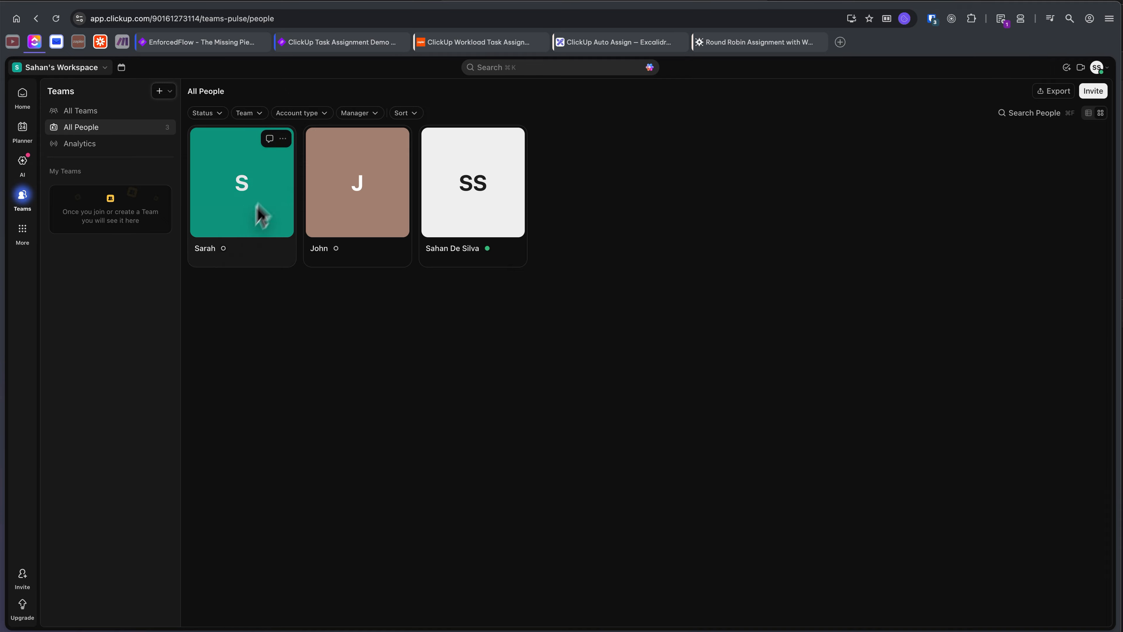
Copy the member ID of the first person listed under All People
left_click(283, 139)
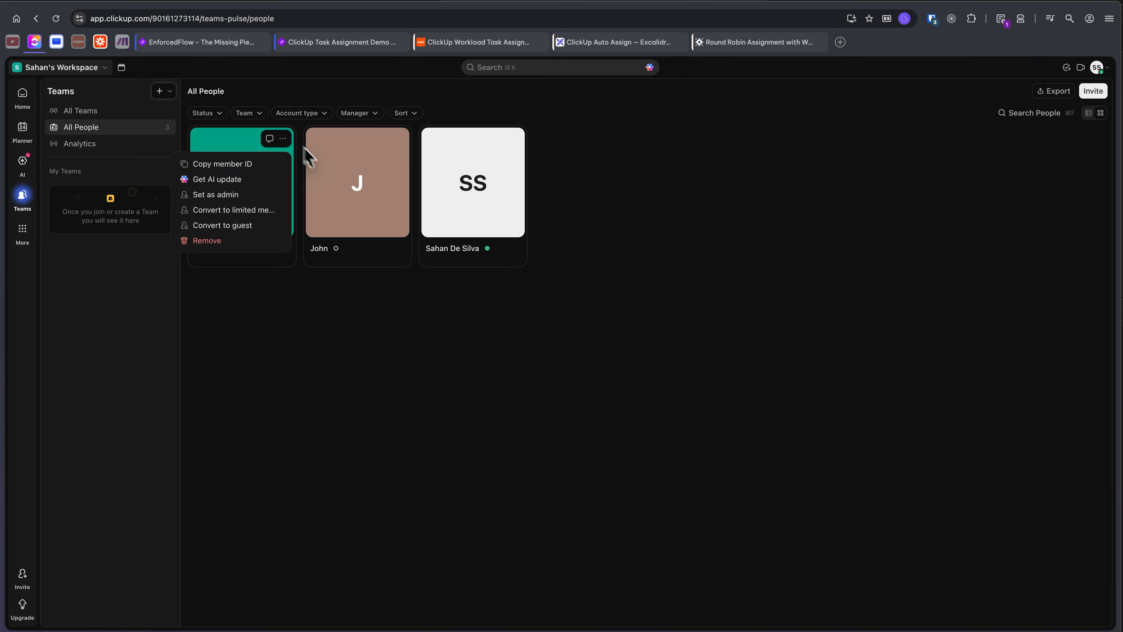
left_click(225, 172)
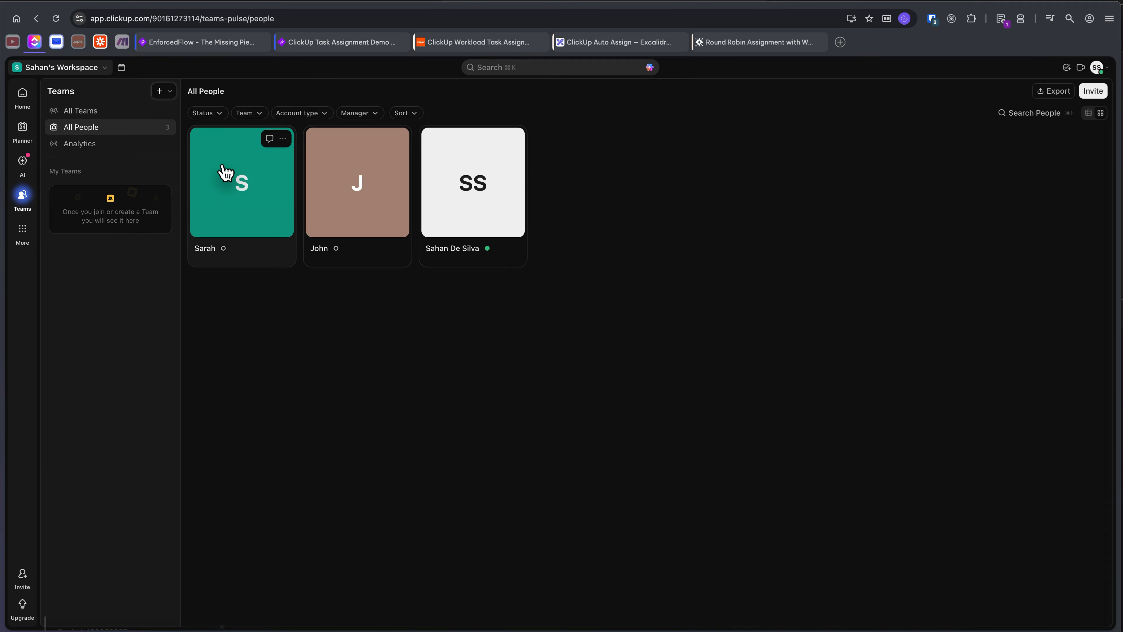
left_click(283, 138)
key("Escape")
Switch to EnforcedFlow and add an agent with the first person's name, the copied ClickUp user ID and an In Progress Tasks weight of 1
left_click(341, 42)
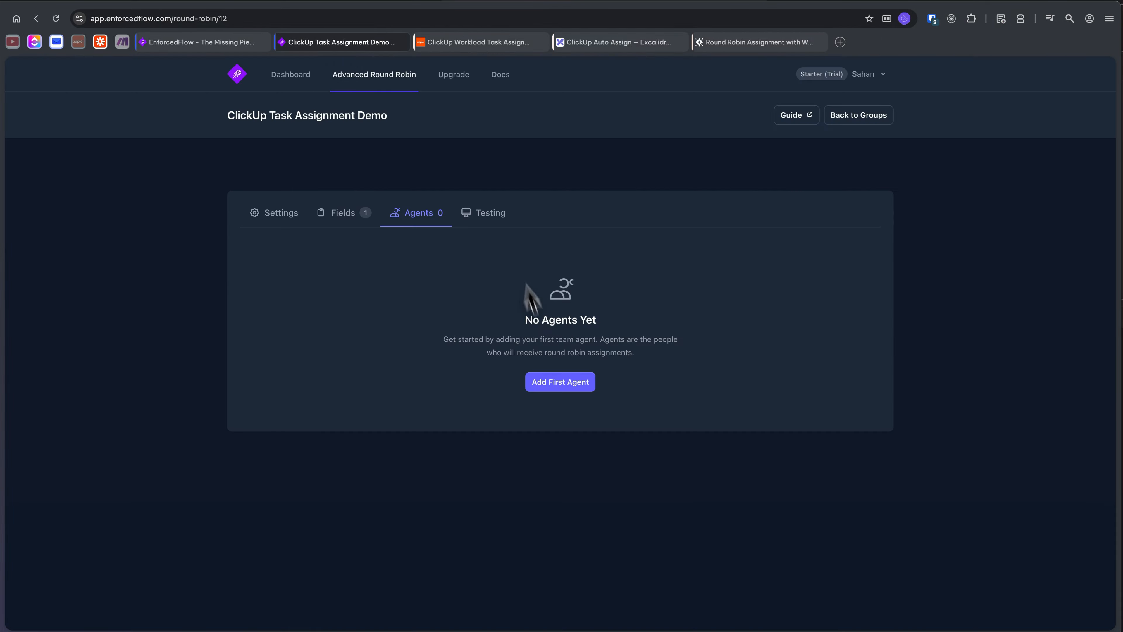
left_click(552, 382)
left_click(512, 176)
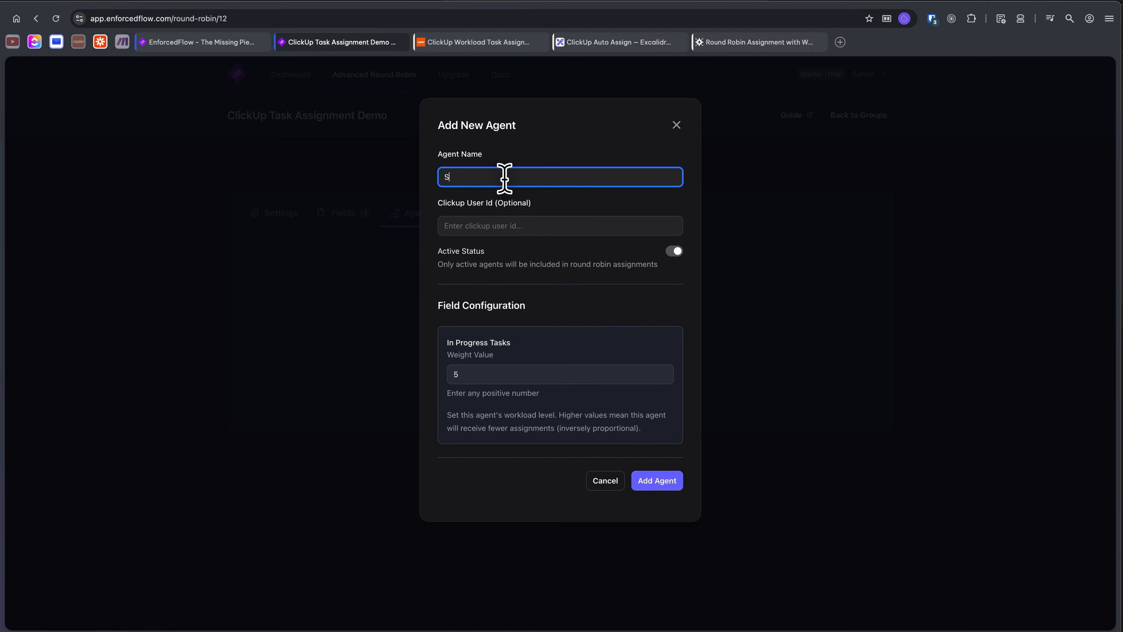
key("Tab")
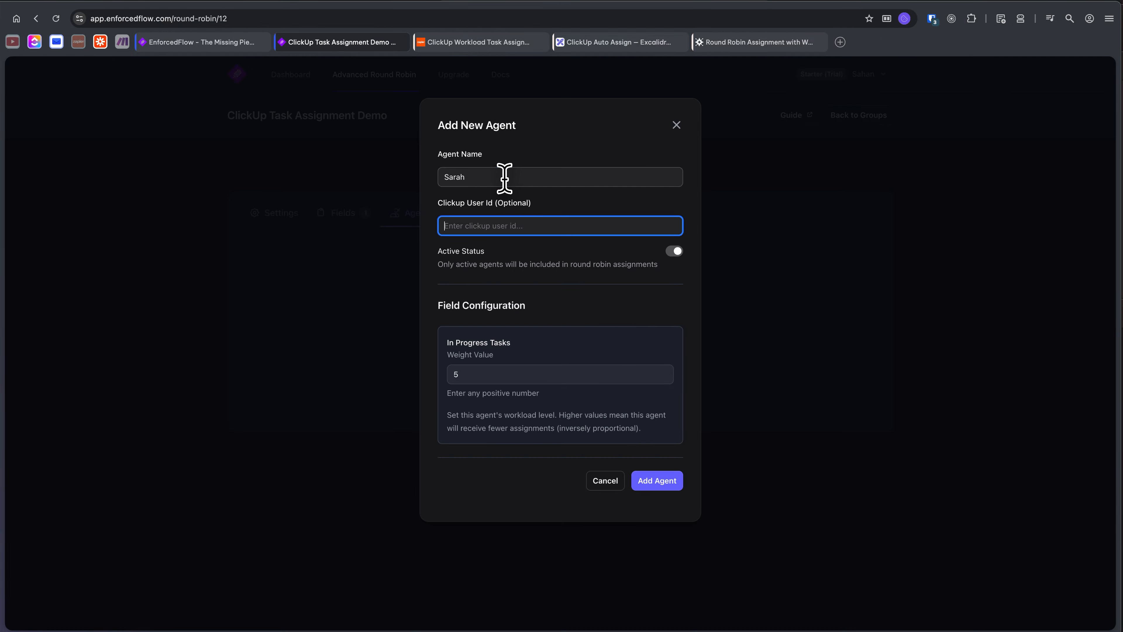
key("super+v")
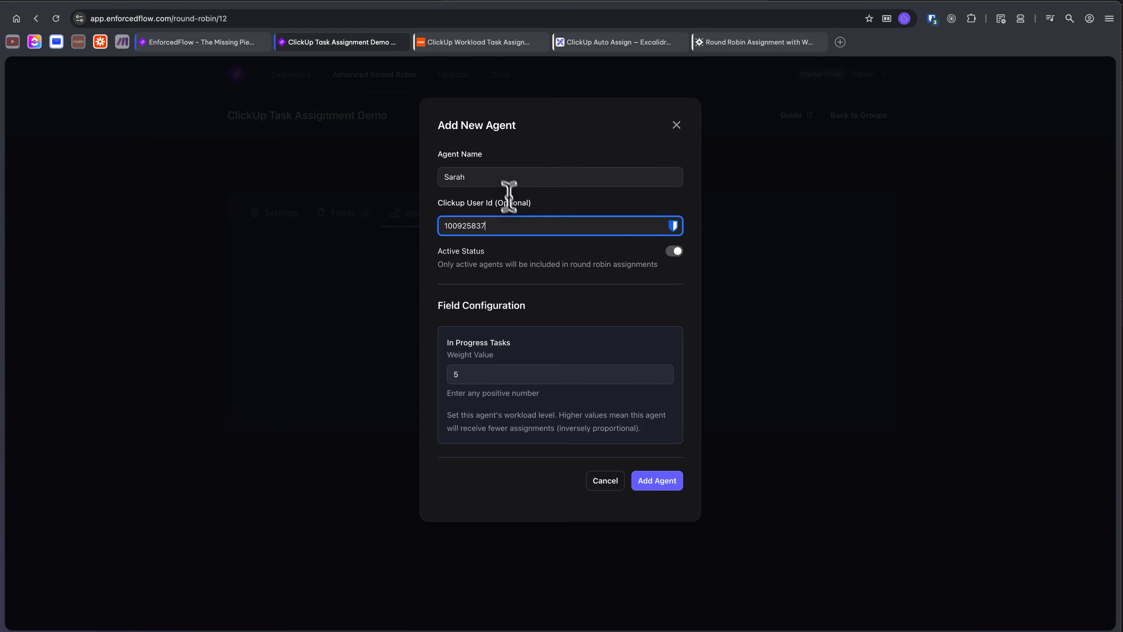
double_click(485, 373)
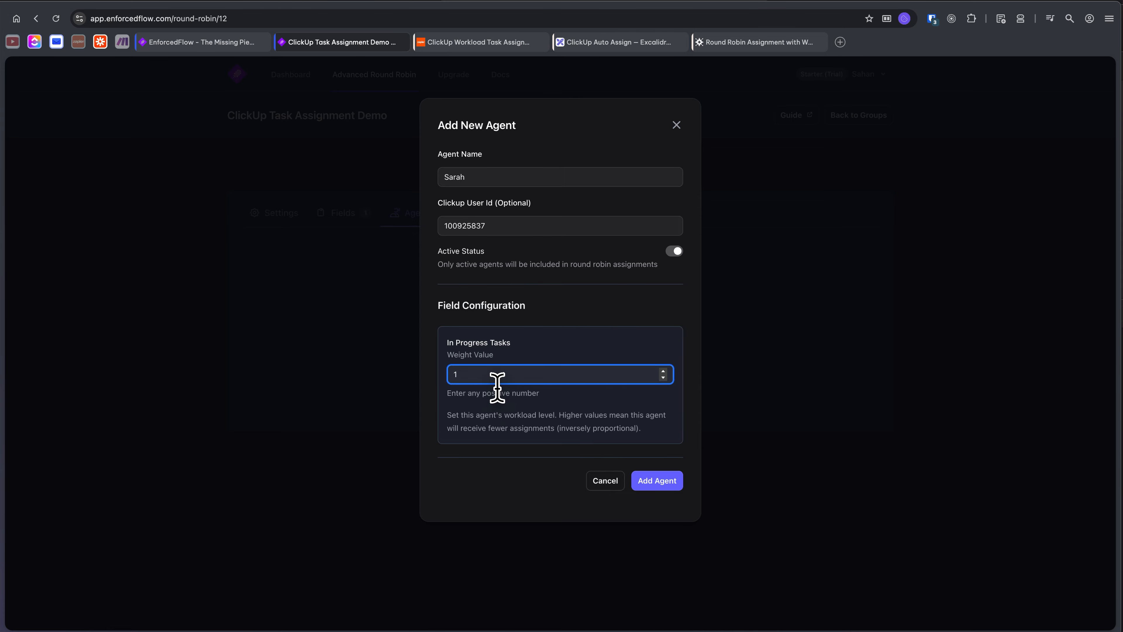
left_click(661, 485)
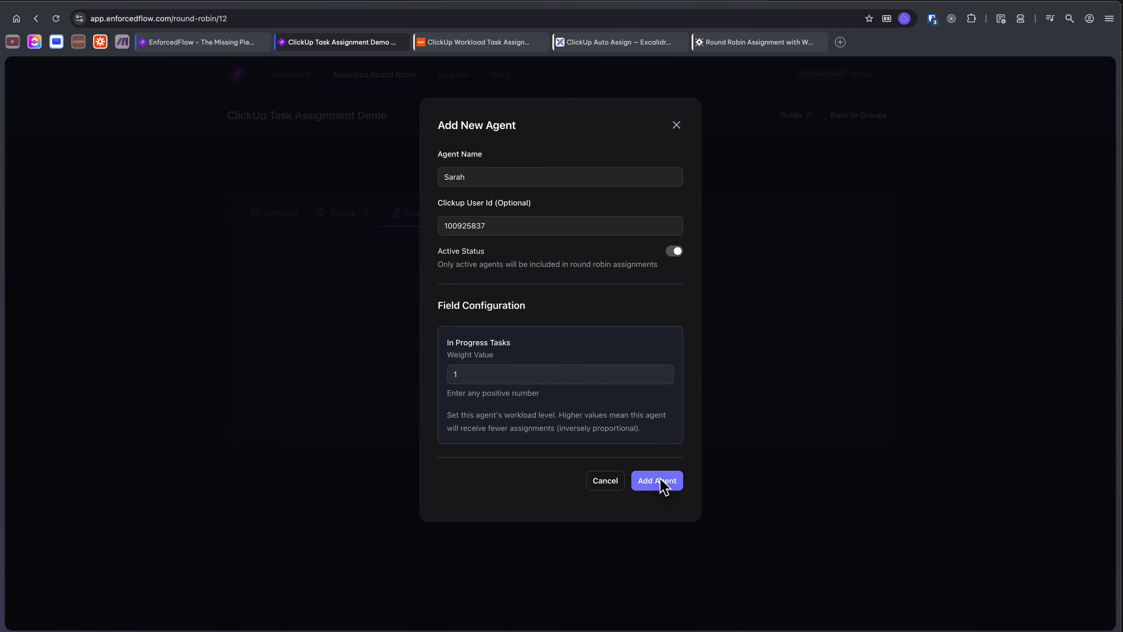
Switch to ClickUp and copy the member ID of the second person listed under All People
left_click(39, 47)
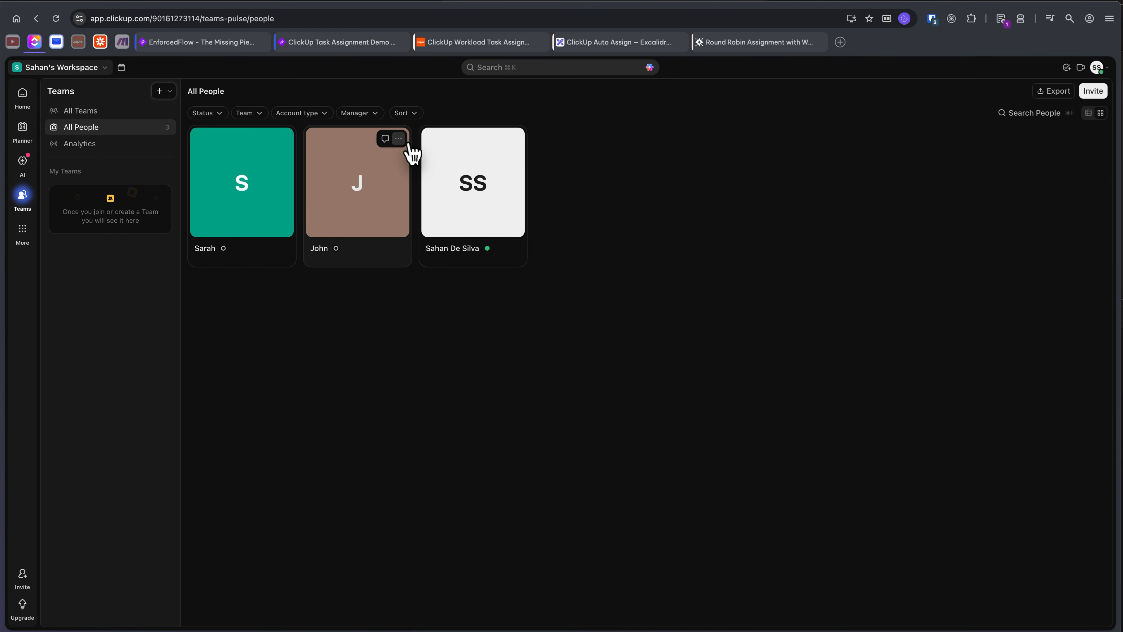
left_click(399, 140)
left_click(365, 166)
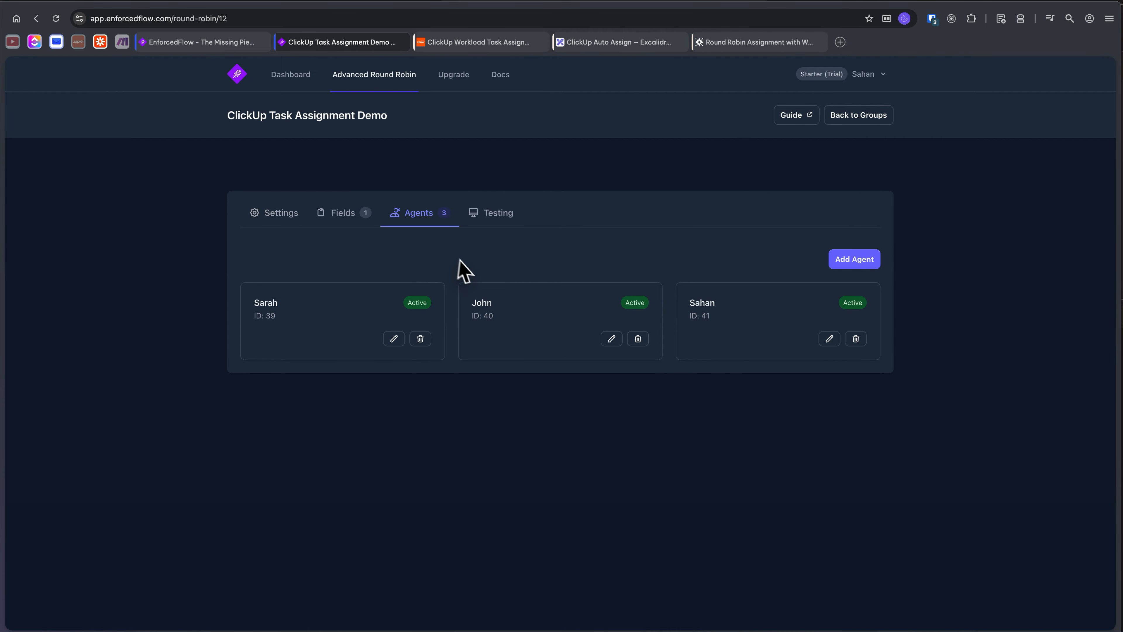
Review the ClickUp Task Assignment Demo group's settings, the In Progress Tasks field's weight mode and the agents
left_click(347, 217)
left_click(285, 217)
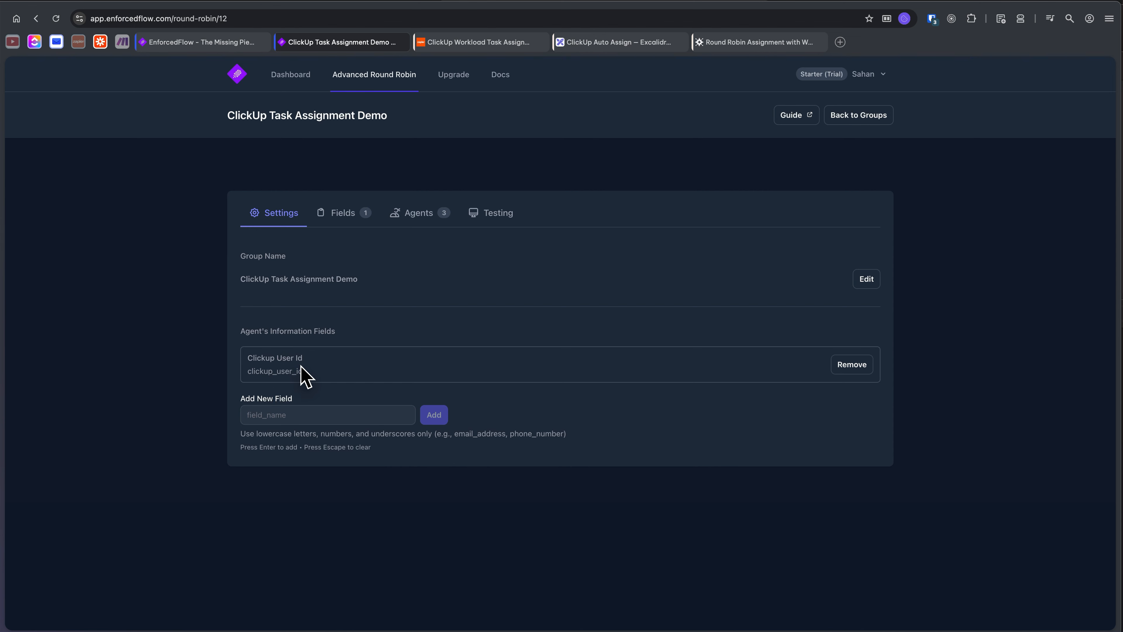
left_click(353, 221)
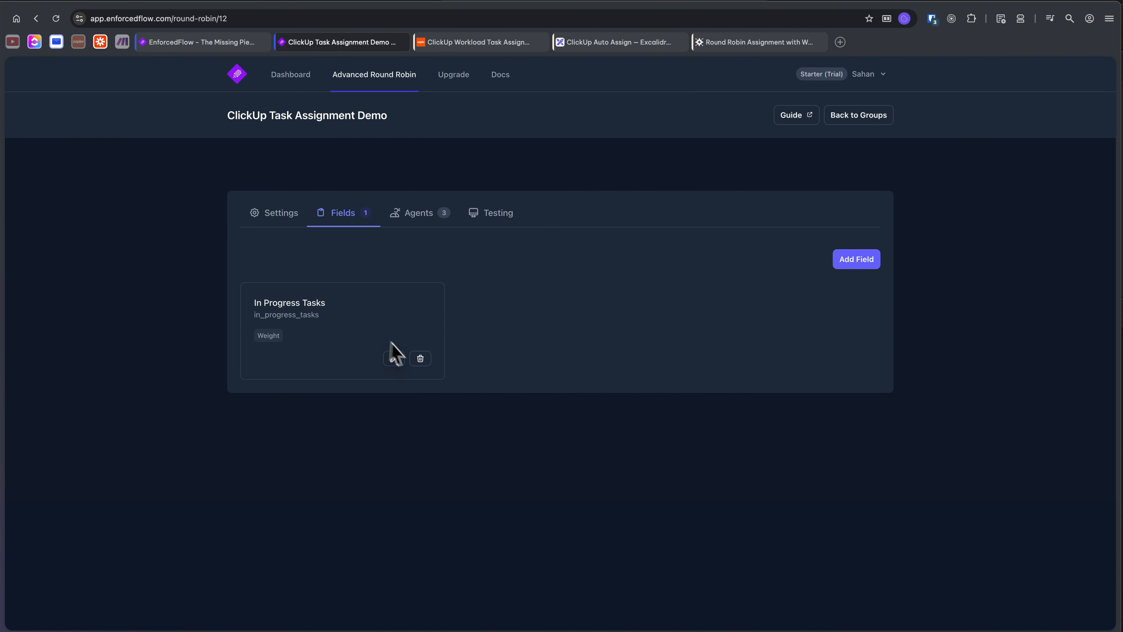
left_click(394, 359)
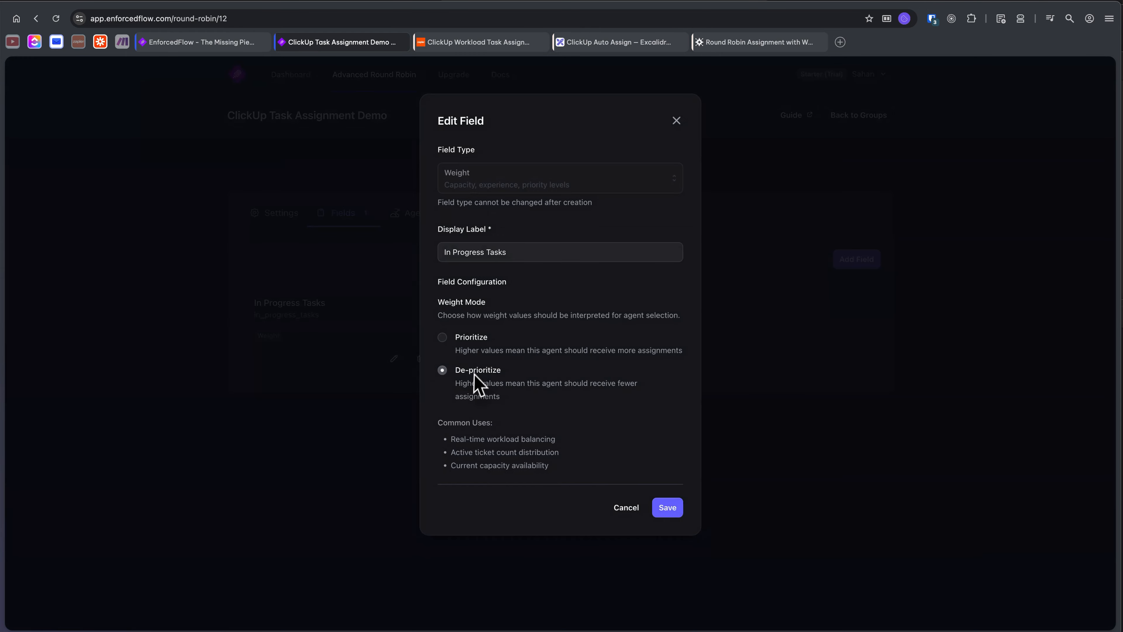
left_click(676, 125)
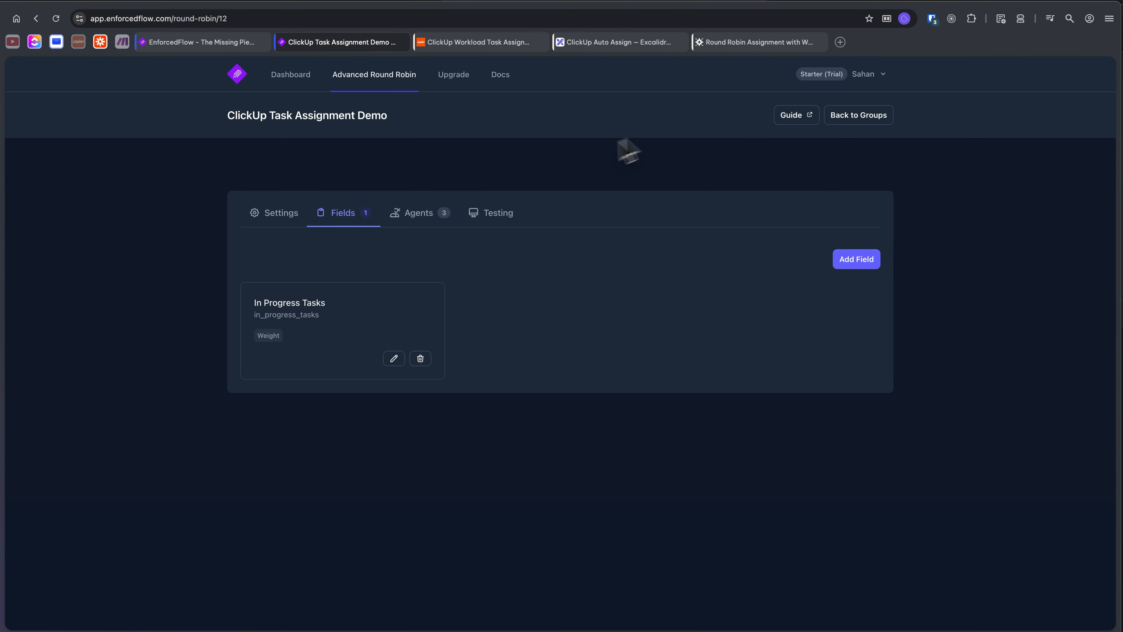
left_click(442, 217)
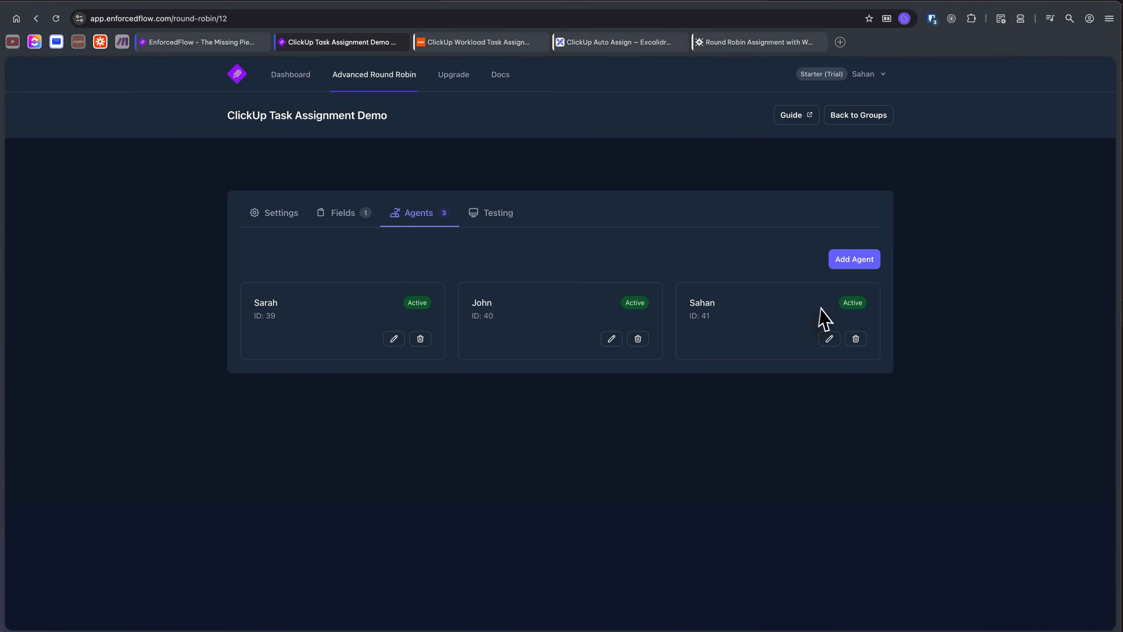
Check the first person's member options in ClickUp and the agents of the Click Up Task Assignment Demo group in EnforcedFlow
left_click(35, 42)
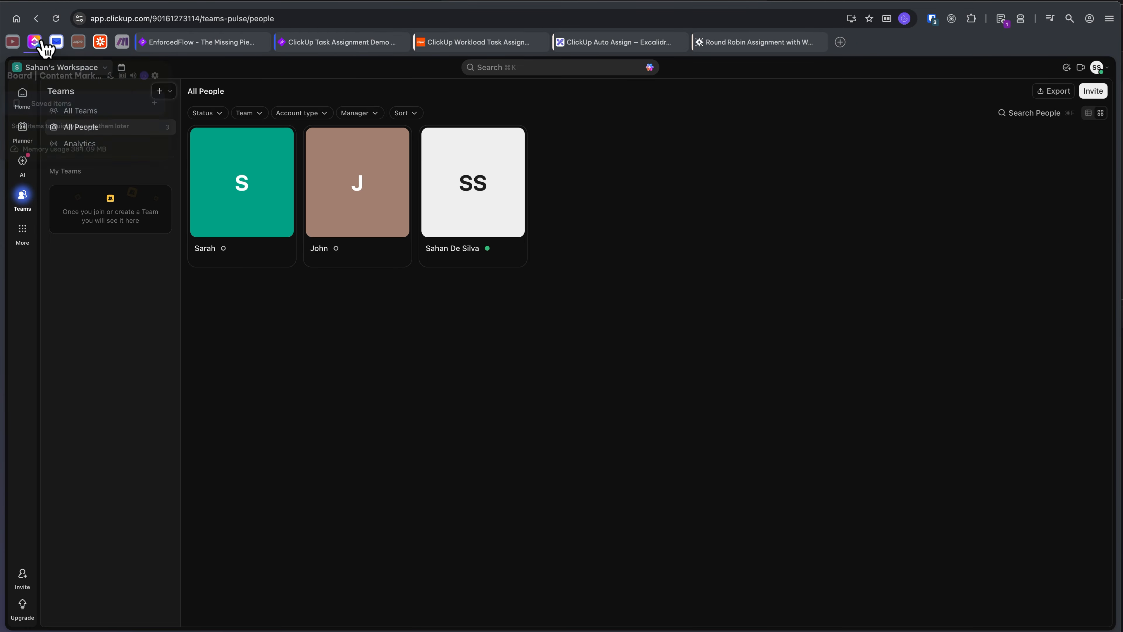
left_click(283, 139)
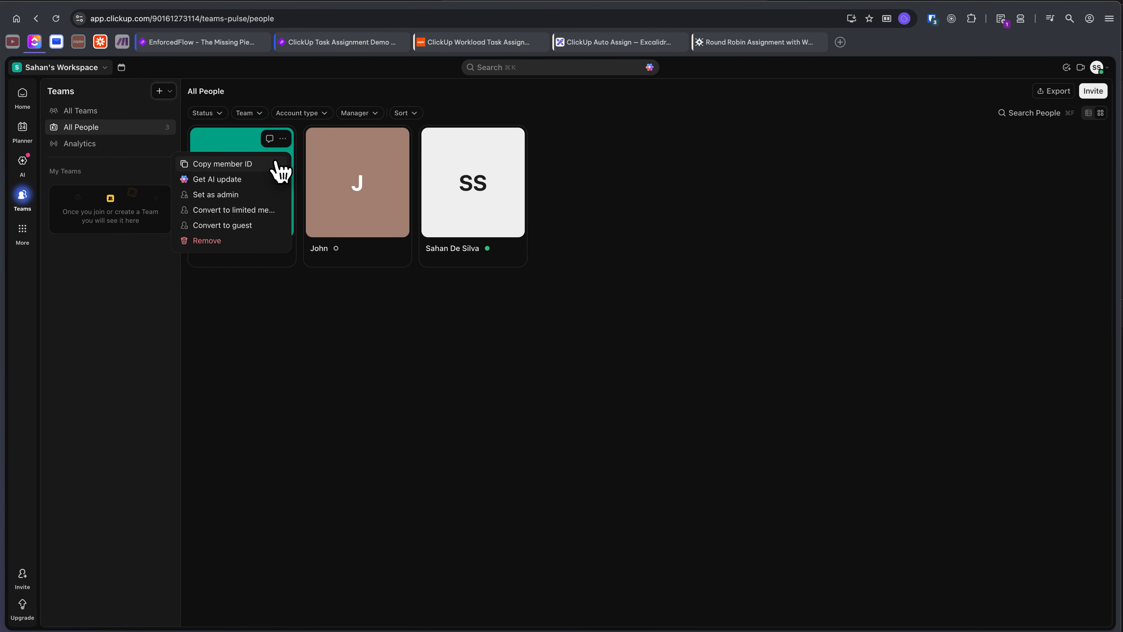
left_click(328, 42)
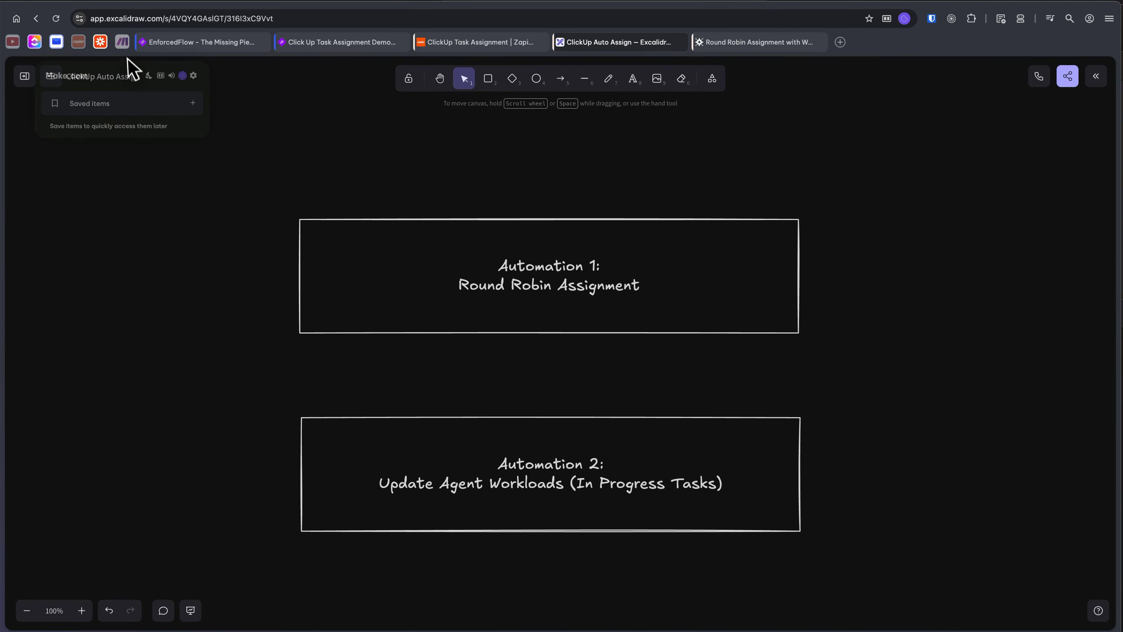
left_click(297, 43)
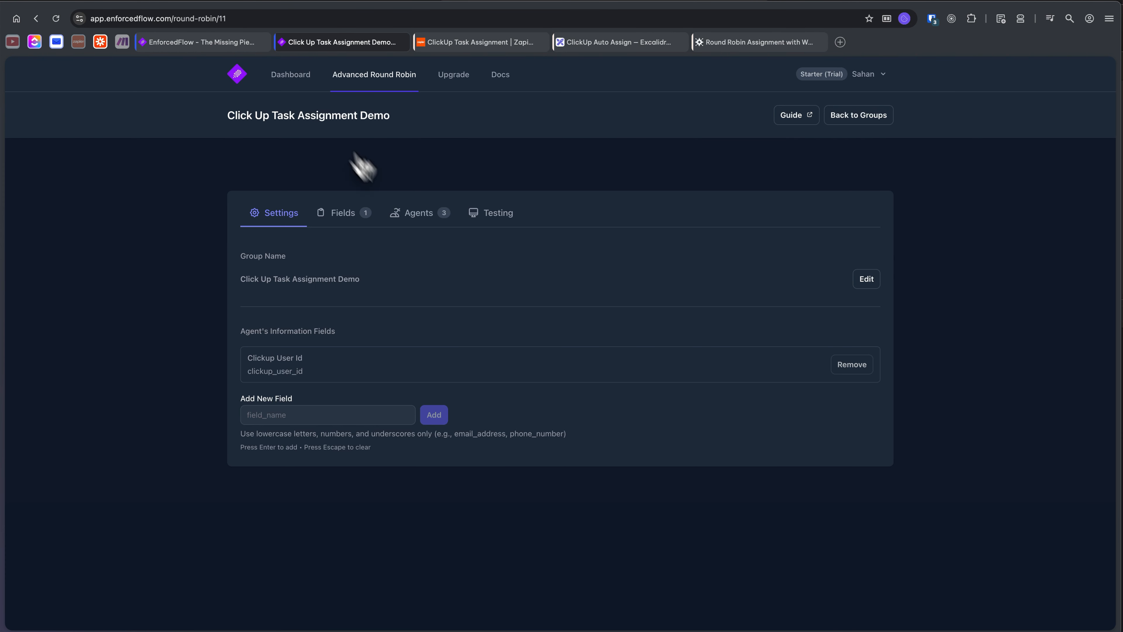
left_click(427, 213)
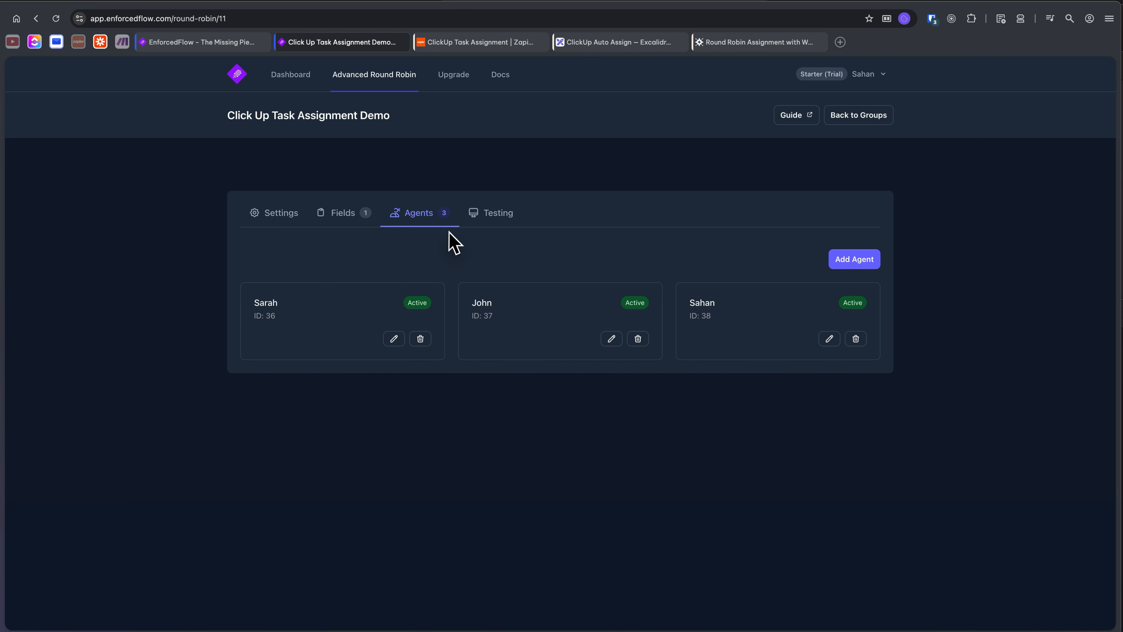
Switch to ClickUp and create a task named Test in the To Do column of the Test List board
left_click(35, 41)
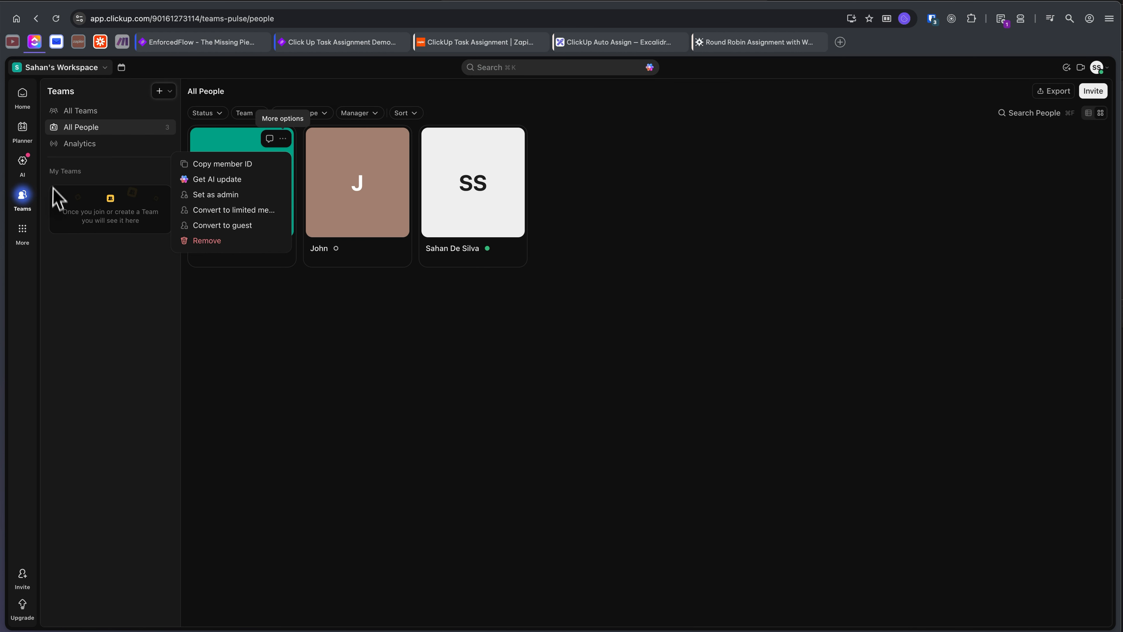
left_click(28, 101)
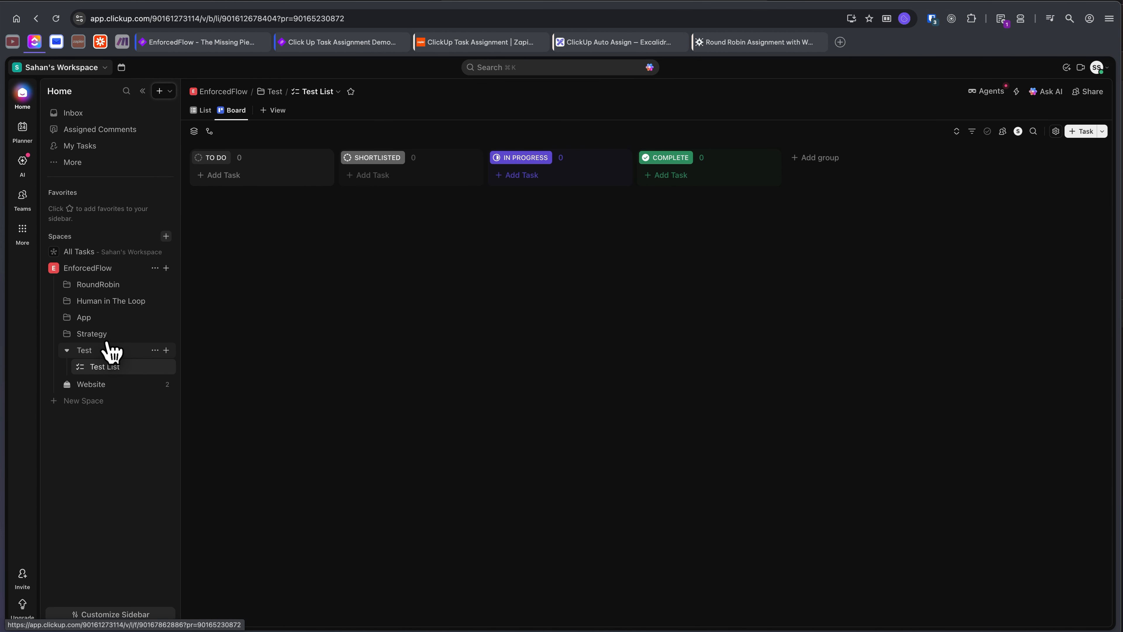
left_click(241, 175)
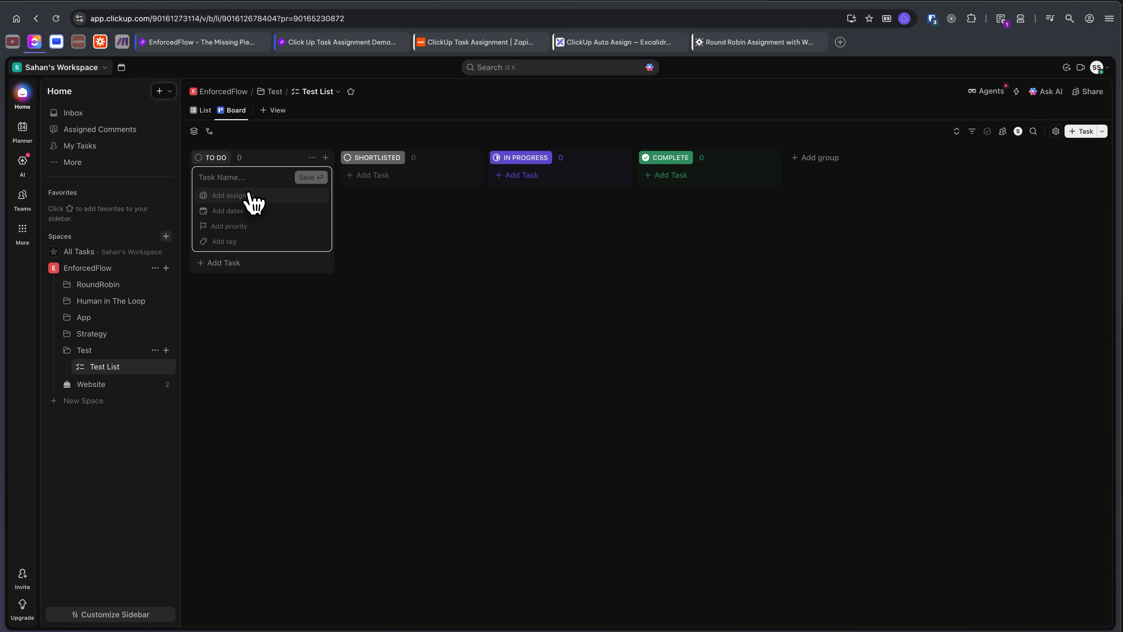
key("Return")
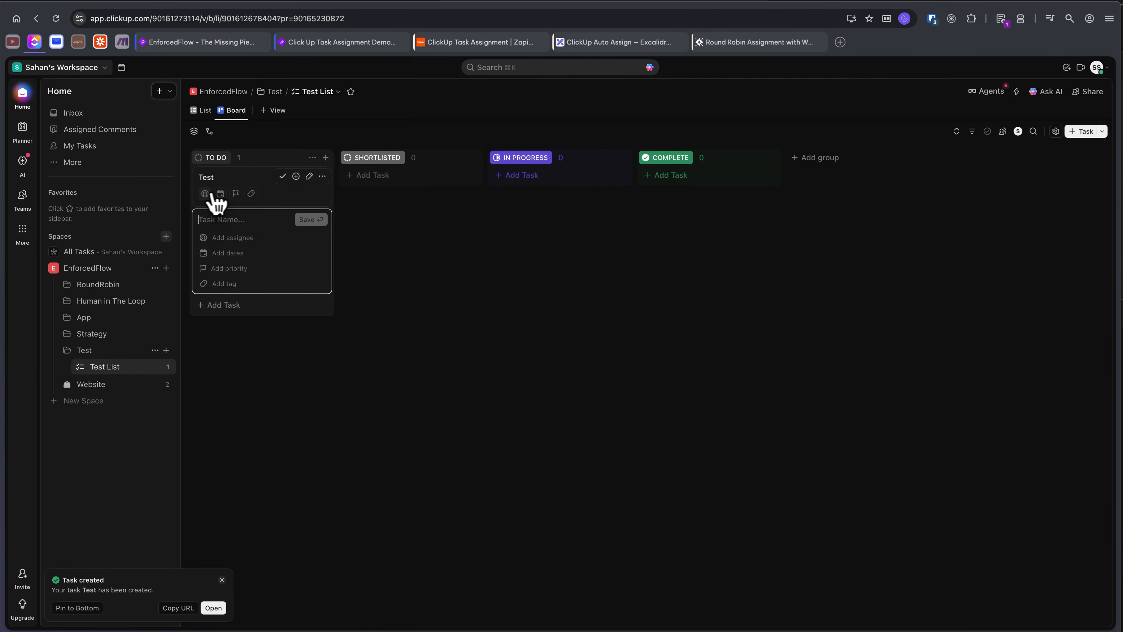
left_click(566, 305)
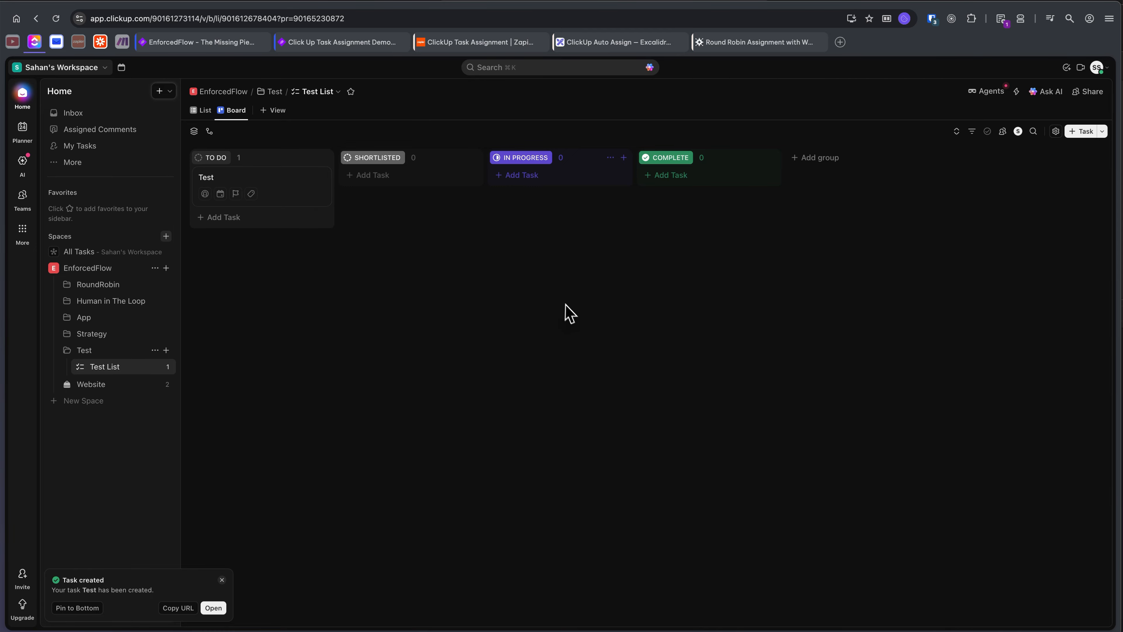
Switch to the ClickUp Task Assignment Zap in Zapier and choose ClickUp as the trigger app
left_click(366, 44)
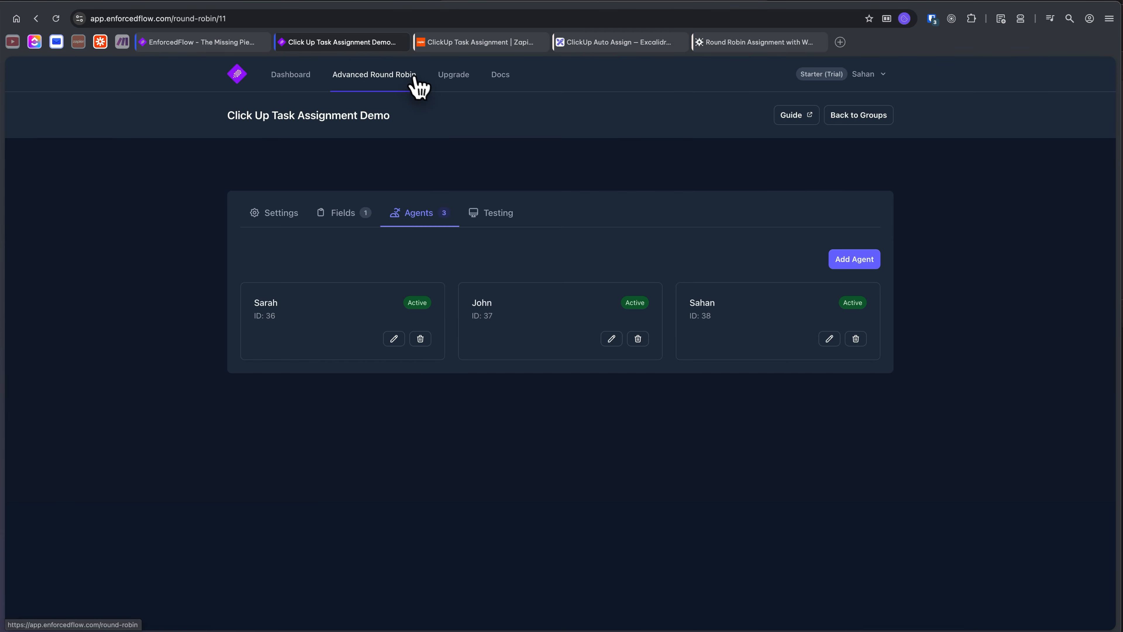
left_click(518, 44)
left_click_drag(534, 186, 451, 153)
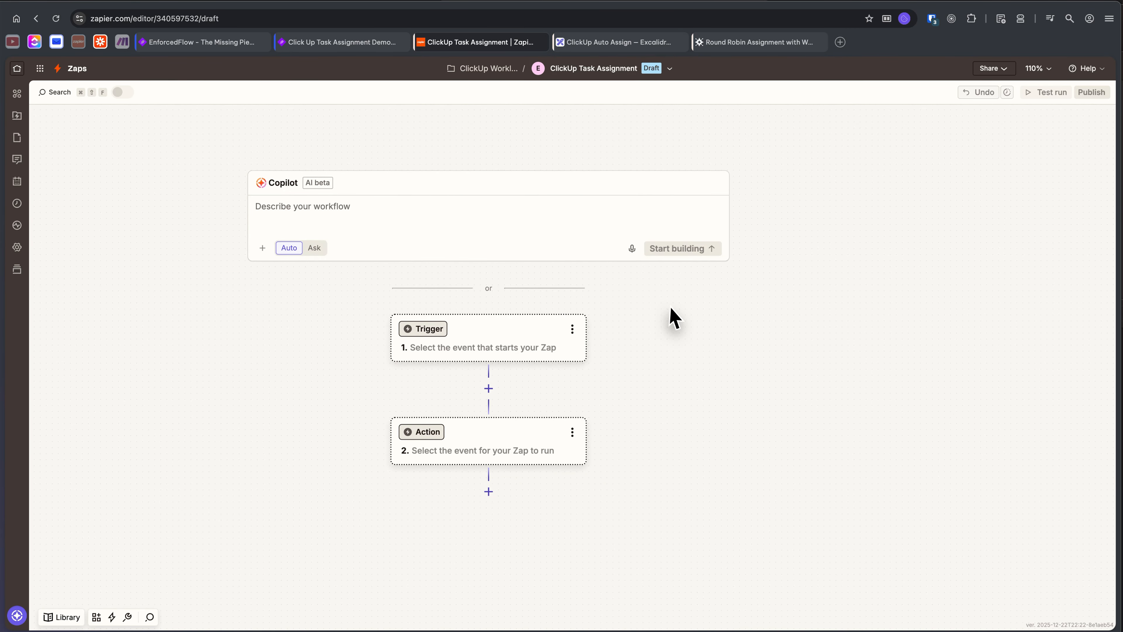
left_click(494, 353)
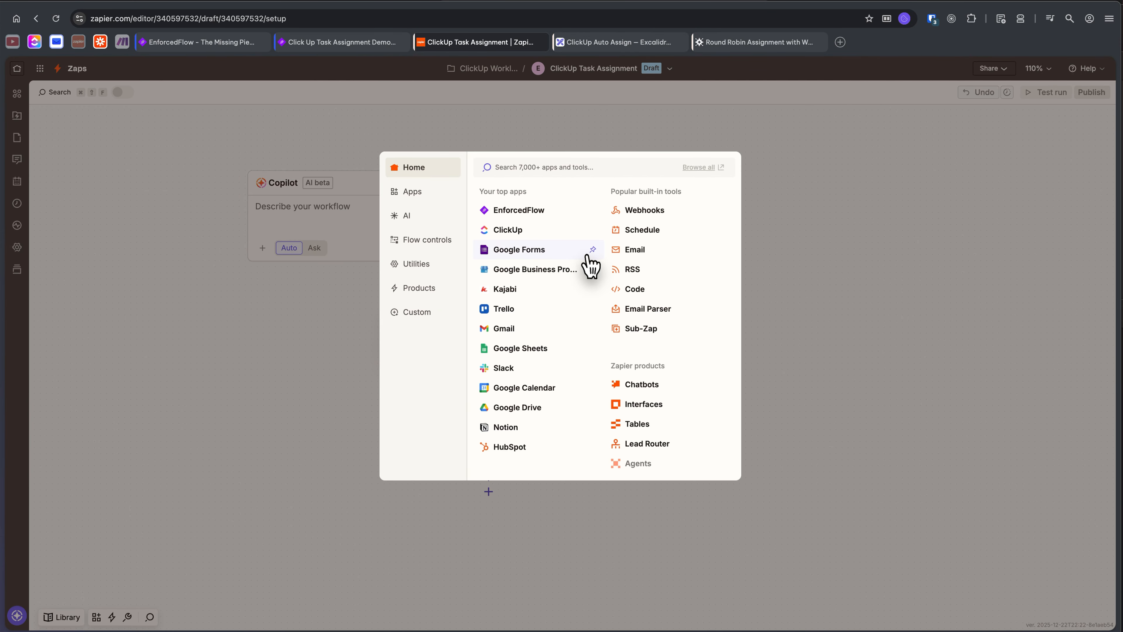
left_click(520, 233)
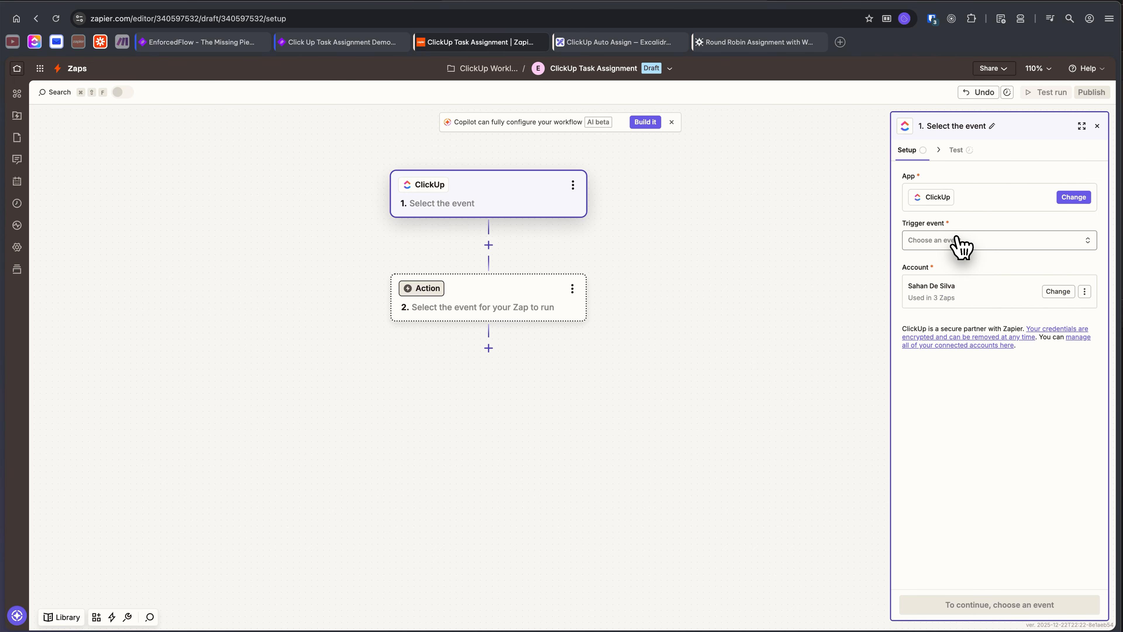
Set the ClickUp trigger event to New Task
left_click(963, 243)
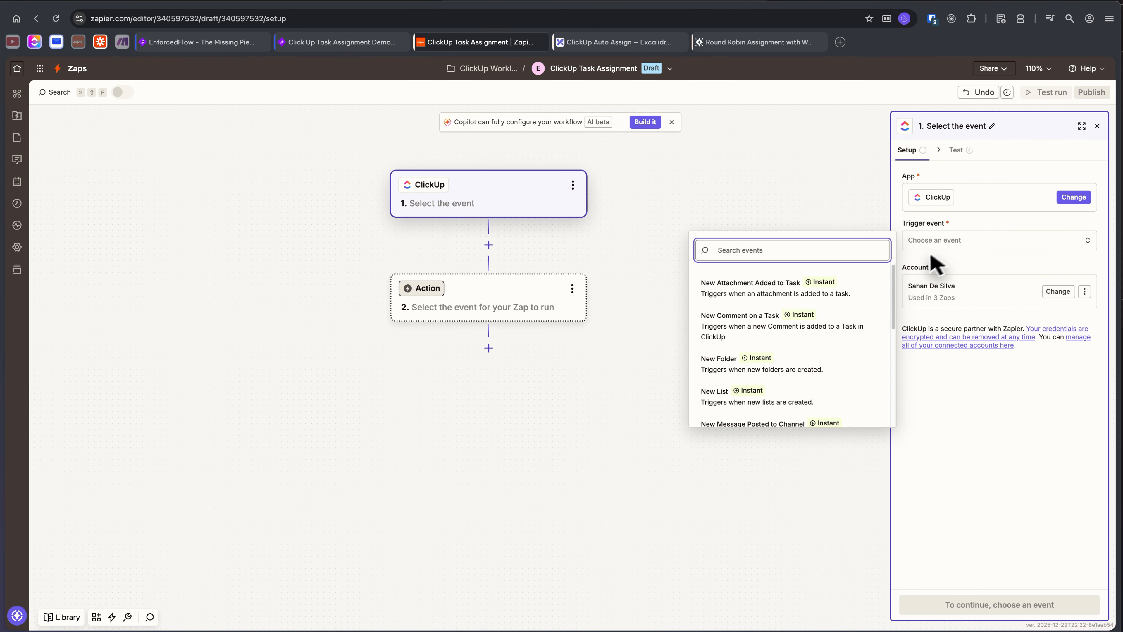
scroll(830, 318, "down", 2)
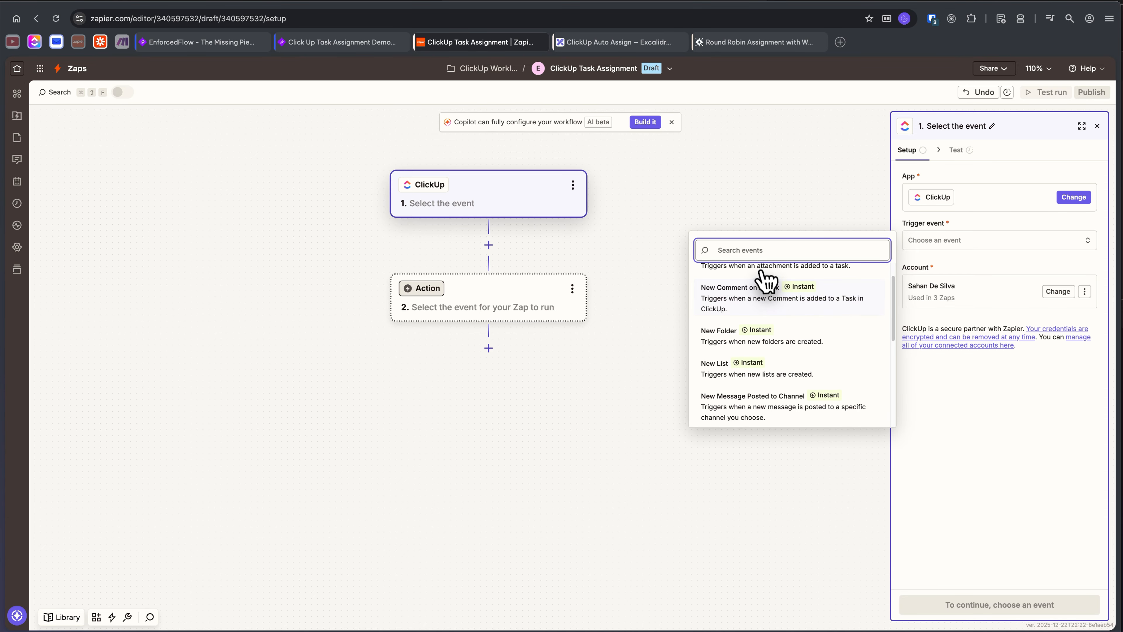
type("new task")
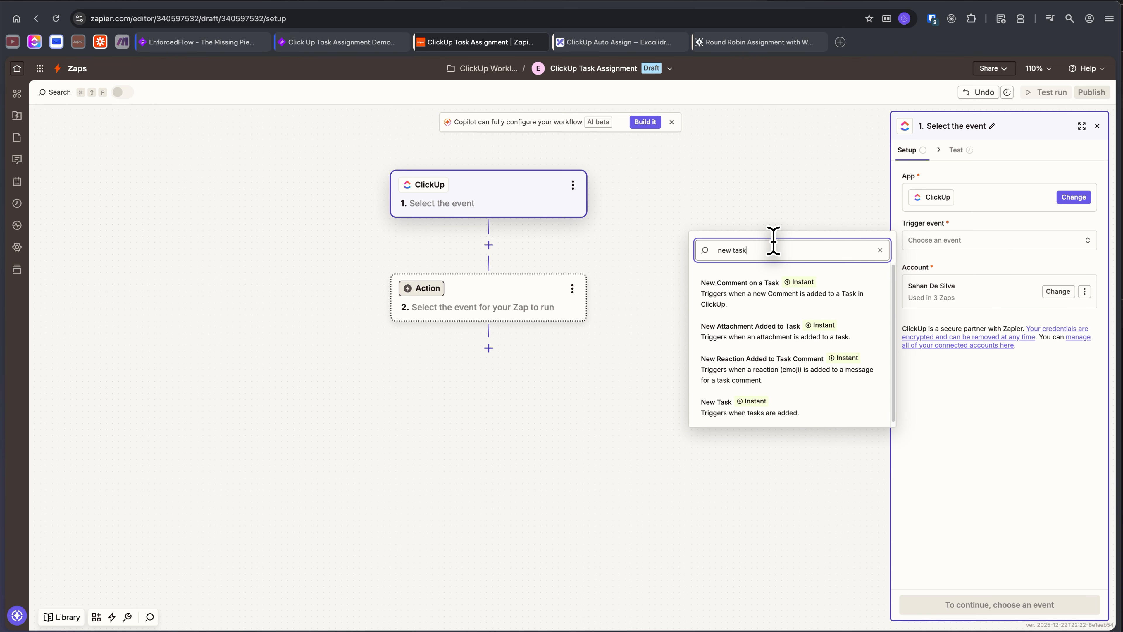
left_click(785, 407)
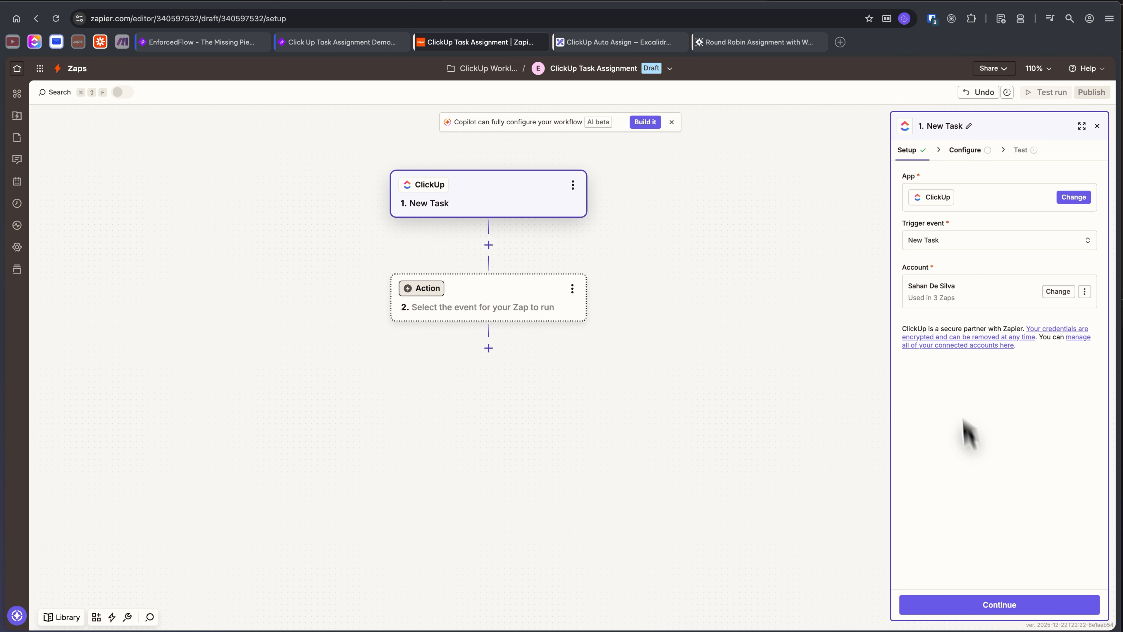
Proceed to the New Task trigger's configuration and select the owner's ClickUp workspace
left_click(1000, 604)
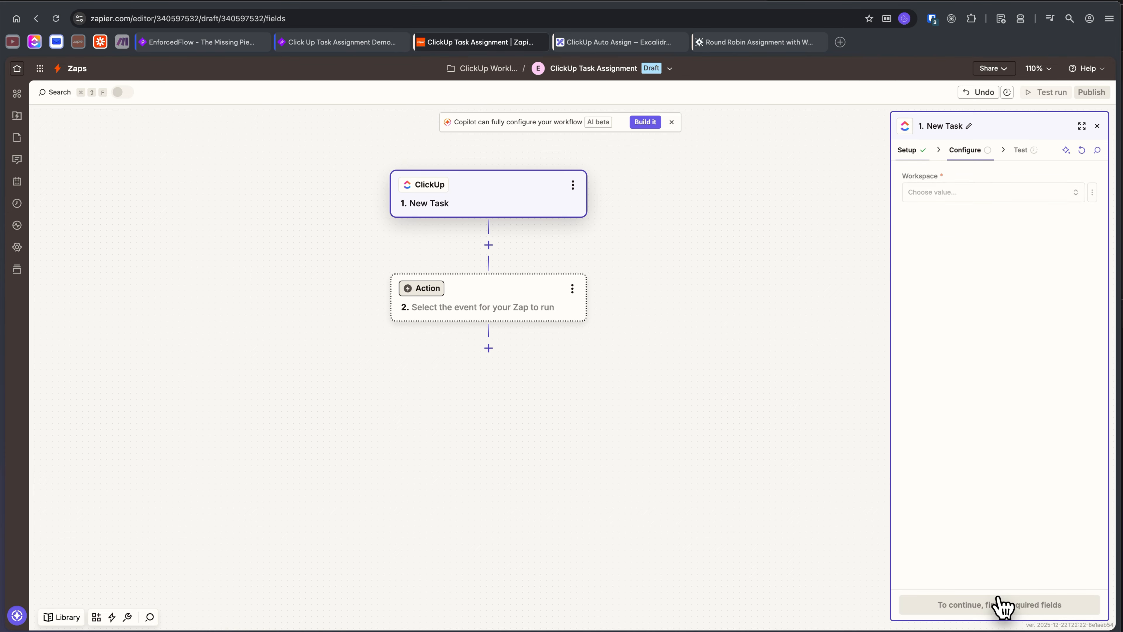
left_click(948, 192)
left_click(732, 227)
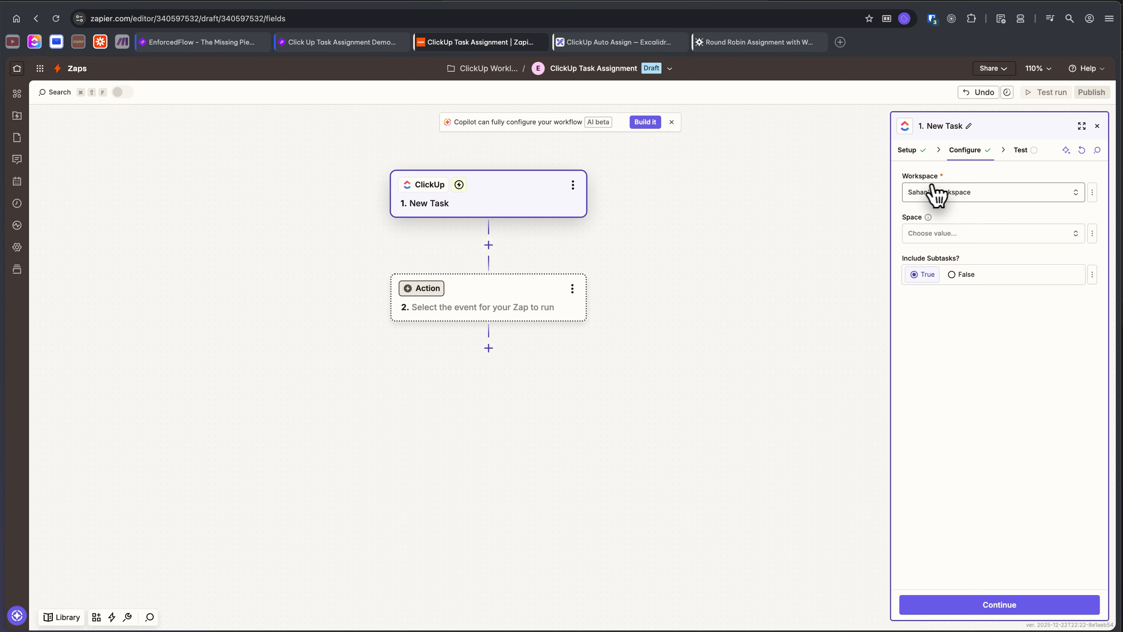
Set the New Task trigger's space to EnforcedFlow and its folder to Test
left_click(954, 239)
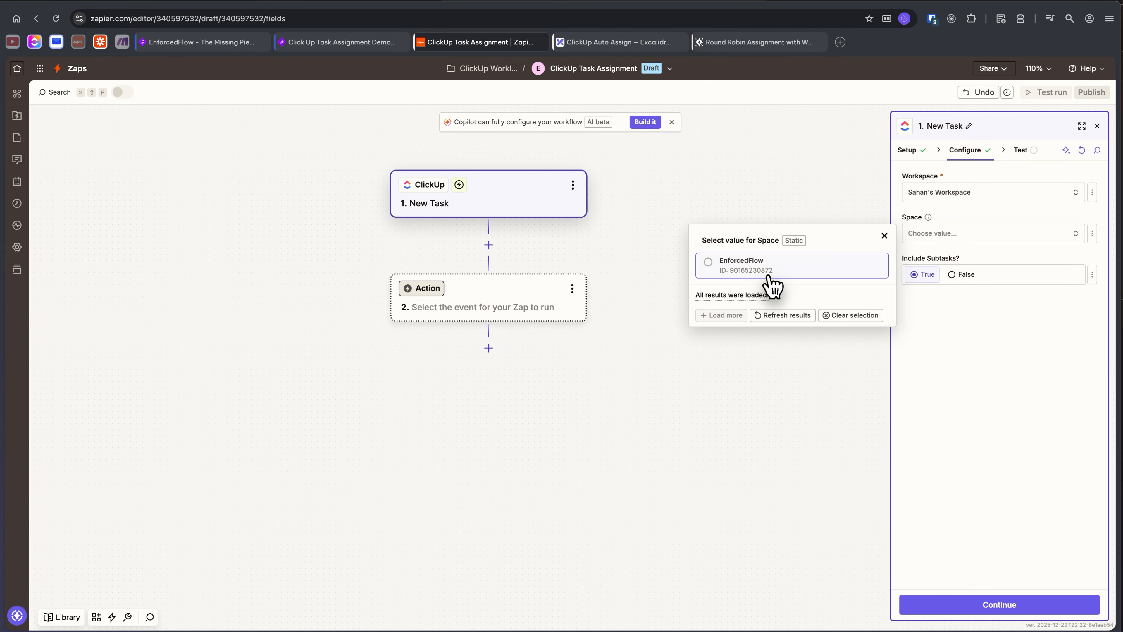
left_click(768, 273)
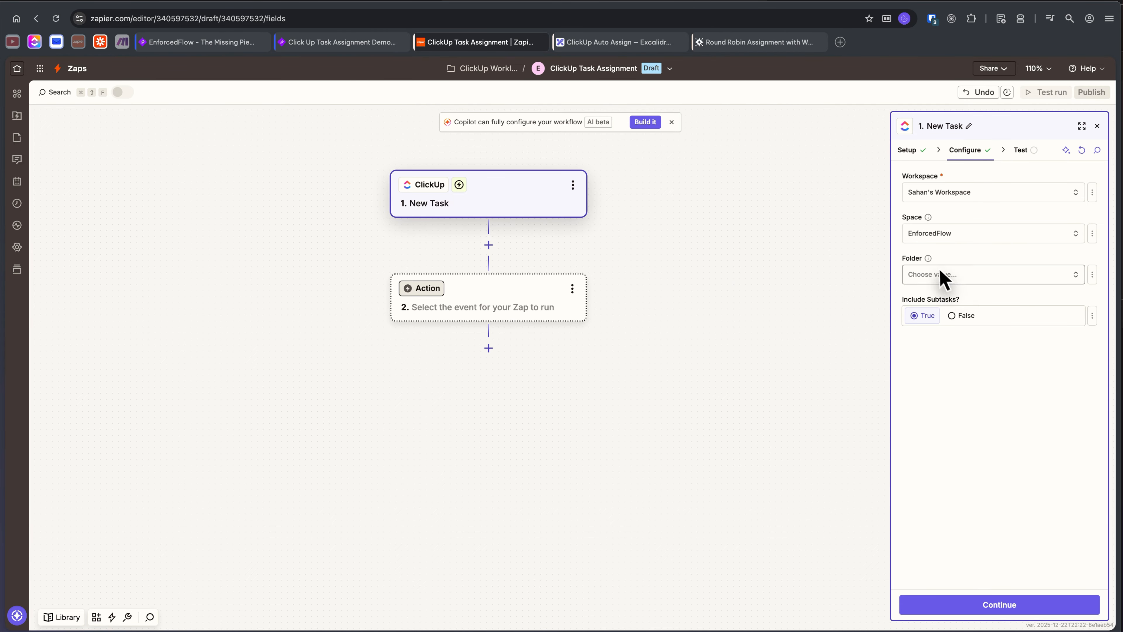
left_click(937, 276)
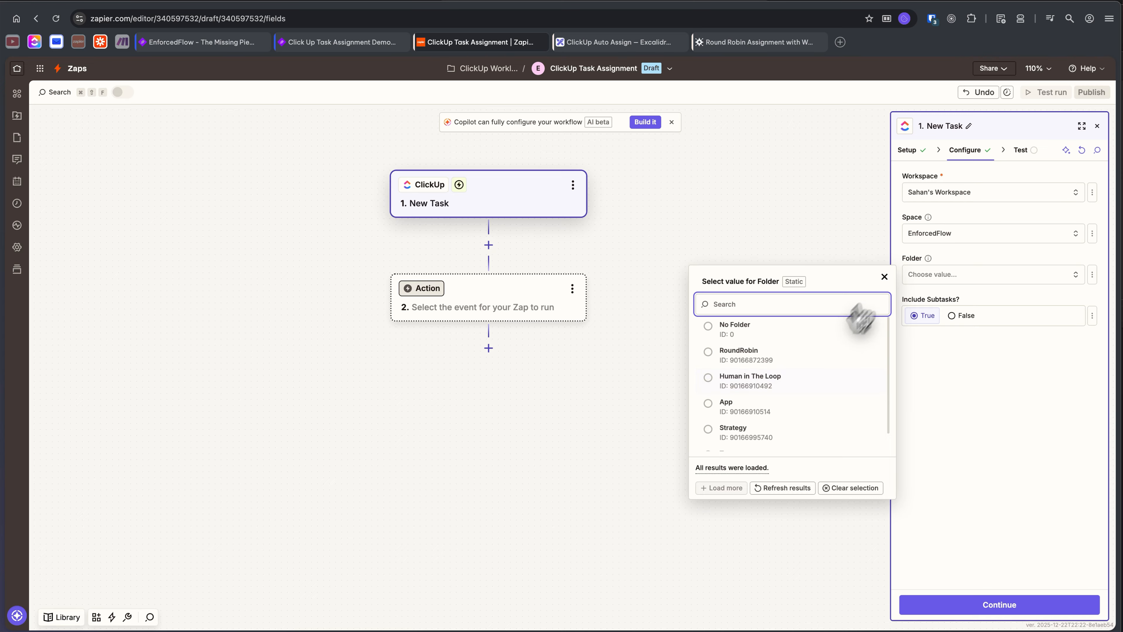
scroll(782, 387, "down", 1)
left_click(752, 440)
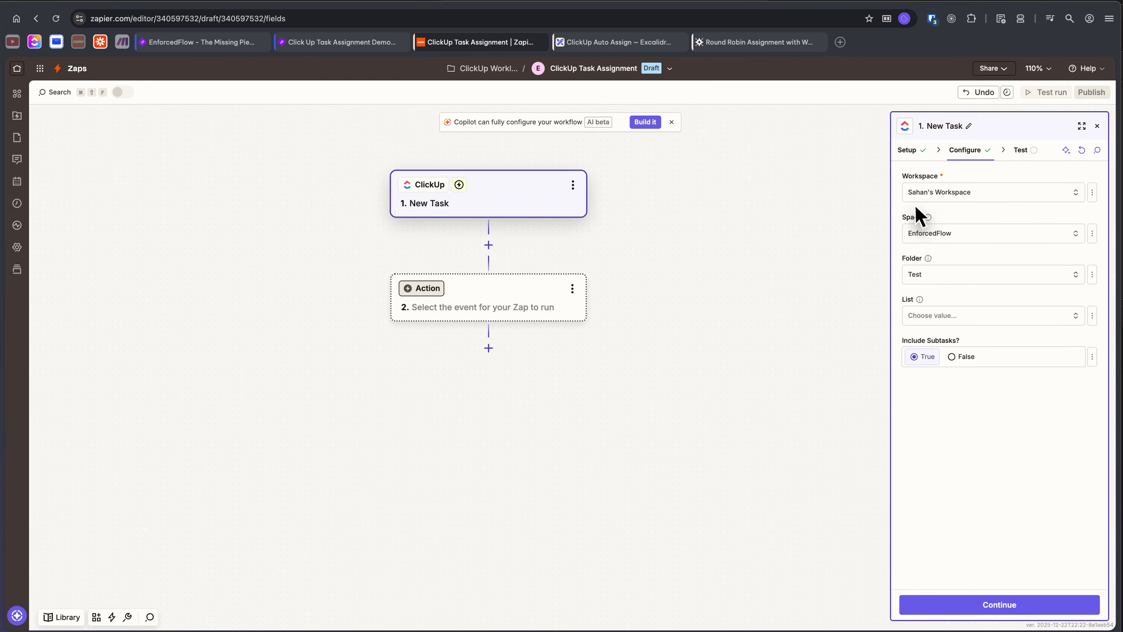
Test the ClickUp trigger and inspect the task name in the Task A sample record
left_click(997, 605)
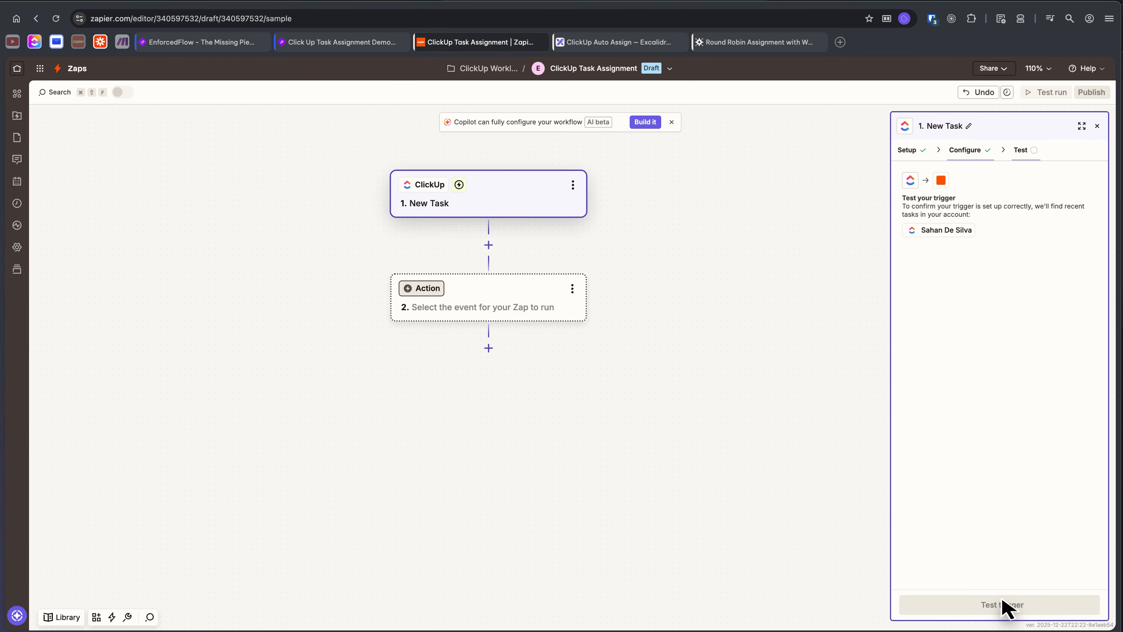
left_click(1002, 606)
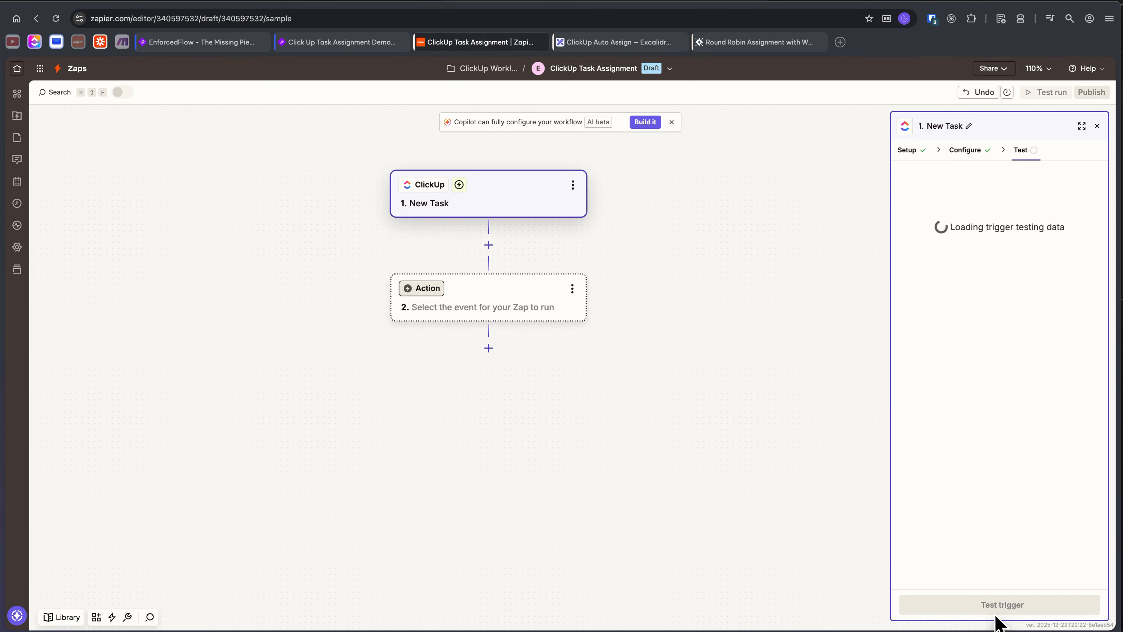
left_click(1003, 606)
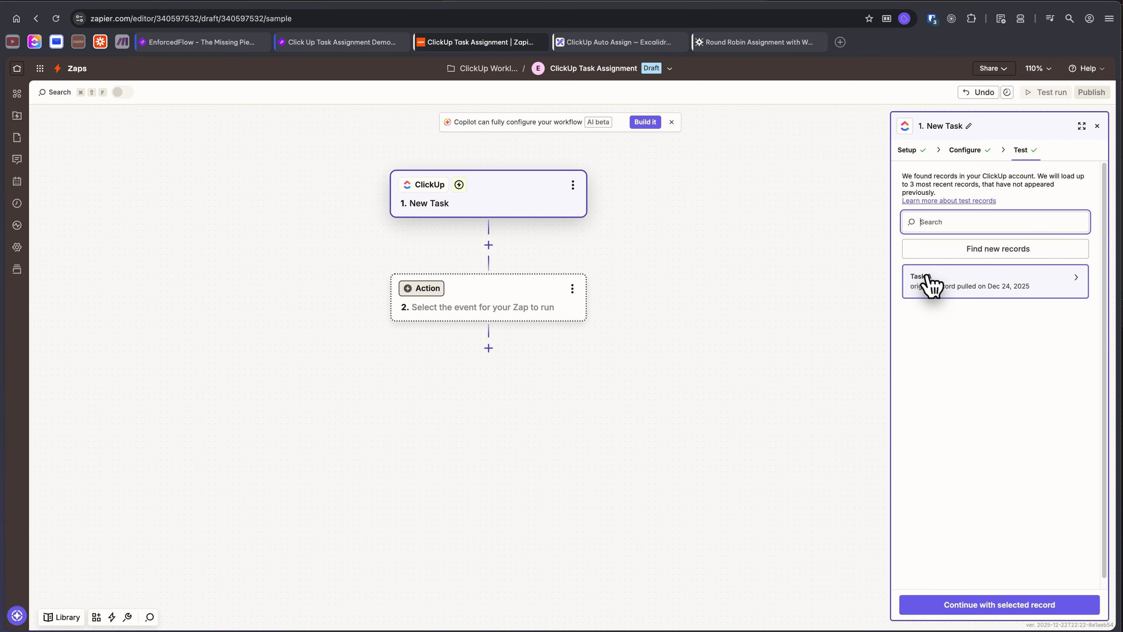
left_click(994, 289)
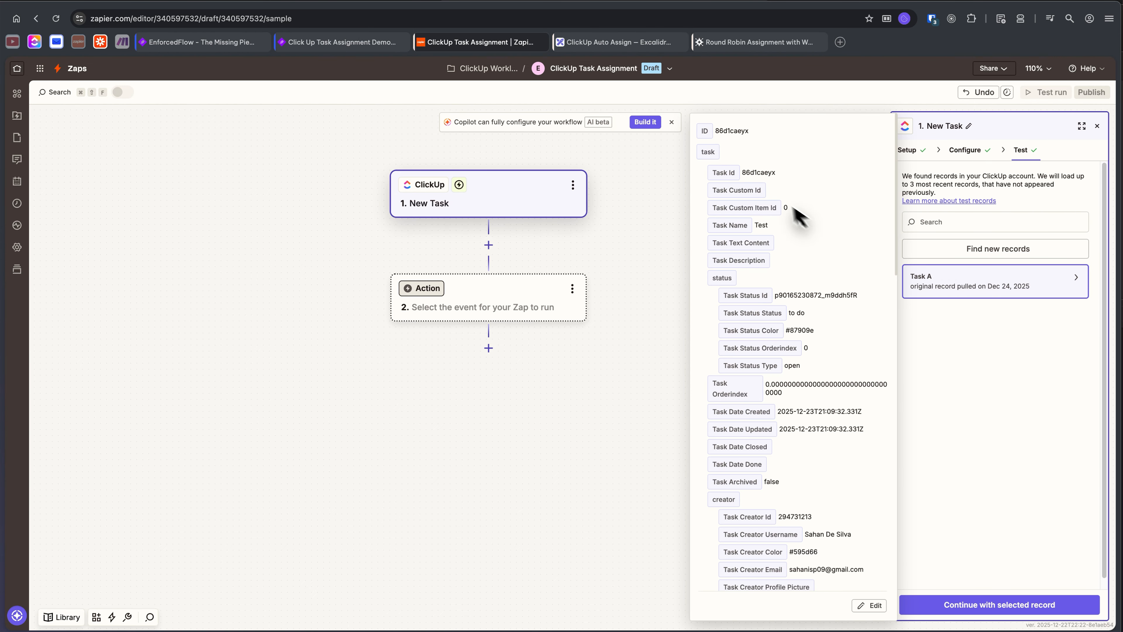
double_click(761, 225)
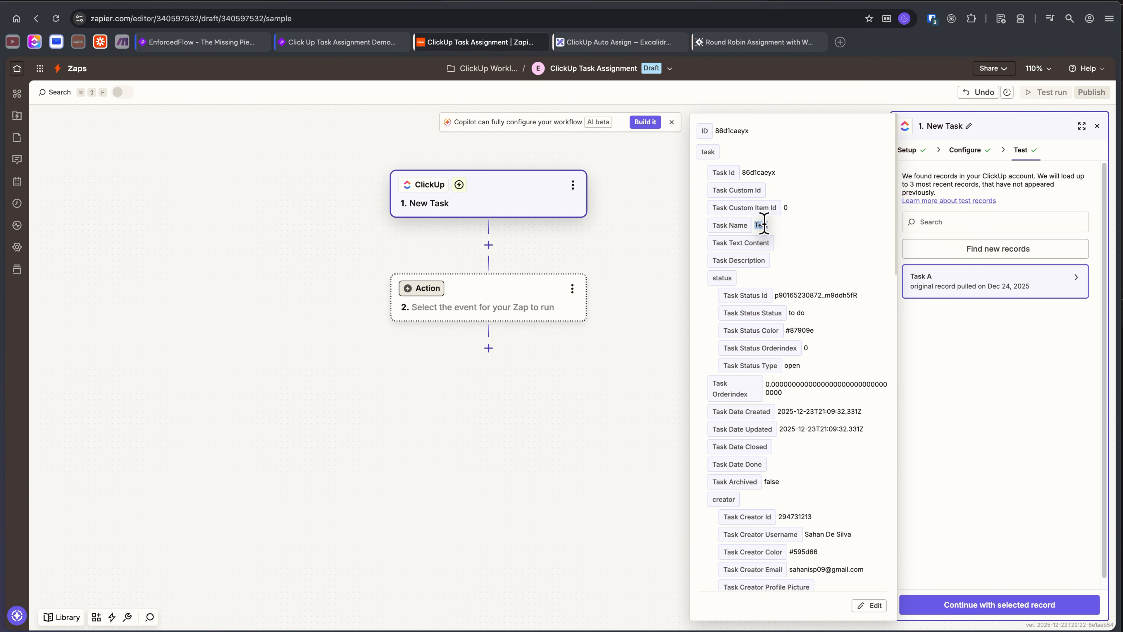
left_click(1002, 385)
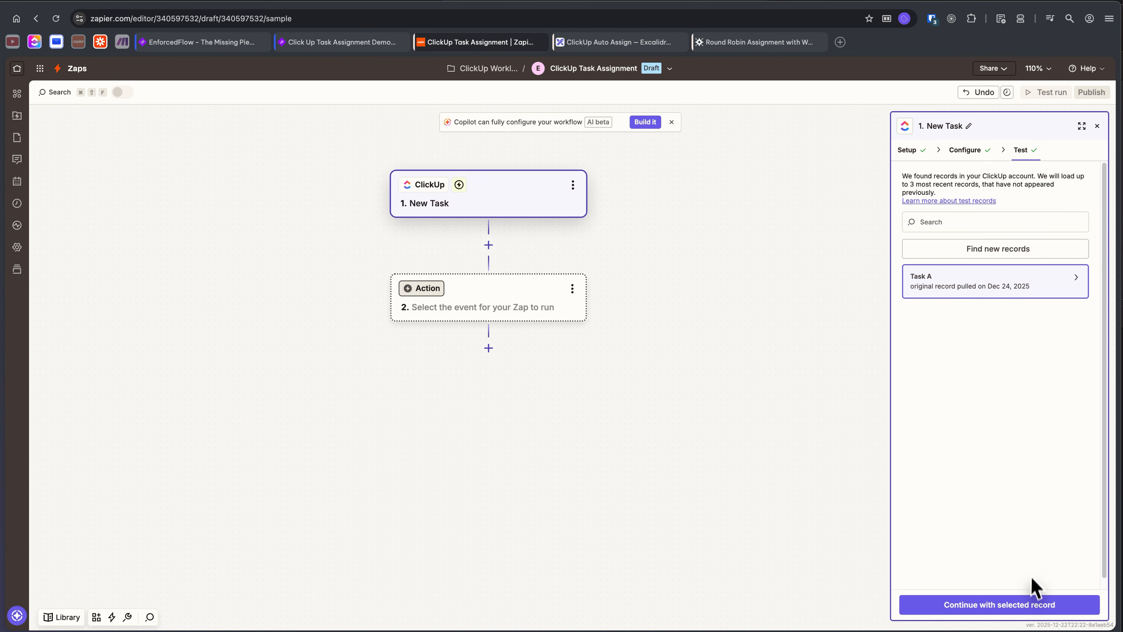
Continue with the Task A record and choose EnforcedFlow (1.8.3) as the action app for the second step
left_click(969, 605)
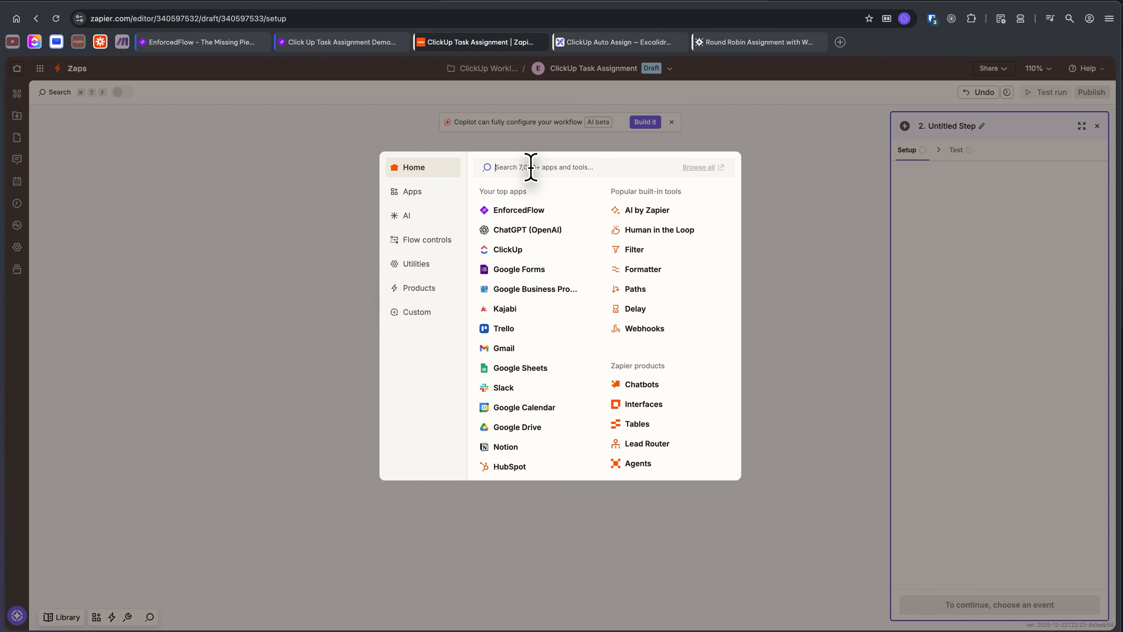
type("enforcedf")
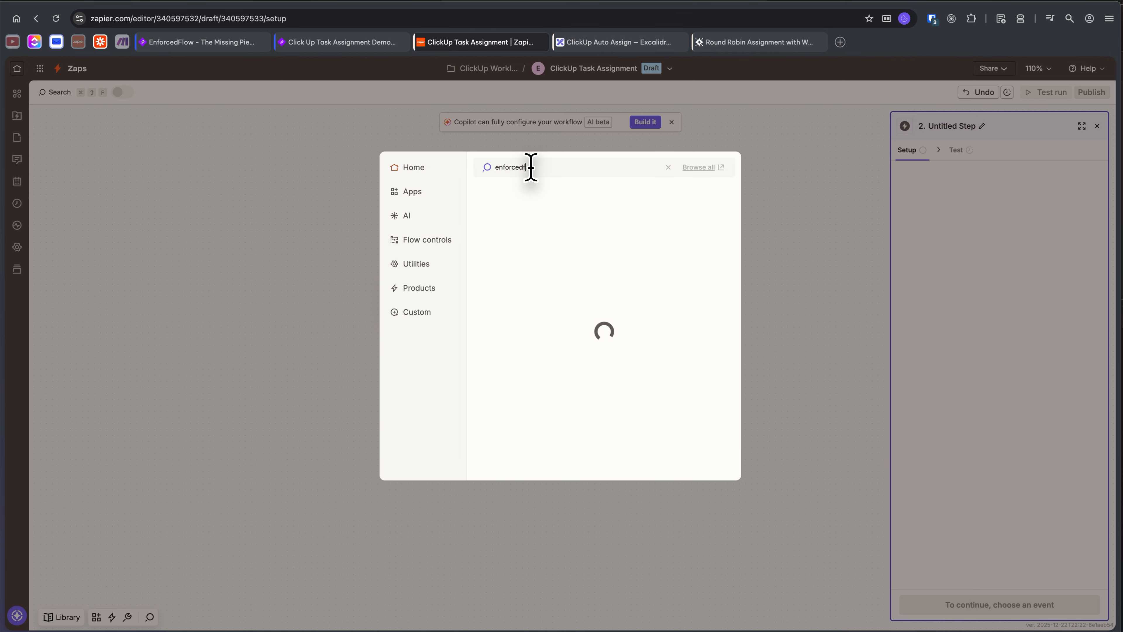
type("low")
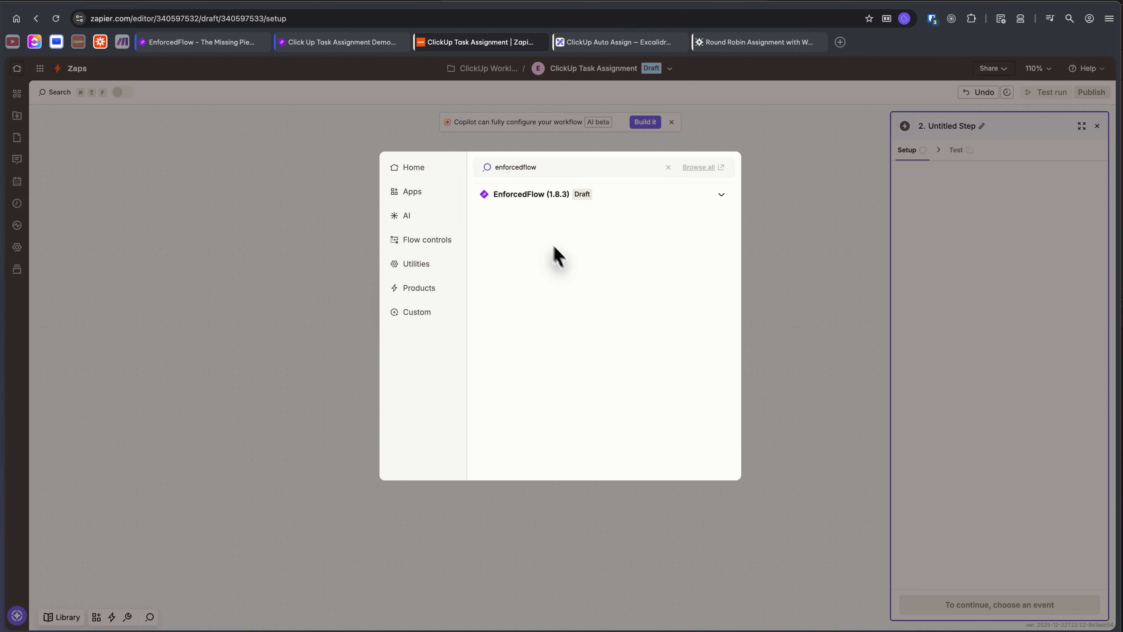
left_click(555, 196)
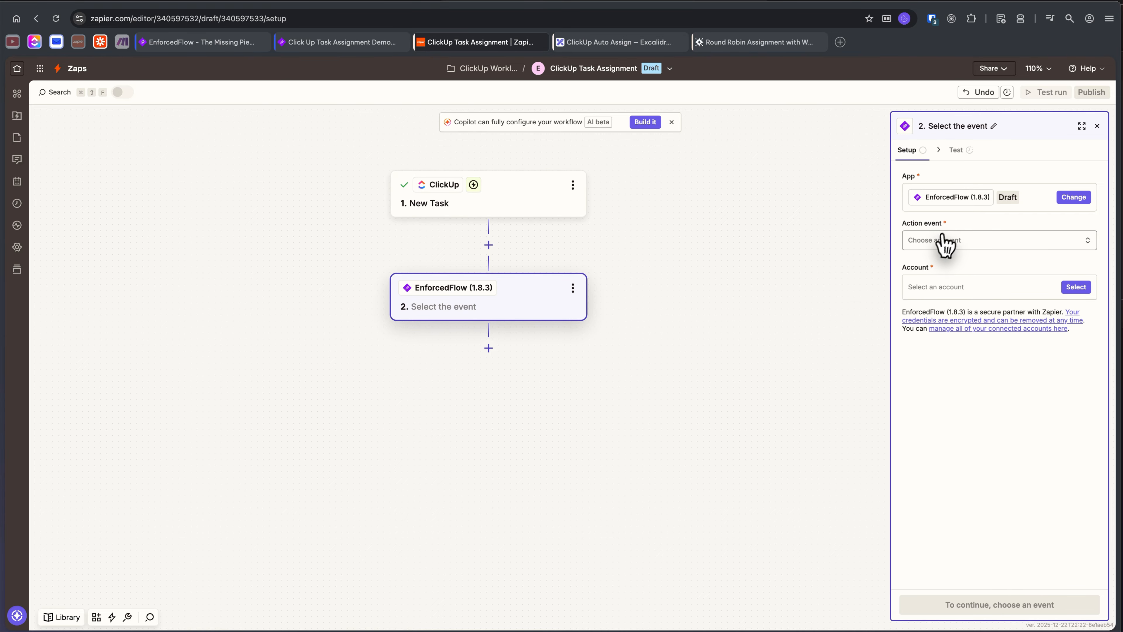
Set the action event to Get Next Agent (Advanced Round Robin) and the round robin group to Click Up Task Assignment Demo
left_click(941, 248)
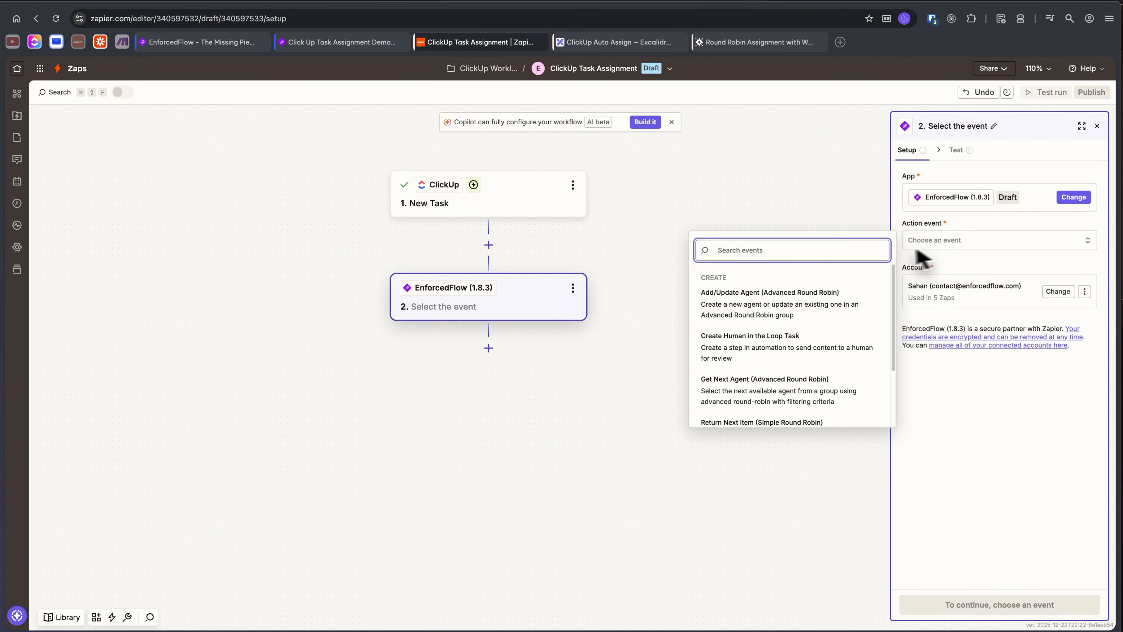
scroll(780, 322, "down", 1)
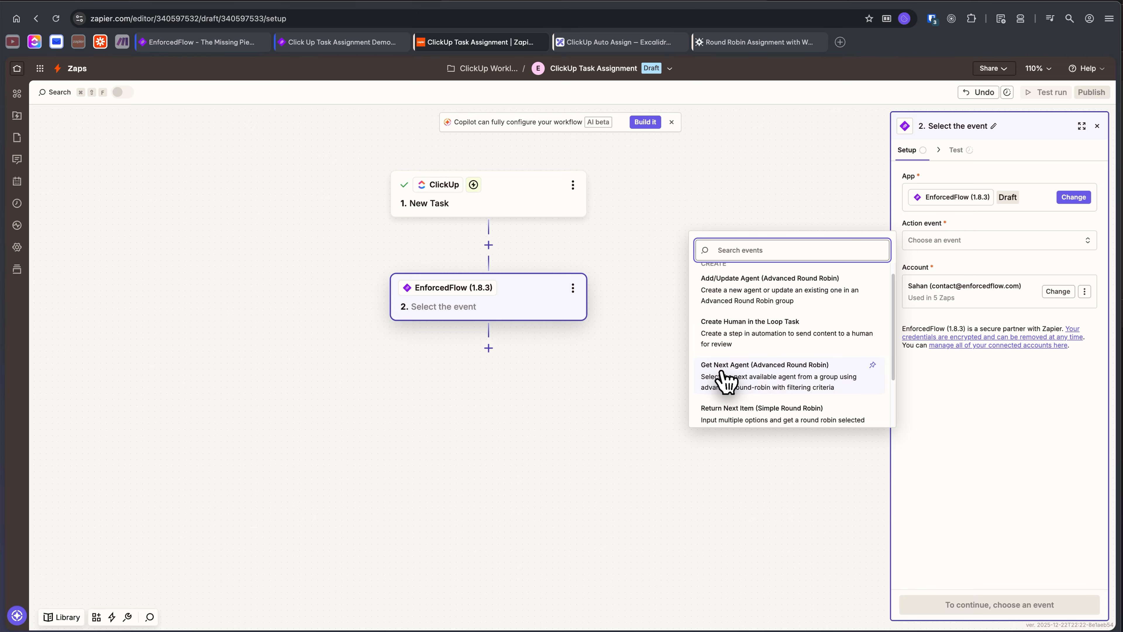
left_click(749, 383)
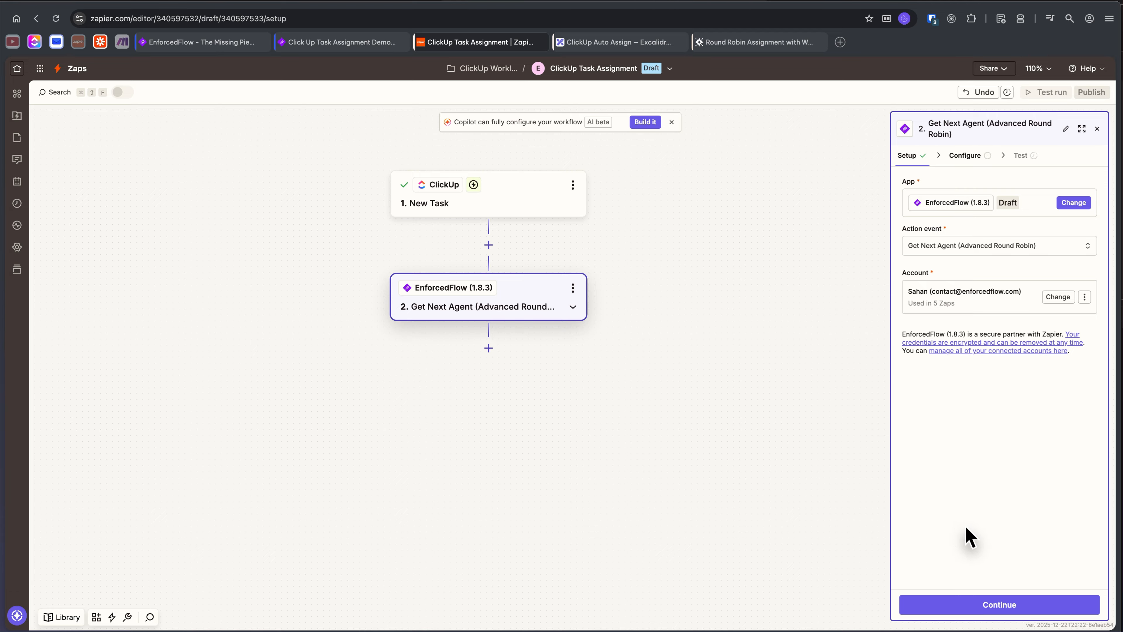
left_click(1000, 604)
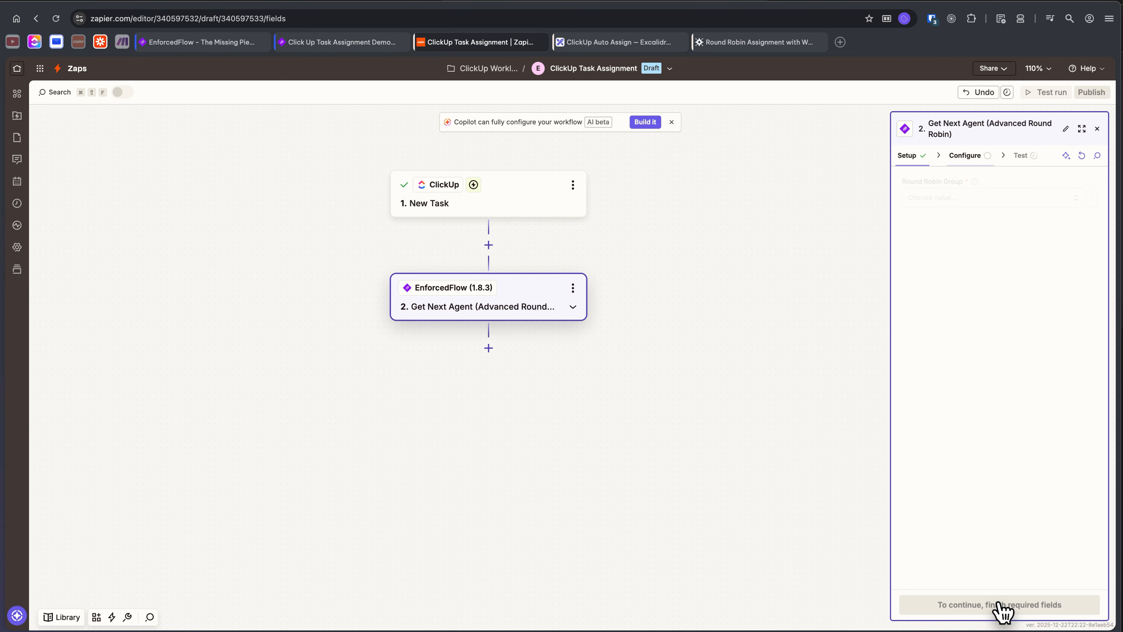
left_click(947, 206)
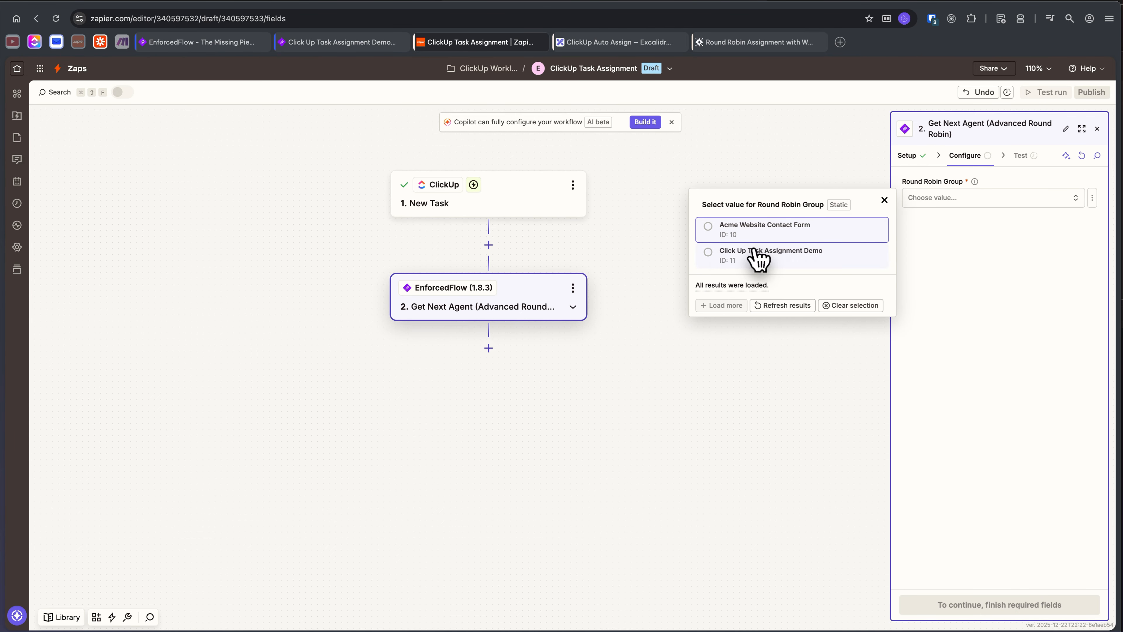
left_click(778, 267)
Review the action's connected account, switch to EnforcedFlow to view where access keys are created, and return to the Zap in Zapier
left_click(911, 160)
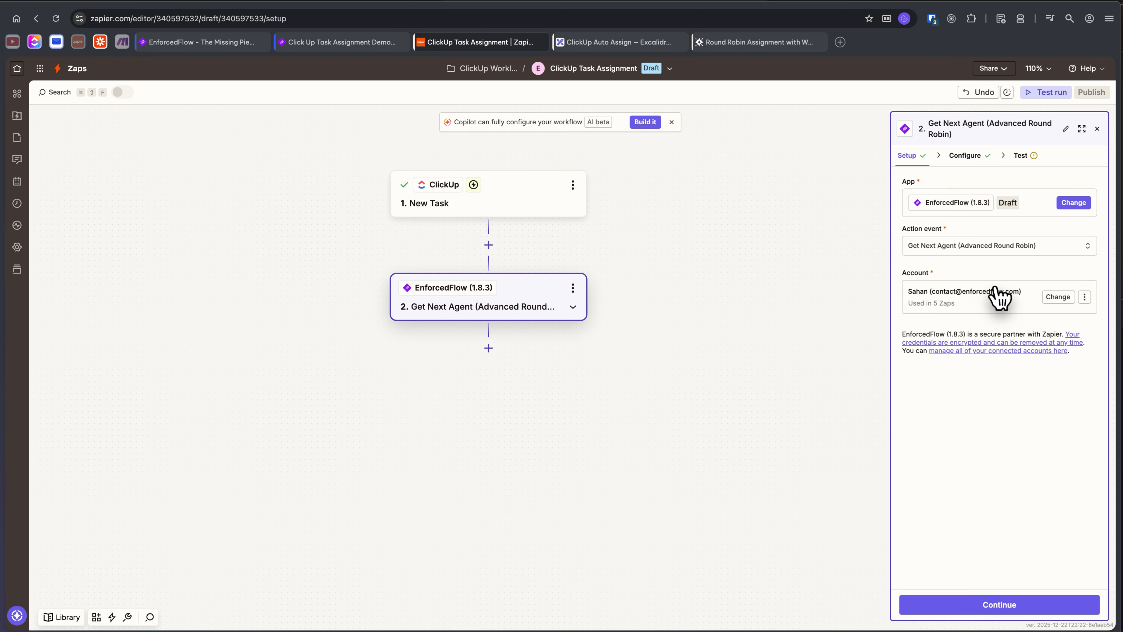
left_click(964, 156)
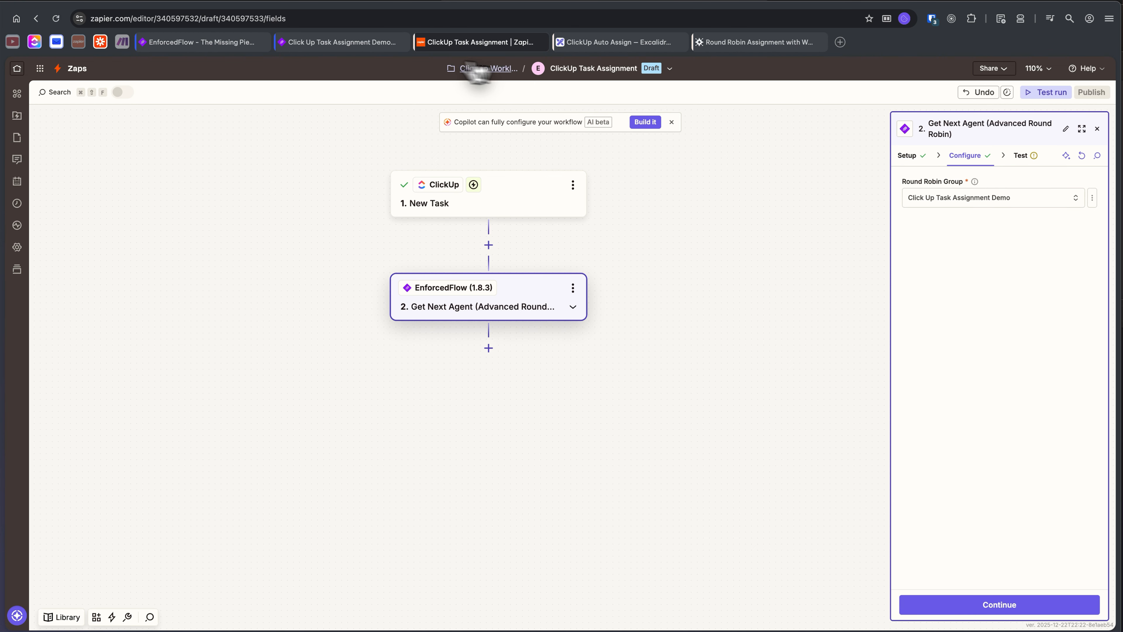
left_click(347, 44)
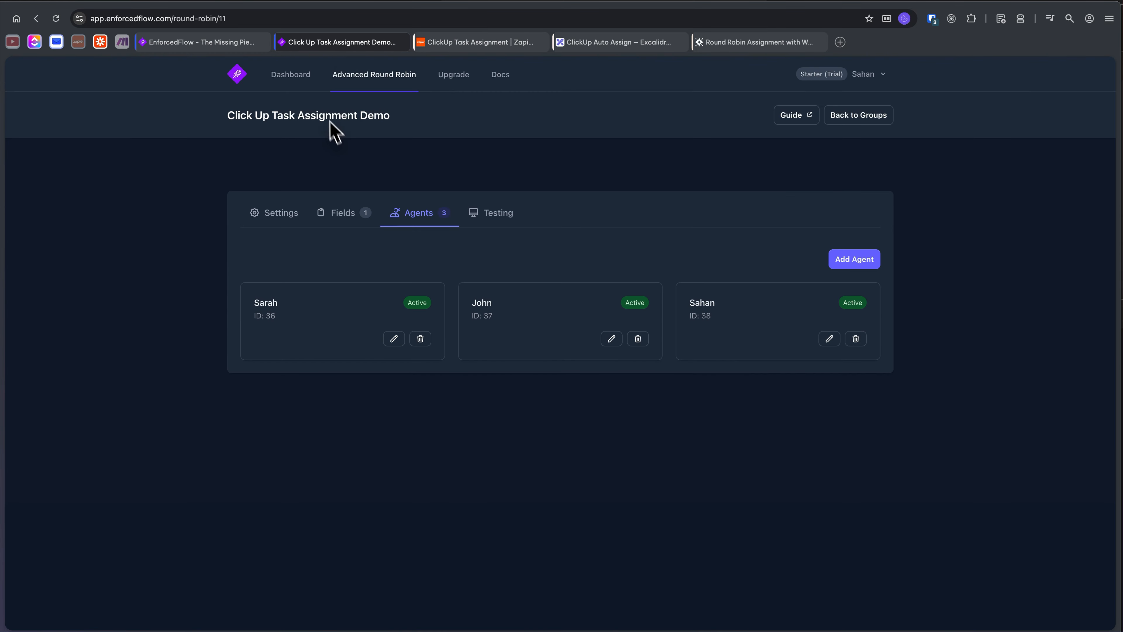
left_click(296, 71)
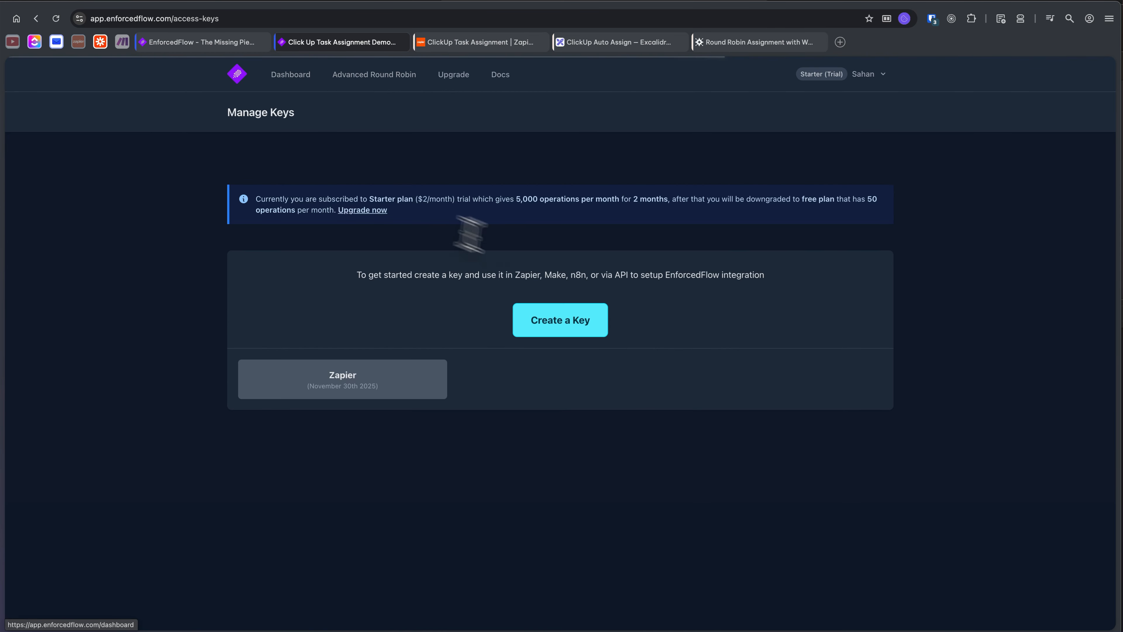
left_click(553, 320)
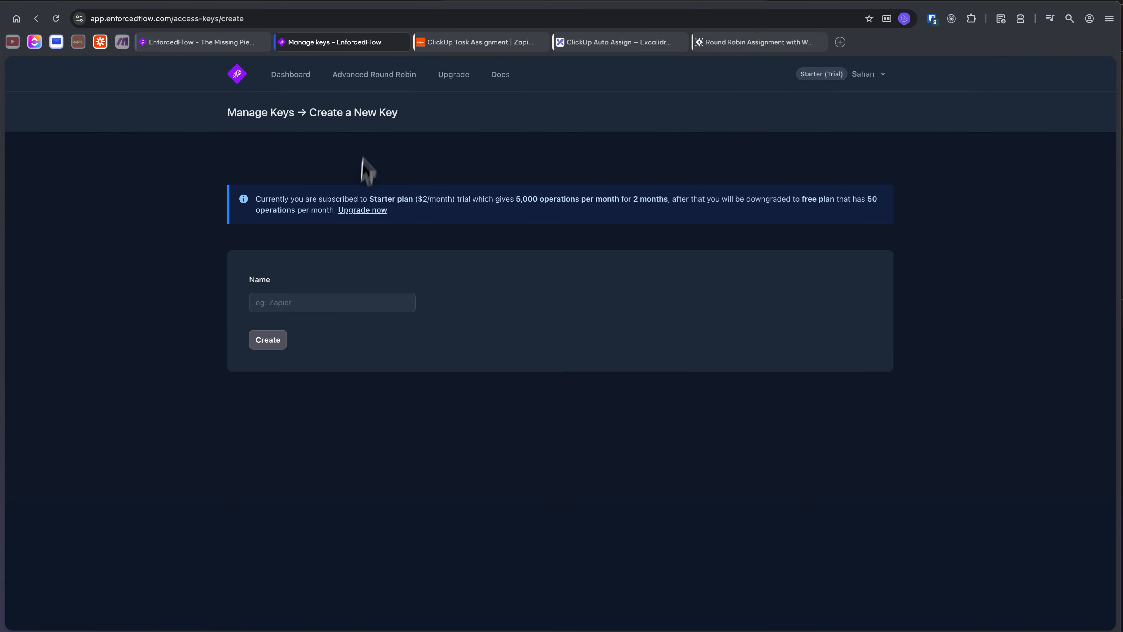
left_click(297, 74)
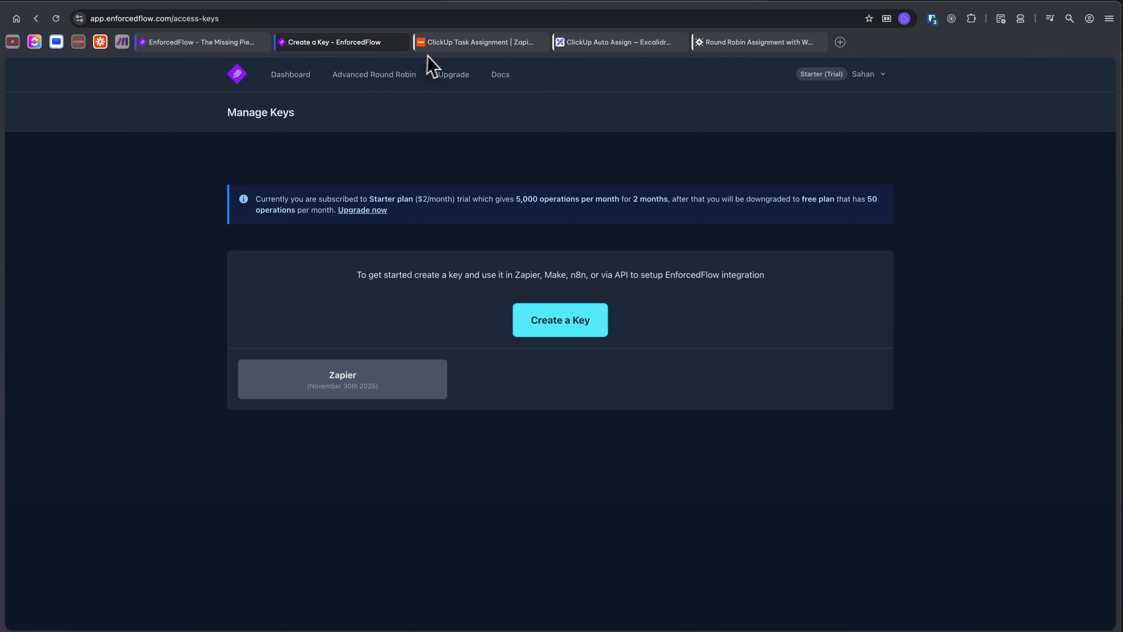
left_click(447, 46)
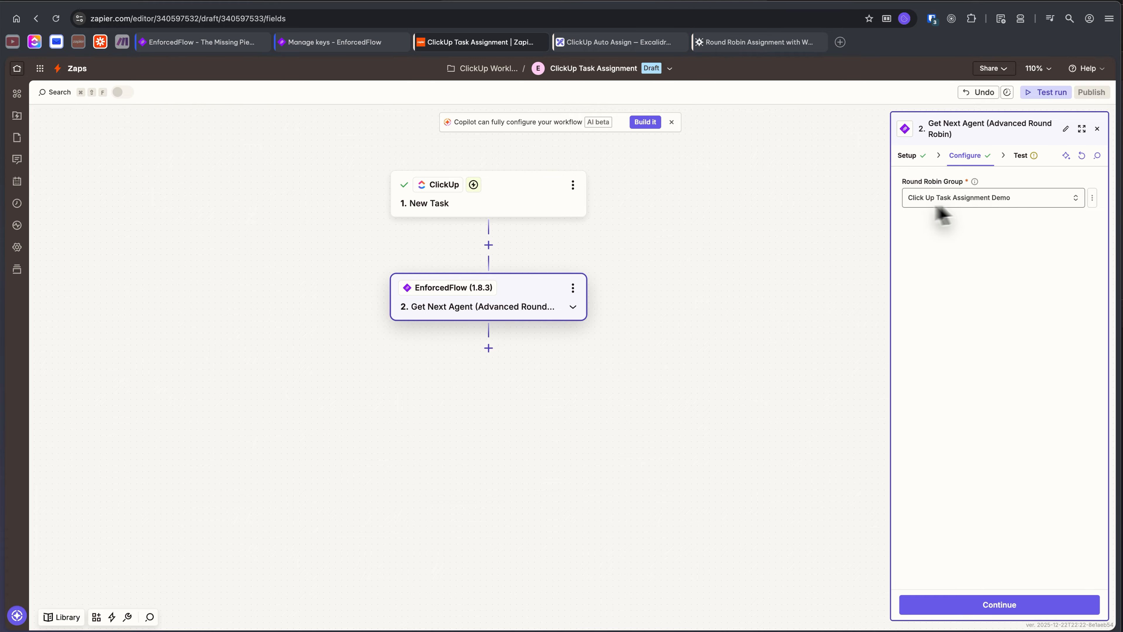
Keep the Click Up Task Assignment Demo group, test the Get Next Agent step, and examine the returned agent name and ClickUp user ID
left_click(947, 203)
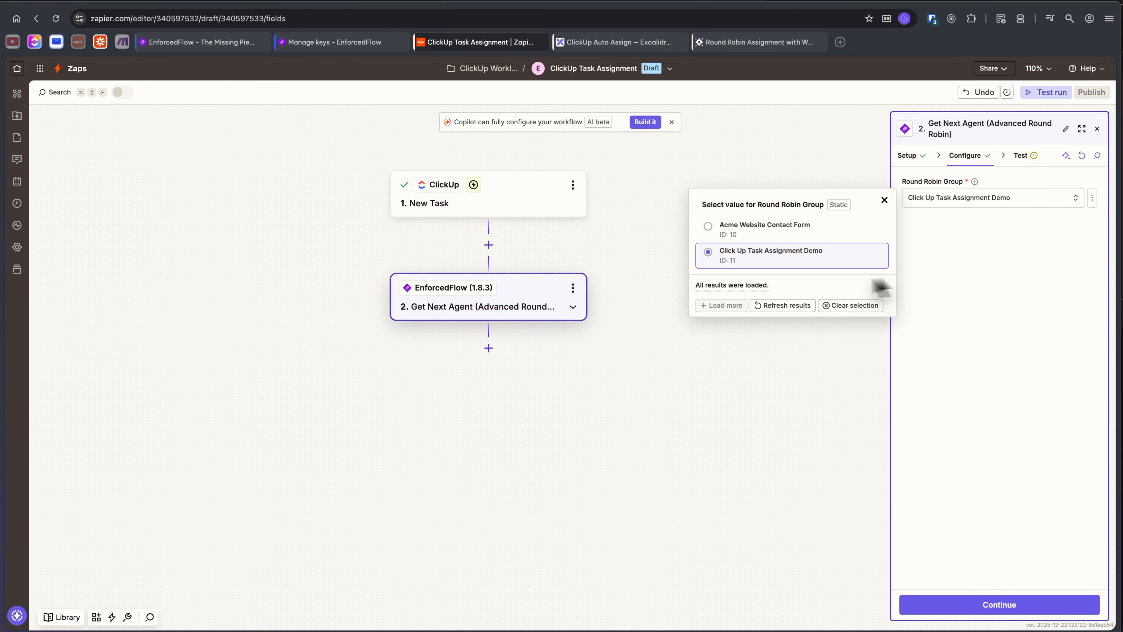
left_click(865, 296)
left_click(1028, 606)
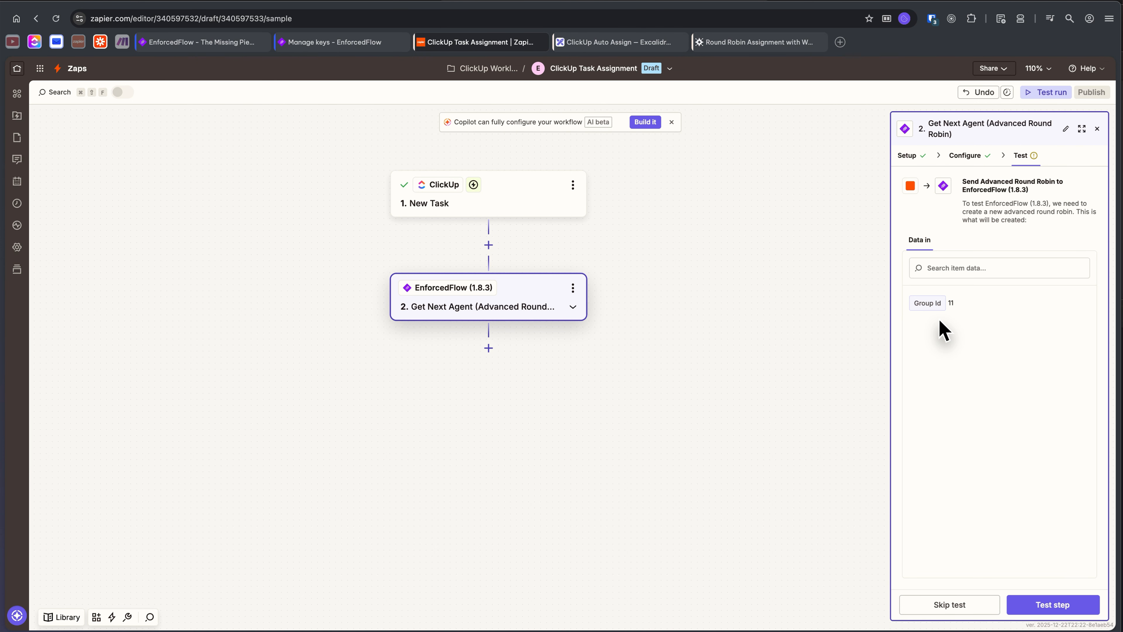
left_click_drag(932, 303, 973, 314)
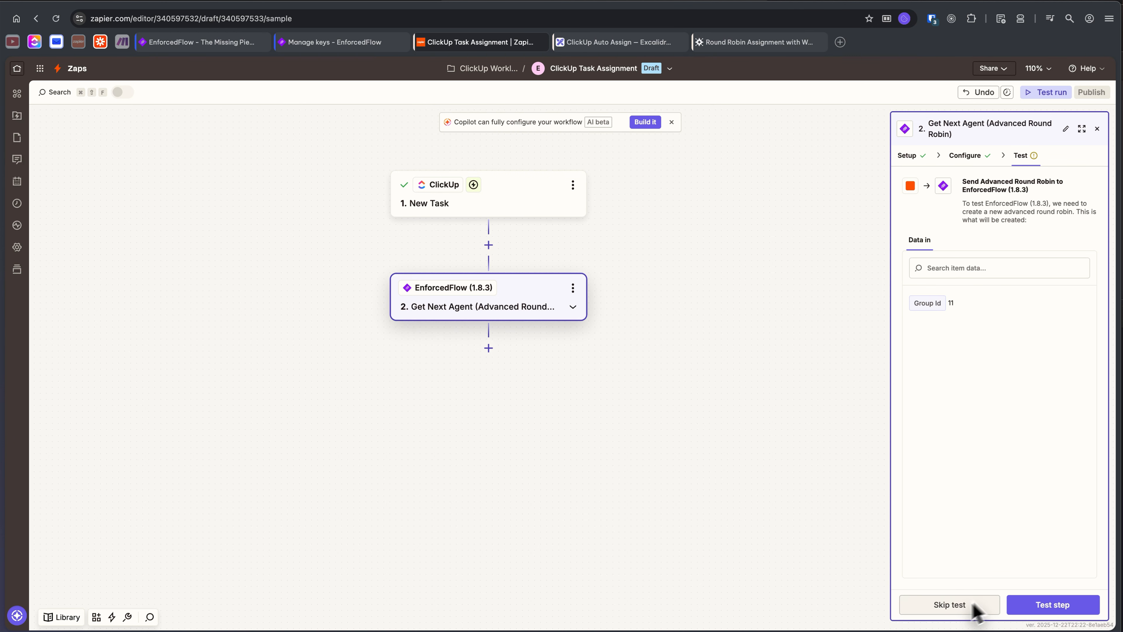
left_click(1052, 613)
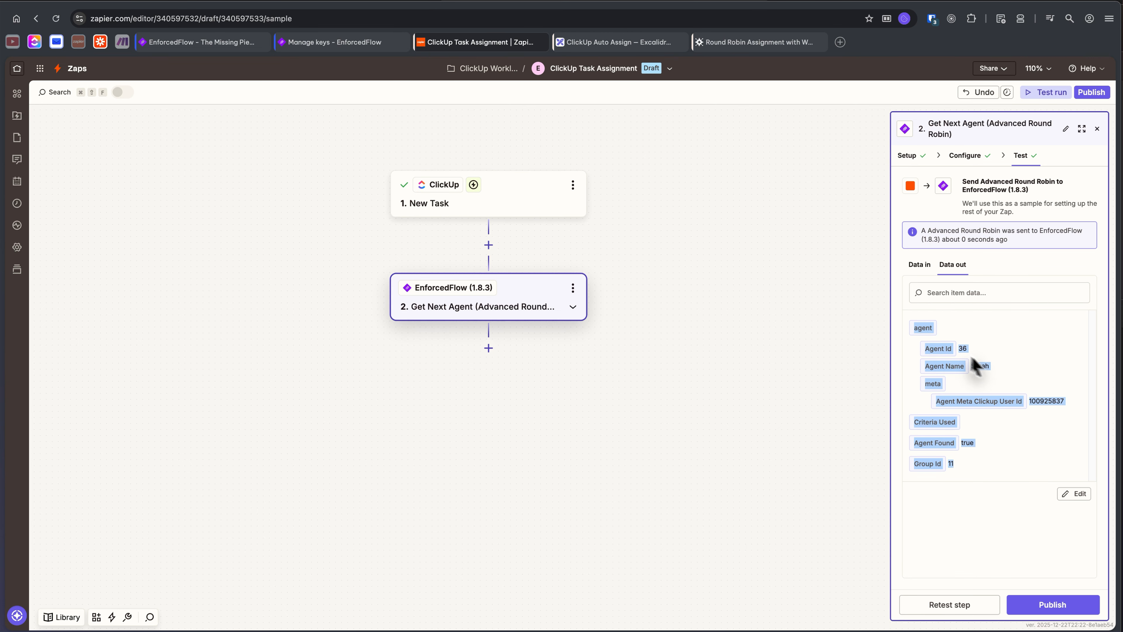
left_click_drag(914, 370, 985, 375)
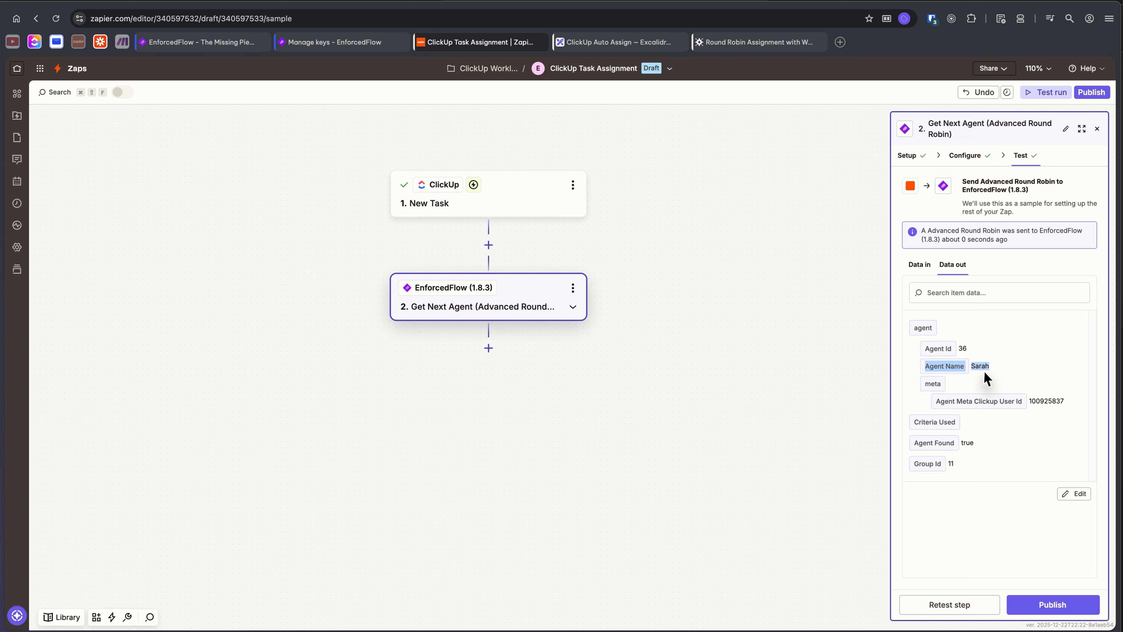
left_click_drag(935, 409, 1049, 401)
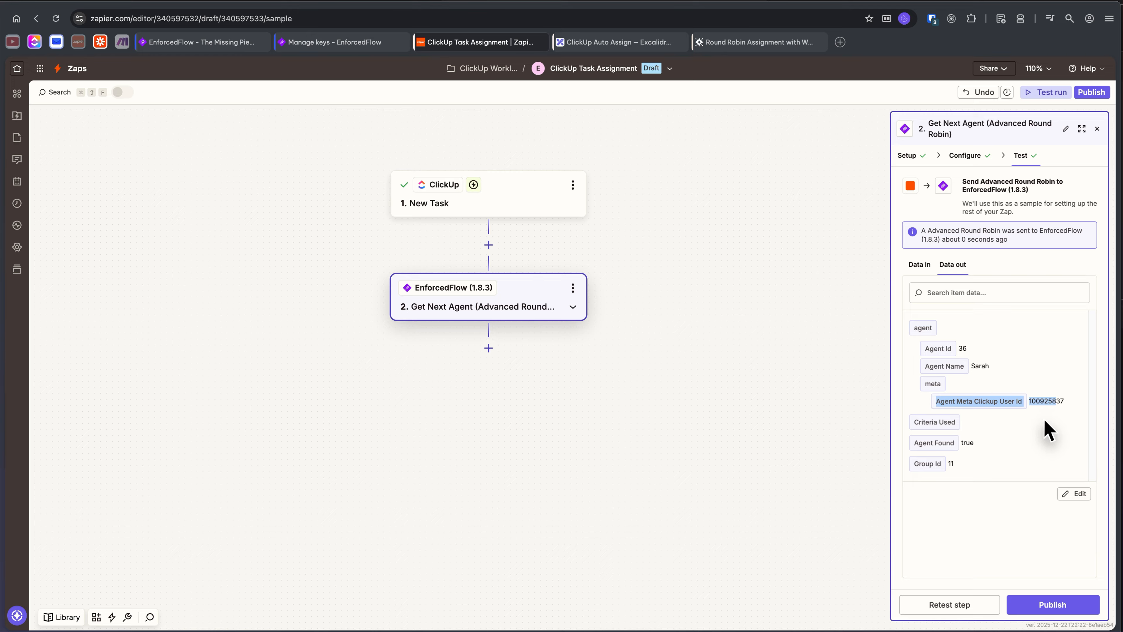
double_click(1047, 400)
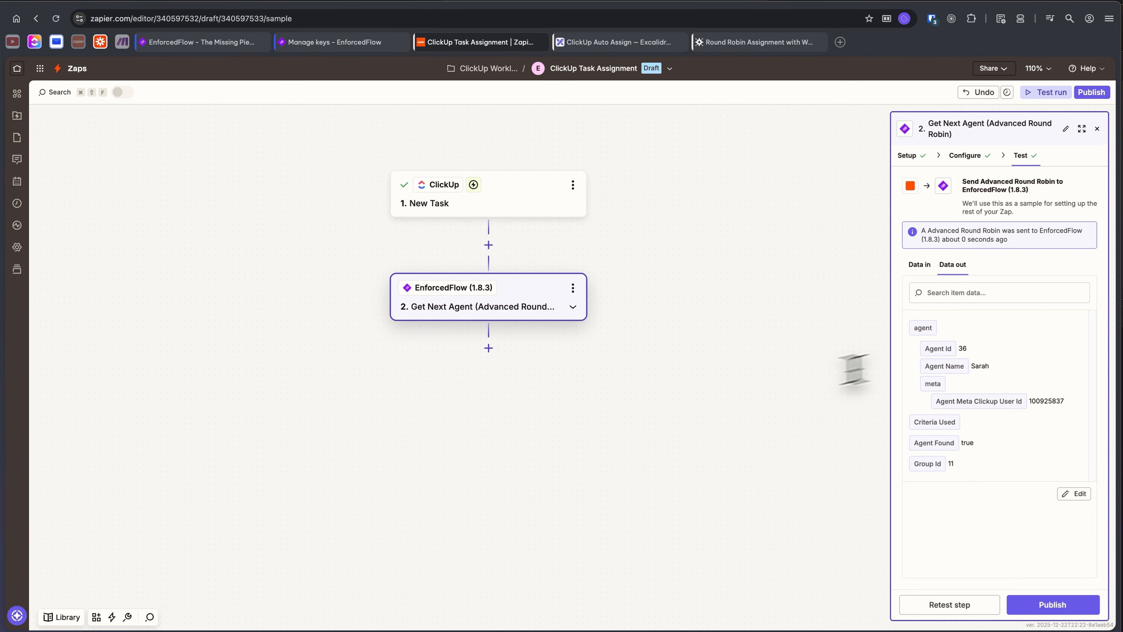
Add a ClickUp action as the third step of the Zap and set its action event to Update Task
left_click(489, 349)
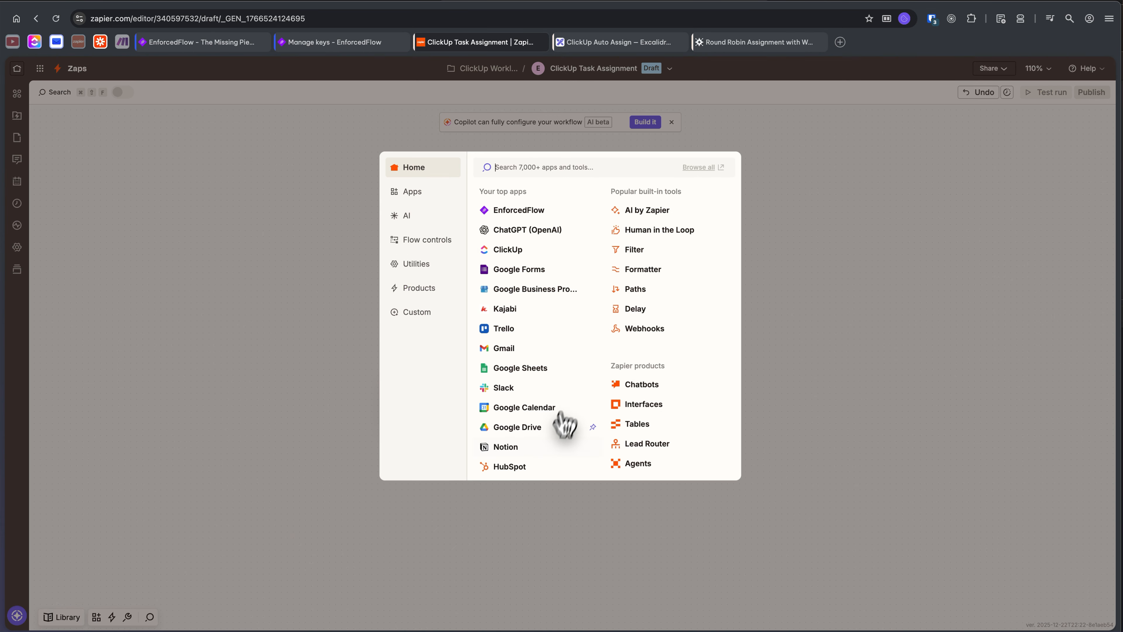
type("click")
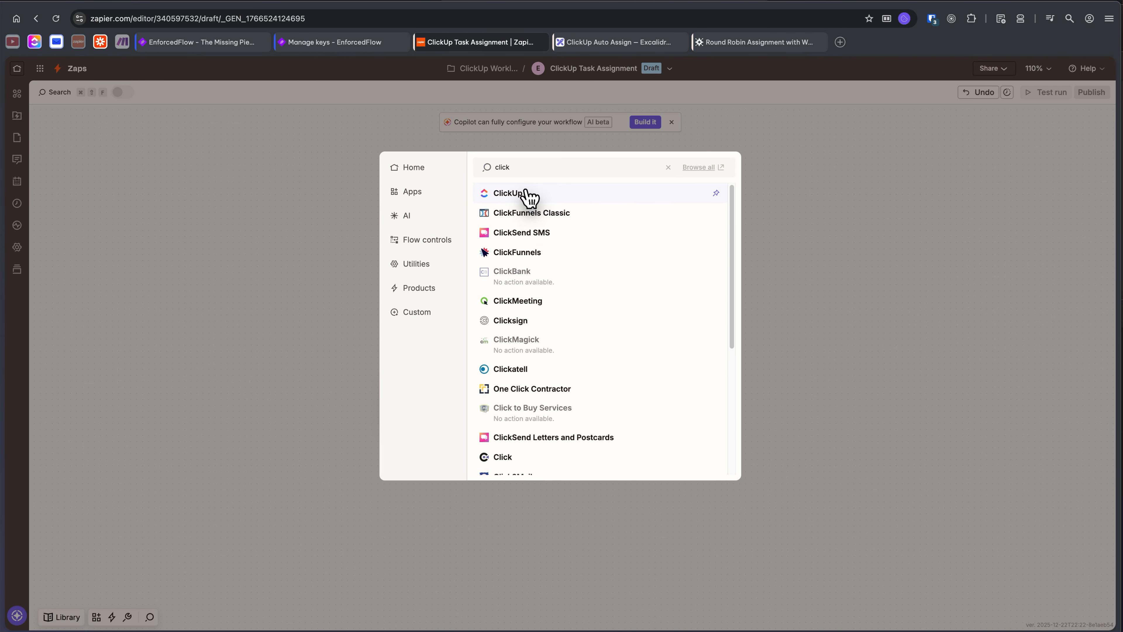
left_click(524, 192)
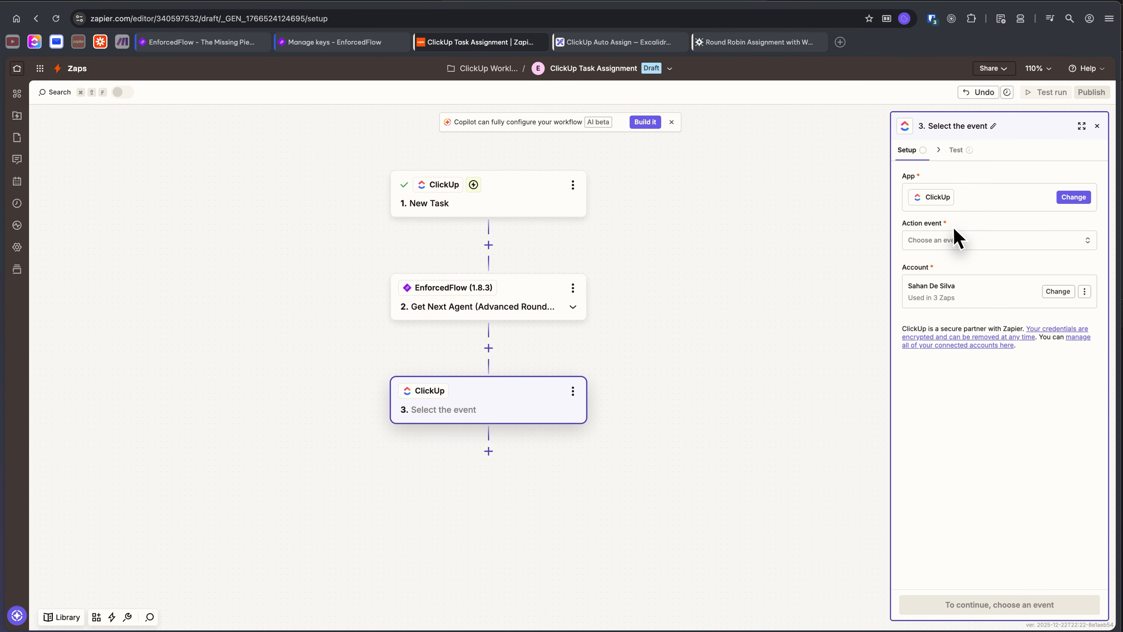
left_click(955, 241)
scroll(796, 332, "down", 3)
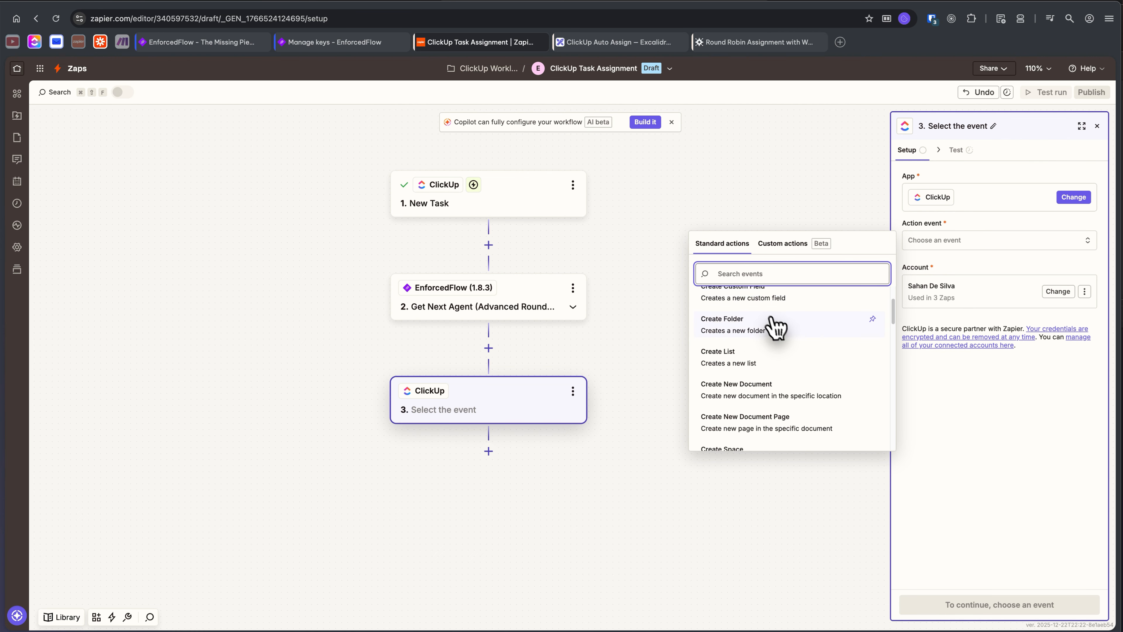
type("up")
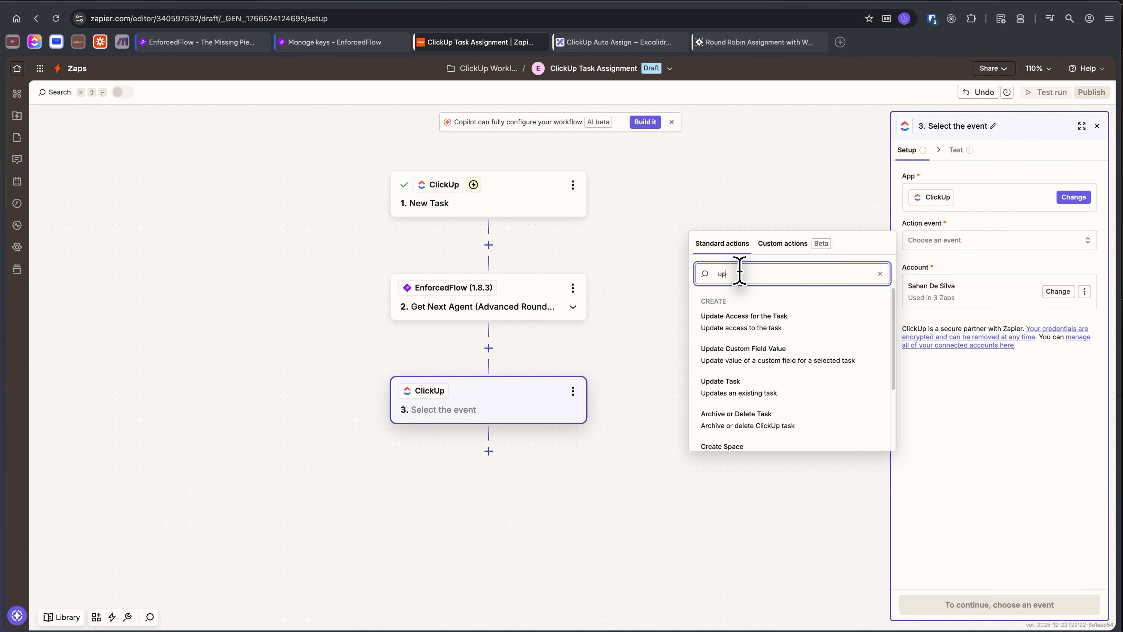
left_click(762, 390)
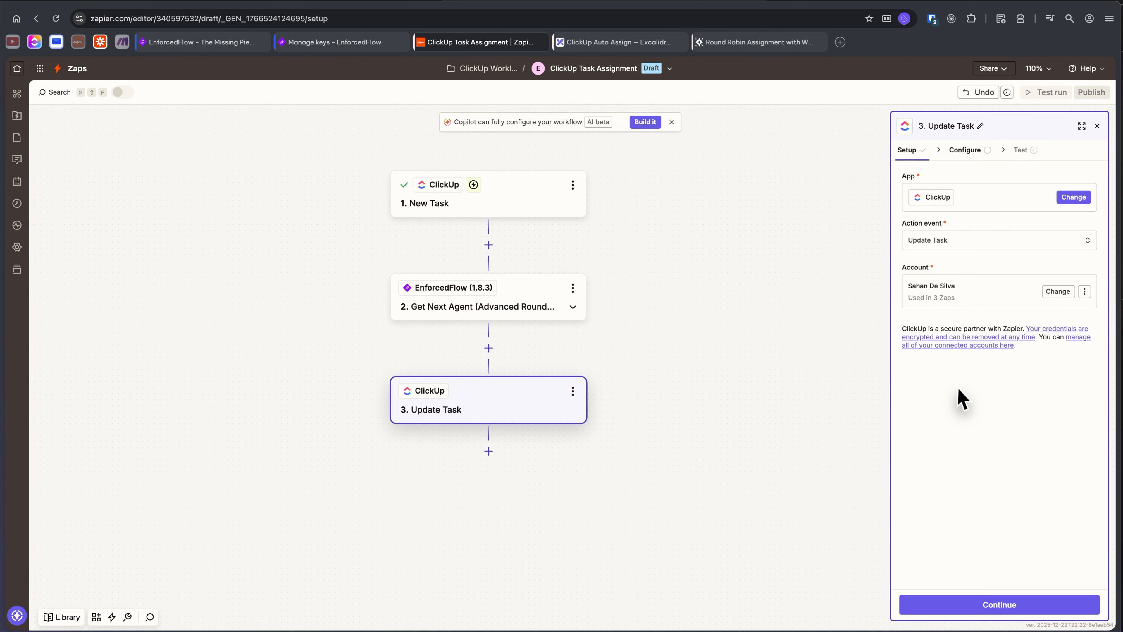
Continue to the Update Task configuration, choose the available ClickUp workspace, and read the Zap loop notice
left_click(996, 605)
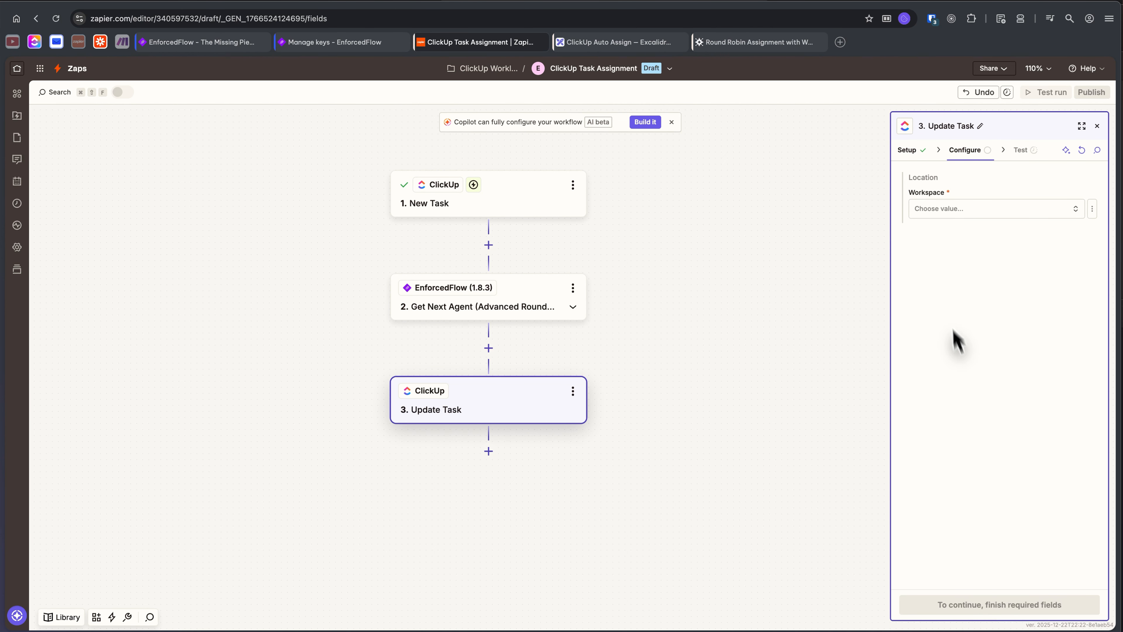
left_click(951, 211)
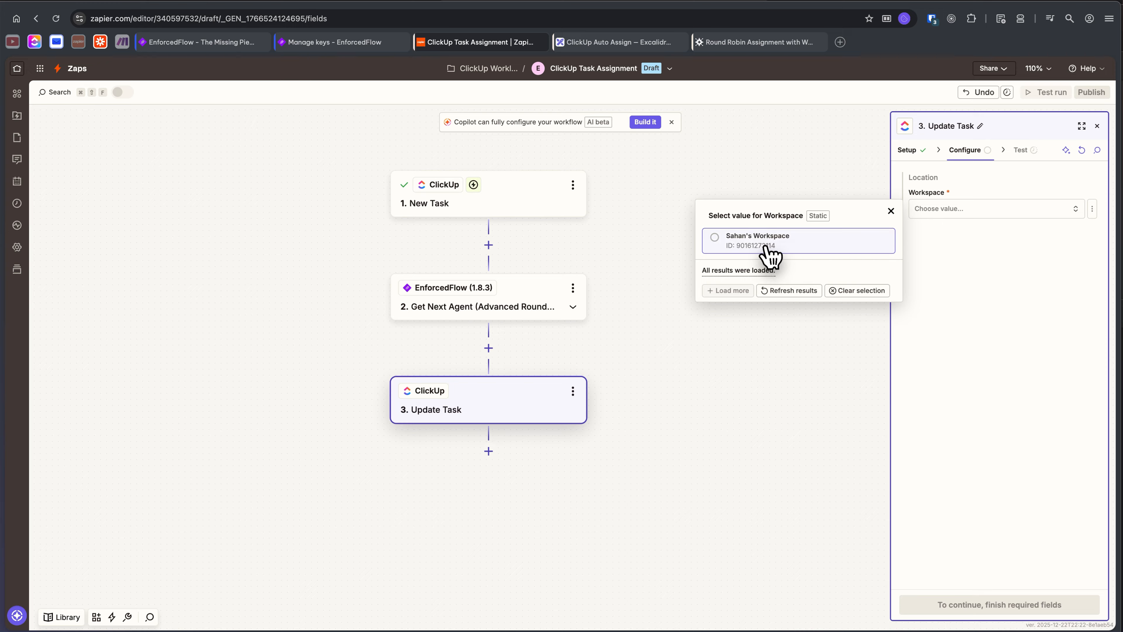
left_click(770, 248)
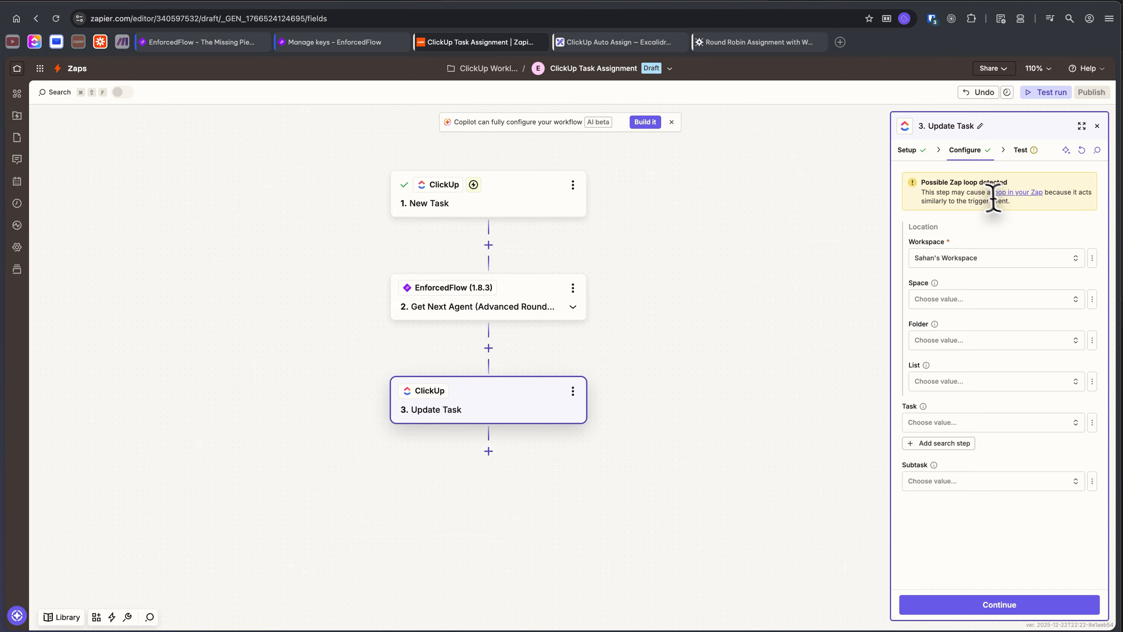
left_click_drag(1024, 203, 924, 182)
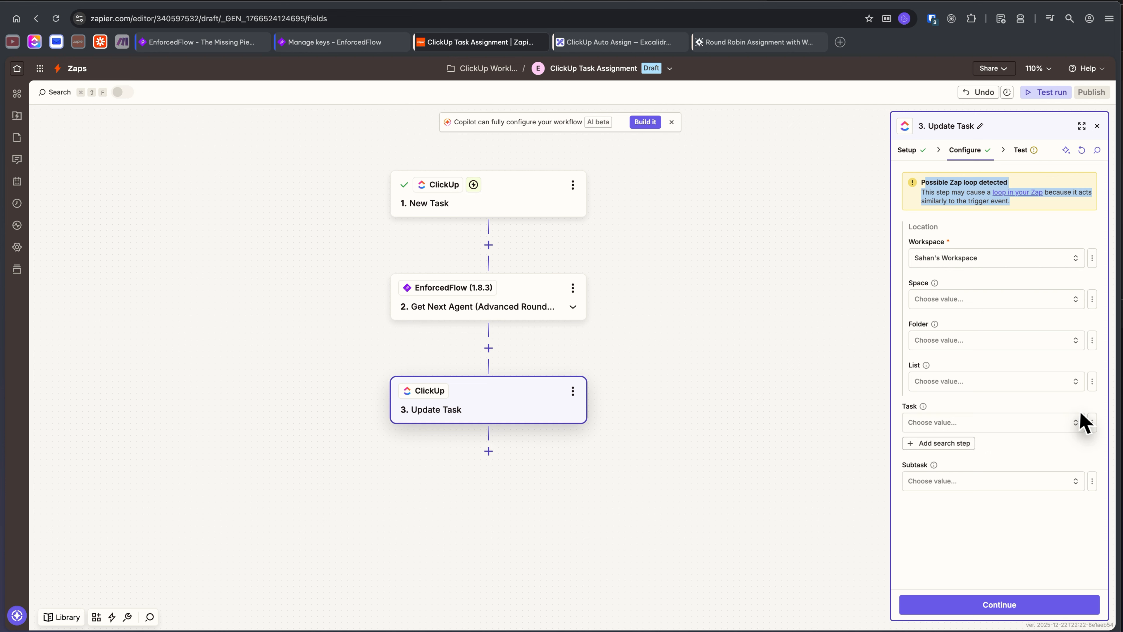
left_click(1092, 422)
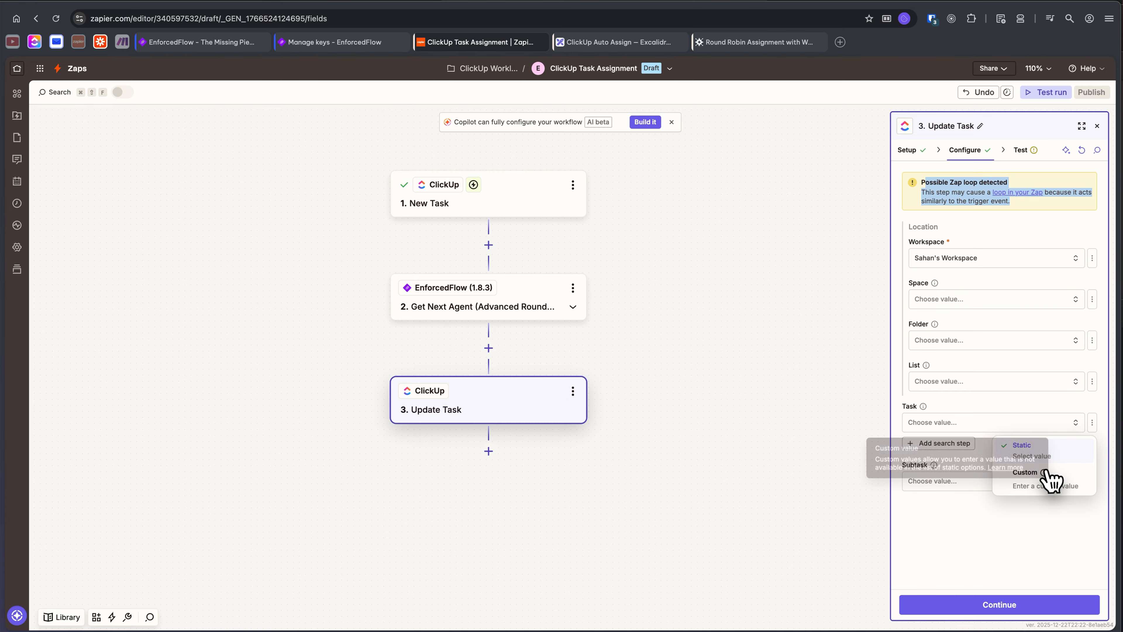
left_click(1052, 389)
left_click(1051, 398)
left_click(1093, 424)
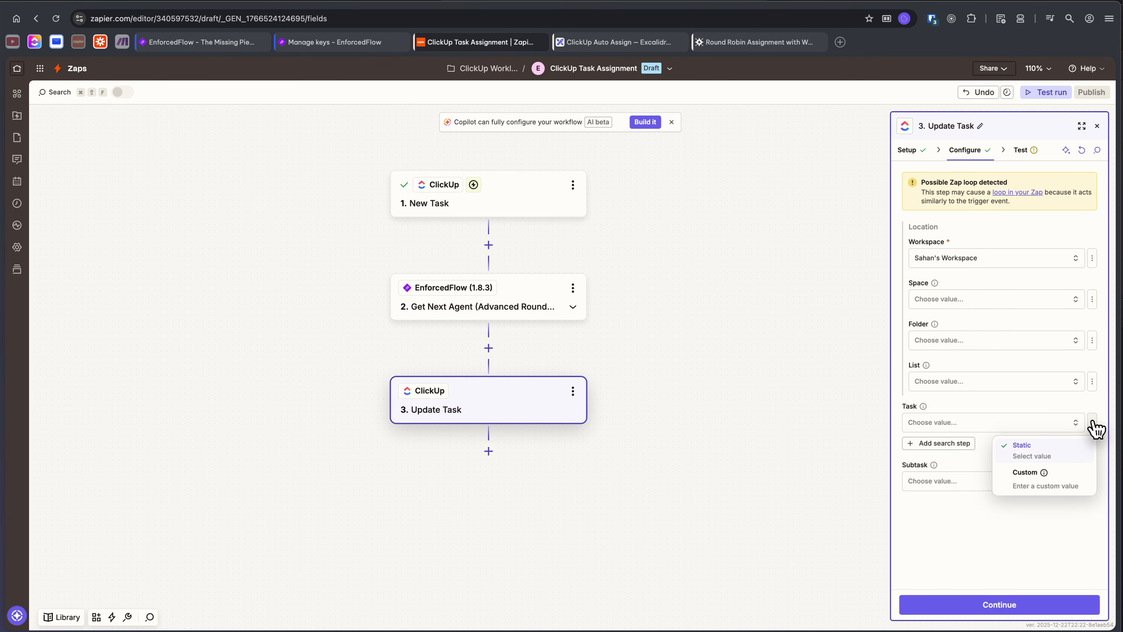
left_click(1065, 406)
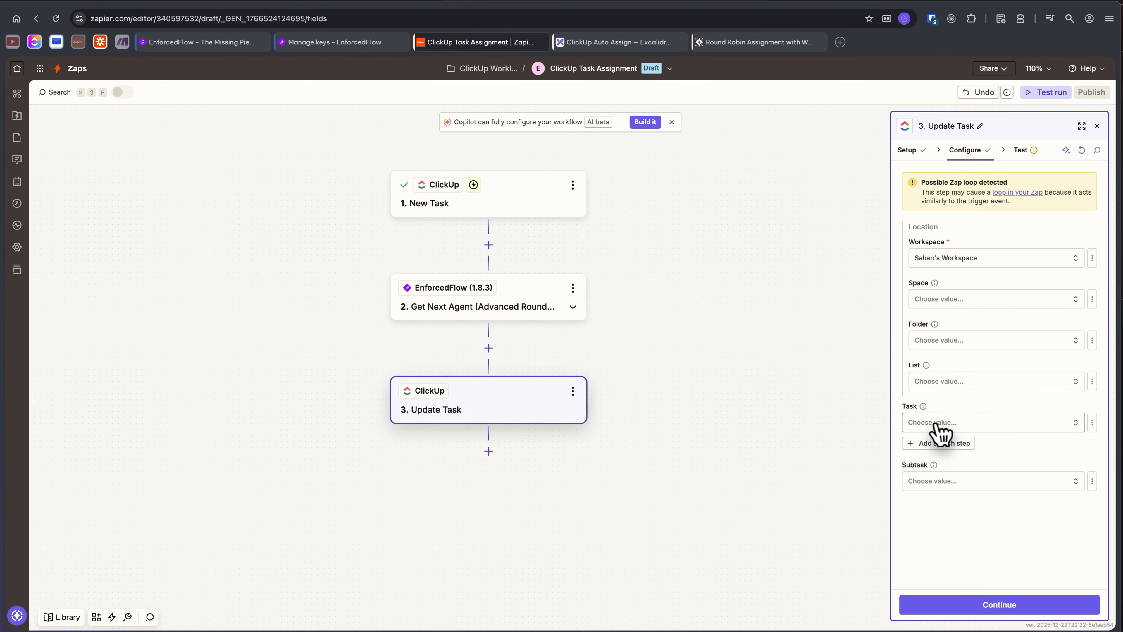
Switch the Task field to a custom value and map it to Task Id from the New Task in ClickUp step
left_click(1092, 423)
left_click(1078, 487)
left_click(943, 422)
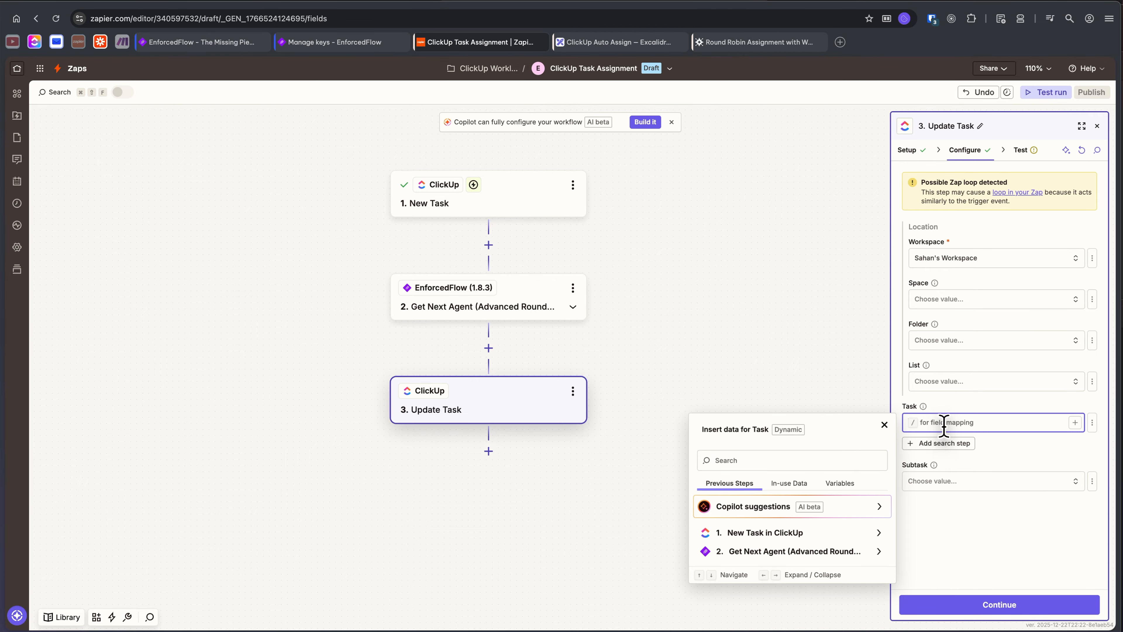
left_click(740, 537)
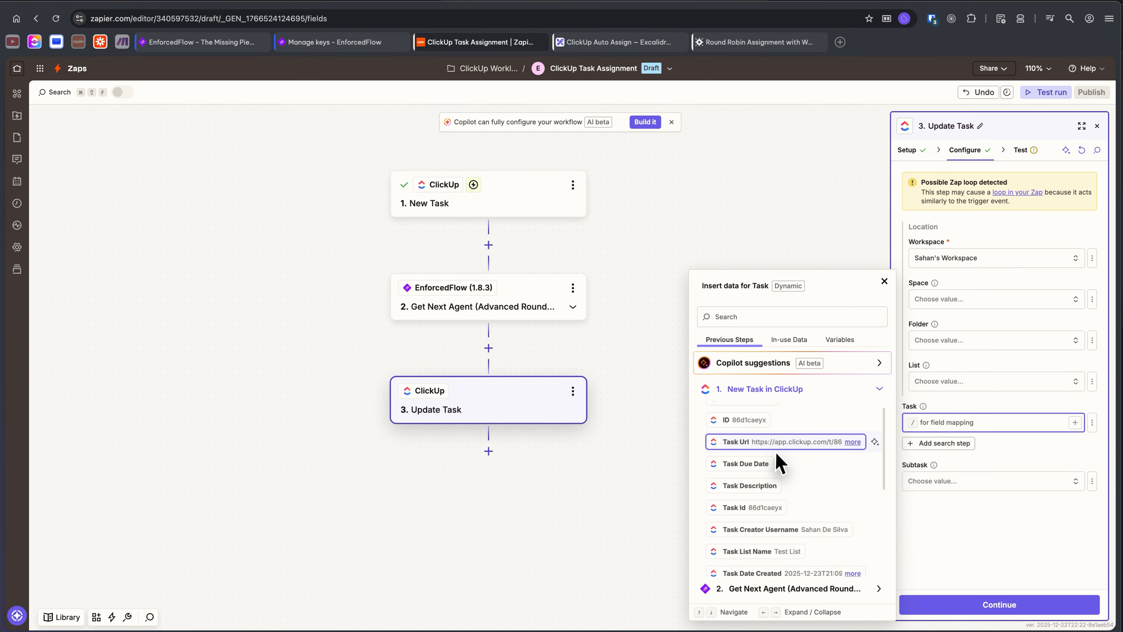
scroll(766, 460, "up", 1)
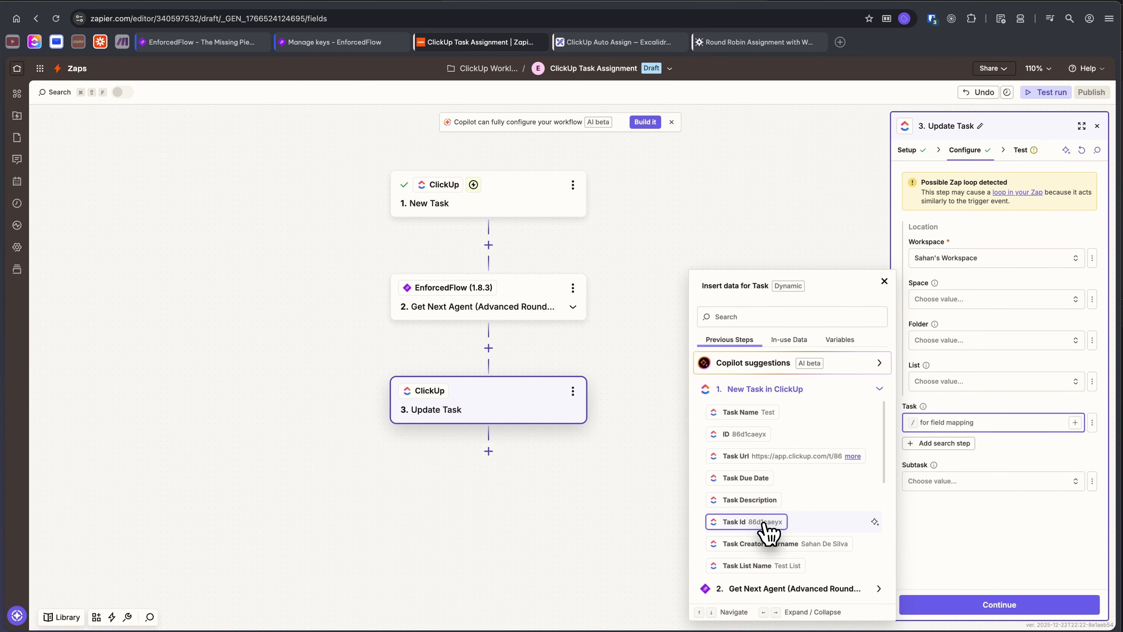
left_click(752, 522)
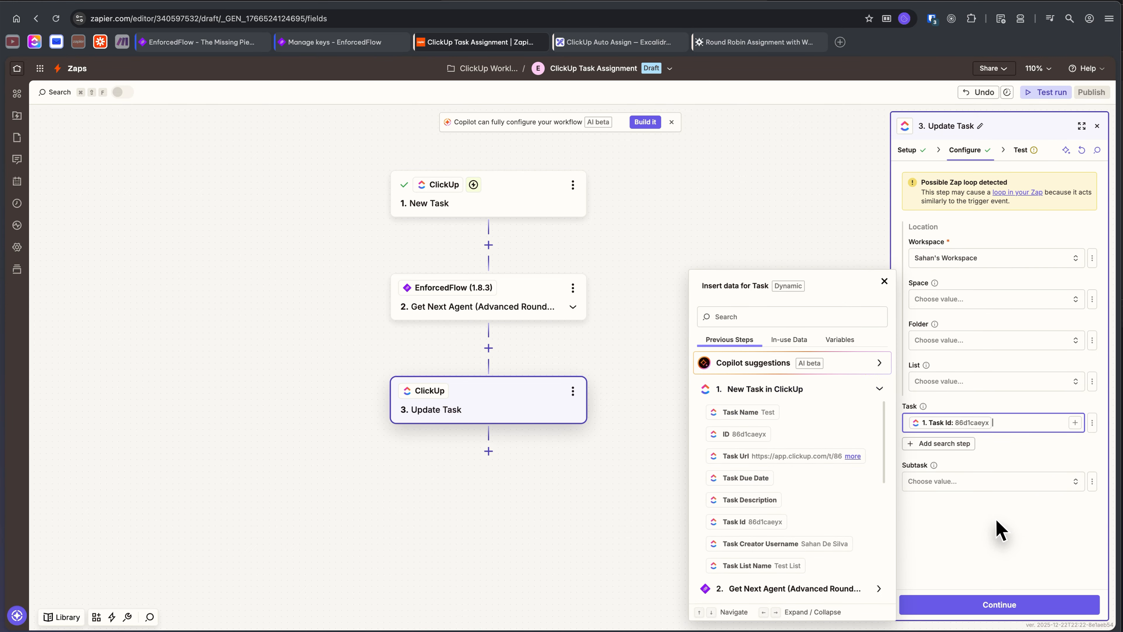
left_click(1000, 530)
Make Add Assignees a custom value and map it to Agent Meta Clickup User Id from the Get Next Agent step
scroll(987, 466, "down", 4)
scroll(973, 436, "down", 3)
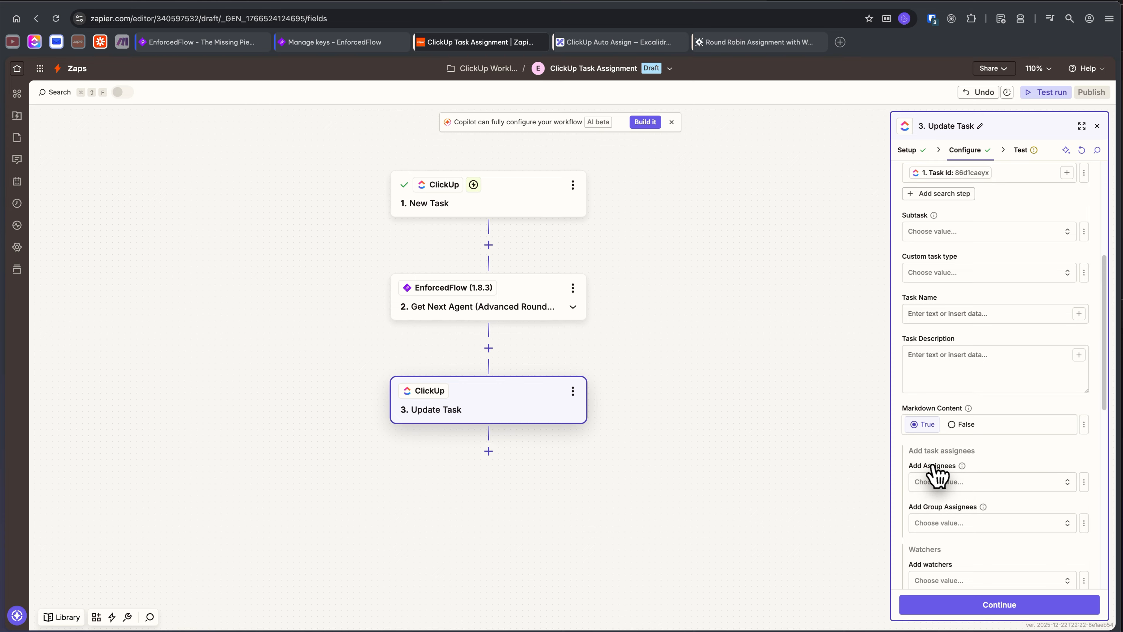
left_click(1083, 484)
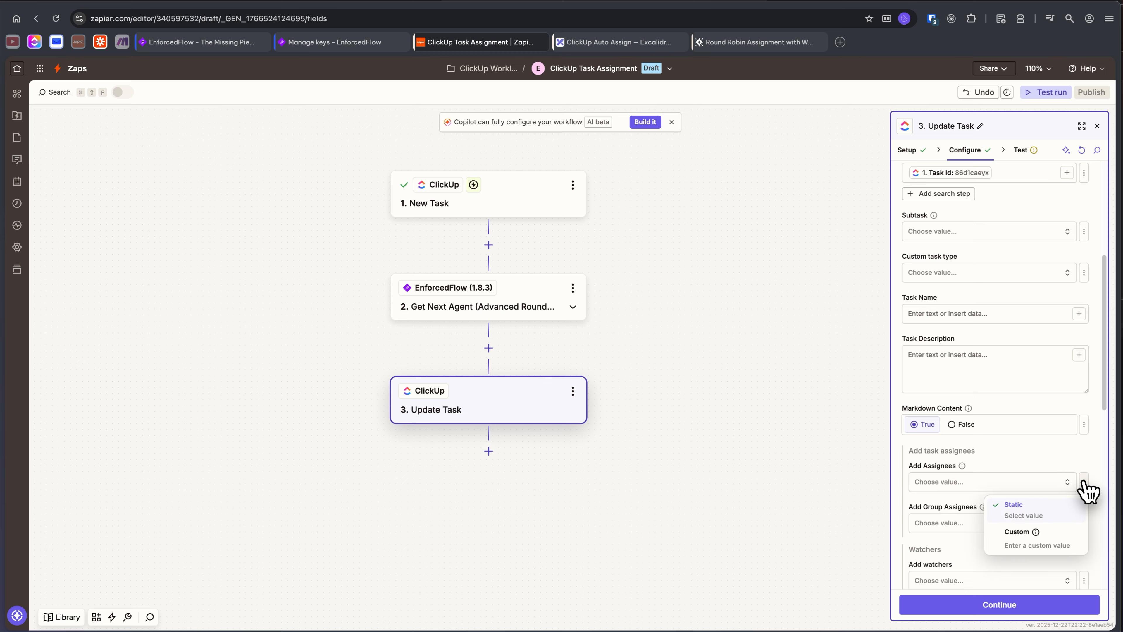
left_click(1026, 535)
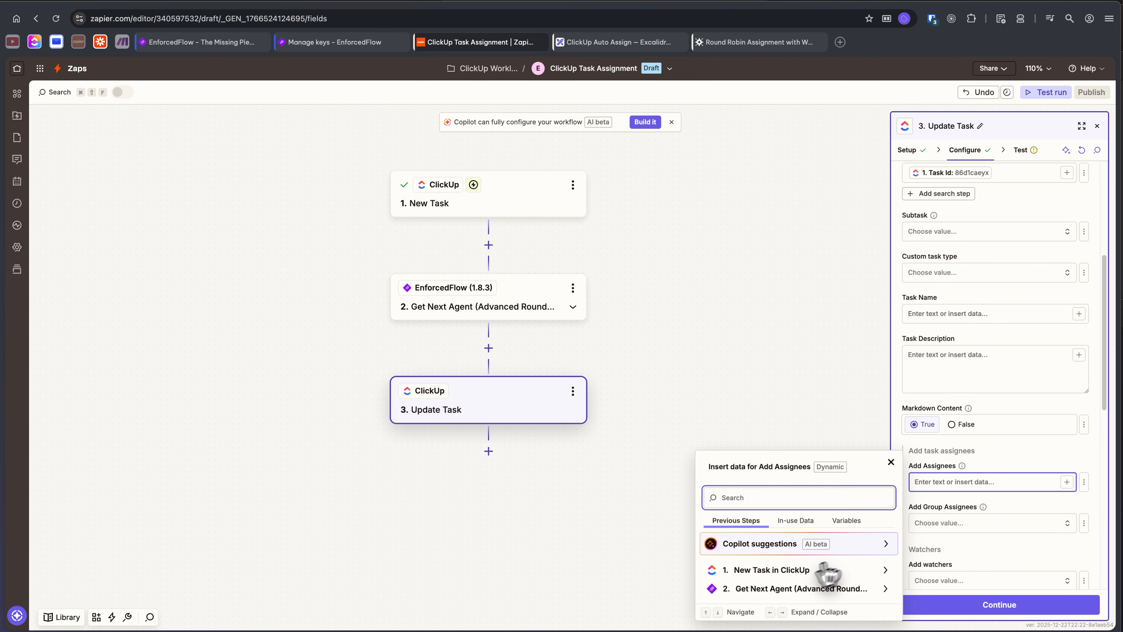
left_click(778, 589)
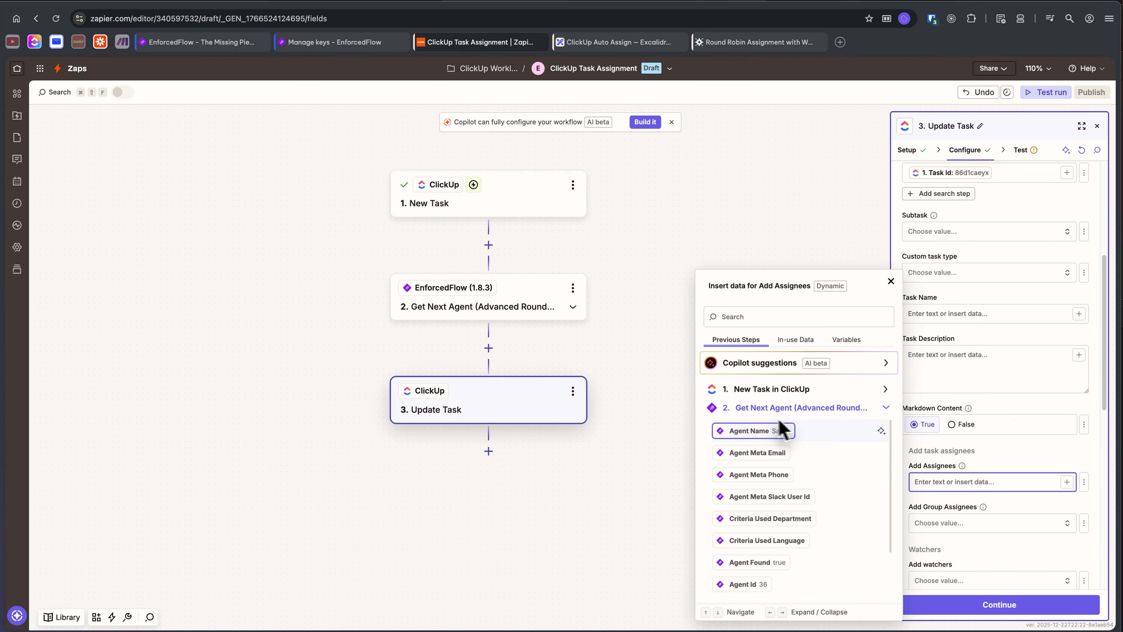
scroll(776, 500, "down", 1)
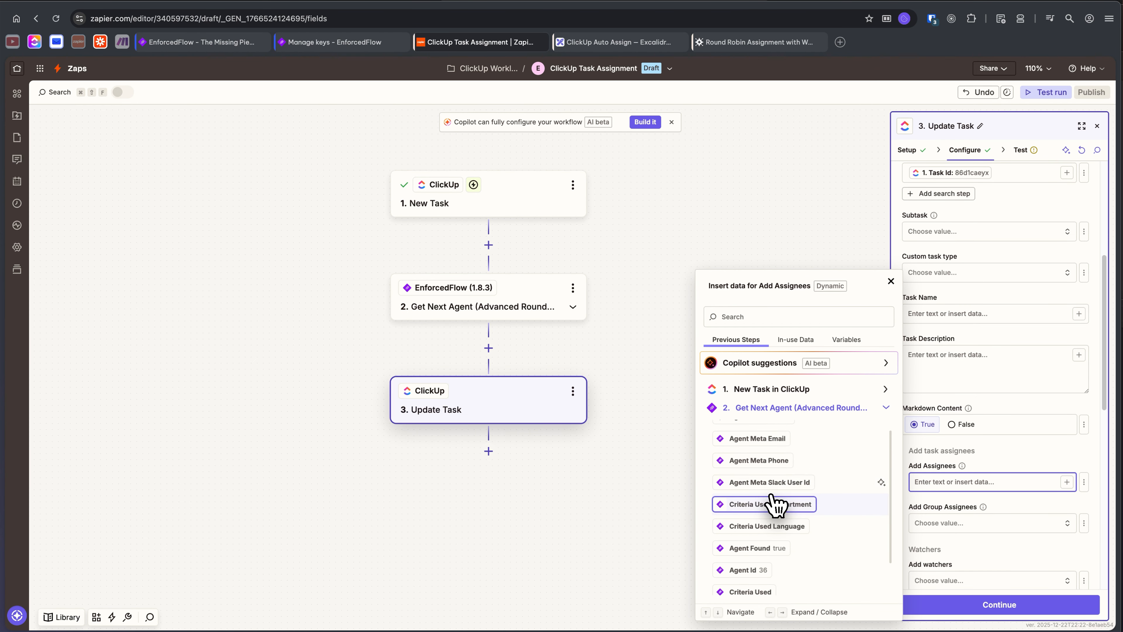
scroll(771, 482, "down", 3)
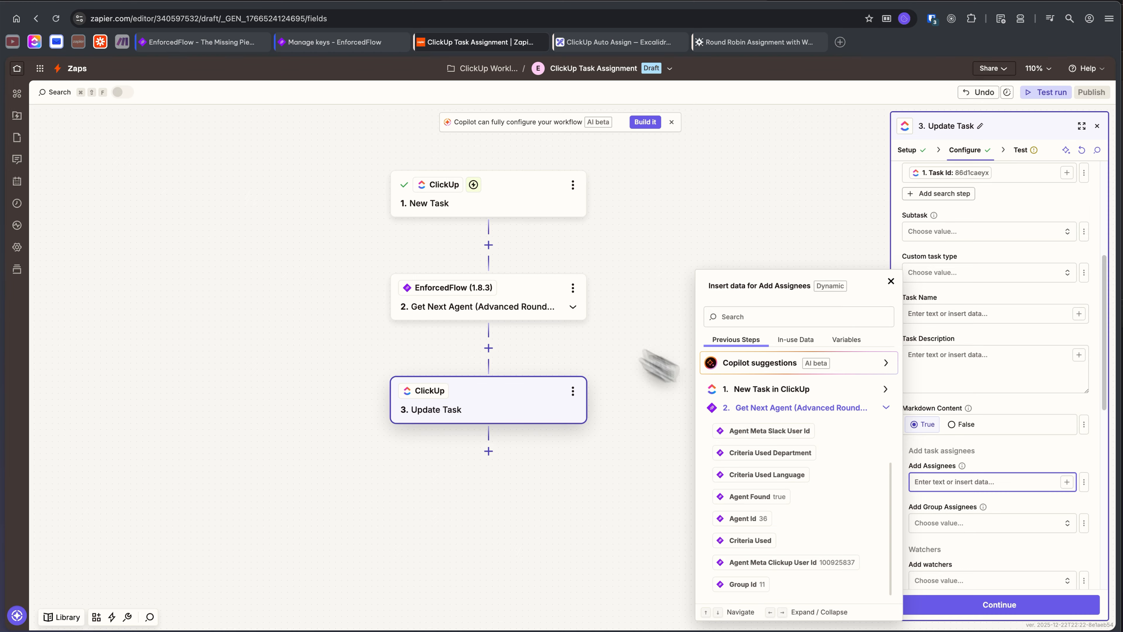
left_click(776, 562)
left_click(1004, 523)
Look over the remaining Update Task fields, continue with them as they are, and test the step
scroll(1009, 522, "down", 4)
scroll(1007, 513, "down", 8)
left_click(995, 605)
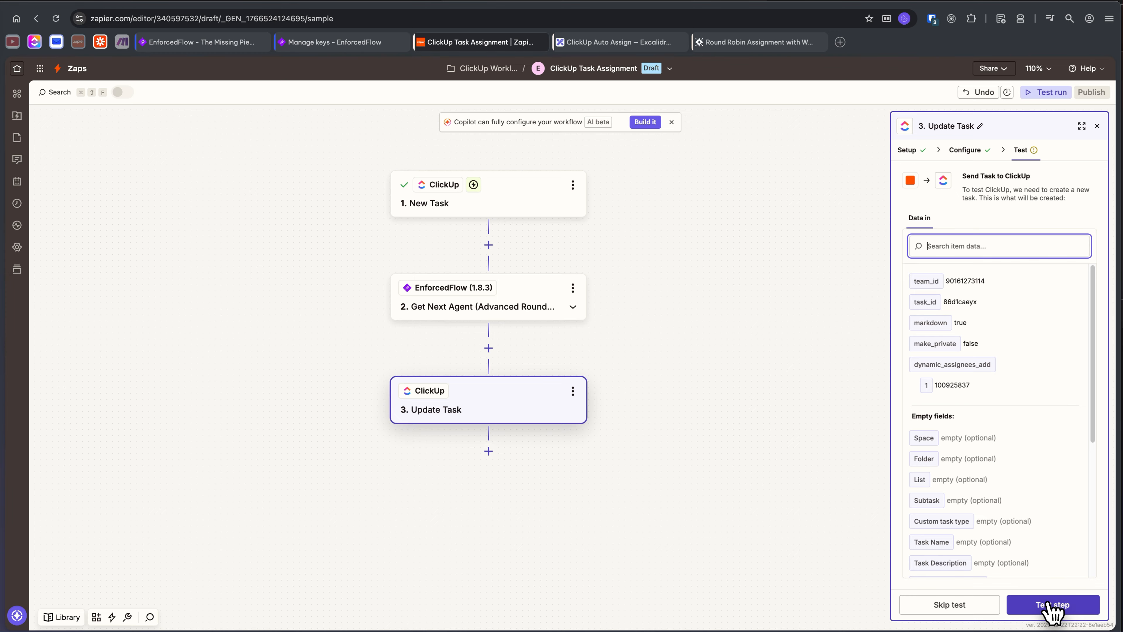
left_click(1051, 604)
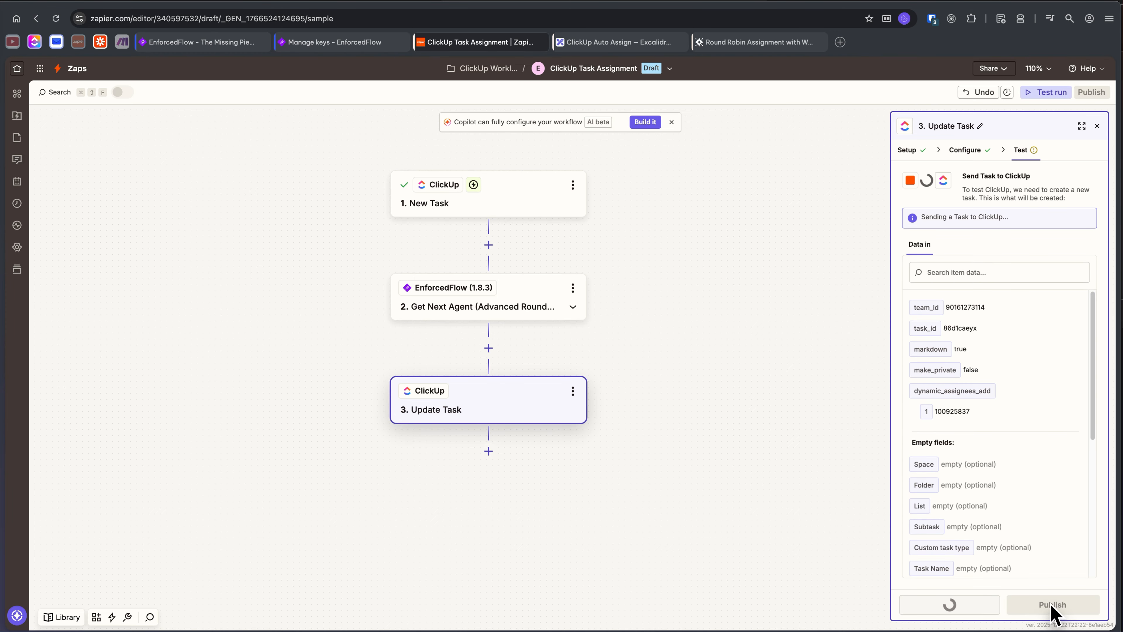
Switch to ClickUp to check the Test task's assignee on the Test List board, and return to the Zap in Zapier
left_click(34, 41)
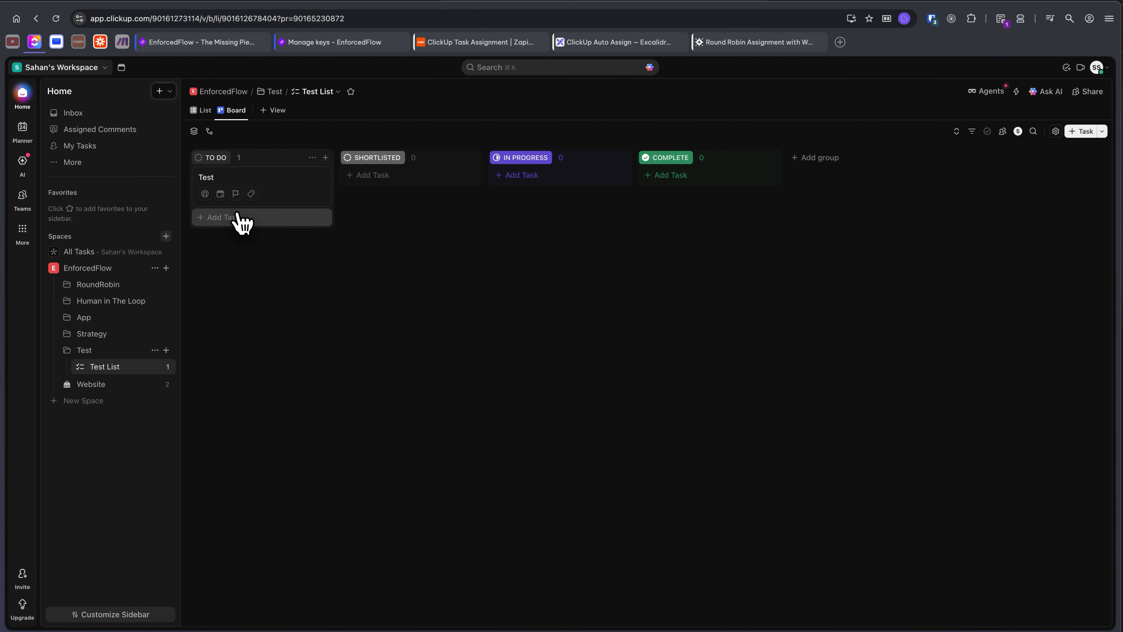
mouse_move(205, 194)
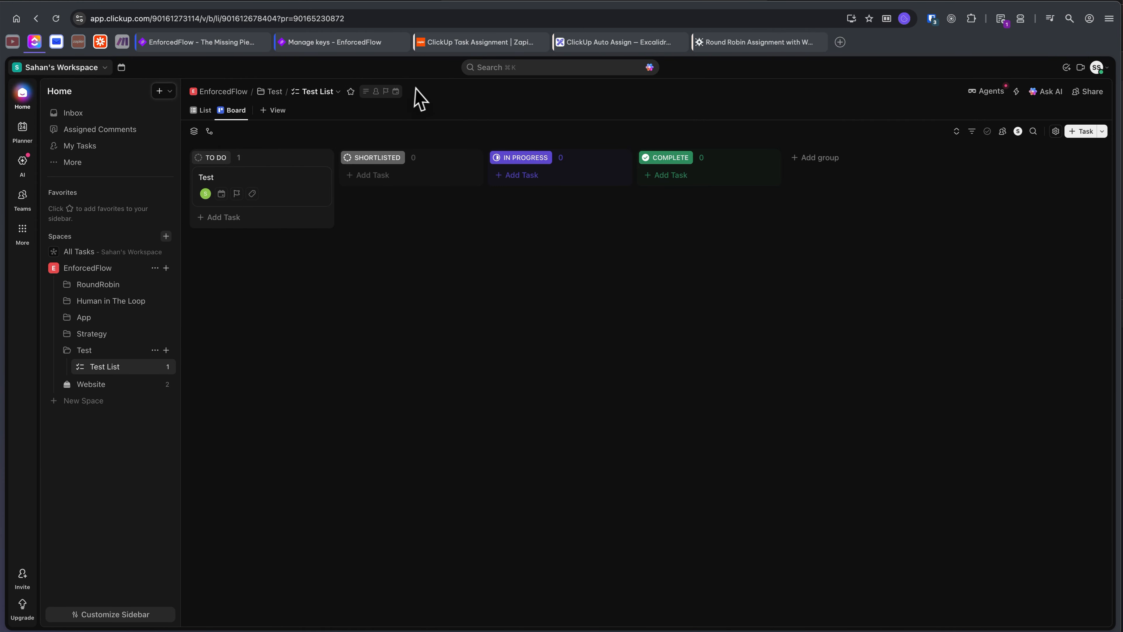
left_click(473, 43)
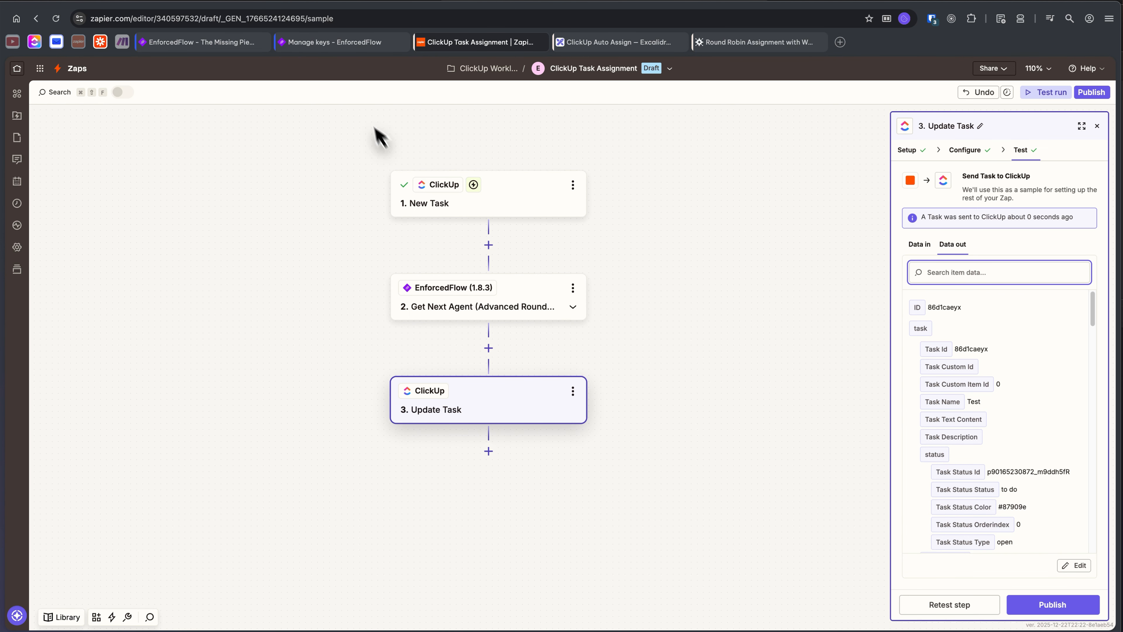
In EnforcedFlow, view the agents of the Click Up Task Assignment Demo group, consult the ClickUp Auto Assign diagram in Excalidraw, and return to the agents
left_click(372, 44)
left_click(361, 84)
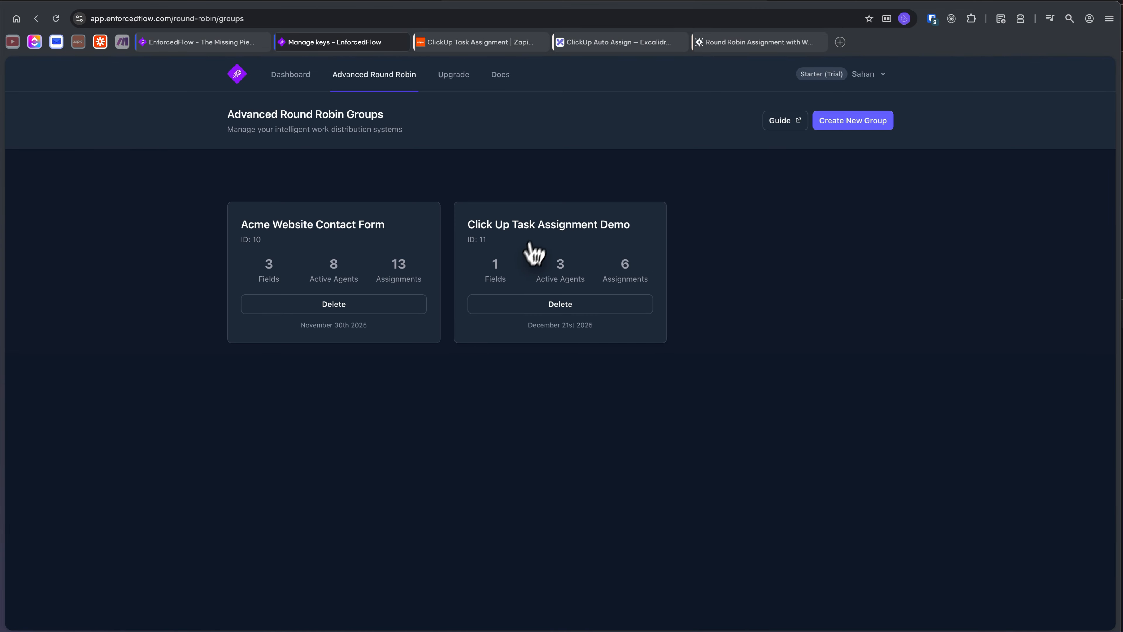
left_click(534, 239)
left_click(422, 216)
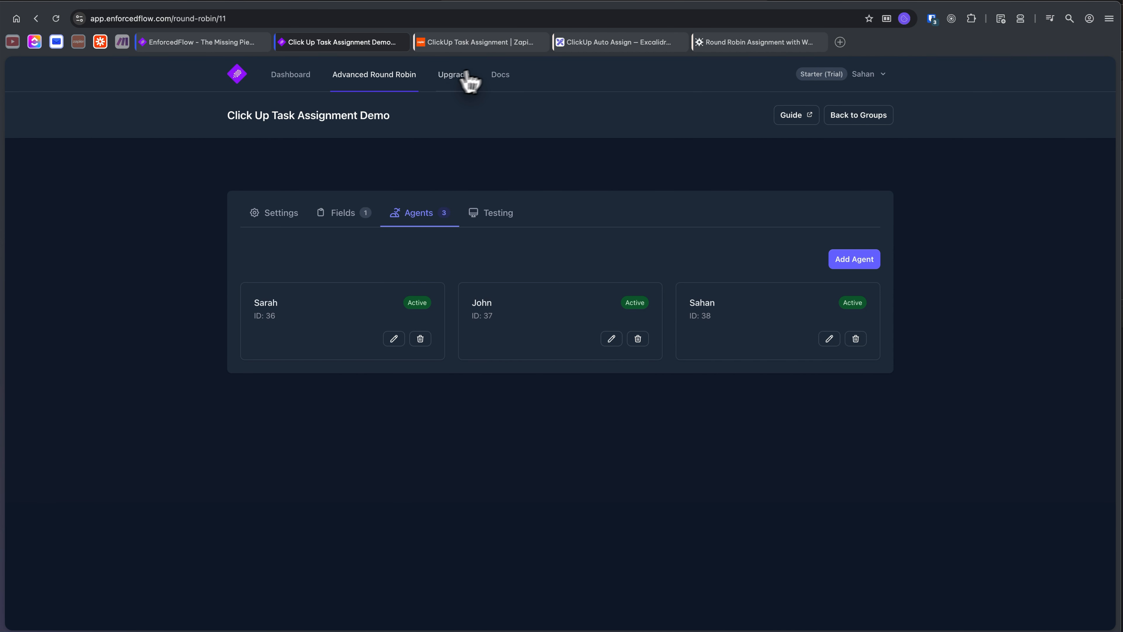
left_click(620, 43)
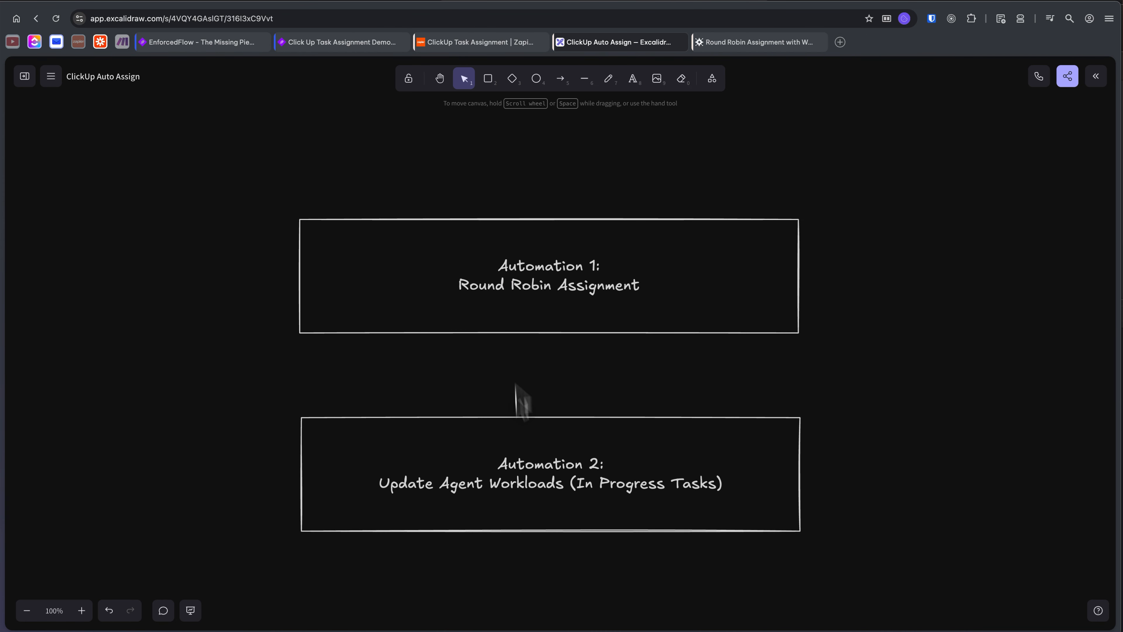
left_click(312, 44)
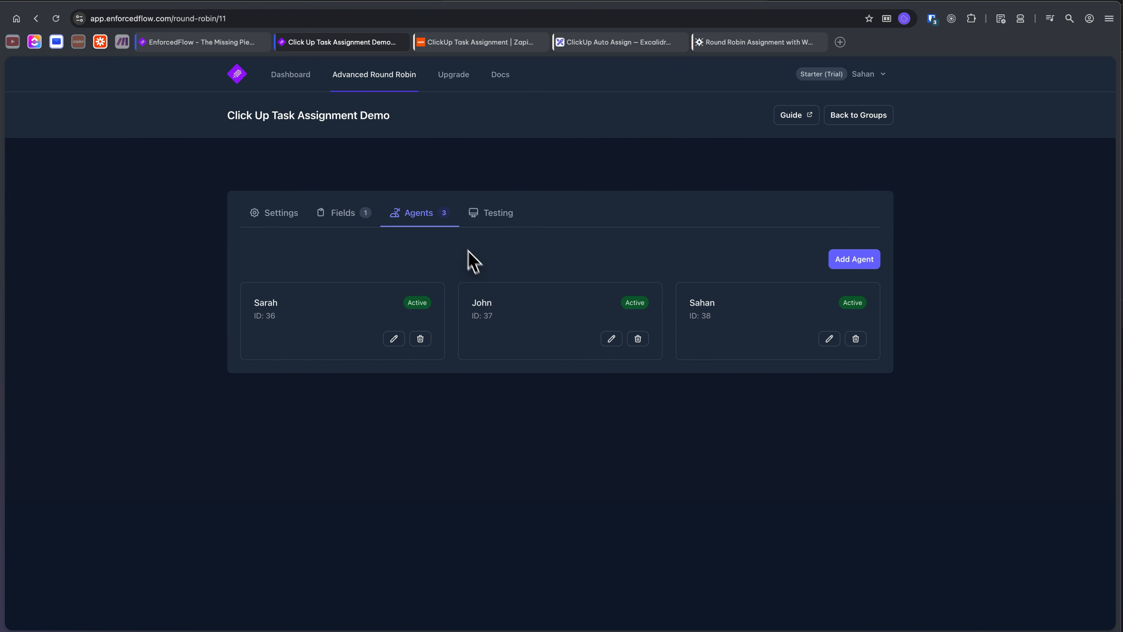
Check the first agent's In Progress Tasks weight value, cancel without saving, and open the second agent's settings
left_click(394, 339)
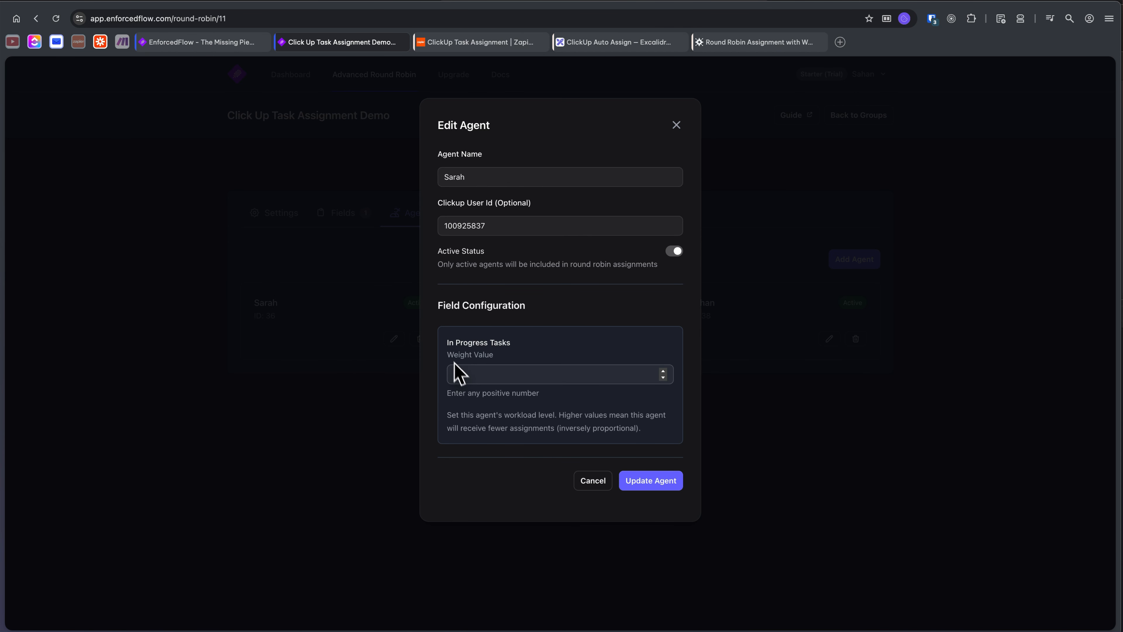
double_click(462, 374)
left_click(586, 481)
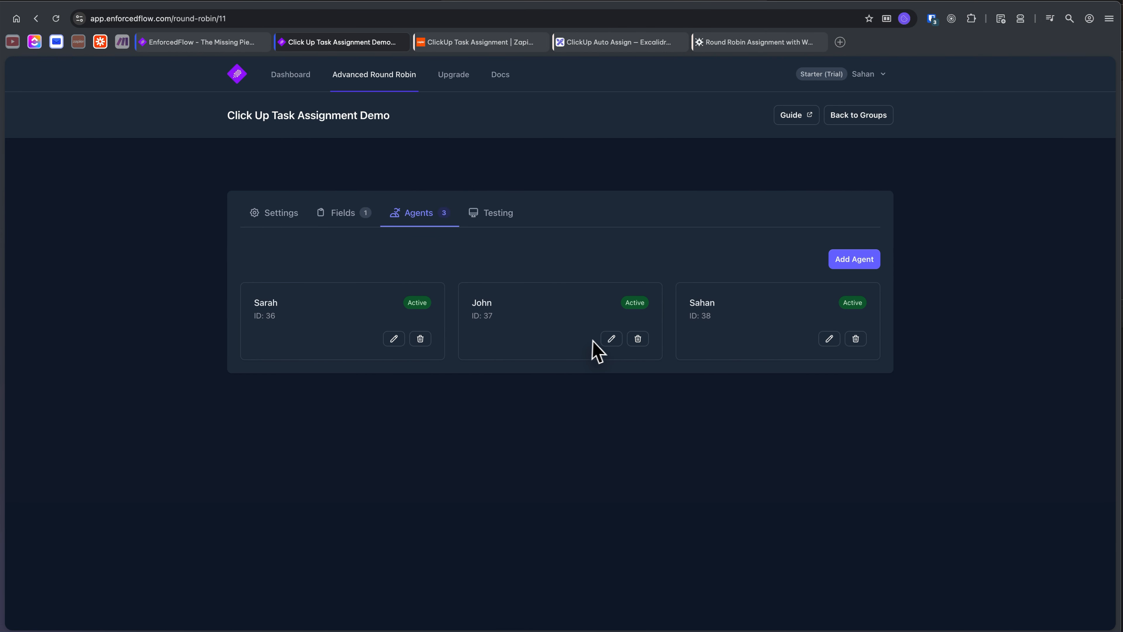
left_click(611, 338)
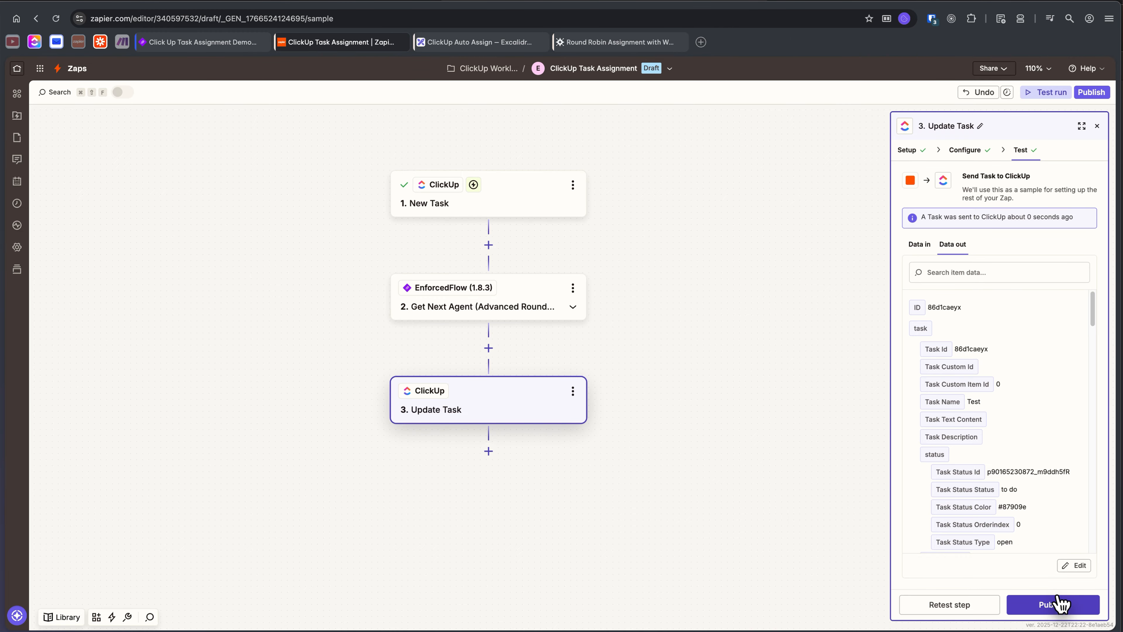
Publish the ClickUp Task Assignment Zap and create a new Zap in its ClickUp Workload Task Assignment Demo folder
left_click(1056, 604)
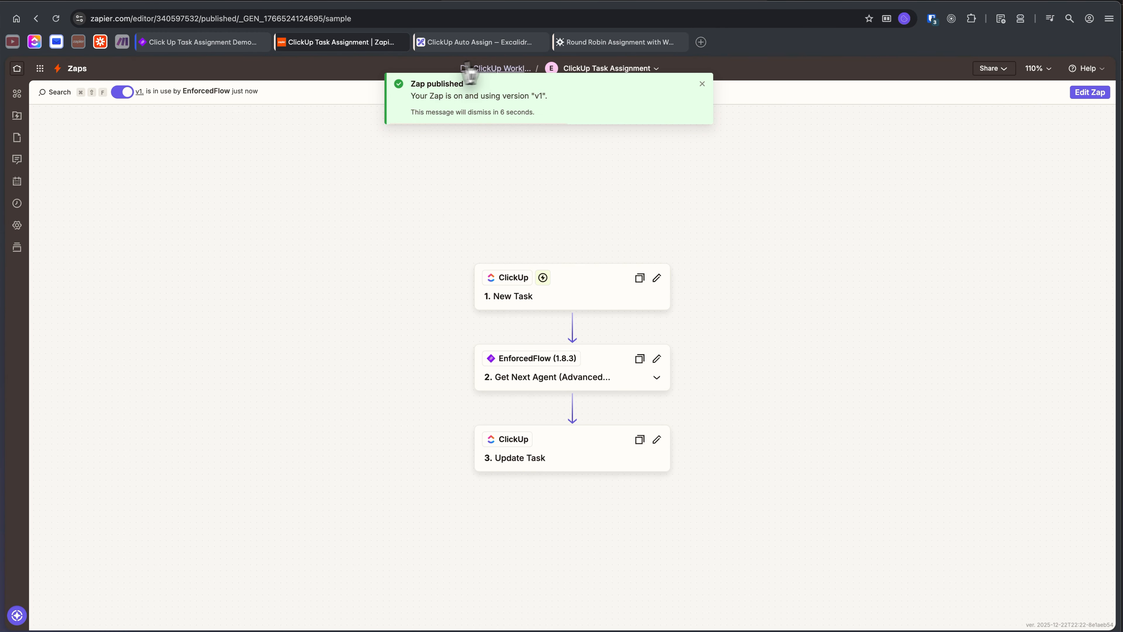
left_click(502, 68)
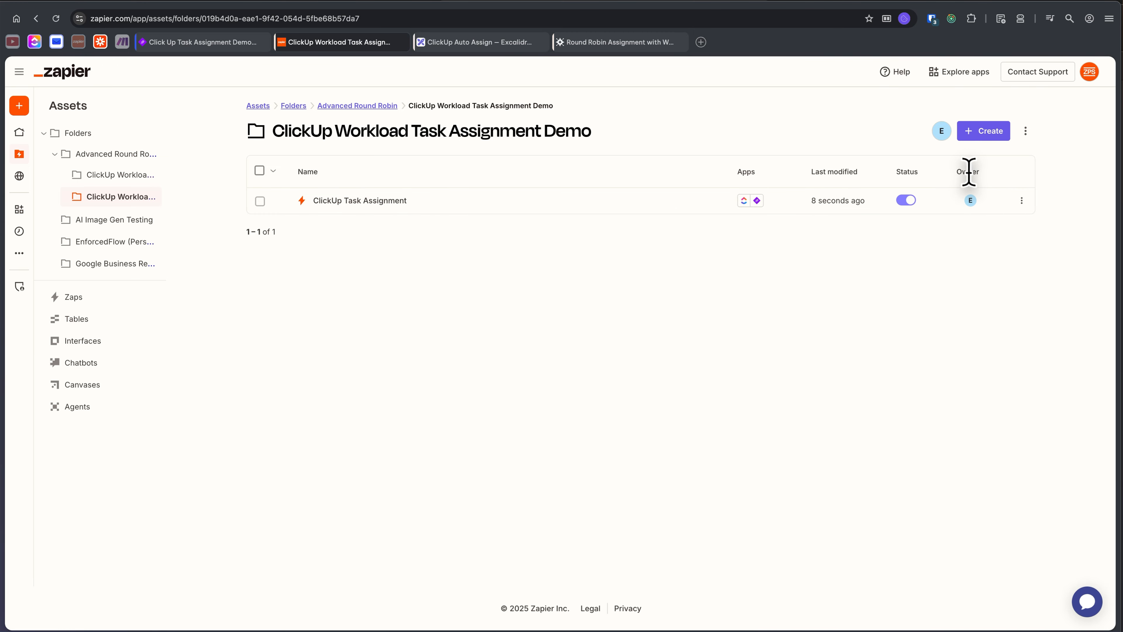
left_click(983, 133)
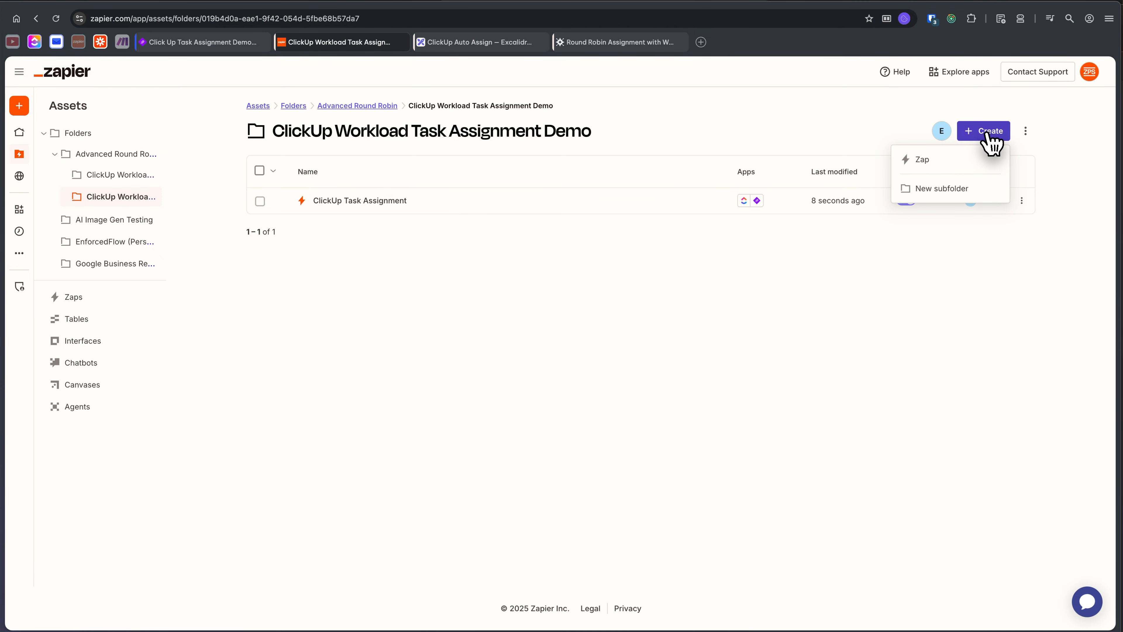
left_click(976, 159)
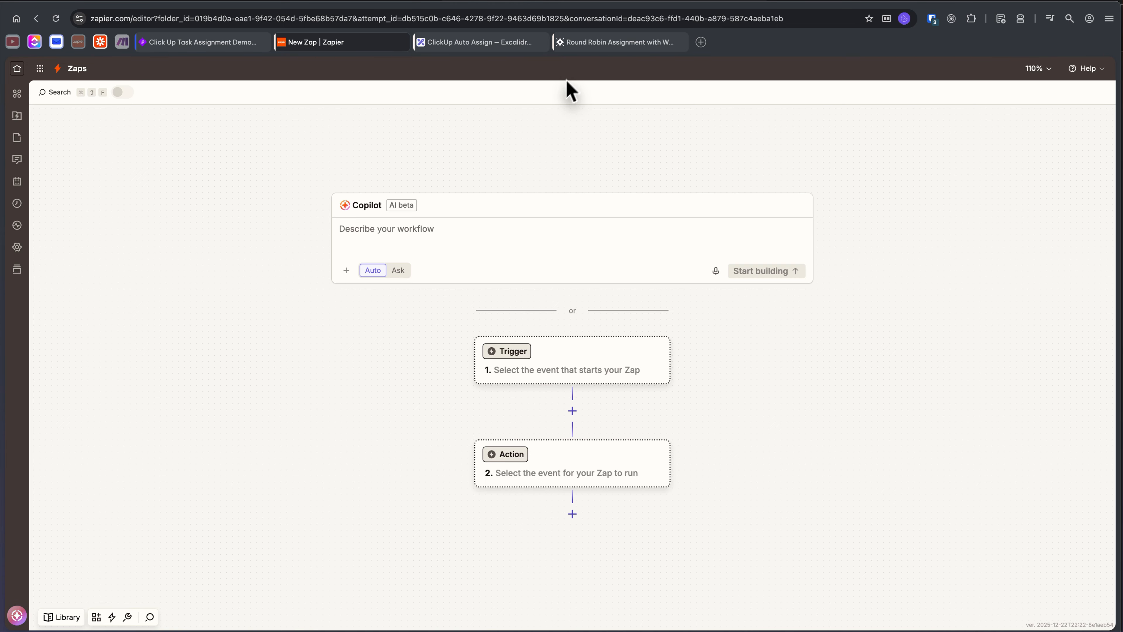
Rename the new Zap as Update Agent Workloads Every Hour
left_click(604, 68)
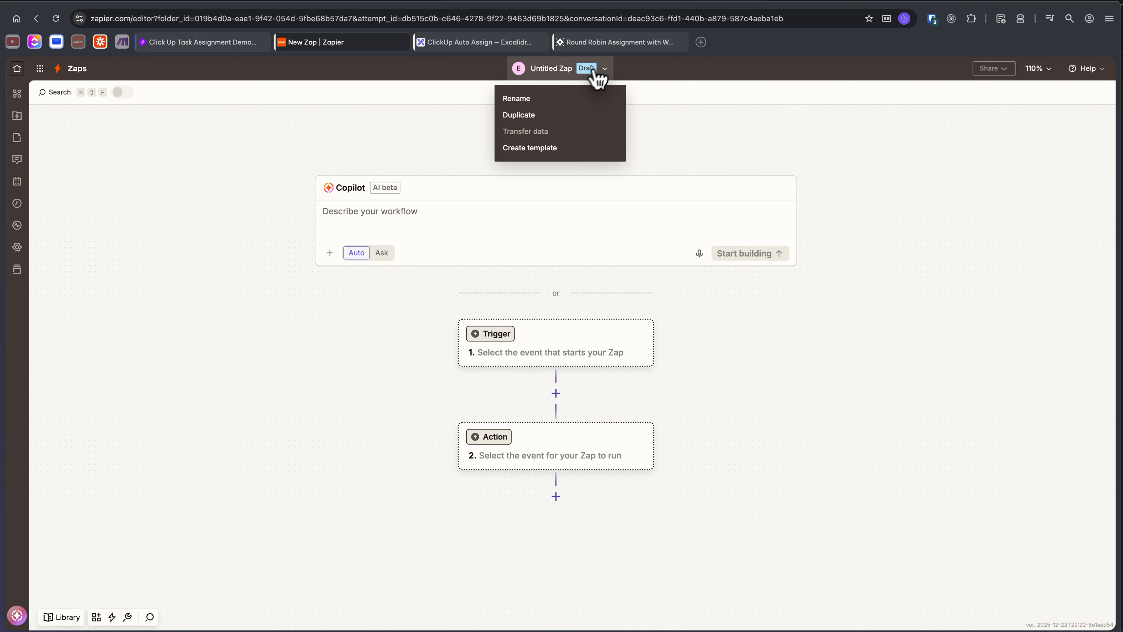
left_click(564, 95)
left_click(582, 116)
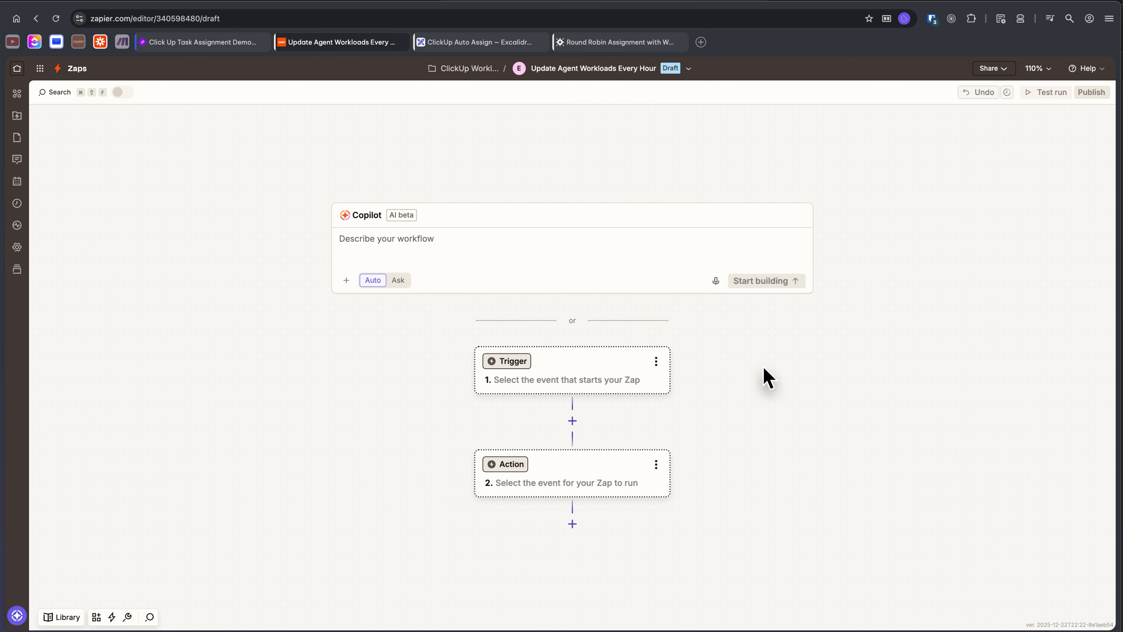
Set the Zap's trigger to Schedule by Zapier with the Every Hour event
scroll(764, 368, "down", 1)
scroll(764, 369, "right", 1)
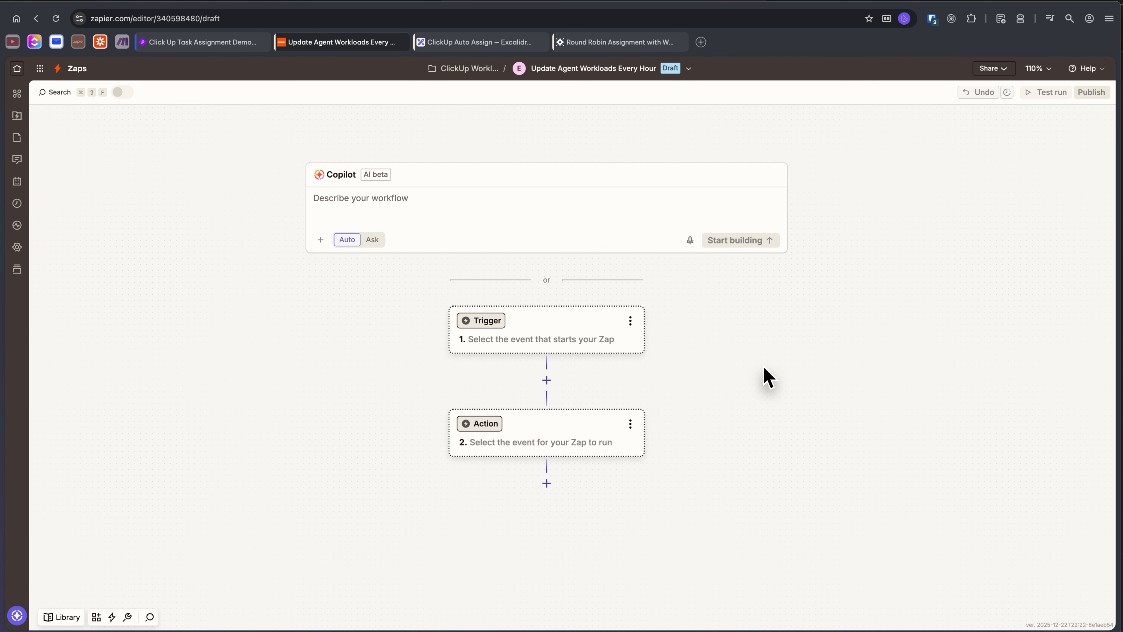
left_click(559, 324)
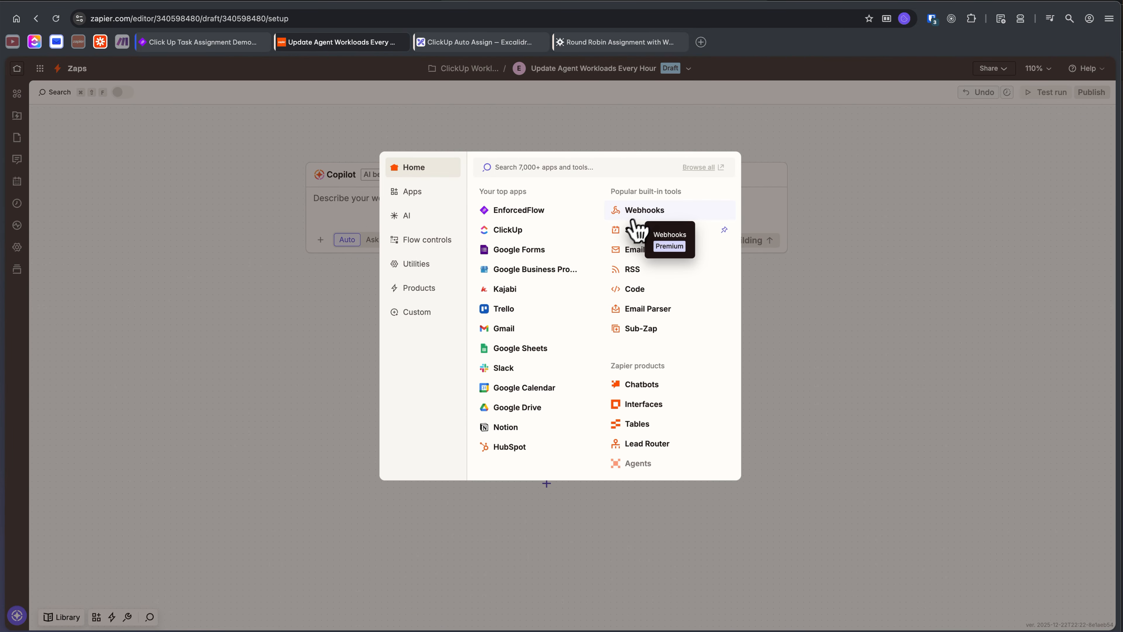
left_click(628, 237)
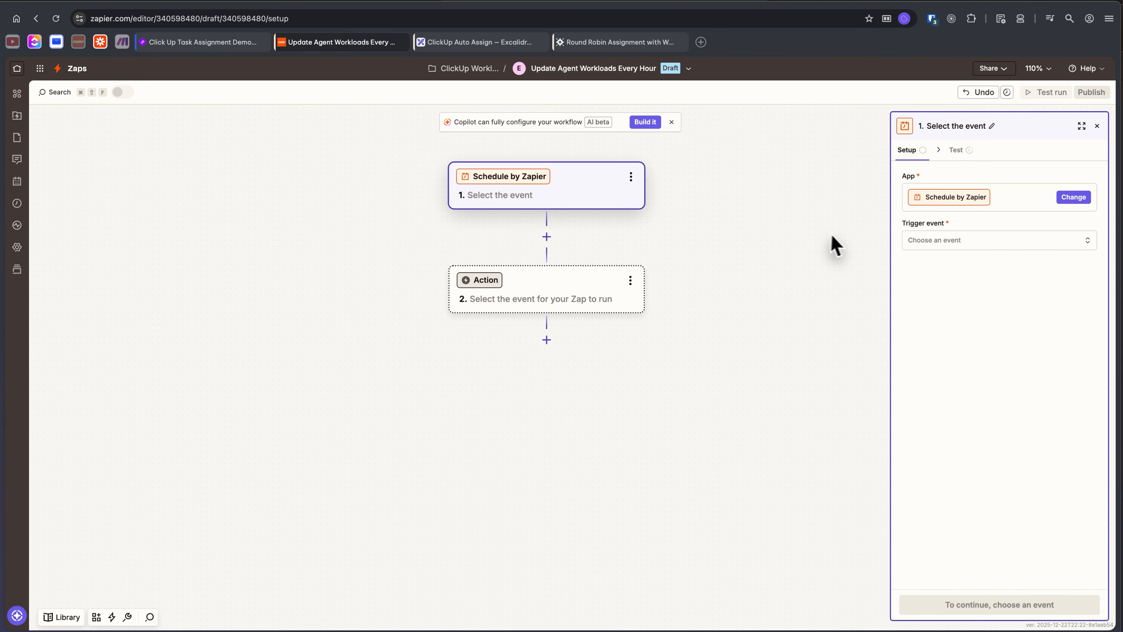
left_click_drag(719, 257, 711, 295)
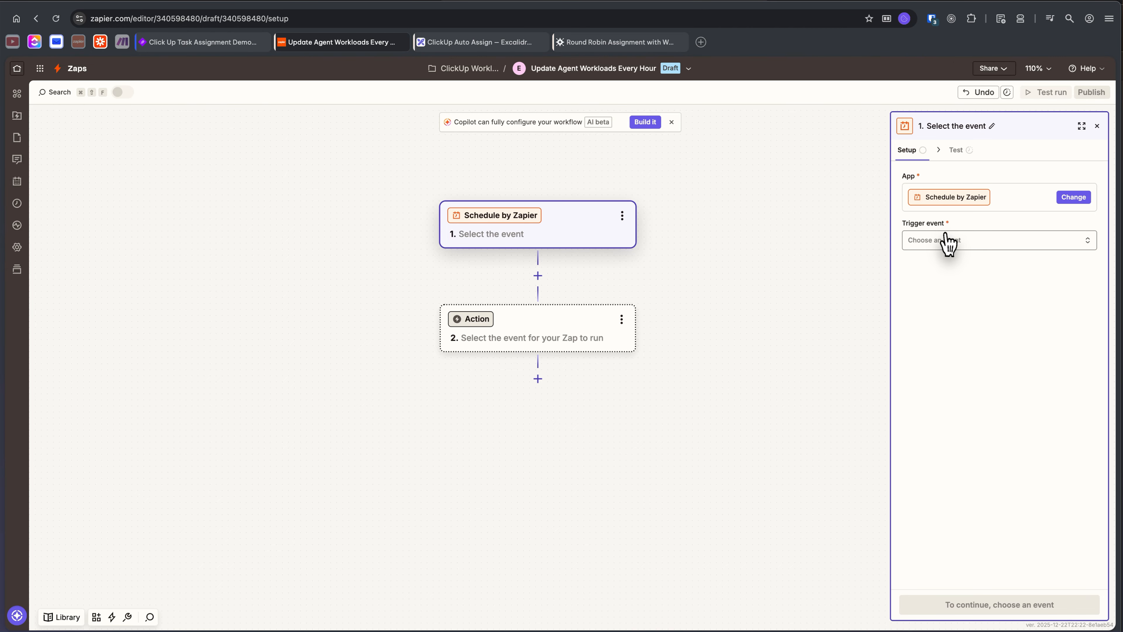
left_click(941, 241)
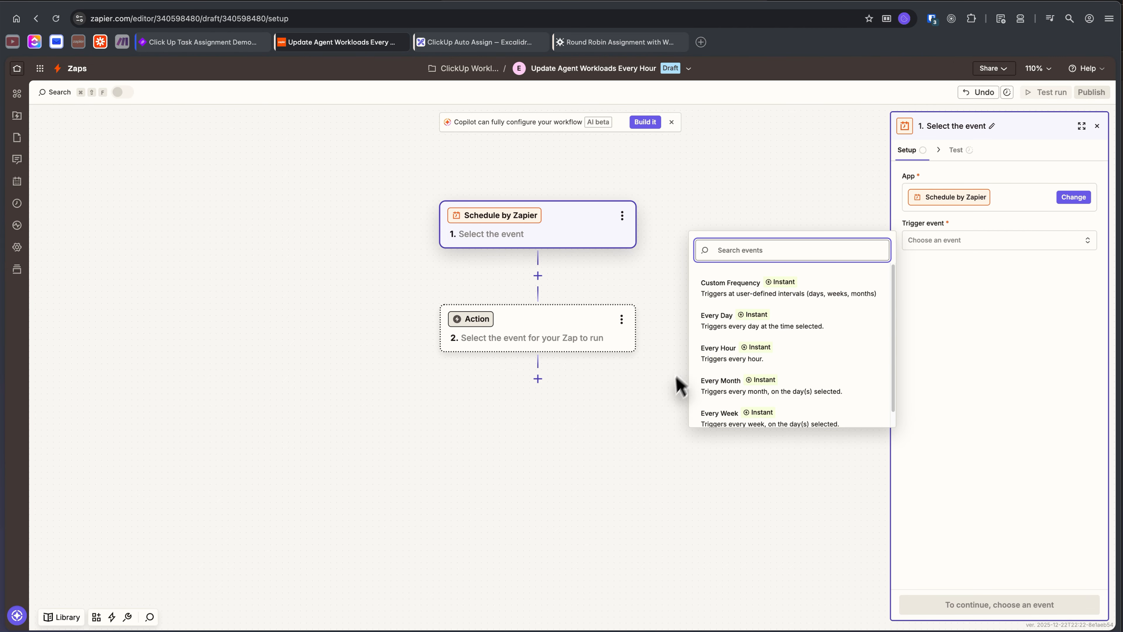
left_click(729, 353)
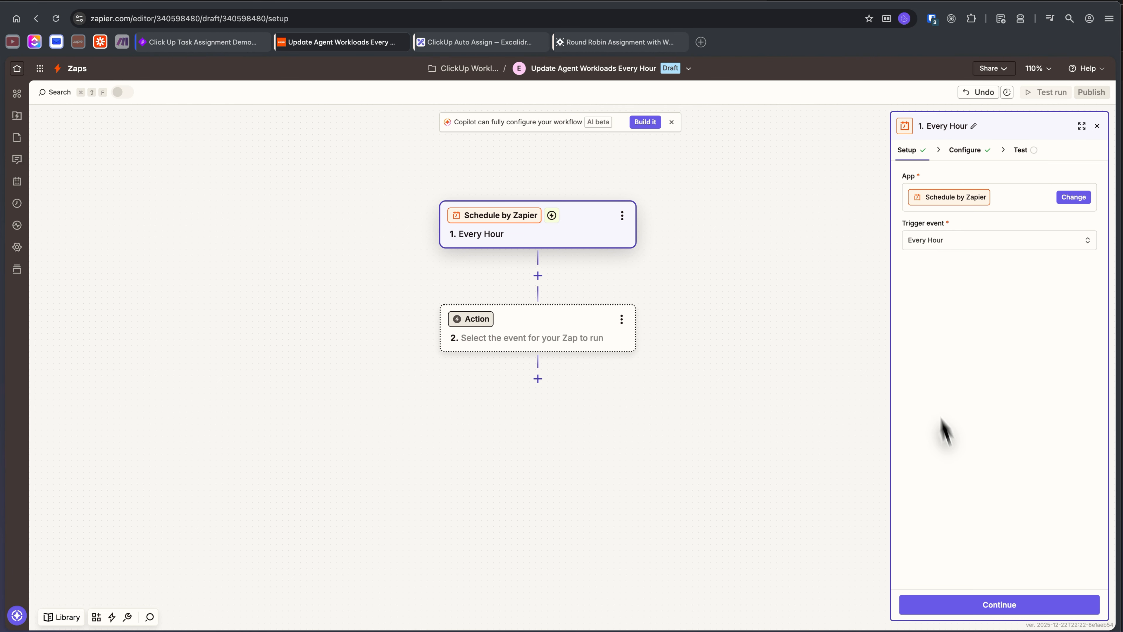
Keep the hourly trigger's time offset at 00 with weekends enabled, and test the trigger
left_click(1004, 603)
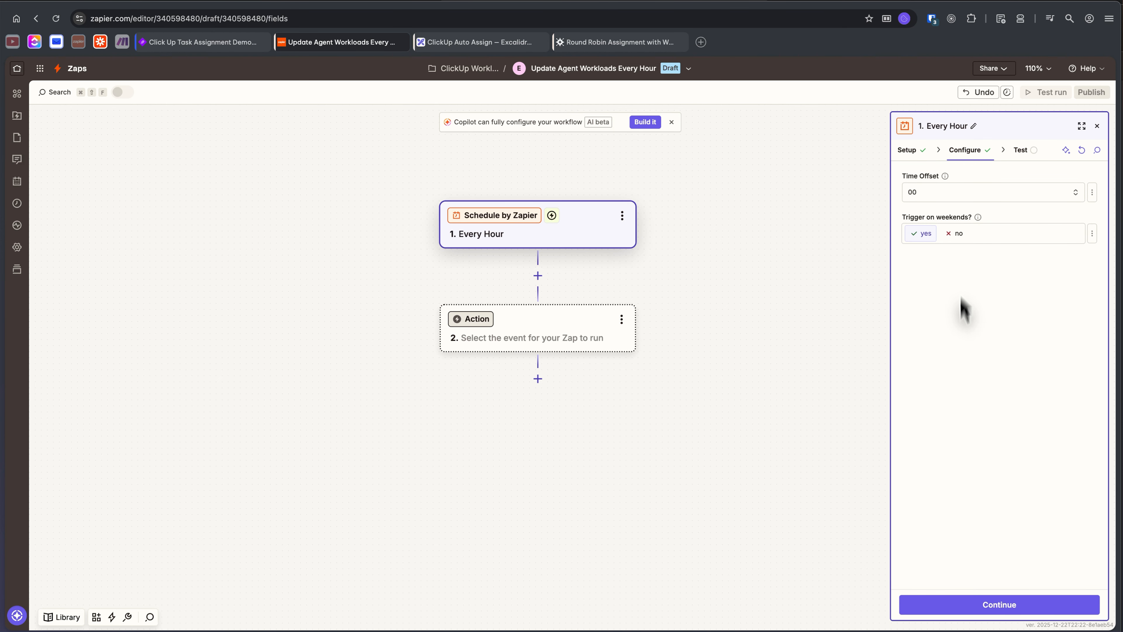
left_click(995, 601)
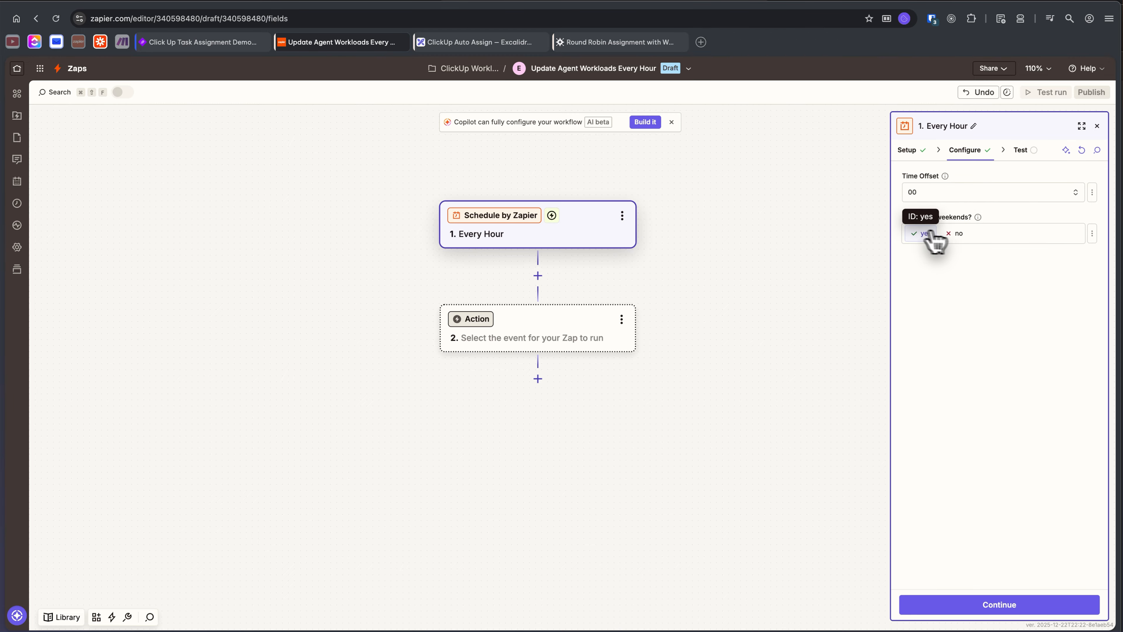
left_click(1015, 603)
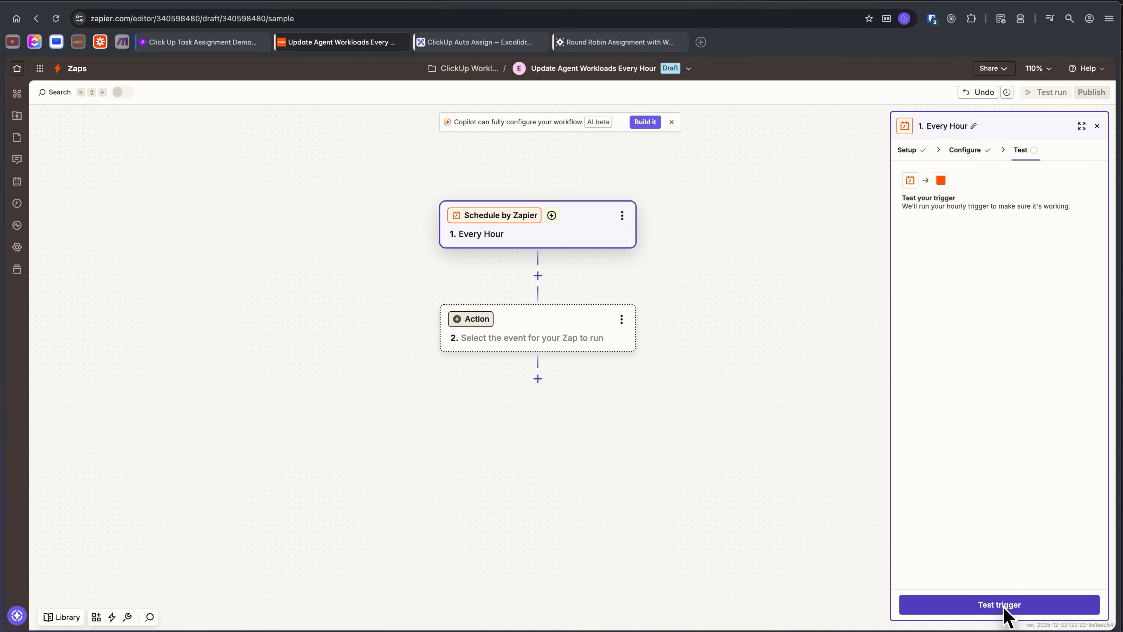
left_click(1004, 608)
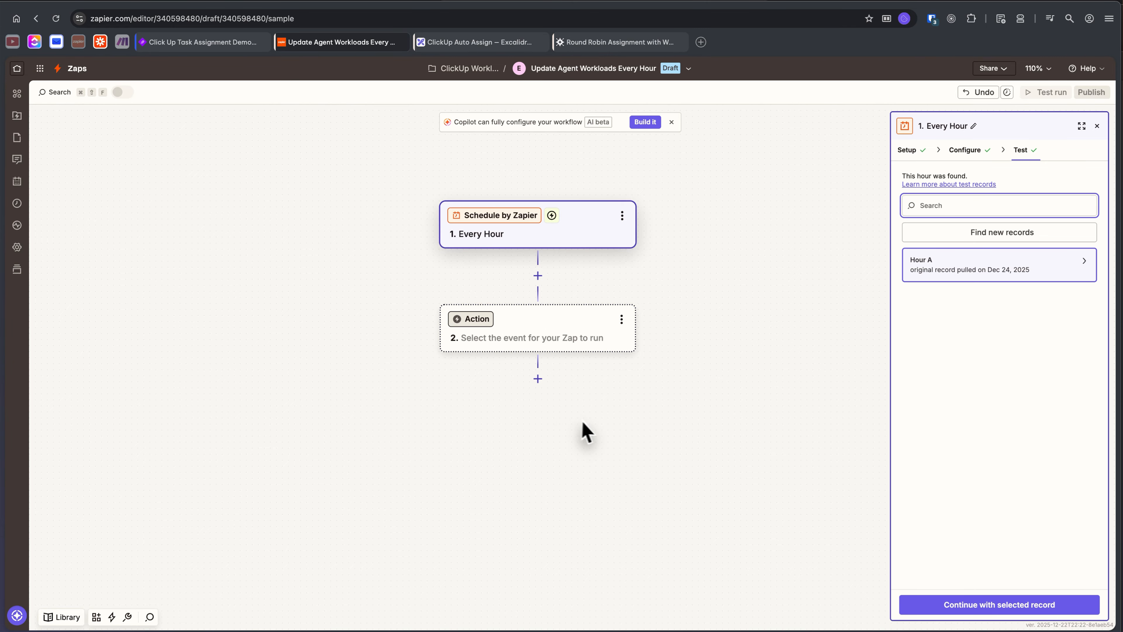
Search for enforcedflow and choose EnforcedFlow as the app for the Zap's second step
left_click_drag(581, 432, 504, 391)
left_click(467, 299)
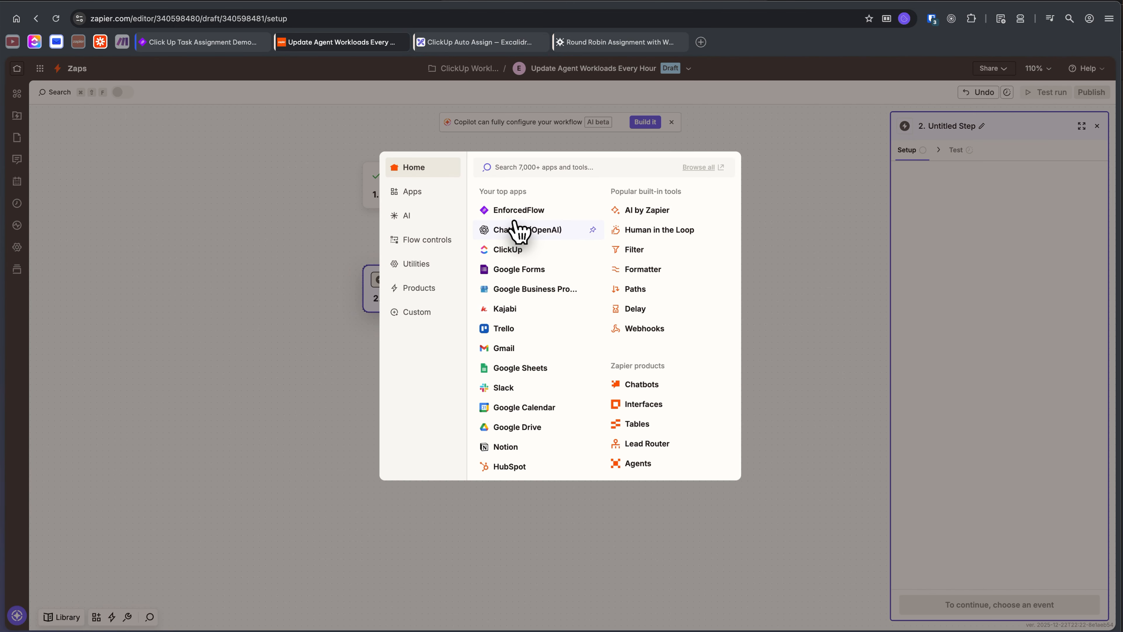
type("enforcewo")
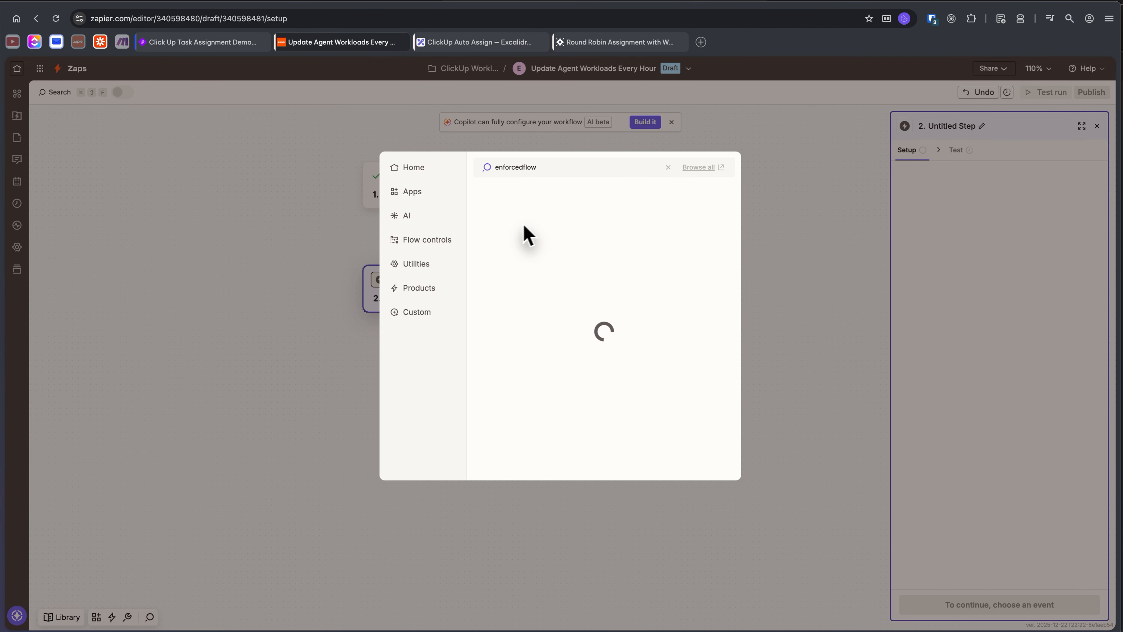
left_click(555, 196)
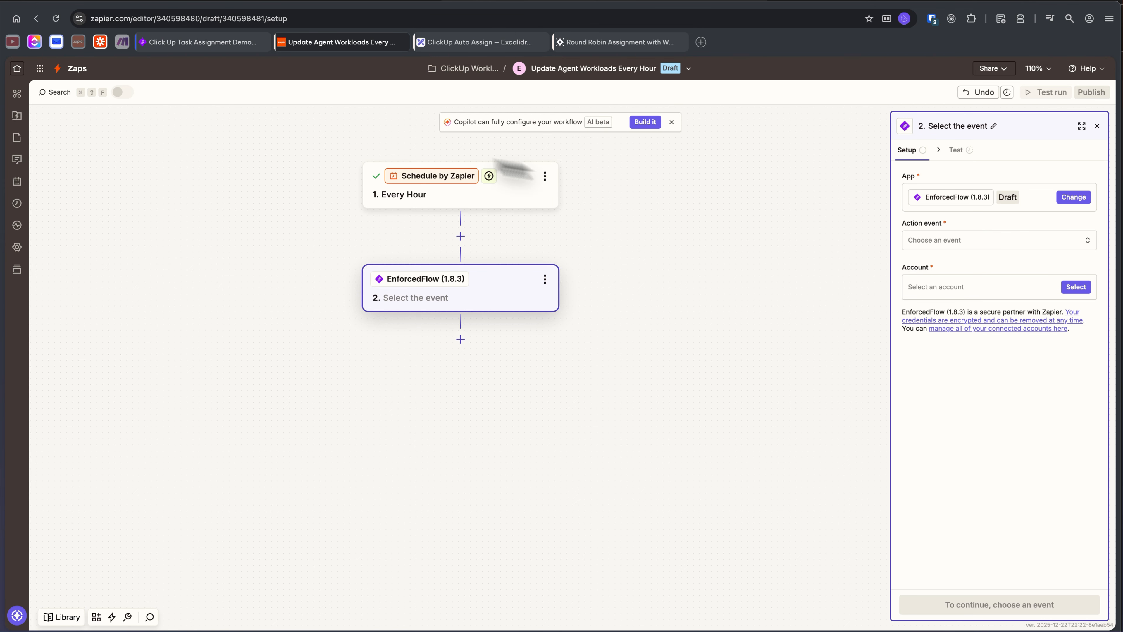
Check the group's agents in EnforcedFlow, return to the Zap in Zapier, and set the action event to Find Agents in Round Robin Group
left_click(203, 42)
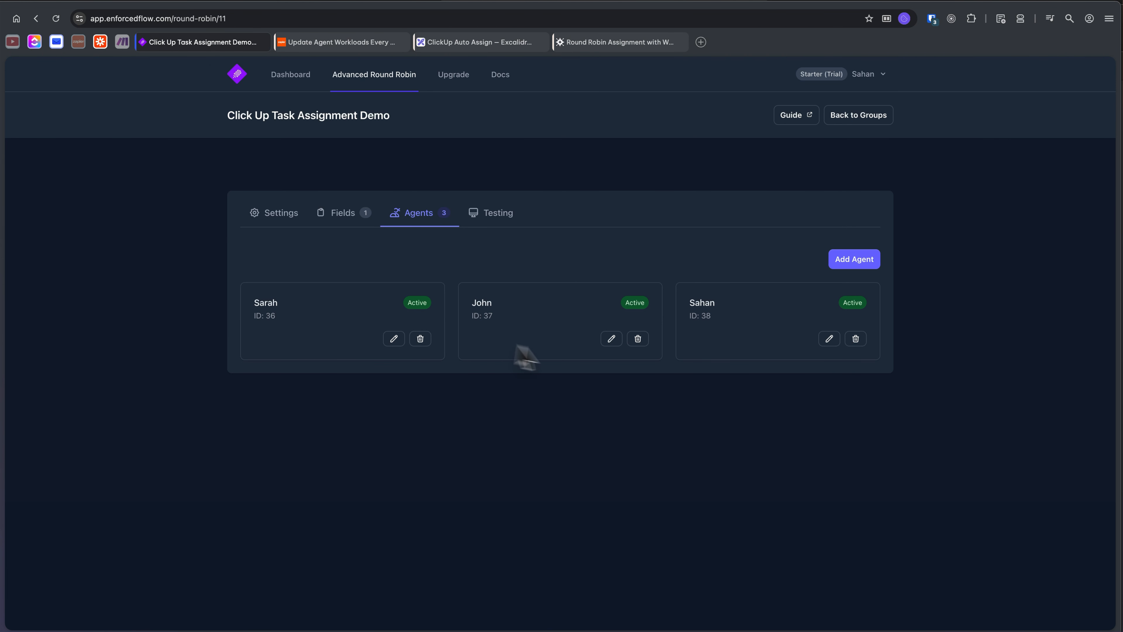
left_click(329, 43)
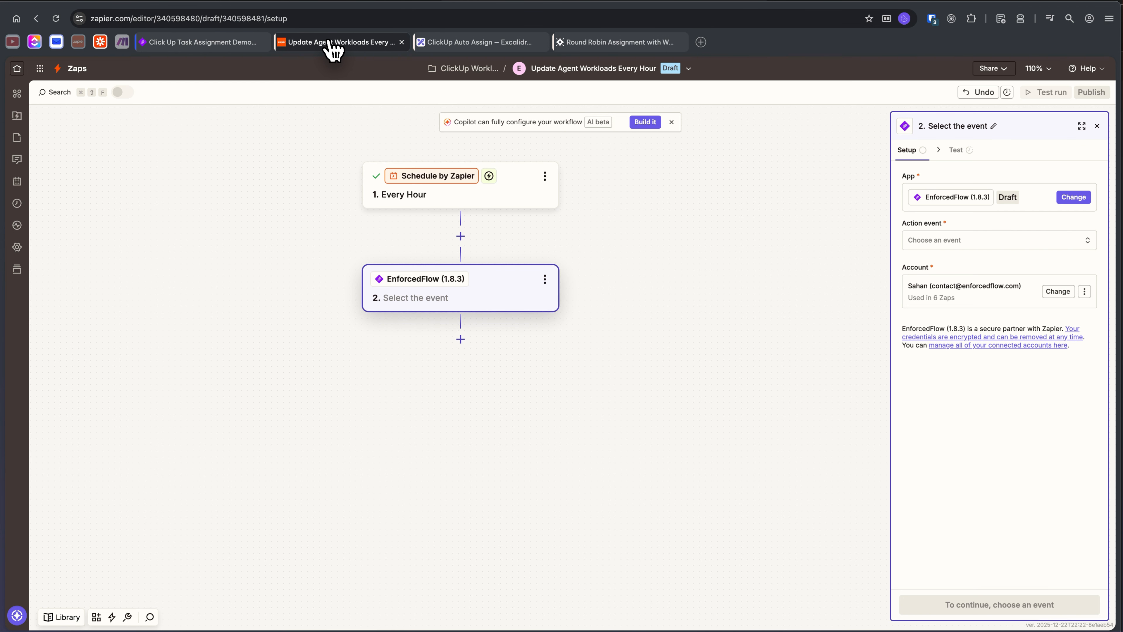
left_click(958, 246)
scroll(770, 336, "down", 3)
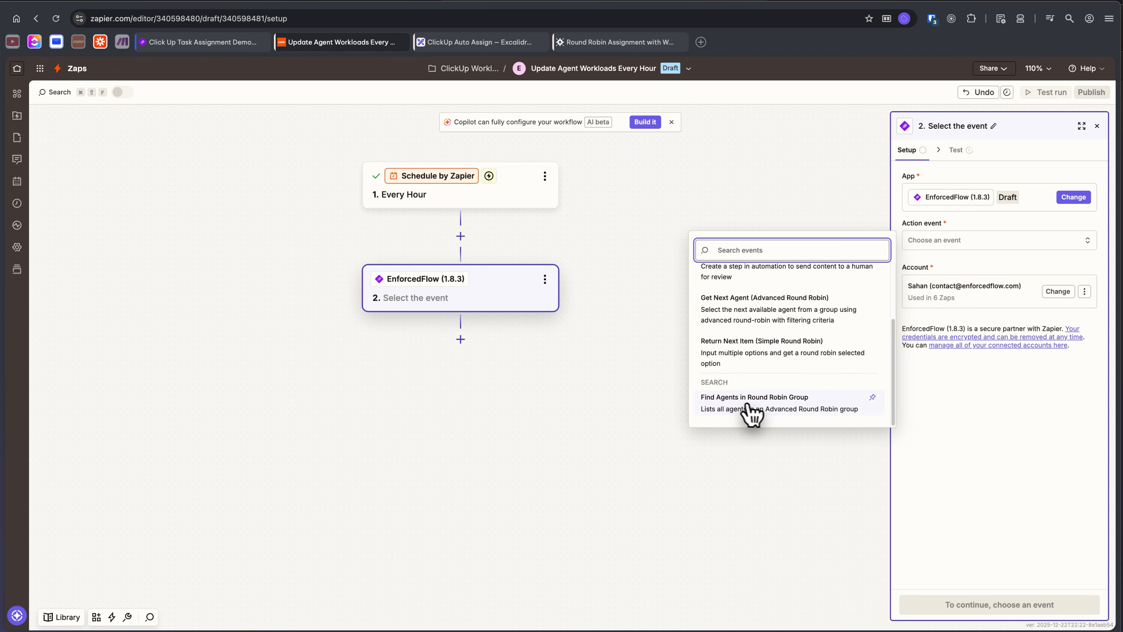
left_click(782, 415)
left_click(967, 607)
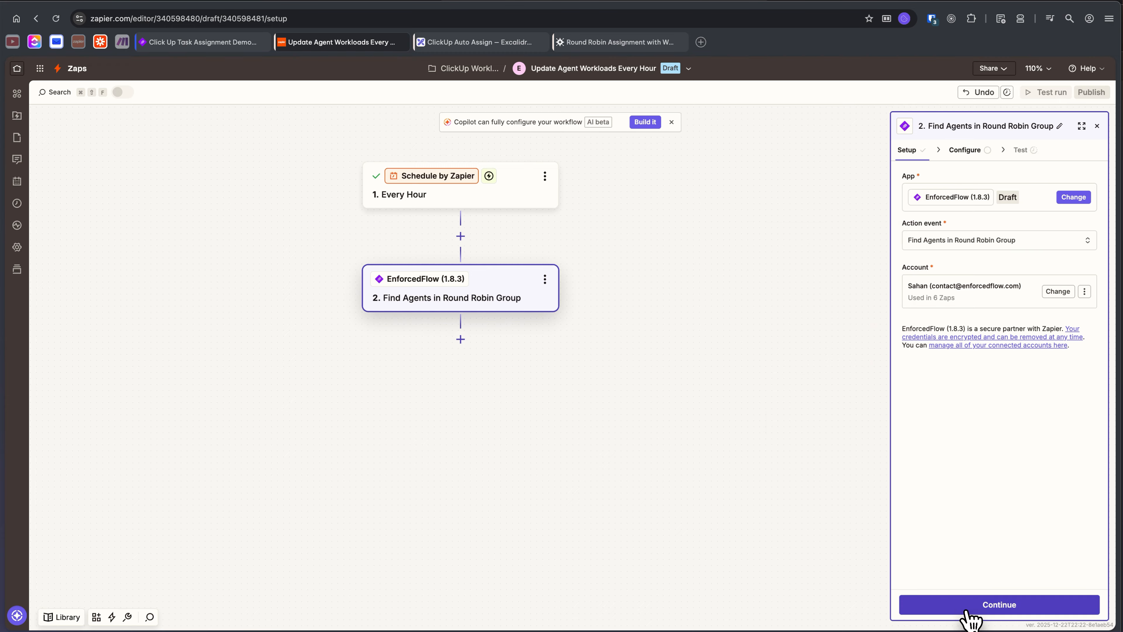
Choose Click Up Task Assignment Demo as the round robin group and test the Find Agents step
left_click(946, 194)
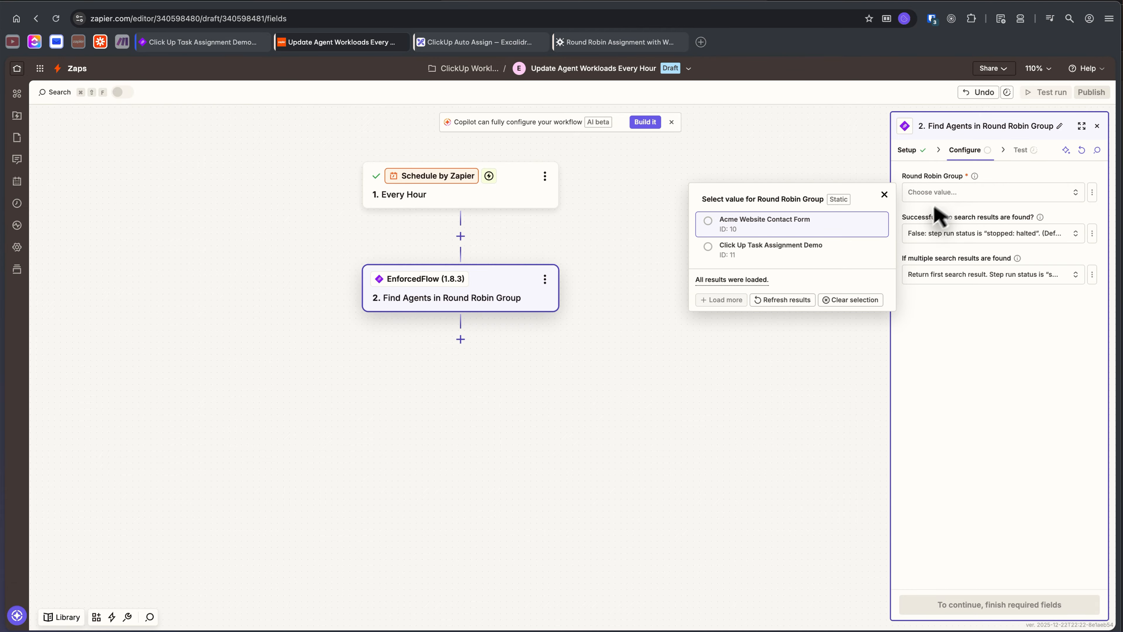
left_click(745, 250)
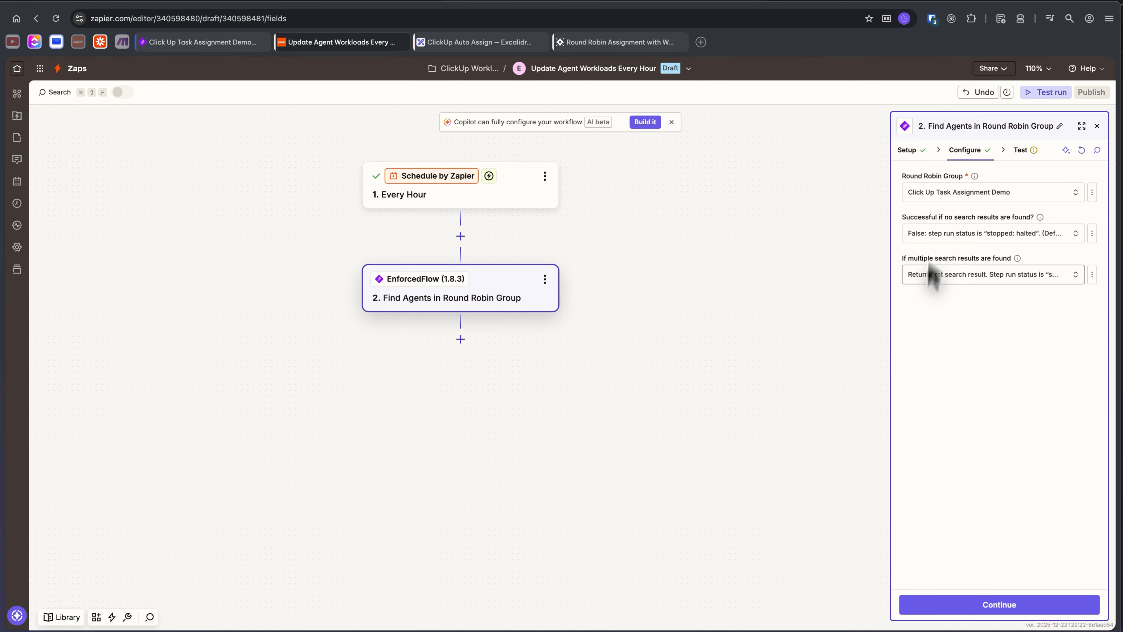
left_click(1013, 611)
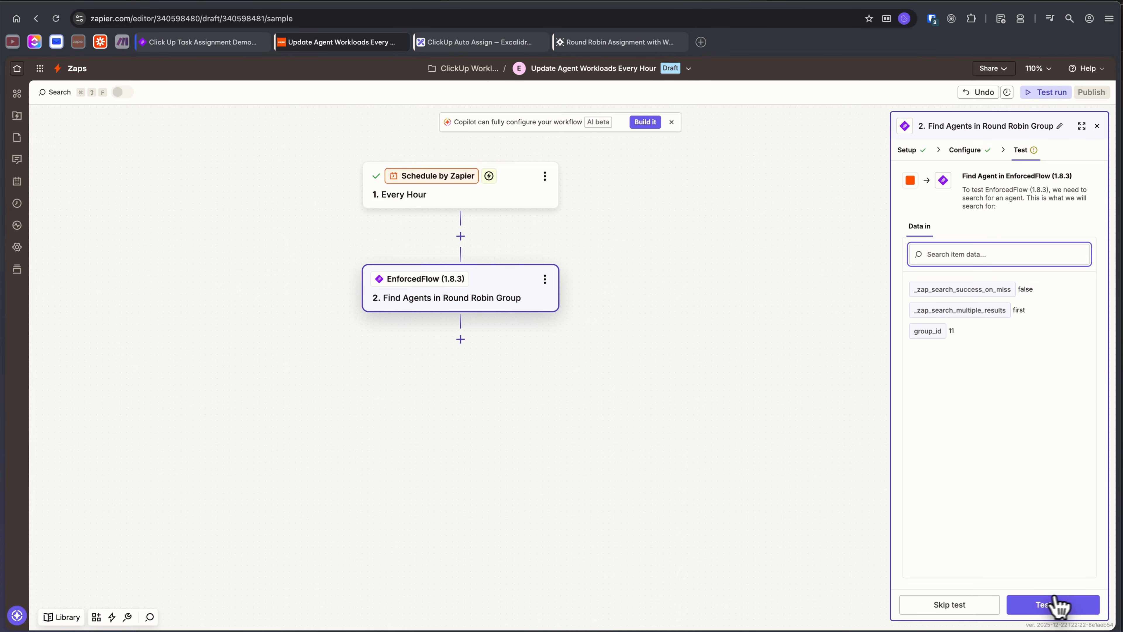
left_click(1063, 607)
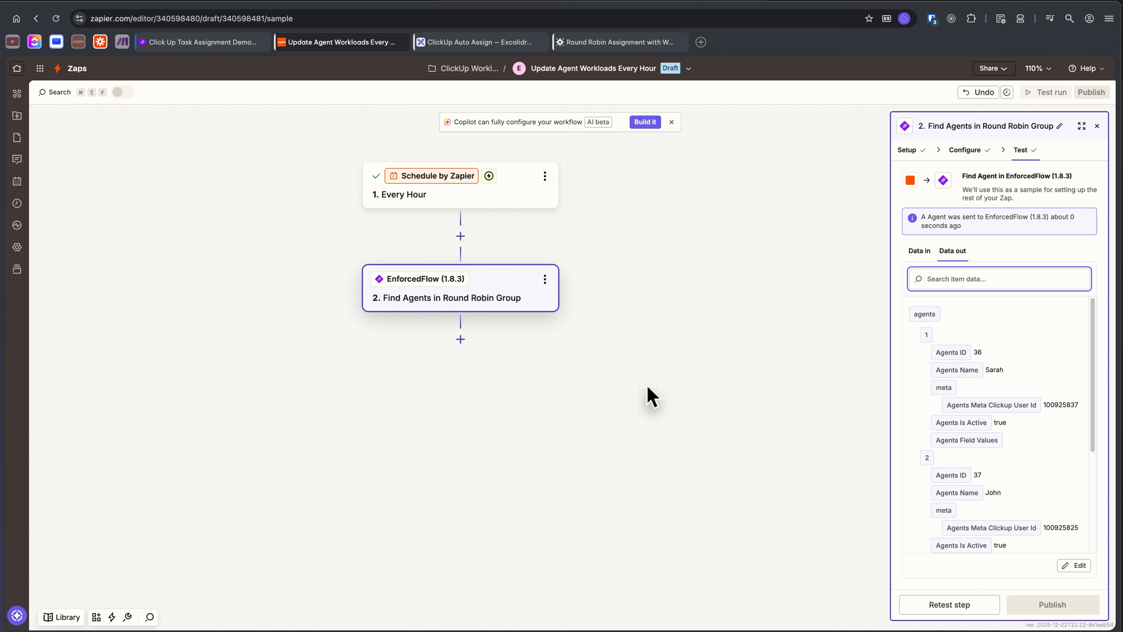
Add a Looping by Zapier step after Find Agents with the Create Loop From Line Items event, and continue to its configuration
left_click(460, 340)
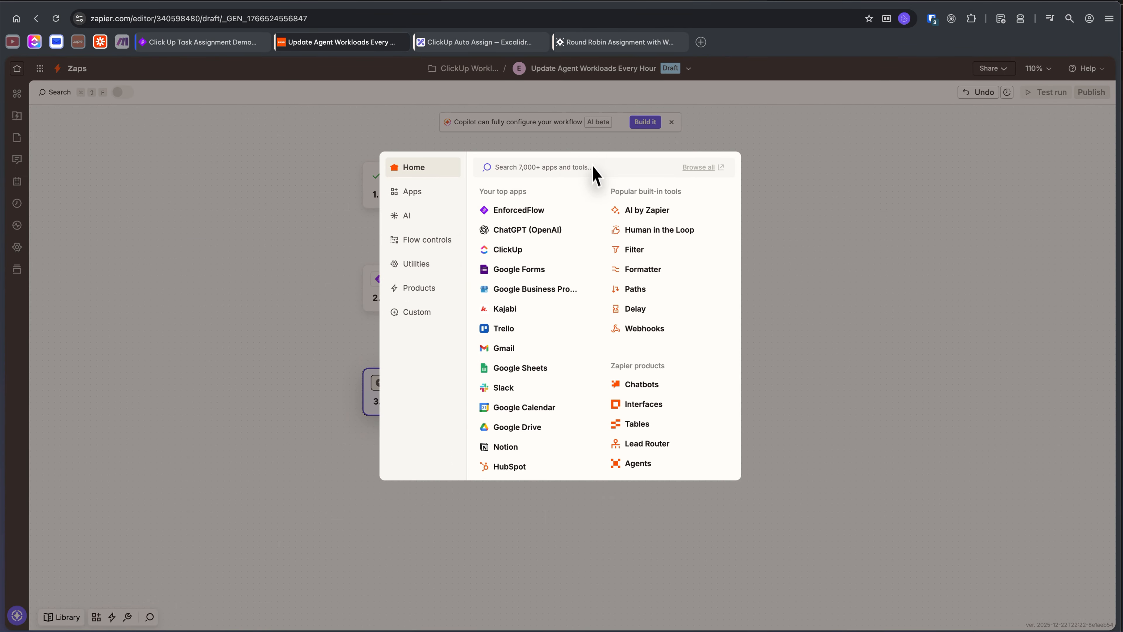
type("loop")
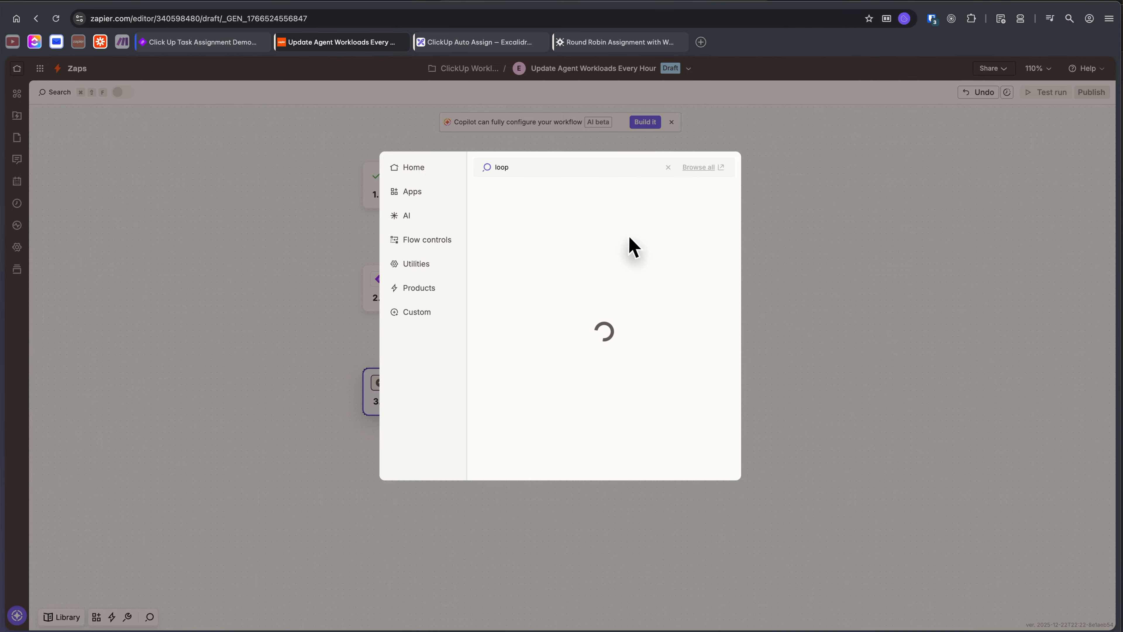
left_click(513, 195)
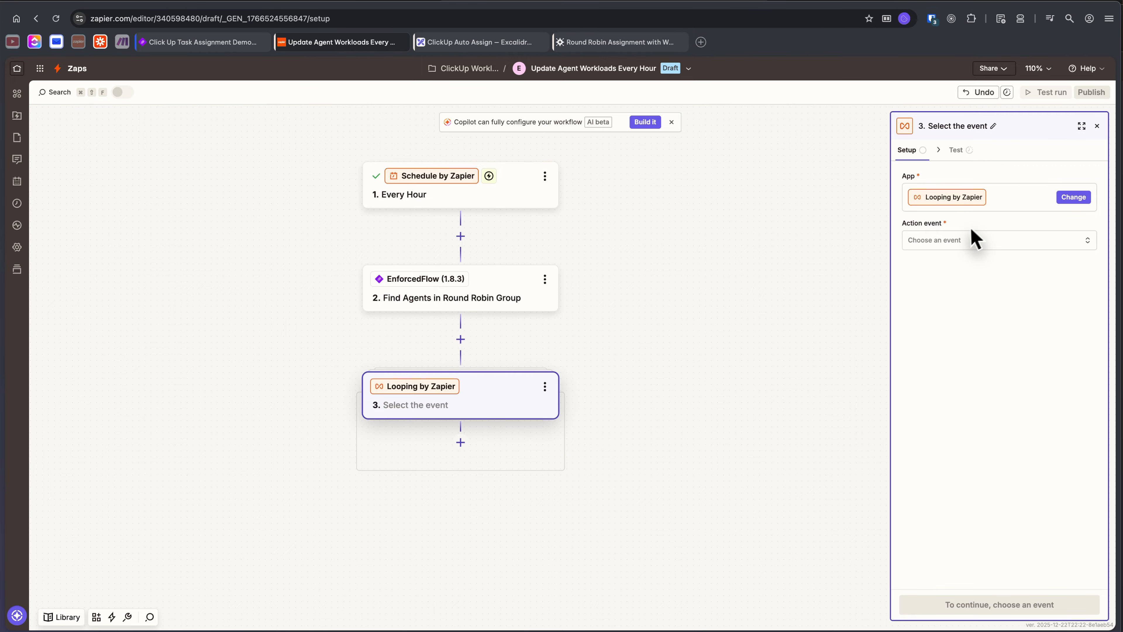
left_click(956, 241)
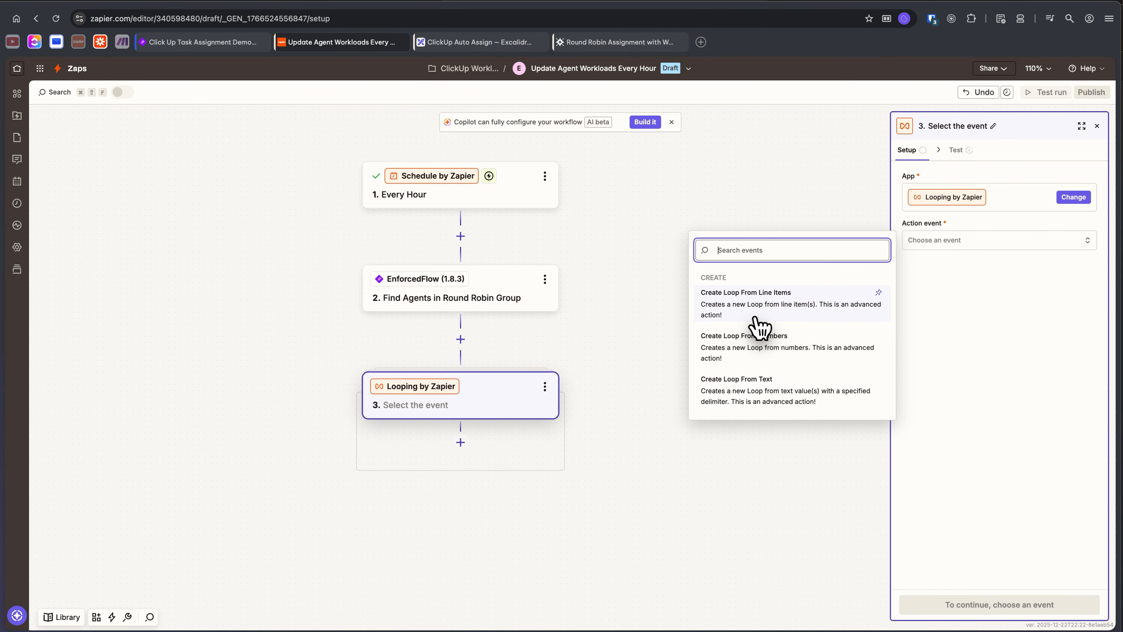
left_click(770, 305)
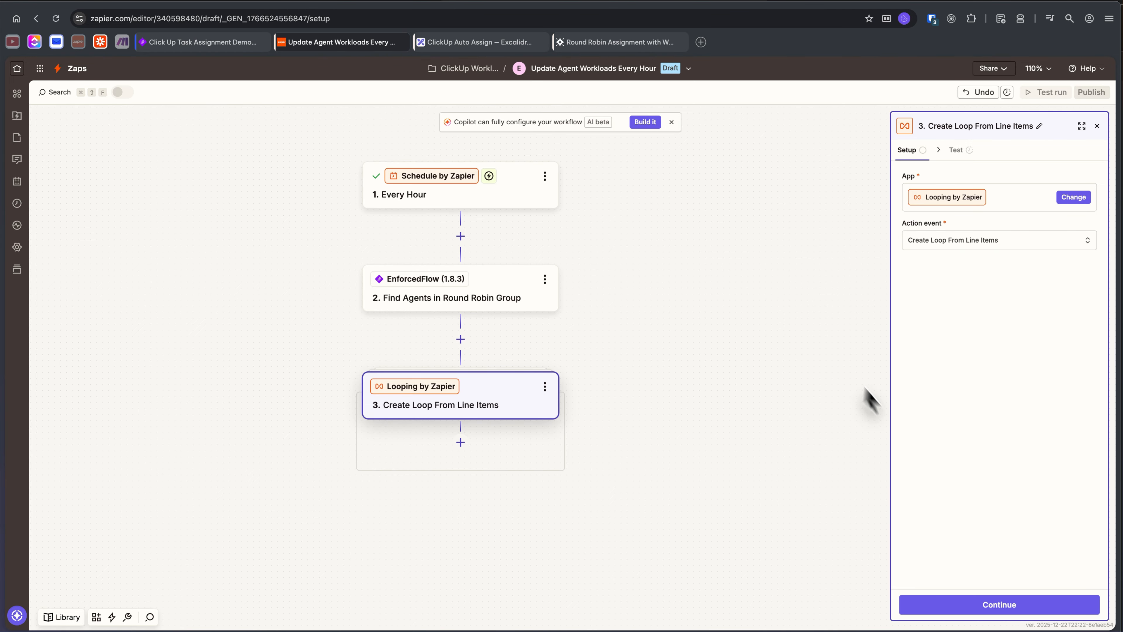
left_click(999, 603)
Name the loop's value set assignee in the Values to Loop configuration
left_click(919, 261)
left_click(1015, 263)
left_click(956, 262)
left_click(1002, 264)
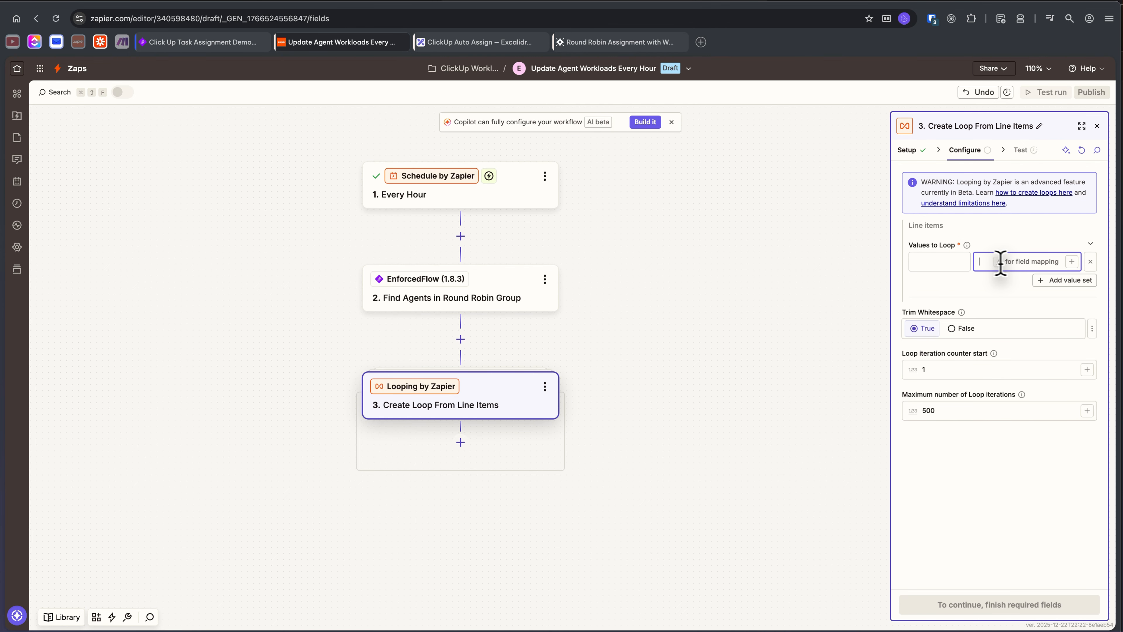
left_click(943, 264)
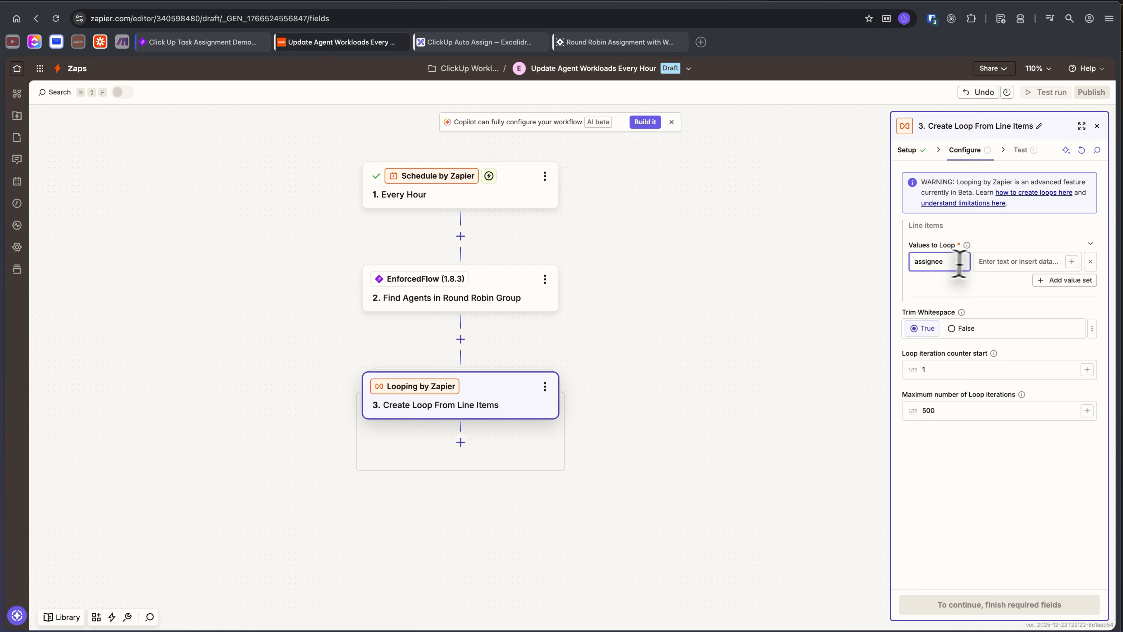
Map the assignee loop value to Agents Meta Clickup User Id from the Find Agents in Round Robin Group step
left_click(995, 263)
type("/")
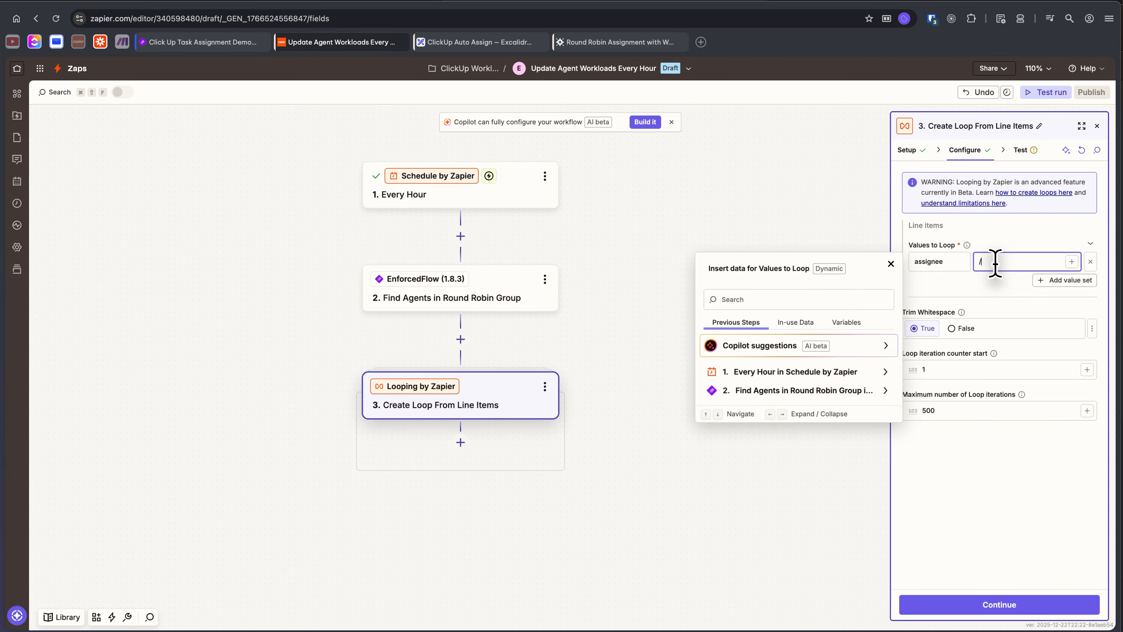
left_click(767, 390)
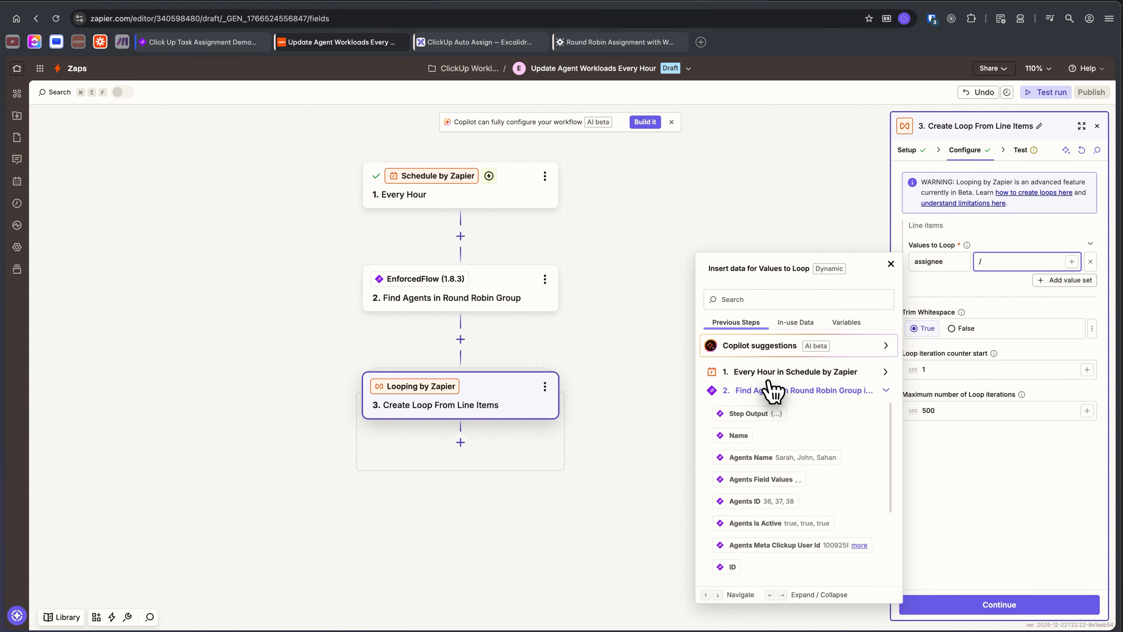
scroll(795, 505, "down", 1)
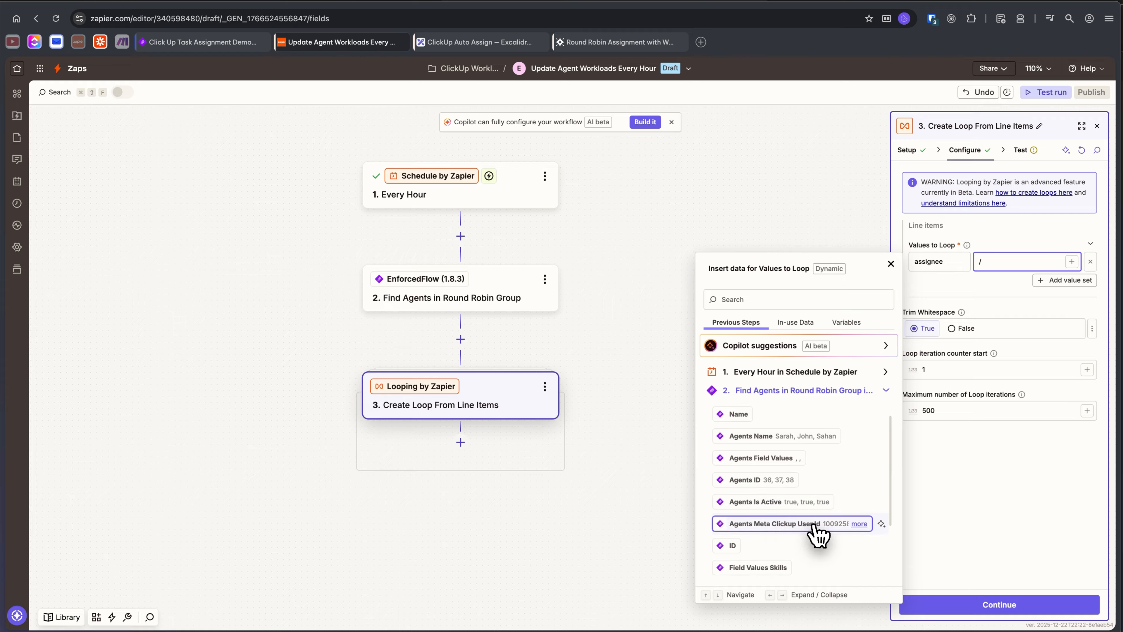
left_click(817, 526)
left_click(972, 323)
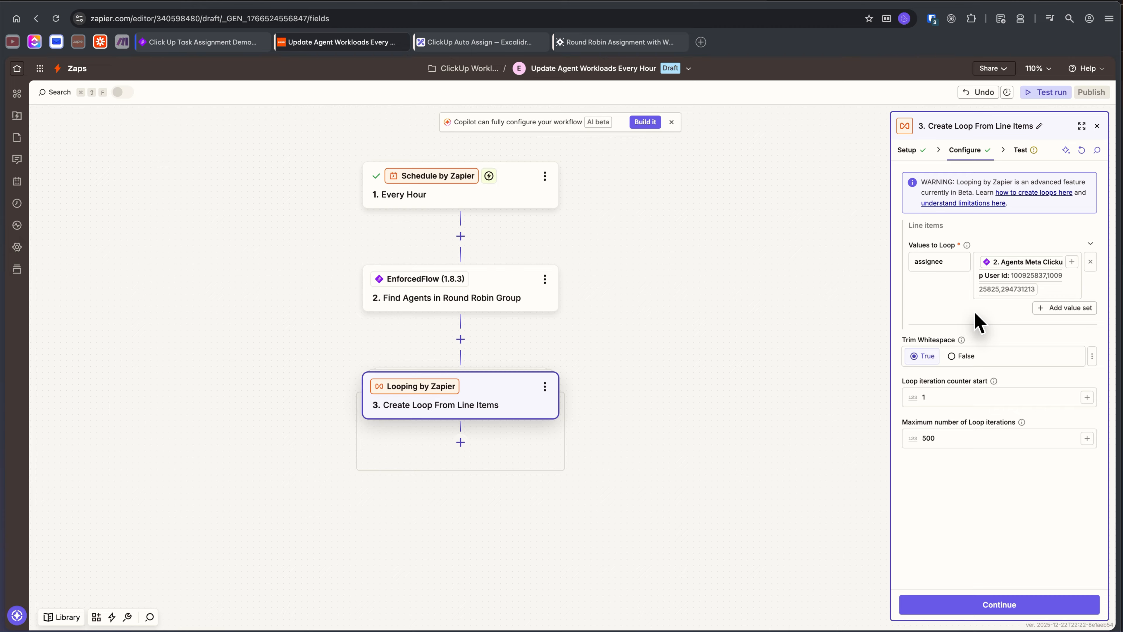
left_click(919, 318)
double_click(928, 261)
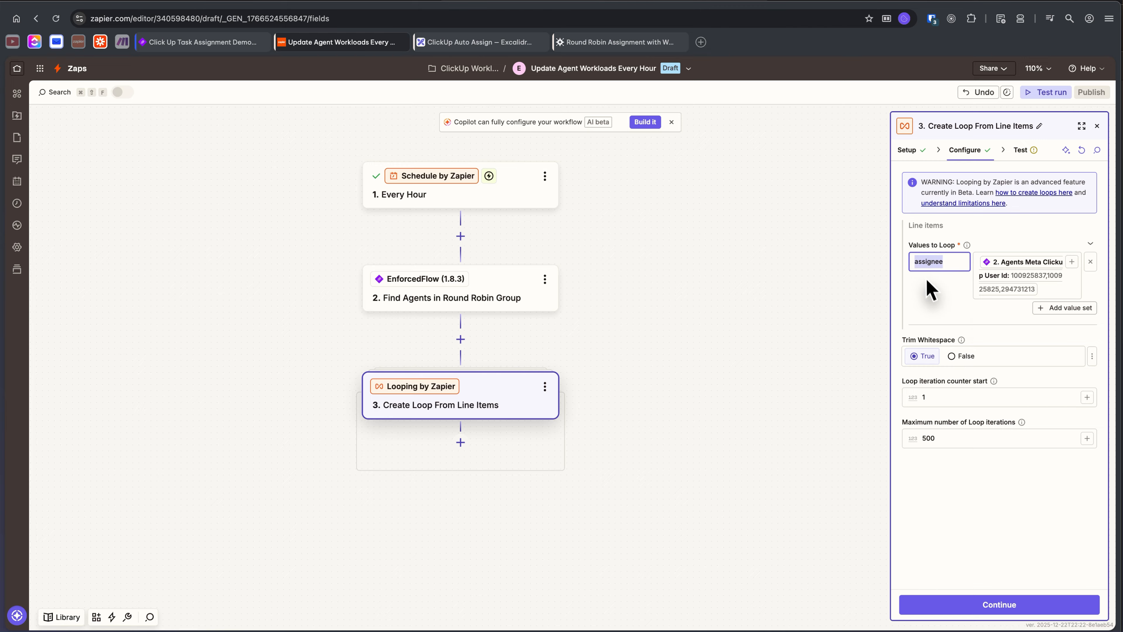
Finish configuring the Create Loop From Line Items step and test it
left_click(1017, 605)
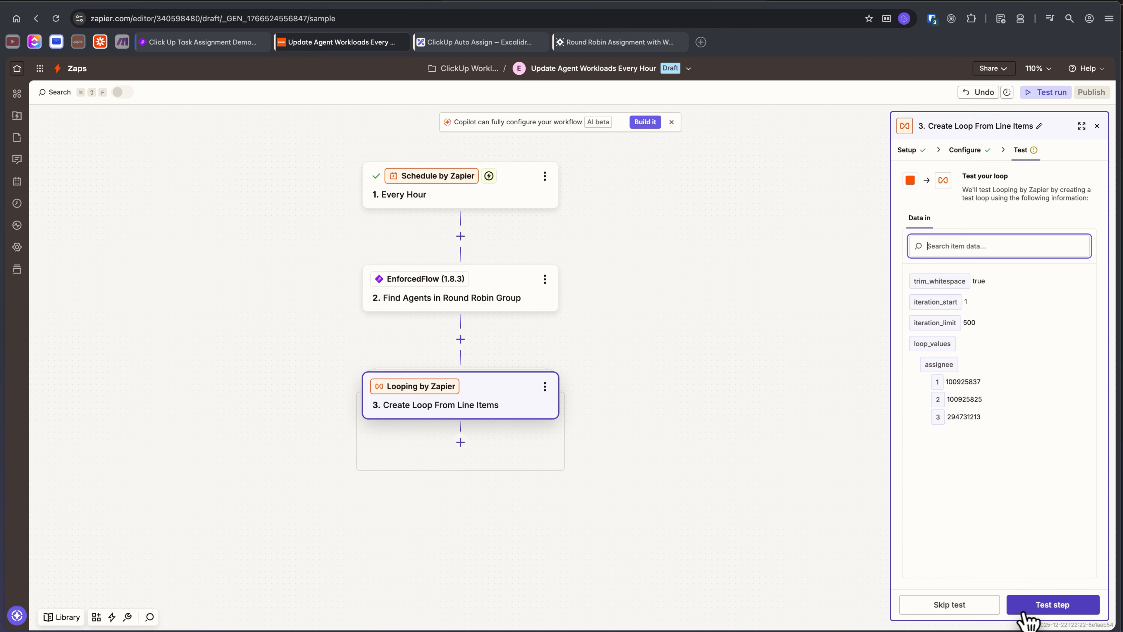
left_click(1032, 605)
left_click(1044, 609)
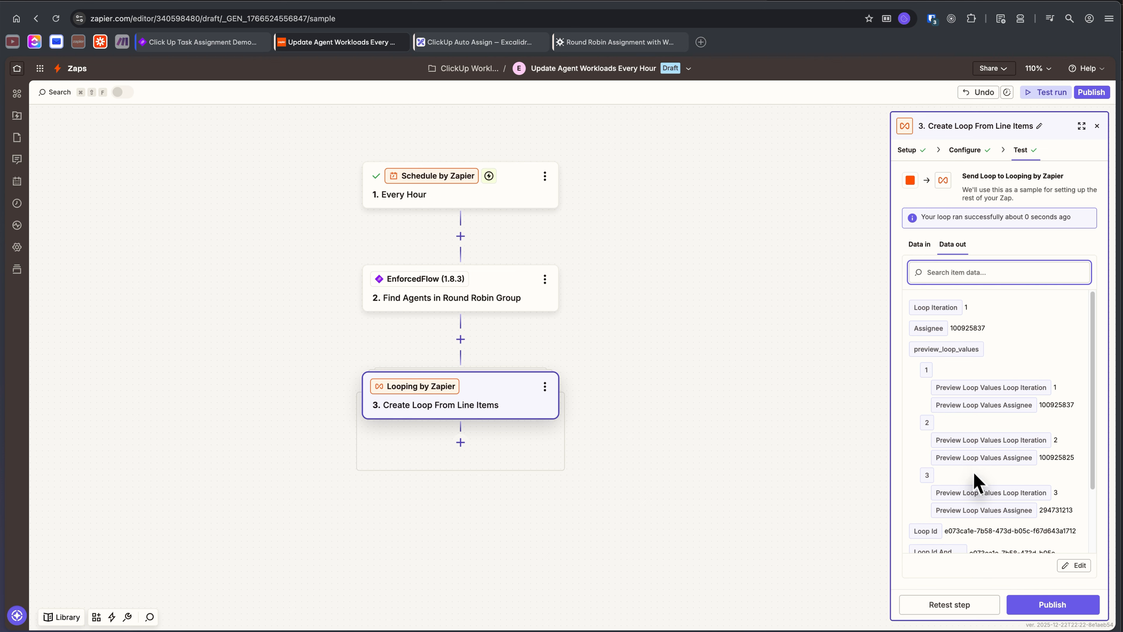
Add an action inside the loop, search the apps for clickup, and choose ClickUp
left_click(461, 442)
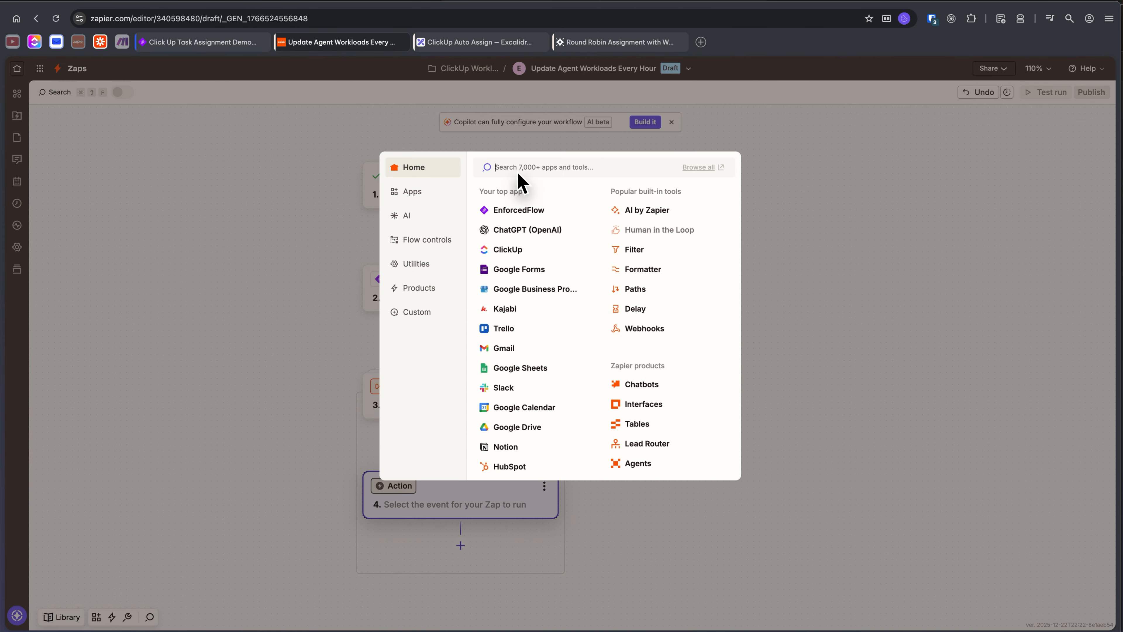
type("clickup")
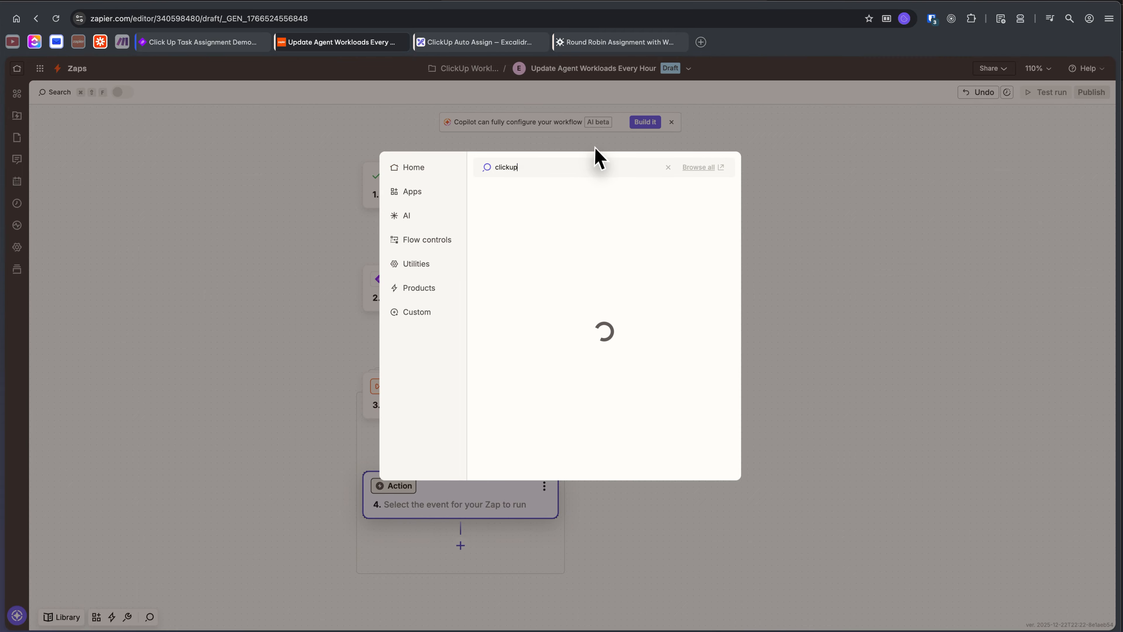
left_click(506, 200)
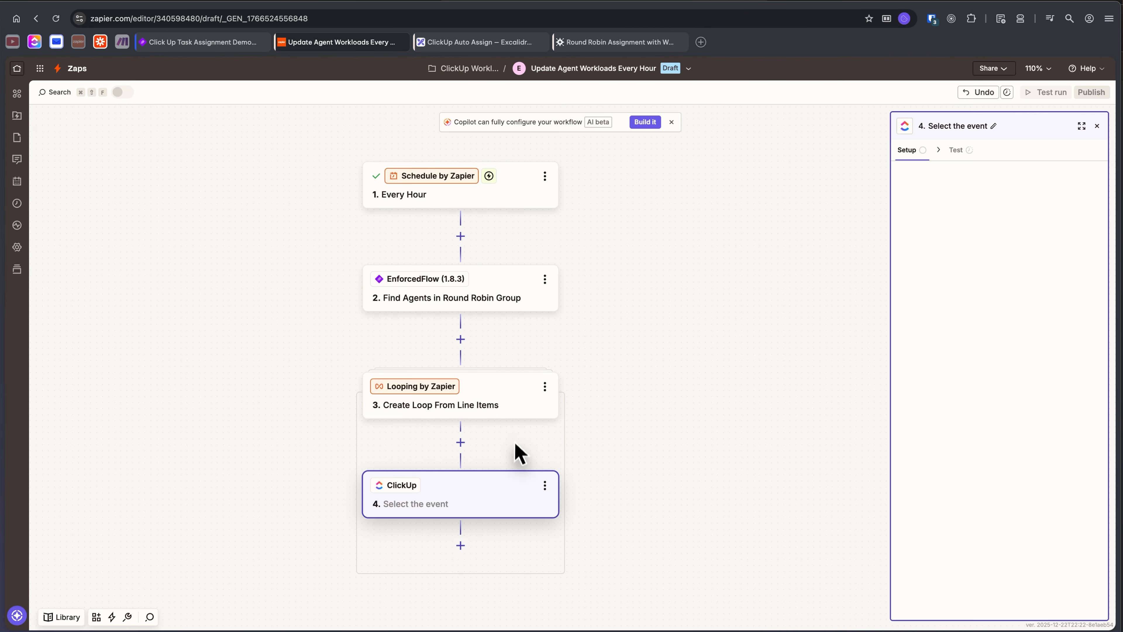
Set the ClickUp action event to Find a List of All Tasks and continue to its configuration
left_click(946, 244)
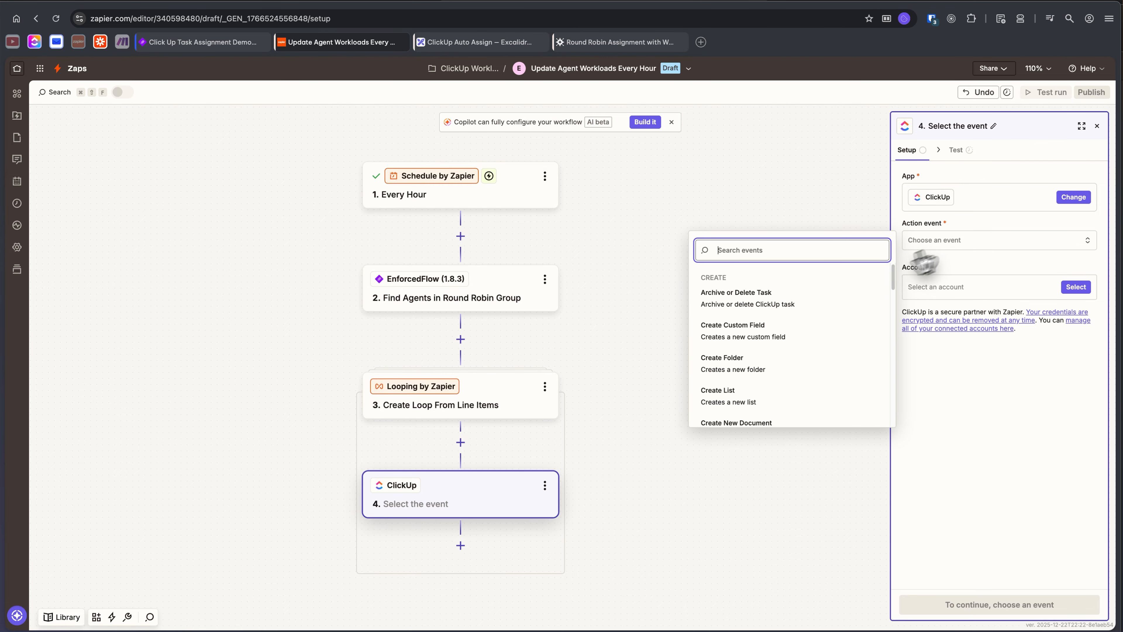
type("find")
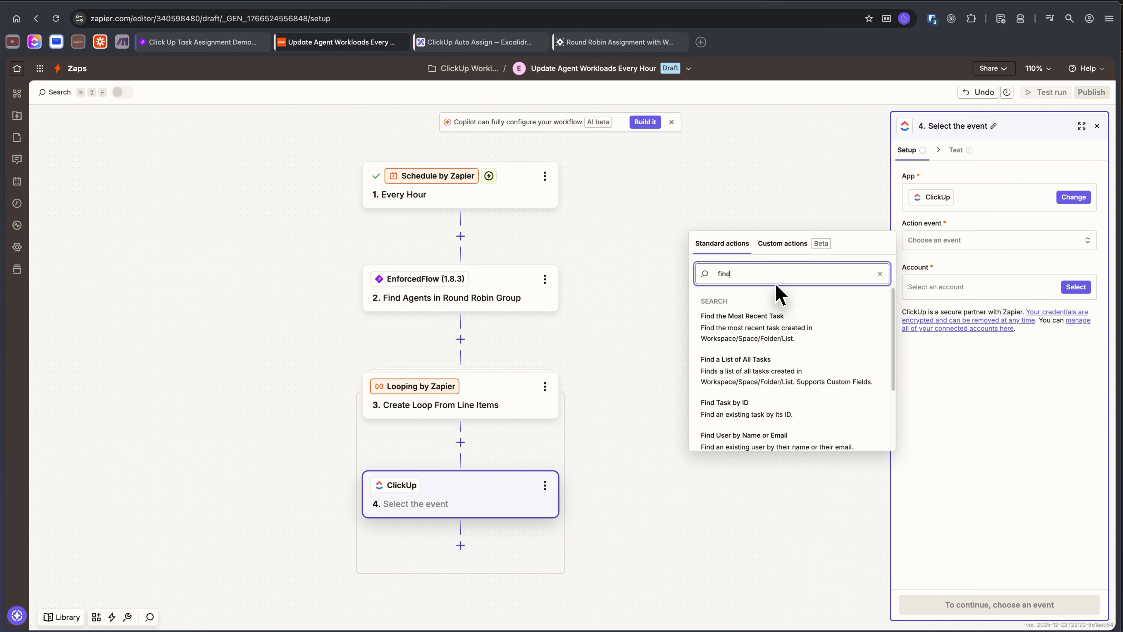
scroll(775, 376, "down", 2)
scroll(780, 380, "down", 2)
scroll(779, 382, "up", 3)
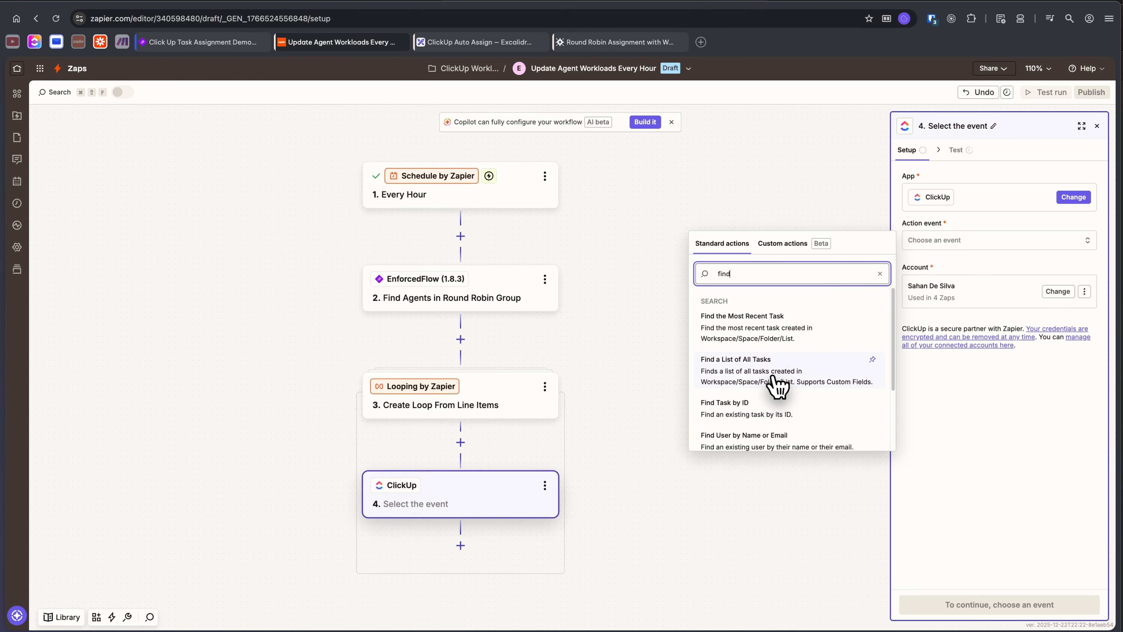
left_click(779, 382)
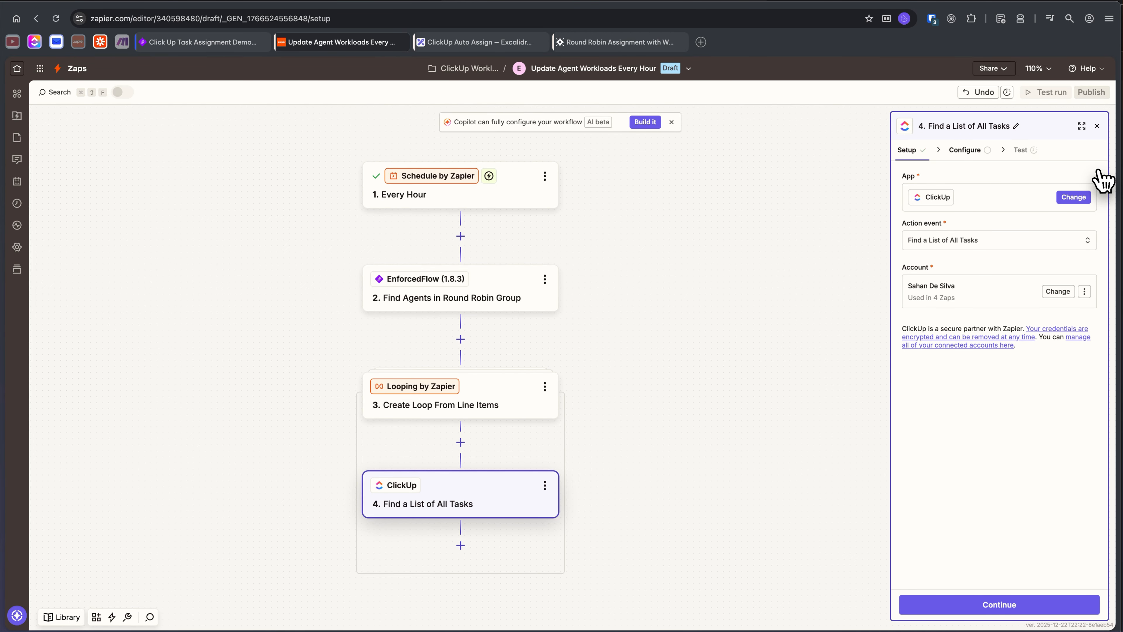
left_click(1000, 605)
Choose the ClickUp workspace, the EnforcedFlow space and the Test folder for the task search
left_click(960, 192)
left_click(790, 232)
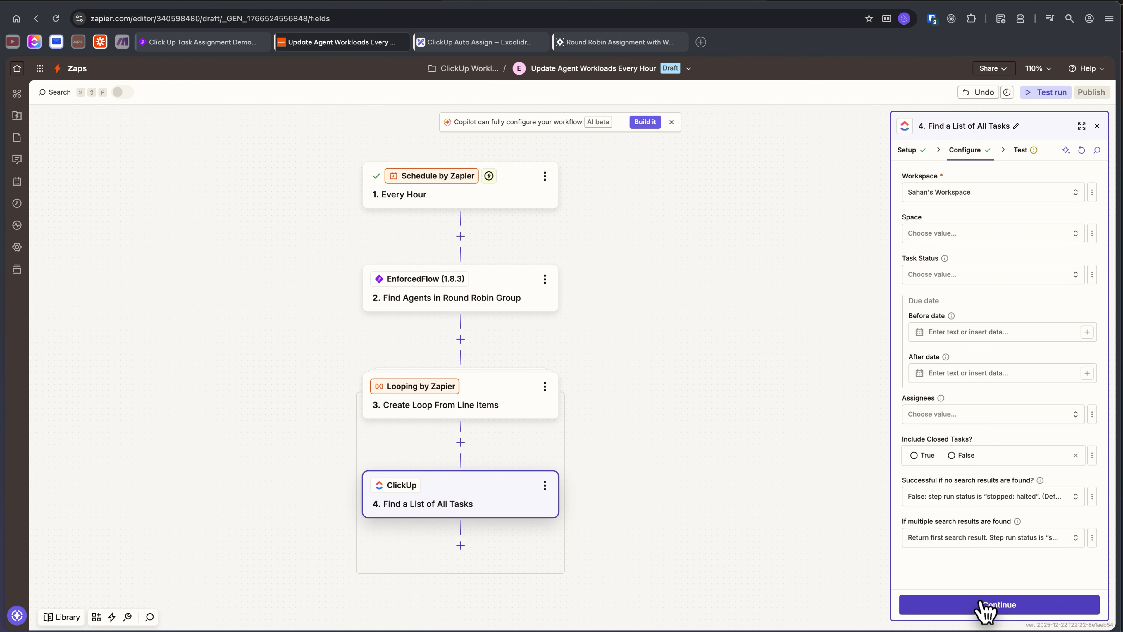
left_click(939, 237)
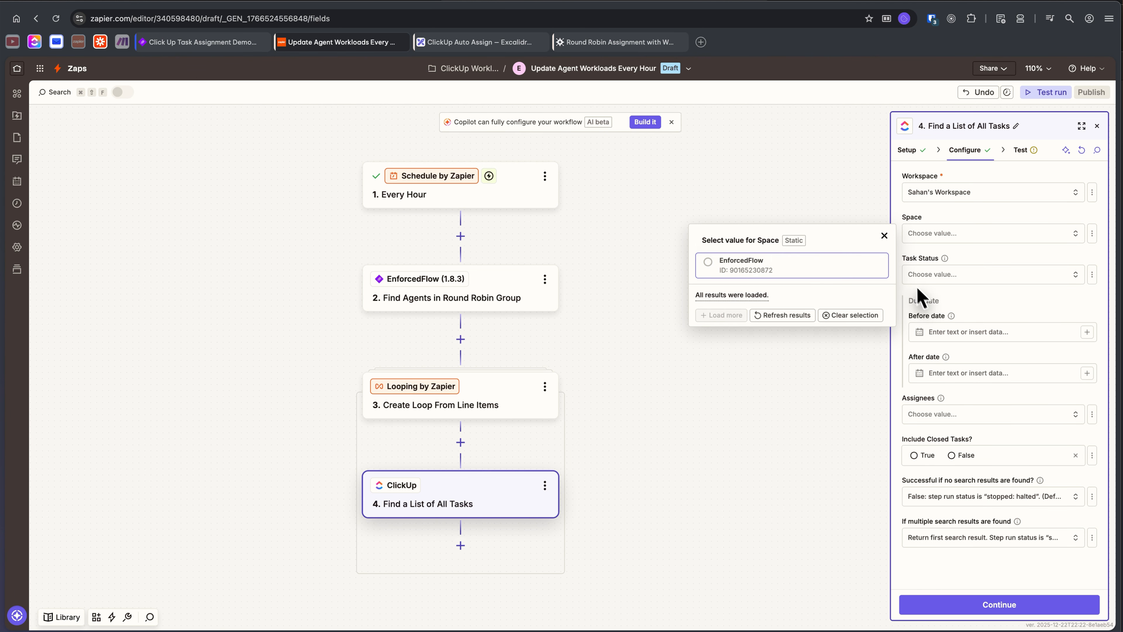
left_click(706, 268)
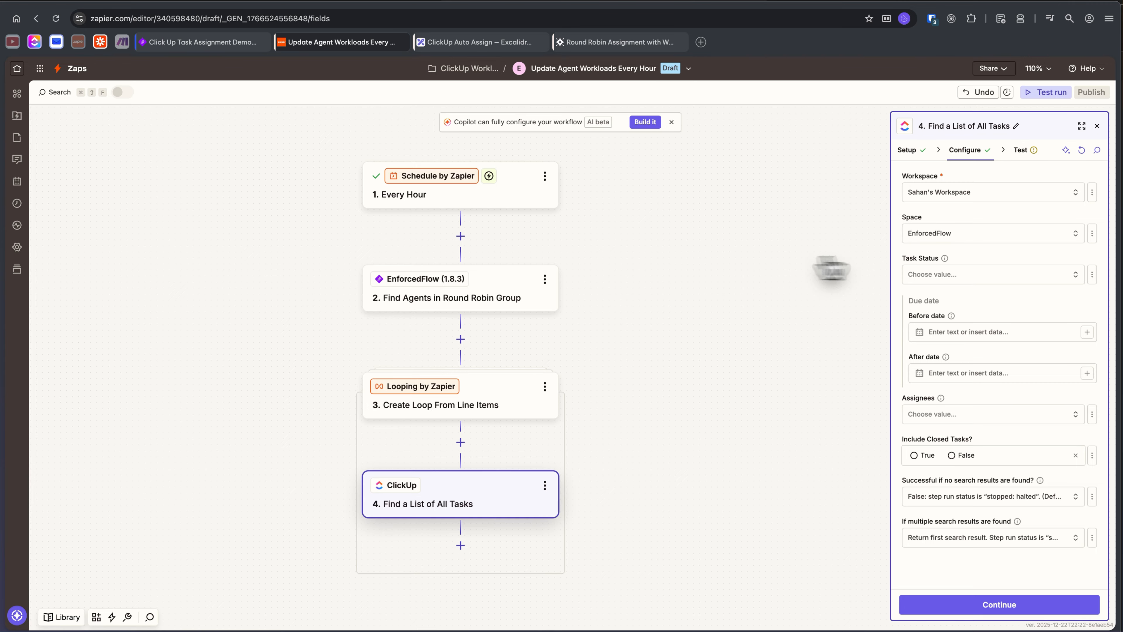
left_click(978, 278)
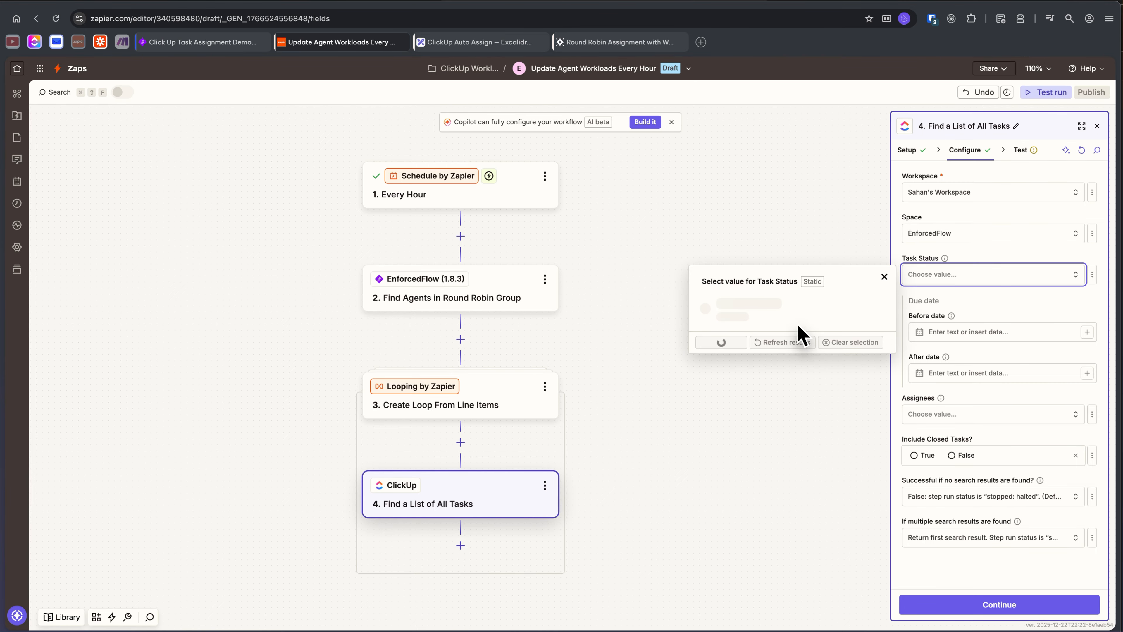
left_click(923, 275)
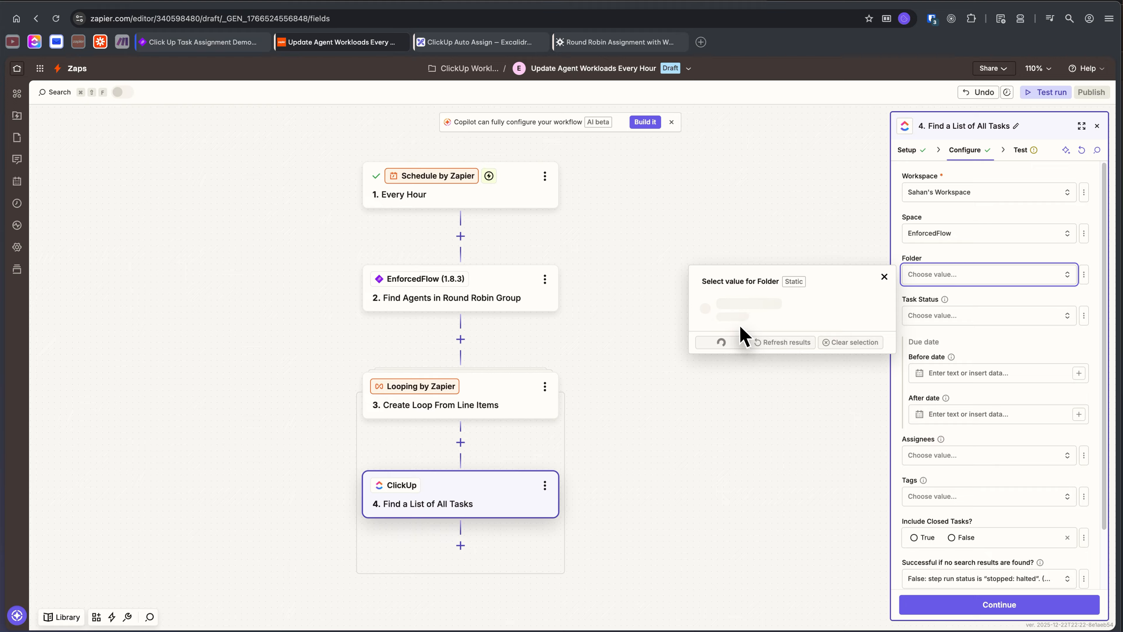
left_click(737, 434)
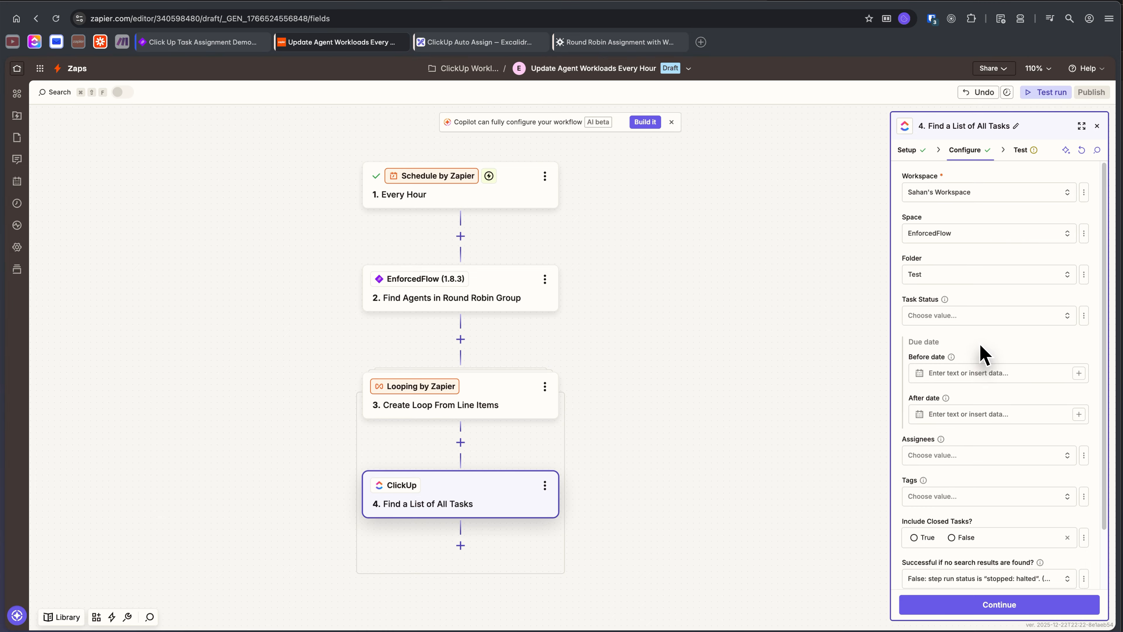
Filter the task search to the To Do, Shortlisted and In Progress statuses
left_click(1048, 312)
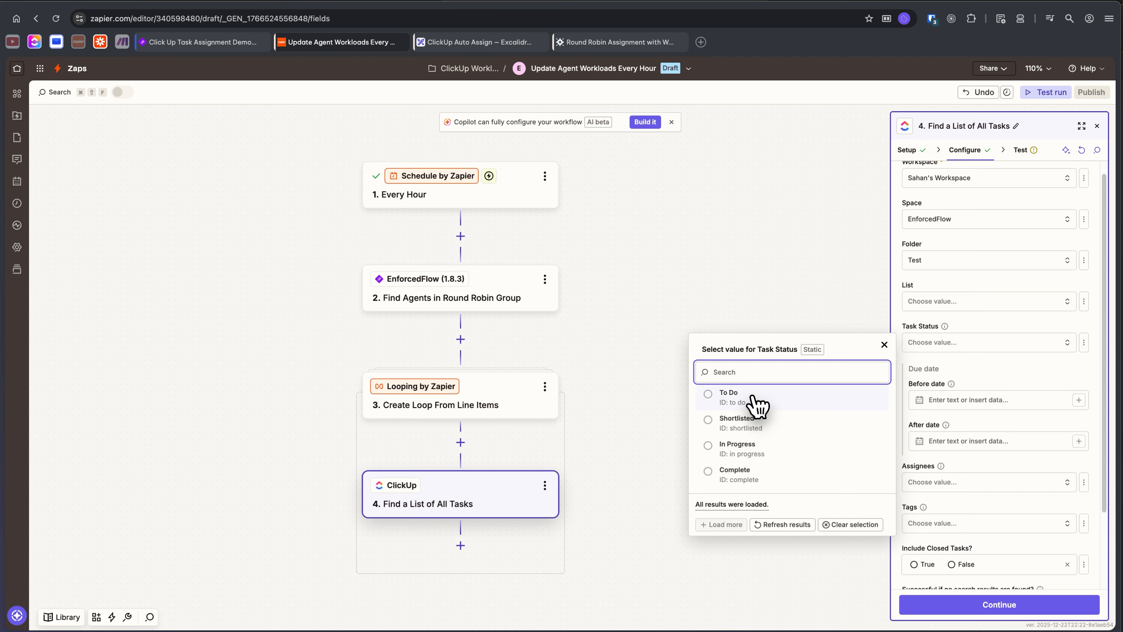
left_click(743, 398)
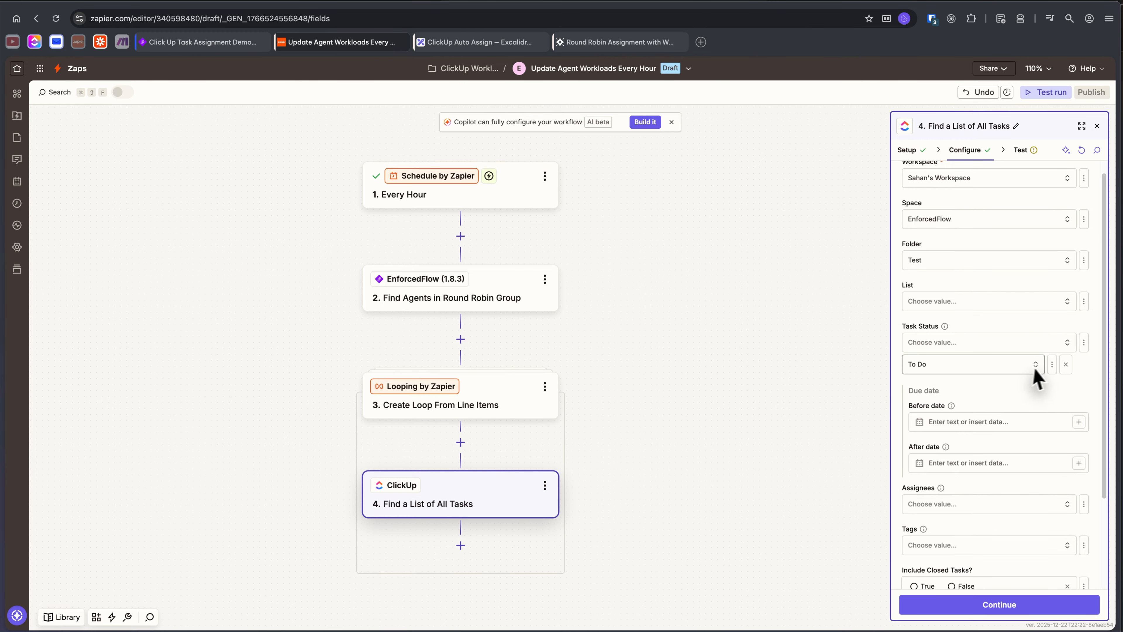
left_click(1060, 341)
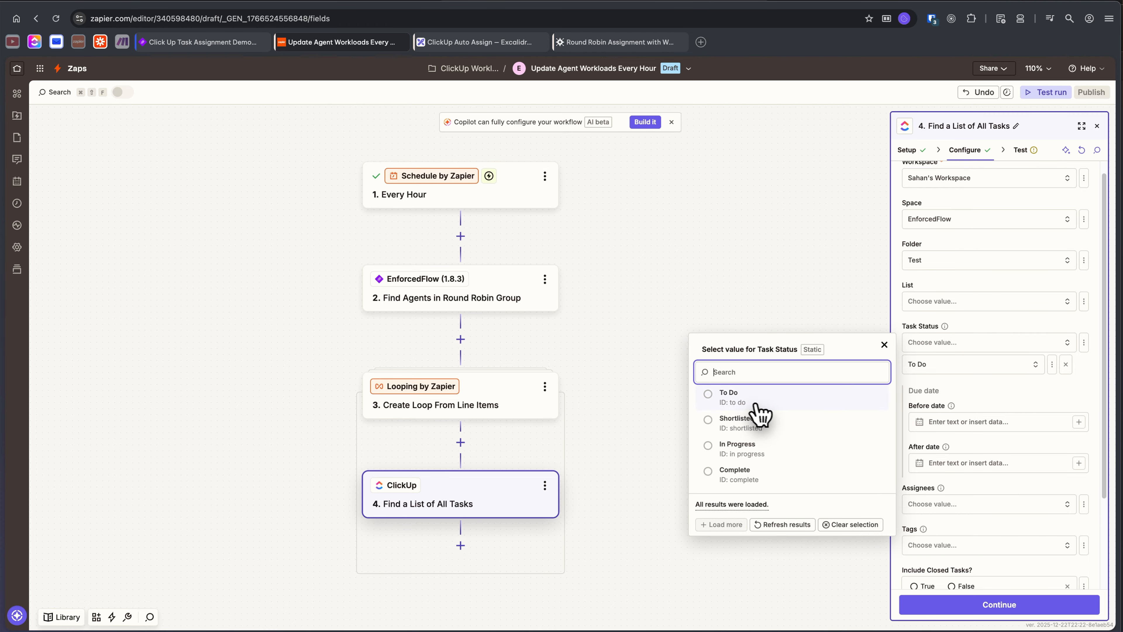
left_click(757, 425)
left_click(1032, 344)
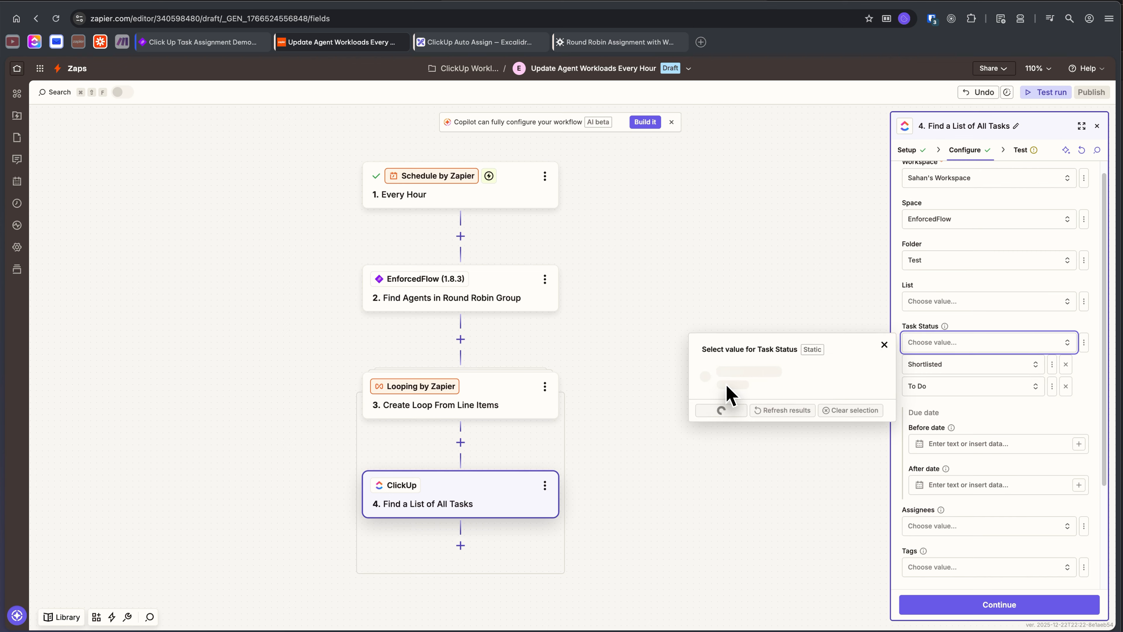
left_click(752, 453)
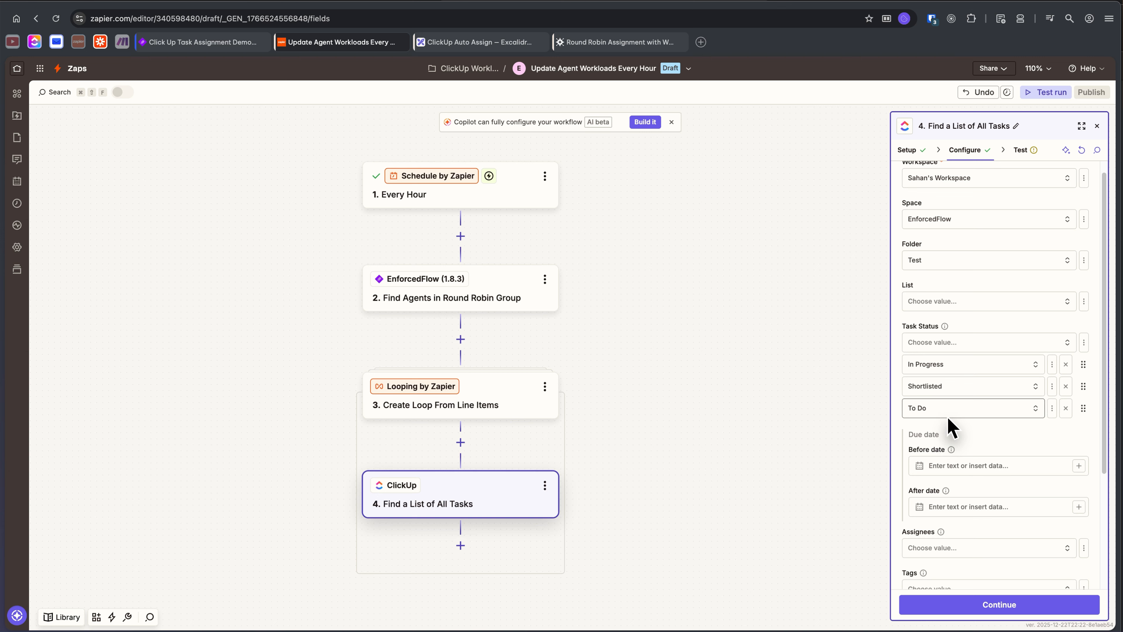
Set the task search's Assignees to the Assignee value from the Create Loop From Line Items step and review the configuration
scroll(949, 423, "down", 1)
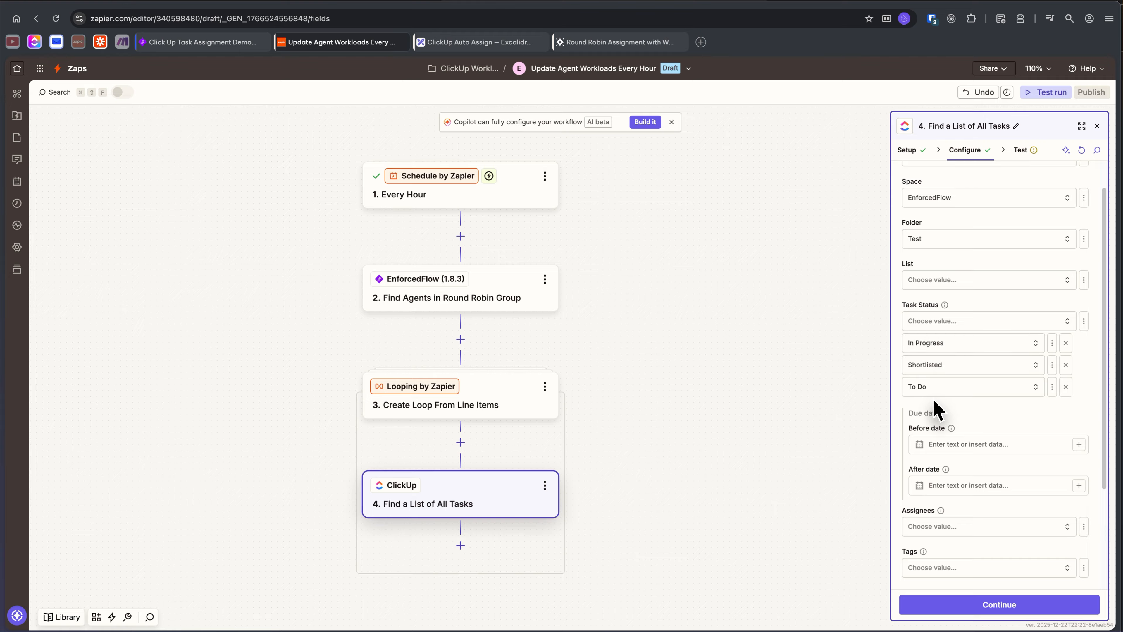
scroll(936, 409, "down", 3)
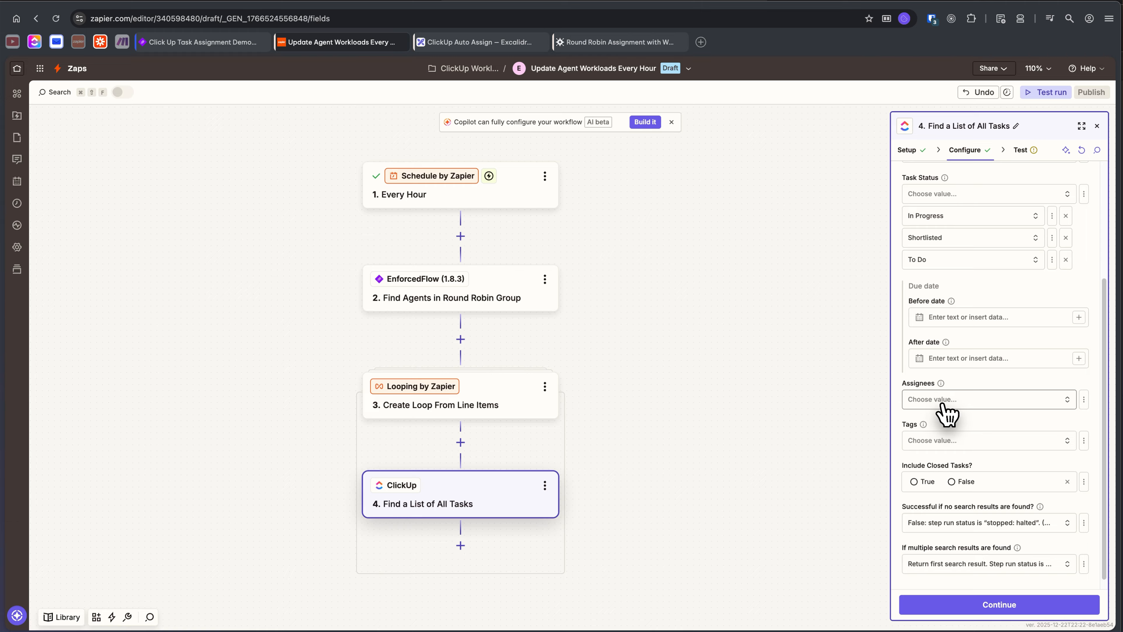
left_click(1081, 400)
left_click(1055, 456)
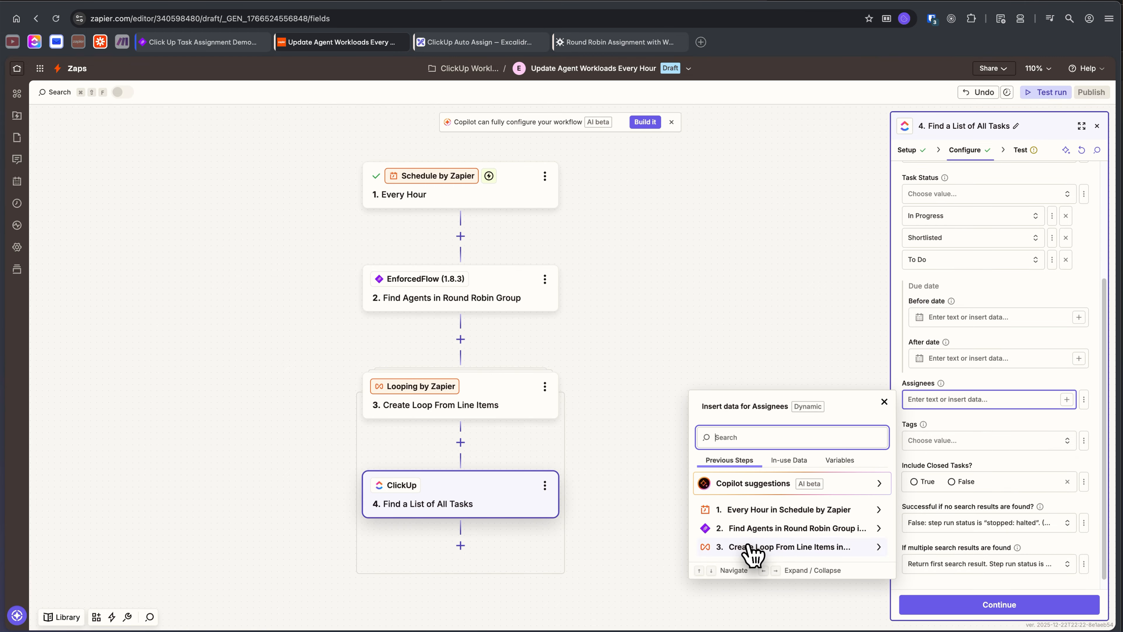
left_click(758, 548)
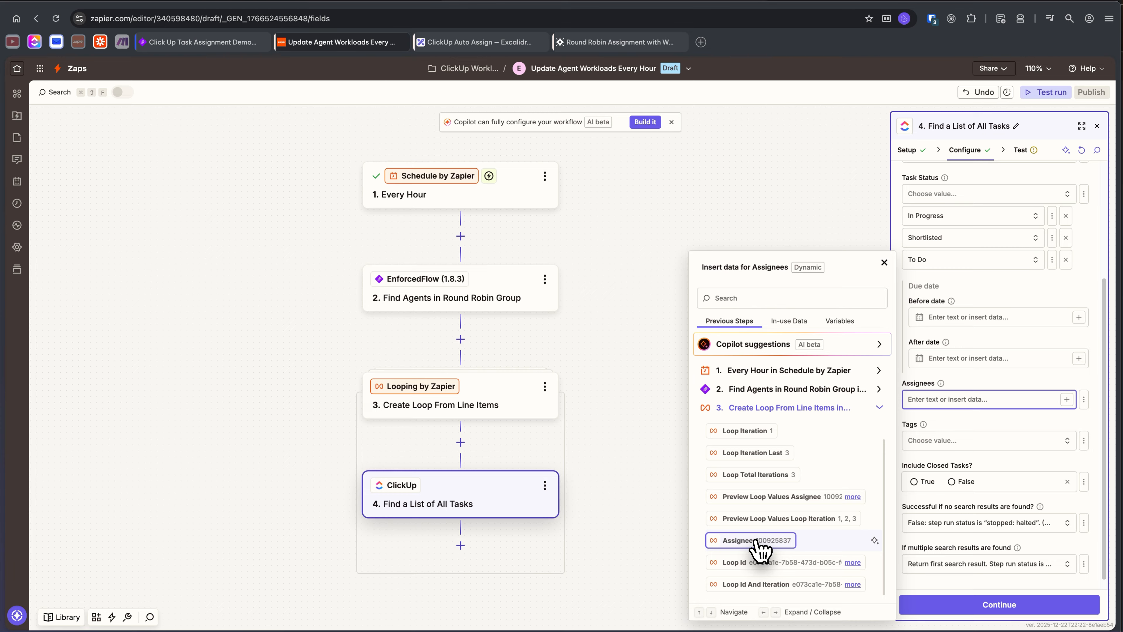
left_click(760, 548)
left_click(960, 407)
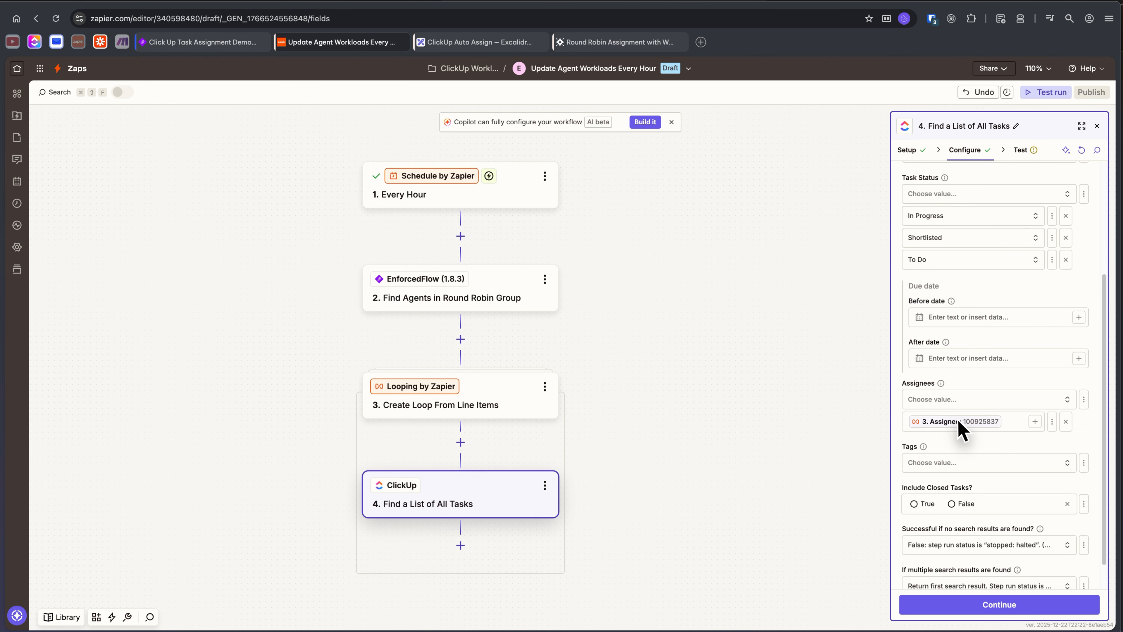
scroll(1013, 421, "down", 1)
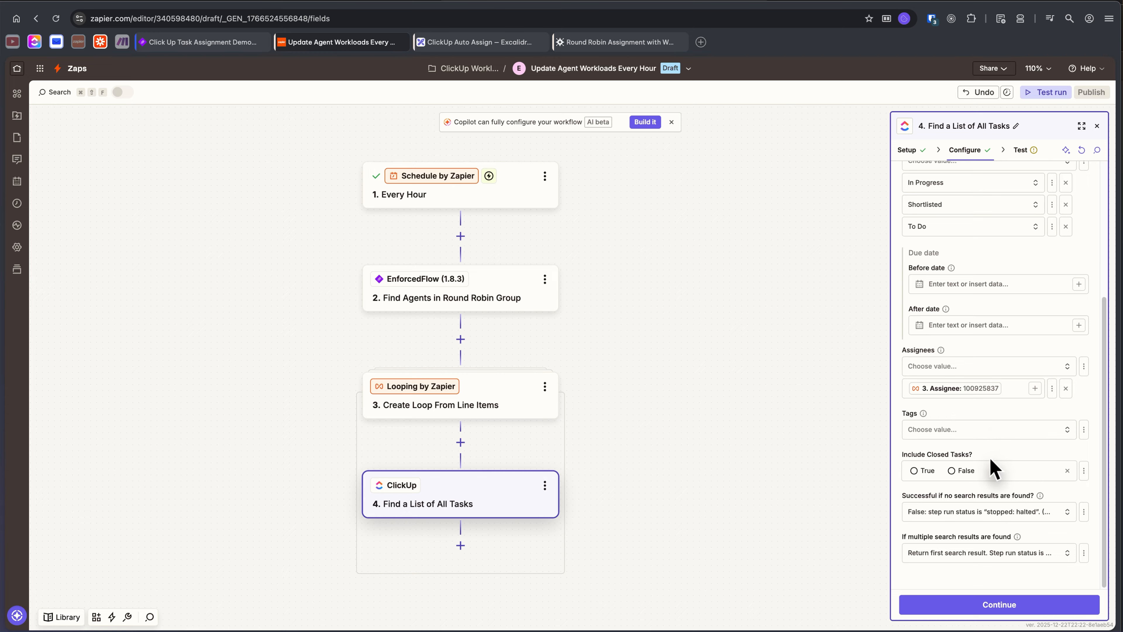
scroll(975, 438, "up", 5)
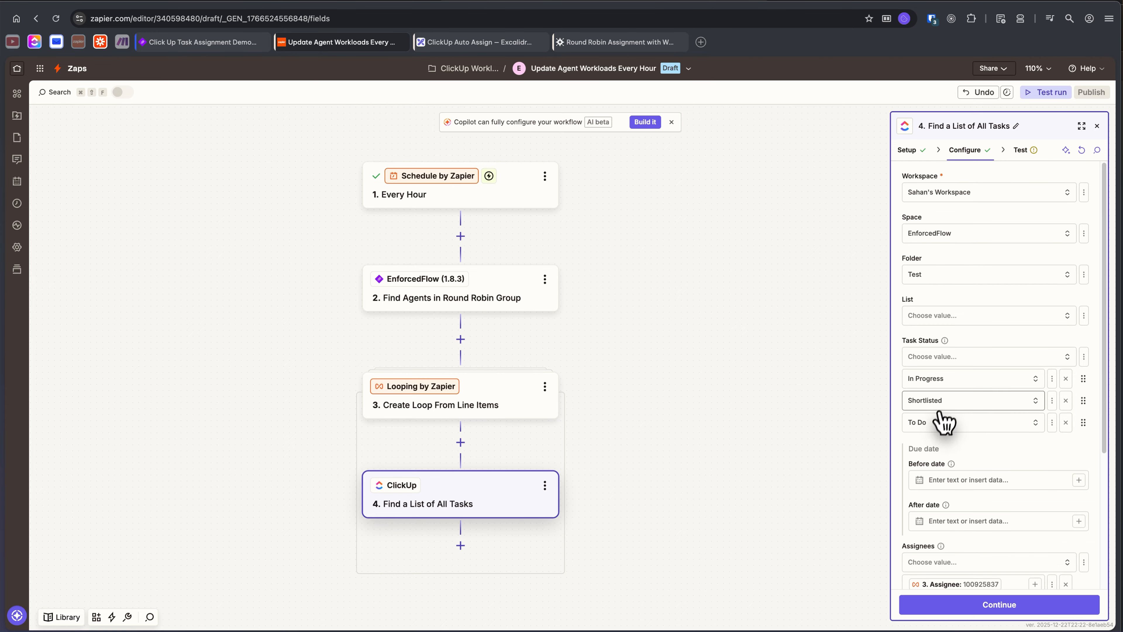
scroll(947, 376, "down", 5)
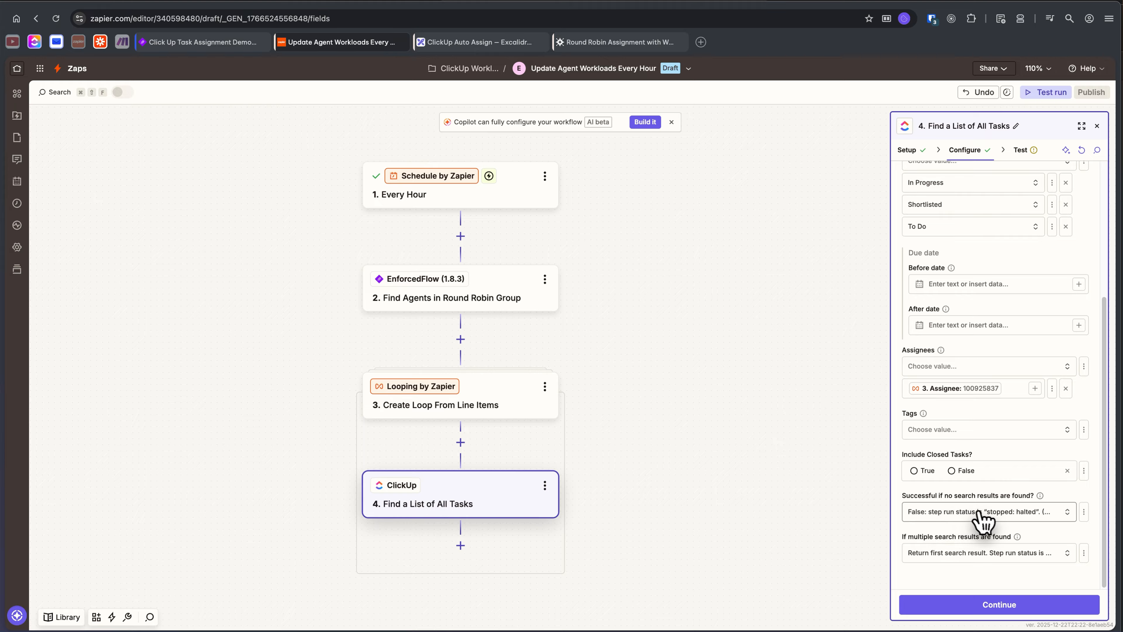
Set the task search to count as successful when no search results are found, and test the step
left_click(990, 511)
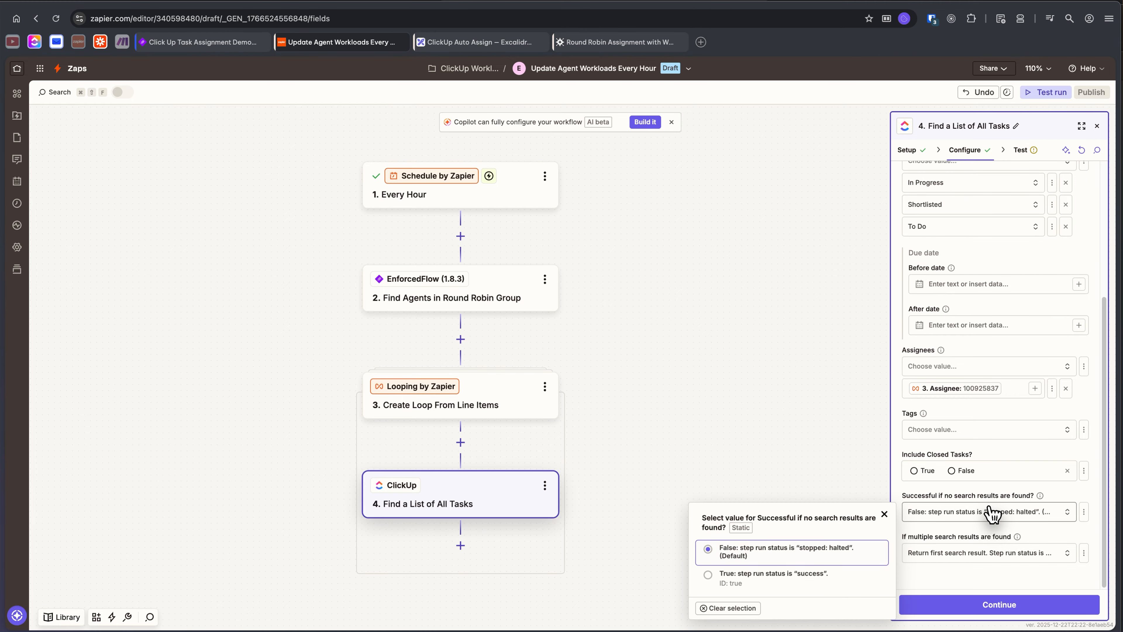
left_click(745, 583)
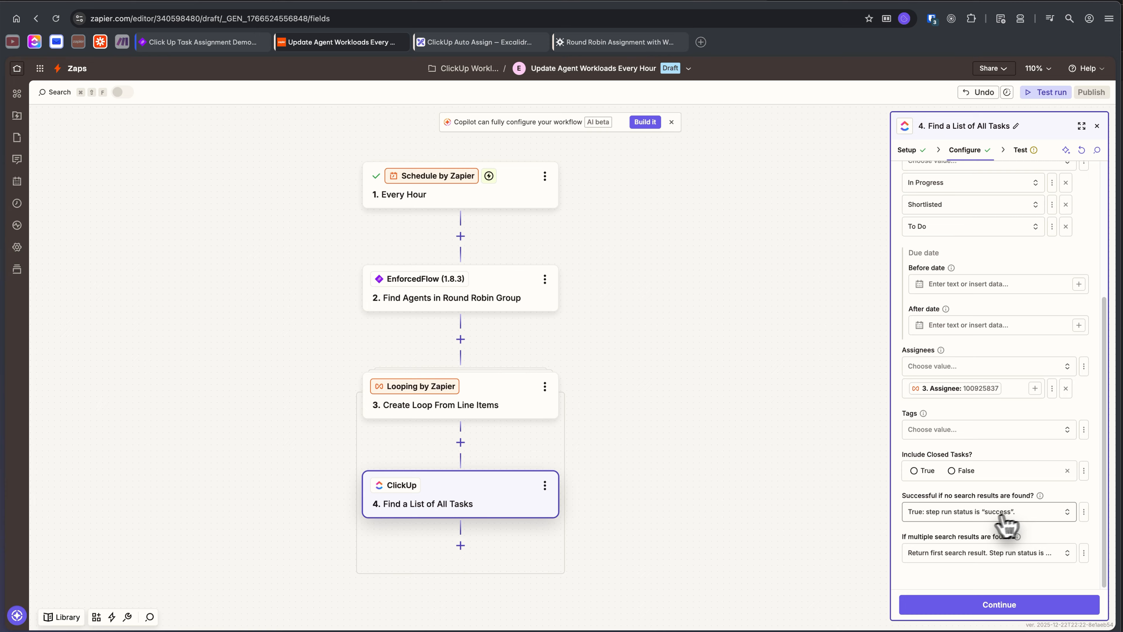
left_click(951, 513)
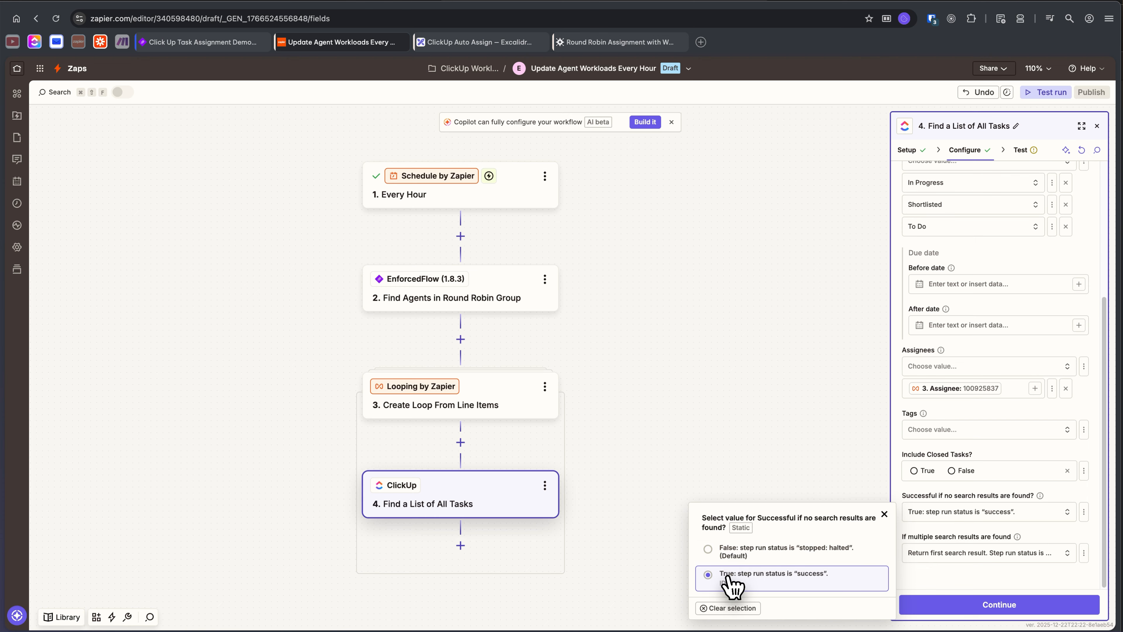
left_click(929, 531)
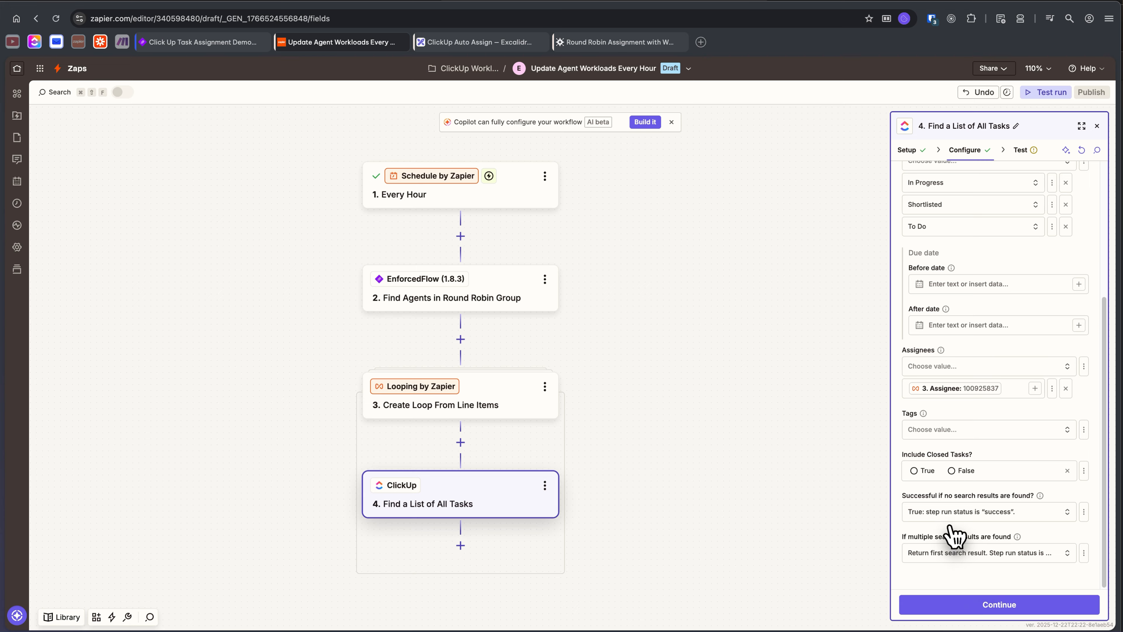
left_click(950, 518)
left_click(793, 575)
left_click(956, 606)
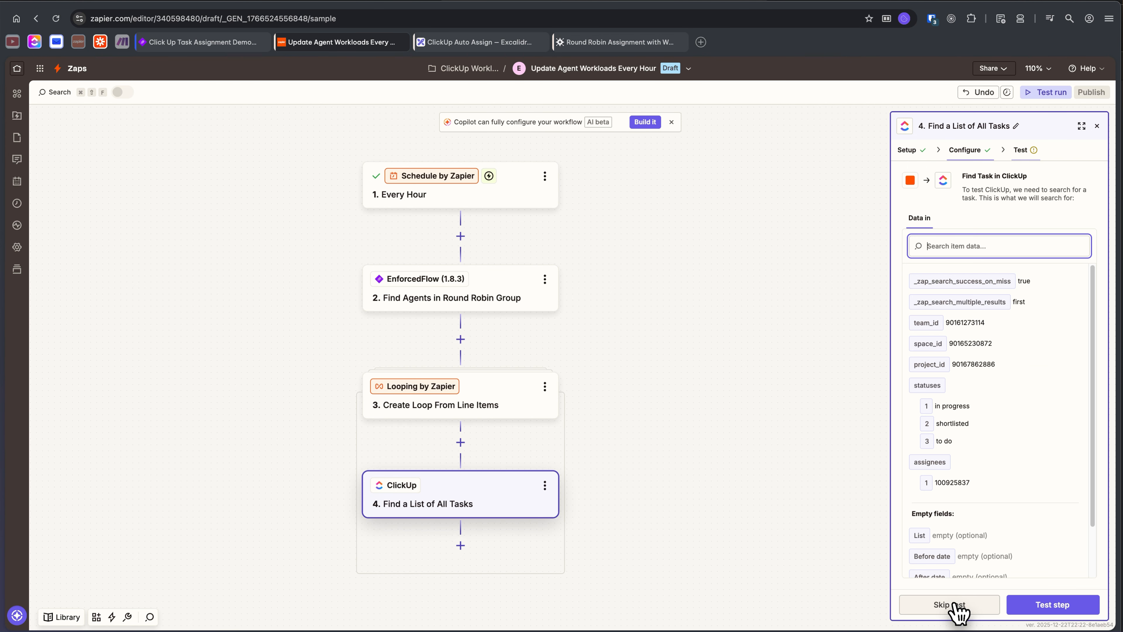
left_click(1044, 607)
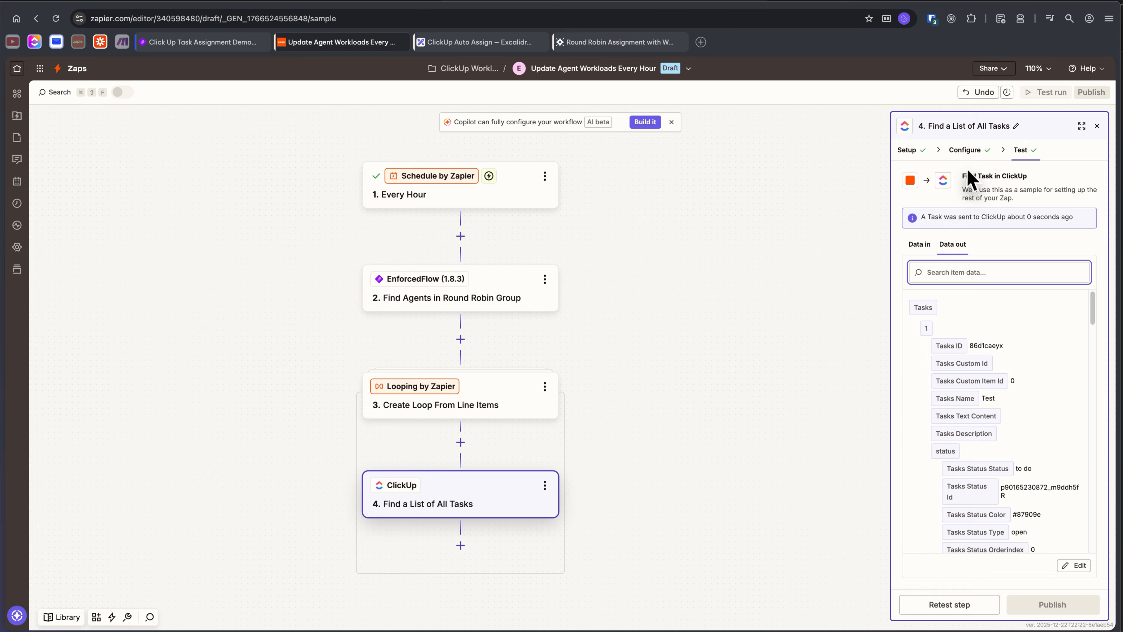
Review the task search's setting for empty search results and reopen its test output
left_click(964, 151)
scroll(975, 398, "down", 10)
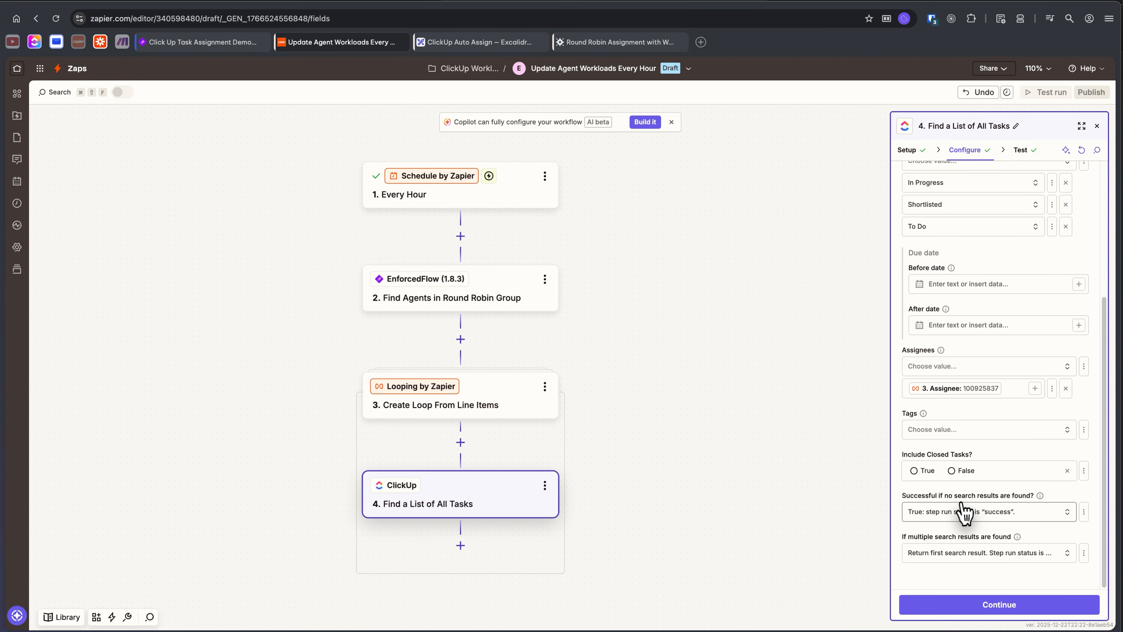
left_click(964, 512)
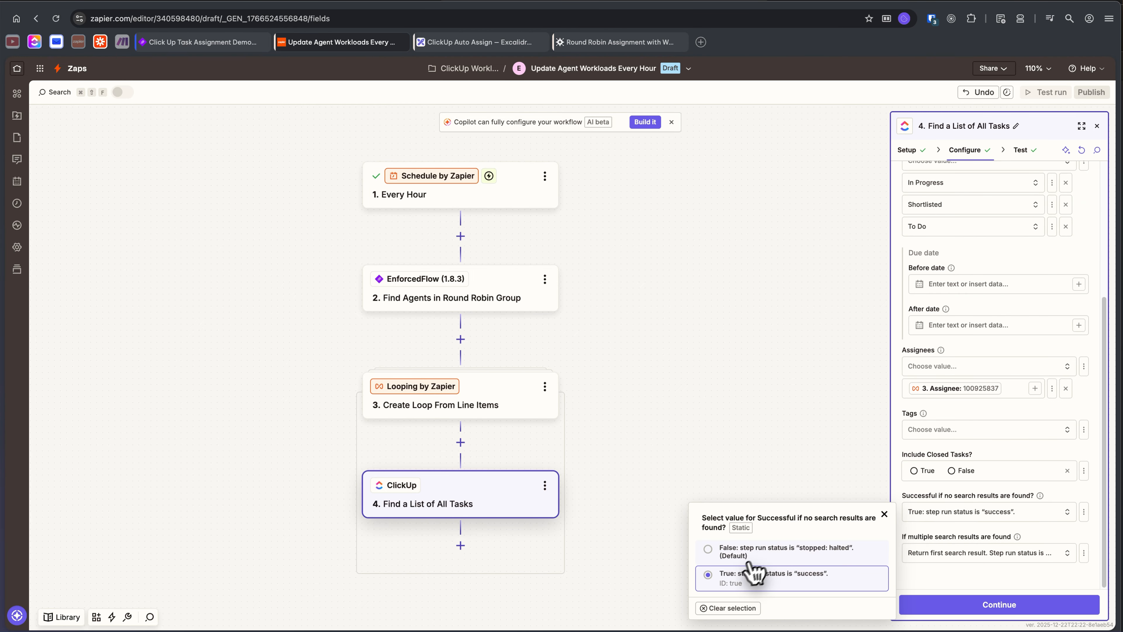
left_click(610, 449)
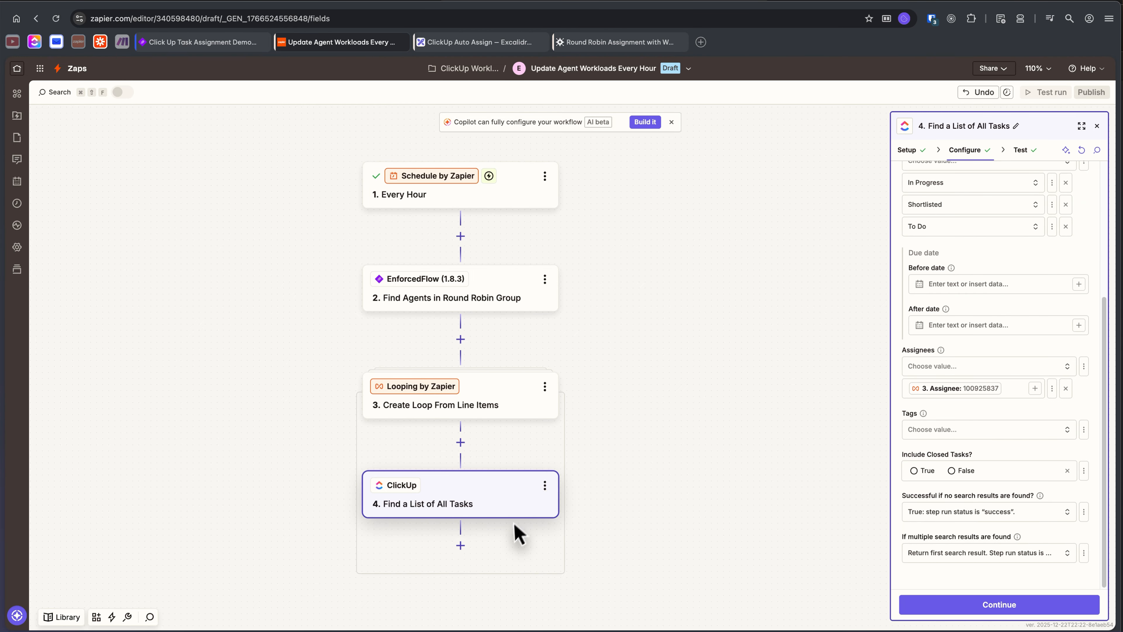
left_click_drag(516, 527, 531, 409)
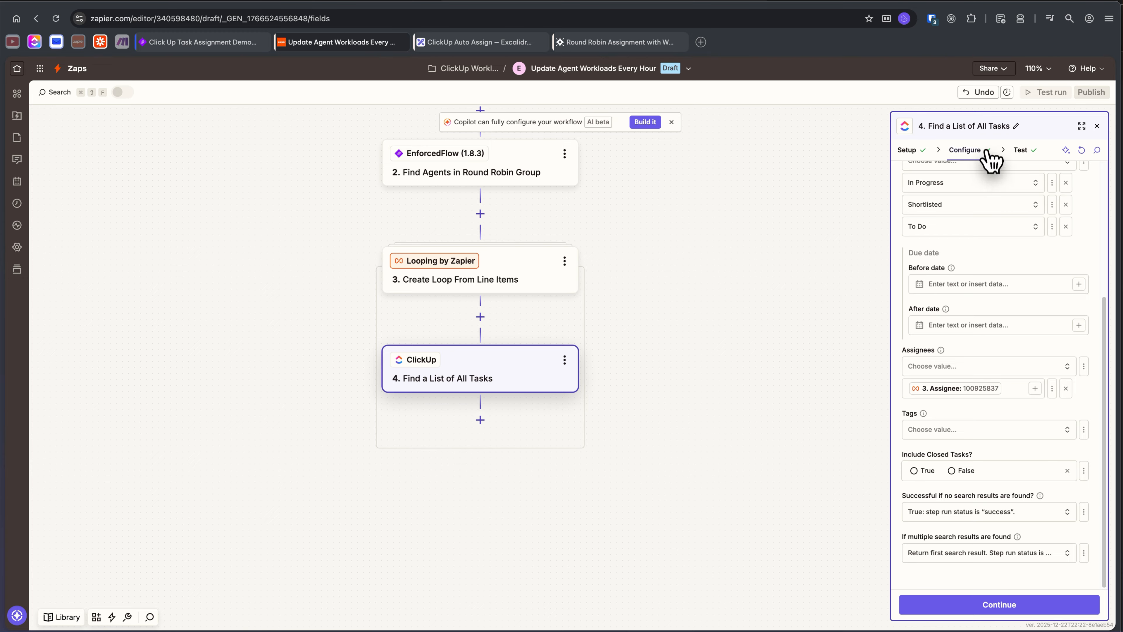
left_click(1019, 151)
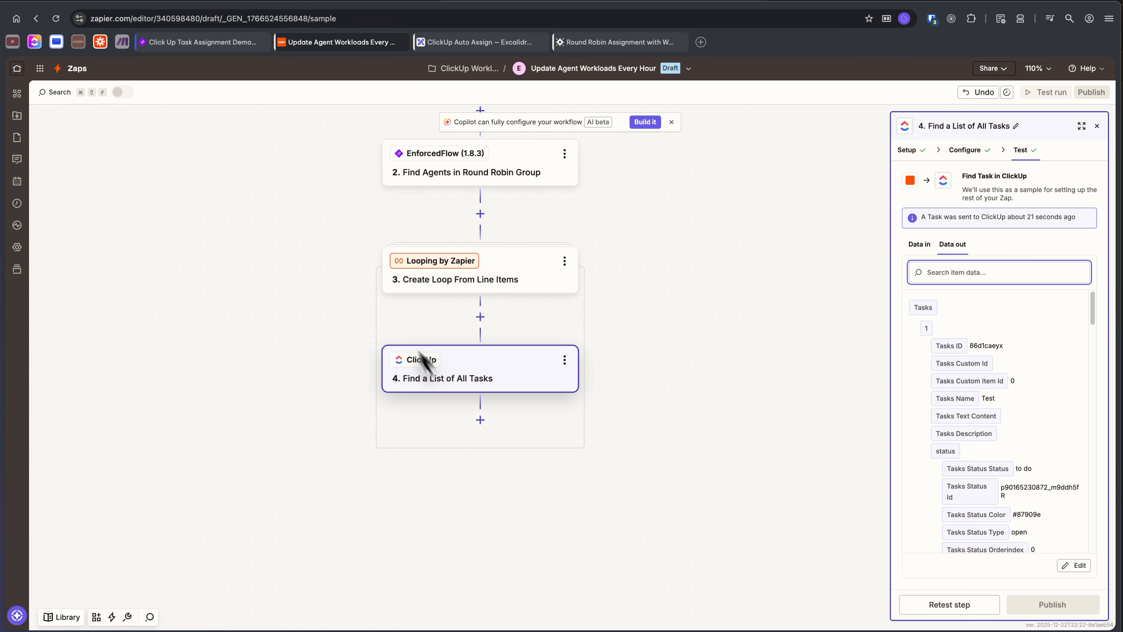
Add a Code step after Find a List of All Tasks inside the loop, with JavaScript as its language
left_click(481, 420)
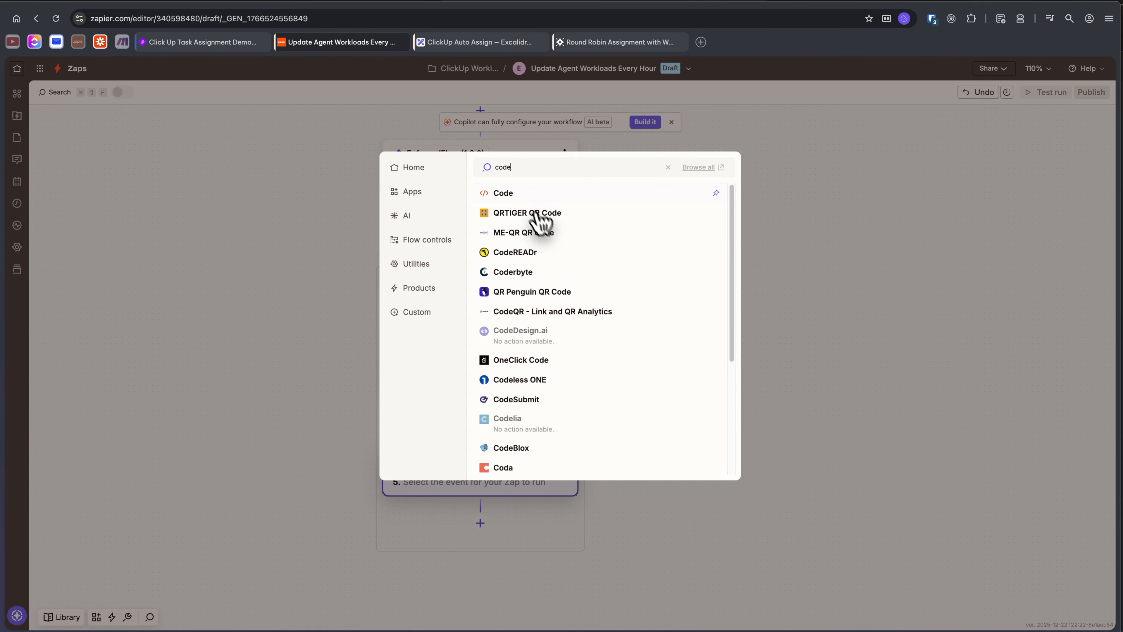
left_click(529, 193)
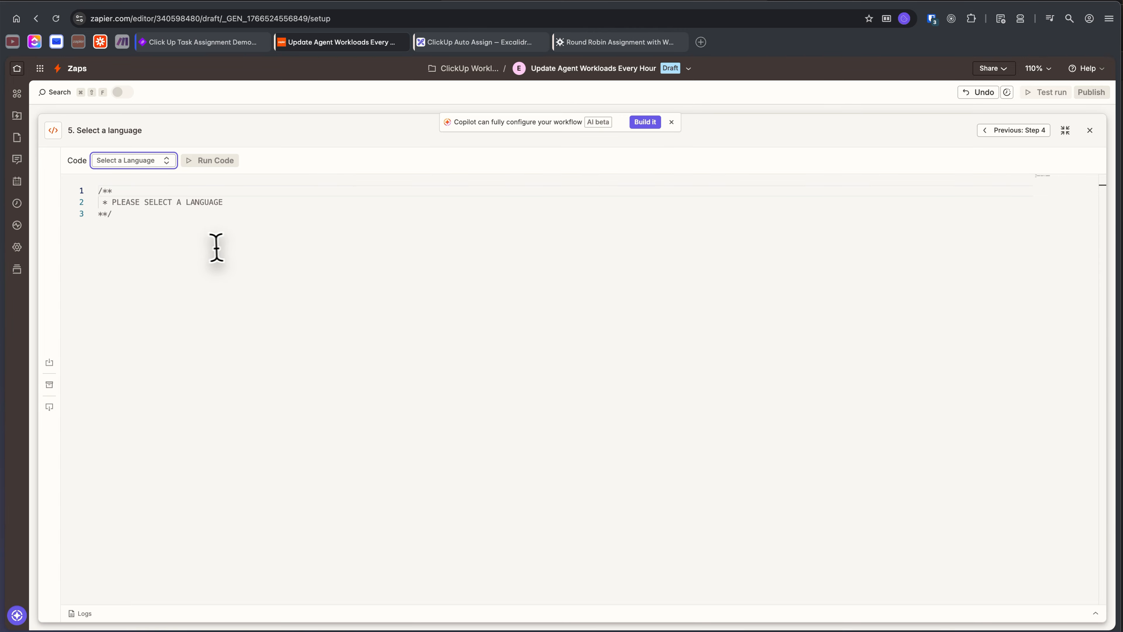
left_click(128, 161)
left_click(129, 179)
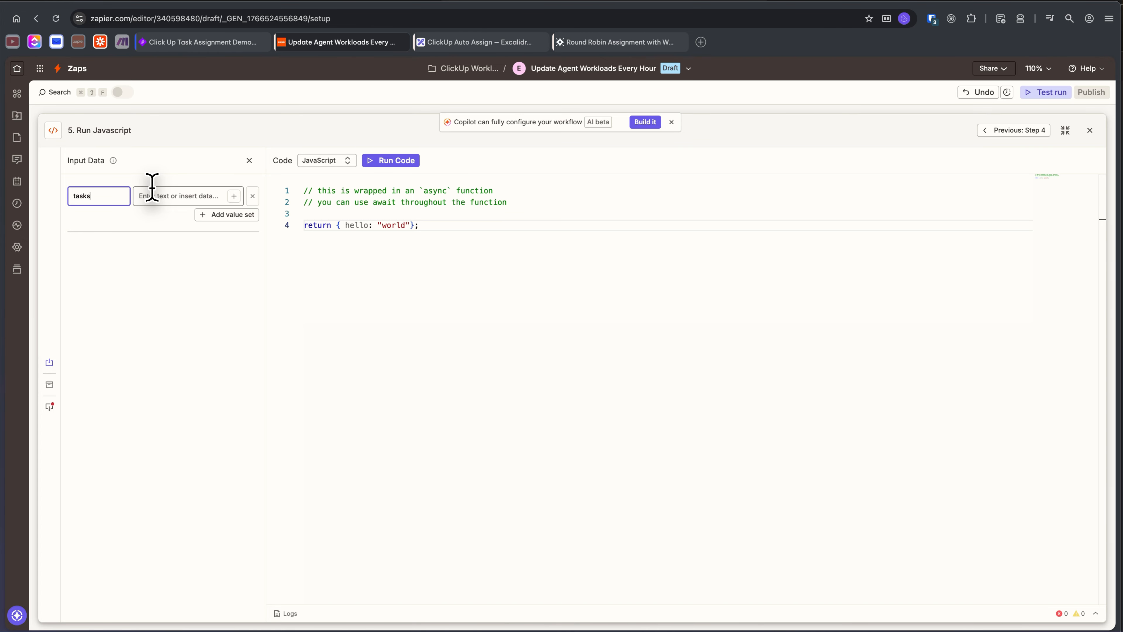
Define the code's input data field tasks with the Tasks ID value from the Find a List of All Tasks step
left_click(208, 185)
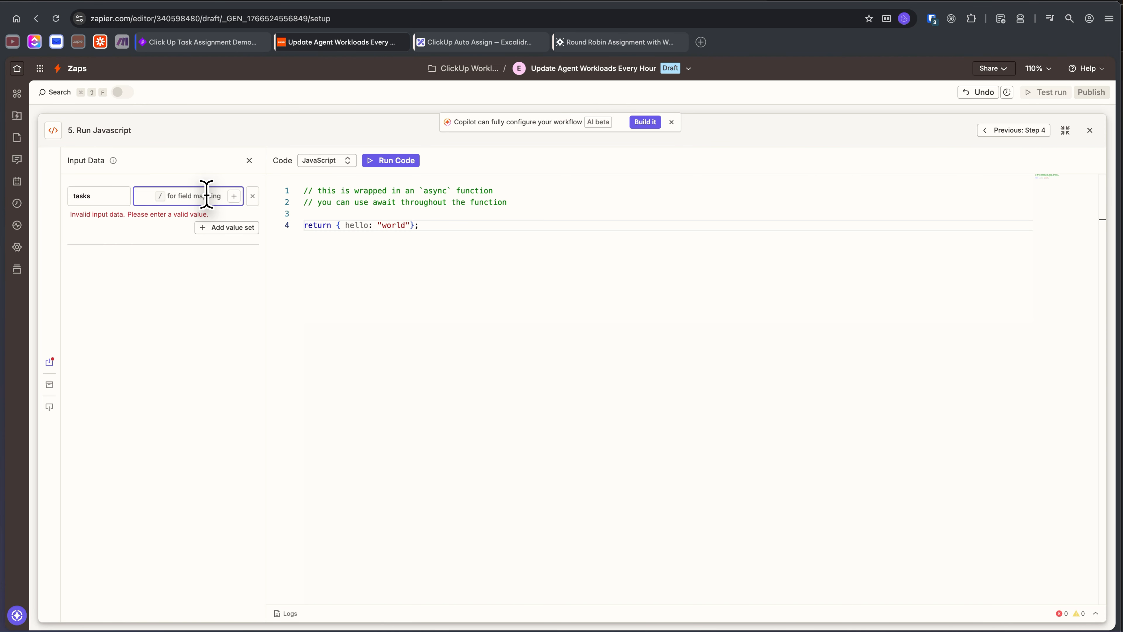
type("/")
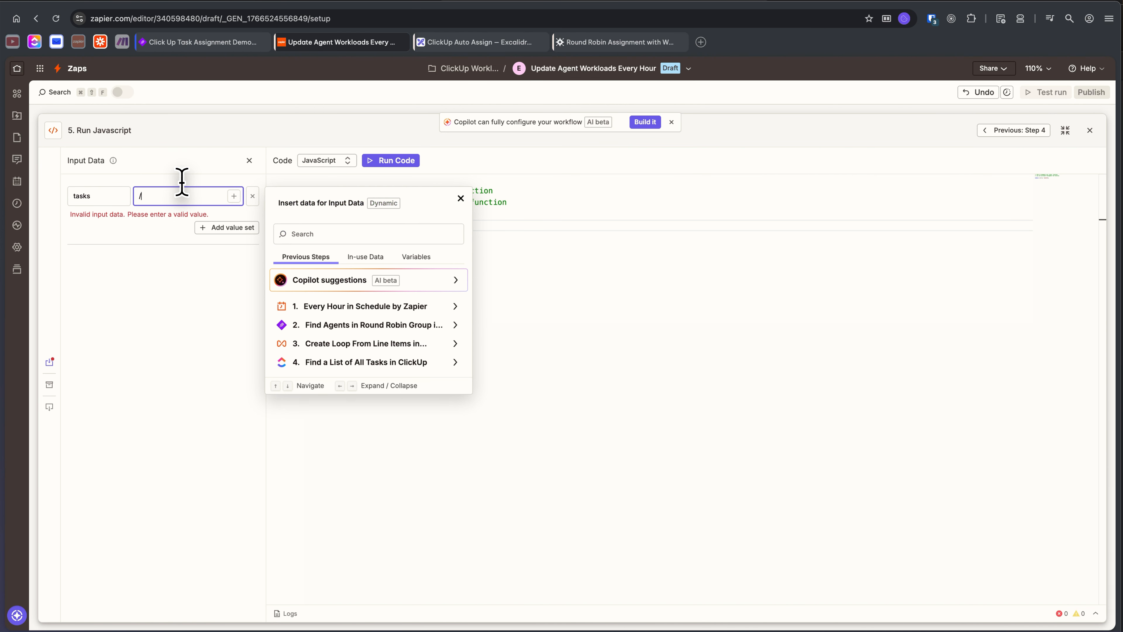
left_click(363, 362)
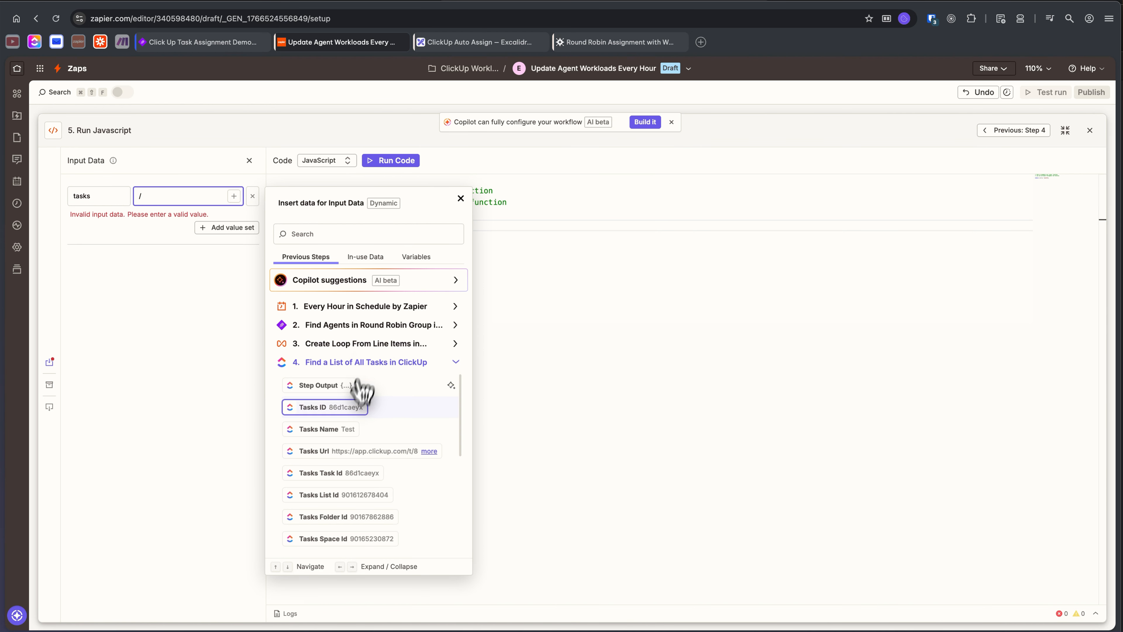
left_click(347, 407)
left_click(556, 365)
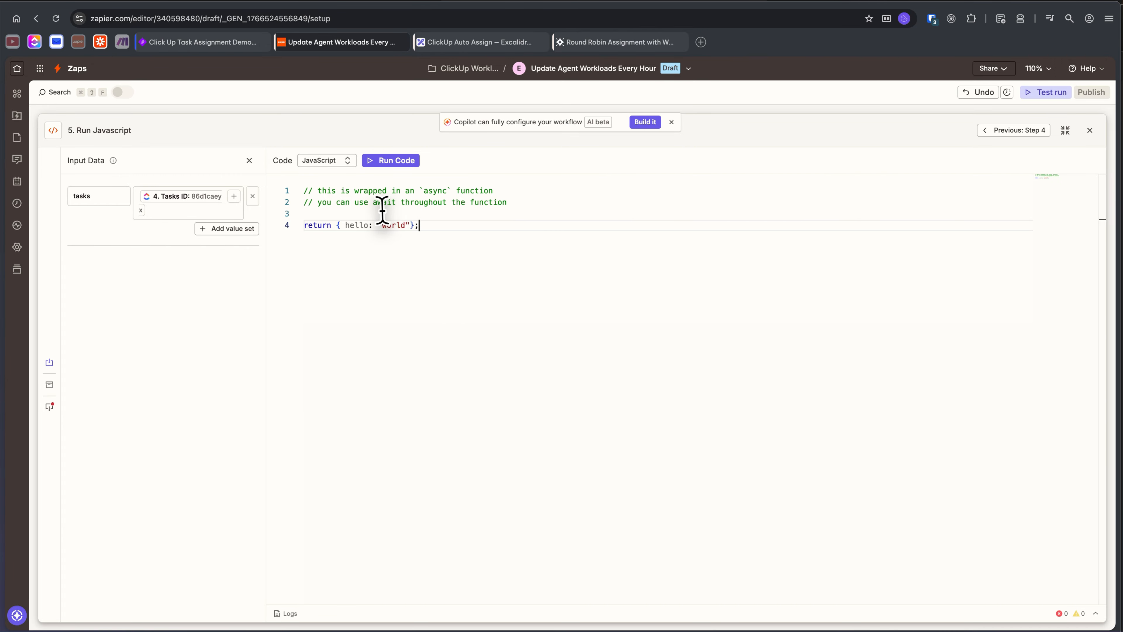
key("Return")
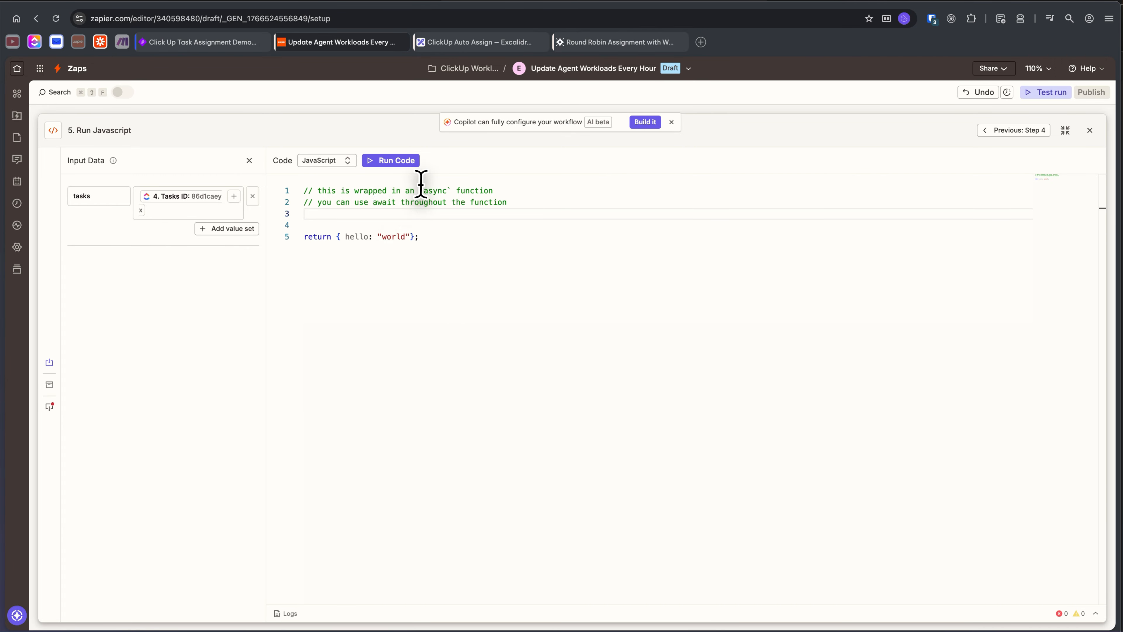
Switch to the EnforcedFlow Docs guide on ClickUp workload balancing and find the section on counting tasks using code
left_click(614, 42)
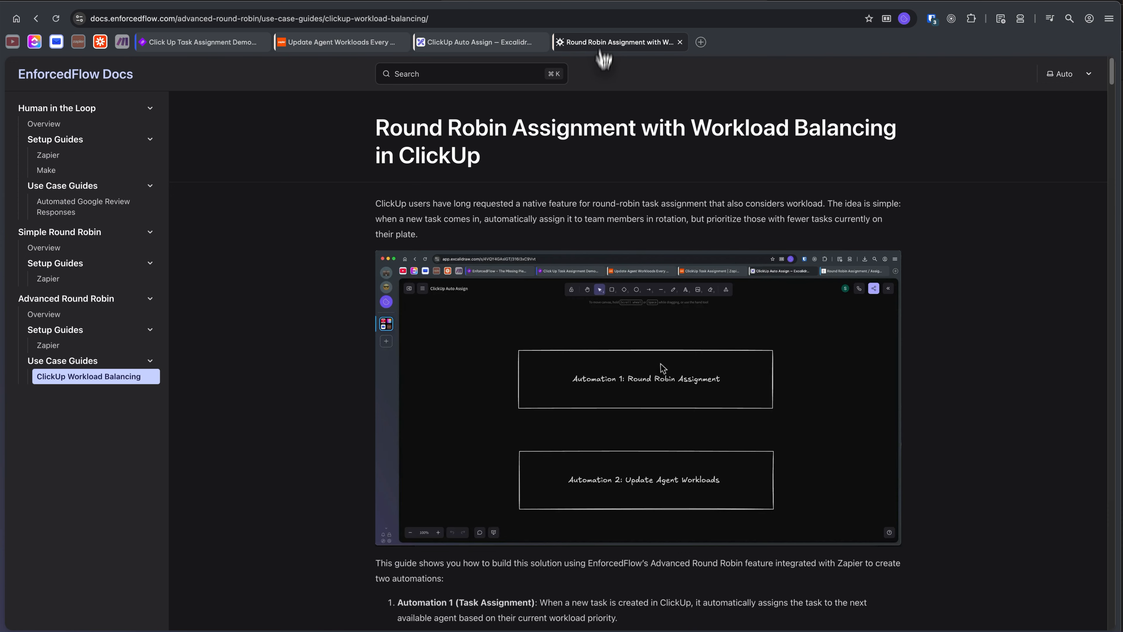
scroll(706, 319, "down", 20)
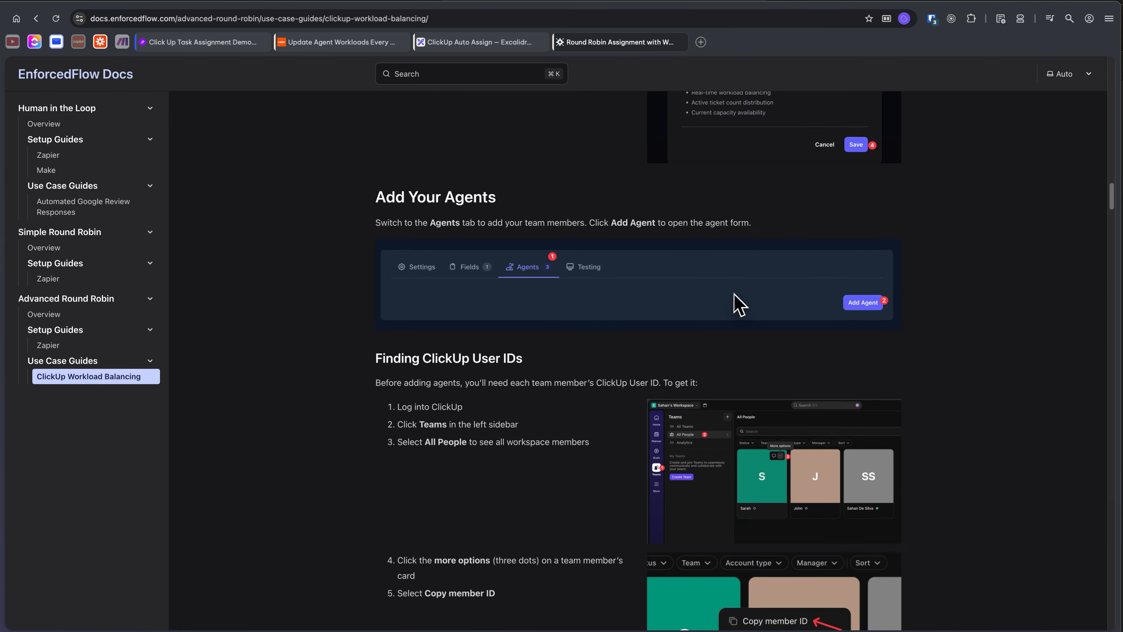
scroll(742, 306, "down", 20)
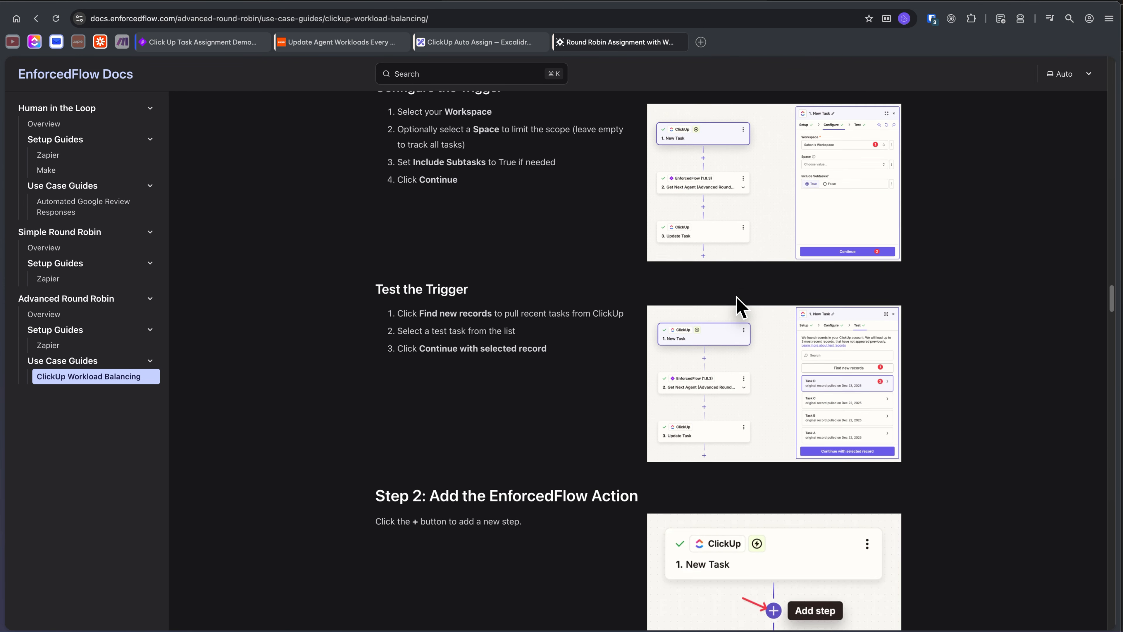
scroll(741, 306, "down", 20)
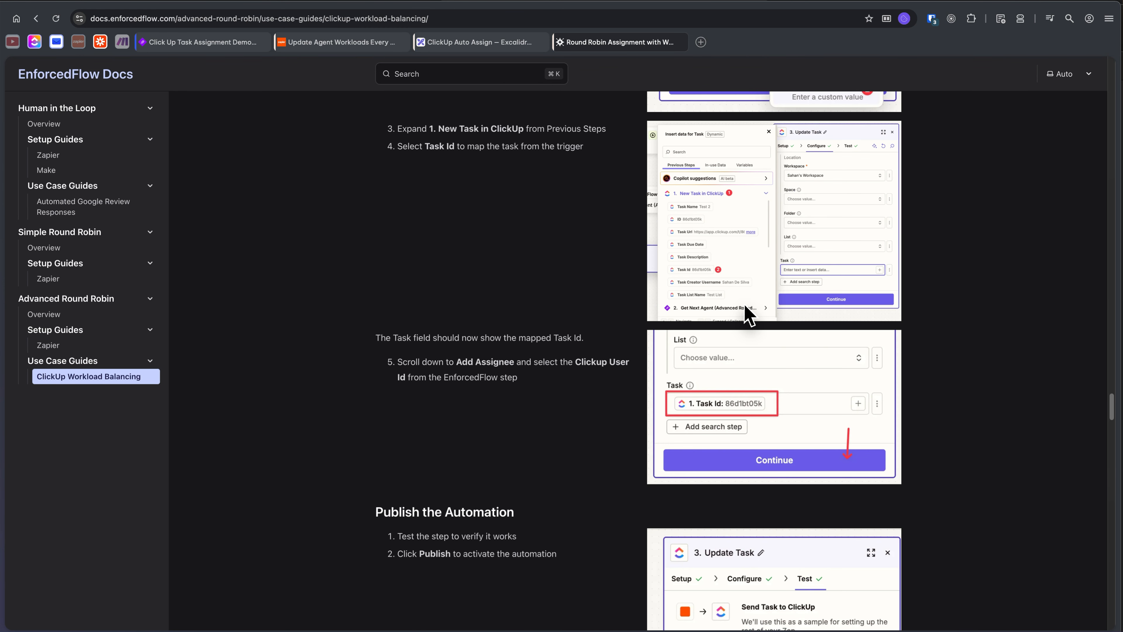
scroll(730, 310, "down", 20)
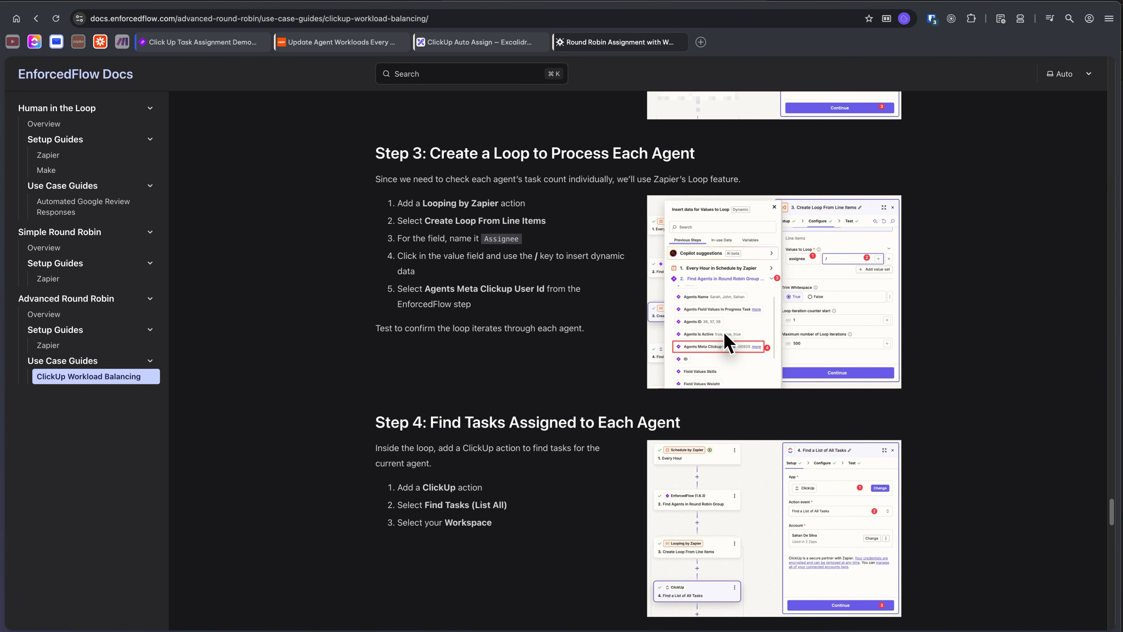
scroll(729, 343, "down", 9)
scroll(727, 339, "down", 5)
scroll(634, 268, "up", 5)
scroll(492, 347, "up", 5)
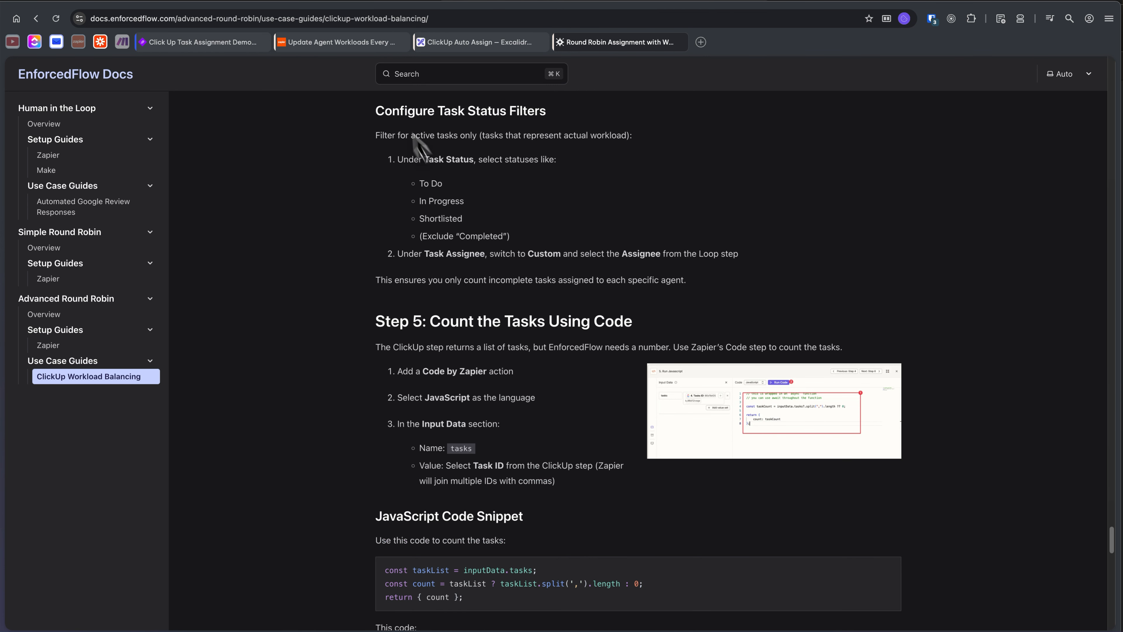
Return to the Zap and replace the sample return with const taskCount = inputData.tasks?.split(",").filter(Boolean).length ?? 0; returning count: taskCount
left_click(281, 45)
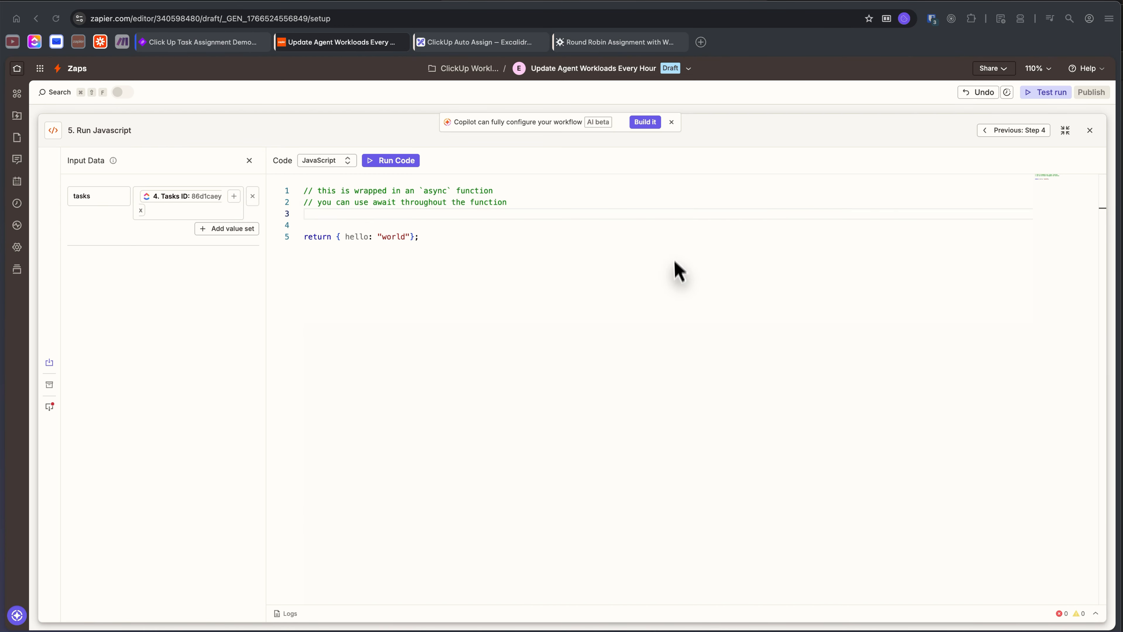
left_click(396, 203)
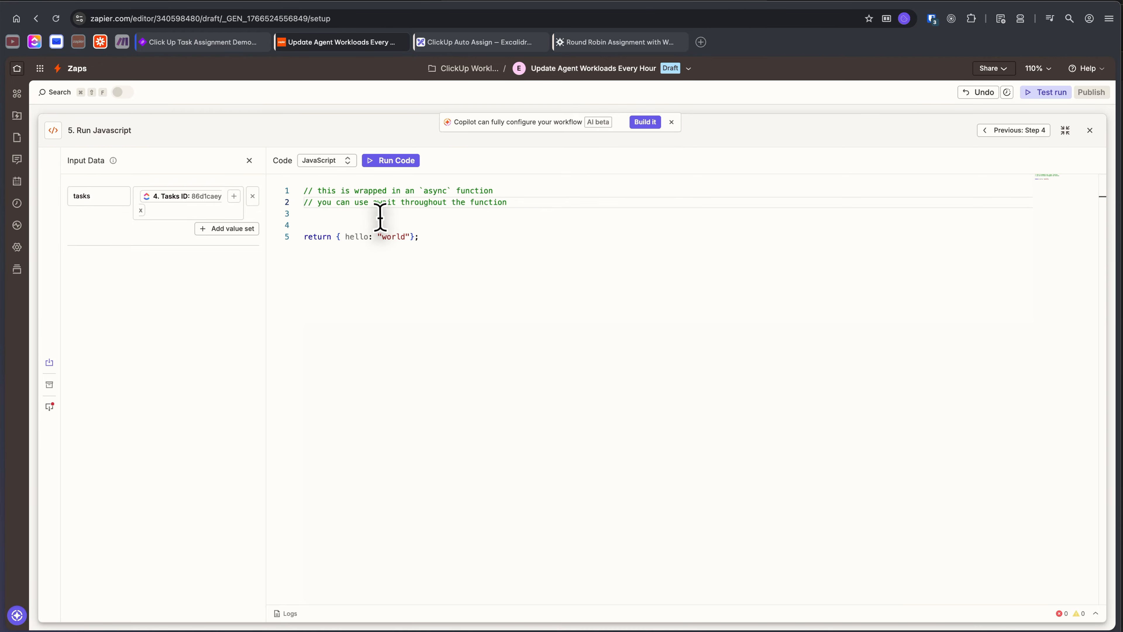
type("// this is wrapped in an `async` function // you can use await throughout the function  const taskCount = inputData.tasks?.split(\",\").filter(Boolean).length ?? 0;  return {     count: taskCount };")
triple_click(359, 317)
key("BackSpace")
key("BackSpace")
key("BackSpace")
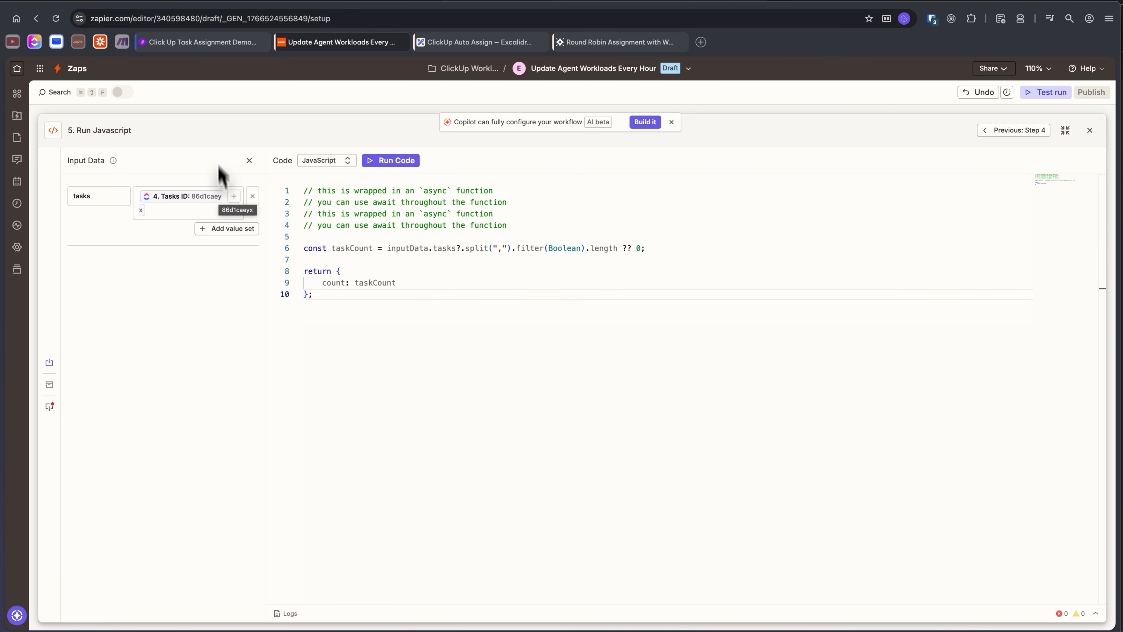
Review the task-counting code, run it and check the count value in the output data
left_click(533, 248)
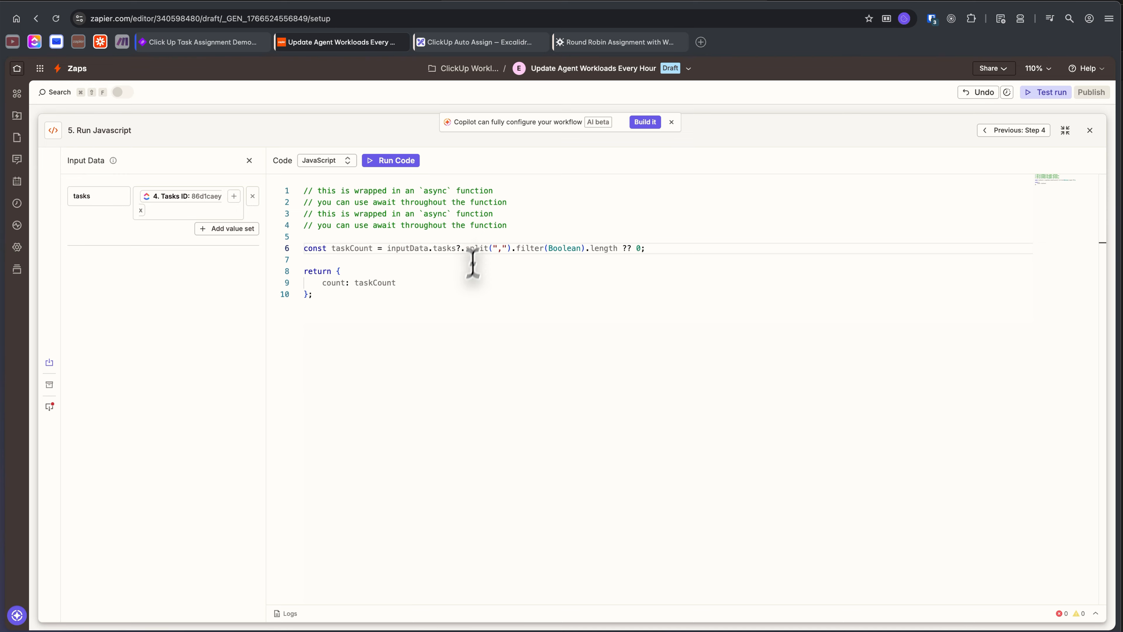
left_click_drag(376, 318, 293, 247)
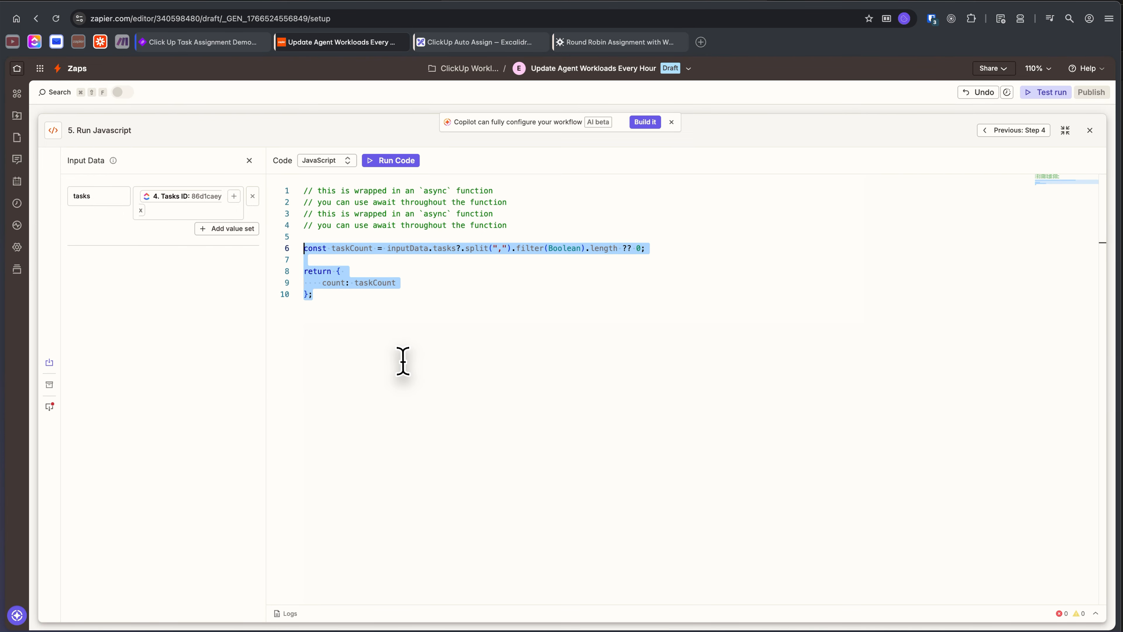
left_click_drag(481, 318, 253, 239)
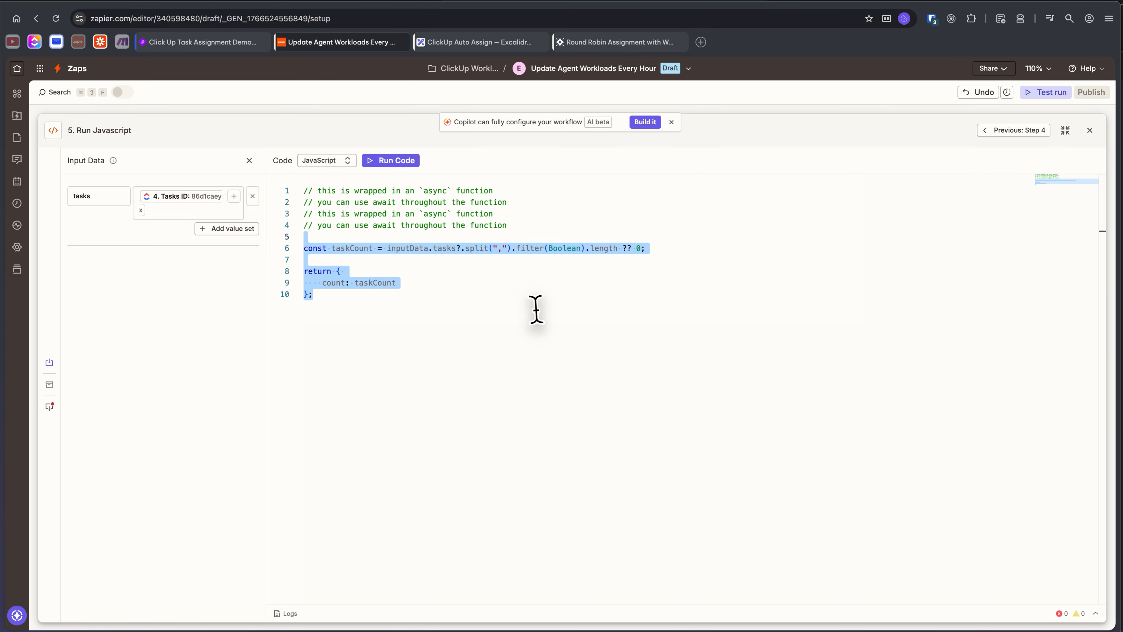
left_click(389, 161)
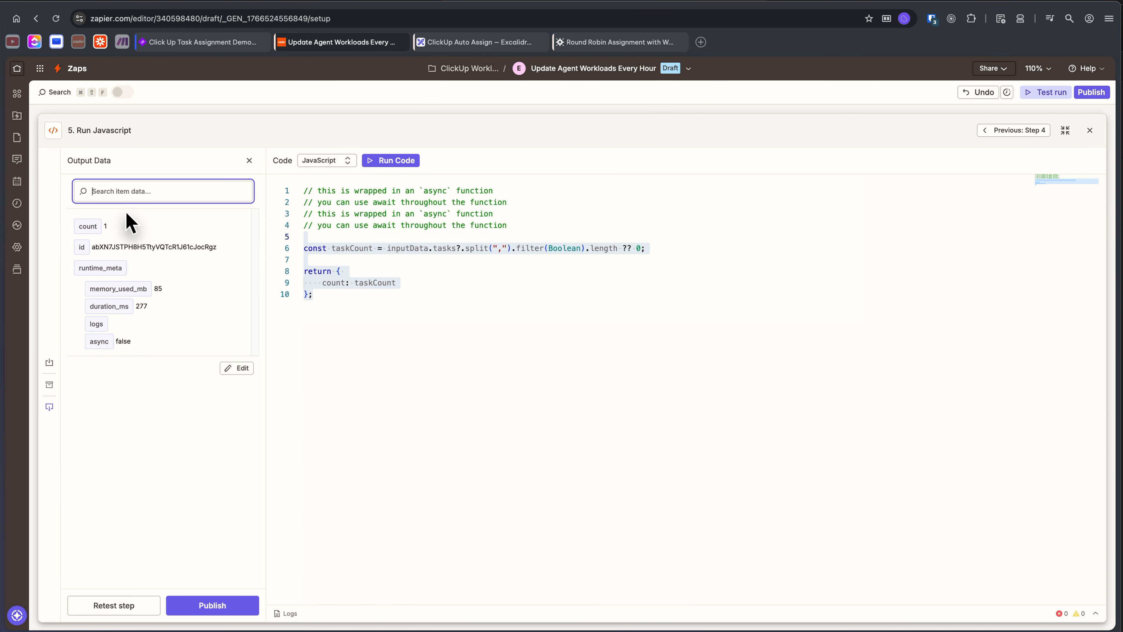
left_click_drag(111, 230, 84, 226)
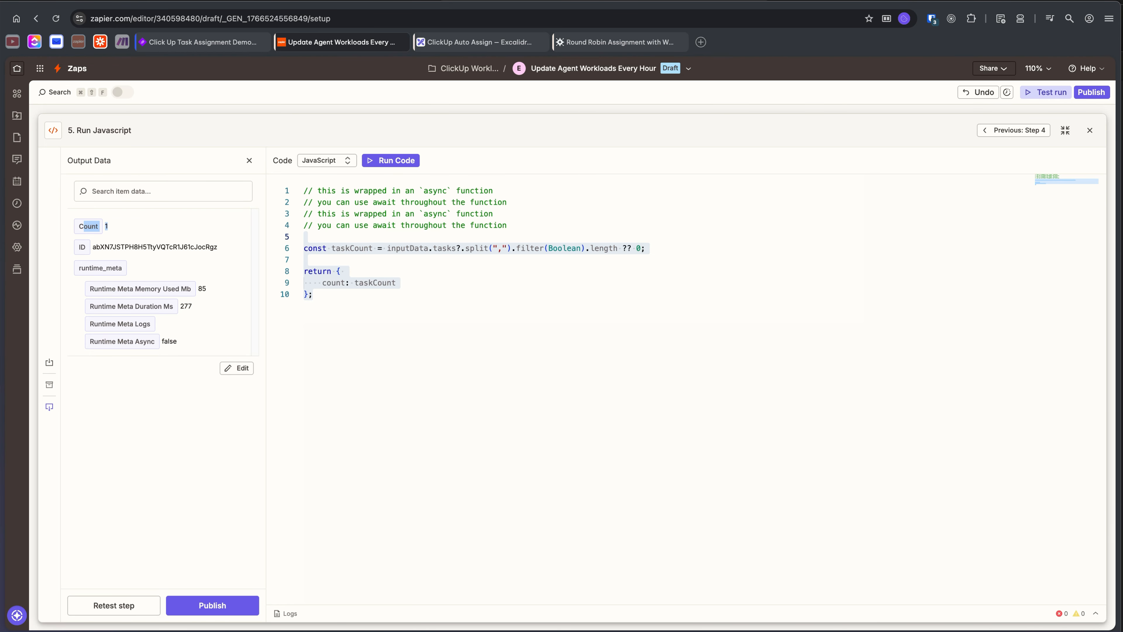
Close the code step and add an EnforcedFlow step after Run Javascript, inside the loop
left_click(1094, 136)
scroll(561, 504, "down", 3)
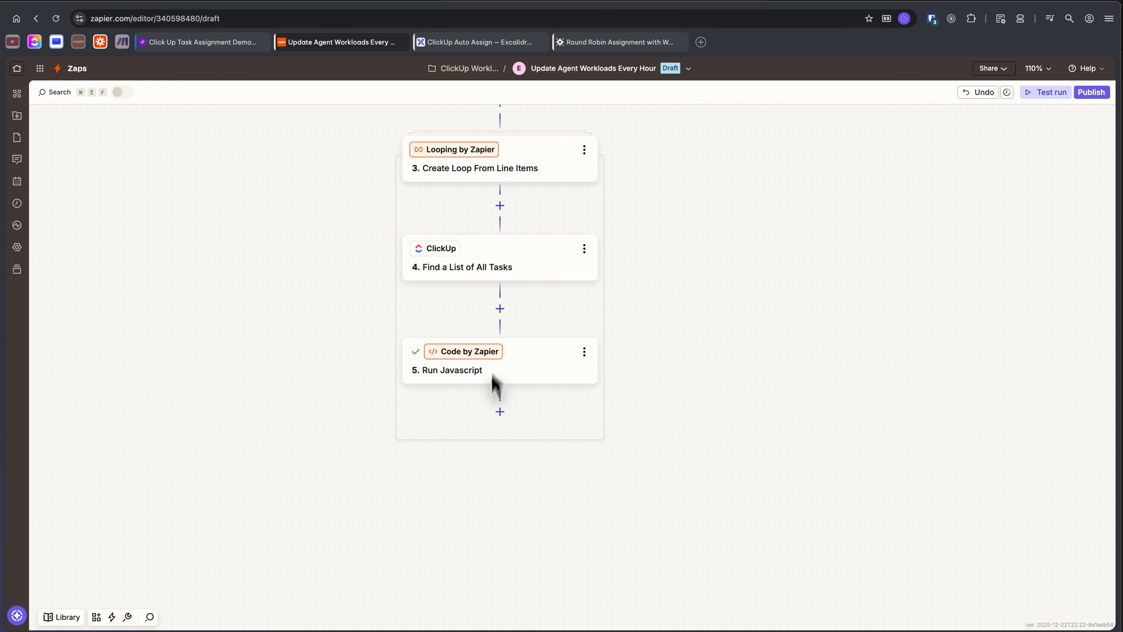
left_click(499, 411)
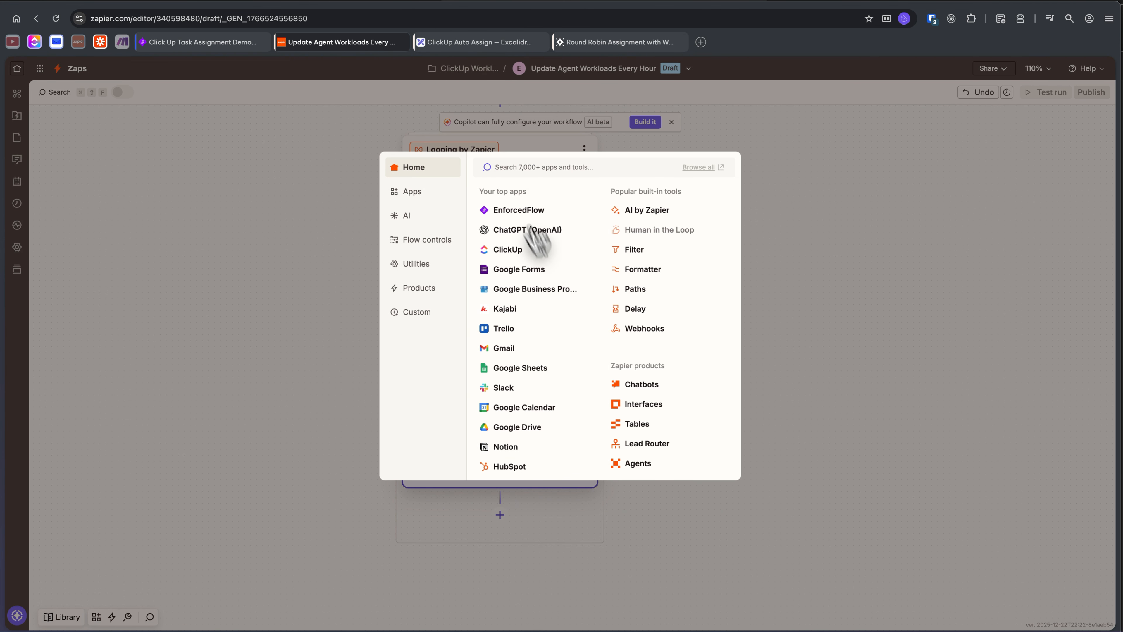
type("enforcedfl")
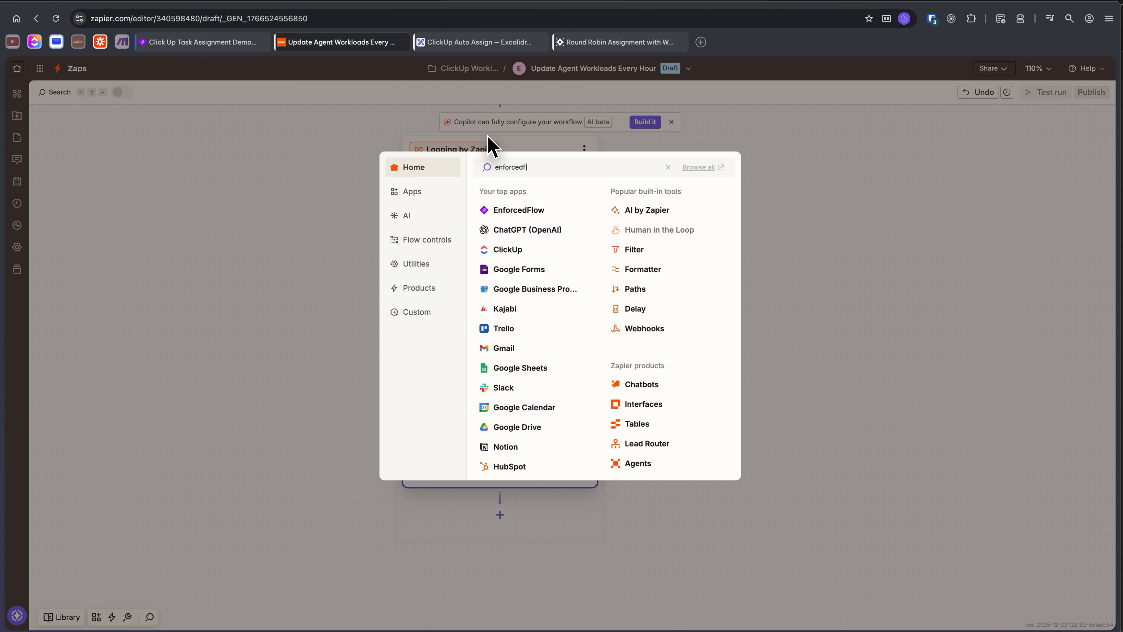
type("ow")
left_click(543, 196)
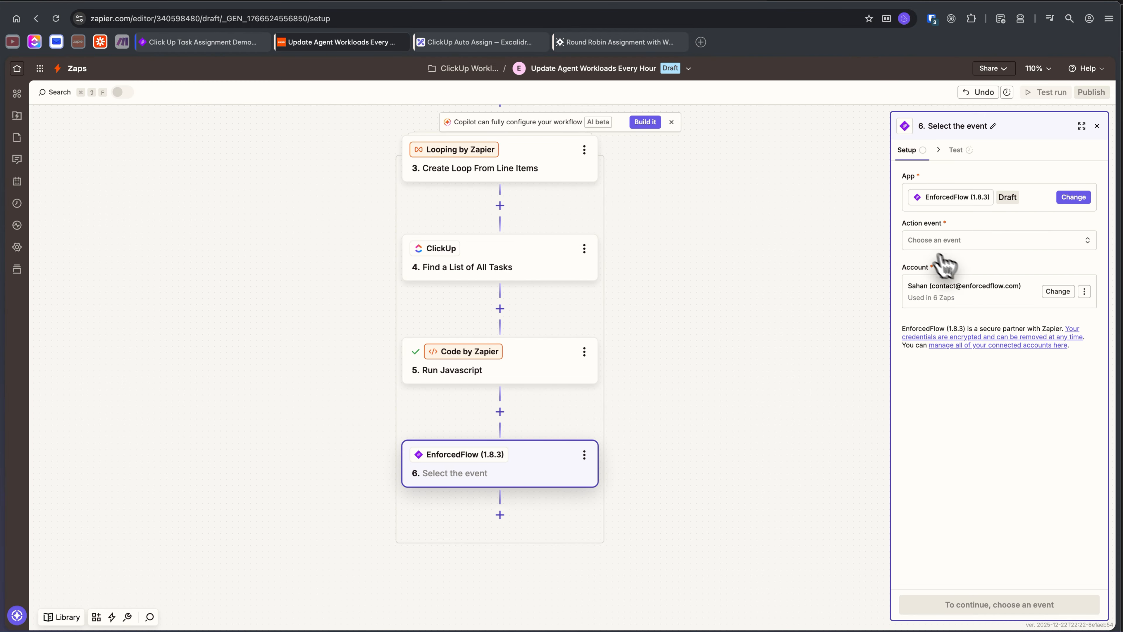
Set the new step's event to Add/Update Agent (Advanced Round Robin) and its group to Click Up Task Assignment Demo
left_click(965, 244)
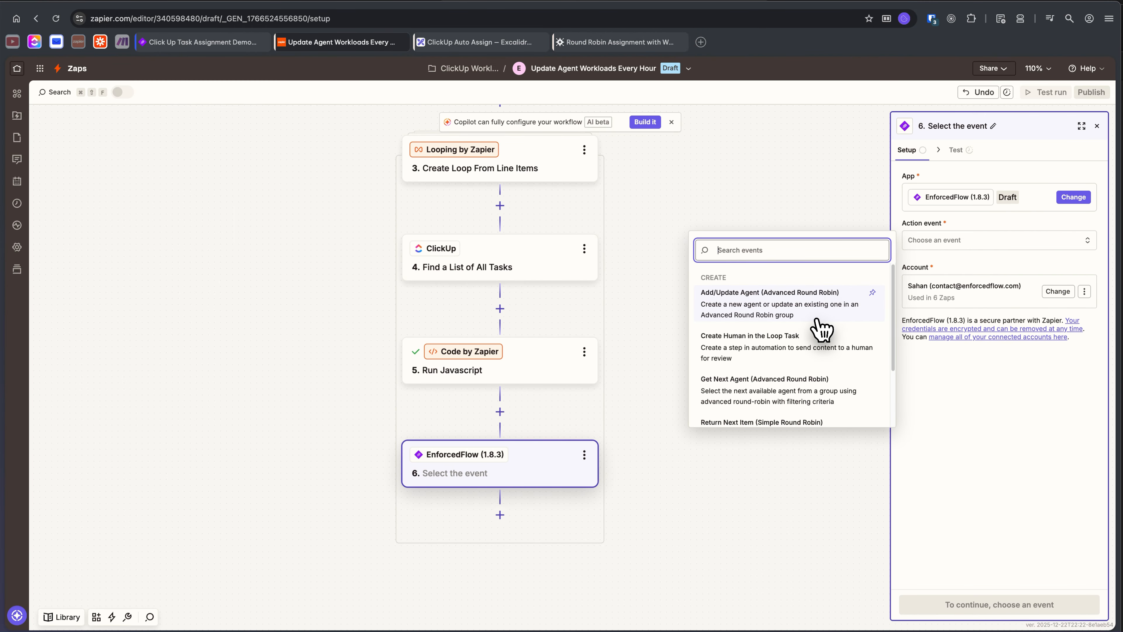
scroll(822, 327, "down", 1)
scroll(778, 310, "down", 1)
scroll(770, 319, "up", 2)
left_click(741, 311)
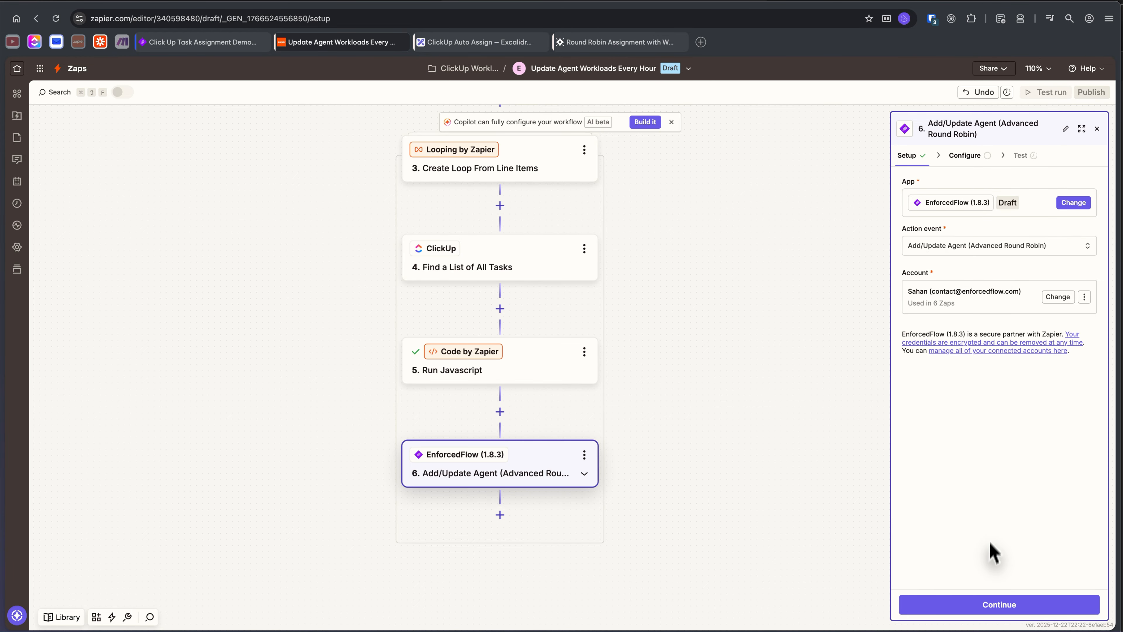
left_click(998, 606)
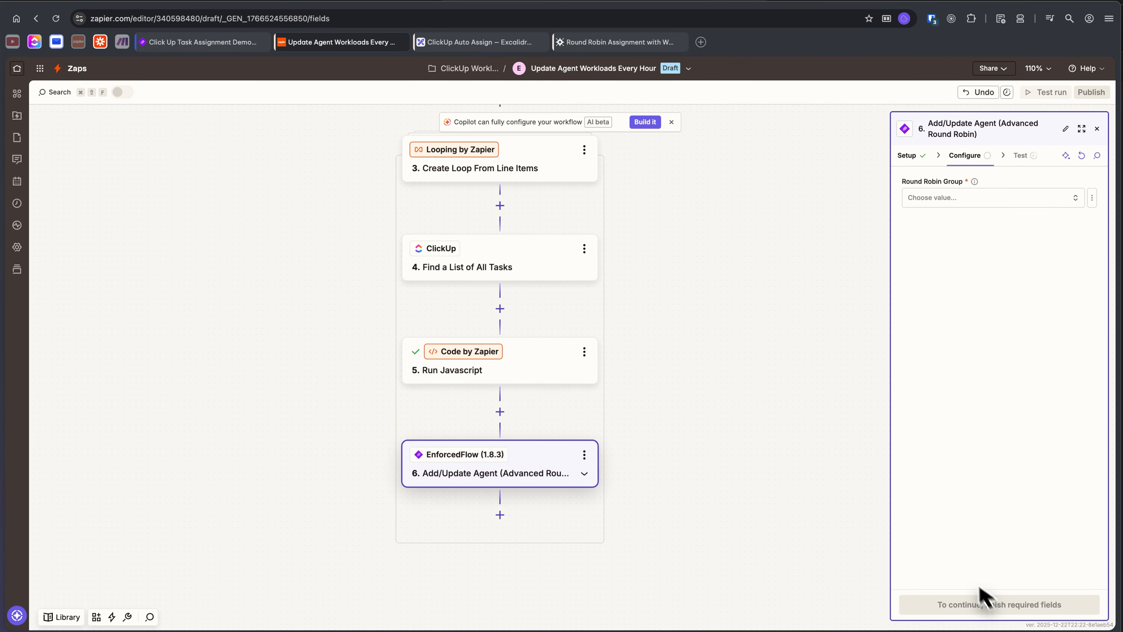
left_click(943, 197)
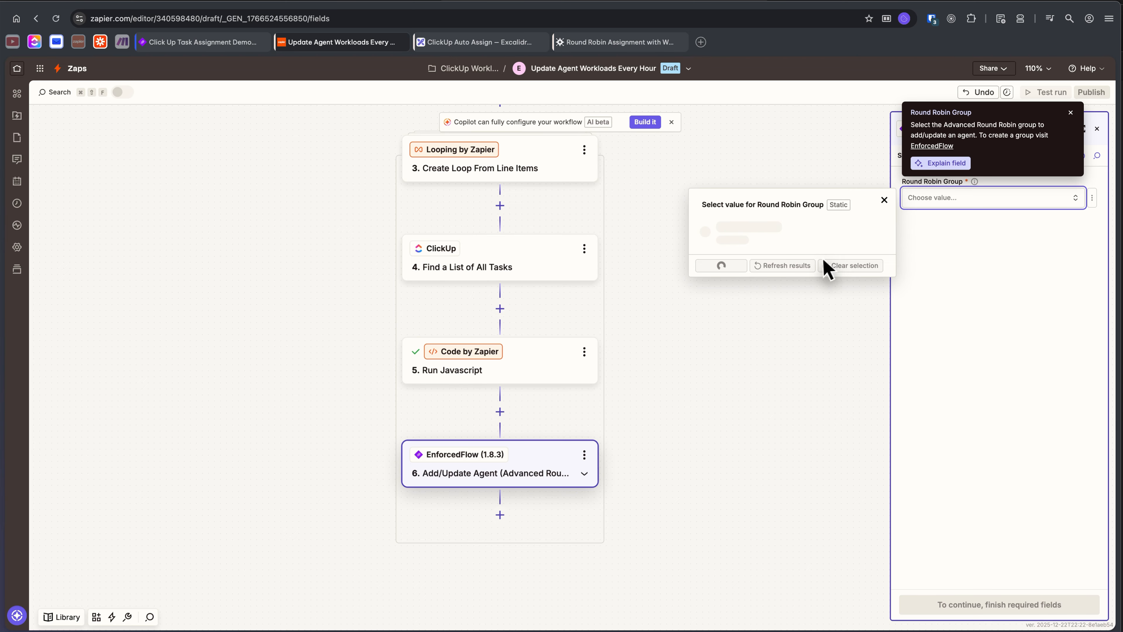
left_click(741, 258)
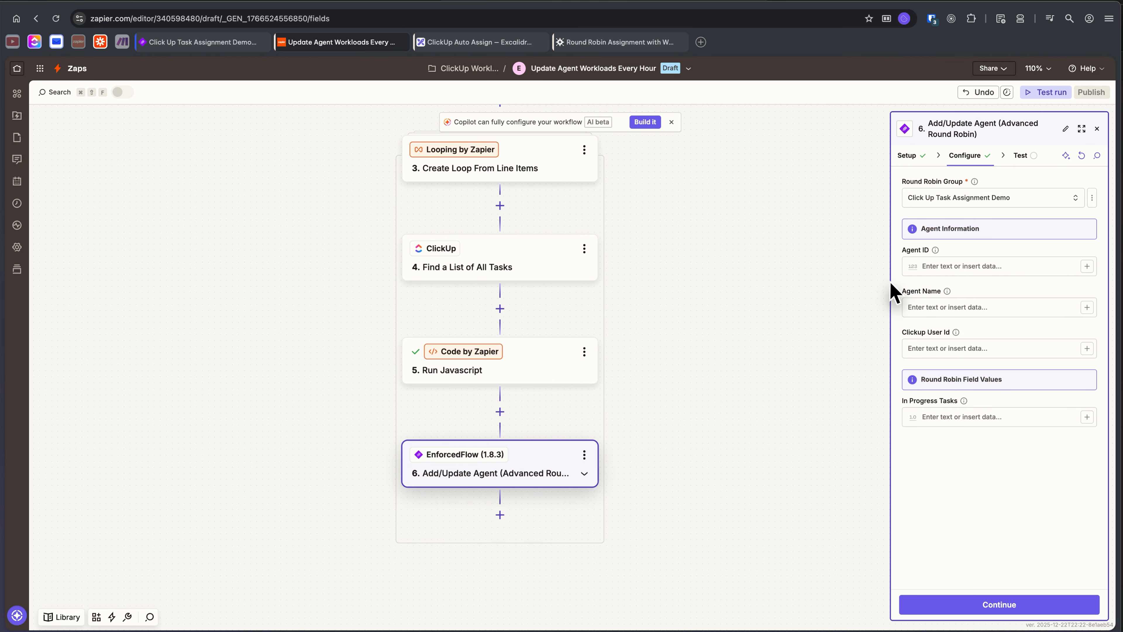
Map the Clickup User Id field to the Assignee value from the Create Loop From Line Items step
left_click(942, 351)
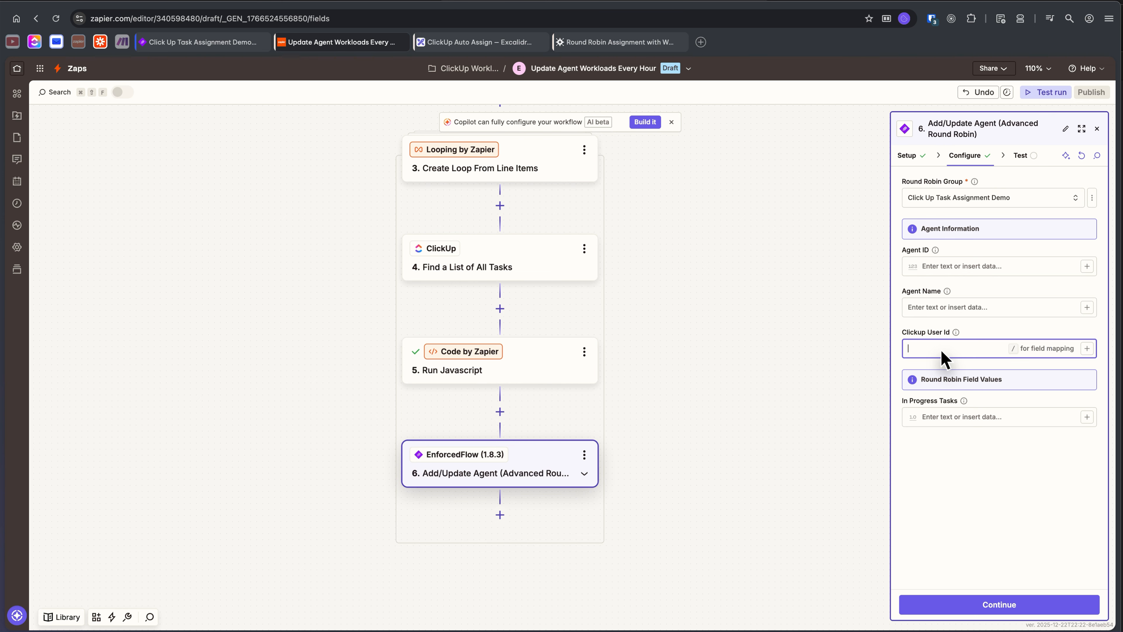
type("/")
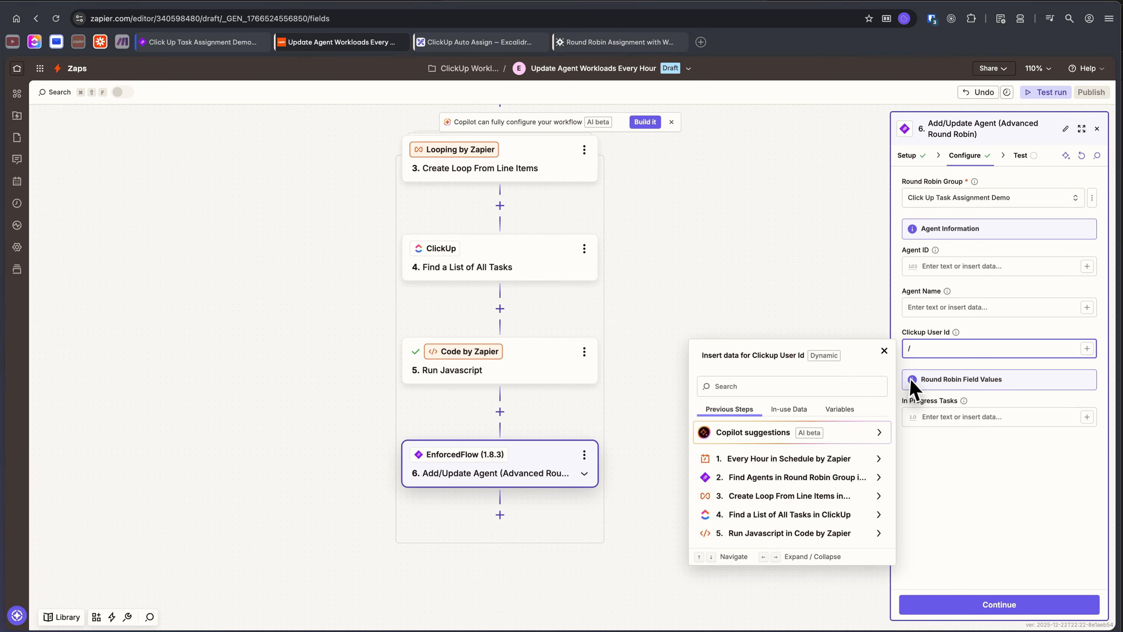
key("BackSpace")
left_click(1087, 349)
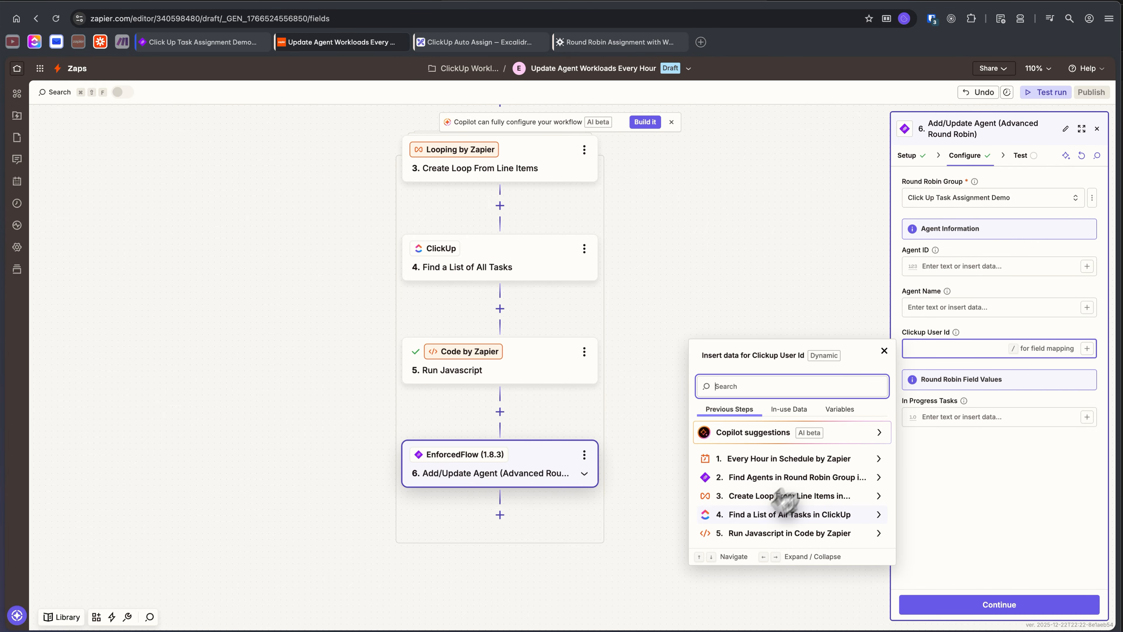
left_click(750, 497)
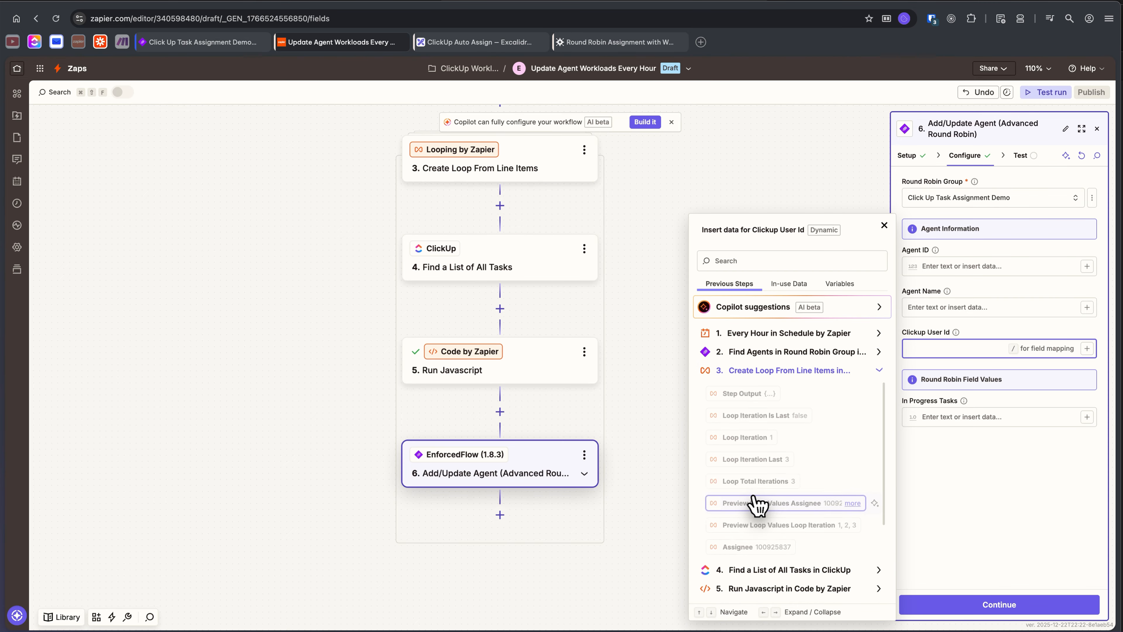
scroll(752, 505, "down", 1)
left_click(785, 508)
Map the In Progress Tasks field to the Count value from the Run Javascript step
left_click(996, 500)
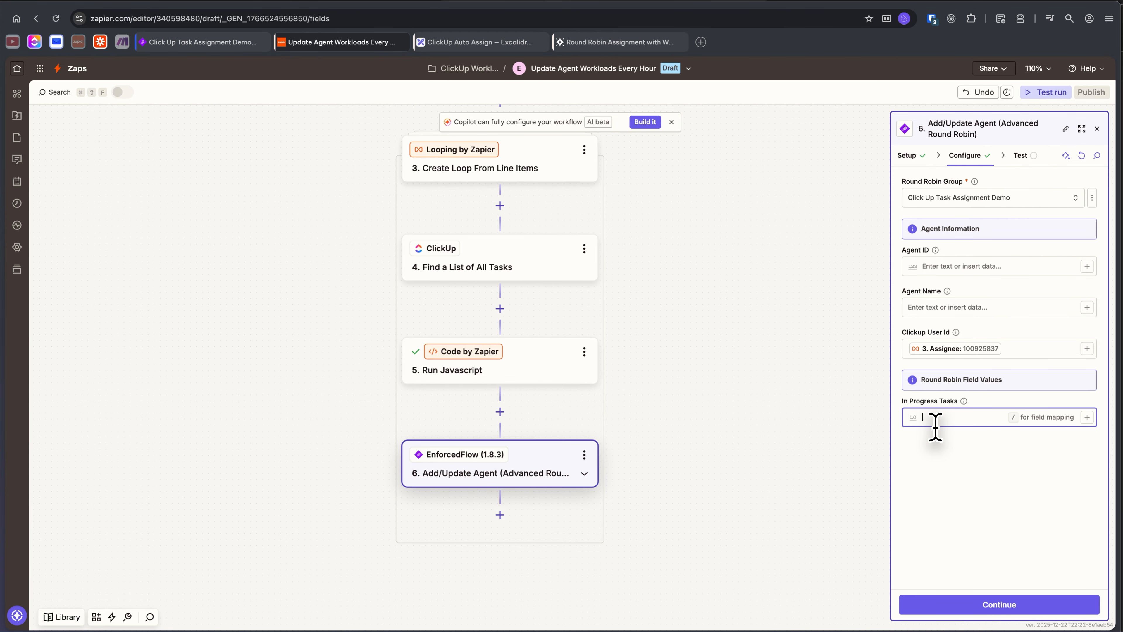
type("/")
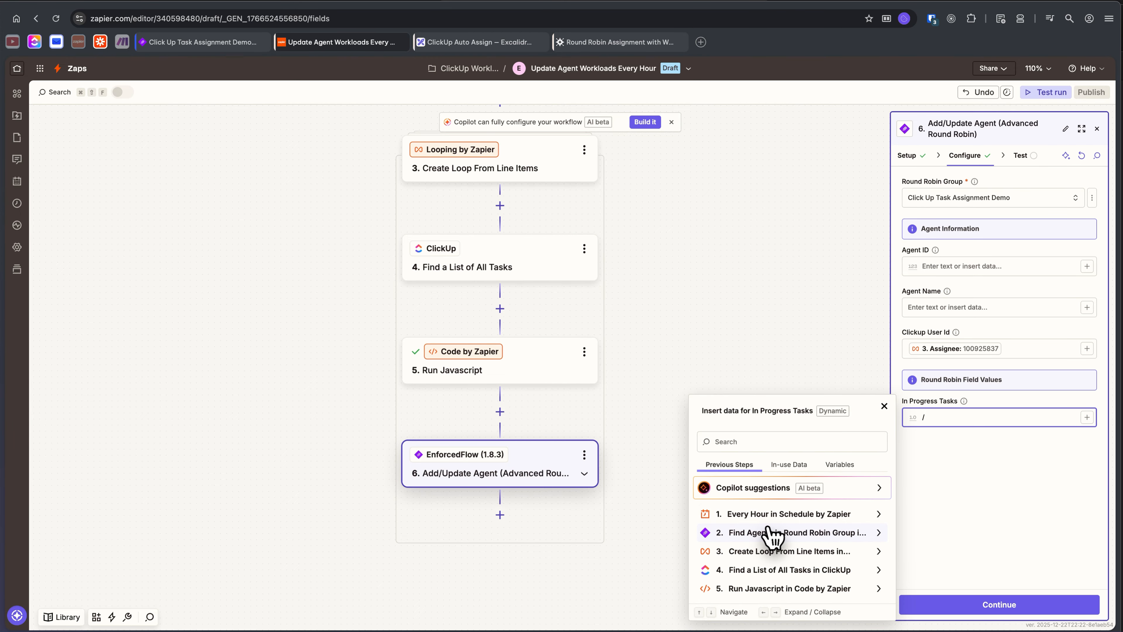
left_click(757, 589)
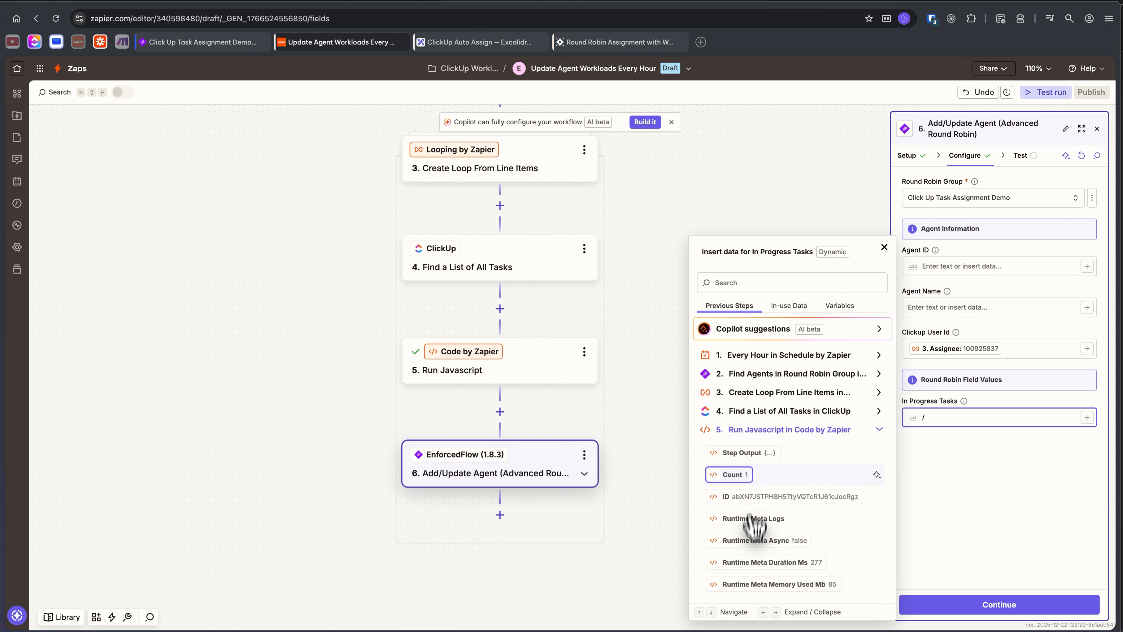
left_click(747, 475)
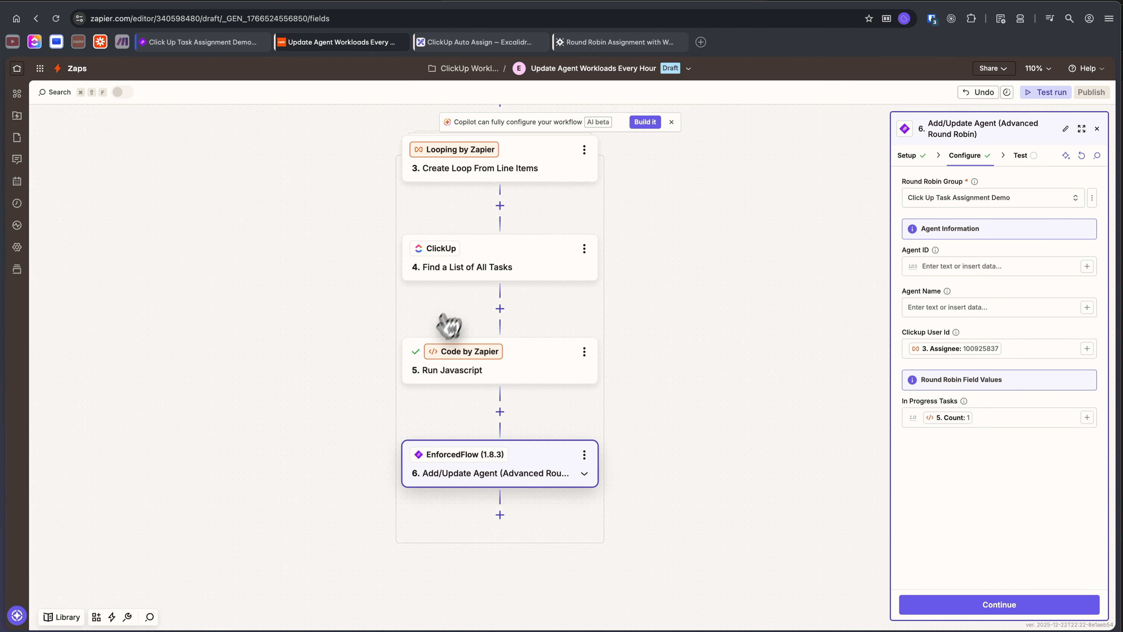
Review the loop's steps, finish configuring the Add/Update Agent step and test it
scroll(333, 279, "up", 3)
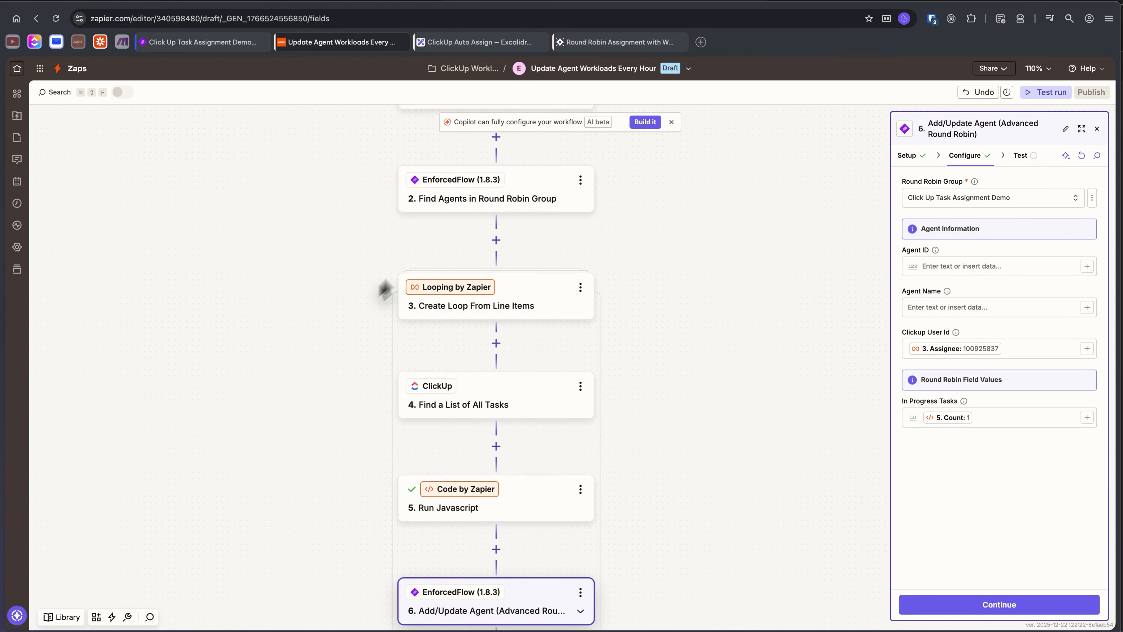
scroll(634, 152, "down", 3)
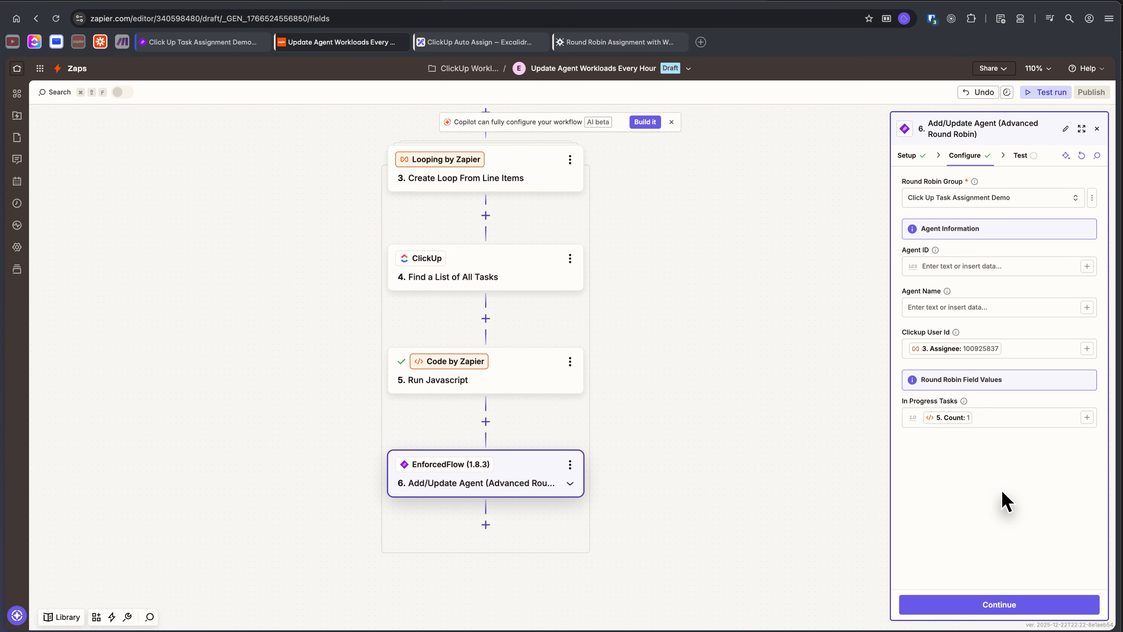
left_click(993, 605)
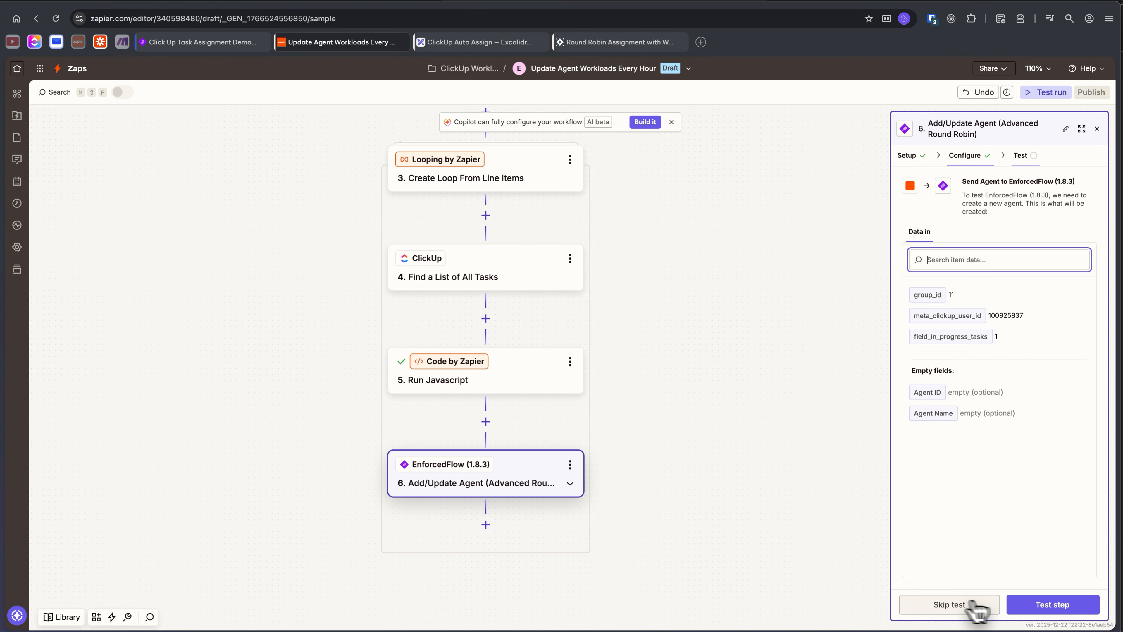
left_click(1035, 604)
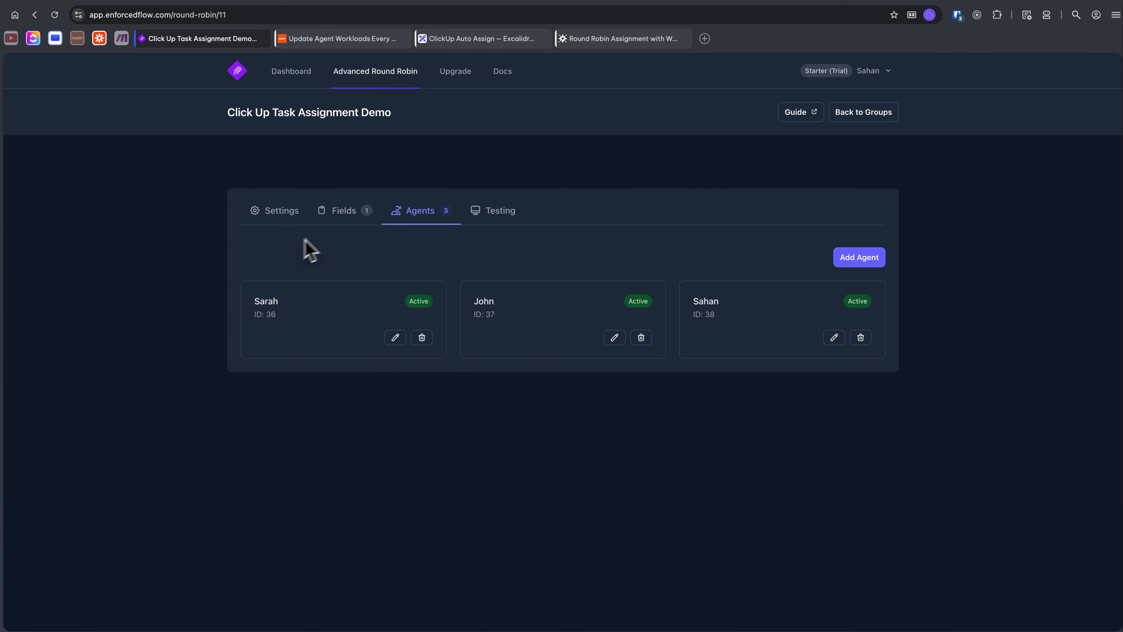
In the EnforcedFlow group, check the In Progress Tasks weight of each of the three agents without changing anything
left_click(395, 338)
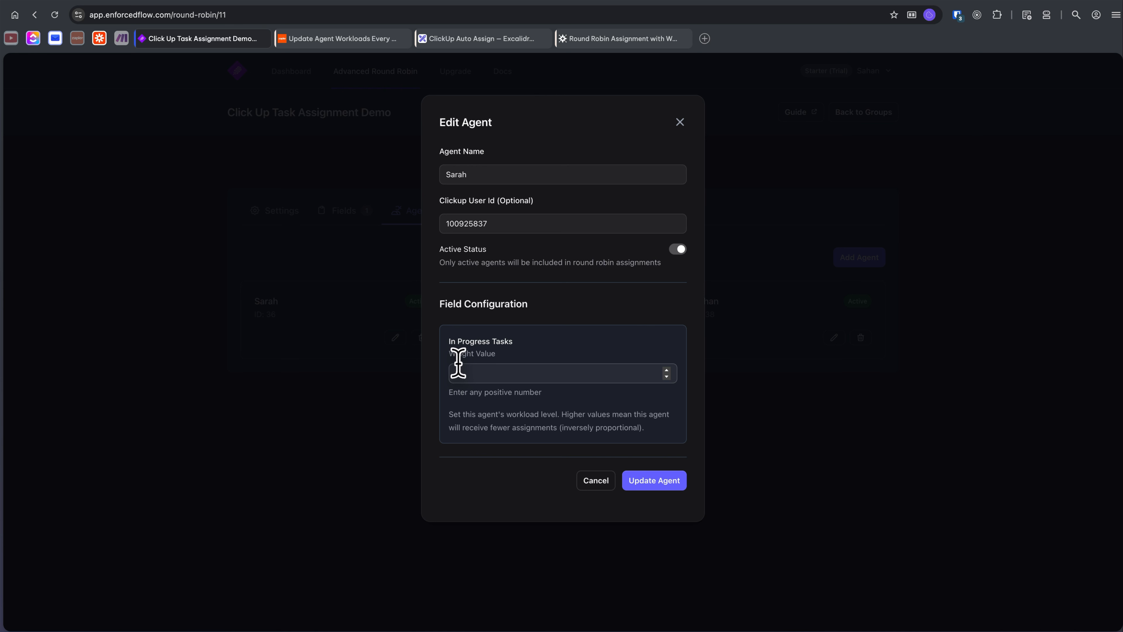
left_click(592, 483)
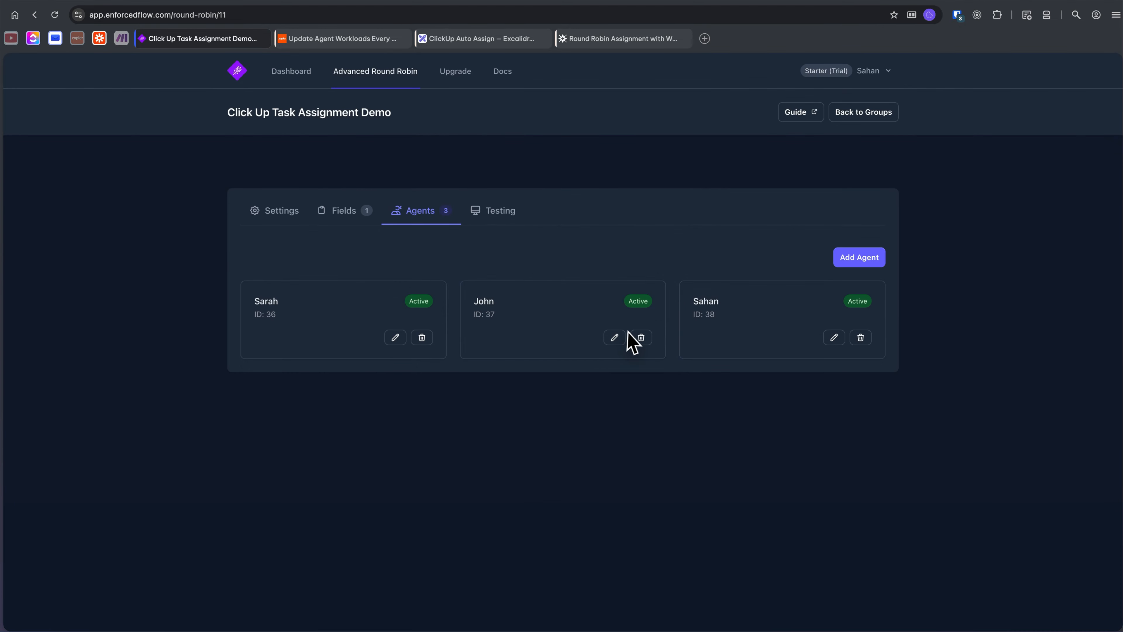
left_click(616, 337)
left_click(597, 480)
left_click(834, 338)
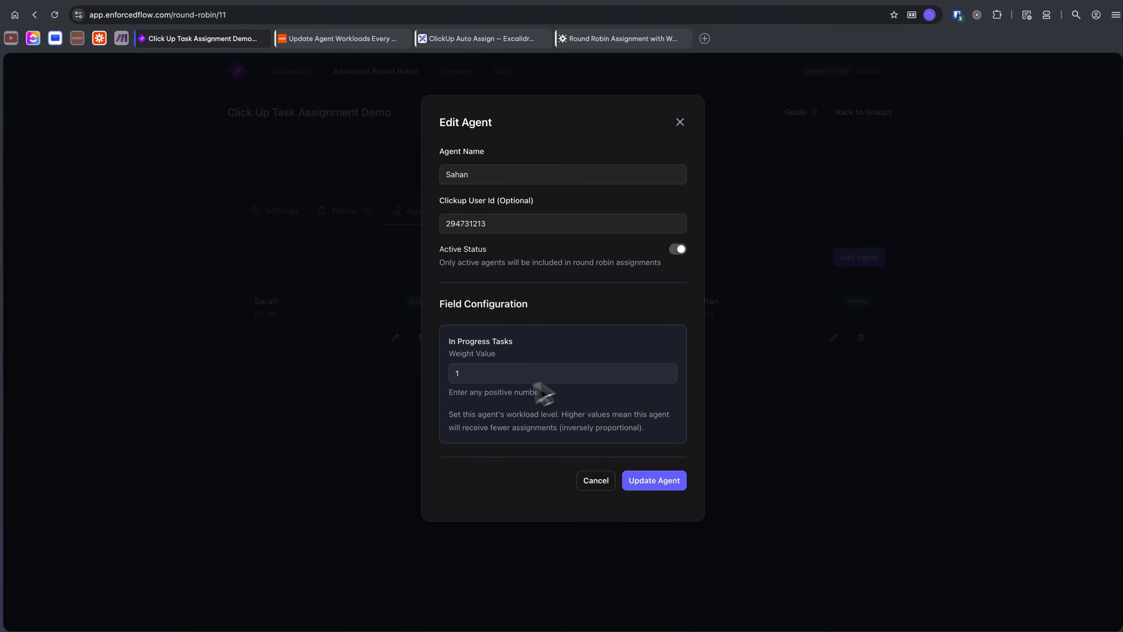
left_click(592, 481)
Switch to the ClickUp Test List board and assign the shortlisted Test task 4 to the first round robin agent
left_click(34, 39)
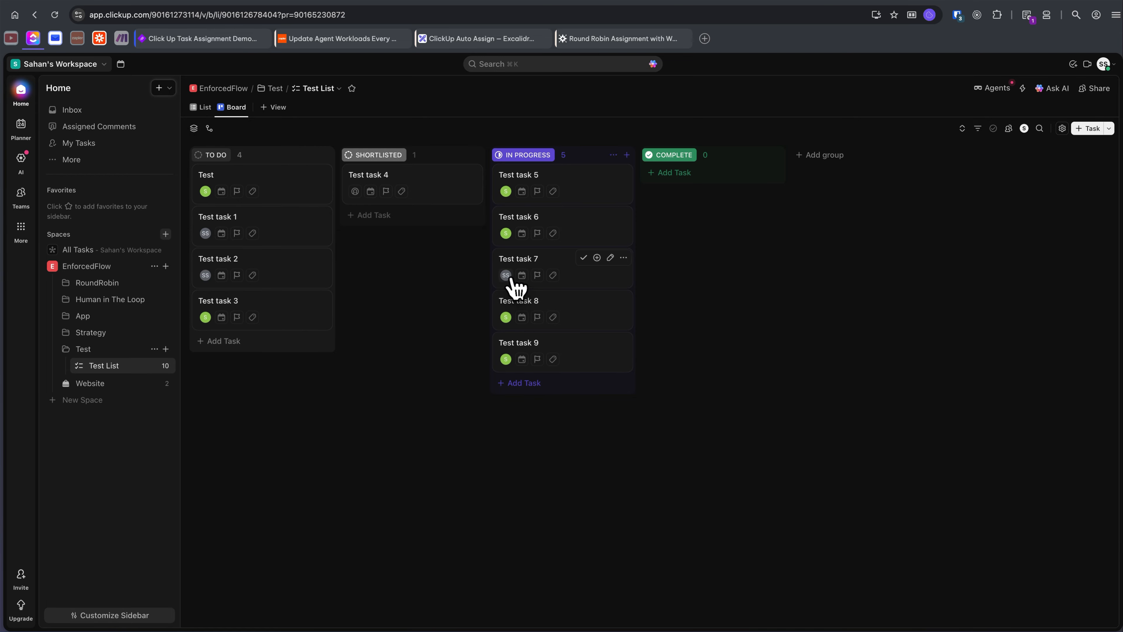
left_click(356, 192)
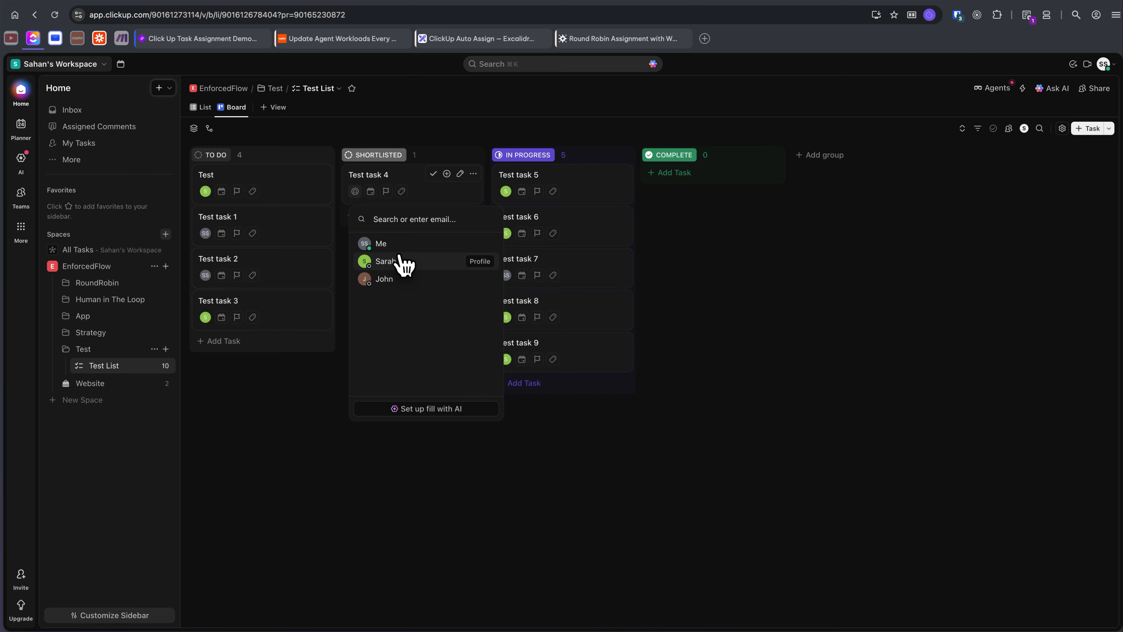
left_click(404, 266)
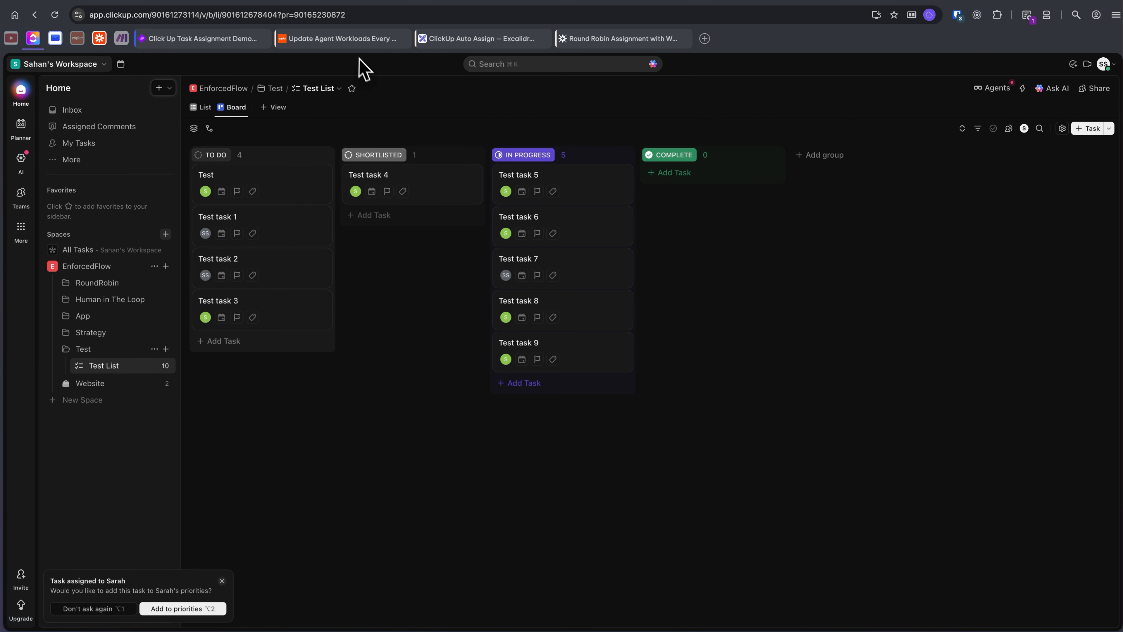
Switch to Zapier, open the Update Agent Workloads Every Hour Zap for editing and test run the whole Zap with record Hour A
left_click(359, 40)
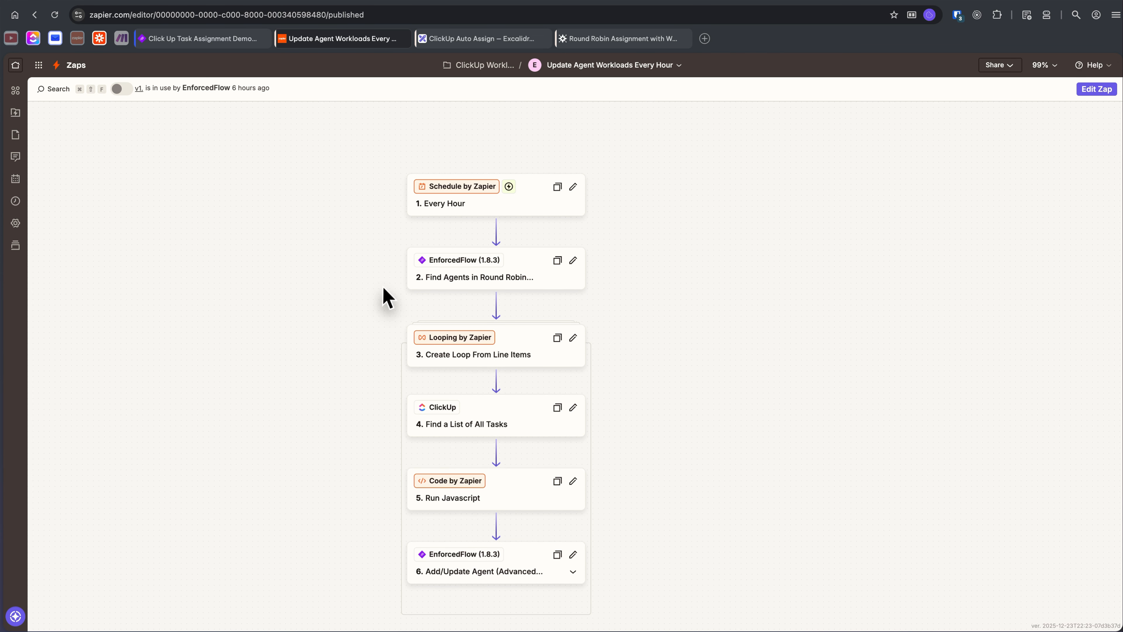
left_click(1096, 91)
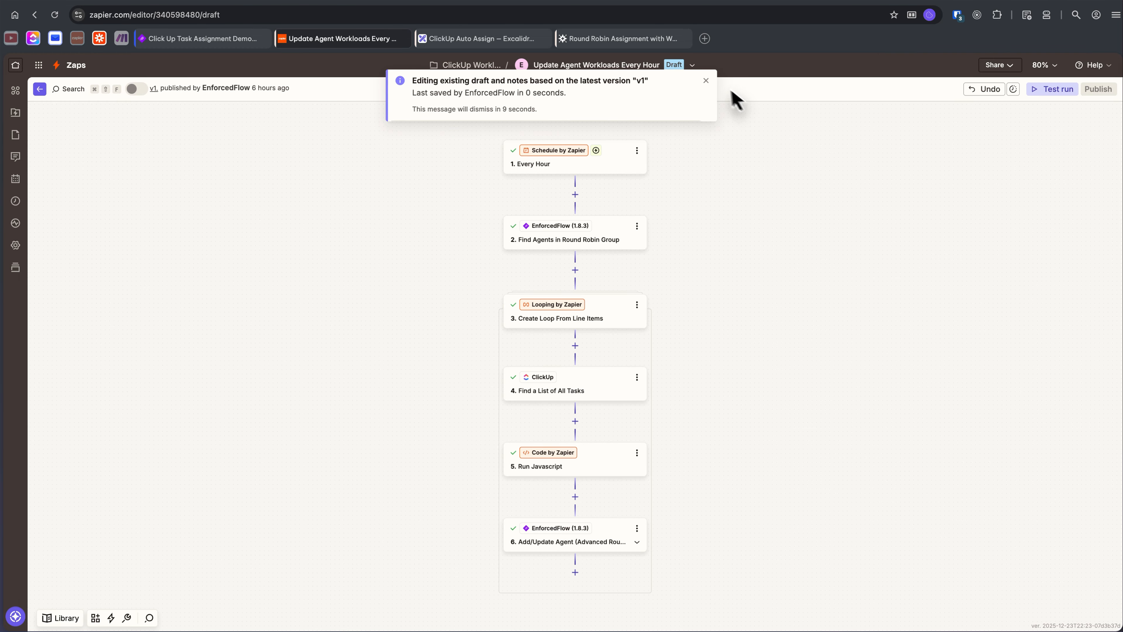
left_click(706, 81)
left_click(1051, 90)
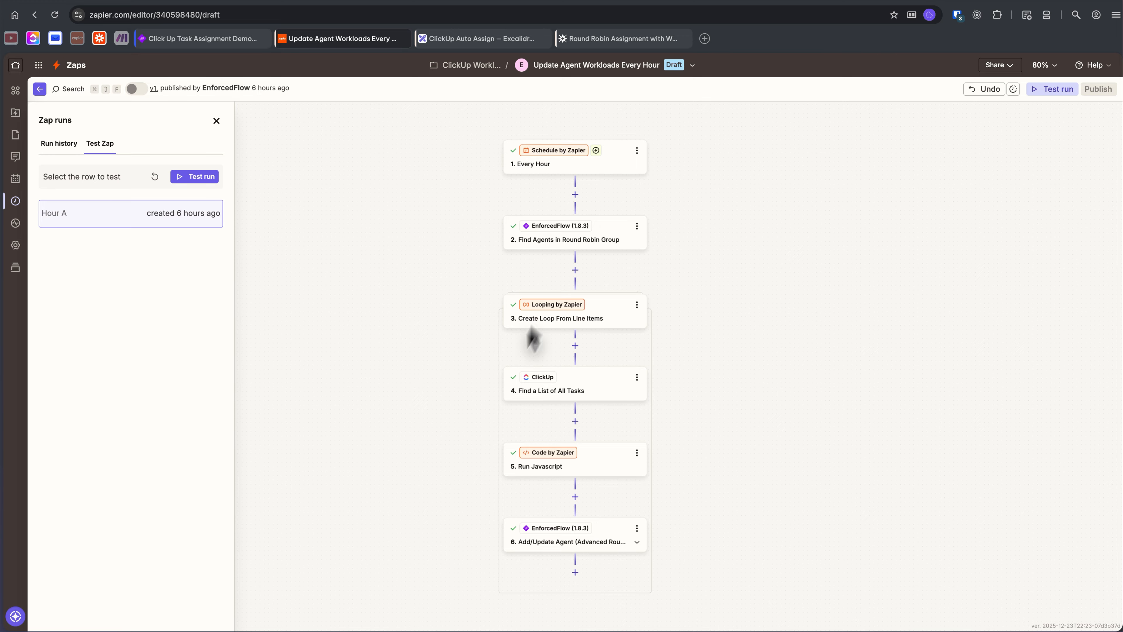
left_click(219, 40)
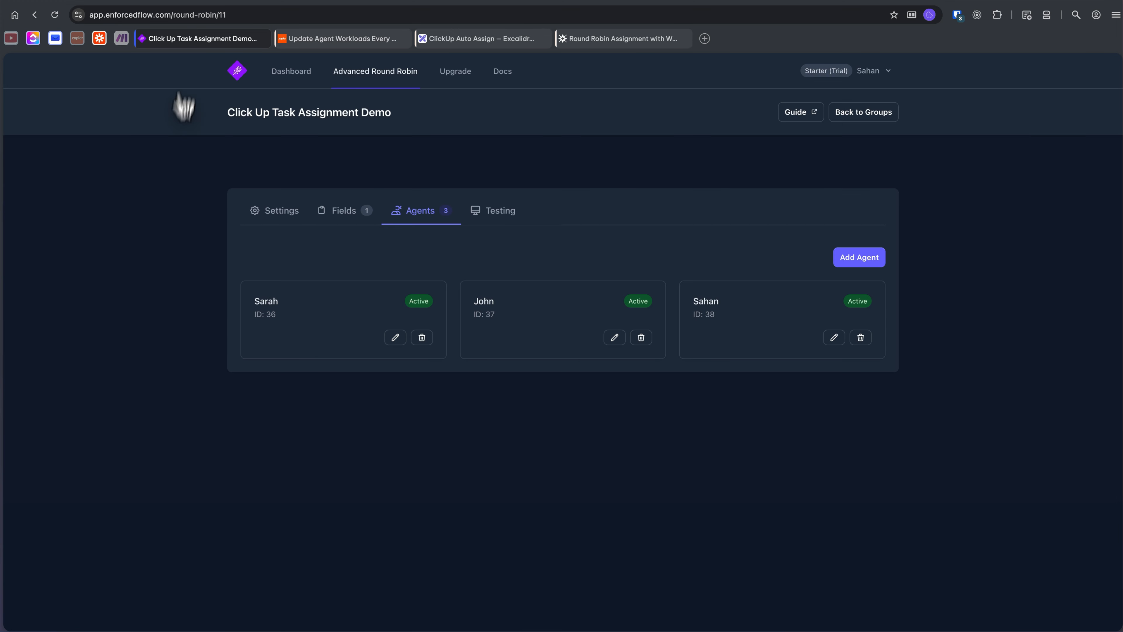
left_click(344, 41)
left_click(204, 177)
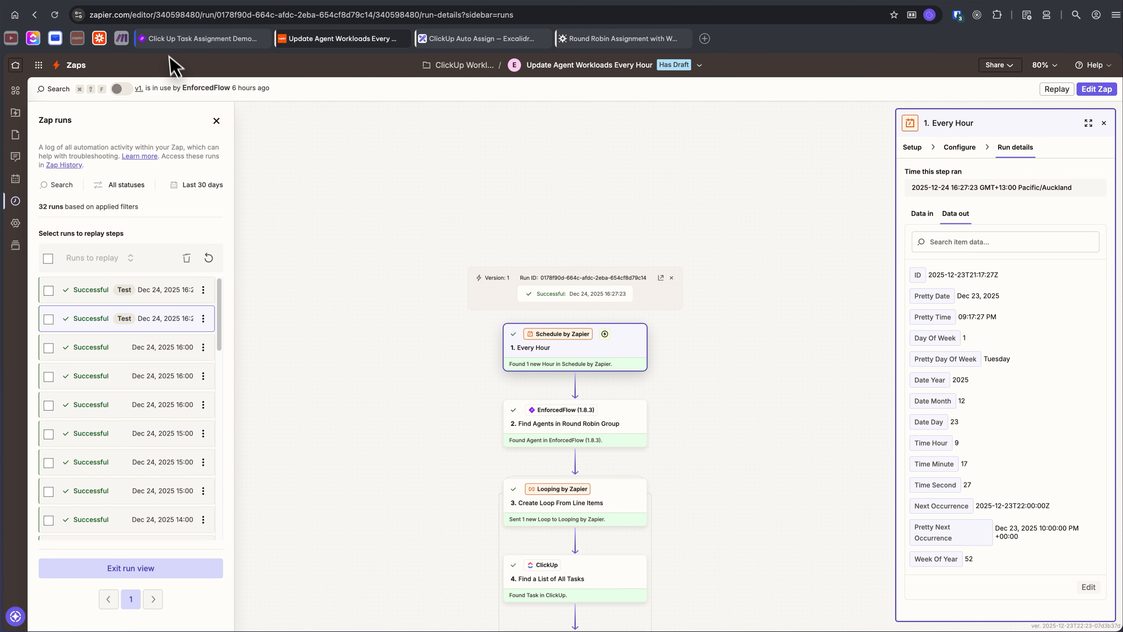
Return to the EnforcedFlow group's agents and check the first agent's In Progress Tasks weight
left_click(178, 44)
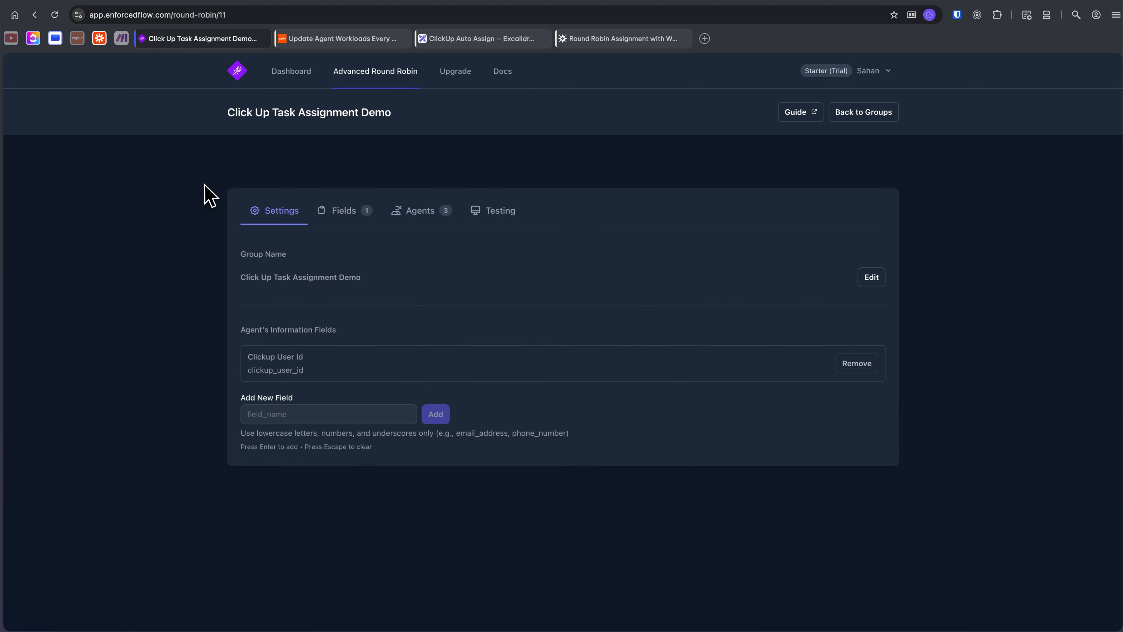
left_click(438, 212)
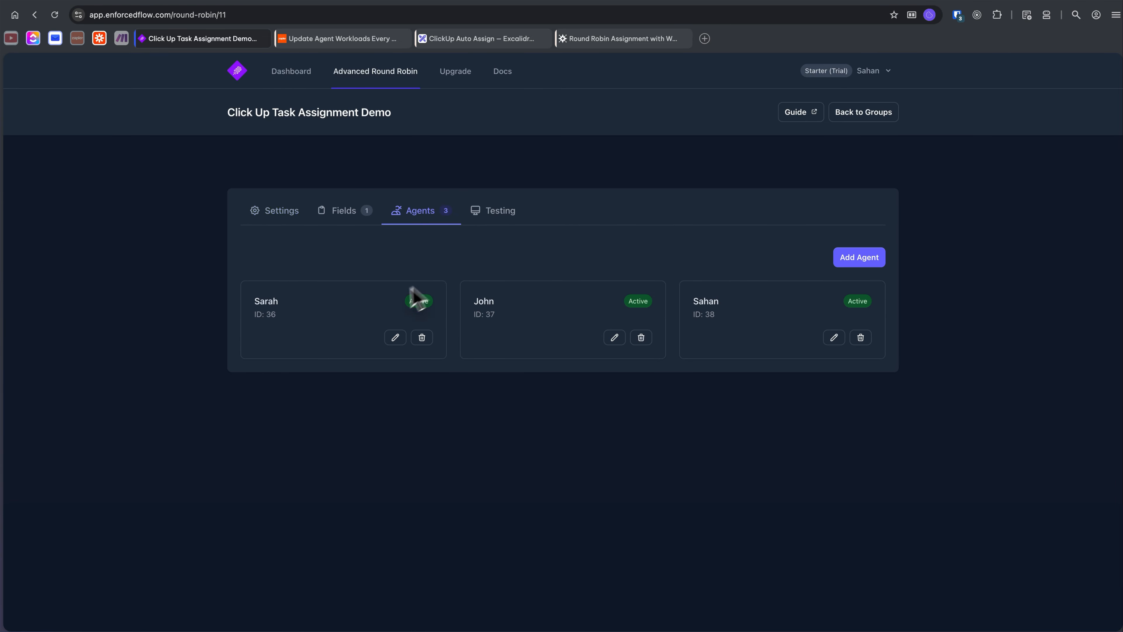
left_click(393, 339)
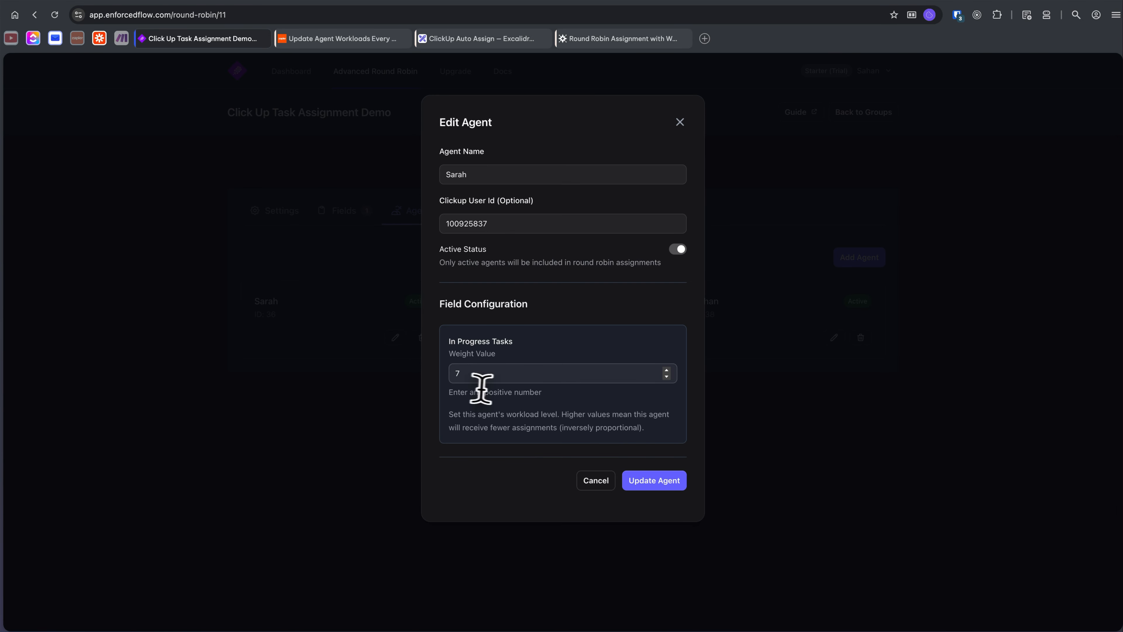
Check the second and third agents' In Progress Tasks weights and the group's test assignment distribution without changing anything
left_click(596, 484)
left_click(615, 338)
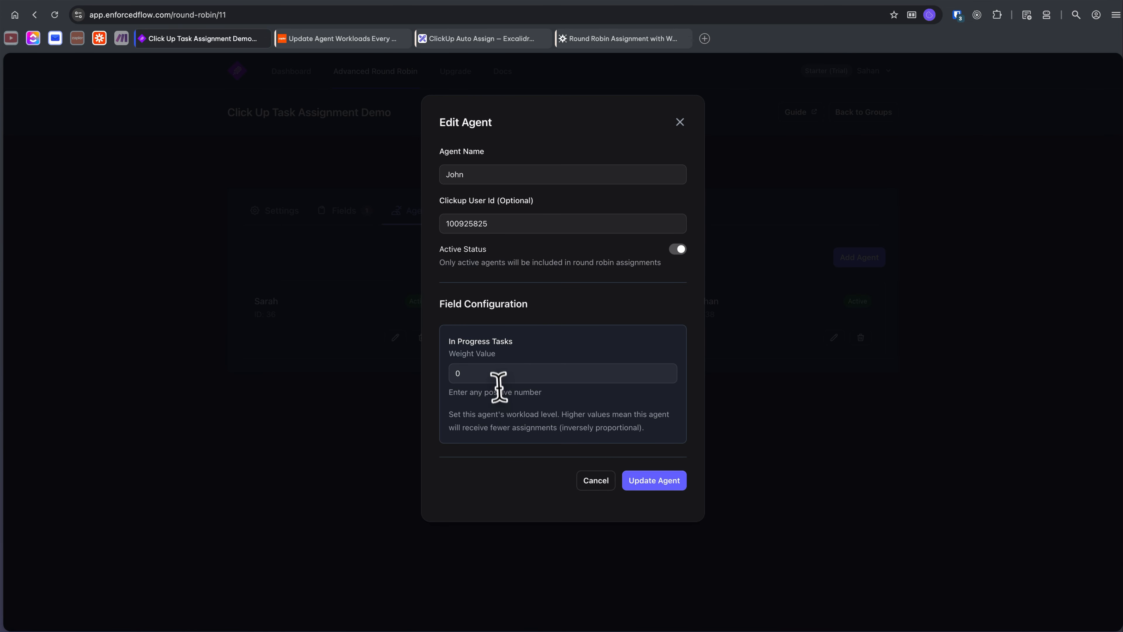
left_click(593, 483)
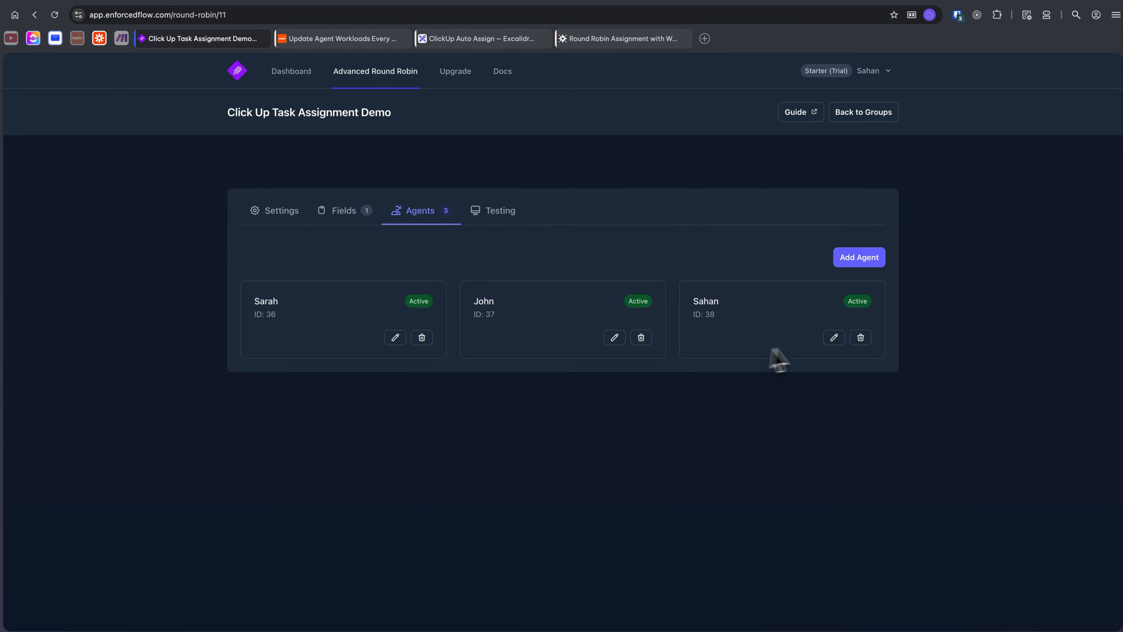
left_click(834, 338)
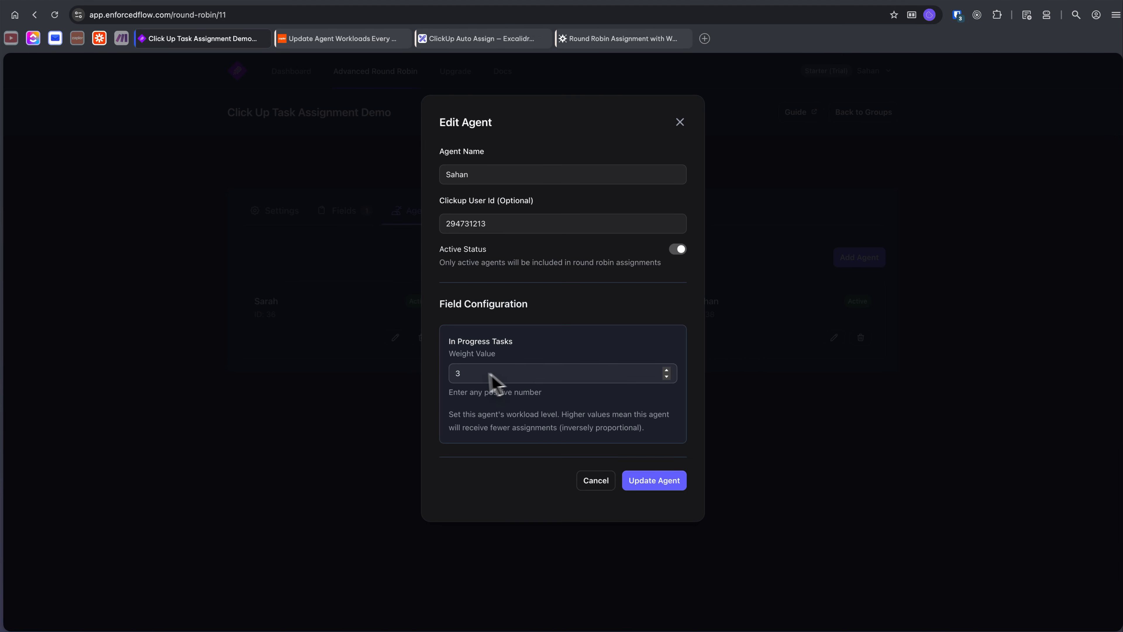
left_click(593, 482)
left_click(491, 221)
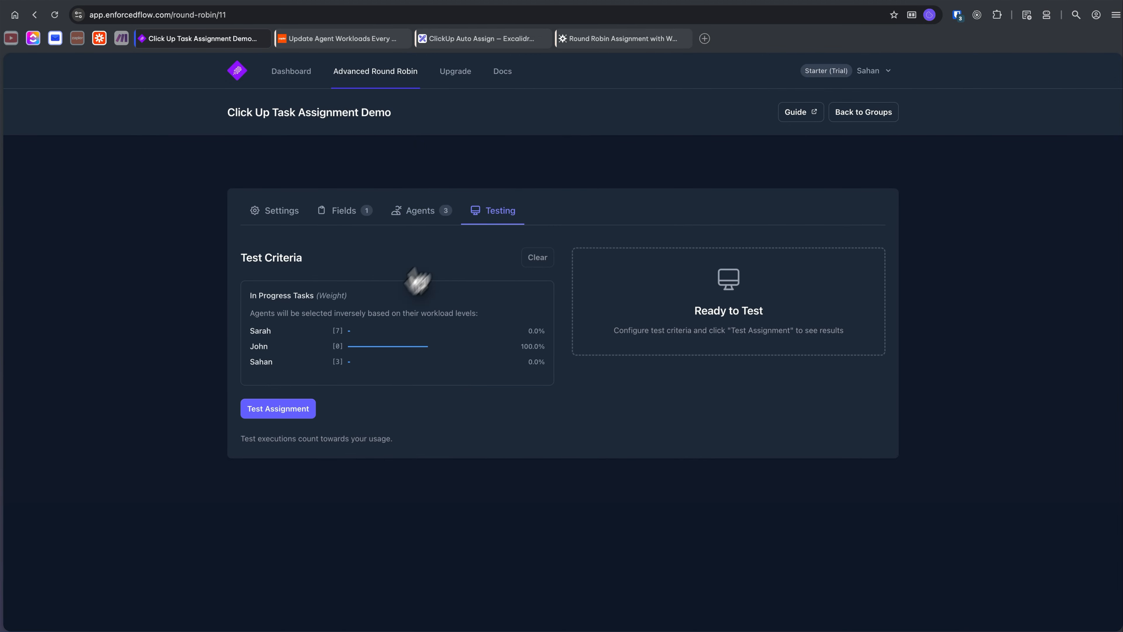
left_click(422, 217)
Switch to the ClickUp Test List board and add a task named Test task 10 with To Do status
left_click(34, 39)
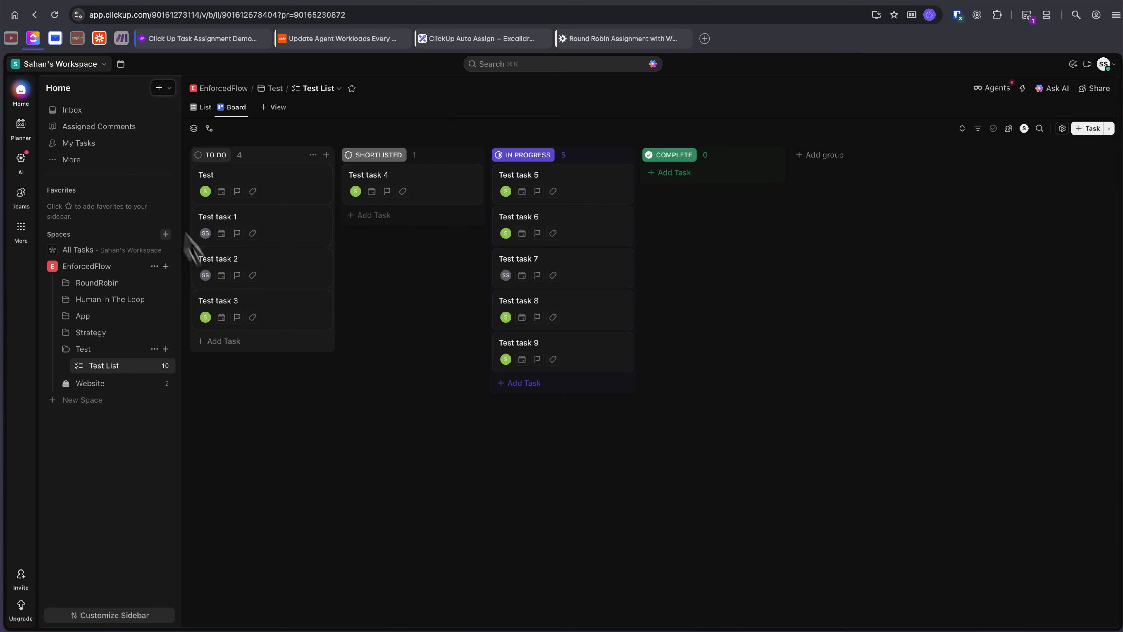
left_click(231, 341)
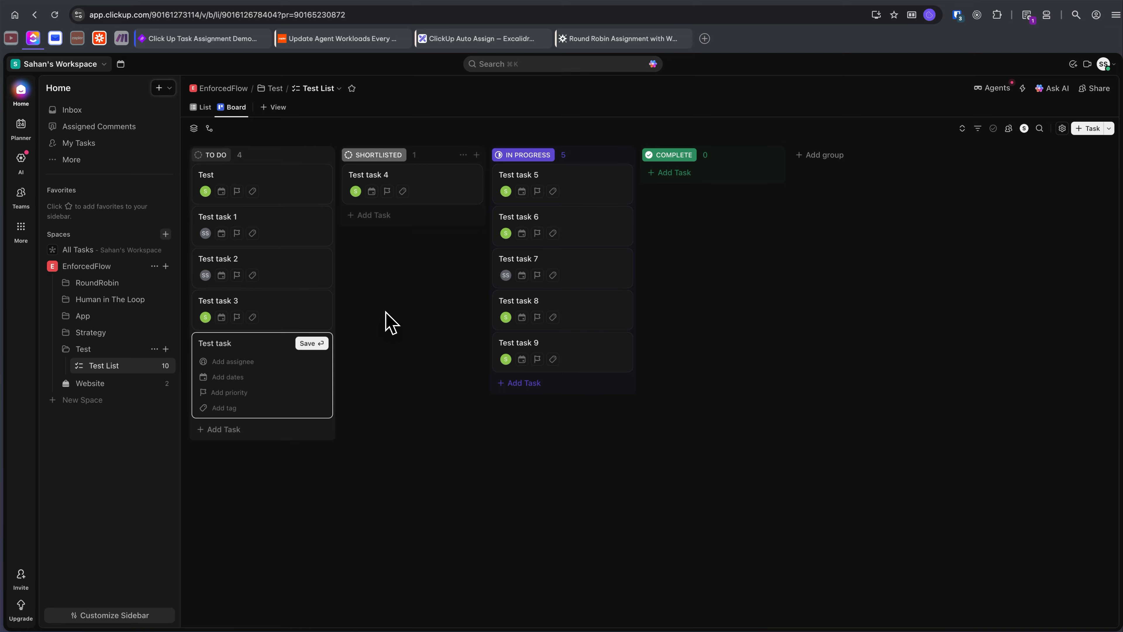
key("Return")
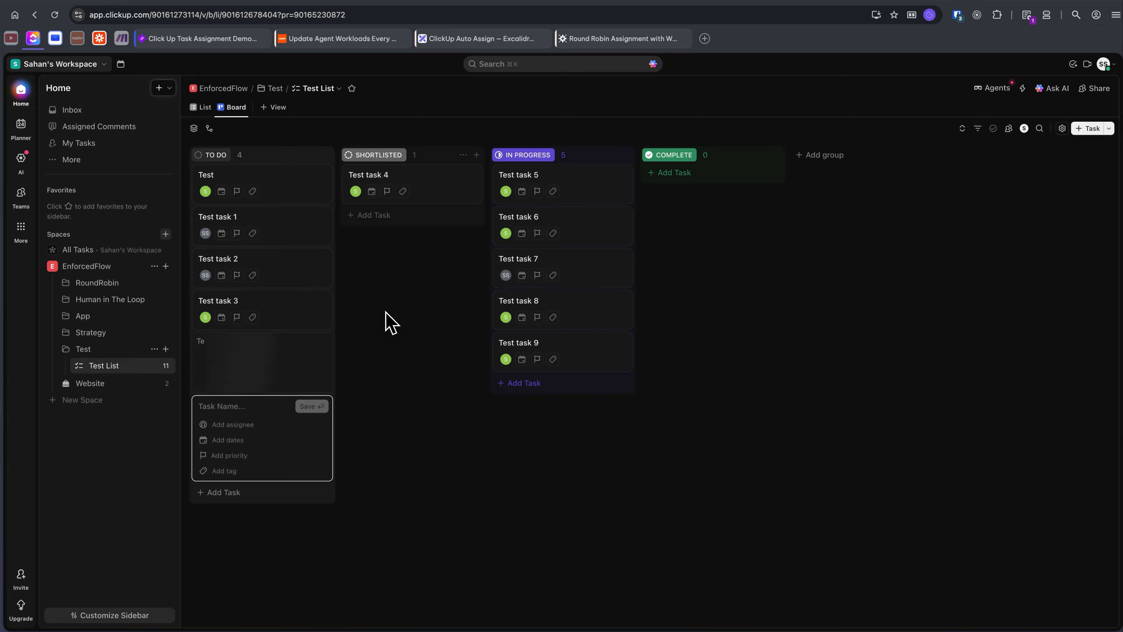
left_click(451, 381)
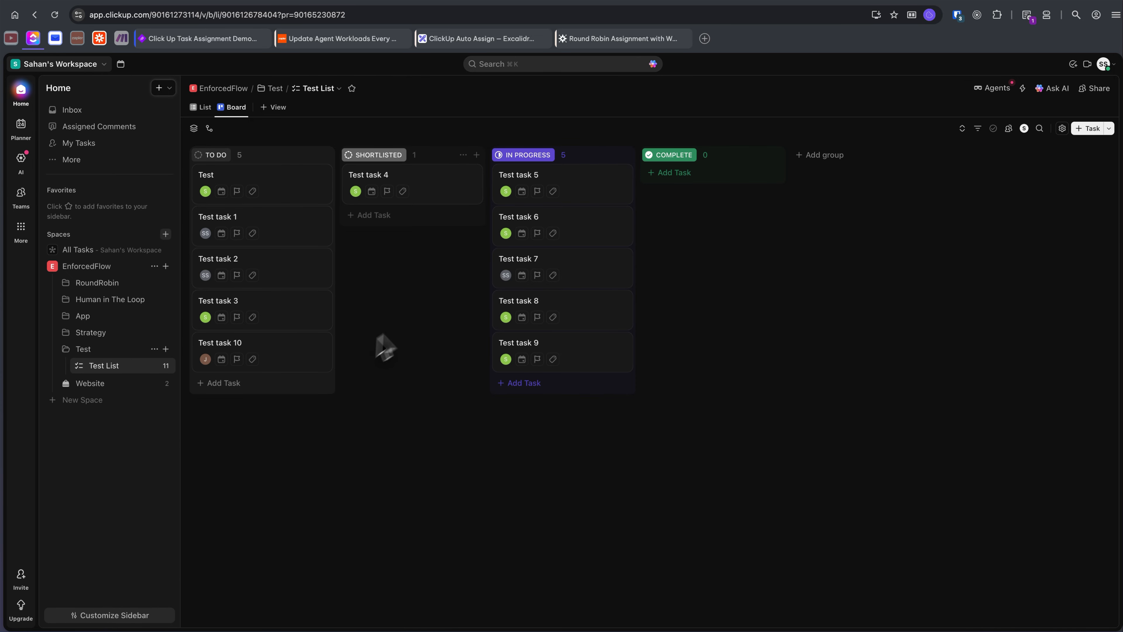
Reassign Test task 5, 6, 8 and 9 to the second round robin agent and move Test task 7 to Complete
left_click(506, 190)
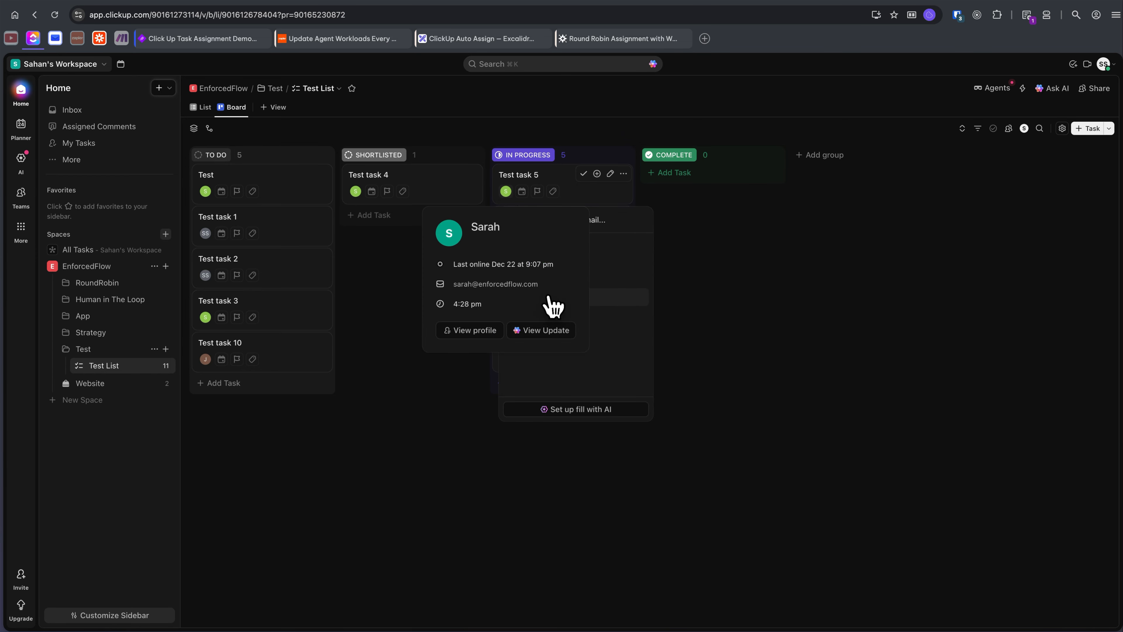
left_click(611, 301)
left_click(506, 234)
left_click(555, 336)
left_click(506, 316)
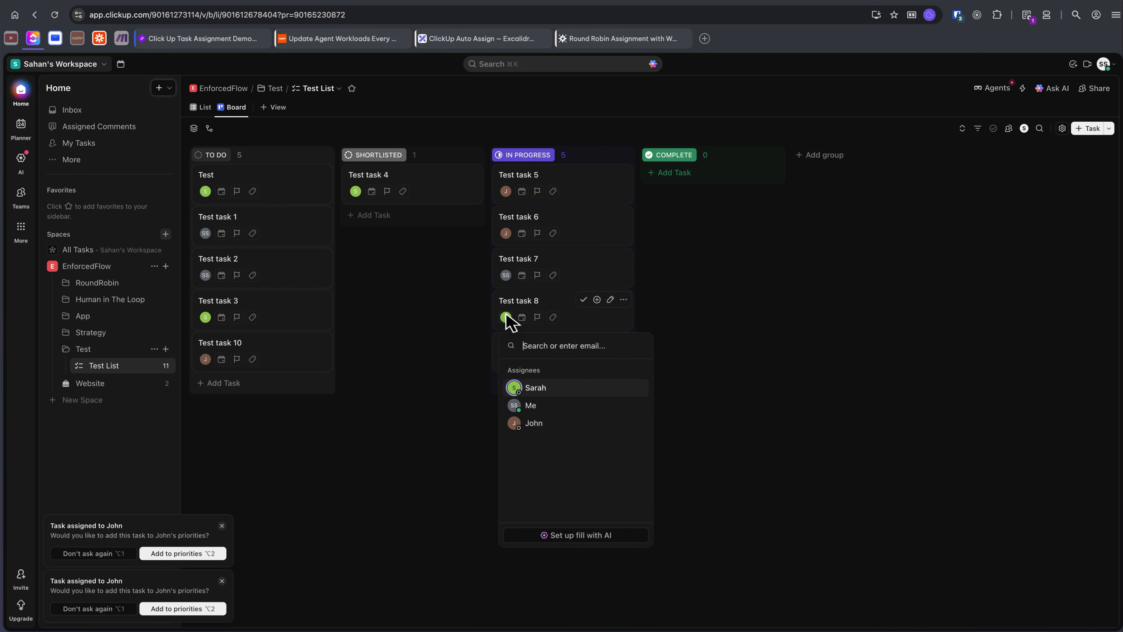
left_click(538, 422)
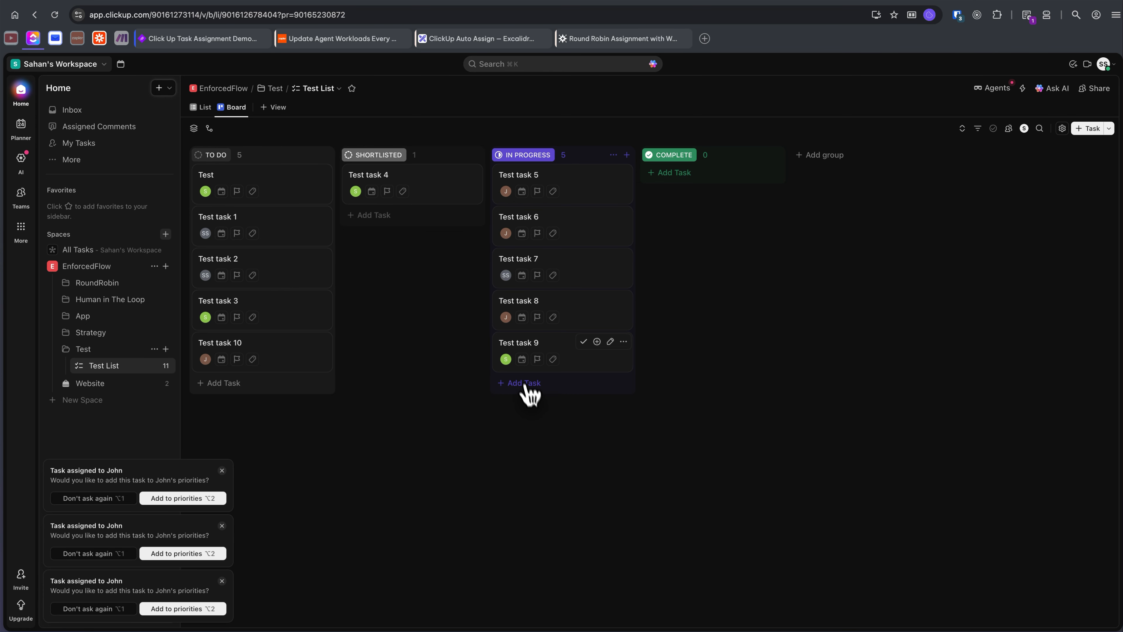
left_click(507, 360)
left_click(546, 464)
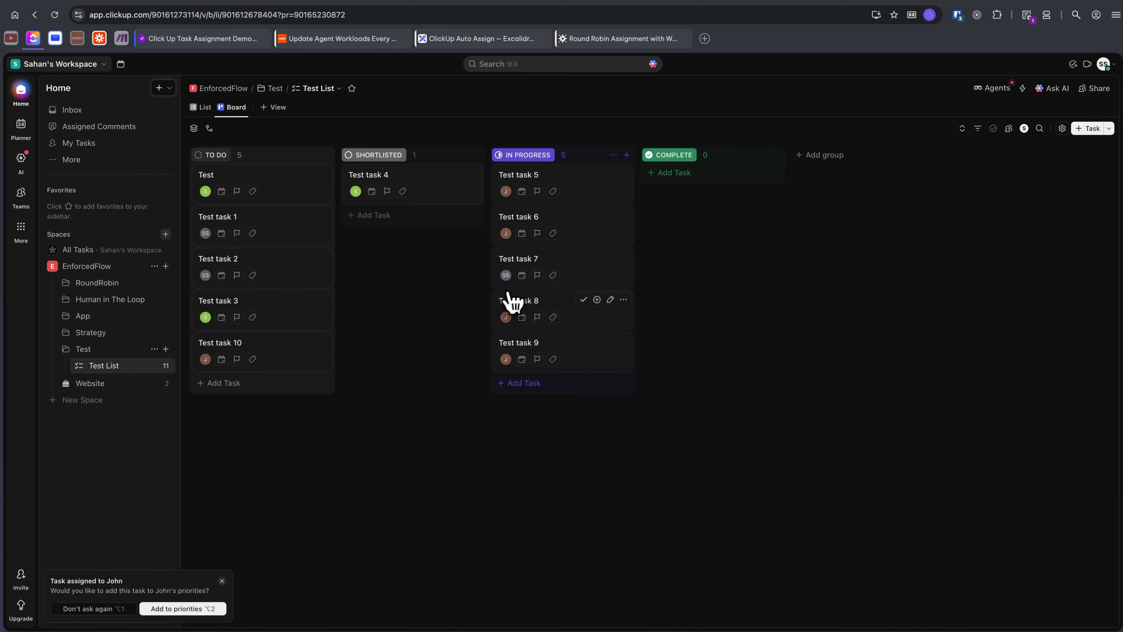
left_click_drag(561, 278, 699, 206)
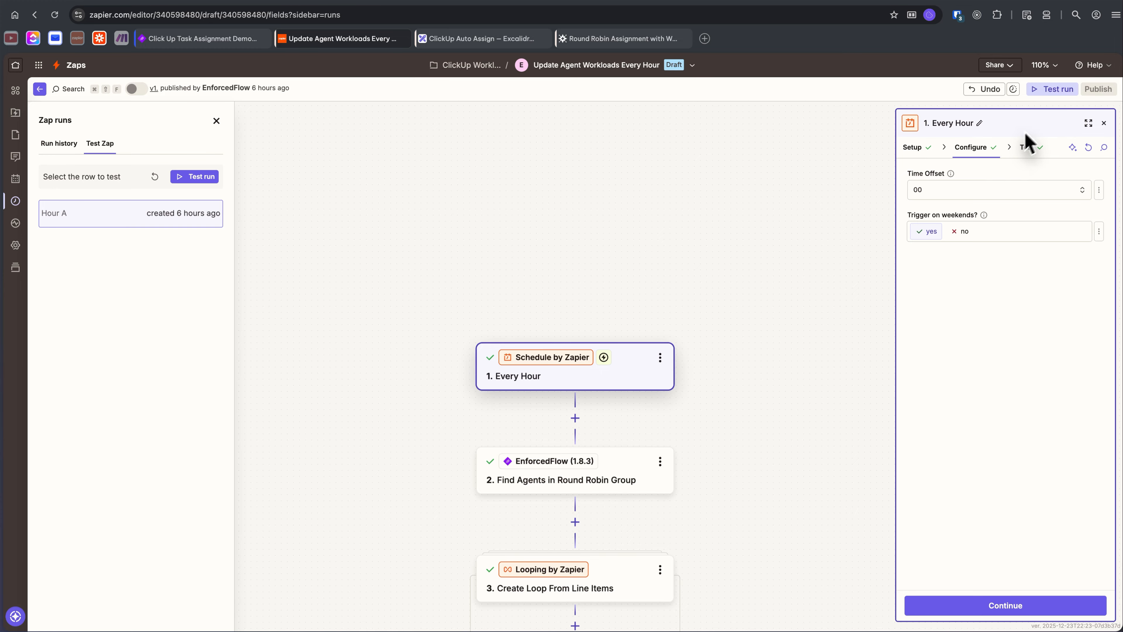
Switch to Zapier and test run the whole Update Agent Workloads Every Hour Zap with record Hour A
left_click(199, 176)
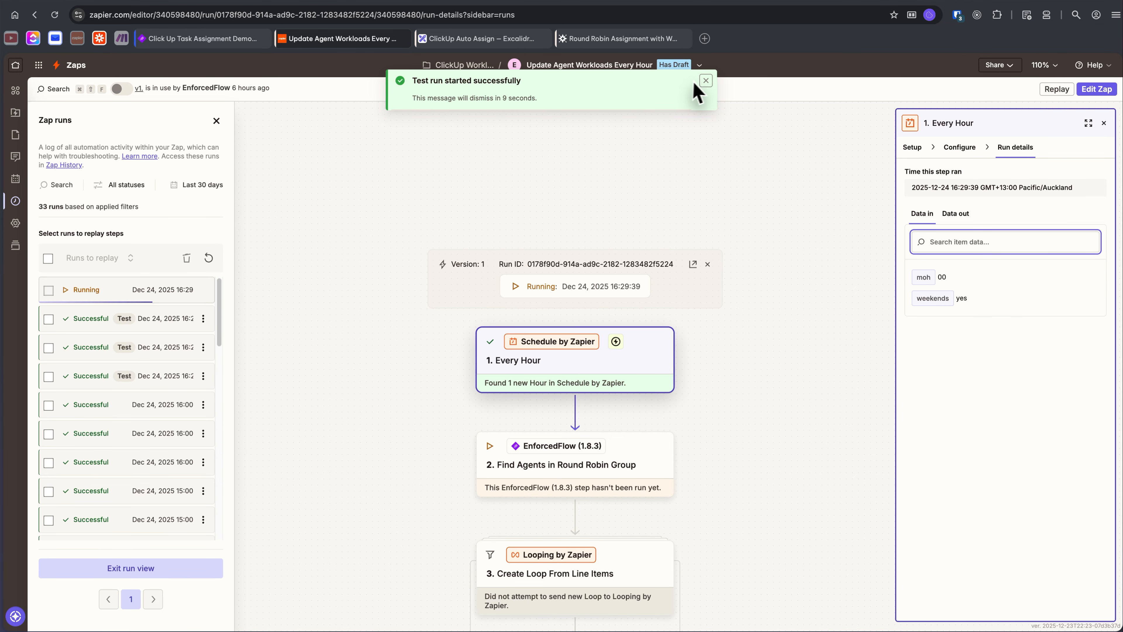
left_click(706, 82)
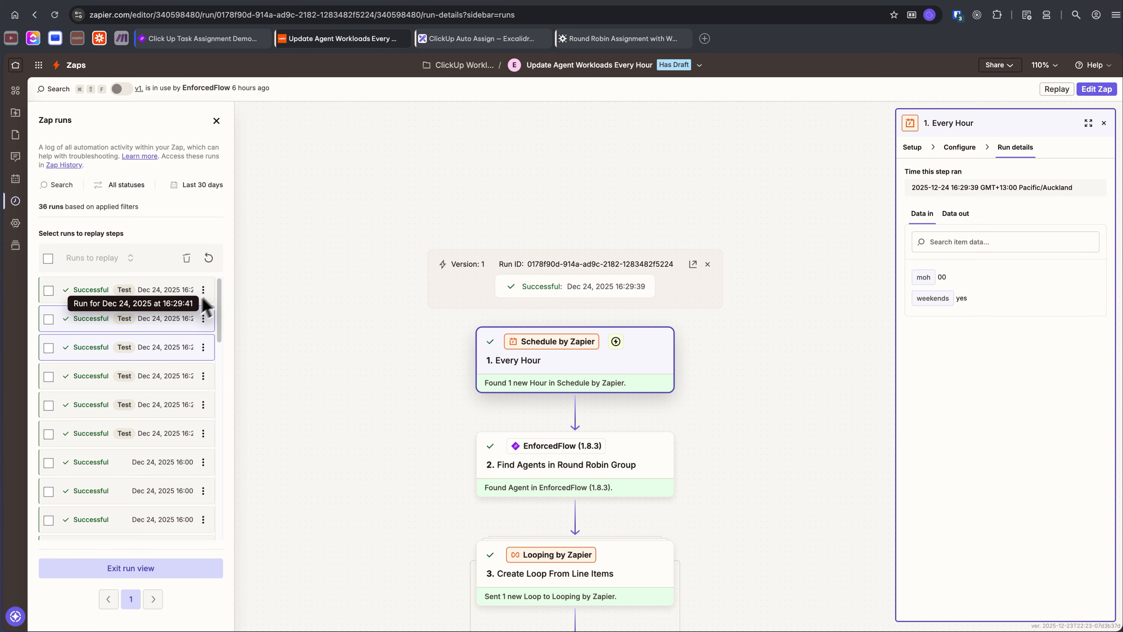
Return to the EnforcedFlow group, reload it and check the In Progress Tasks weight of each of the three agents
left_click(188, 38)
left_click(55, 15)
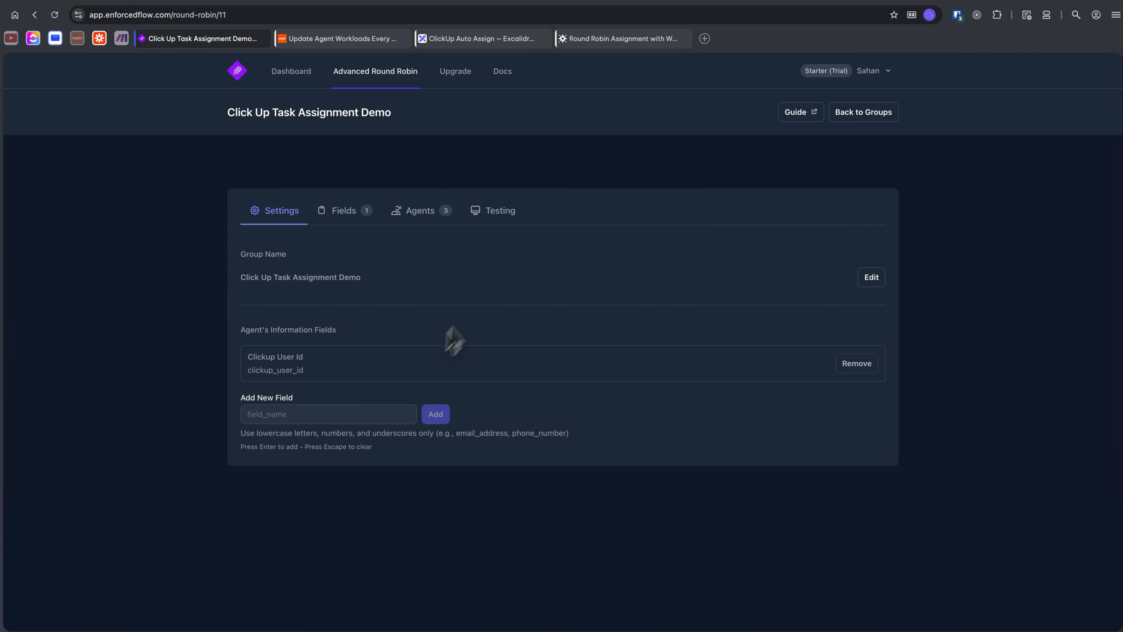
left_click(403, 210)
left_click(395, 337)
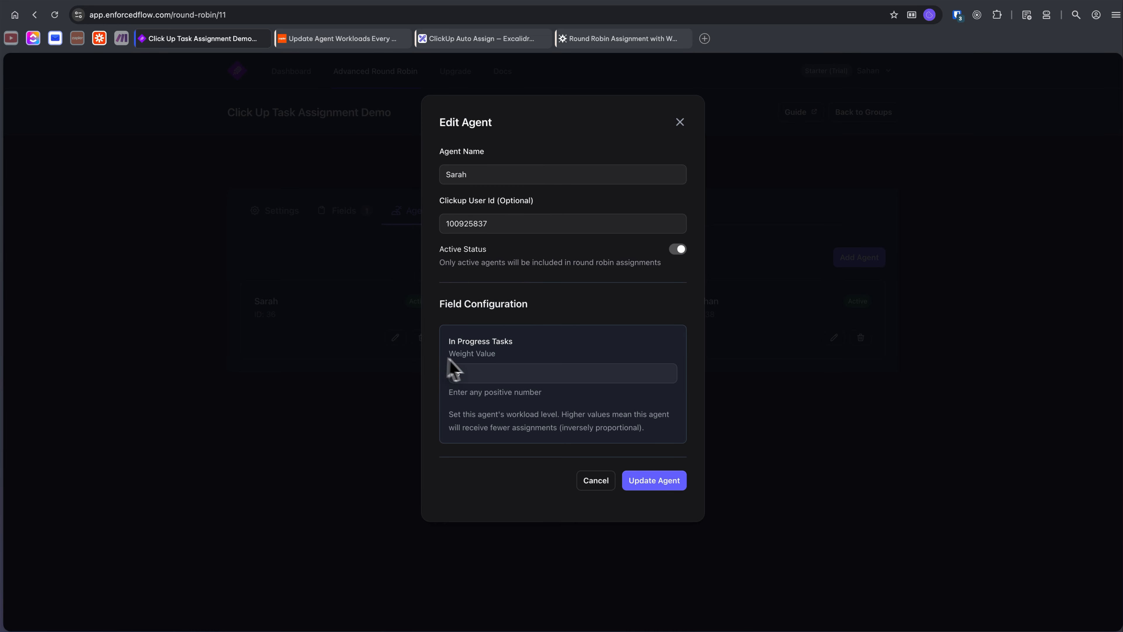
left_click(599, 484)
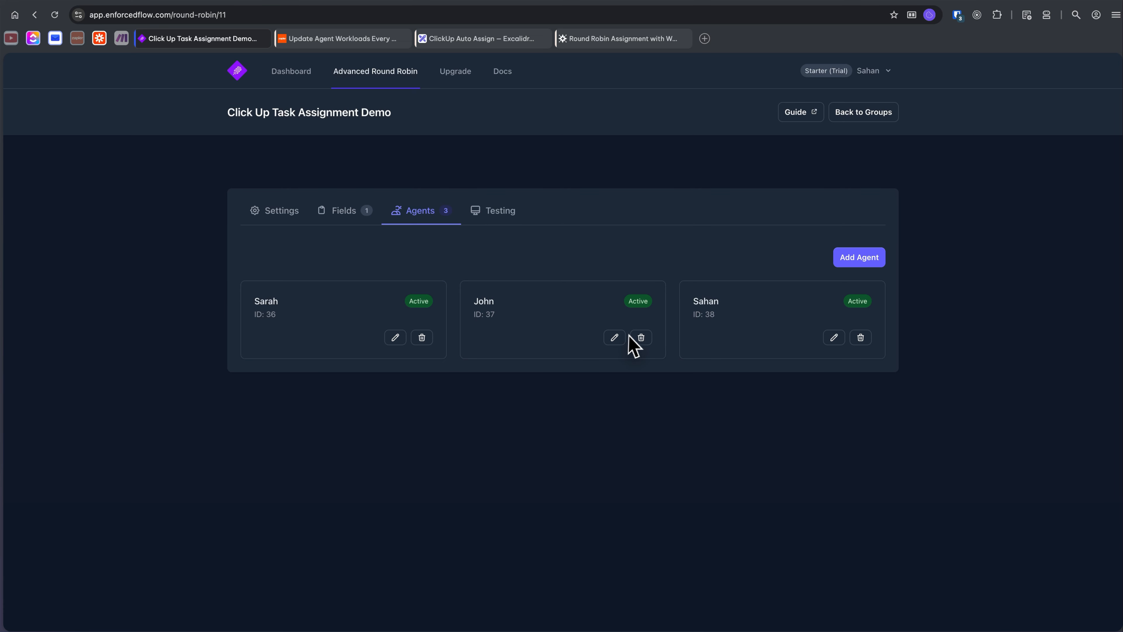
left_click(614, 337)
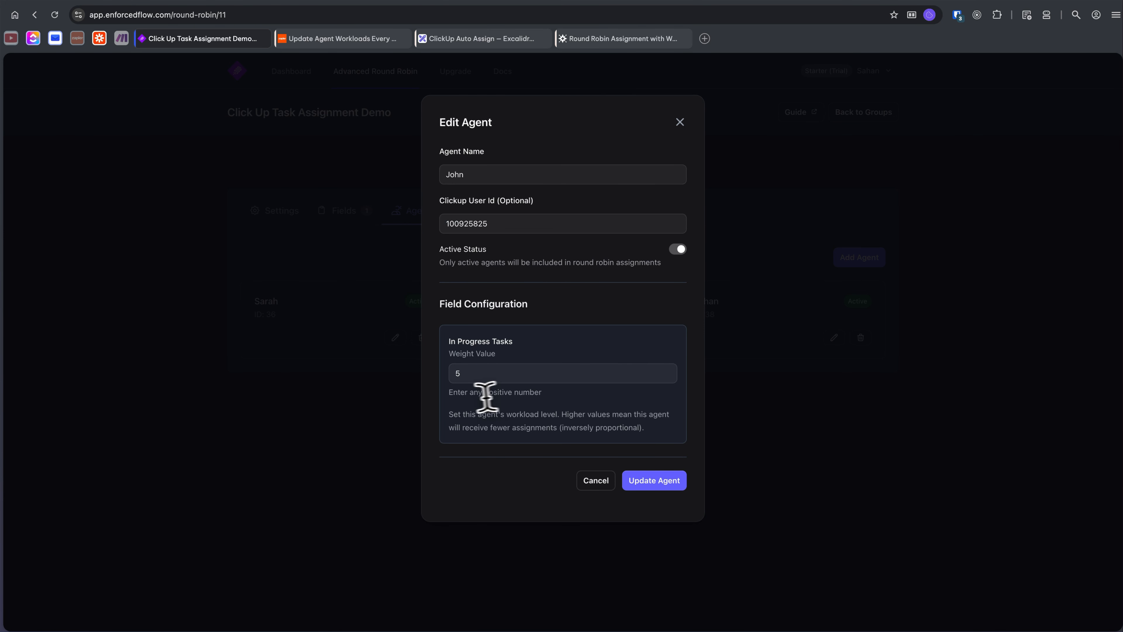
left_click(600, 485)
left_click(834, 338)
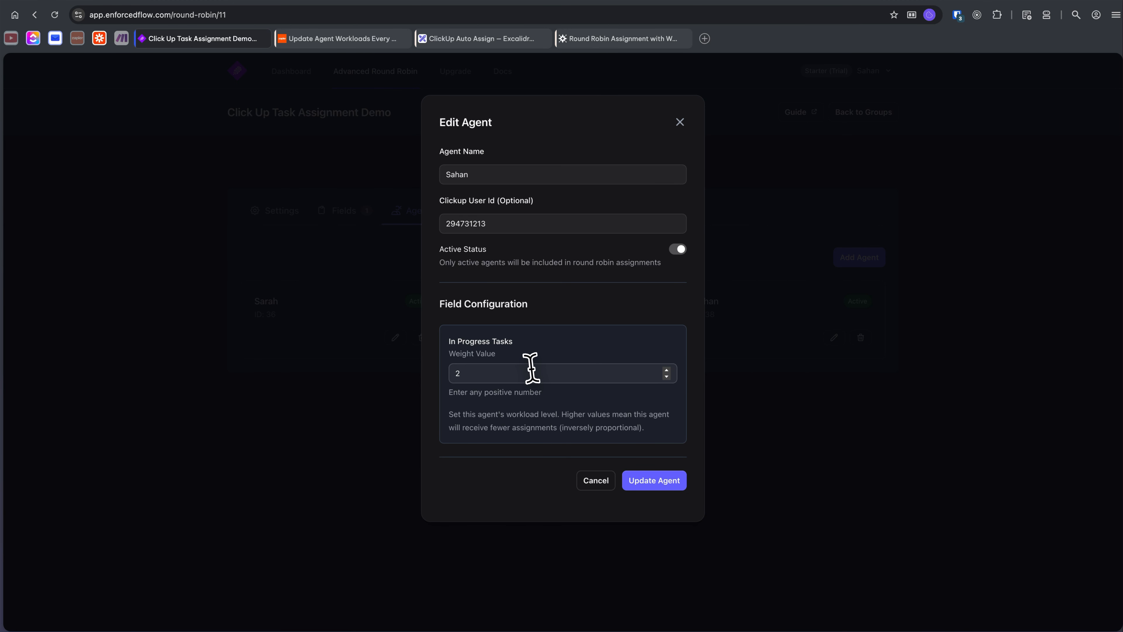
left_click(593, 485)
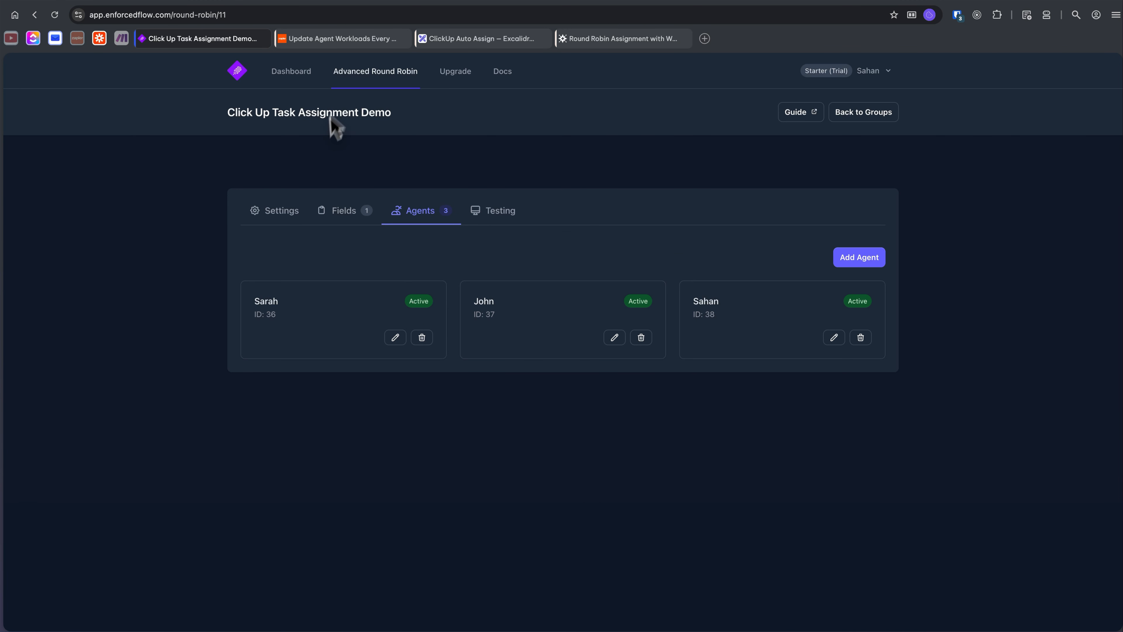
left_click(349, 39)
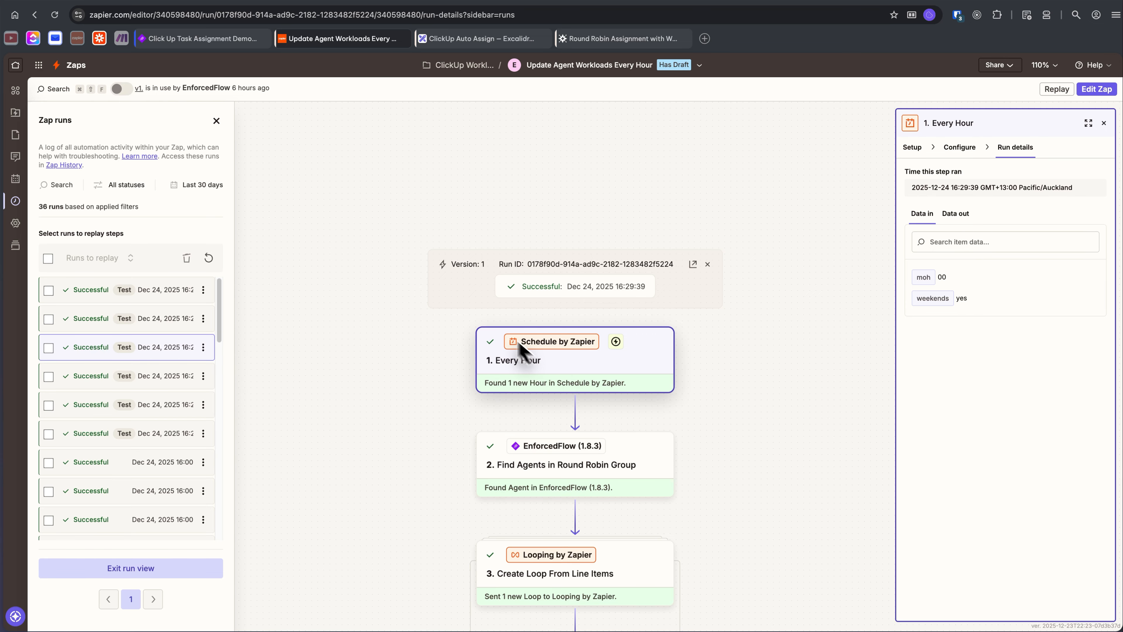
left_click(197, 39)
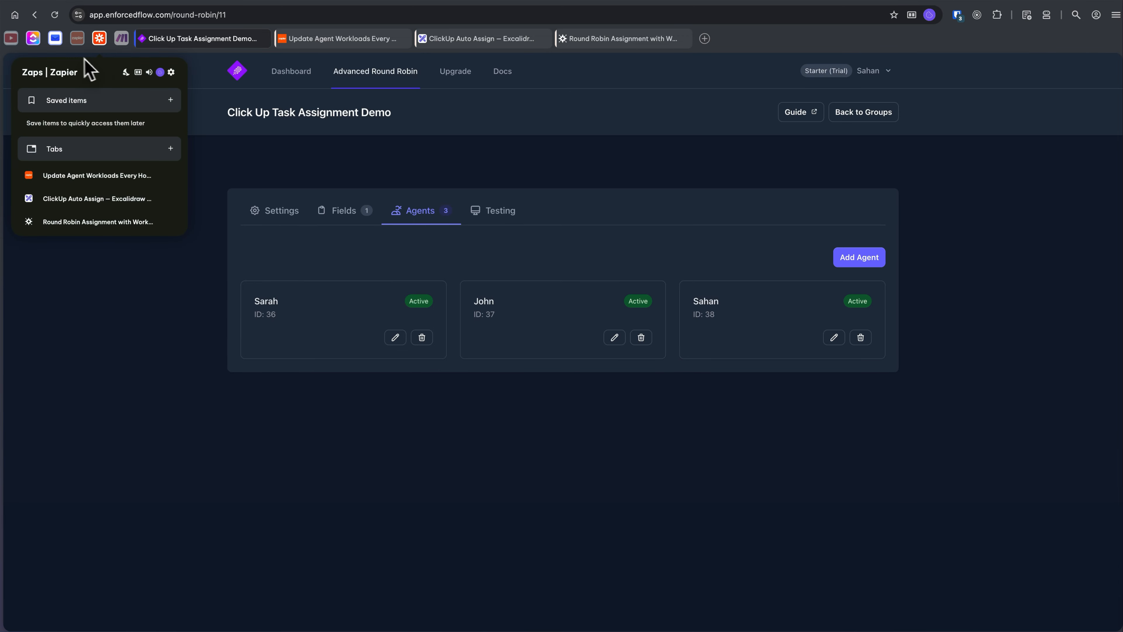
Switch to the ClickUp board, add Test task 11 with To Do status and check who is assigned to it
left_click(32, 38)
left_click(270, 383)
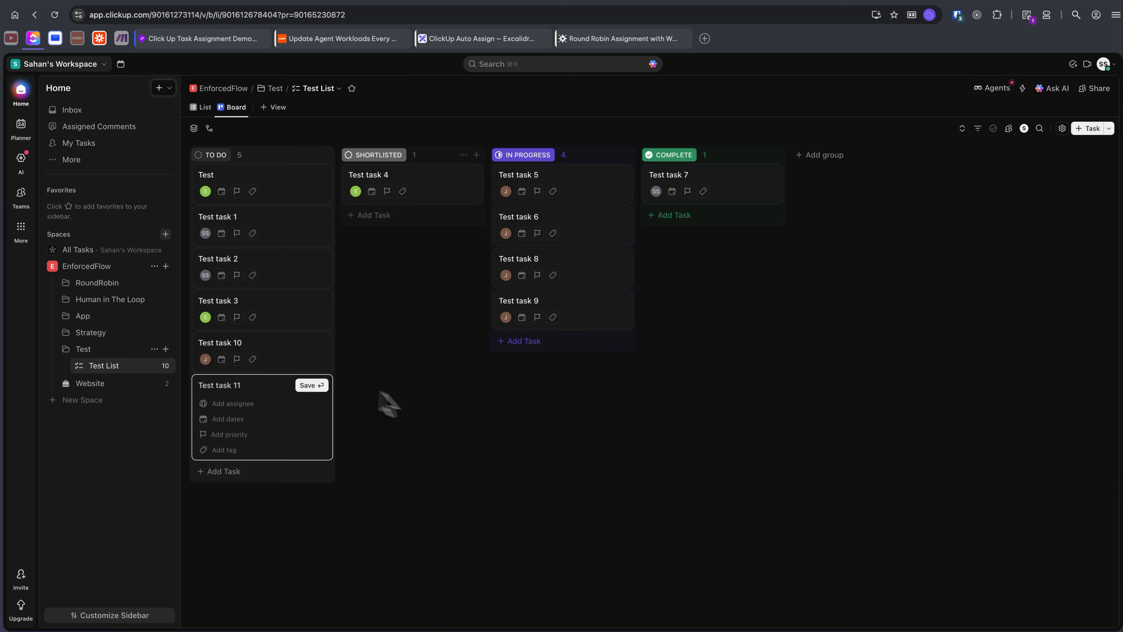
key("Return")
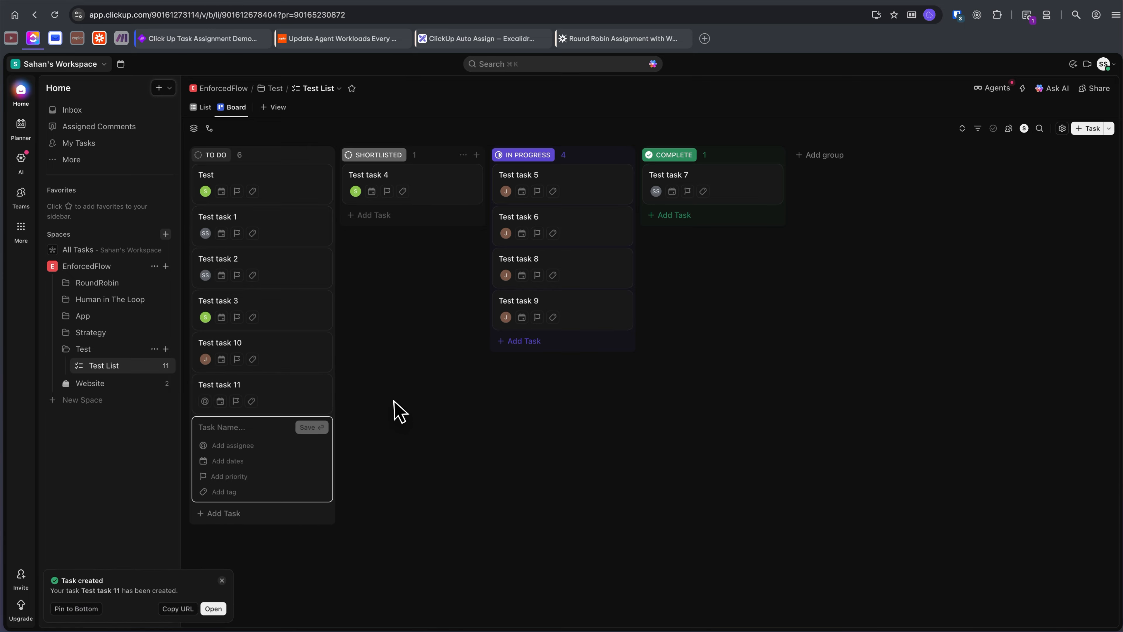
left_click(394, 401)
left_click(204, 402)
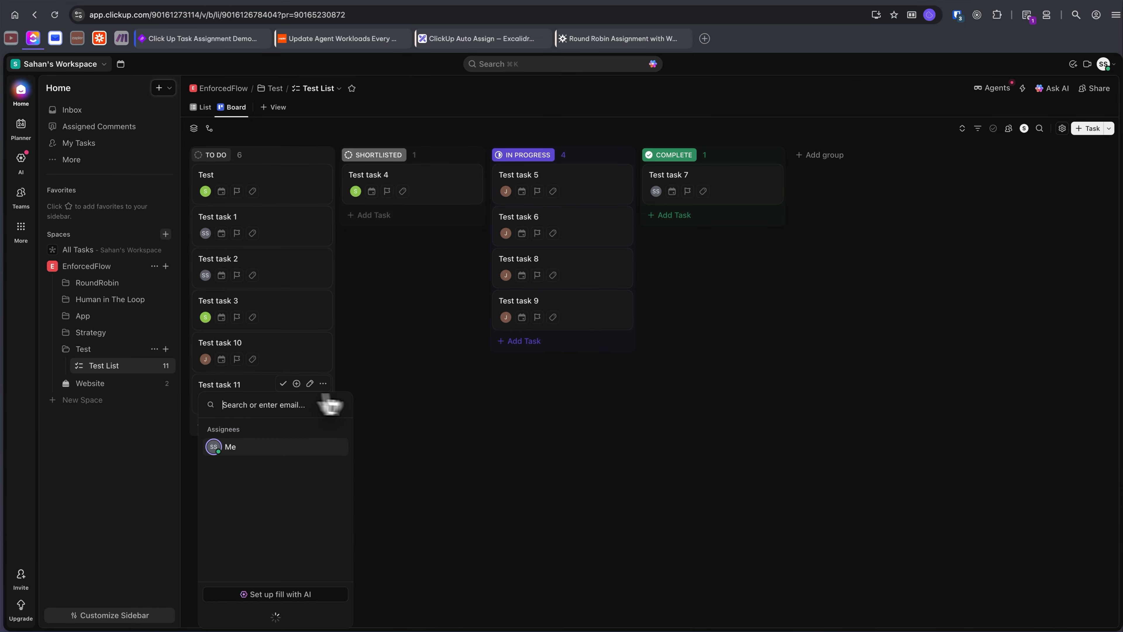
left_click(355, 363)
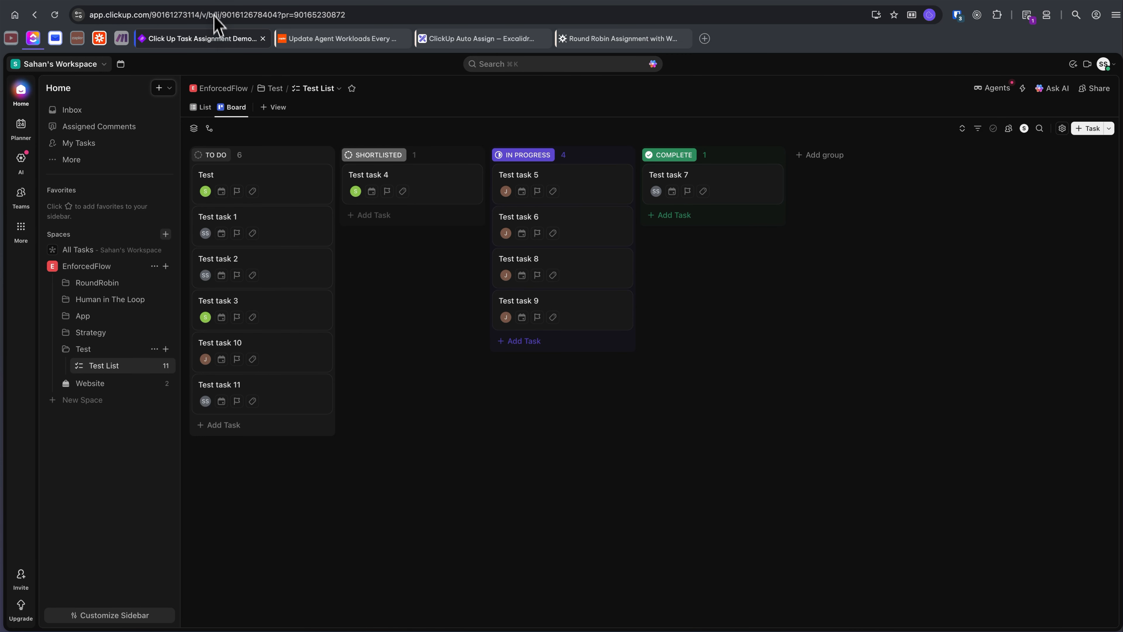
Switch to the EnforcedFlow group and add a new field of the Day and Time type
left_click(219, 39)
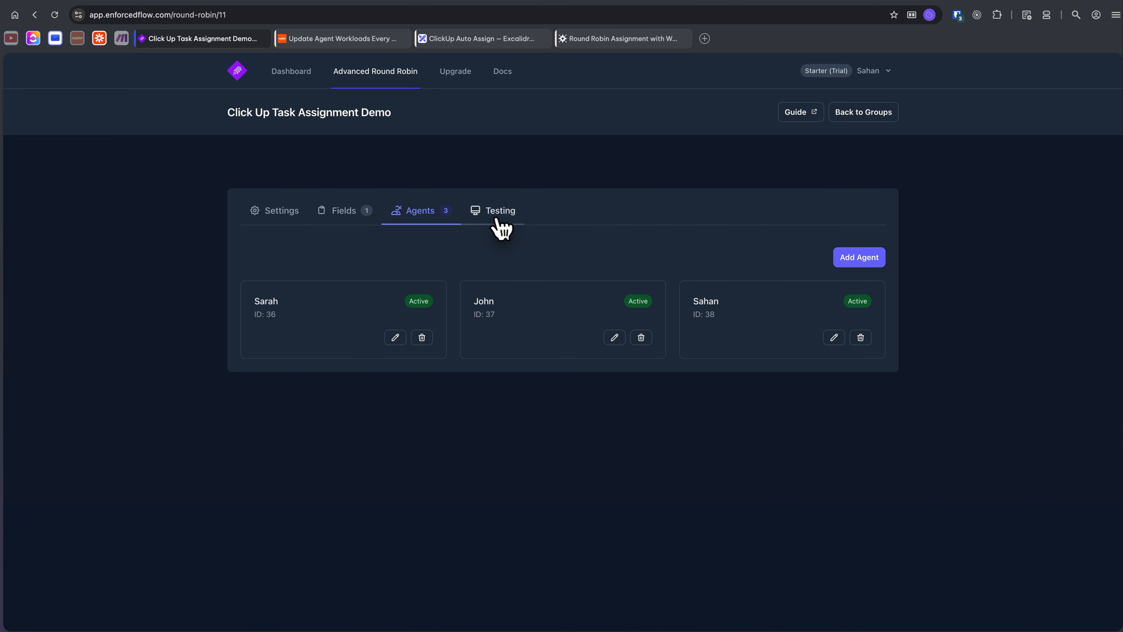
left_click(347, 215)
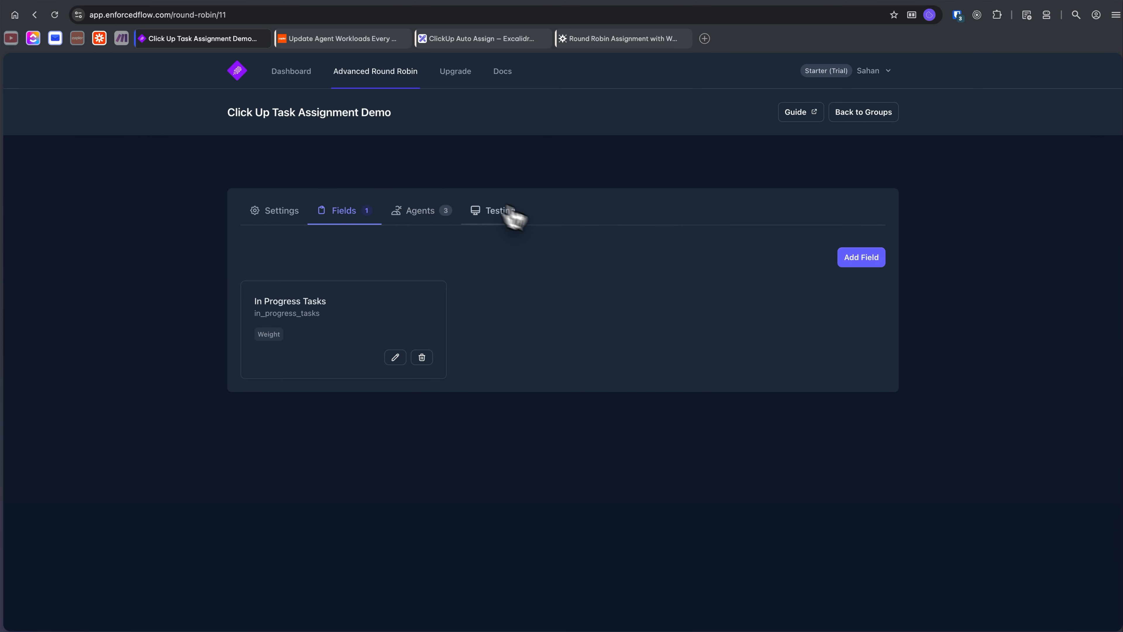
left_click(876, 261)
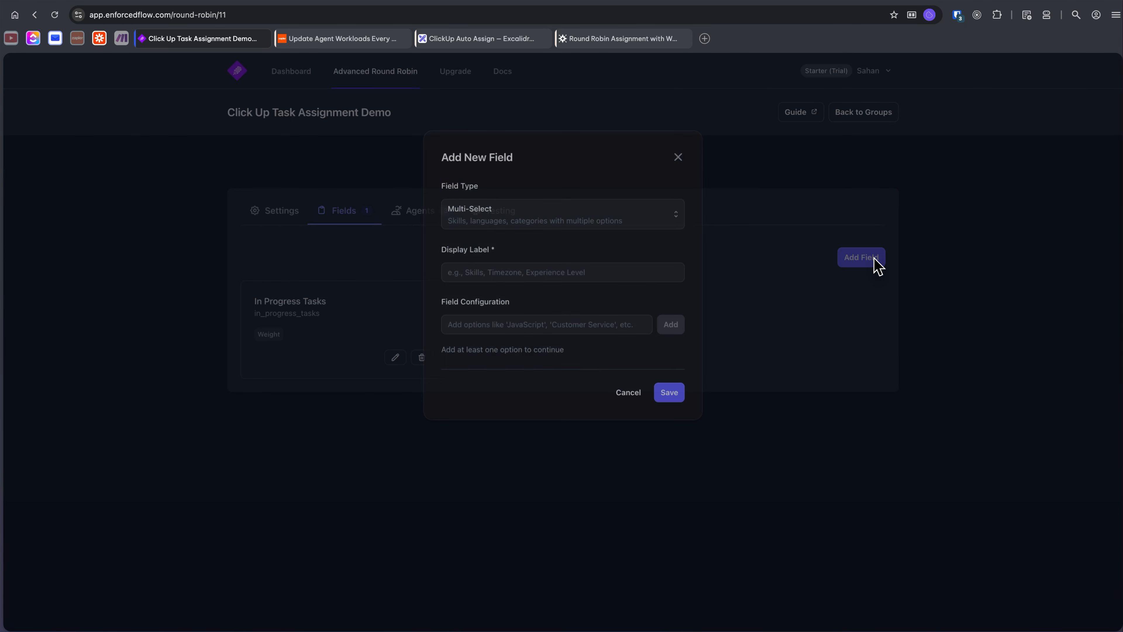
left_click(647, 224)
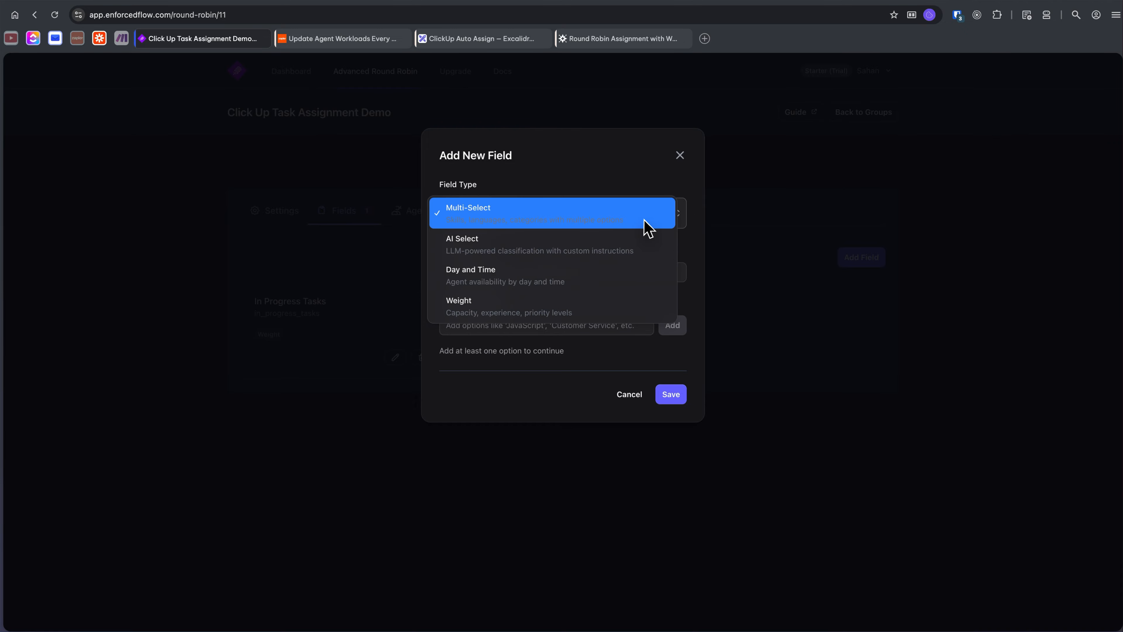
left_click(534, 284)
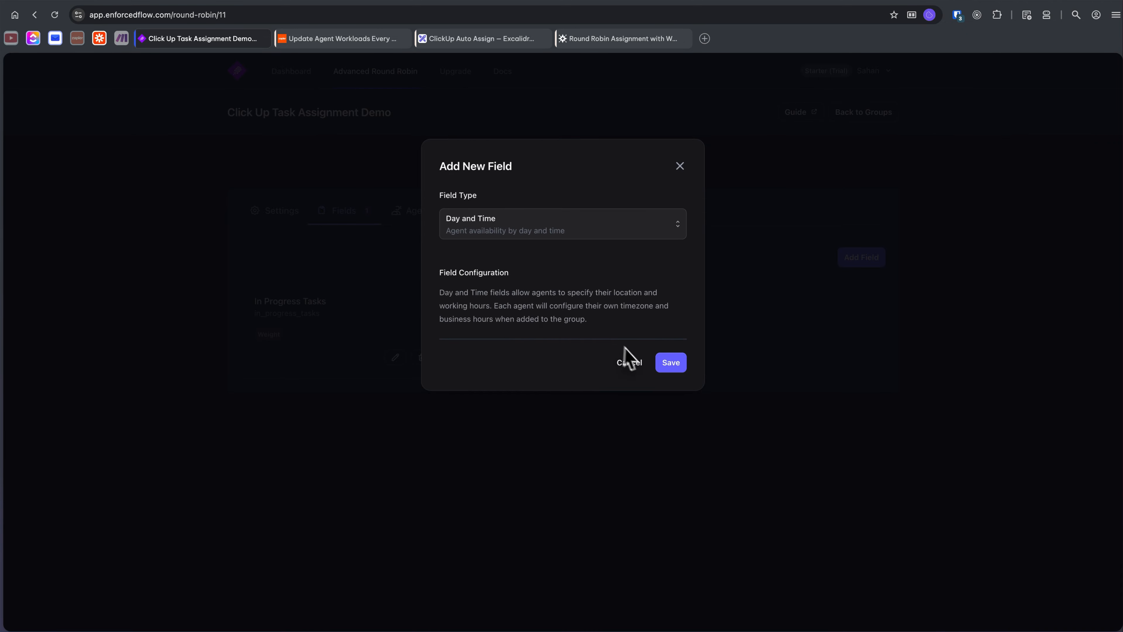
left_click(668, 363)
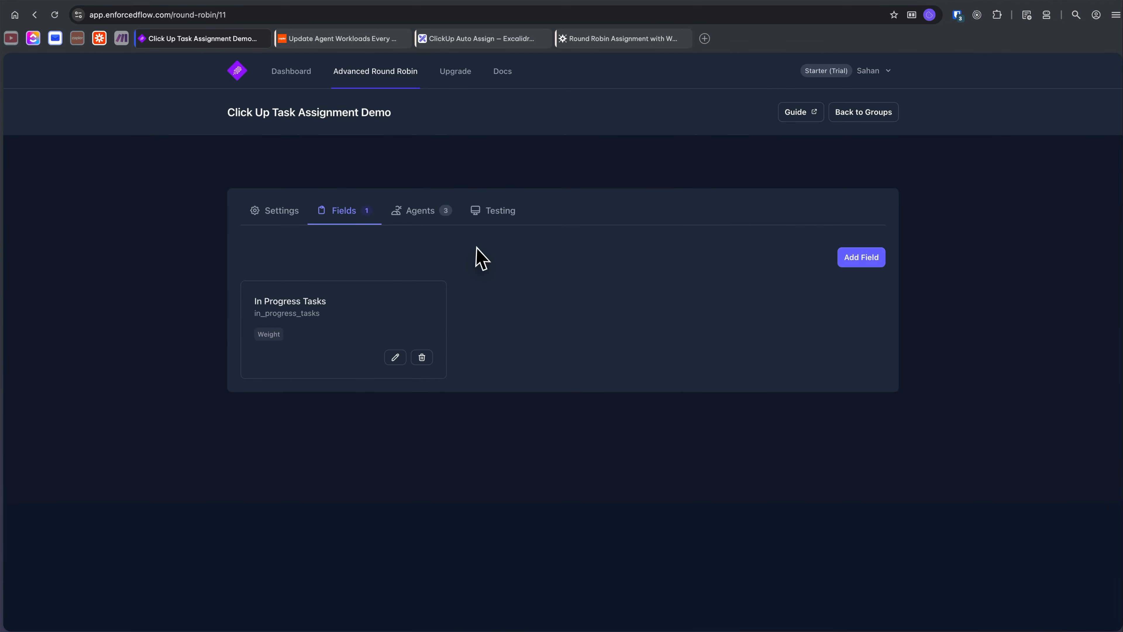
Examine the Day and Time settings in the first agent's field configuration without changing anything
left_click(439, 220)
left_click(395, 337)
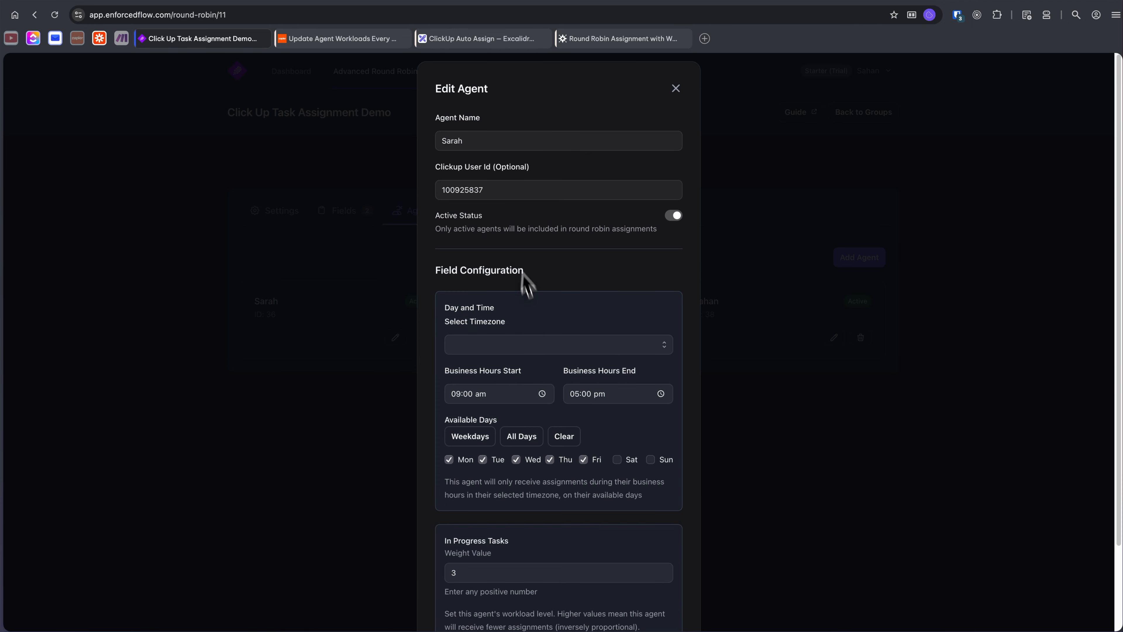
scroll(497, 308, "down", 3)
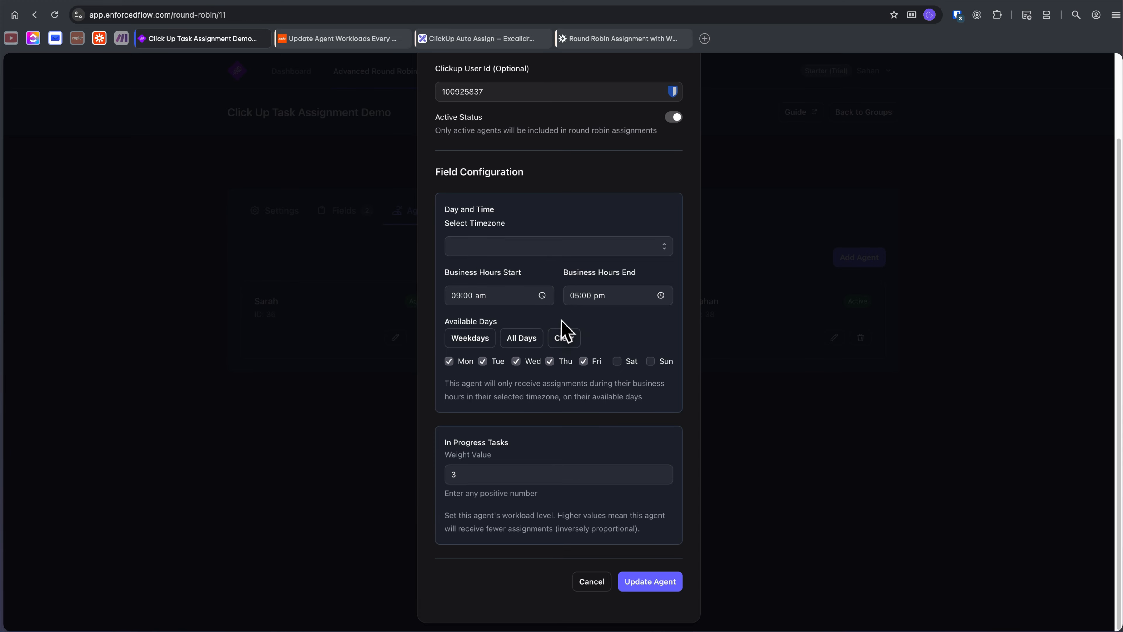
left_click(602, 582)
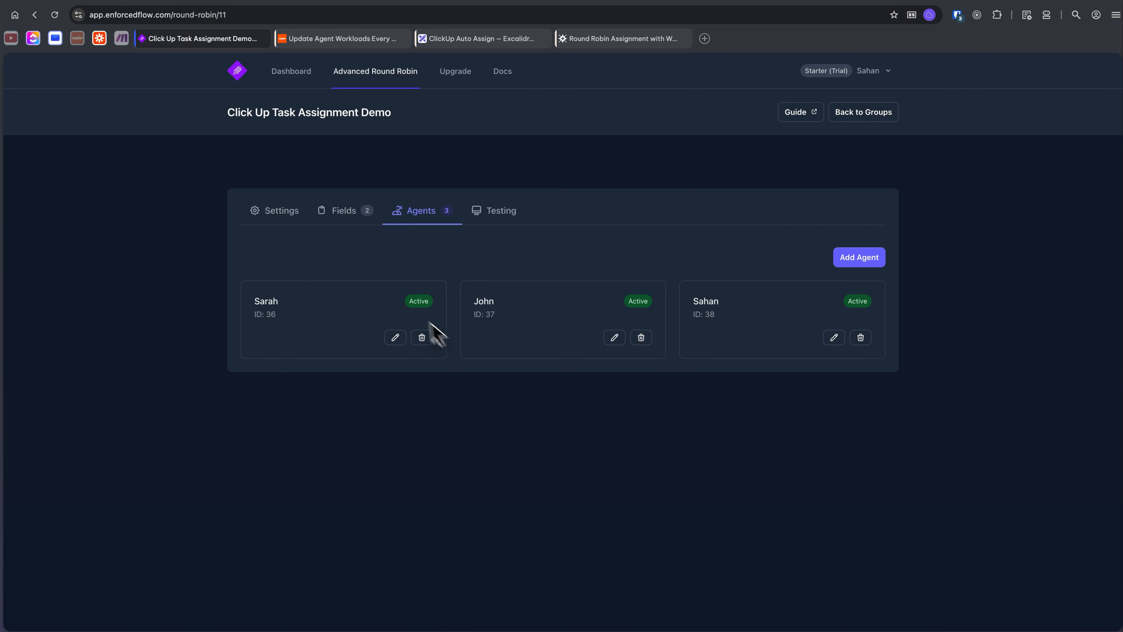
Delete the Day and Time field from the group
left_click(350, 213)
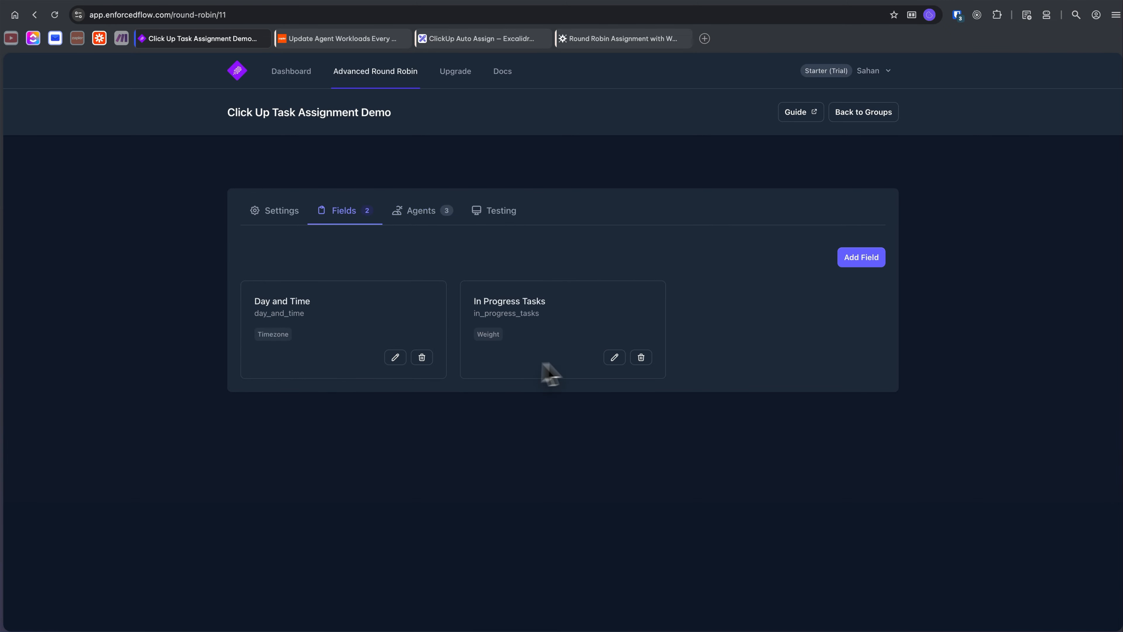
left_click(423, 357)
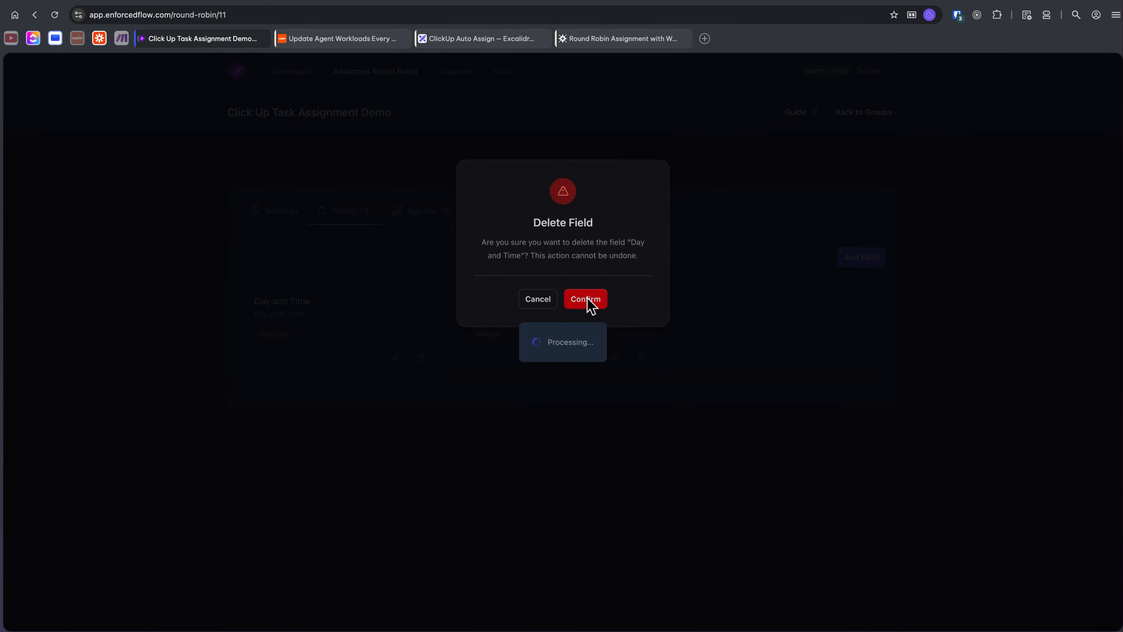
Delete the Day and Time field and show the round-robin group's agents
left_click(590, 304)
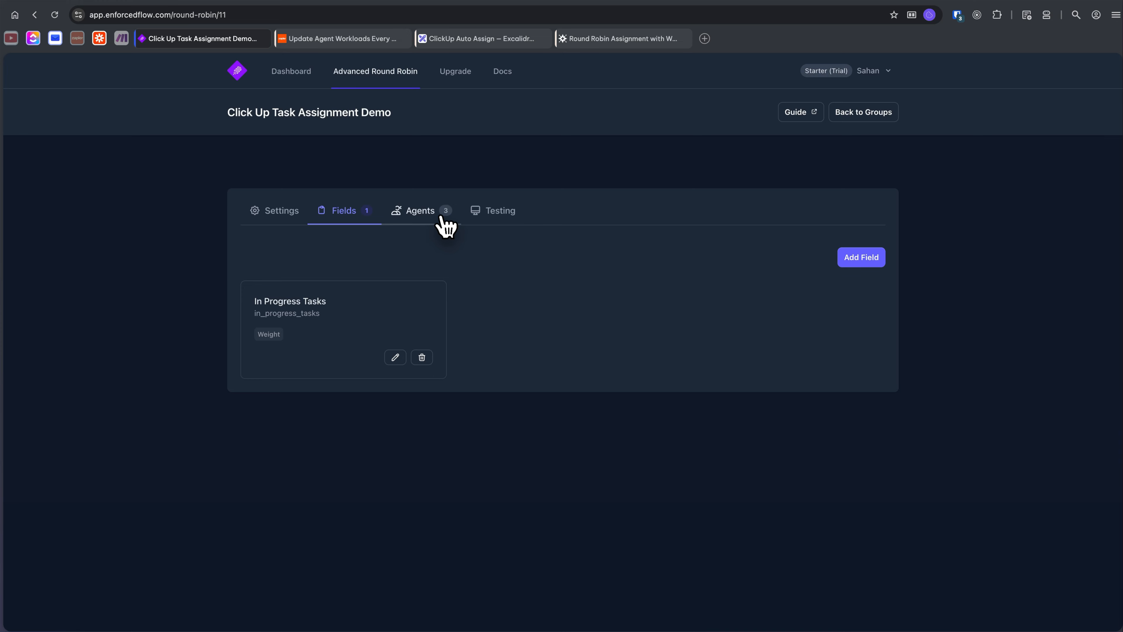
left_click(420, 217)
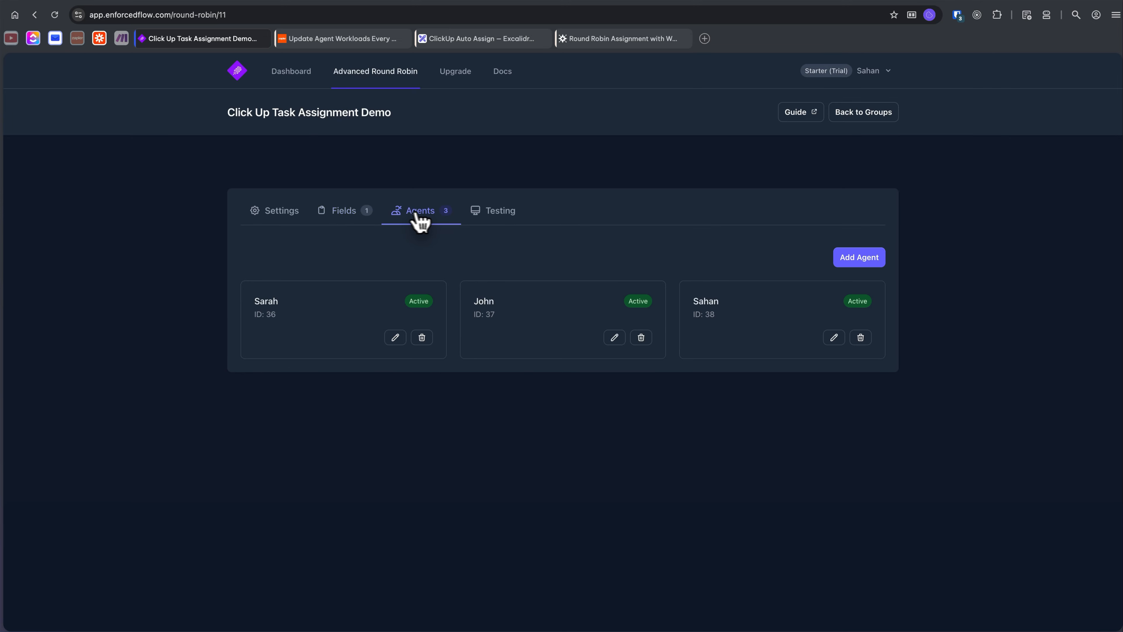
Look over the ClickUp Workload Task Assignment Demo folder in Zapier and the ClickUp Workload Balancing guide in the EnforcedFlow docs
left_click(363, 41)
left_click(475, 73)
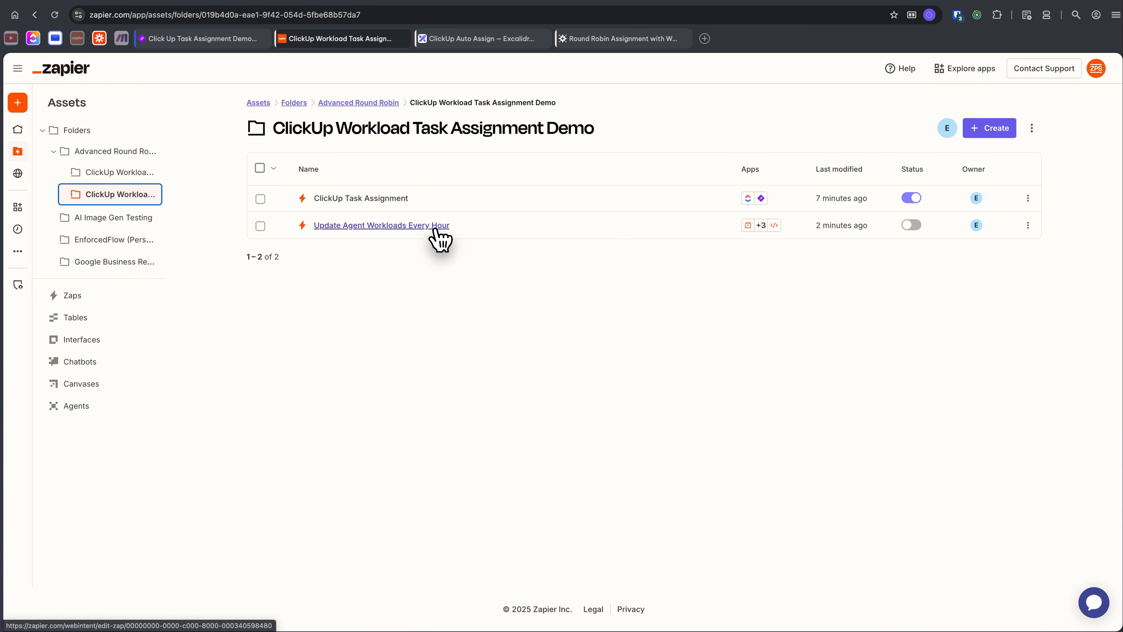
left_click(196, 39)
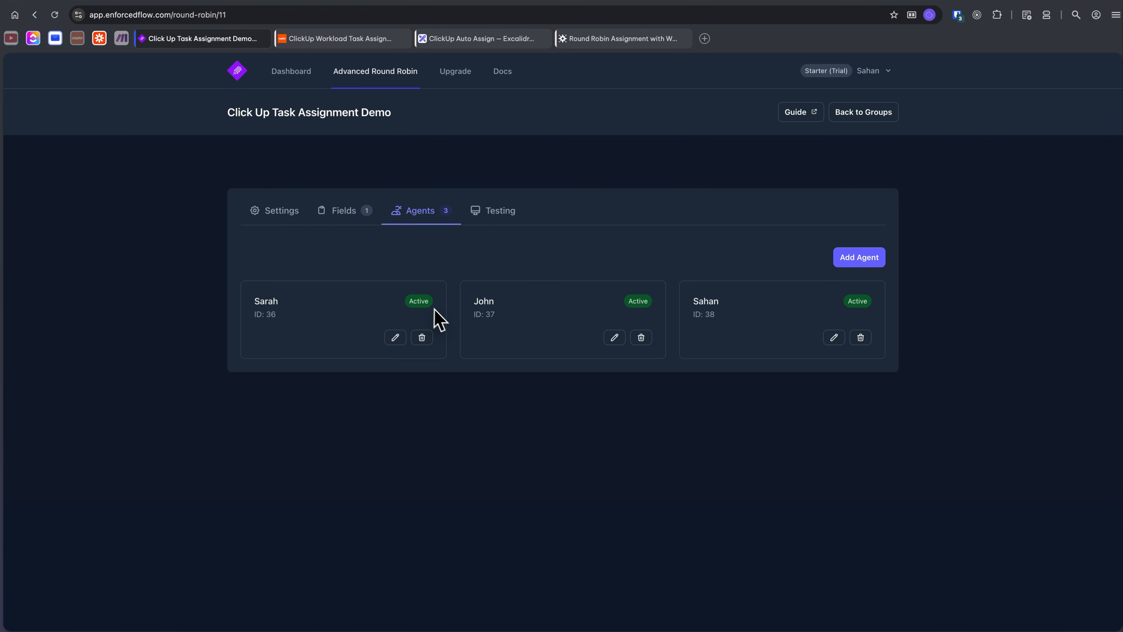
left_click(590, 40)
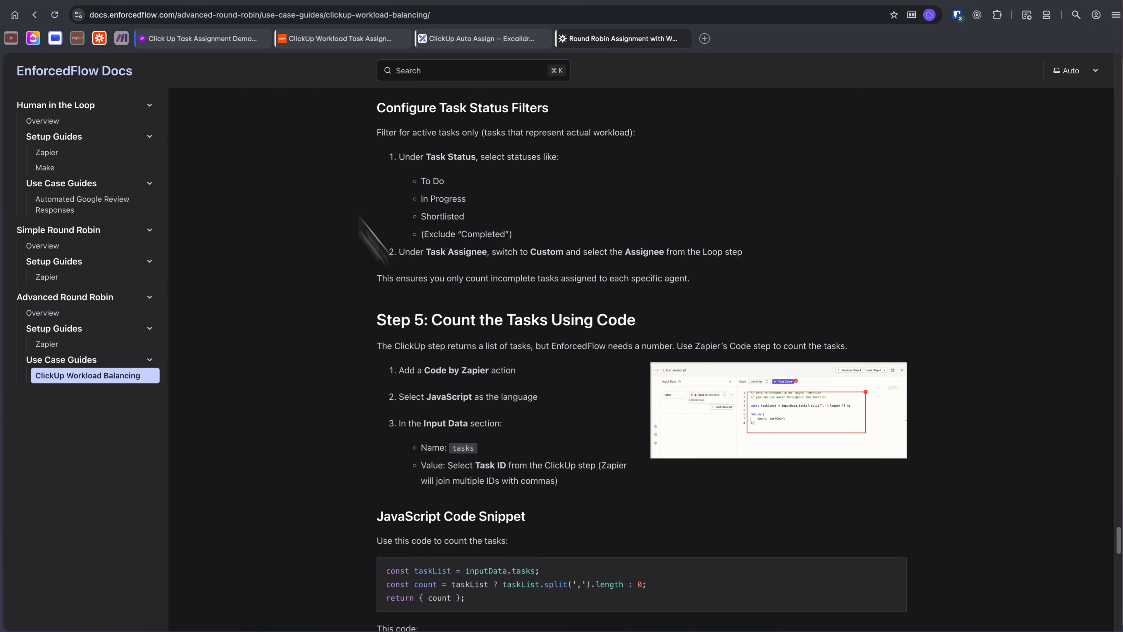
scroll(560, 420, "down", 15)
scroll(560, 420, "down", 8)
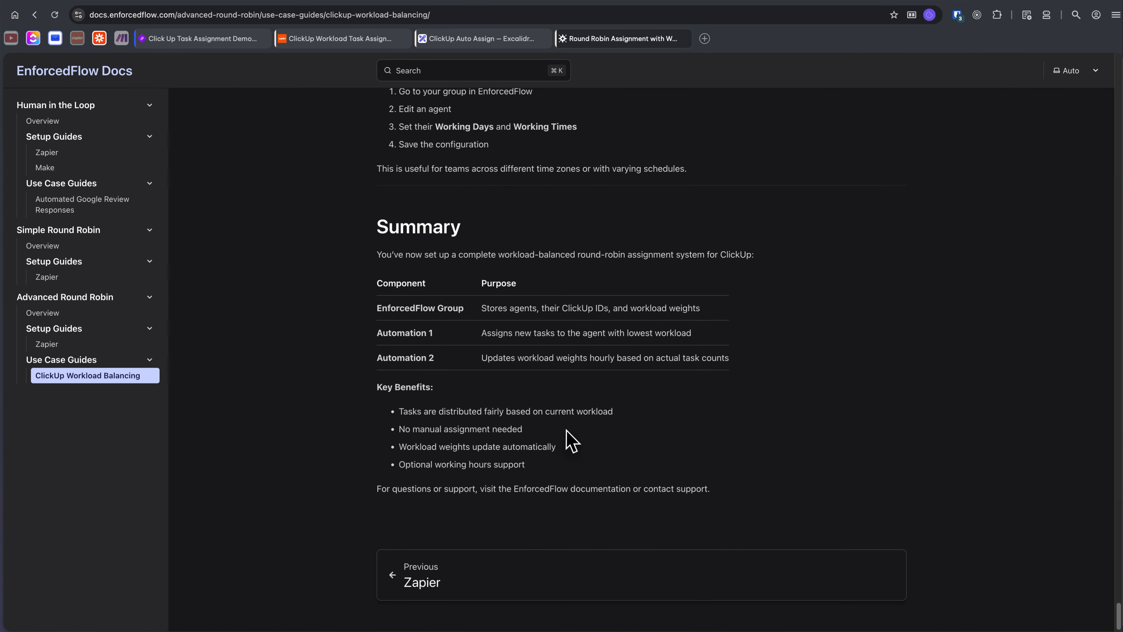
scroll(565, 429, "up", 20)
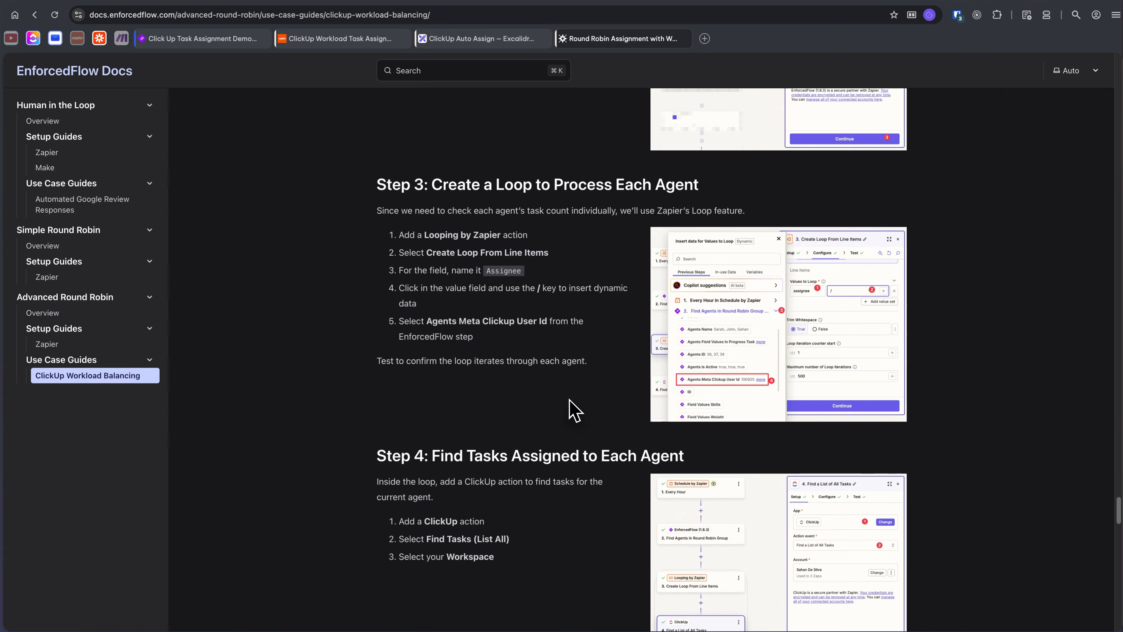
scroll(578, 414, "up", 8)
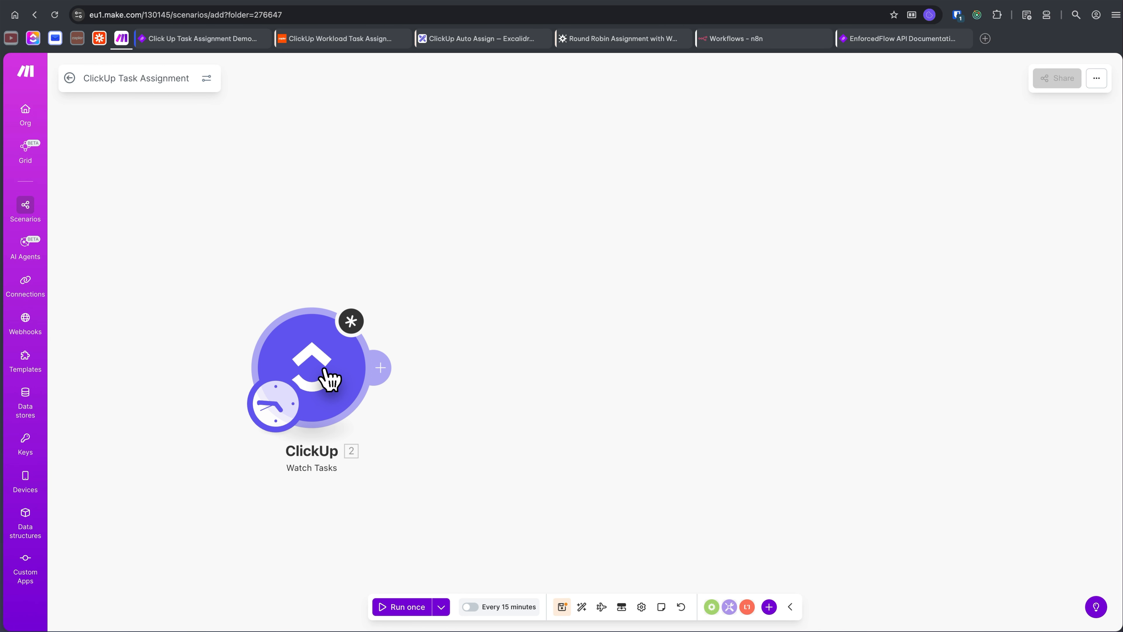
Set the ClickUp Watch Tasks trigger in the Make scenario to watch only new tasks
left_click(298, 345)
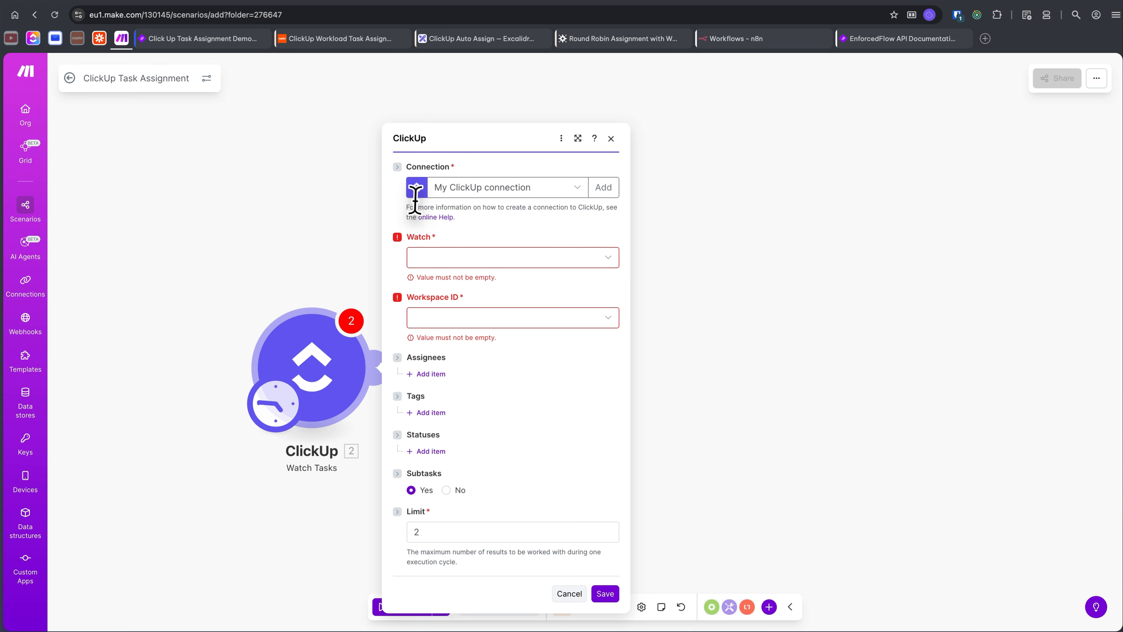
left_click(473, 265)
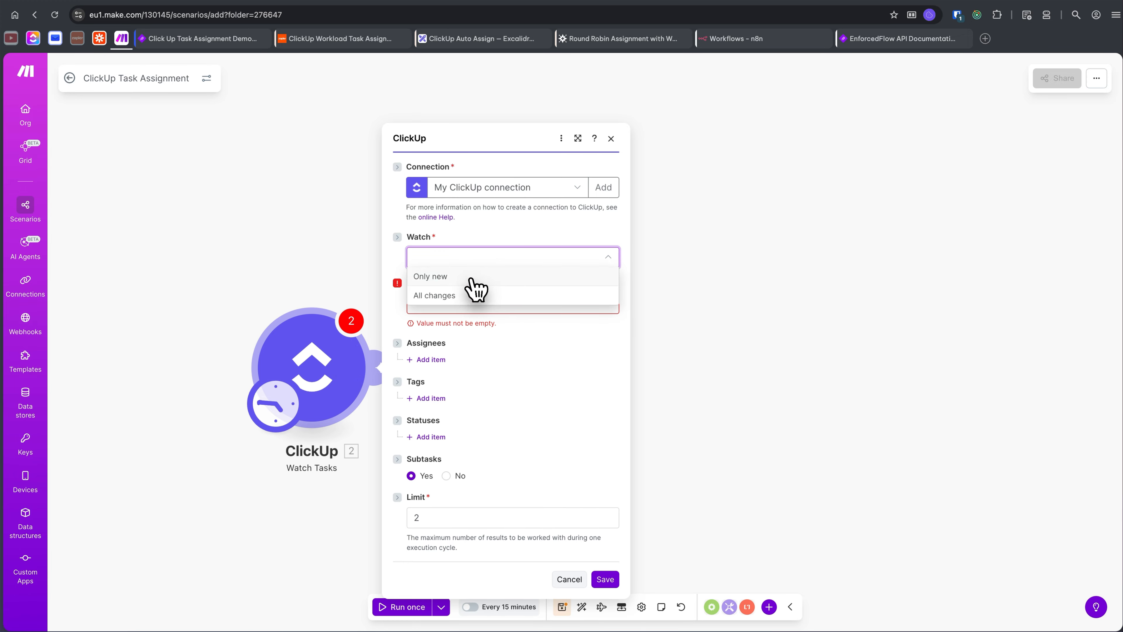
left_click(453, 265)
left_click(452, 262)
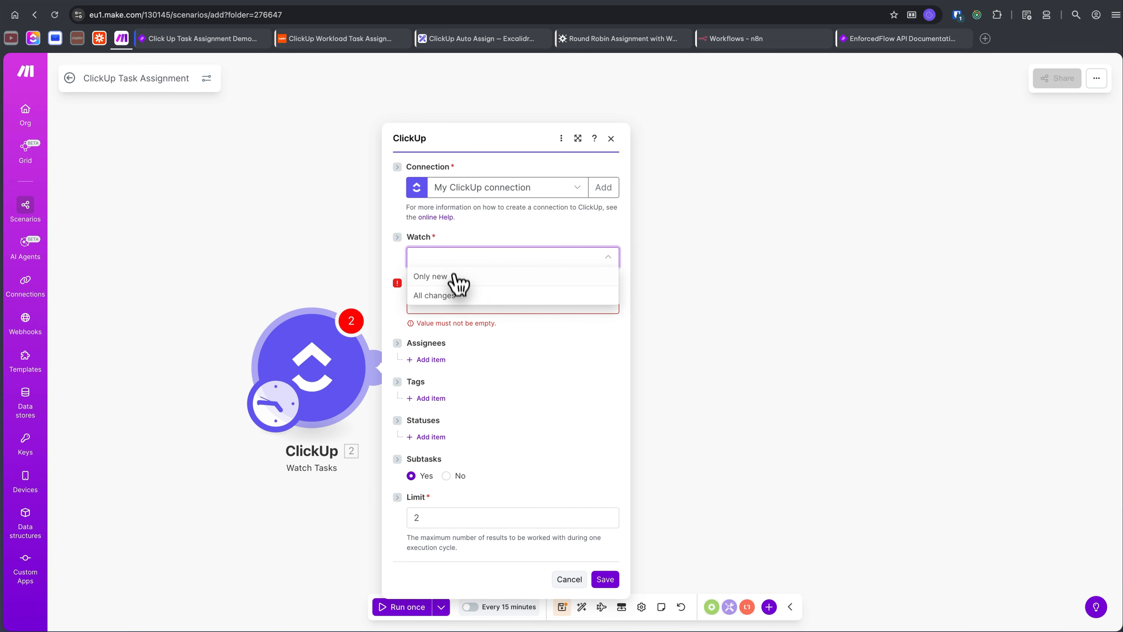
left_click(442, 276)
Select the ClickUp workspace and the EnforcedFlow space for the Watch Tasks trigger and save its settings
left_click(455, 312)
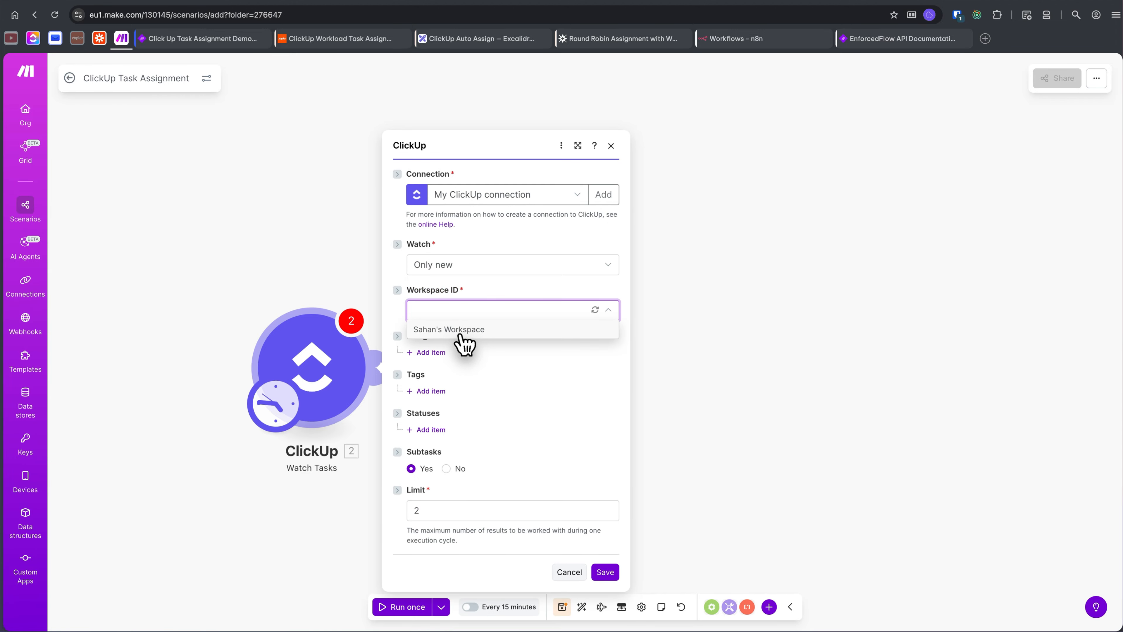
left_click(460, 330)
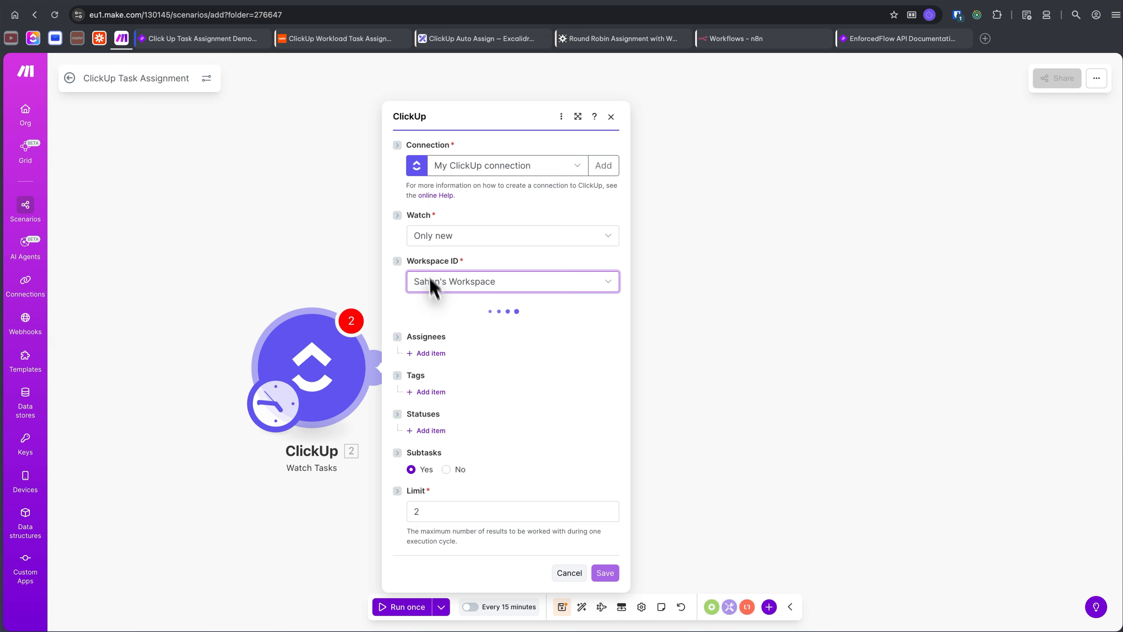
left_click(419, 340)
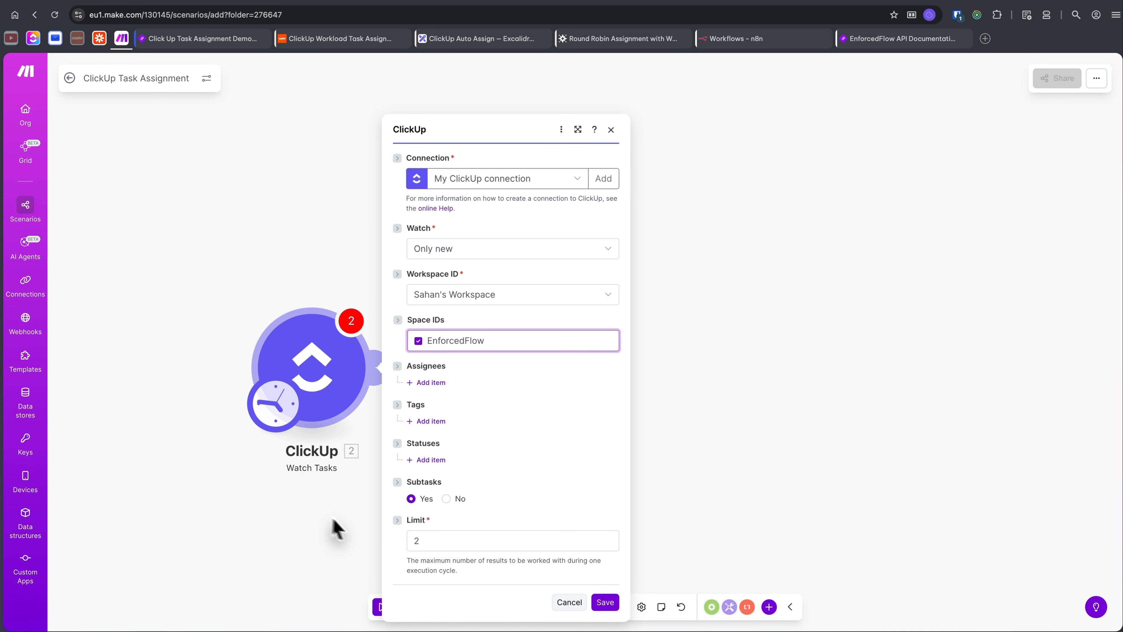
left_click_drag(259, 516, 250, 437)
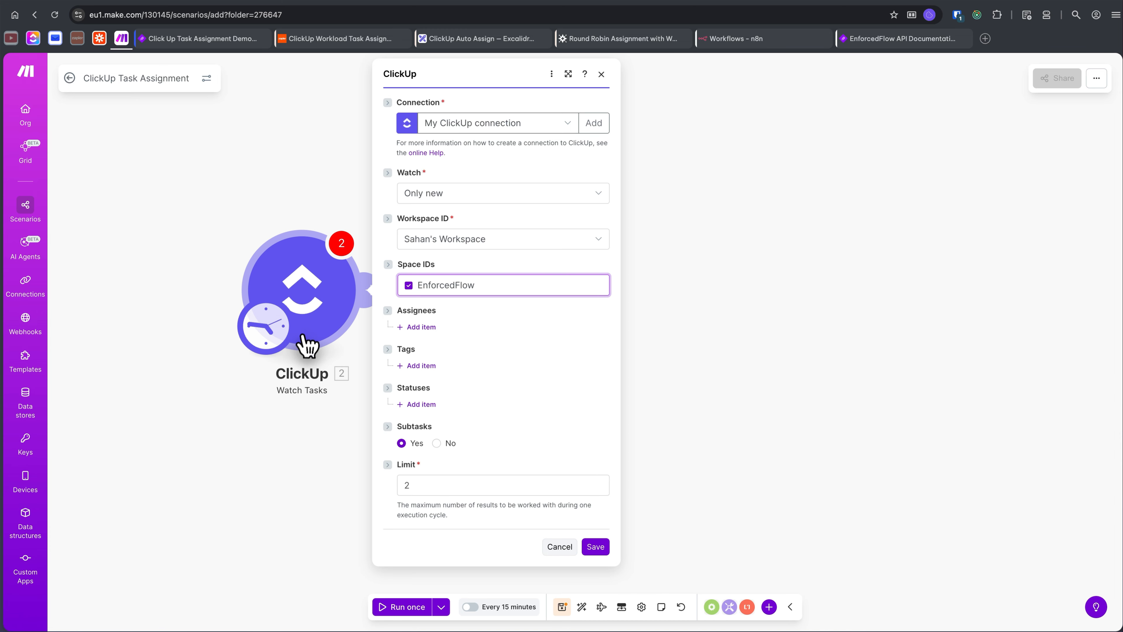
left_click(607, 545)
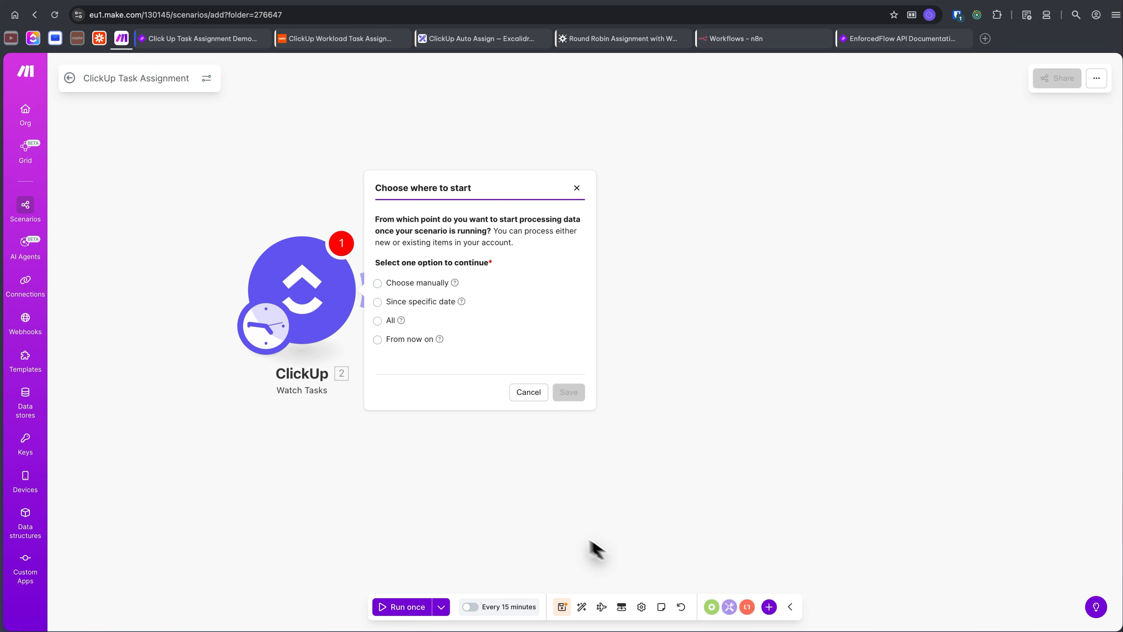
Skip the choice of a starting point and examine the scenario's schedule settings without changing them
left_click(302, 308)
left_click(302, 308)
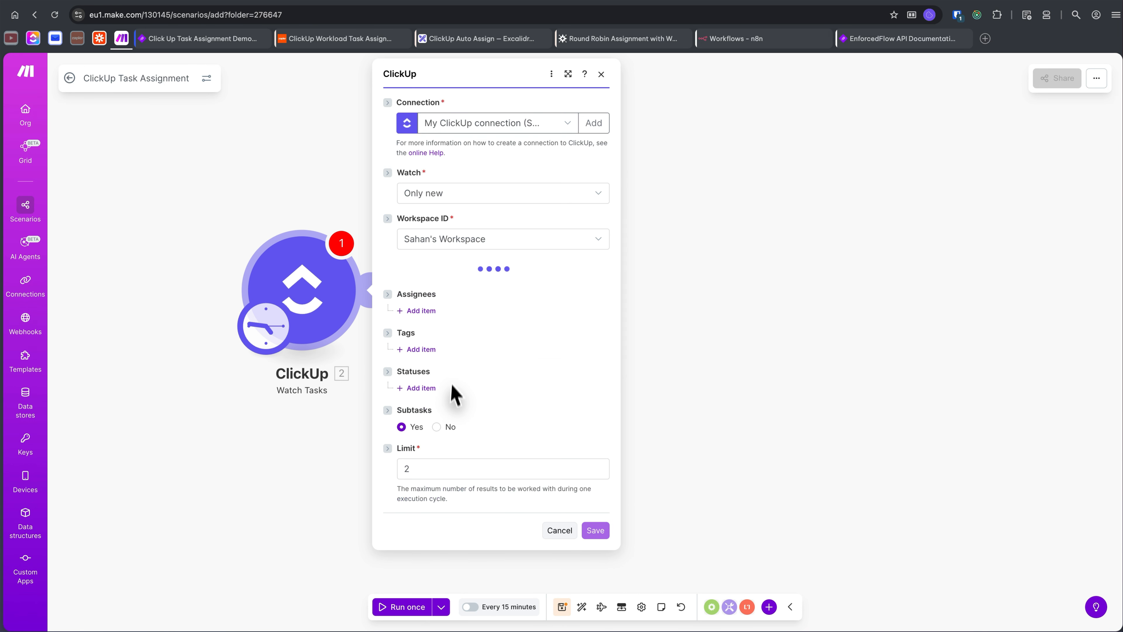
left_click(278, 327)
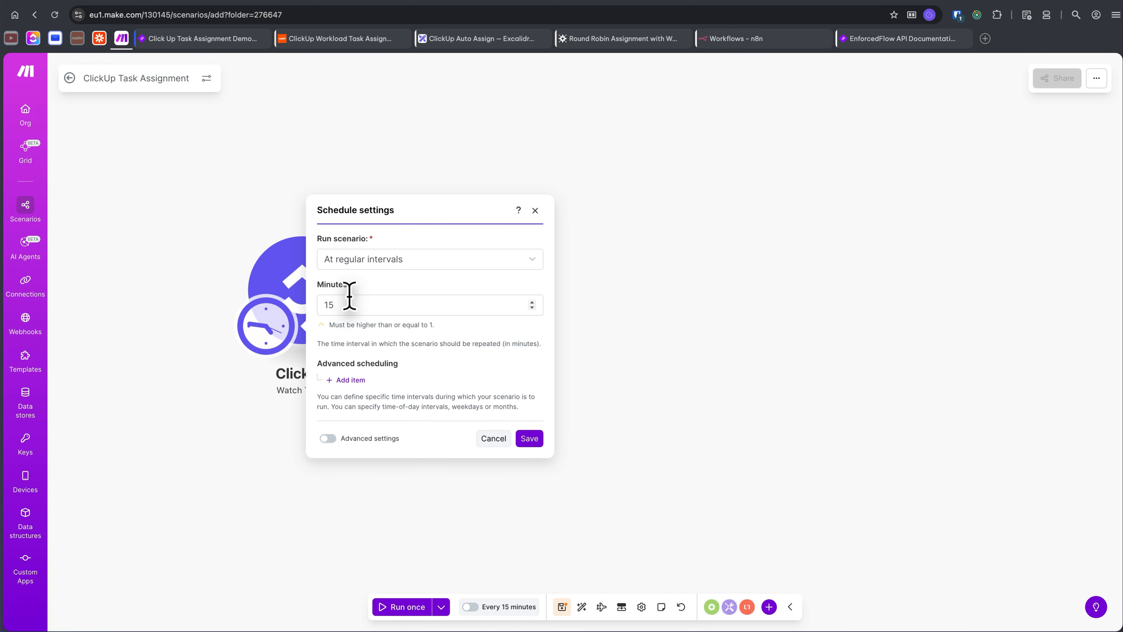
left_click(218, 219)
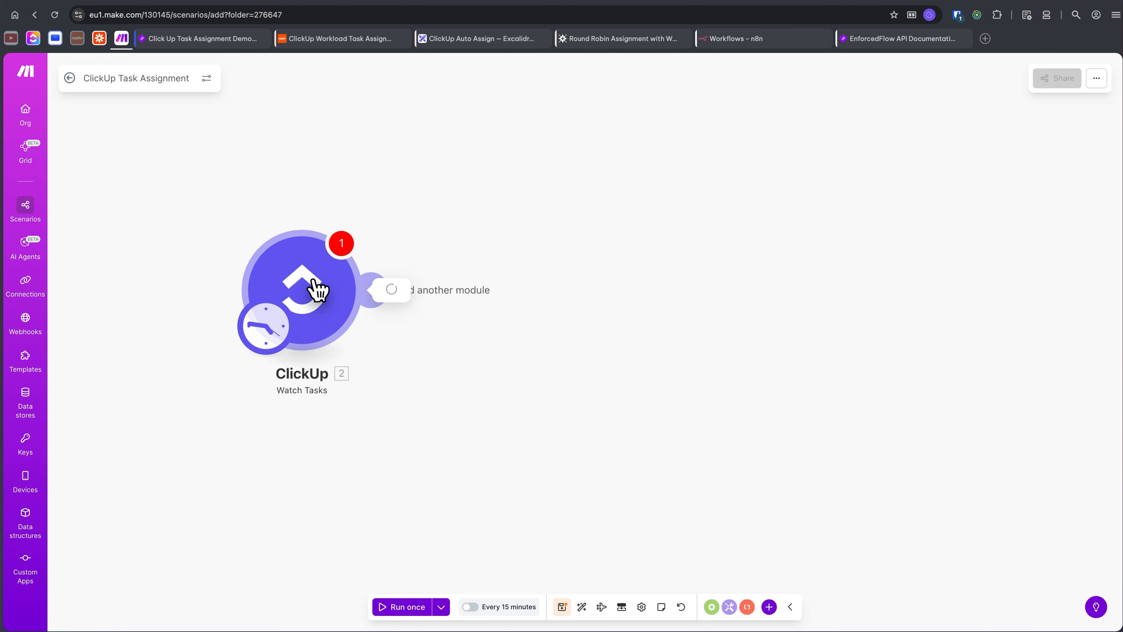
Check the maximum results limit in the ClickUp trigger and save the module as it is
left_click(317, 290)
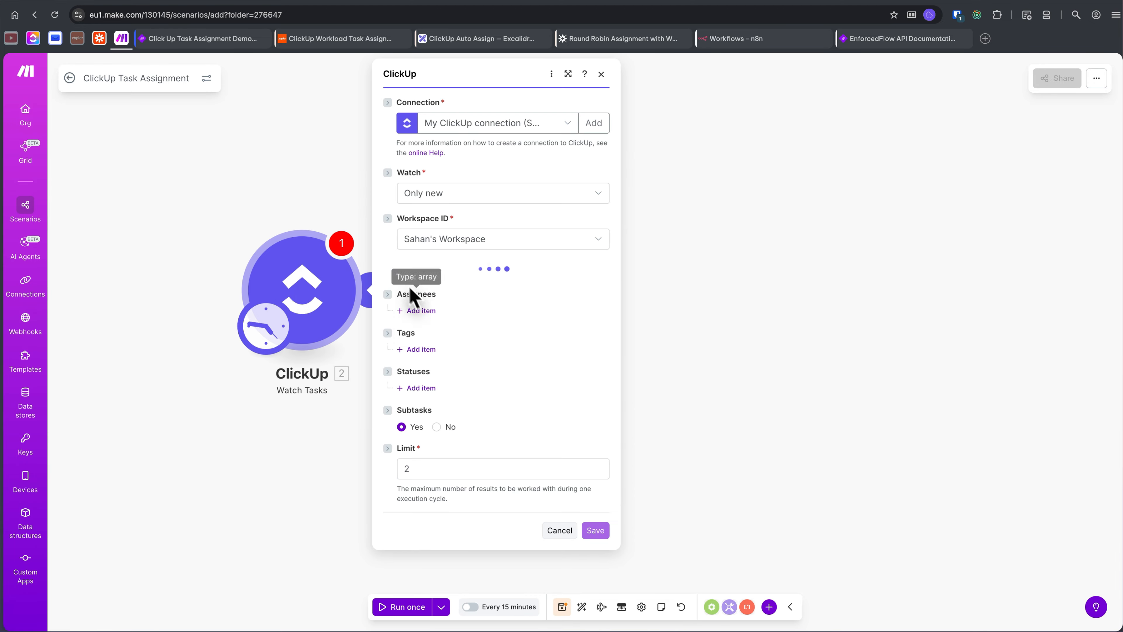
double_click(431, 484)
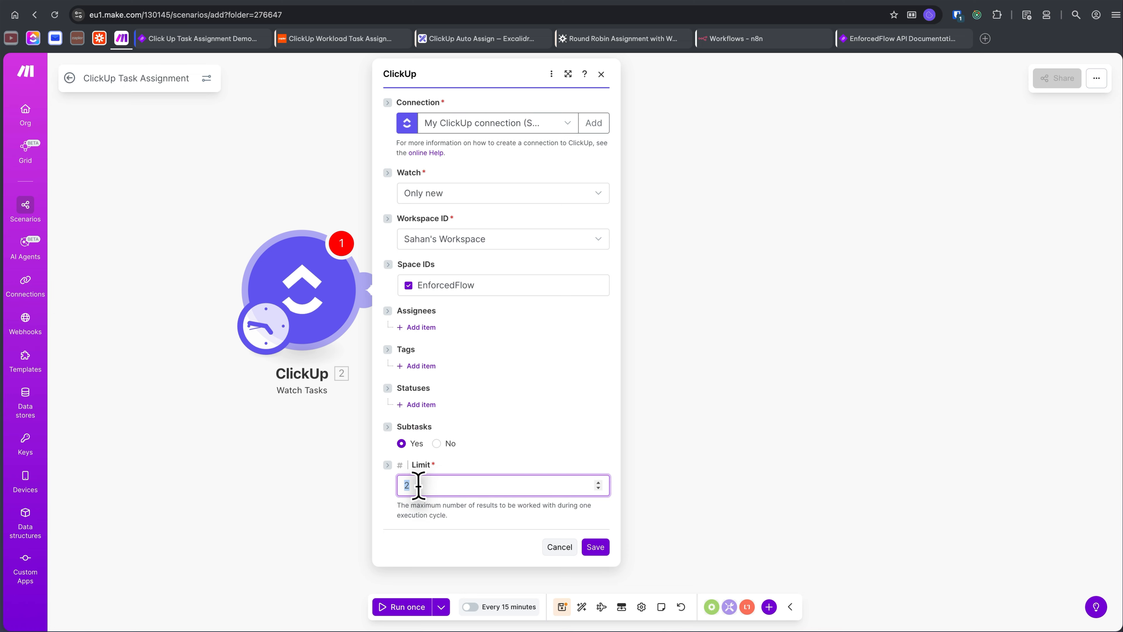
left_click(597, 549)
left_click(342, 243)
left_click(396, 376)
Add an EnforcedFlow Make an API Call module after the ClickUp trigger, finding it by searching for enforcedflow
left_click(372, 291)
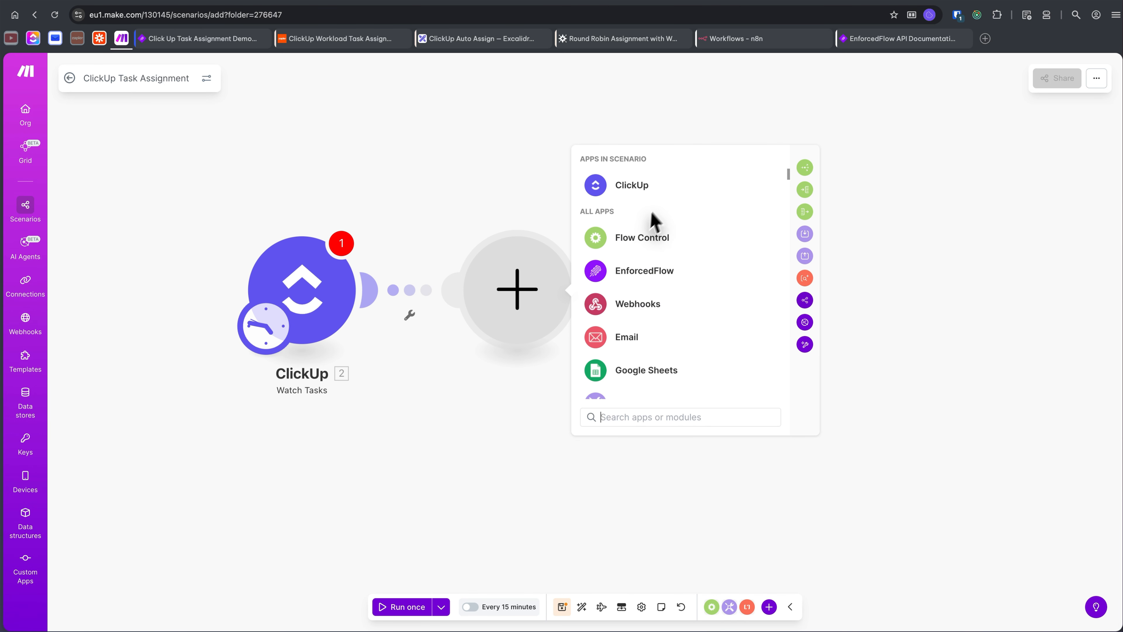
left_click(619, 280)
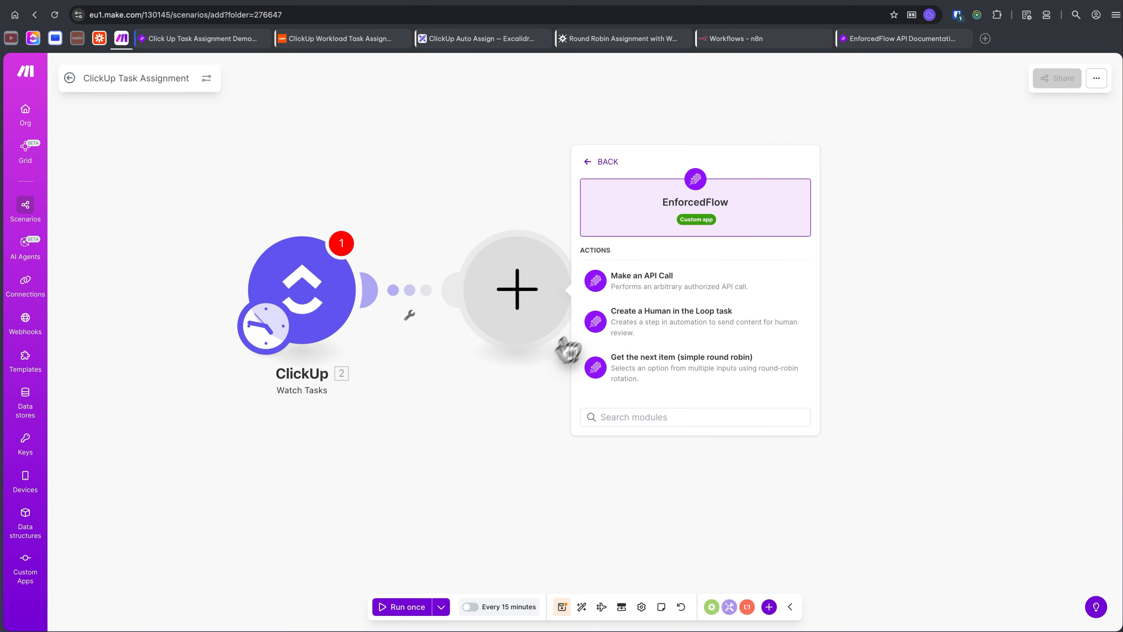
left_click(504, 392)
left_click(517, 295)
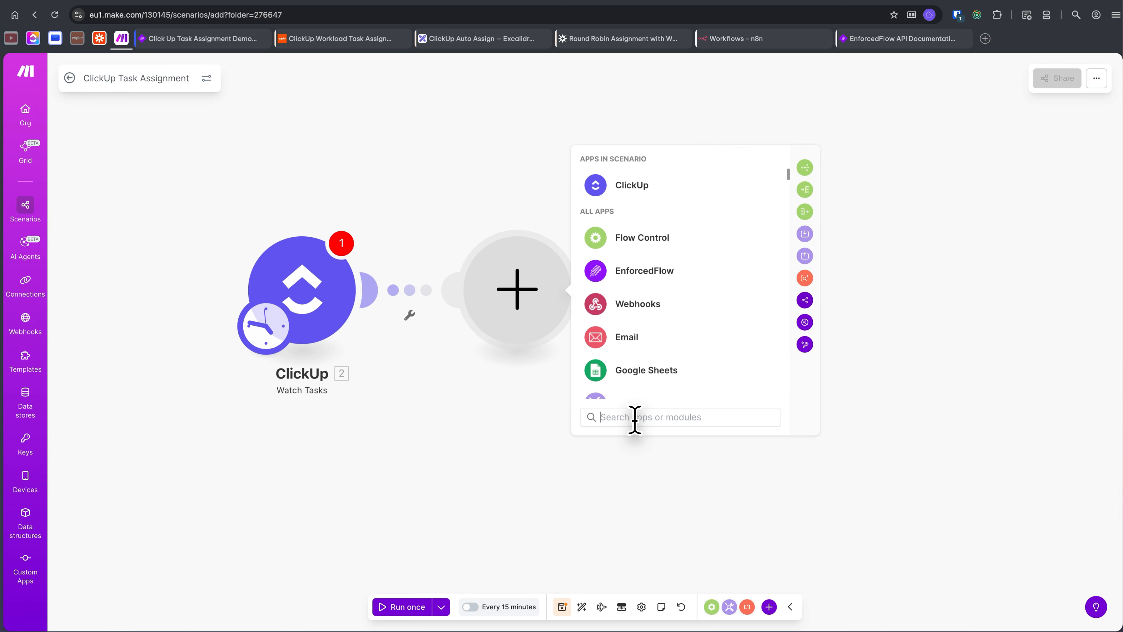
type("enforcedflow")
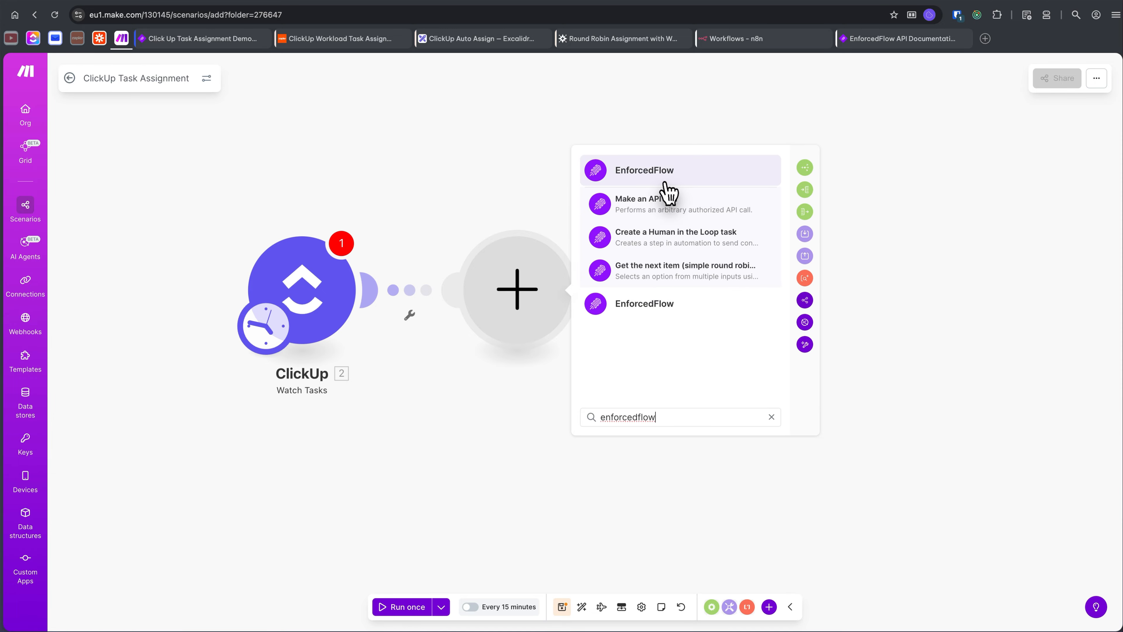
left_click(663, 211)
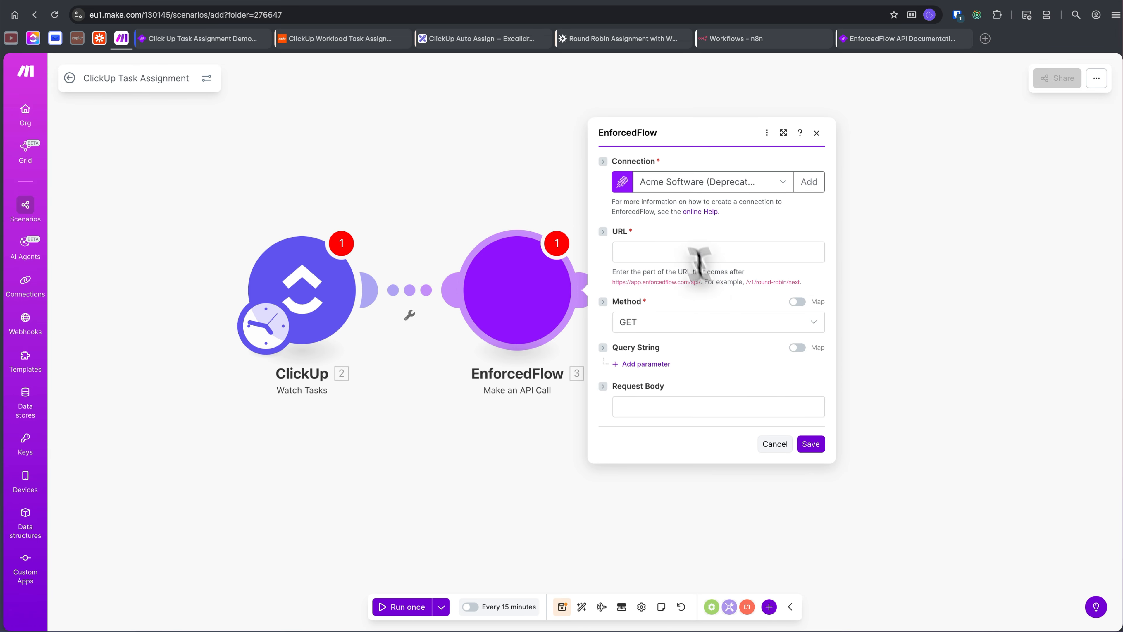
Set the EnforcedFlow module's connection to EF Demo and put the focus on its URL
left_click(783, 188)
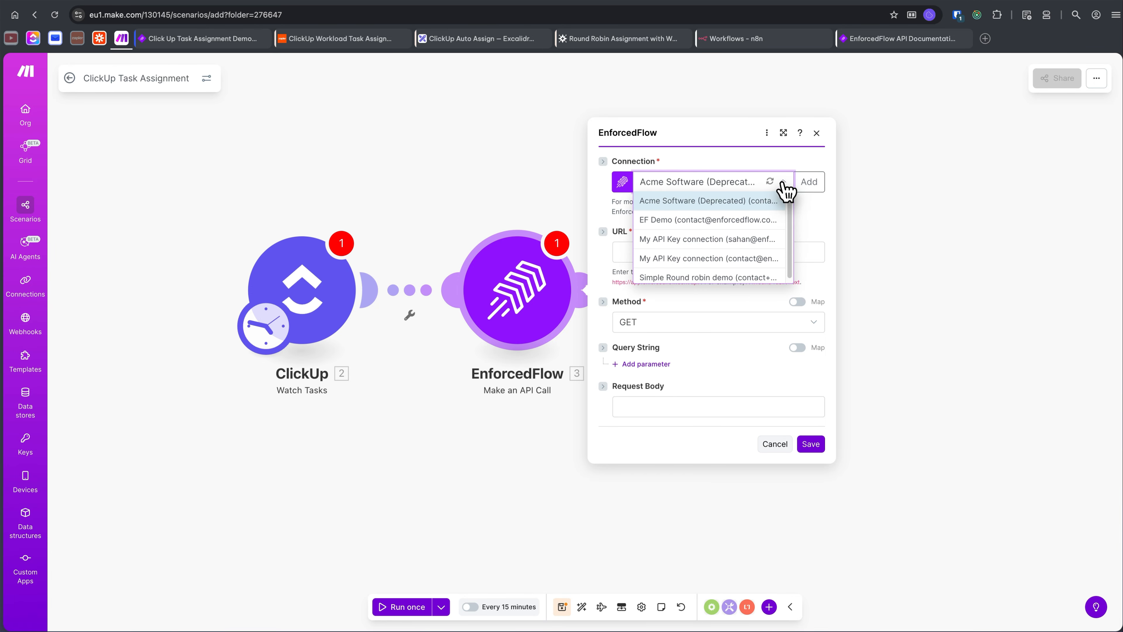
left_click(747, 220)
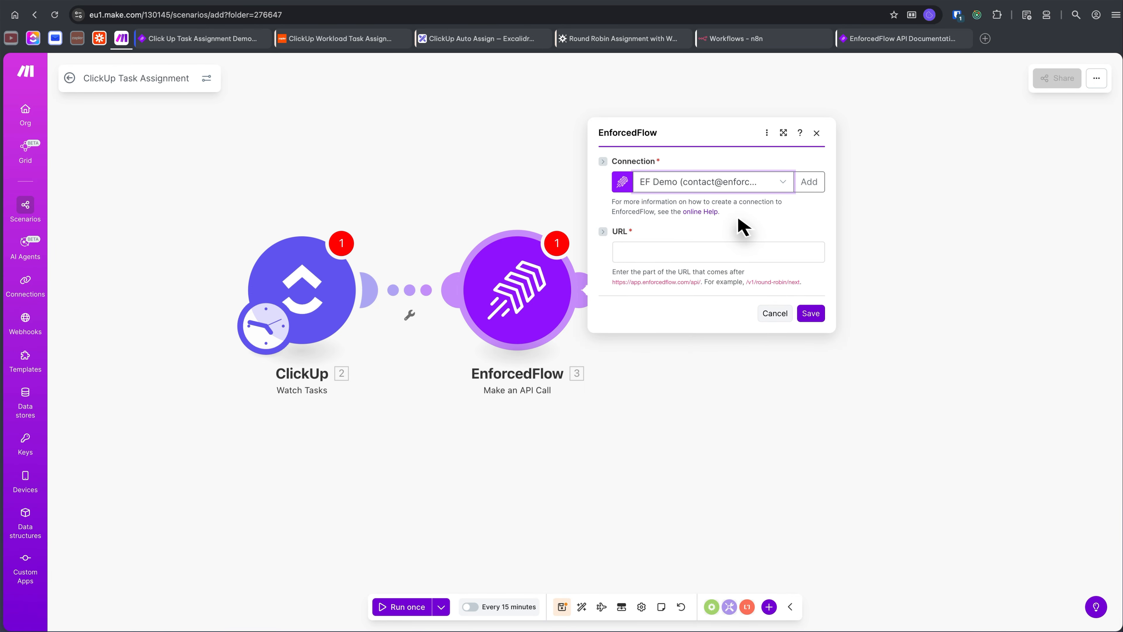
left_click(761, 186)
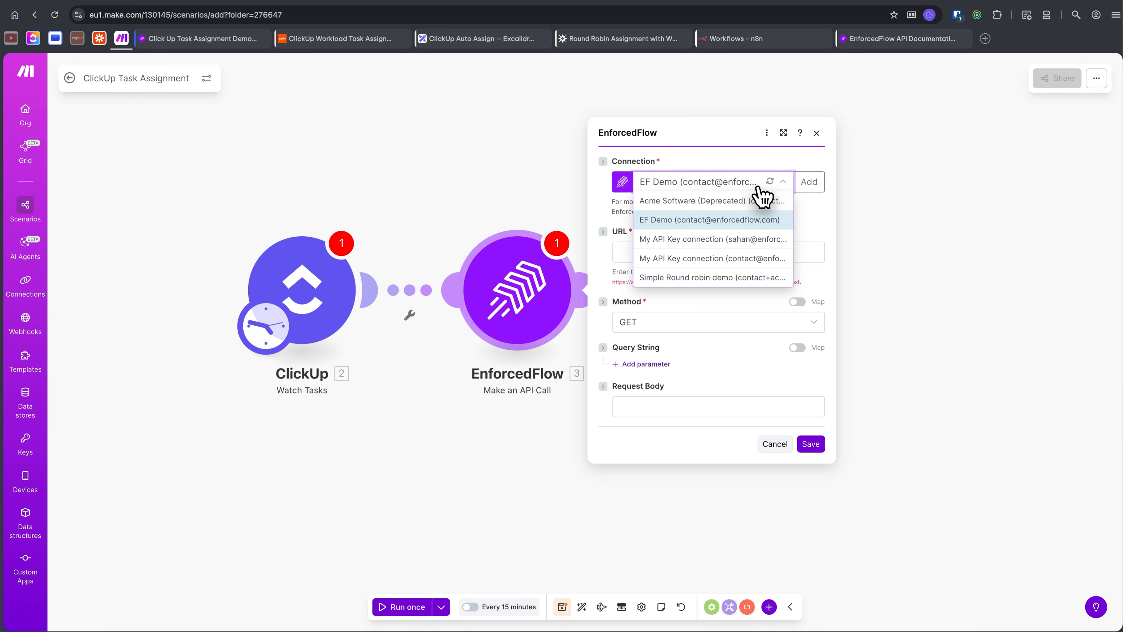
left_click(757, 188)
left_click(692, 251)
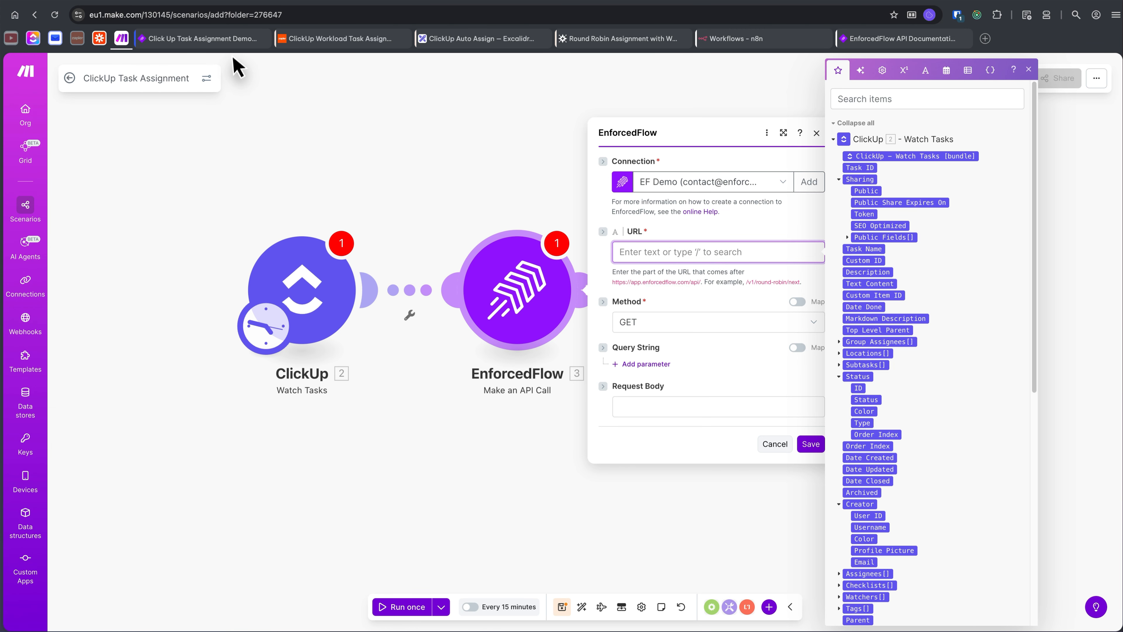
Open the EnforcedFlow API documentation from the website's footer and show the Advanced Round Robin endpoints
left_click(882, 39)
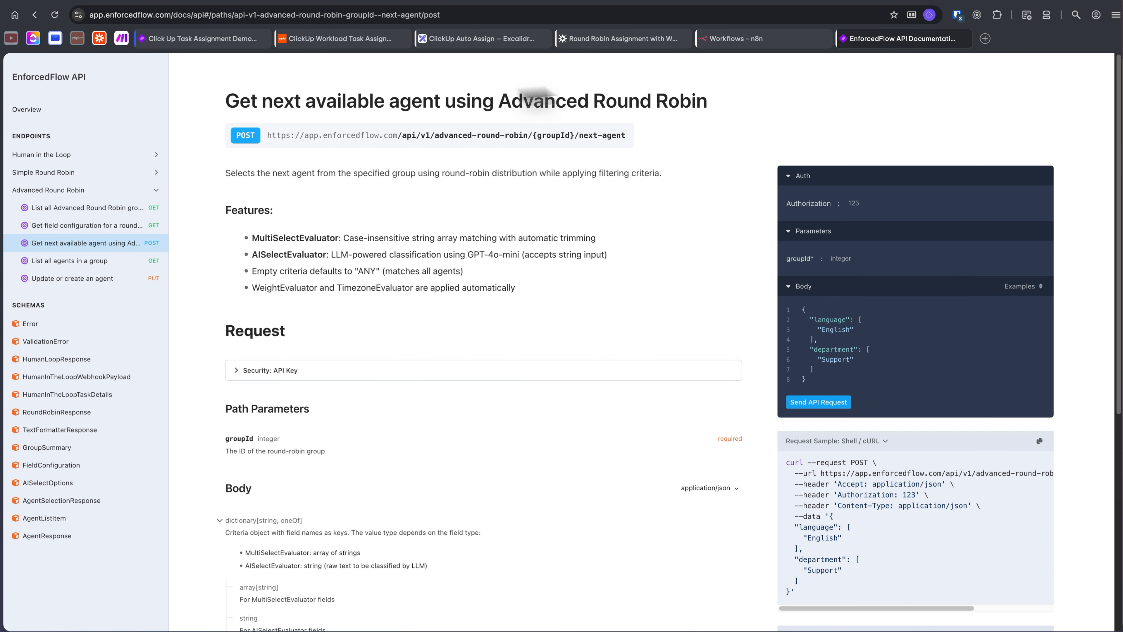
left_click(35, 15)
left_click(34, 15)
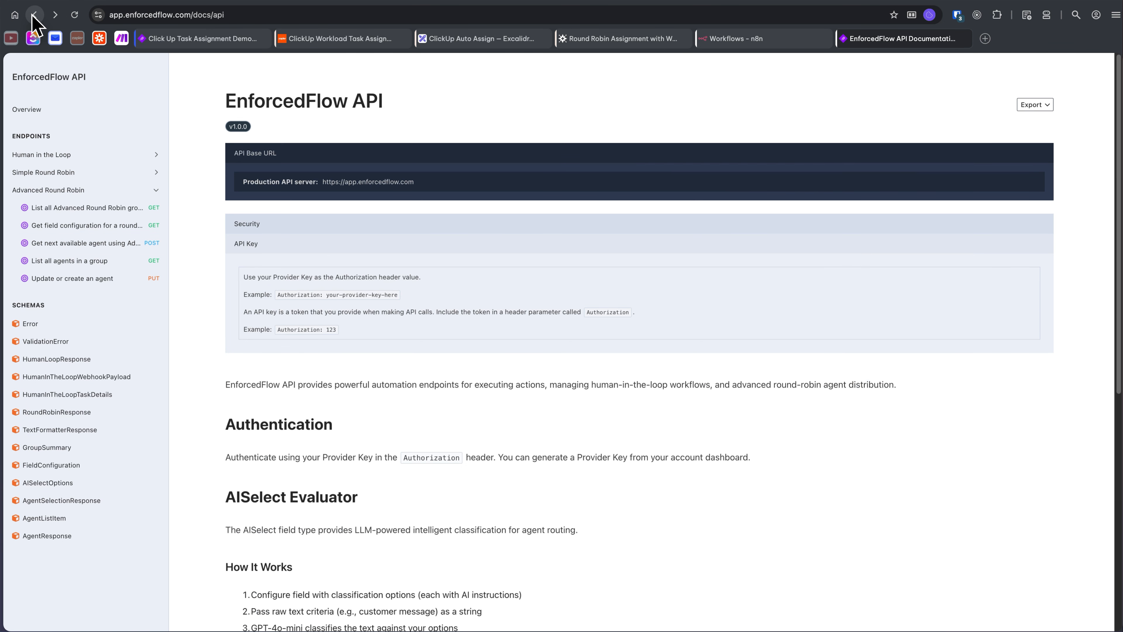
left_click(35, 15)
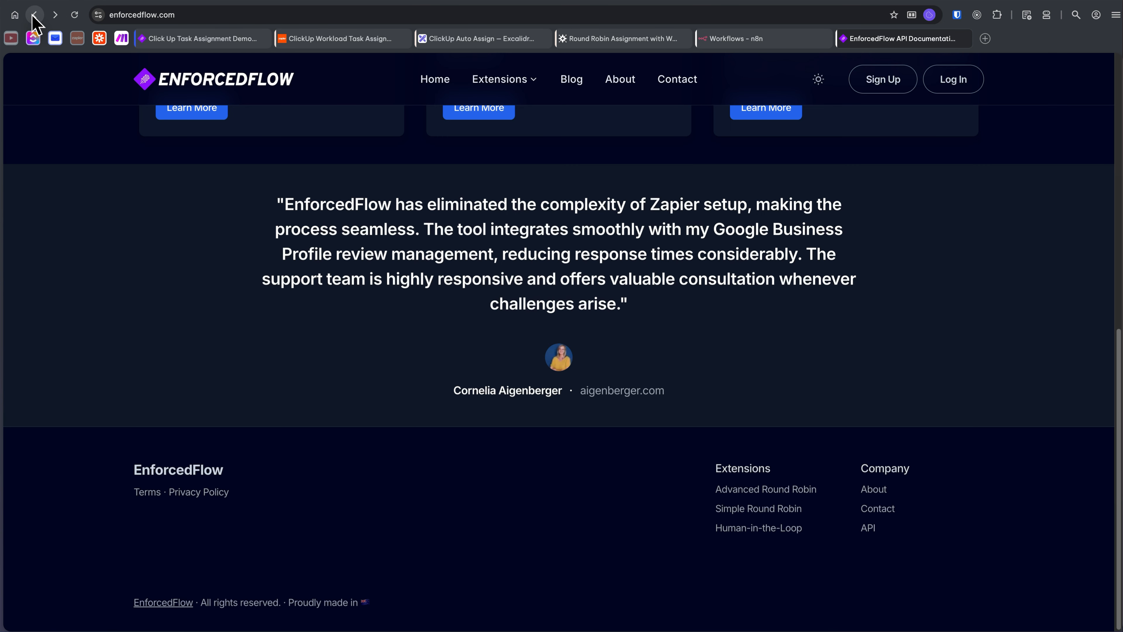
left_click(867, 529)
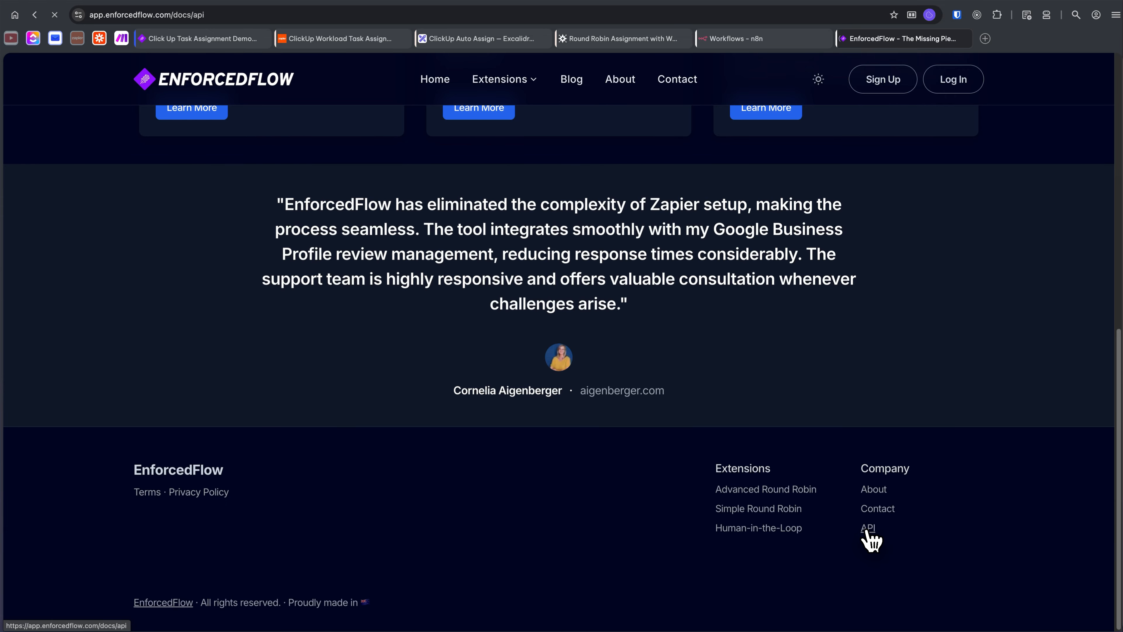
left_click(118, 195)
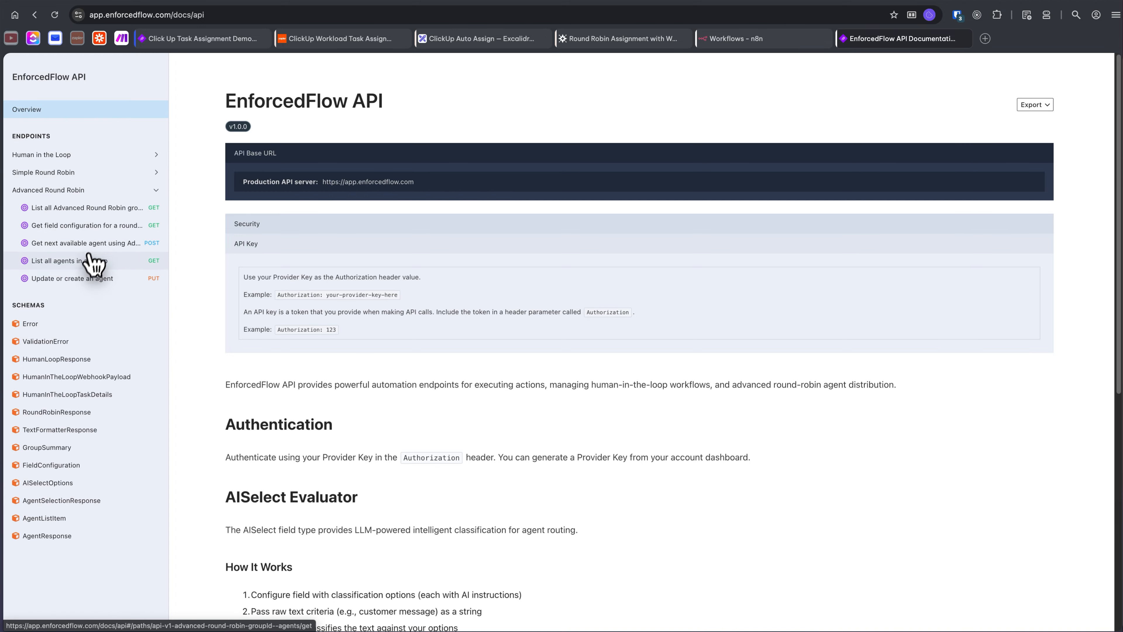
Open the documentation of the Advanced Round Robin endpoint for getting the next available agent and copy its request URL
left_click(56, 243)
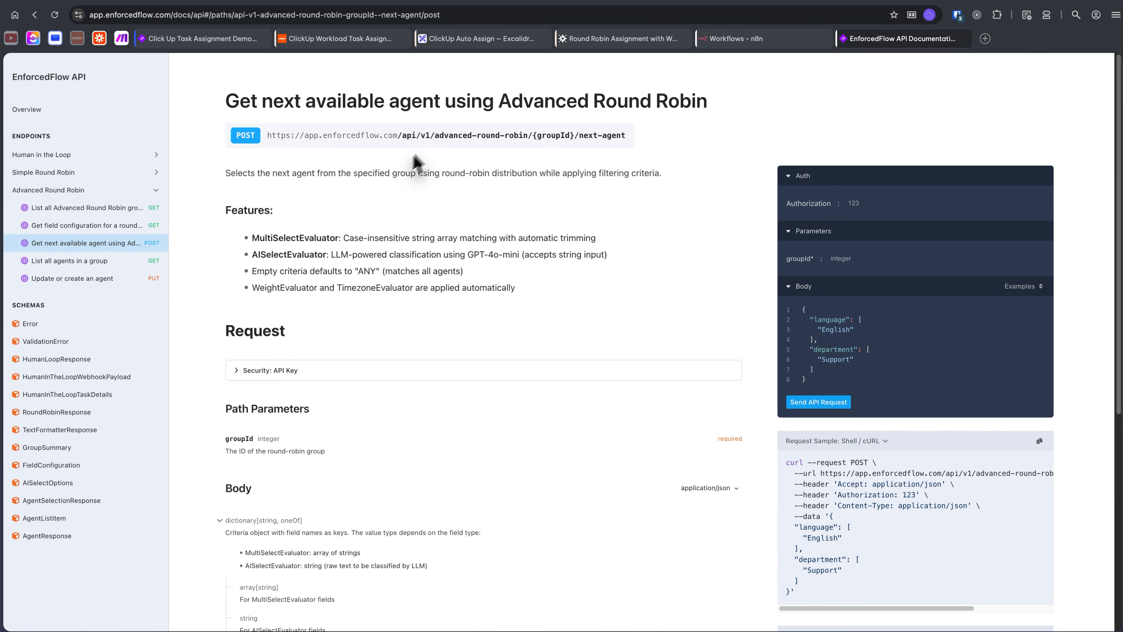
triple_click(534, 140)
left_click(471, 168)
triple_click(419, 135)
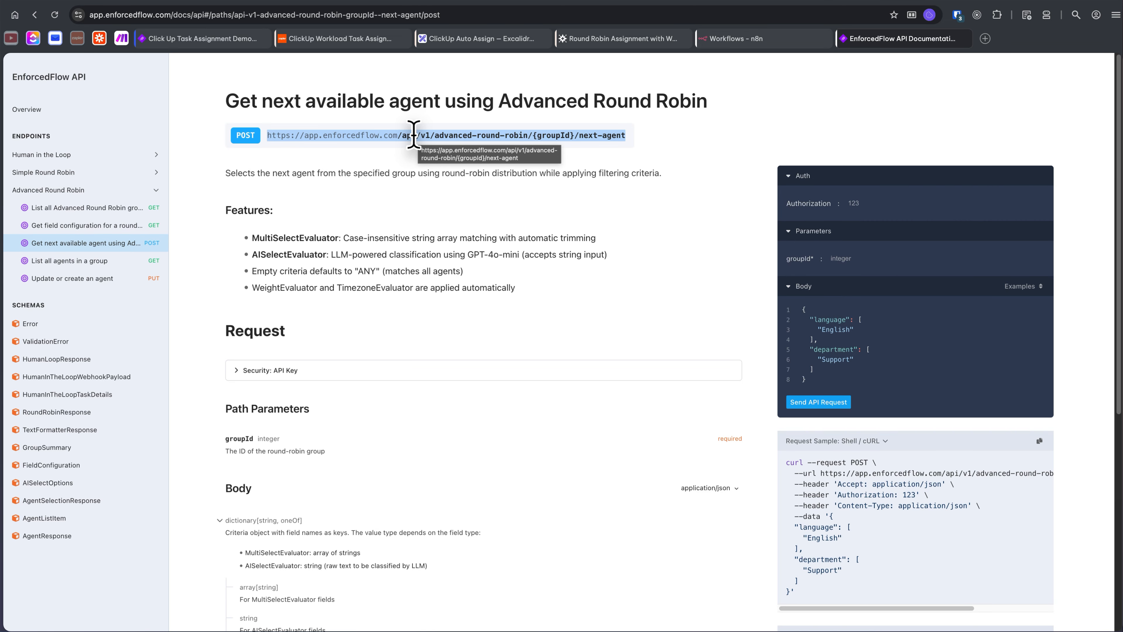
right_click(439, 138)
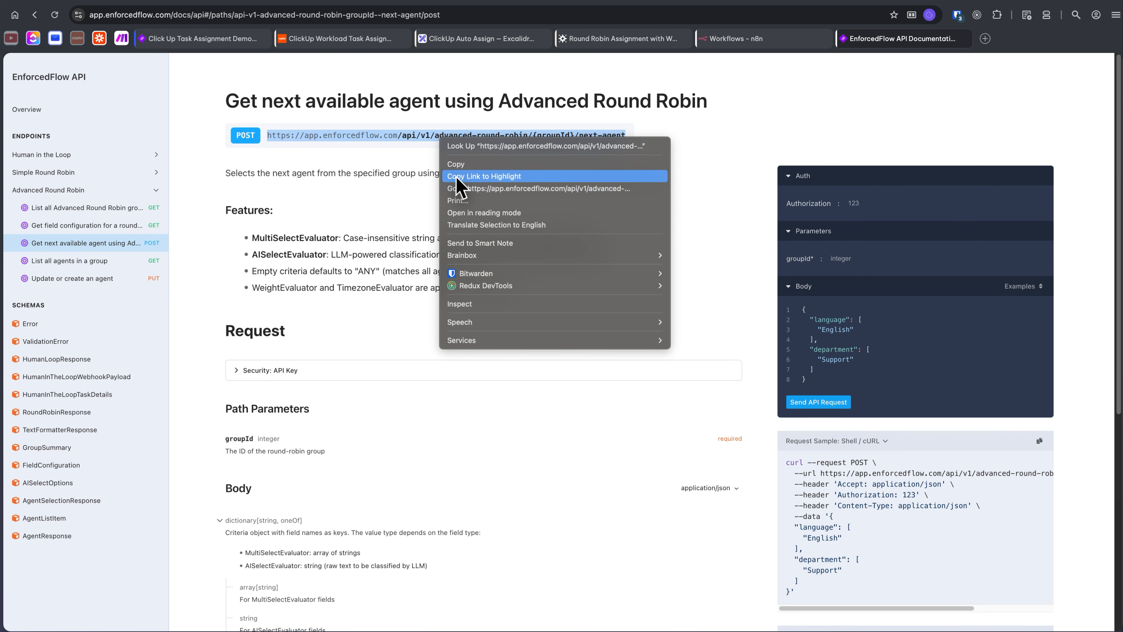
left_click(457, 165)
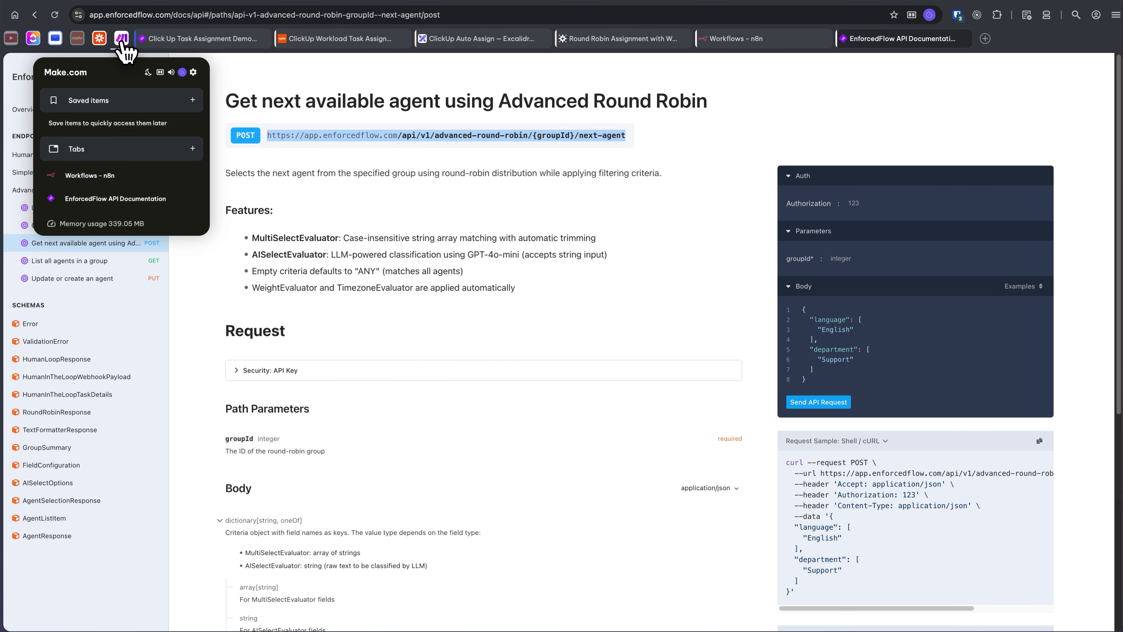
left_click(122, 39)
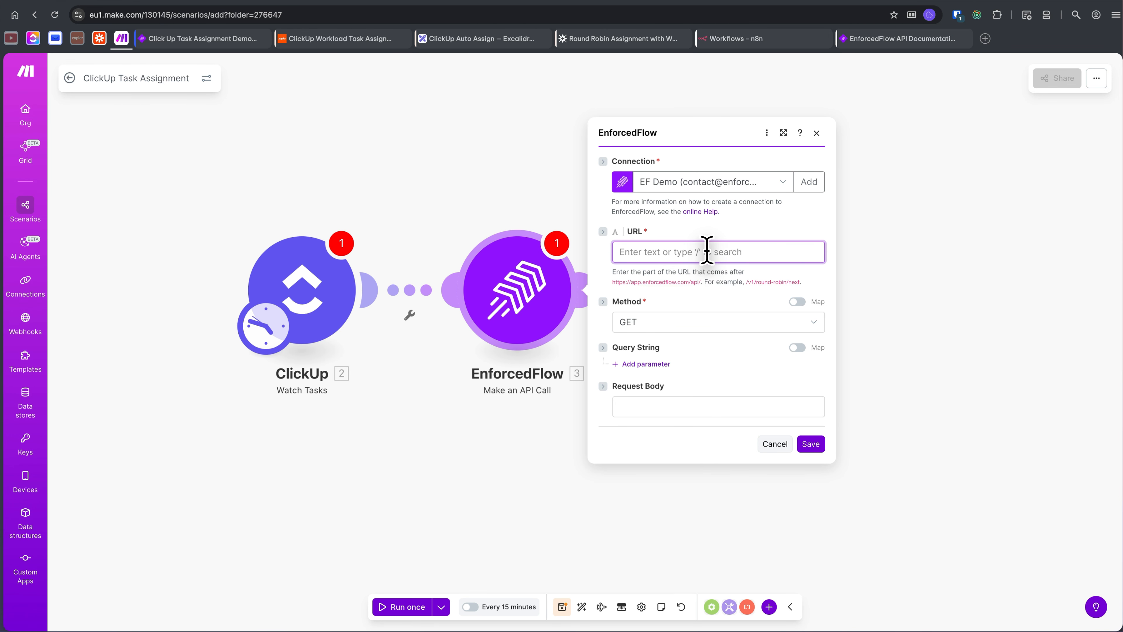
key("ctrl+v")
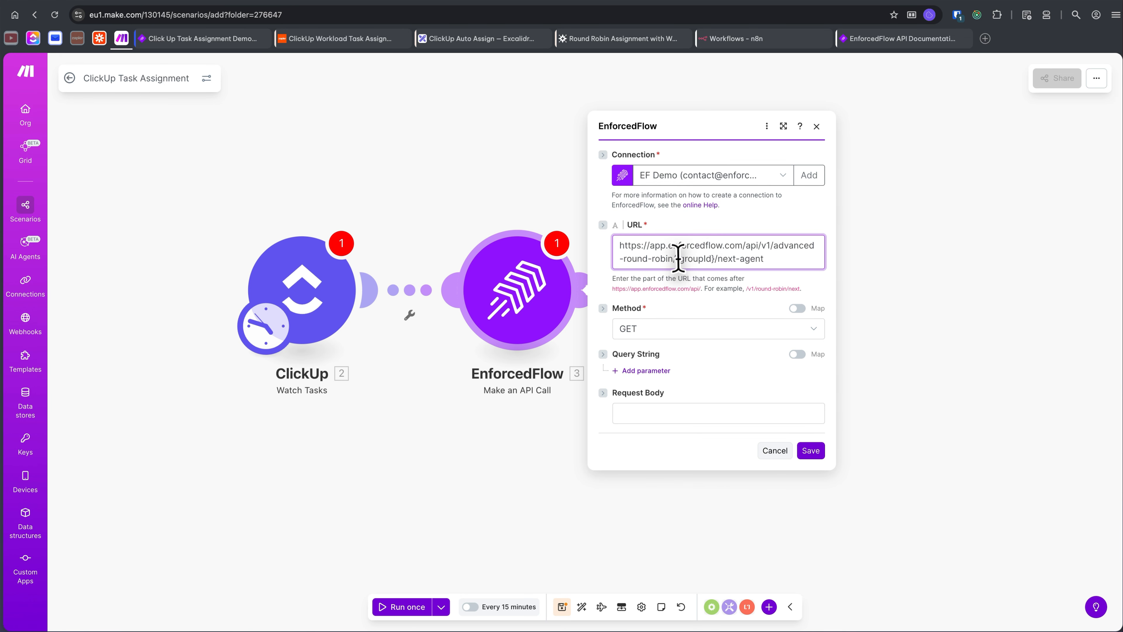
left_click_drag(759, 245, 598, 248)
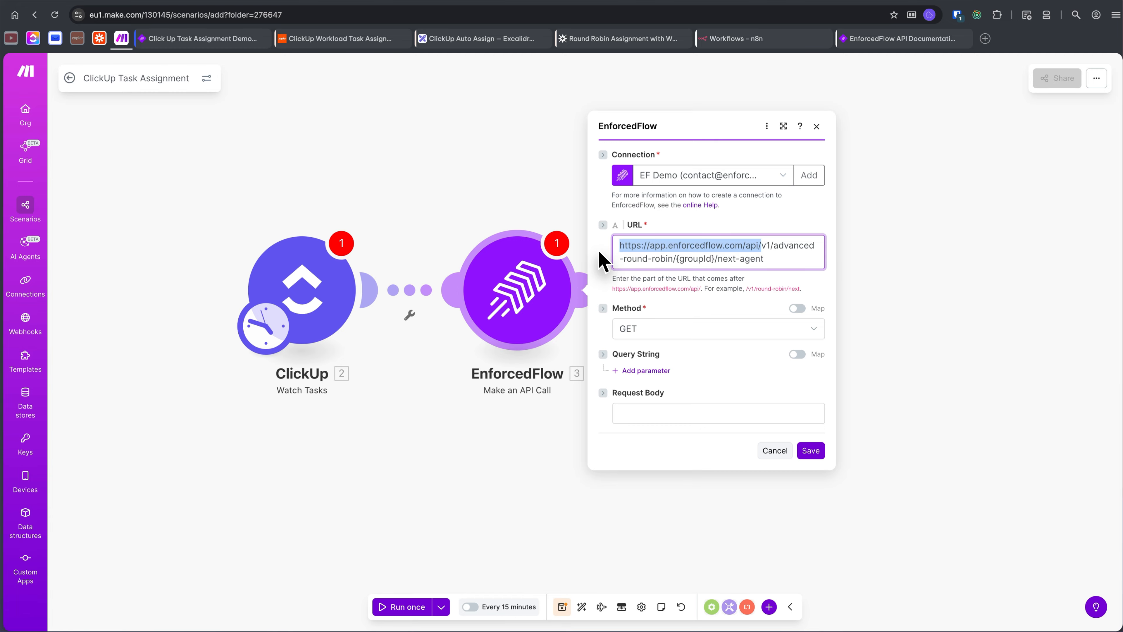
key("BackSpace")
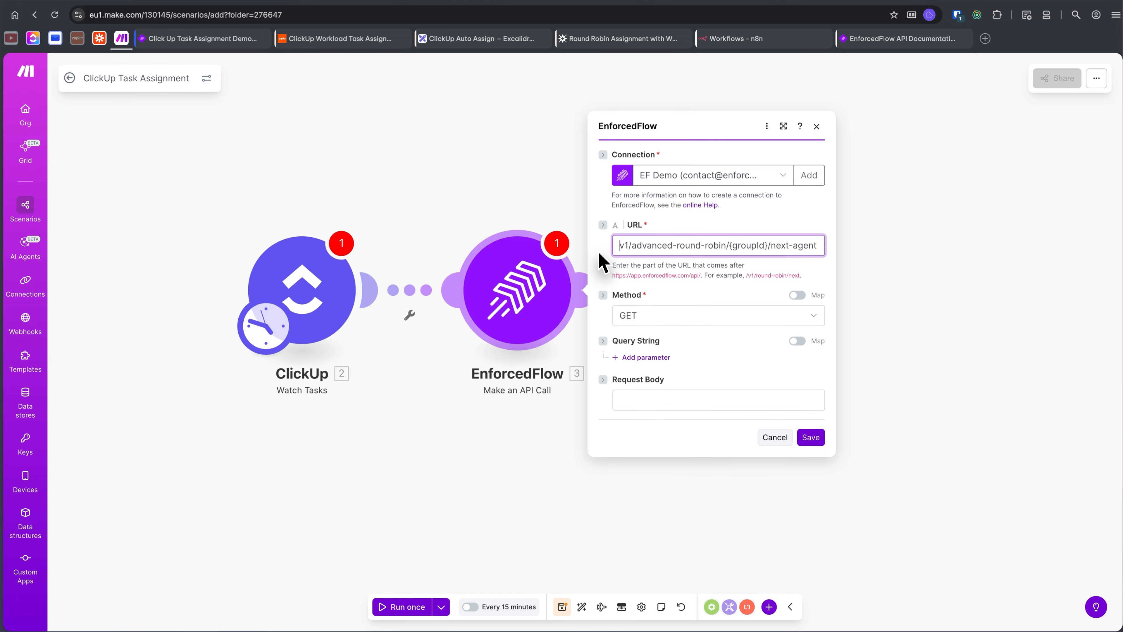
Look up the Click Up Task Assignment Demo group's ID in EnforcedFlow's Advanced Round Robin groups, then return to Make
double_click(756, 246)
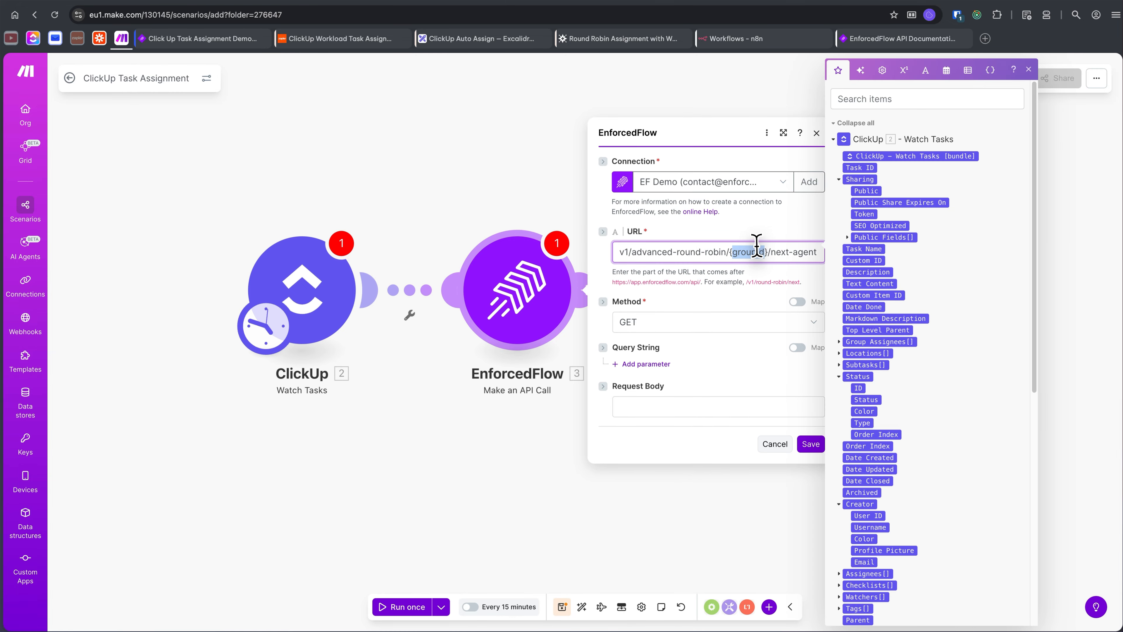
left_click(182, 39)
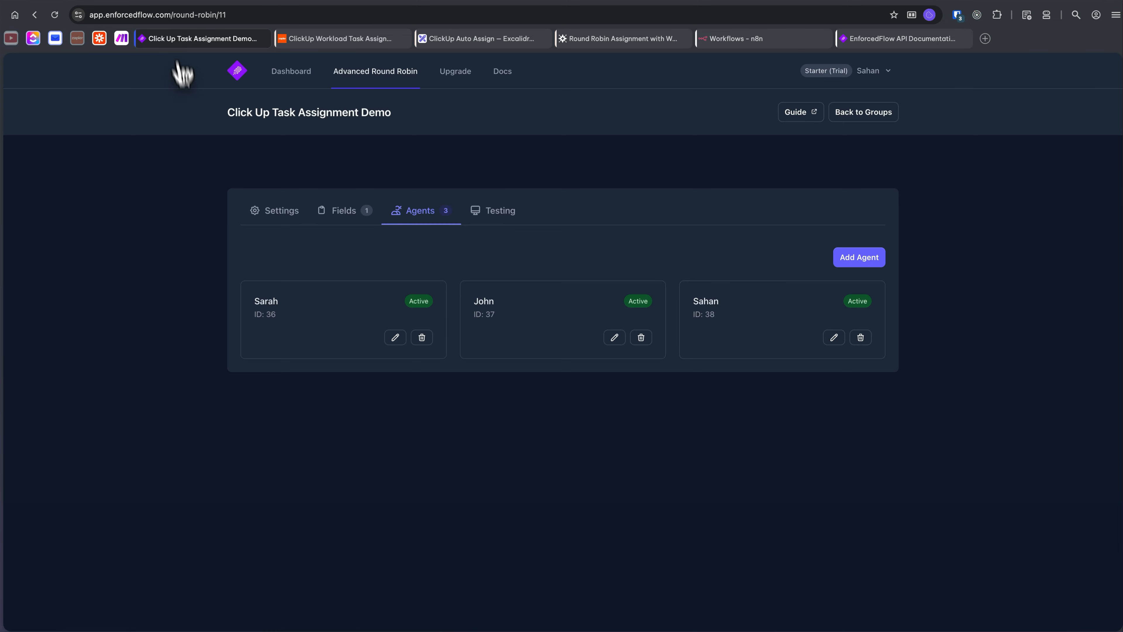
left_click(375, 91)
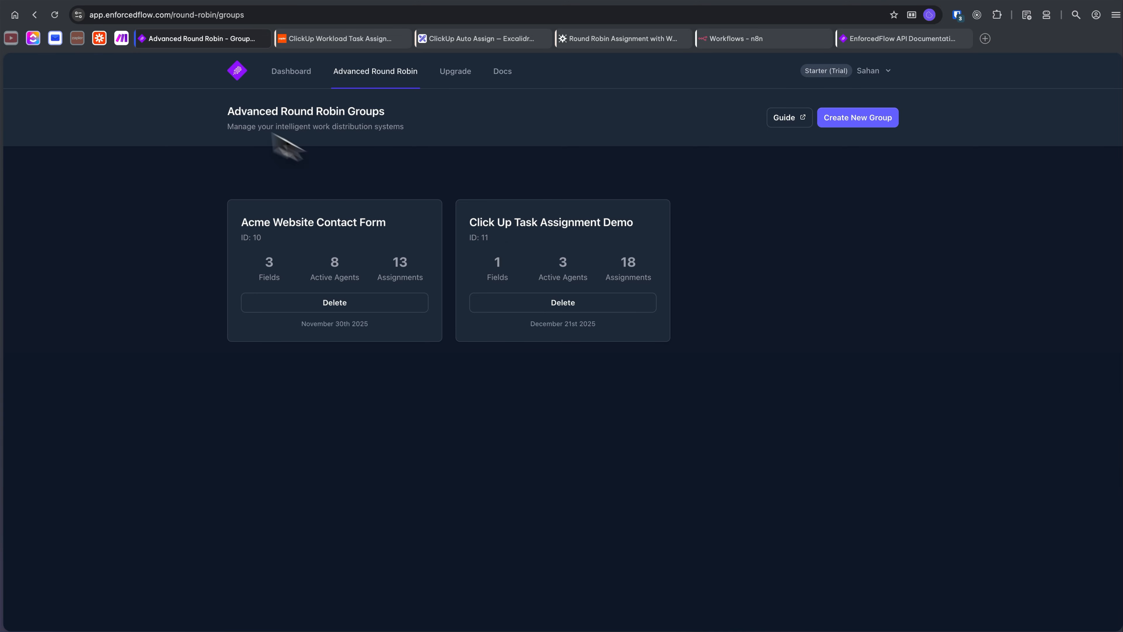
left_click(99, 38)
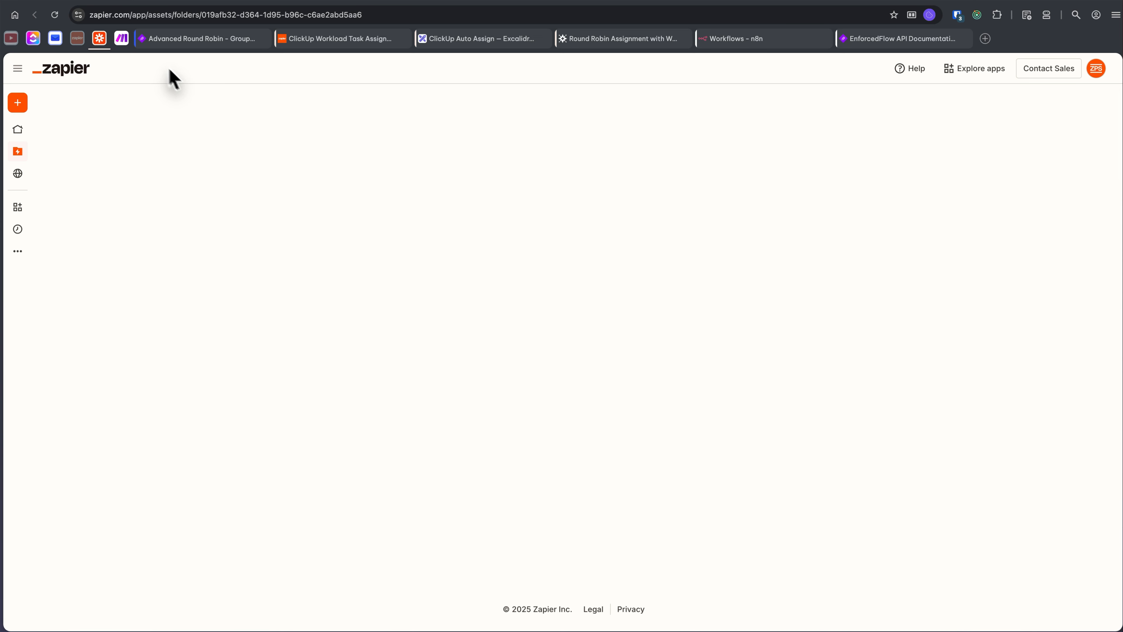
left_click(127, 44)
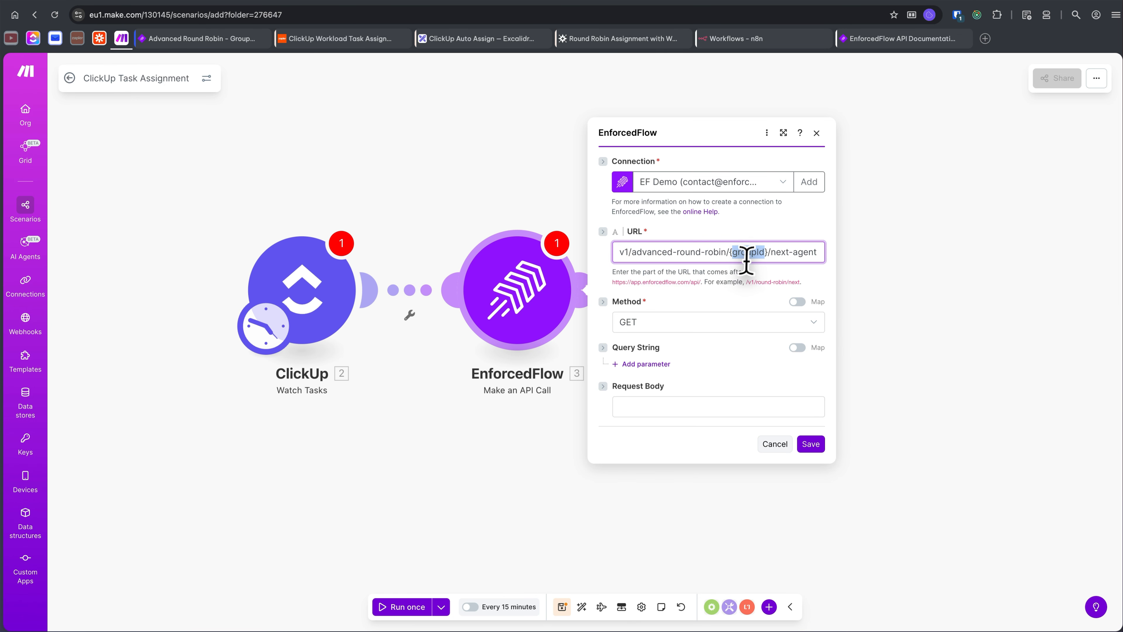
Replace the {groupId} placeholder with 11 so the module's URL reads v1/advanced-round-robin/11/next-agent
key("Right")
key("Right")
key("BackSpace")
key("BackSpace")
key("BackSpace")
key("BackSpace")
key("BackSpace")
key("BackSpace")
key("BackSpace")
key("BackSpace")
key("BackSpace")
type("11")
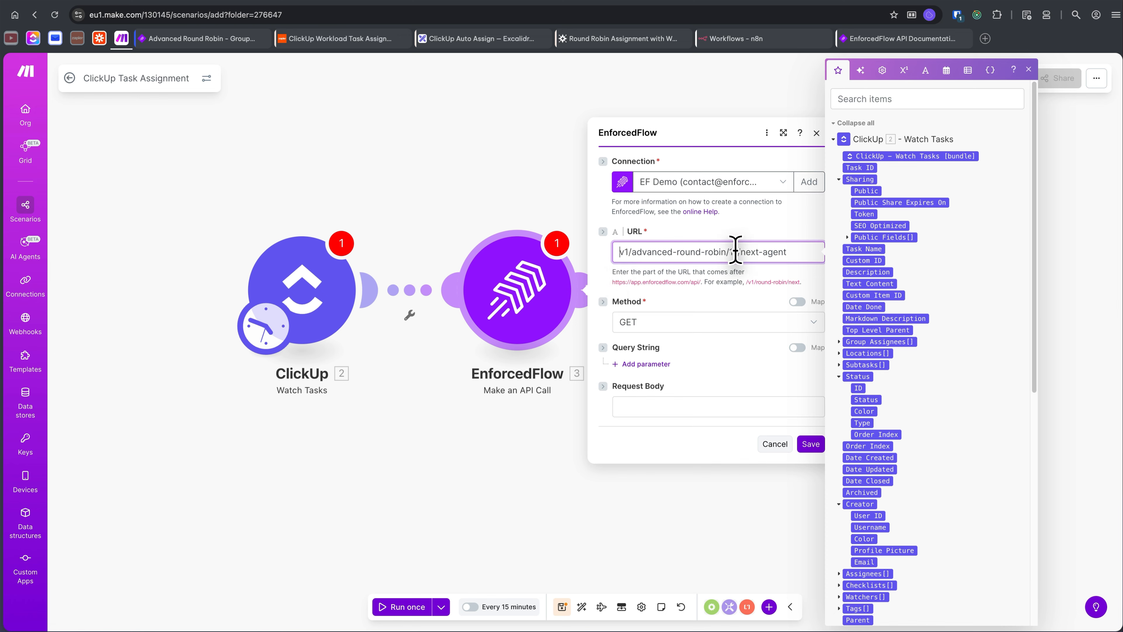
left_click(785, 256)
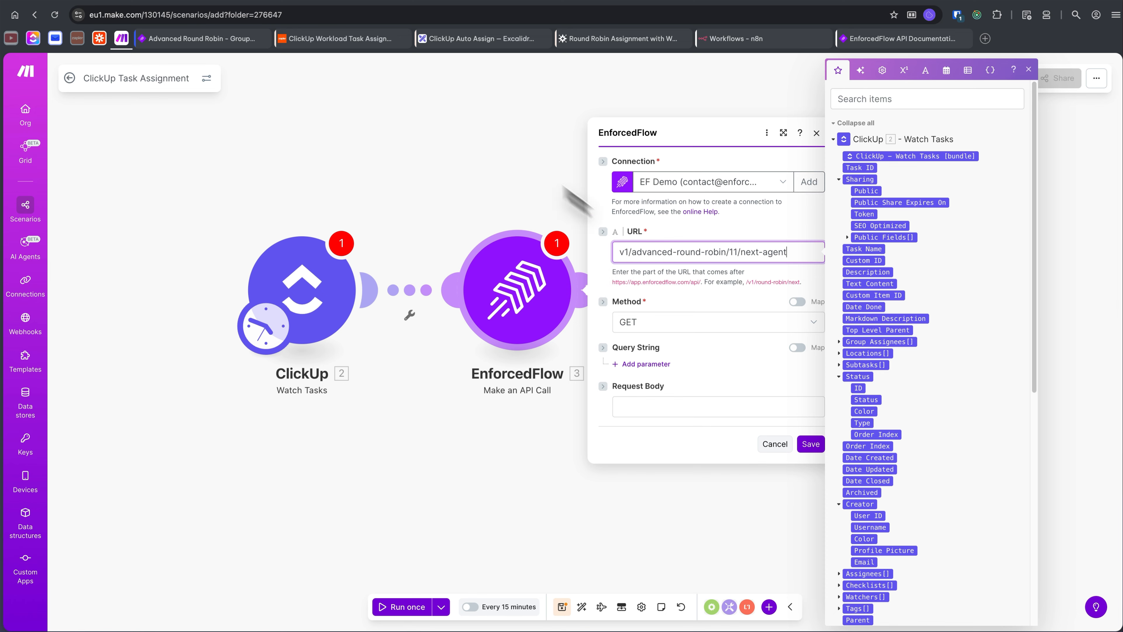
Check the endpoint's HTTP method in the API documentation, set the EnforcedFlow module's method to POST and save the module
left_click(942, 40)
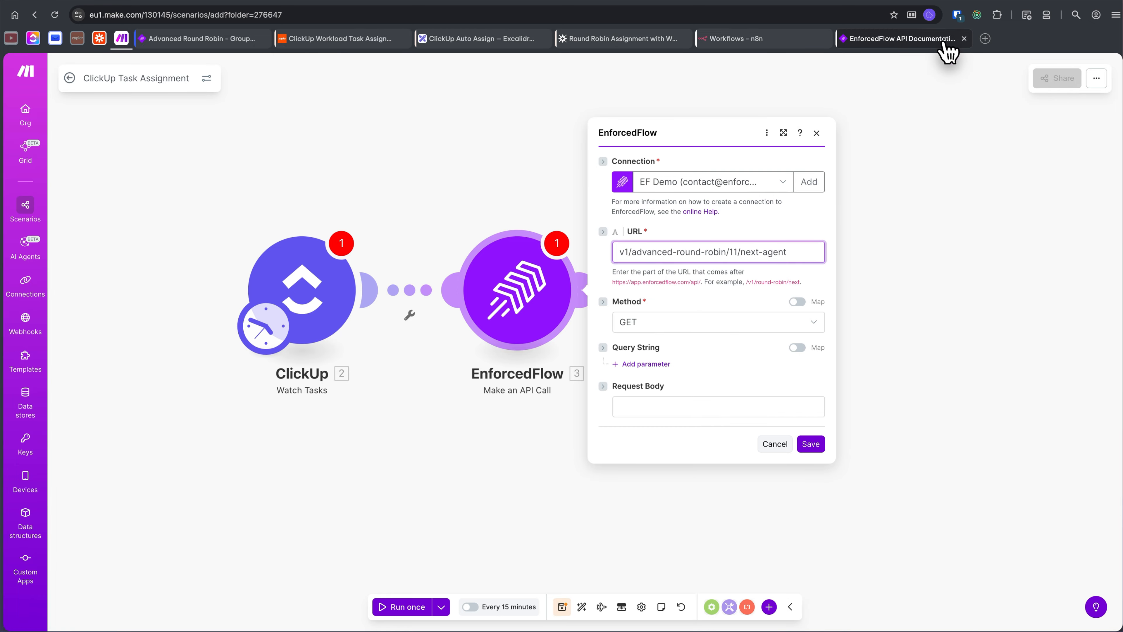
left_click(245, 137)
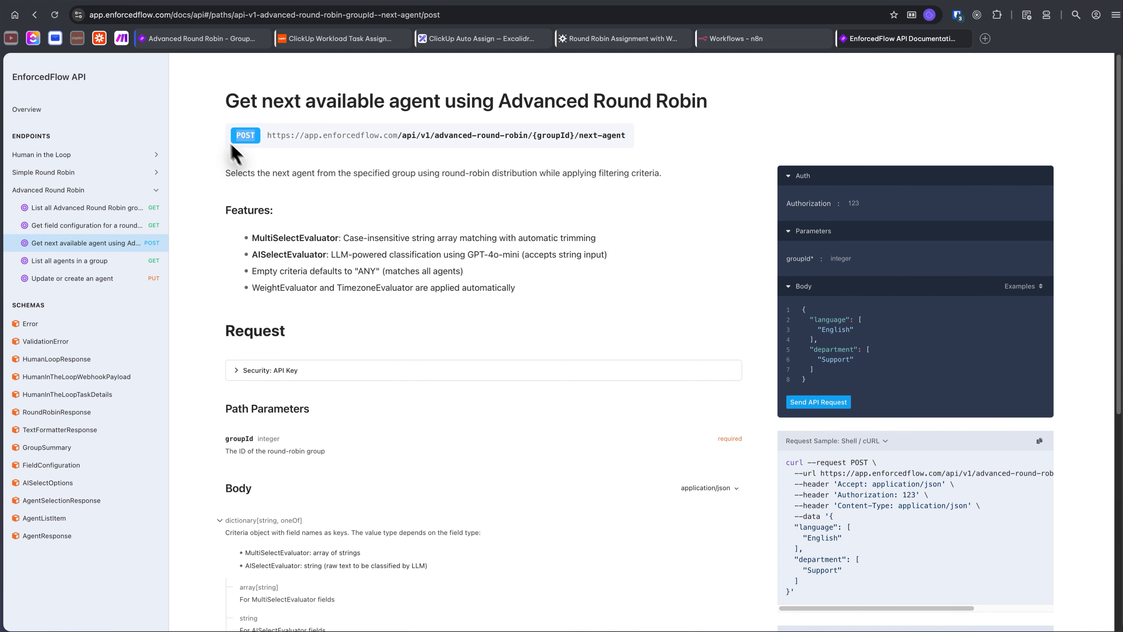
left_click(122, 39)
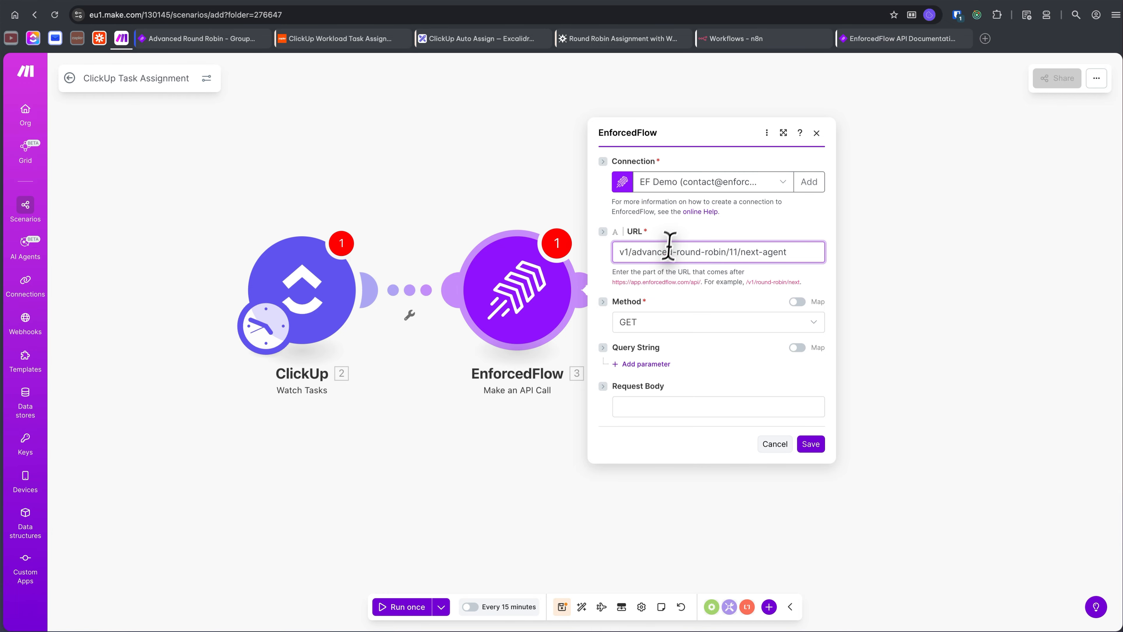
left_click(646, 327)
left_click(656, 362)
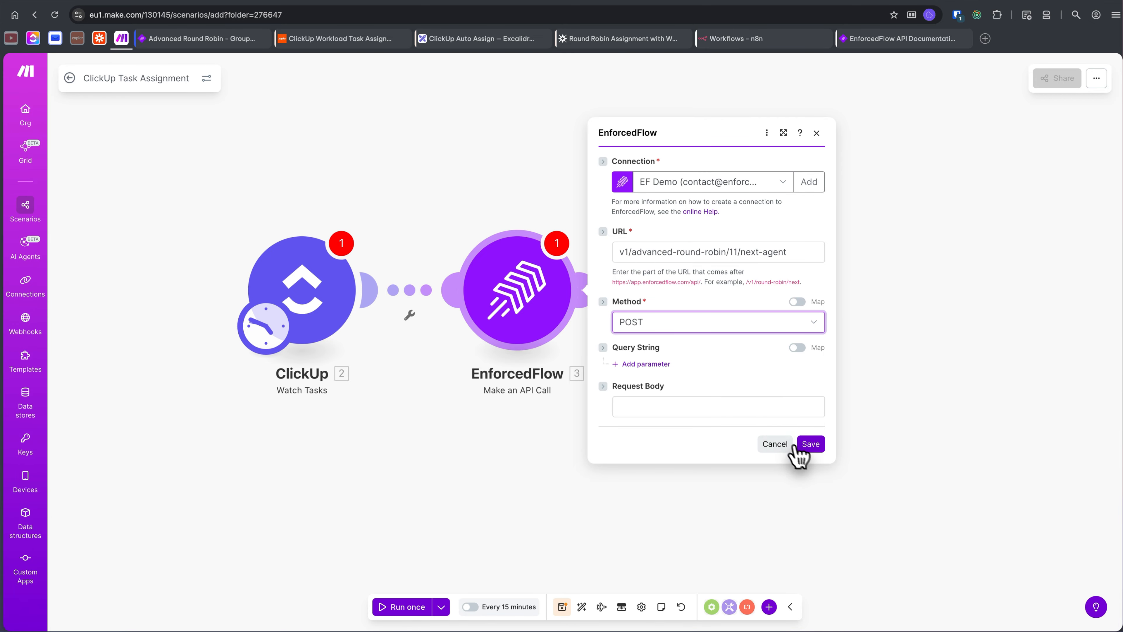
left_click(809, 444)
Run only the EnforcedFlow module, saving the scenario despite the ClickUp warning
right_click(510, 290)
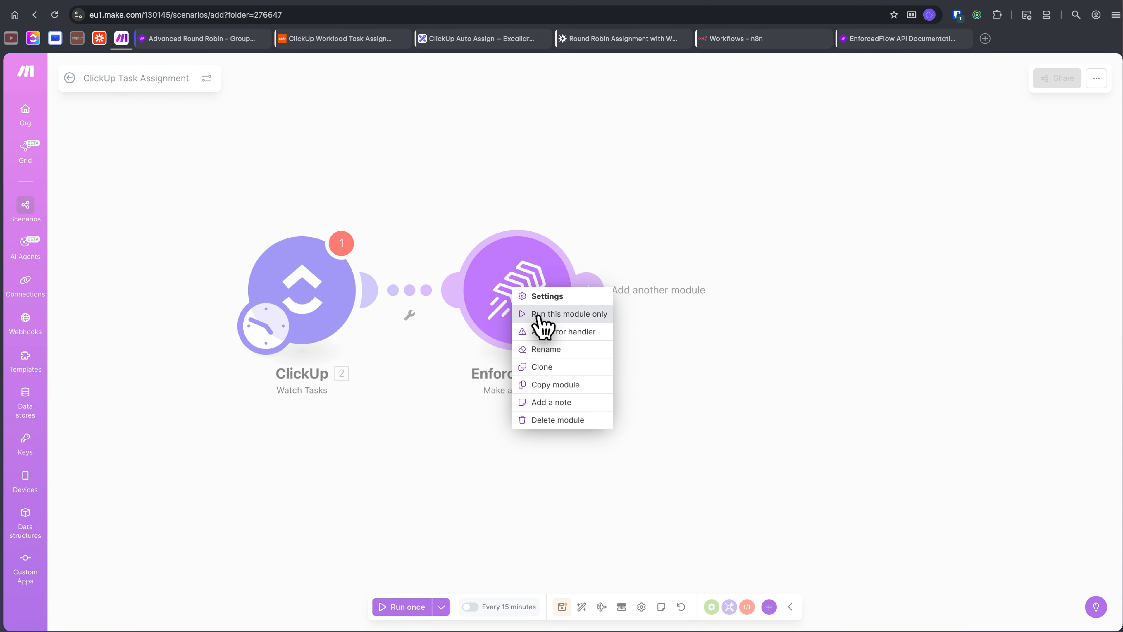
left_click(540, 315)
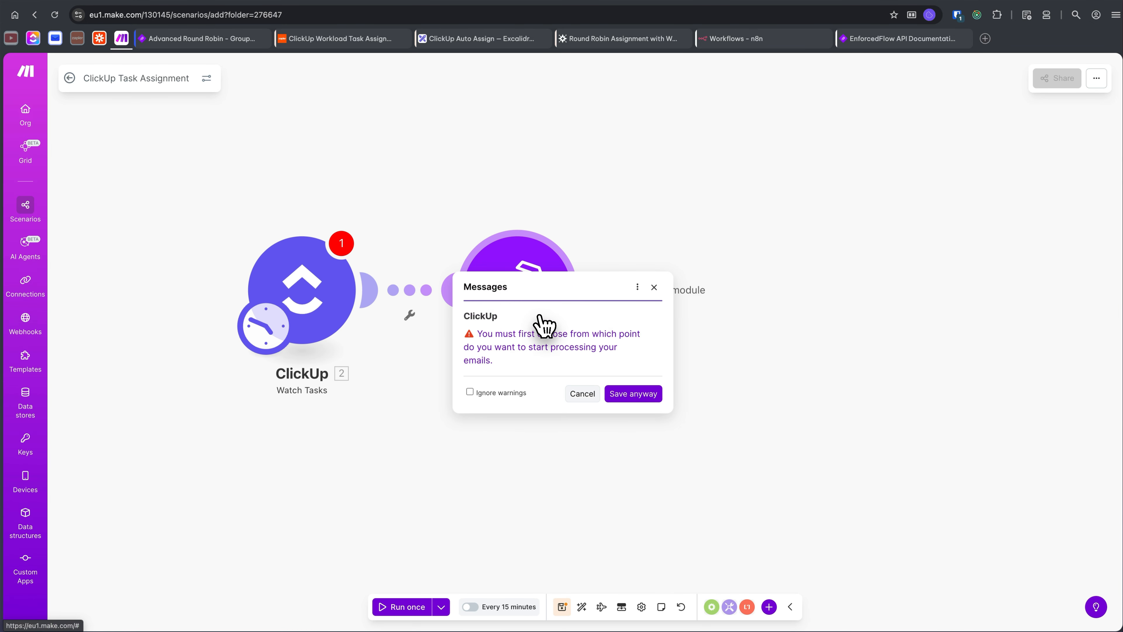
left_click(628, 394)
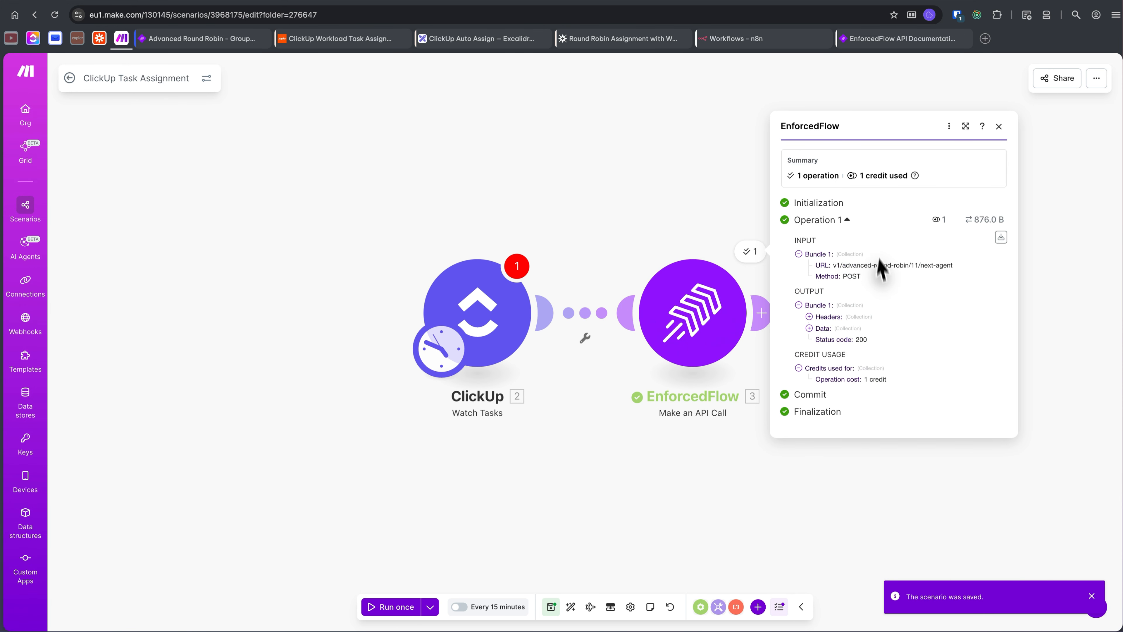
Expand the data, agent and meta collections in the run's output and examine the returned agent details
left_click(809, 328)
left_click(820, 324)
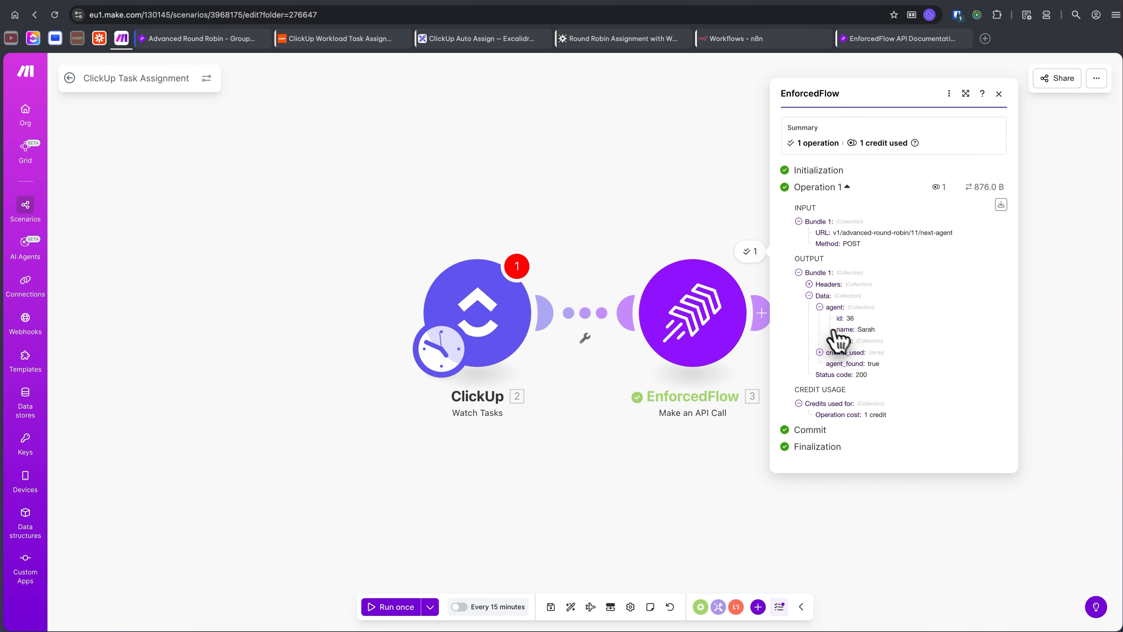
left_click(830, 341)
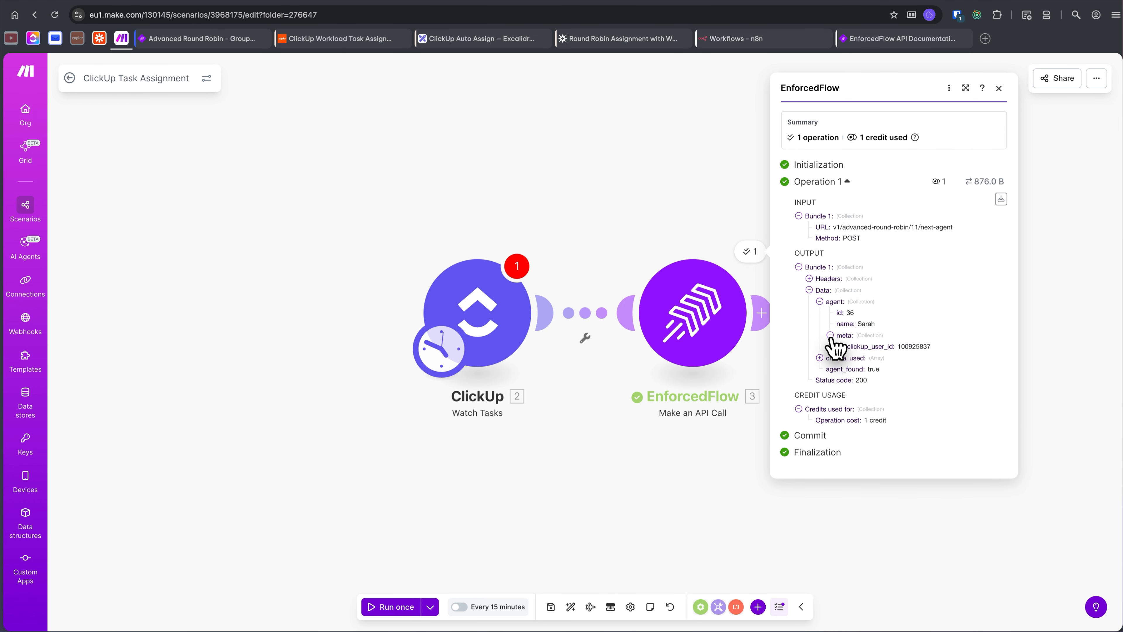
left_click_drag(835, 310, 921, 360)
left_click(943, 359)
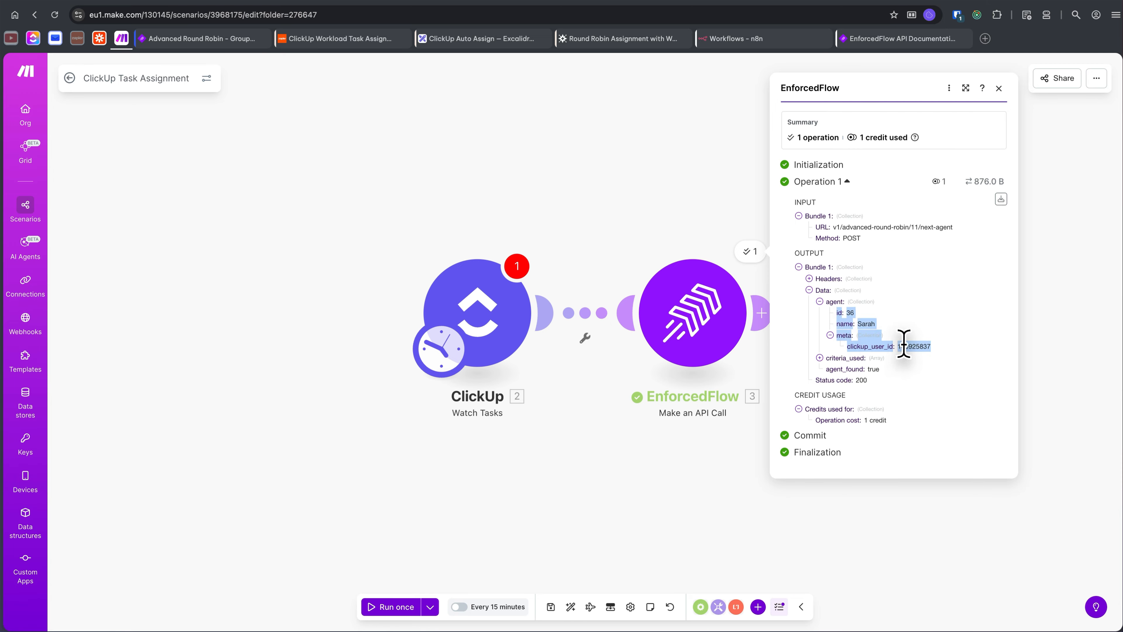
Close the run output, reopen the EnforcedFlow module's settings and look at the empty Request Body
left_click(669, 470)
left_click(709, 296)
left_click(839, 431)
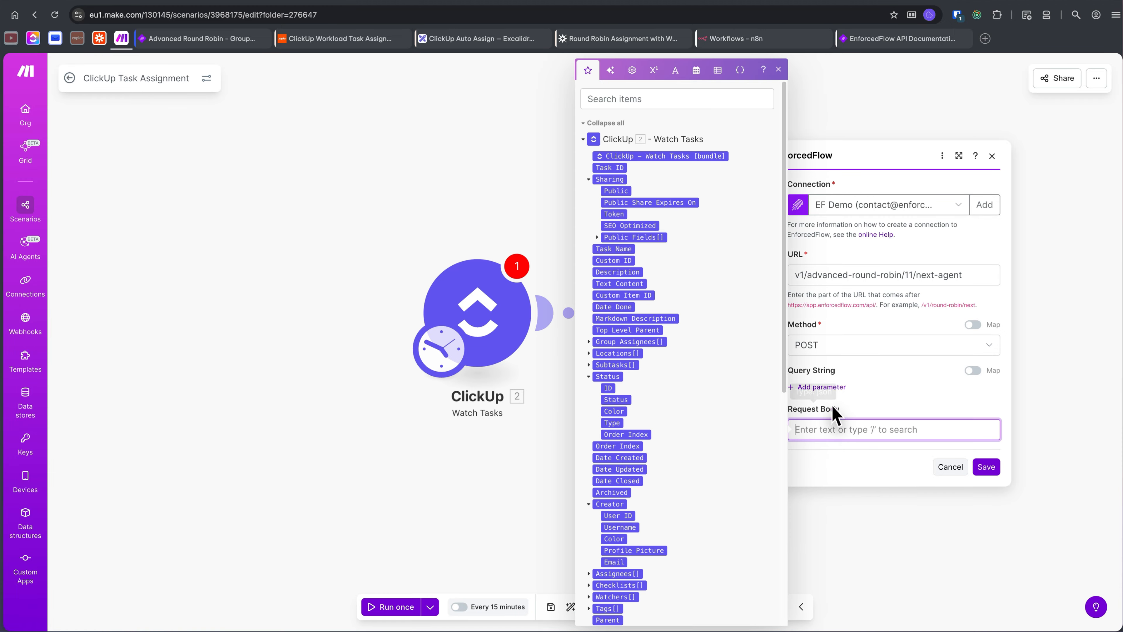
left_click(895, 395)
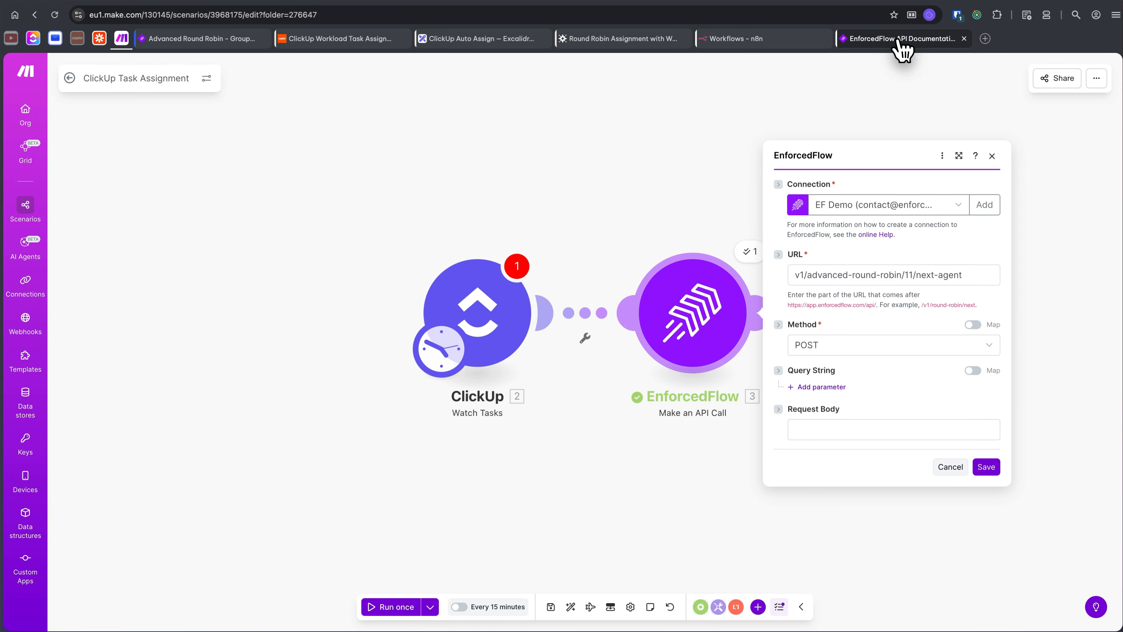
In the EnforcedFlow Click Up Task Assignment Demo group, review the field types offered for a new field and cancel without adding one
left_click(209, 41)
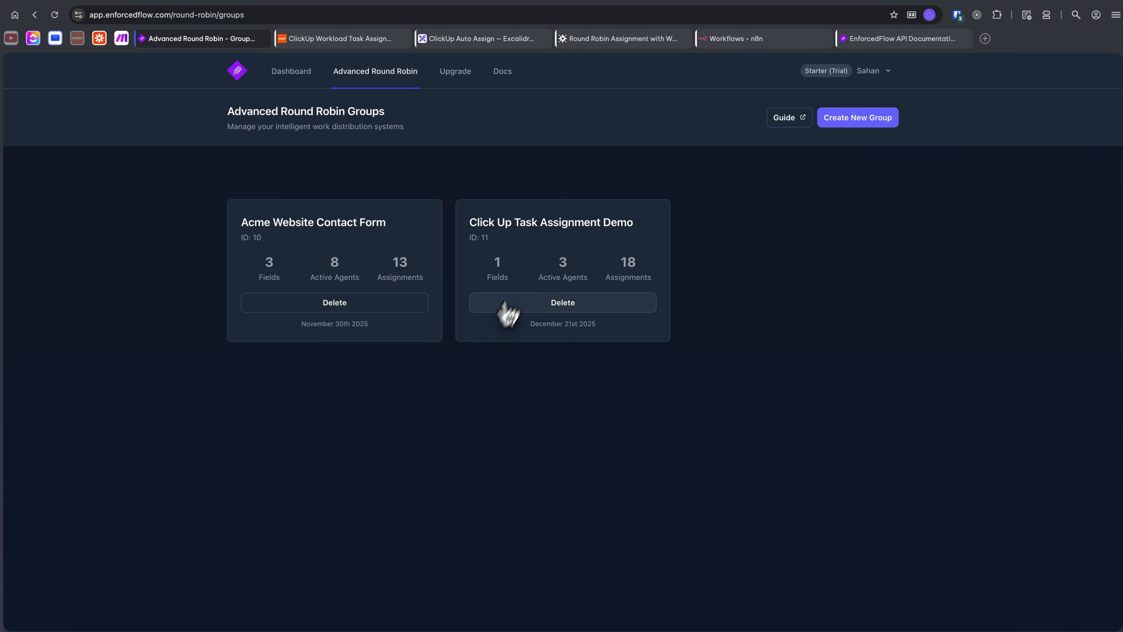
left_click(480, 275)
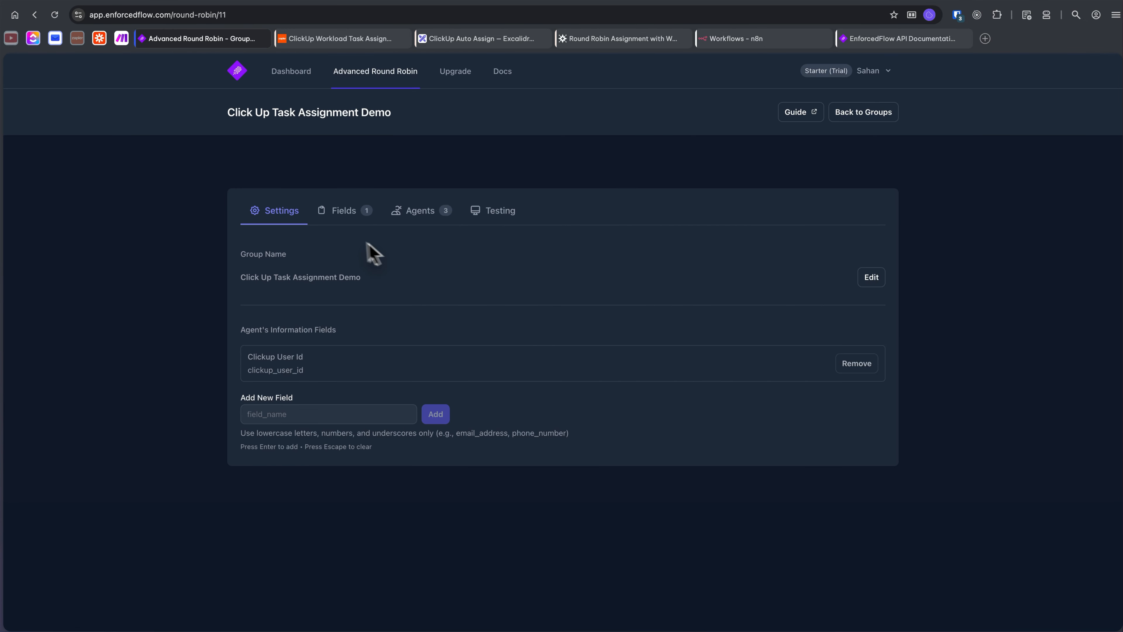
left_click(345, 212)
left_click(880, 264)
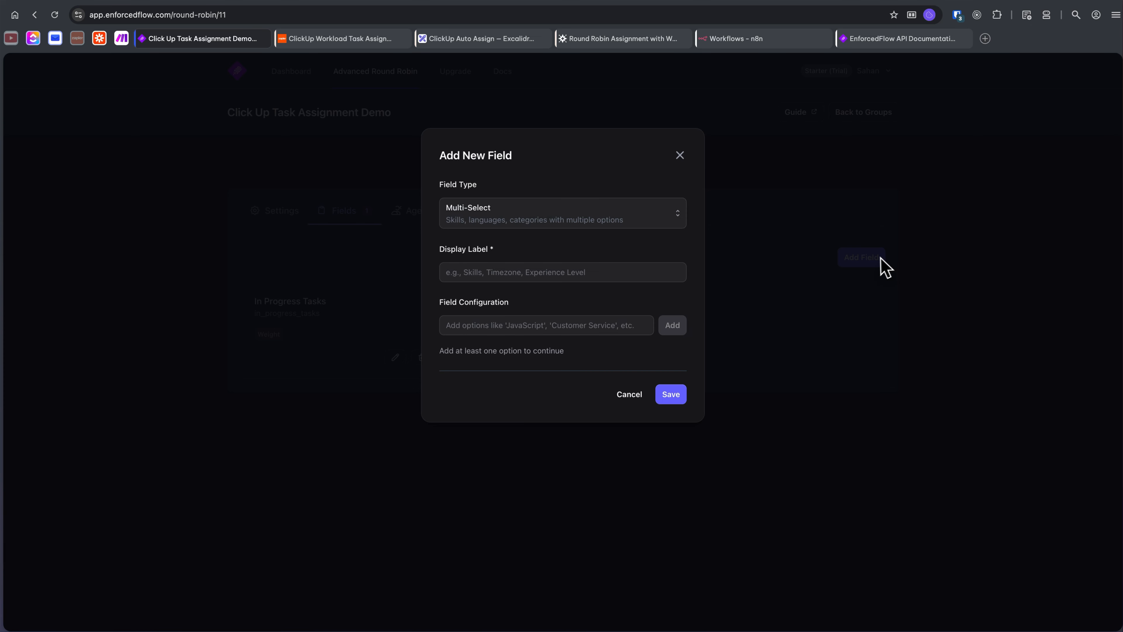
left_click(619, 222)
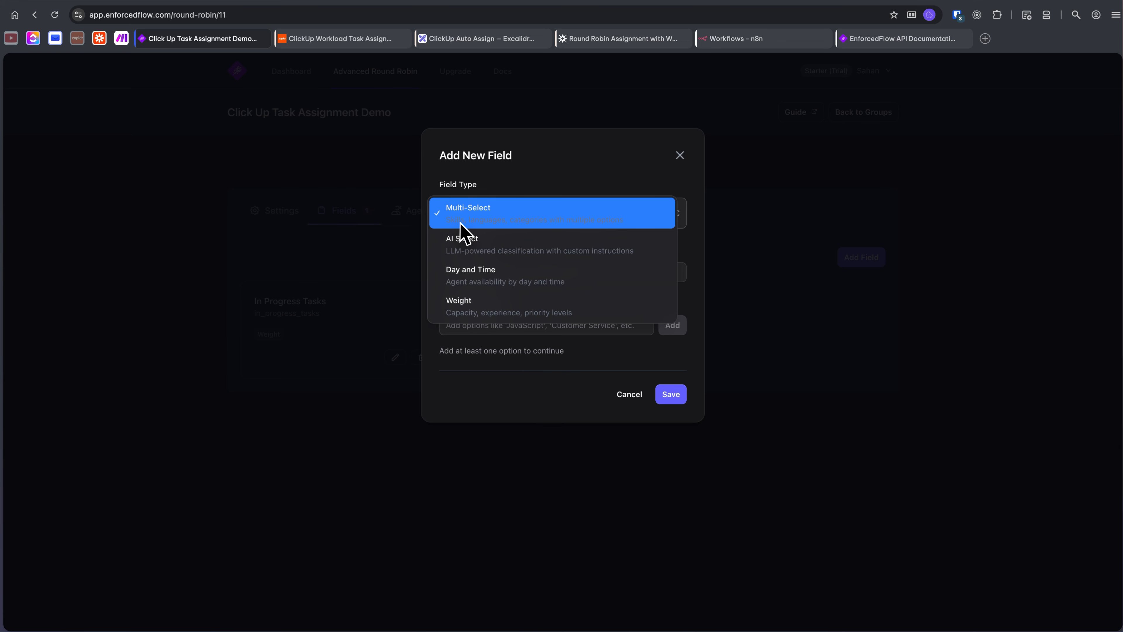
left_click(635, 395)
left_click(635, 395)
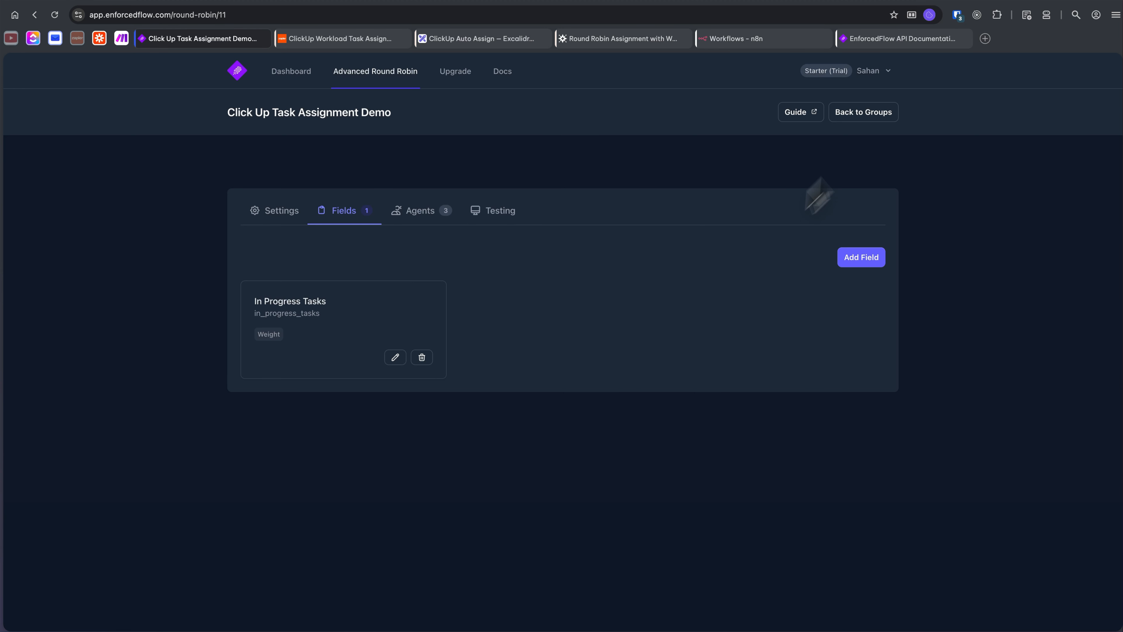
Examine the next-agent endpoint's example request body and response in the EnforcedFlow API documentation
left_click(916, 42)
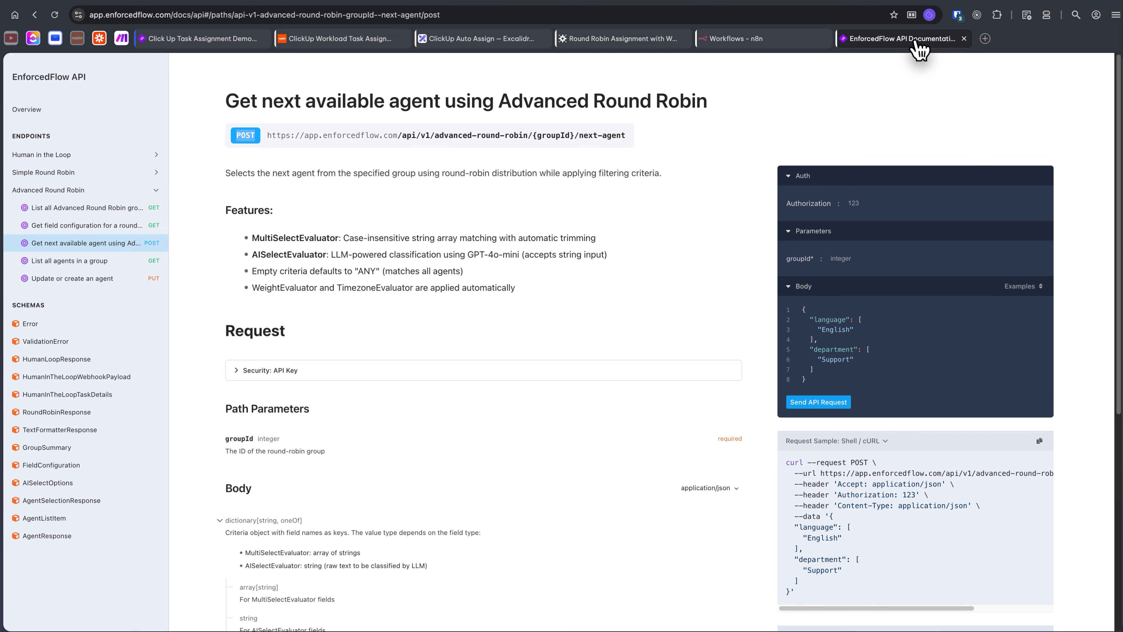
scroll(946, 404, "down", 2)
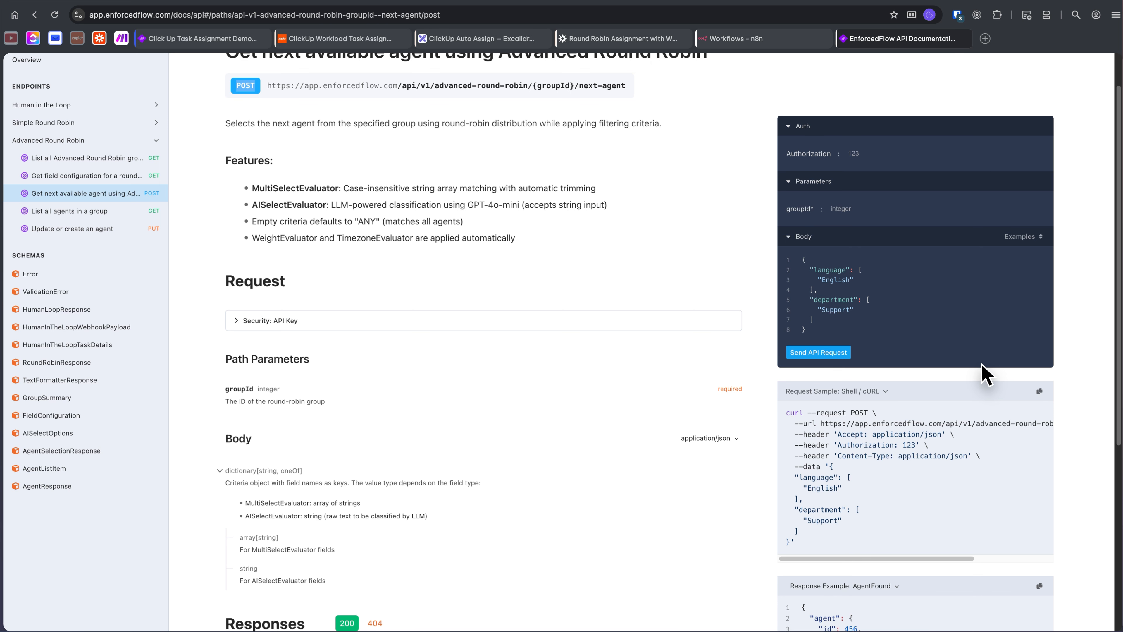
scroll(981, 374, "down", 6)
left_click(892, 431)
left_click(892, 431)
scroll(928, 414, "down", 5)
scroll(946, 415, "up", 10)
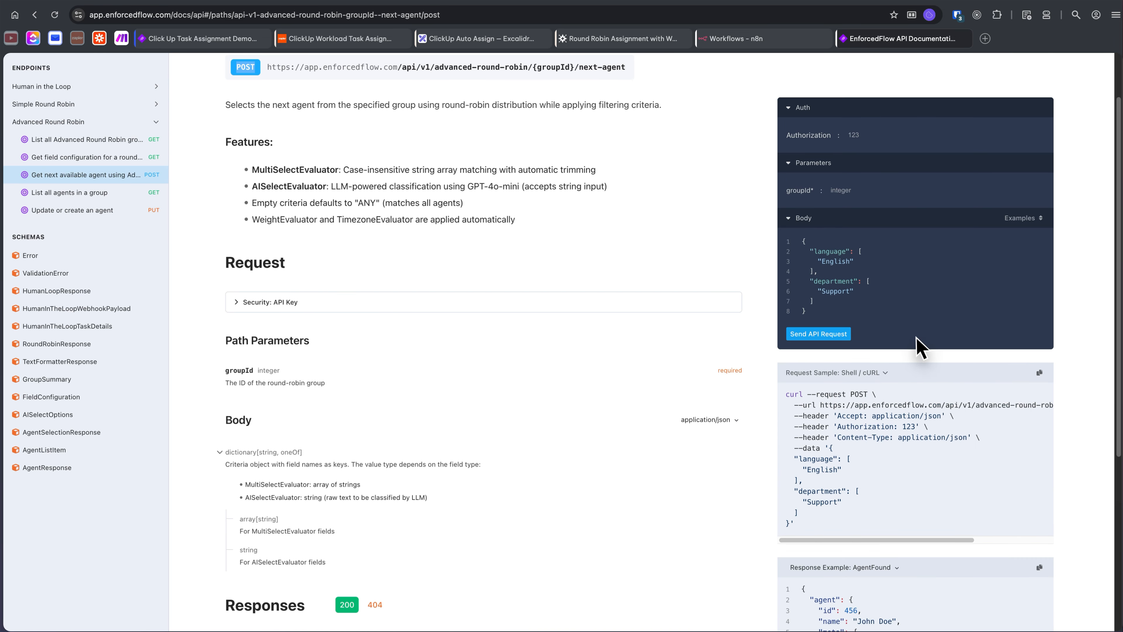
Load the MultipleCriteria example into the next-agent request body and examine its skills criteria
left_click(1023, 218)
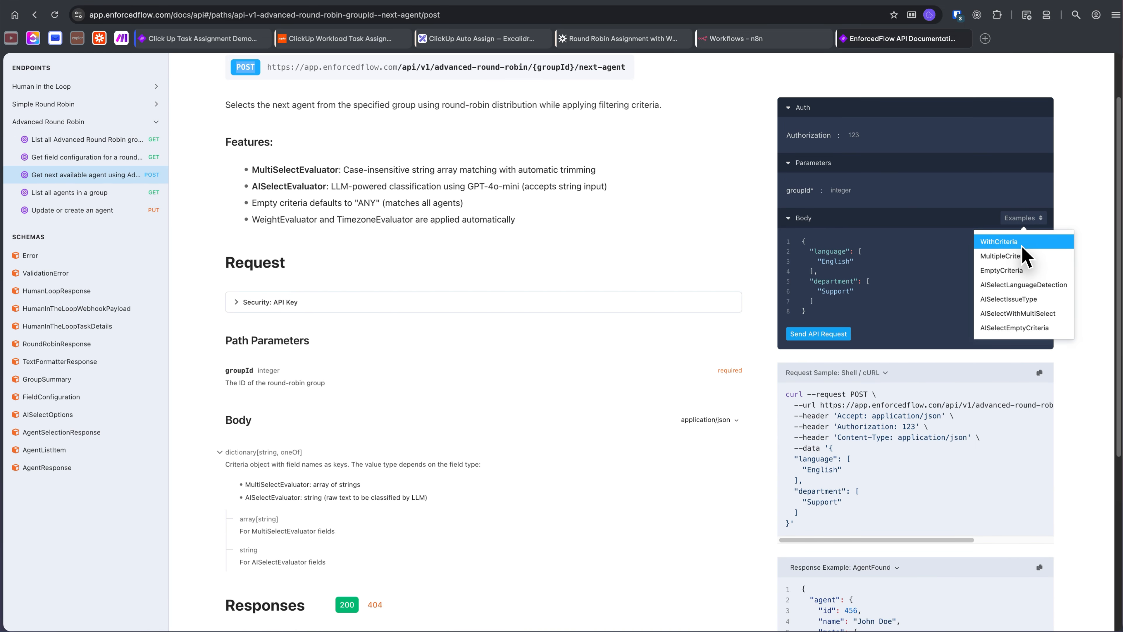
left_click(1004, 257)
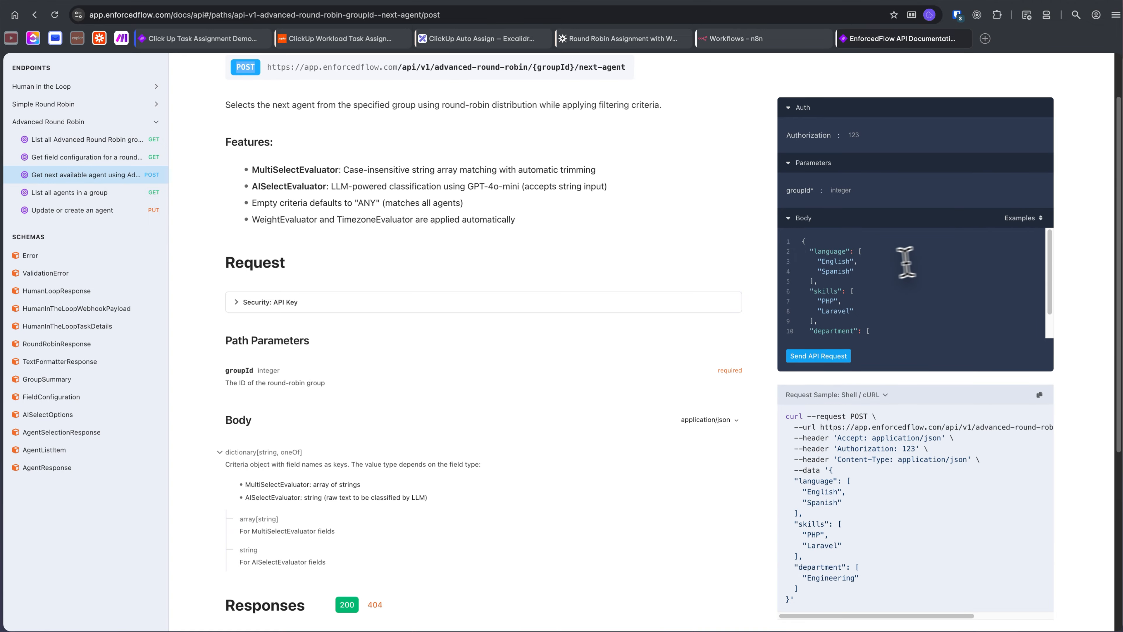
scroll(840, 256, "down", 1)
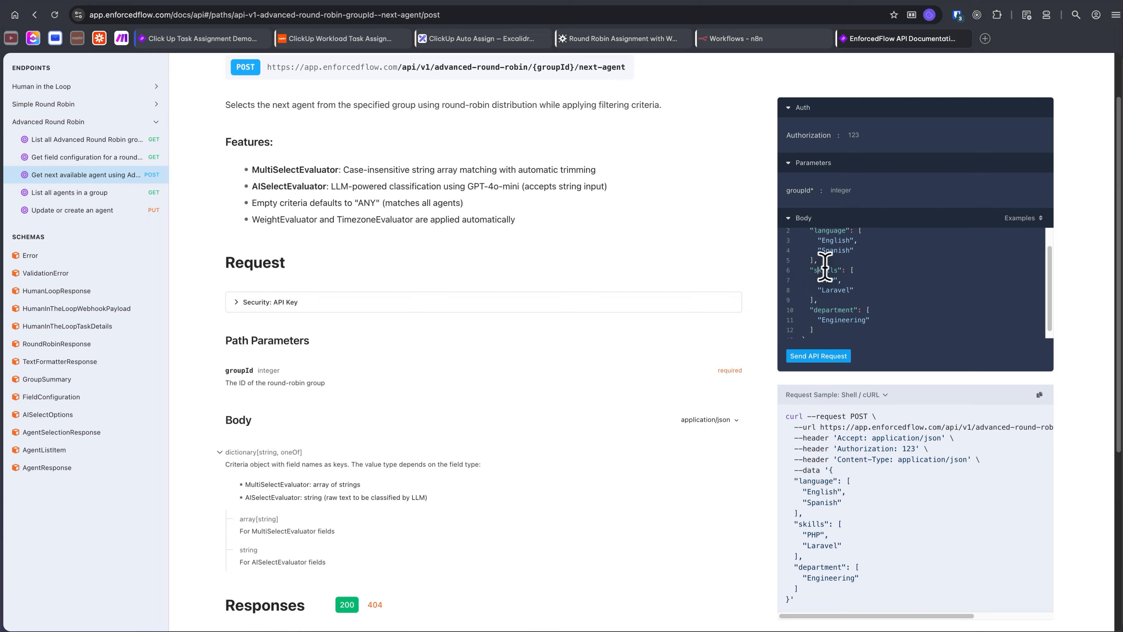
left_click_drag(842, 291, 791, 270)
left_click_drag(840, 299, 792, 270)
scroll(840, 279, "down", 1)
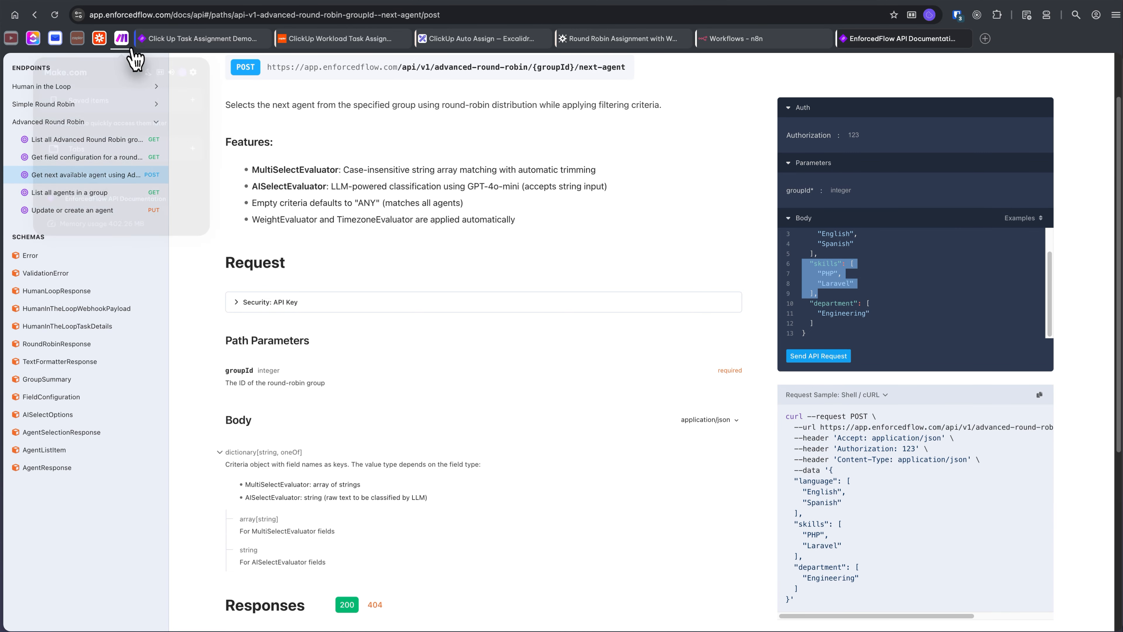
Switch to the Make scenario and save the EnforcedFlow module's settings
left_click(121, 38)
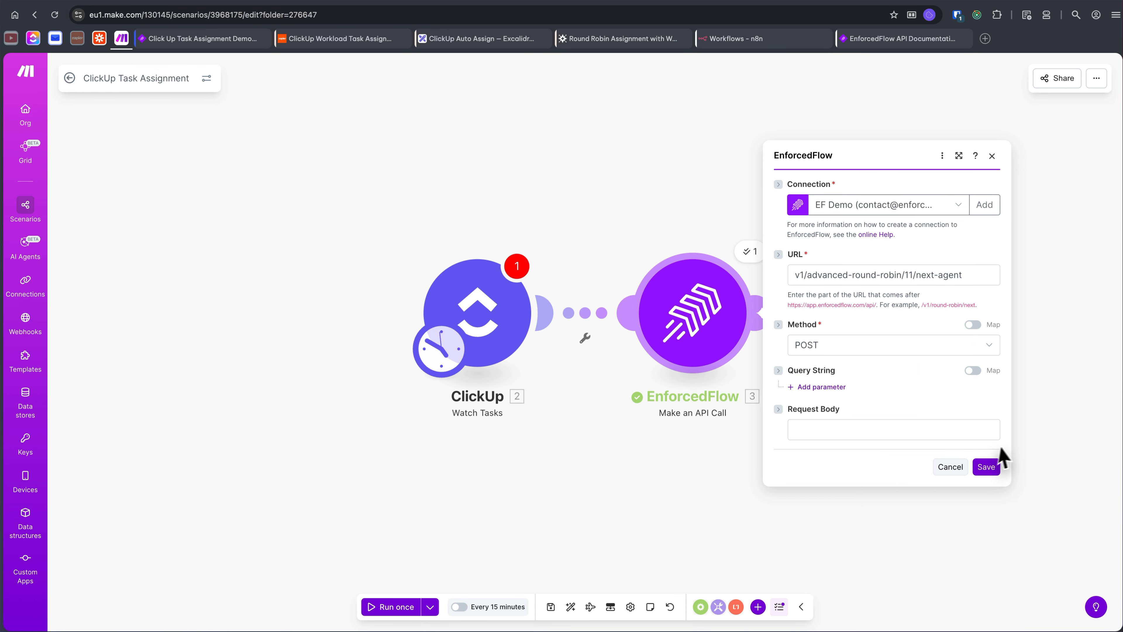
left_click(986, 467)
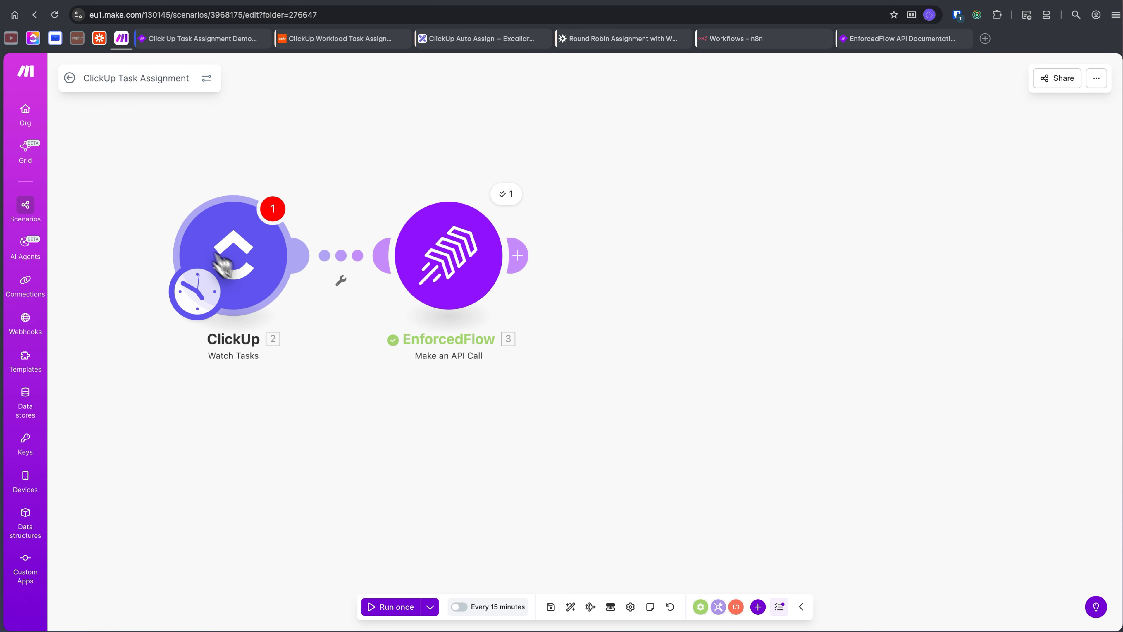
Check the warning on the ClickUp Watch Tasks trigger, then review and close its module settings
left_click(266, 218)
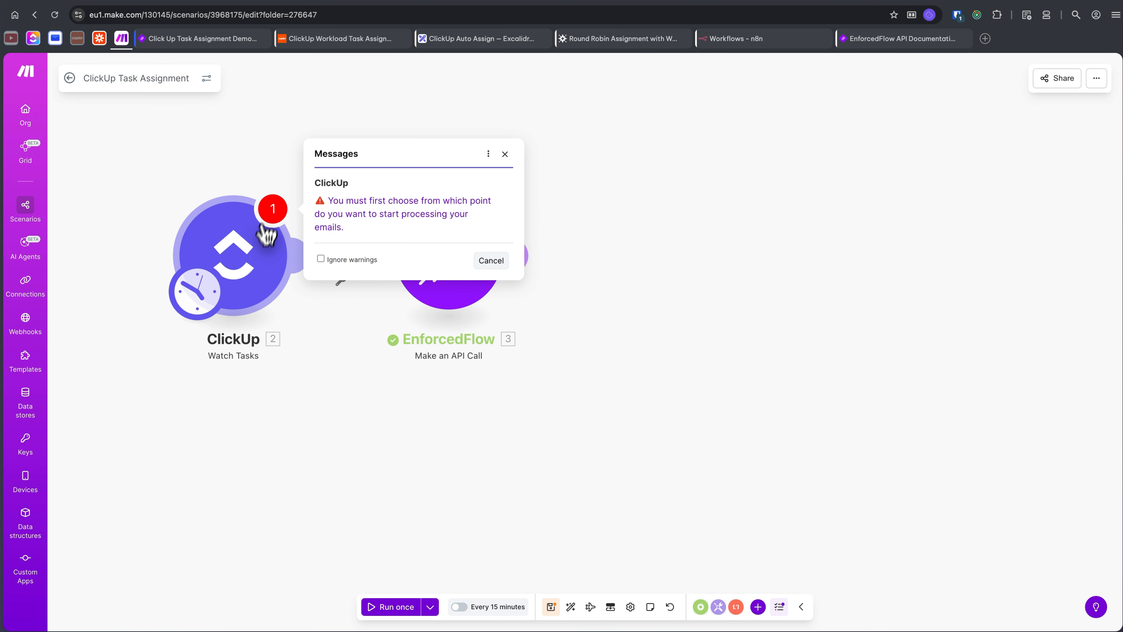
left_click(227, 246)
left_click(212, 292)
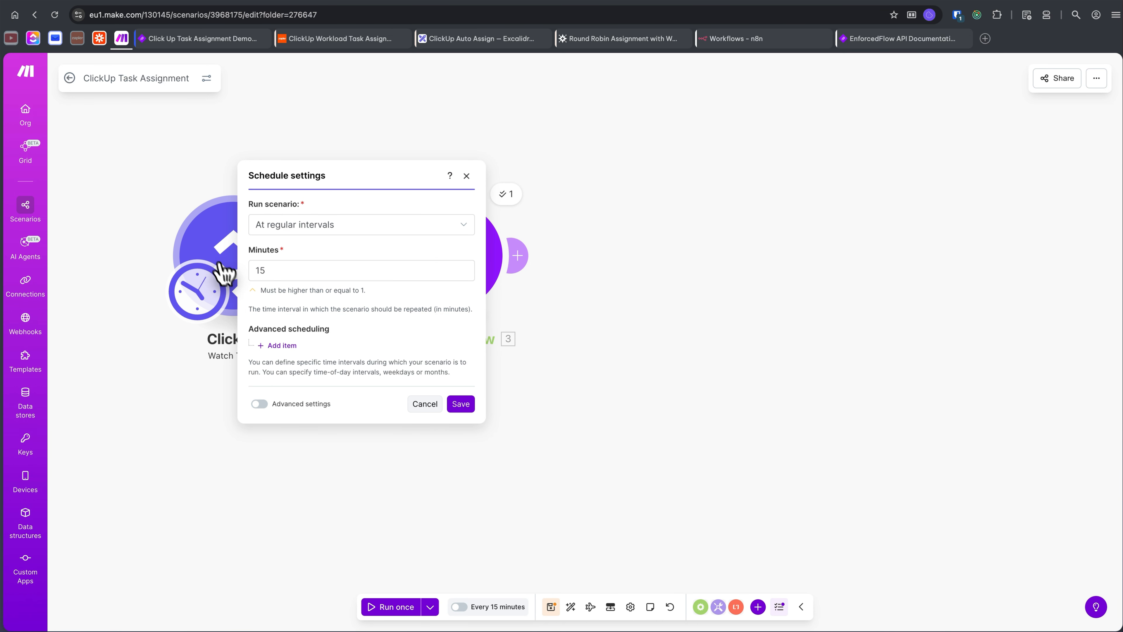
left_click(229, 246)
left_click(602, 301)
left_click(275, 218)
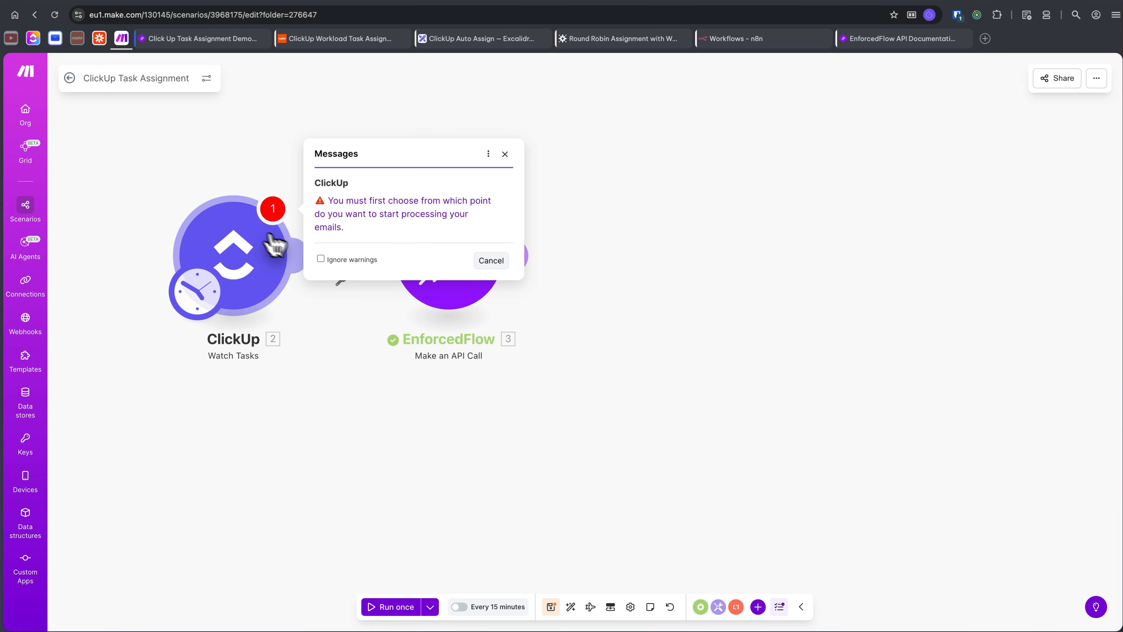
left_click(489, 259)
left_click(268, 257)
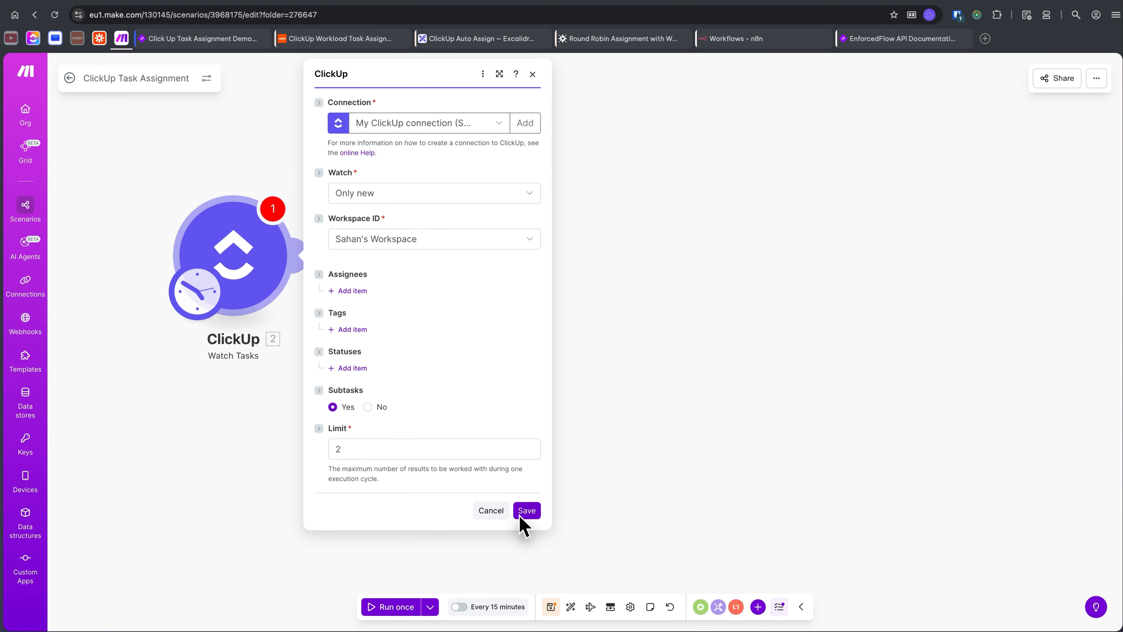
left_click(526, 548)
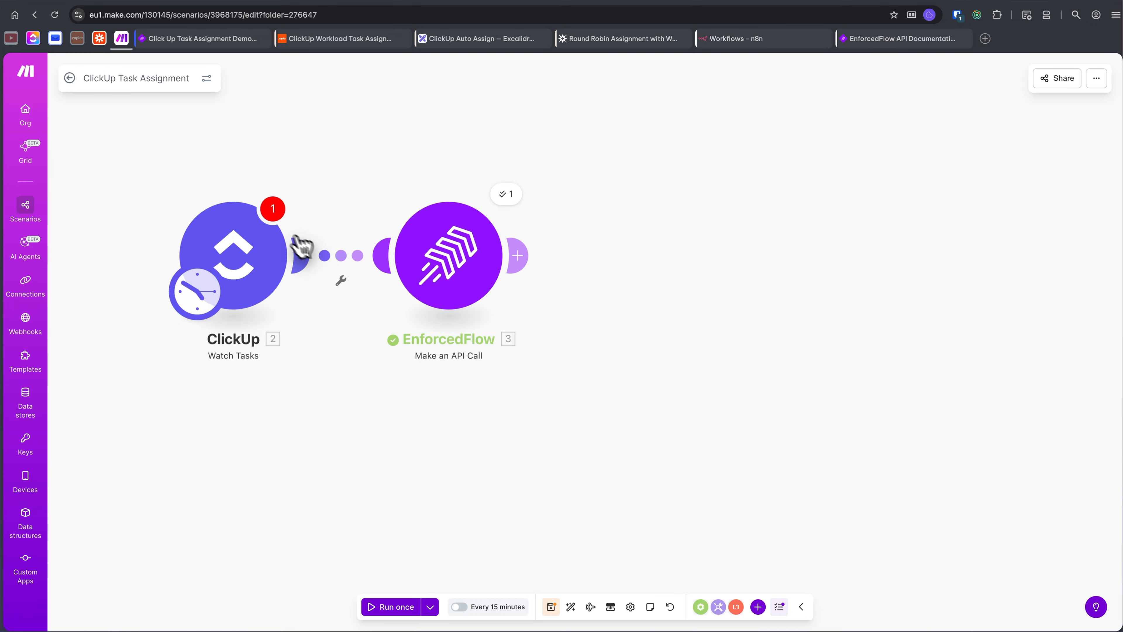
Enable the advanced settings in the scenario's schedule, leave the start date empty, save the schedule and decline activating the scenario
left_click(210, 305)
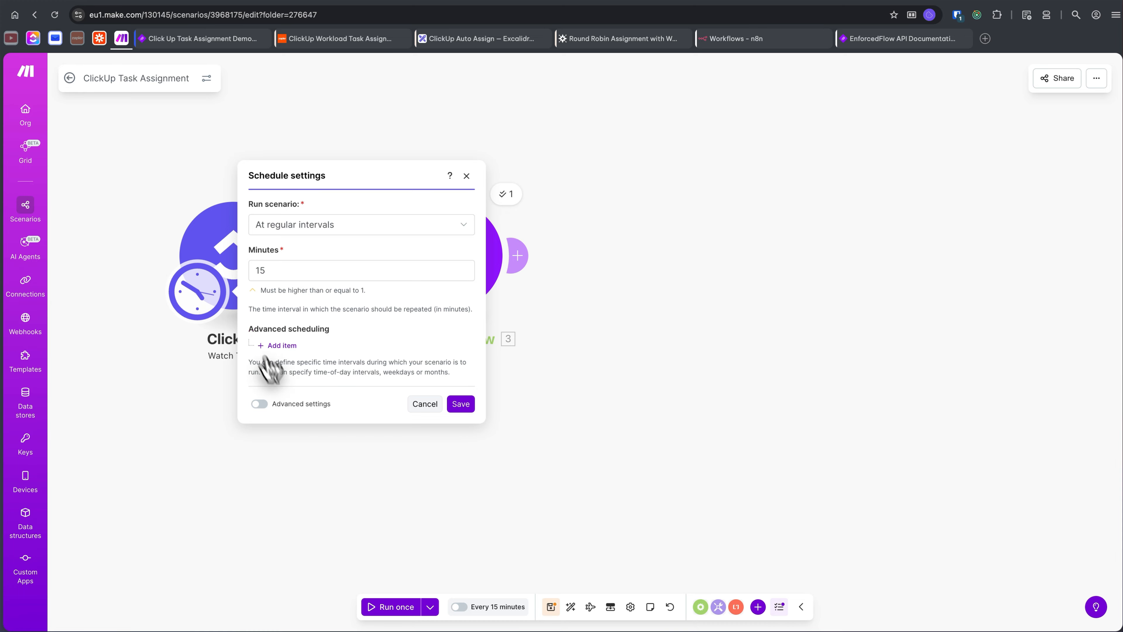
left_click(269, 403)
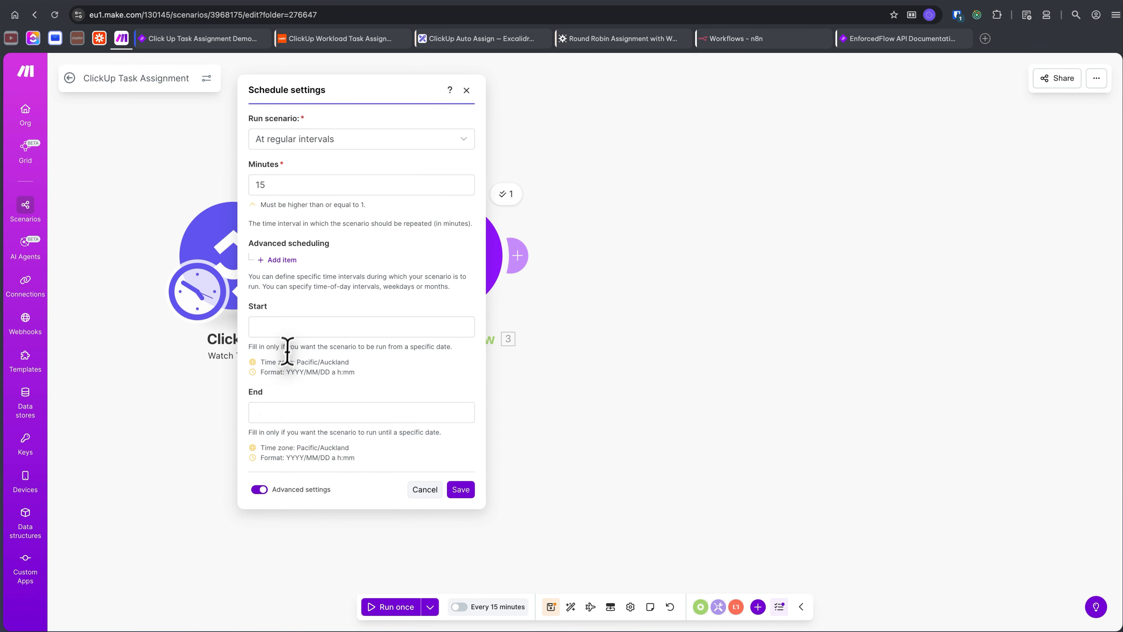
left_click(295, 326)
left_click(550, 367)
left_click(461, 489)
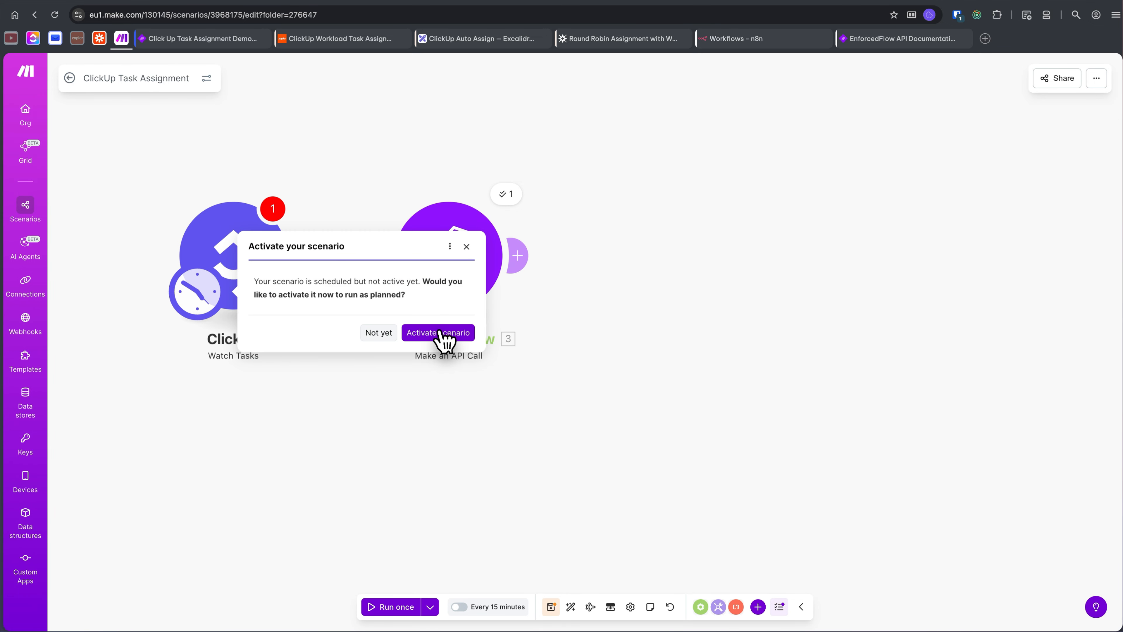
left_click(378, 333)
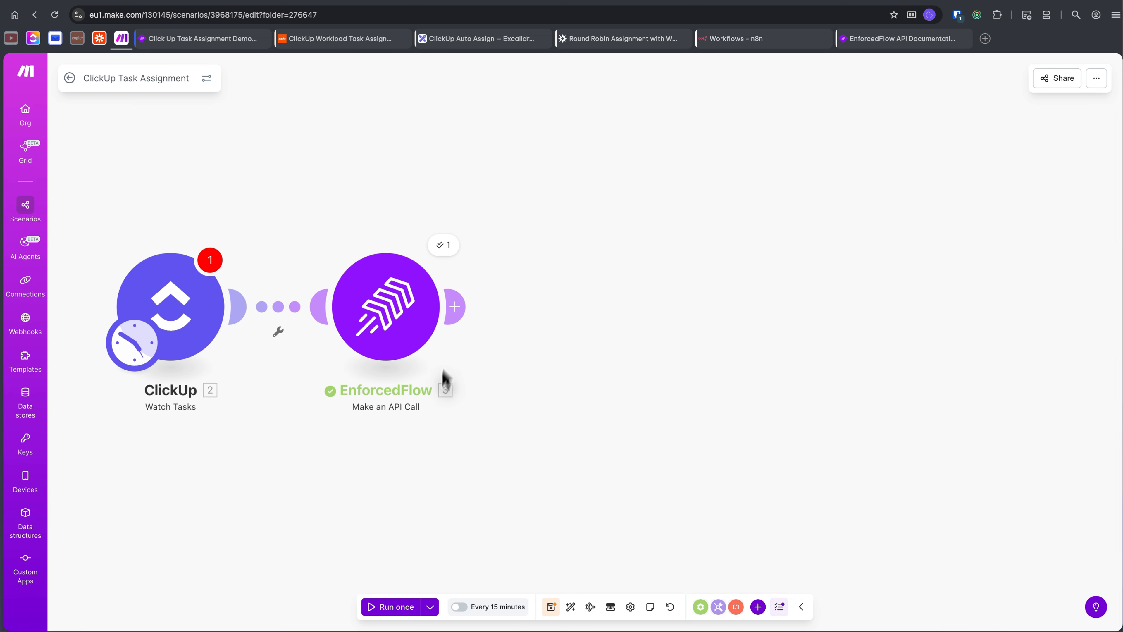
Start a new module after EnforcedFlow, find the ClickUp app and browse its task actions
left_click(456, 307)
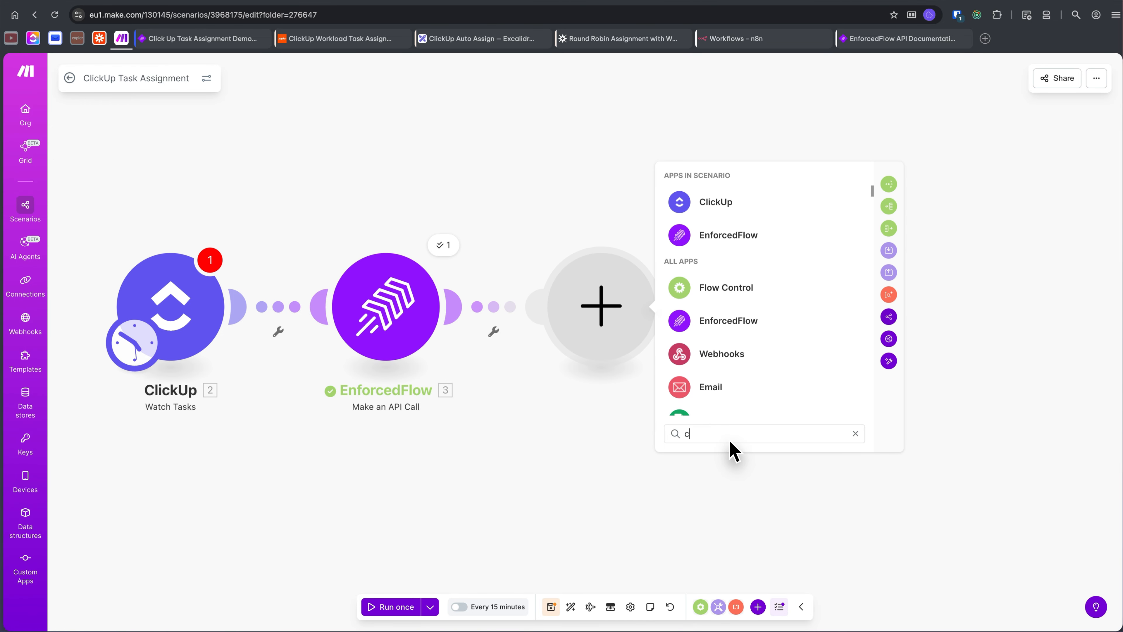
type("click")
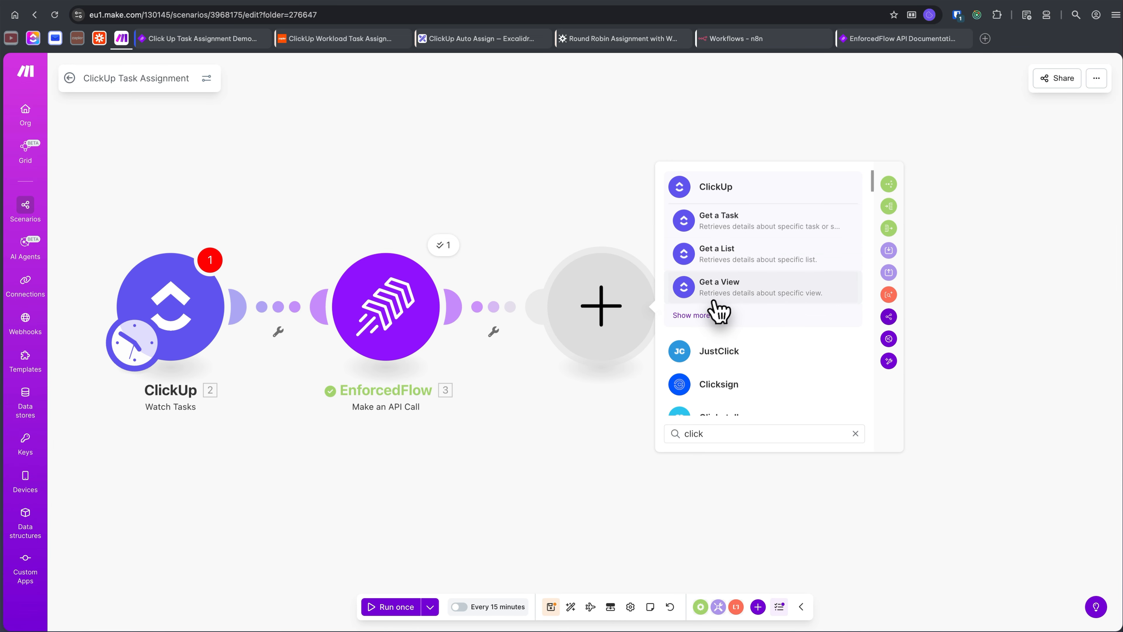
left_click(703, 315)
scroll(747, 314, "down", 6)
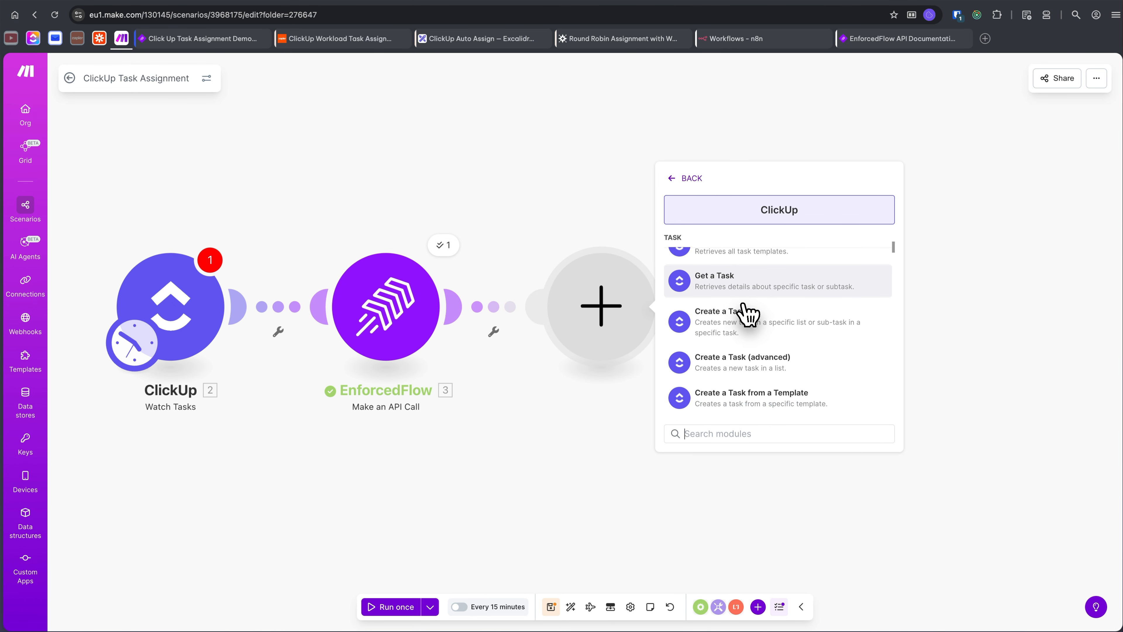
scroll(752, 347, "down", 2)
scroll(754, 349, "up", 6)
scroll(761, 347, "down", 4)
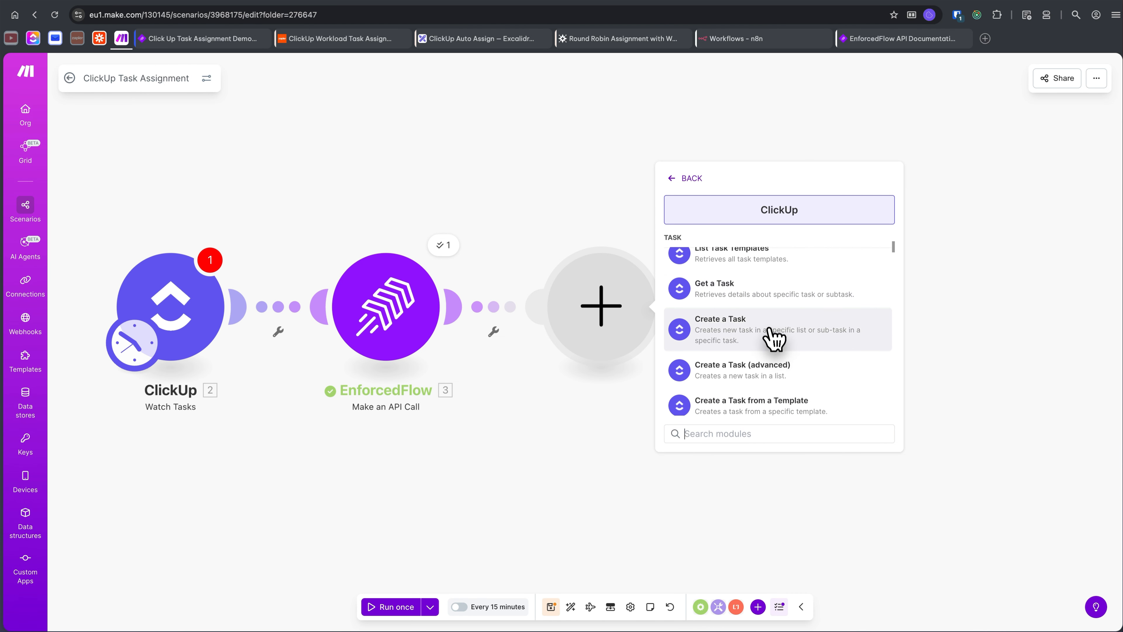
type("up")
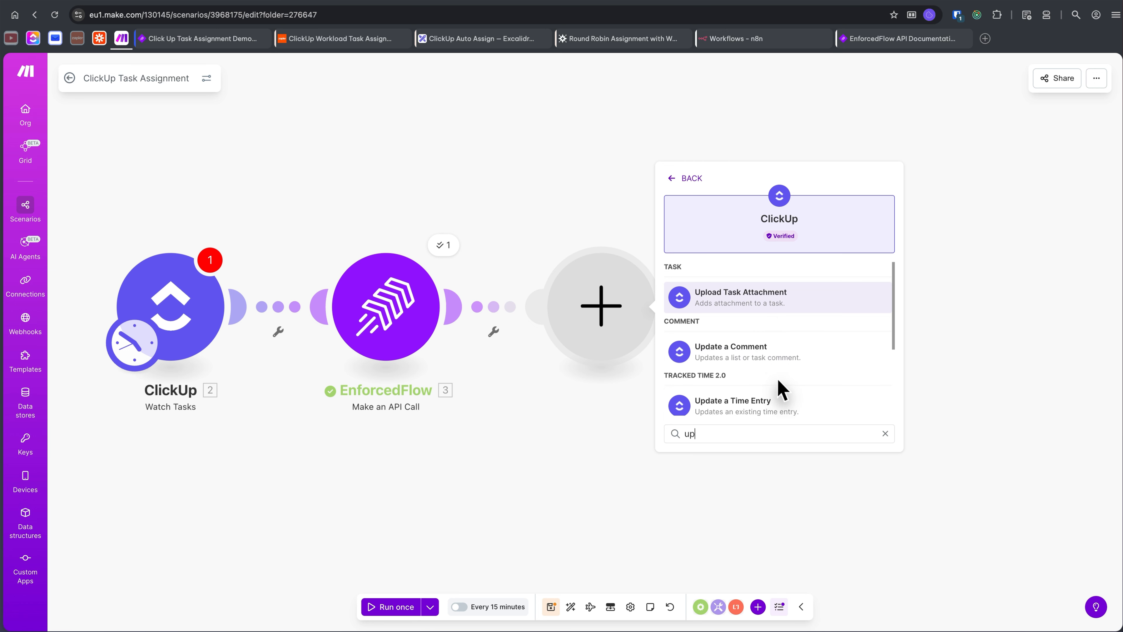
scroll(796, 371, "down", 4)
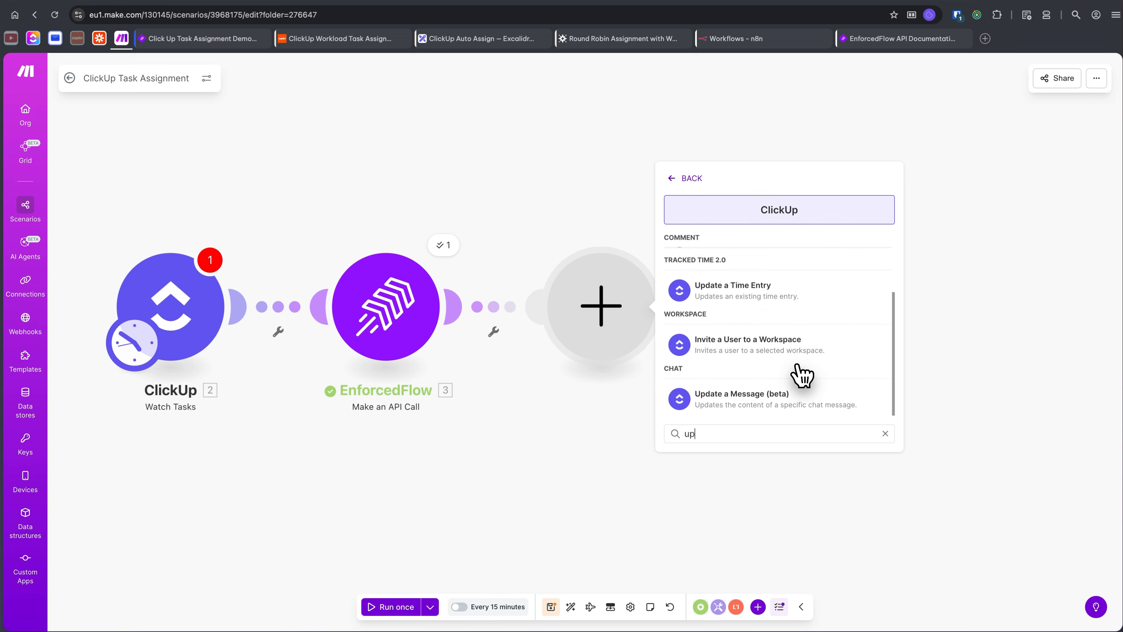
scroll(812, 383, "up", 4)
key("BackSpace")
key("BackSpace")
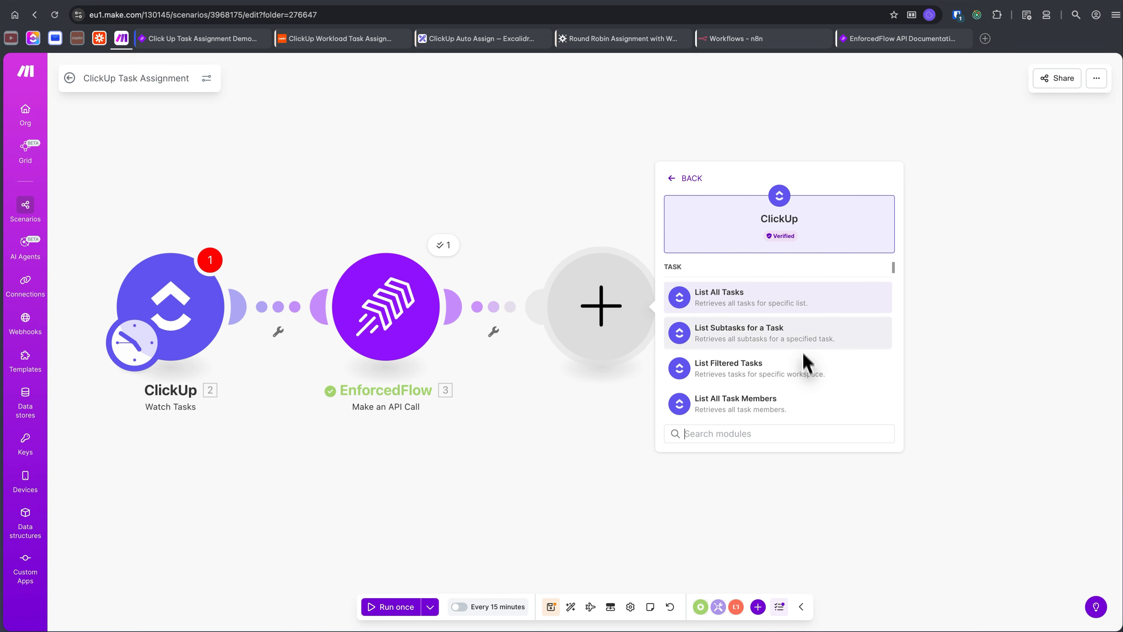
Add ClickUp's Edit a Task action as the module following EnforcedFlow
scroll(791, 341, "down", 2)
scroll(788, 352, "down", 5)
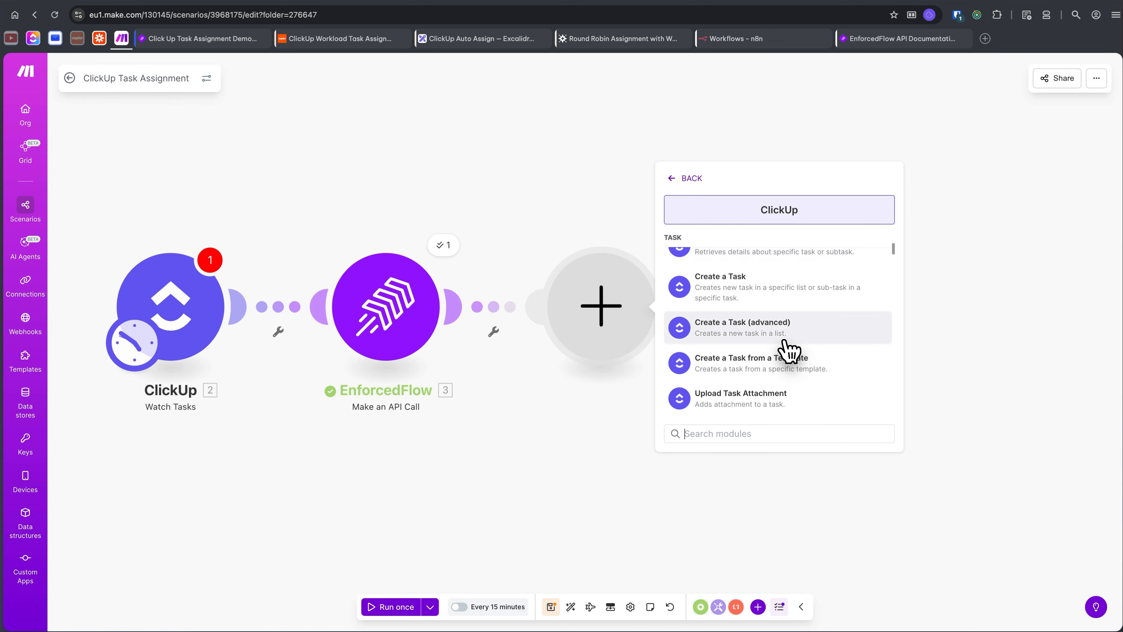
scroll(789, 352, "down", 1)
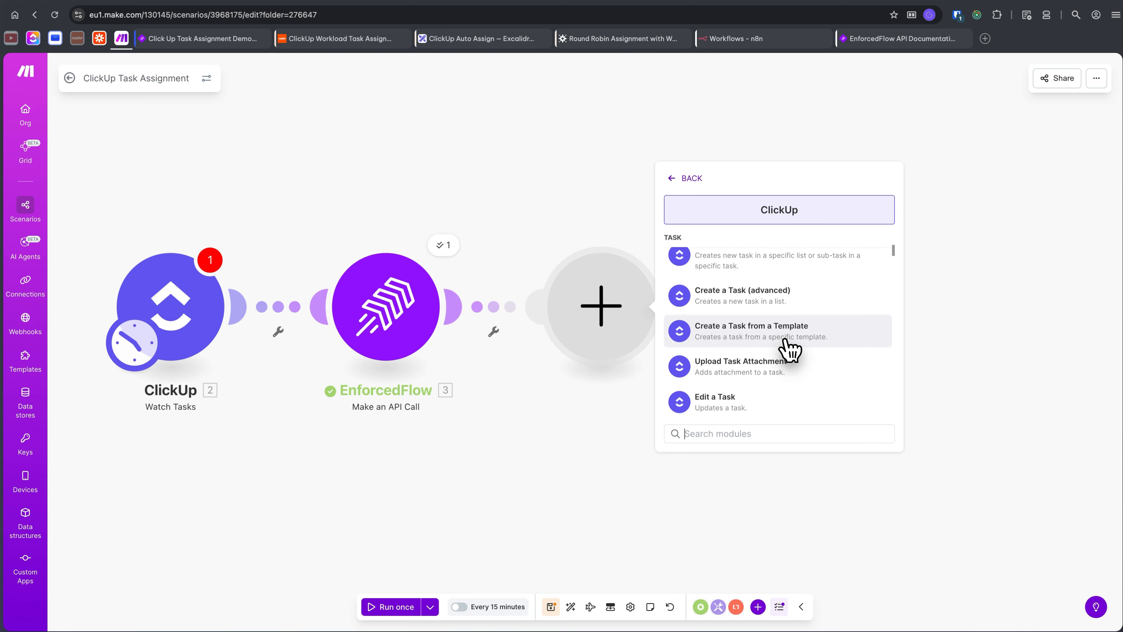
scroll(789, 352, "down", 1)
left_click(764, 391)
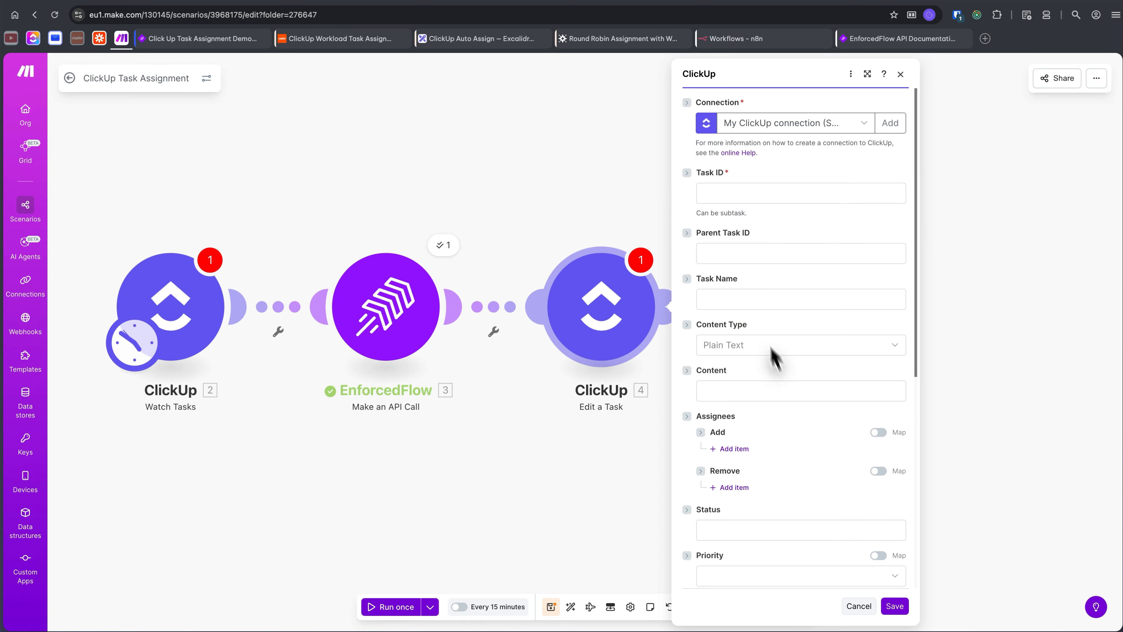
Map the Edit a Task module's Task ID to the Task ID from the Watch Tasks trigger
left_click(787, 192)
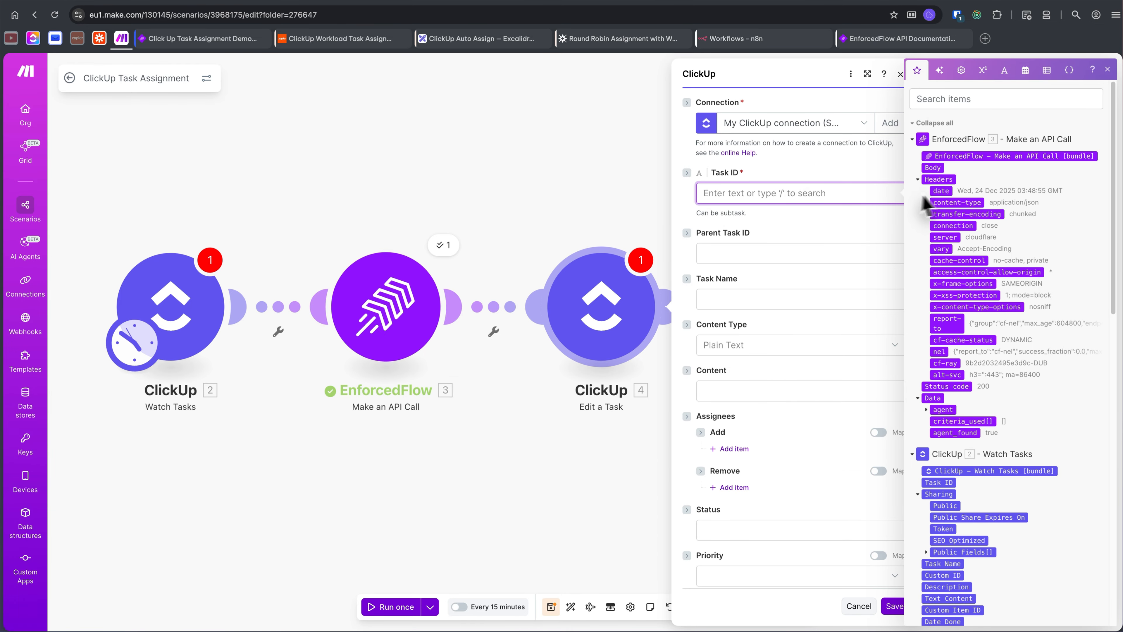
left_click(946, 482)
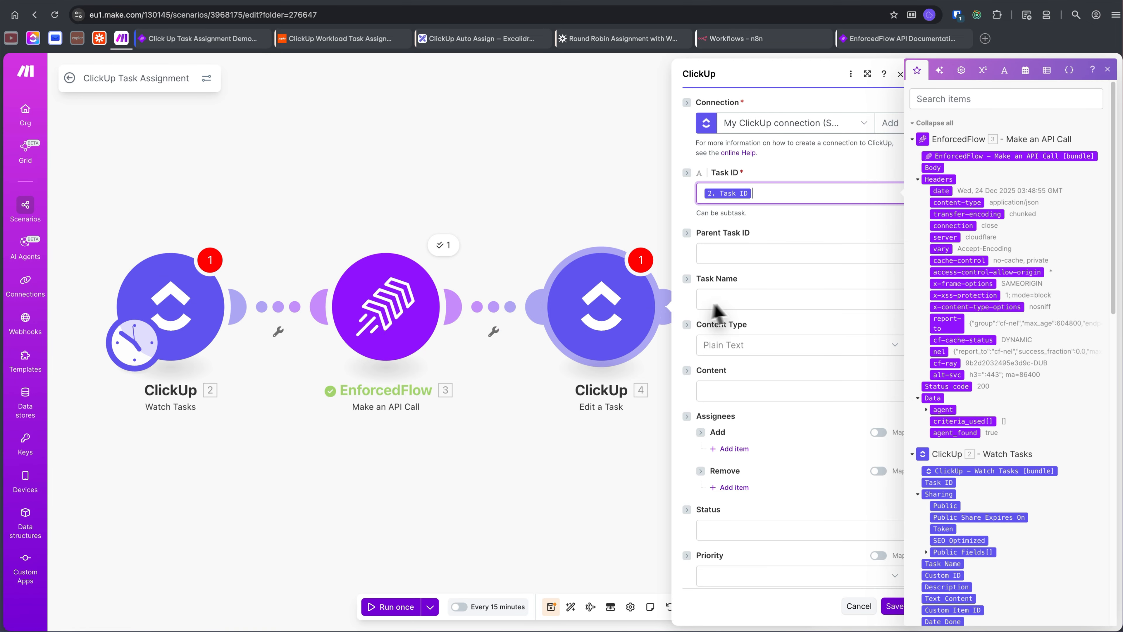
left_click(742, 253)
left_click(791, 287)
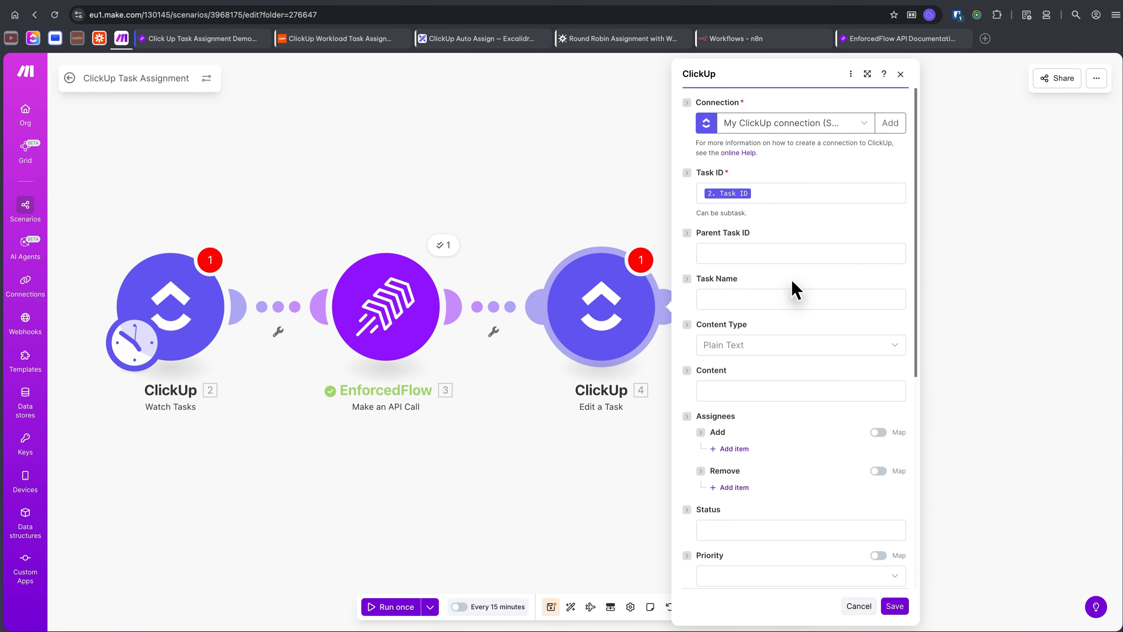
Add an assignee to the Edit a Task module with its User ID mapped to EnforcedFlow's Data: agent: meta: clickup_user_id
scroll(793, 292, "down", 2)
scroll(792, 296, "down", 2)
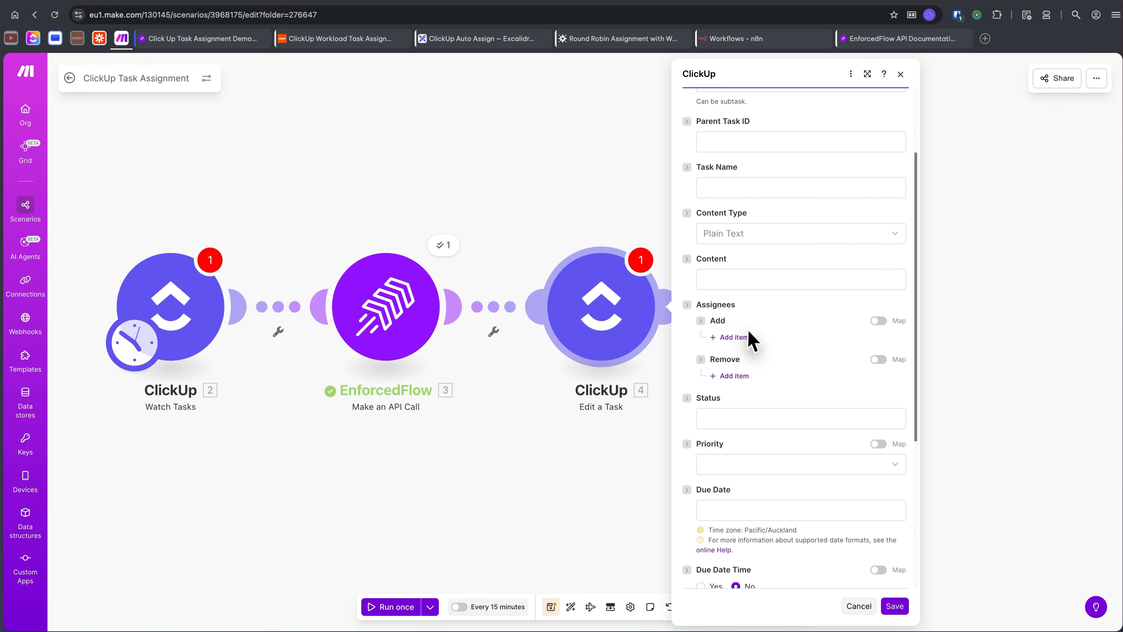
left_click(736, 338)
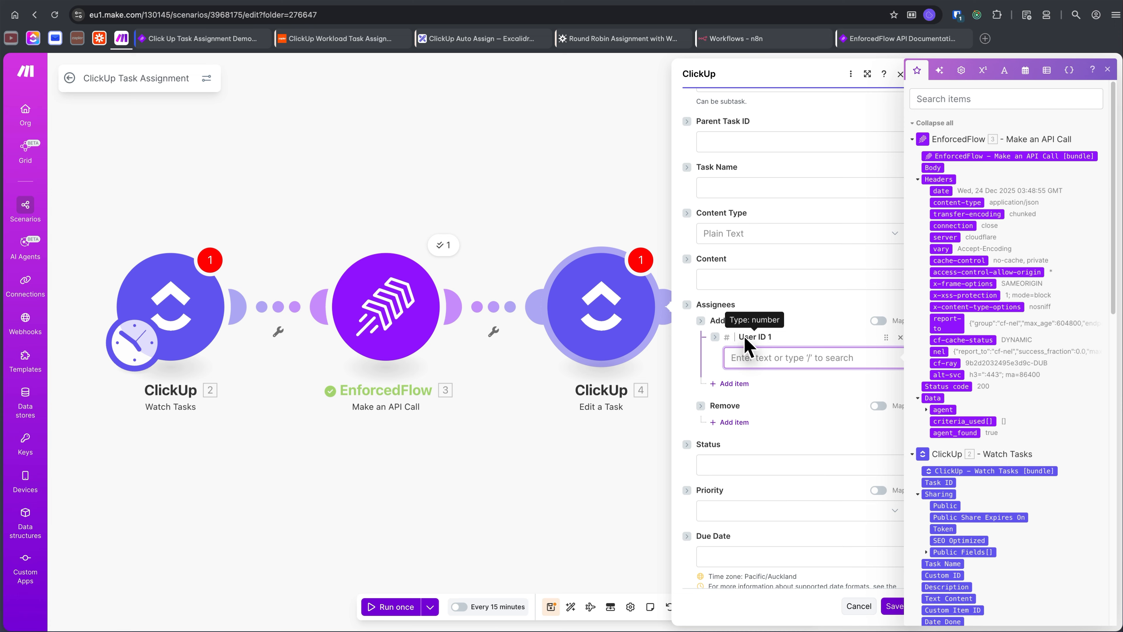
scroll(960, 381, "down", 1)
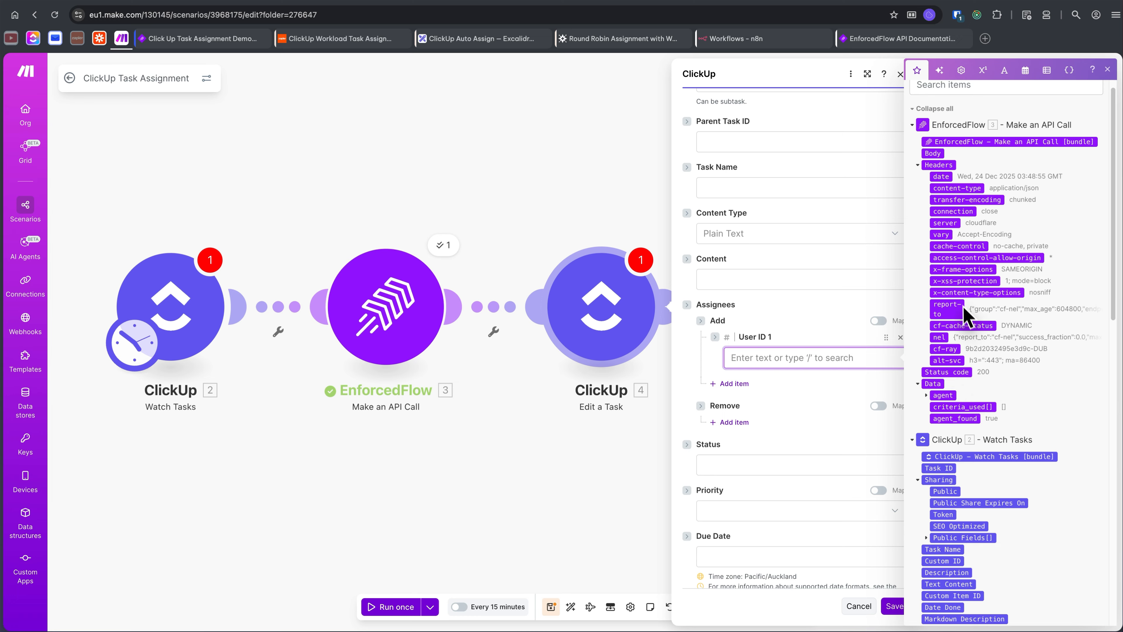
left_click(927, 395)
scroll(937, 407, "down", 1)
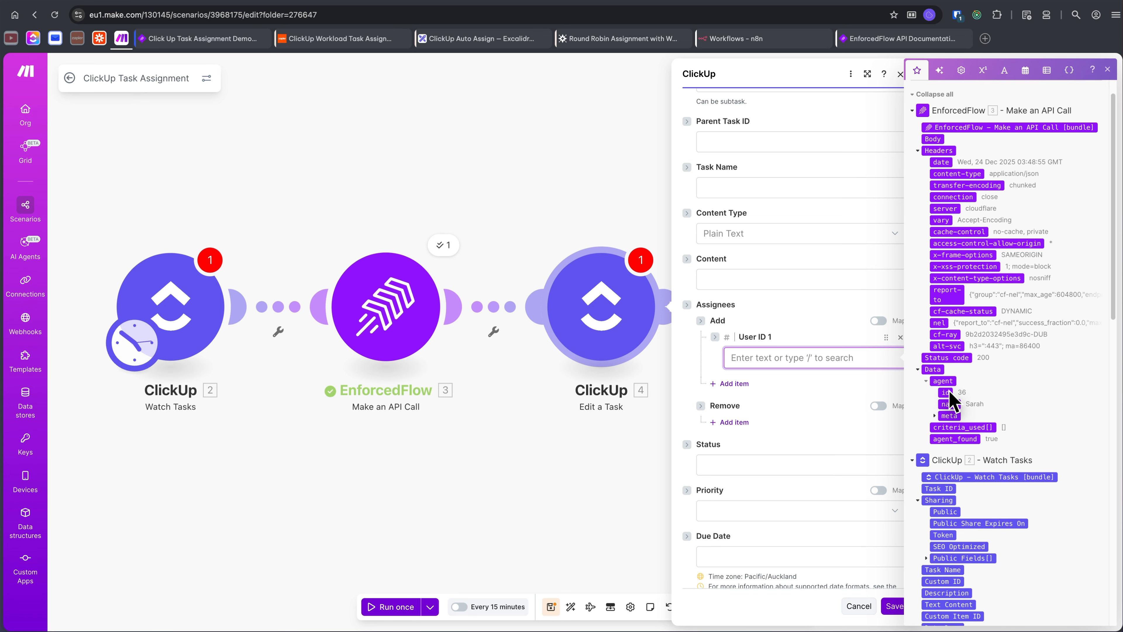
left_click(936, 415)
left_click(977, 426)
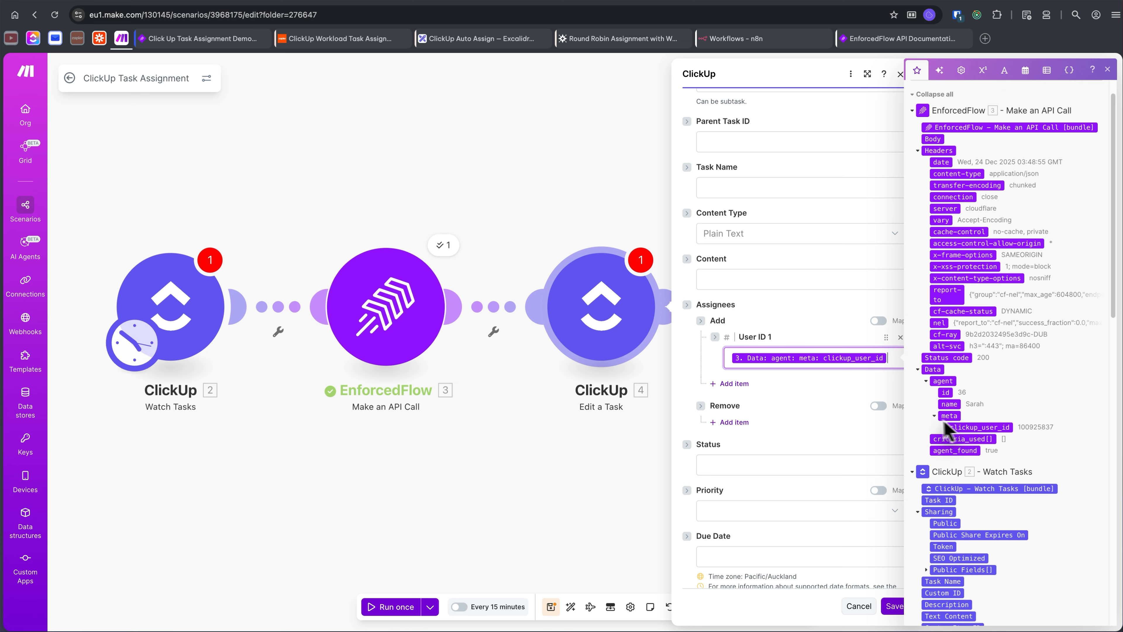
left_click(810, 404)
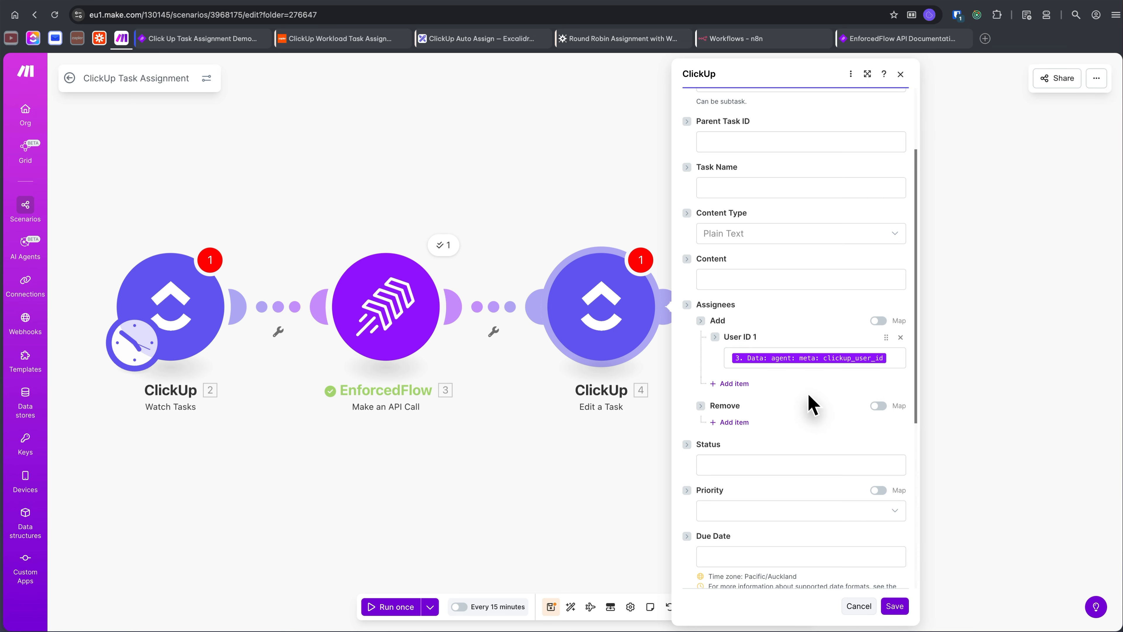
scroll(811, 404, "down", 4)
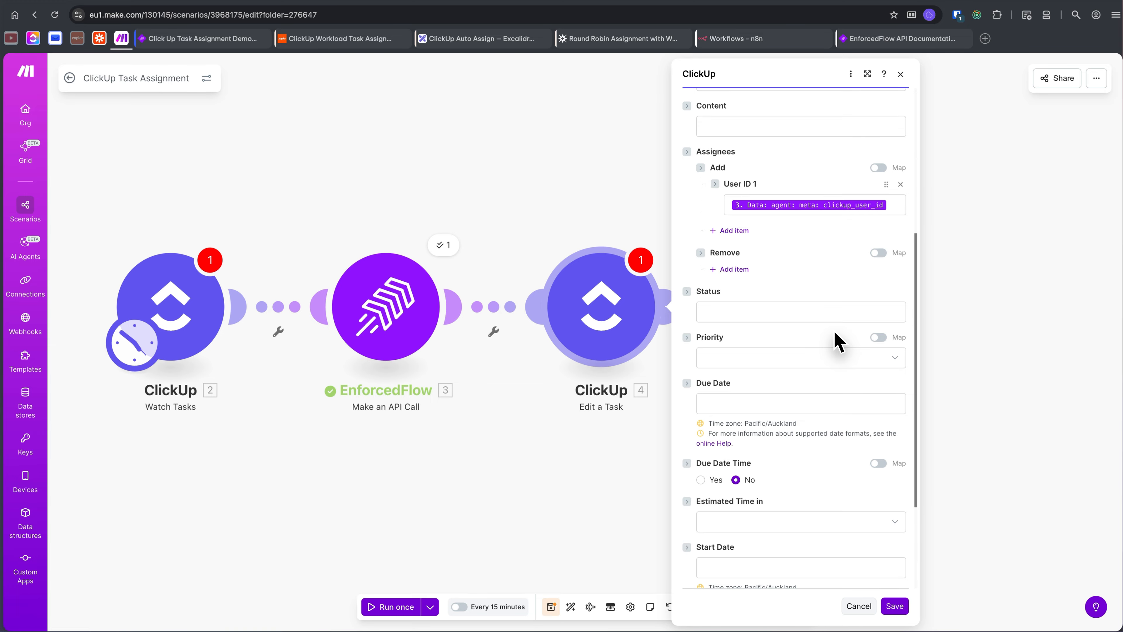
Save the Edit a Task module's settings and try a single run of the scenario
scroll(837, 343, "down", 4)
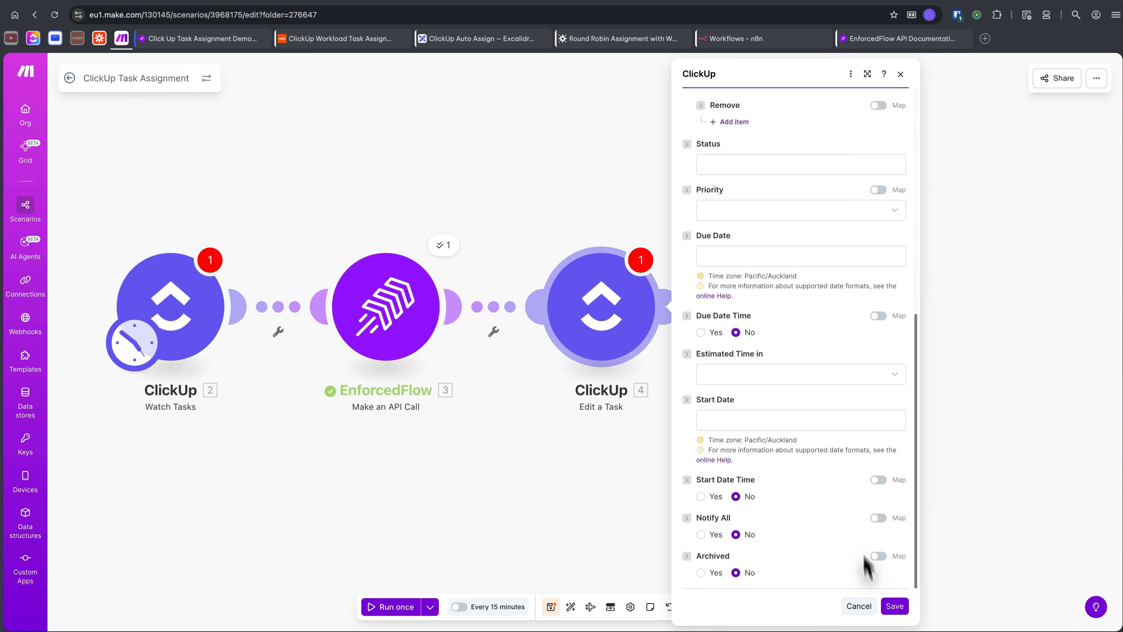
left_click(894, 606)
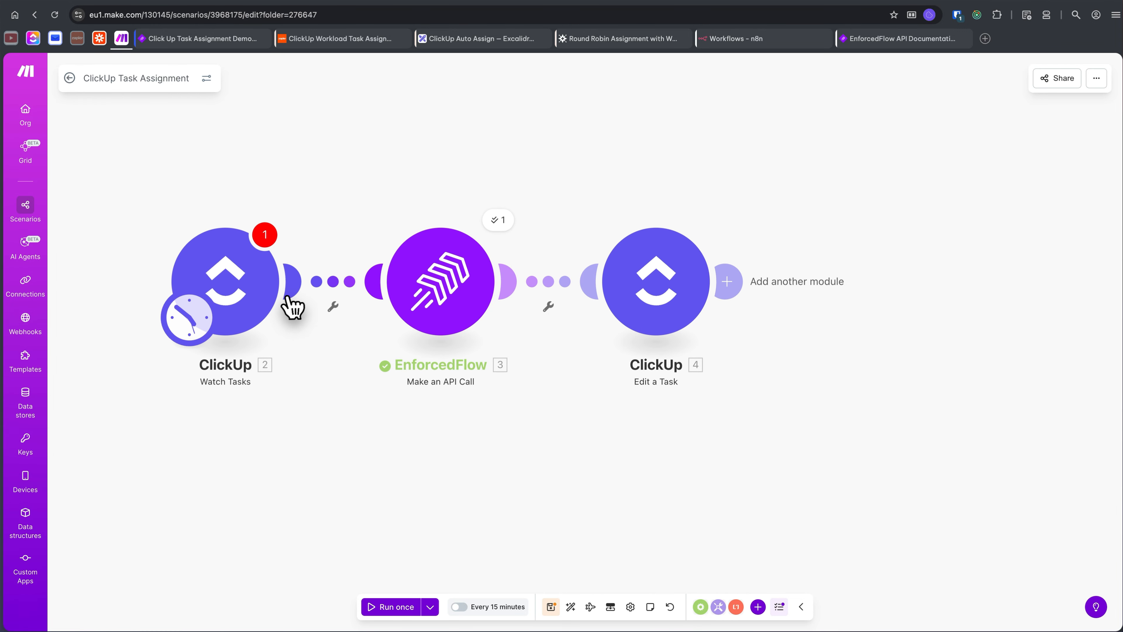
left_click(379, 607)
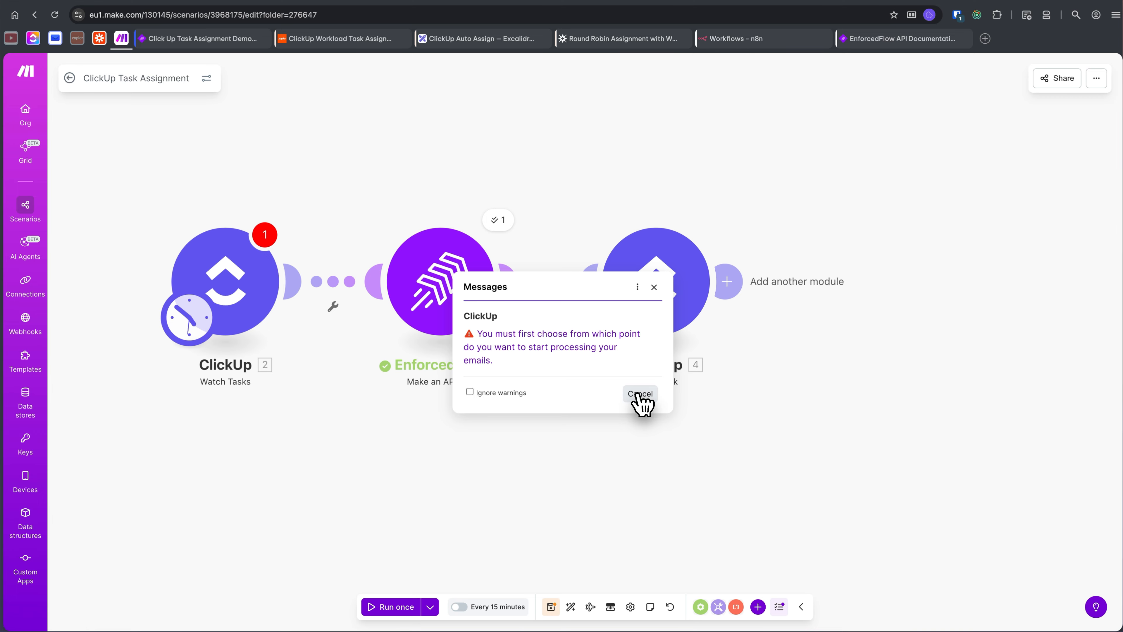
Set the Watch Tasks trigger to start processing data from now on and run the scenario once
left_click(610, 347)
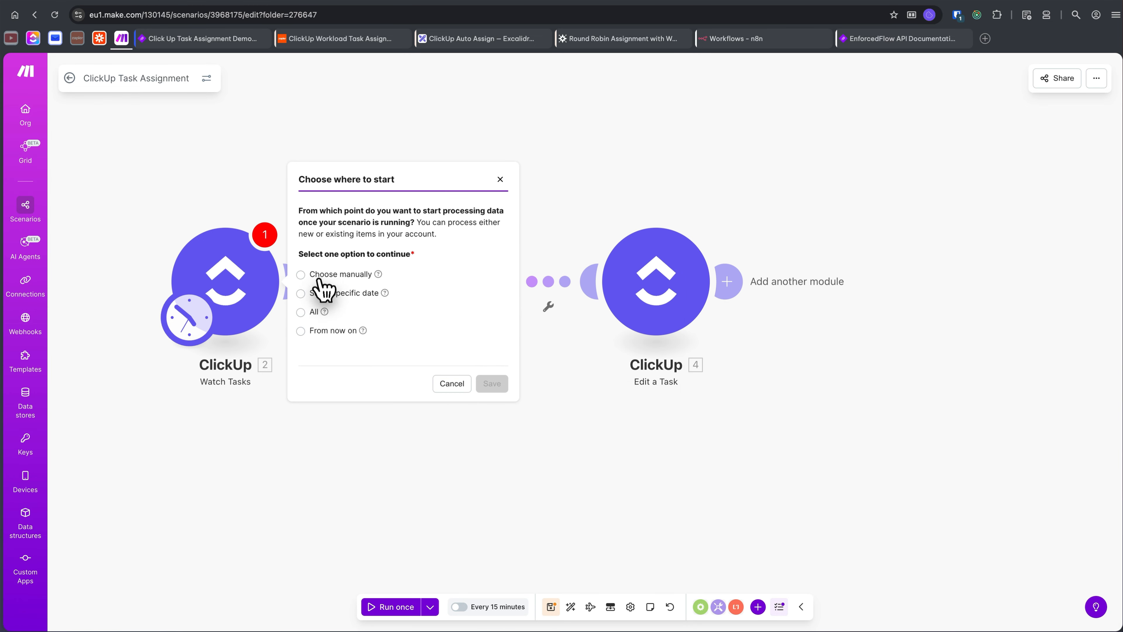
left_click(320, 330)
left_click(492, 383)
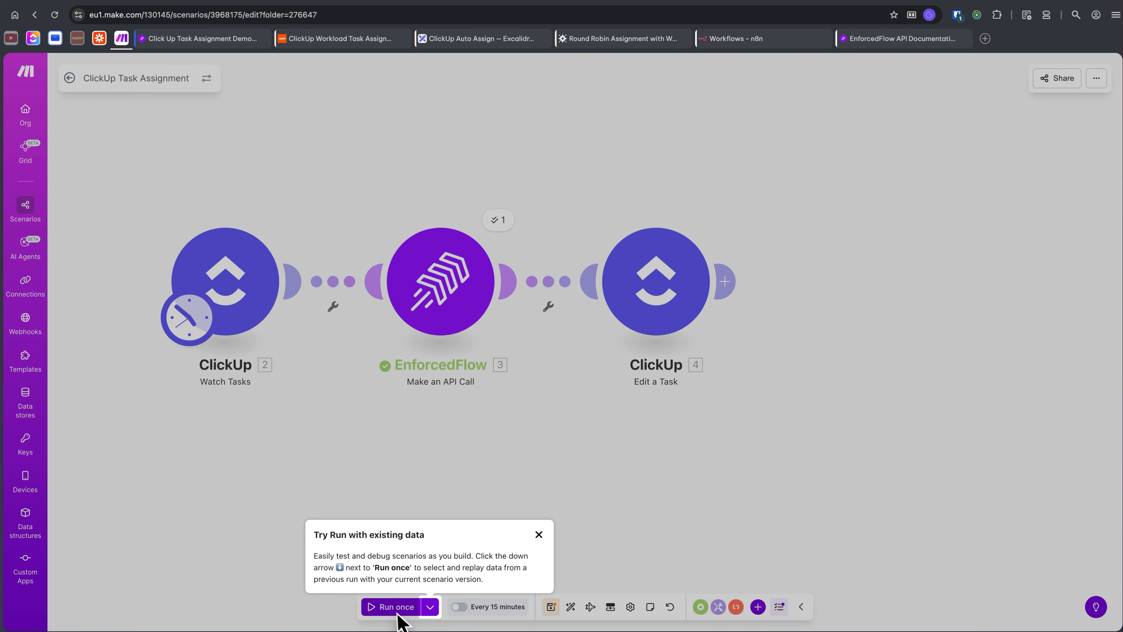
left_click(539, 534)
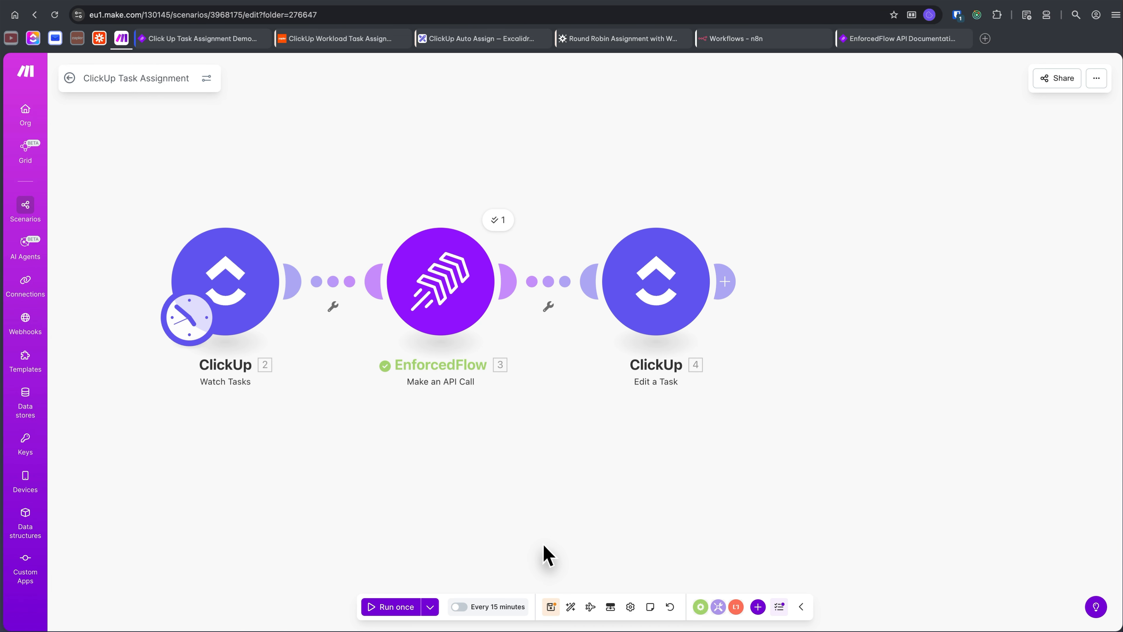
left_click(394, 607)
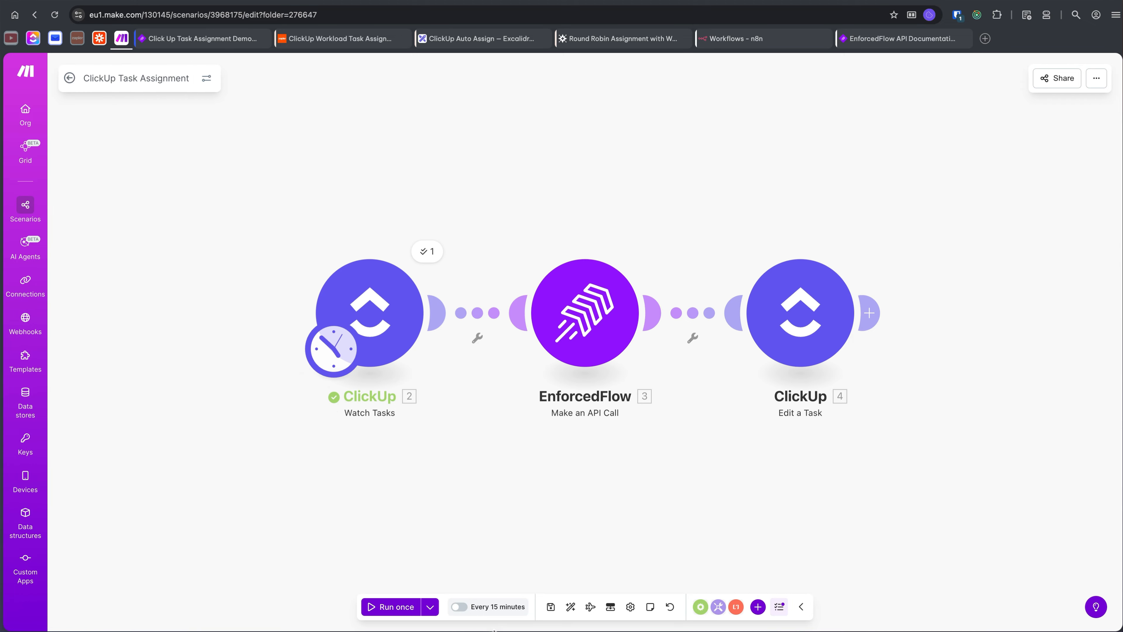
Switch to ClickUp and add a task named Test task 14 to the To Do column of the Test List board
left_click(34, 39)
left_click(225, 425)
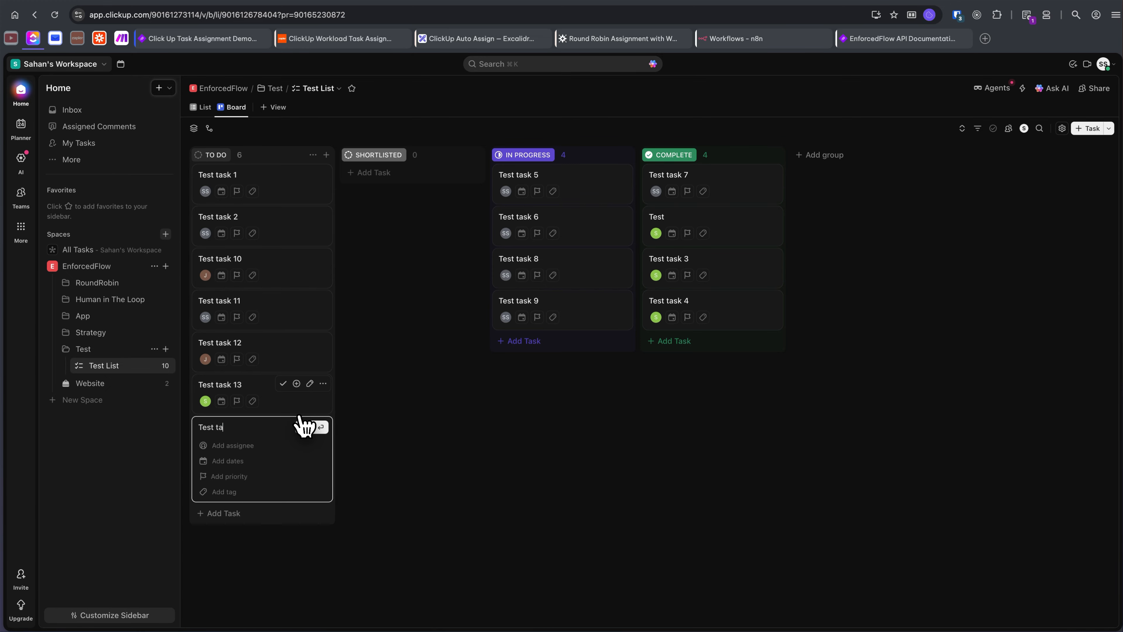
type("Test task 14")
key("Return")
Return to the ClickUp Task Assignment scenario in Make and run it once with the new task
left_click(197, 40)
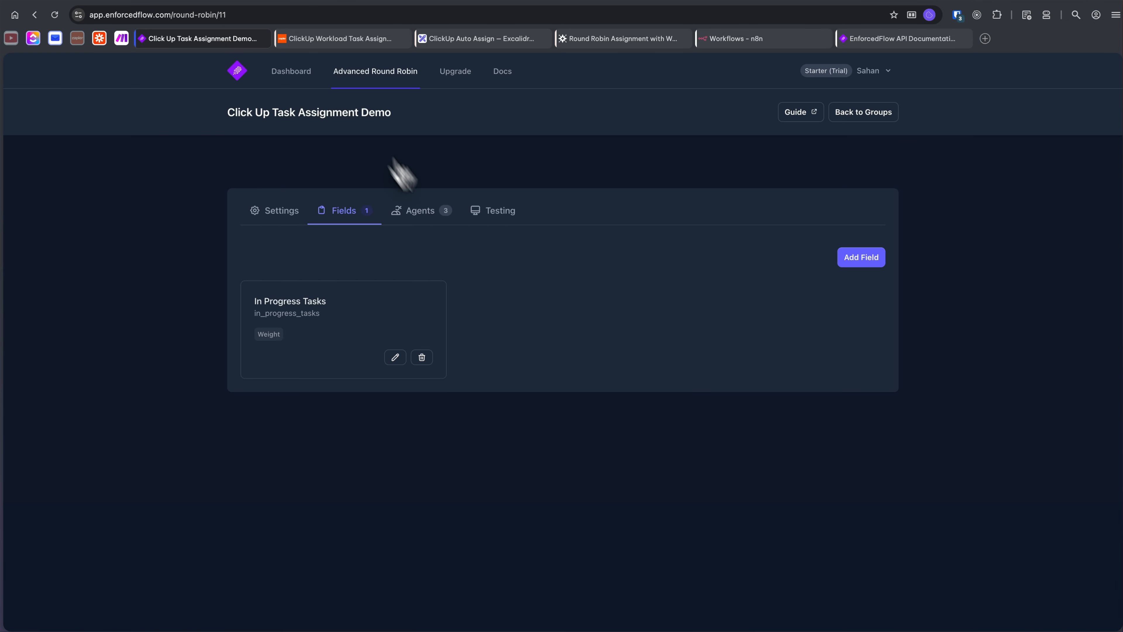
left_click(122, 38)
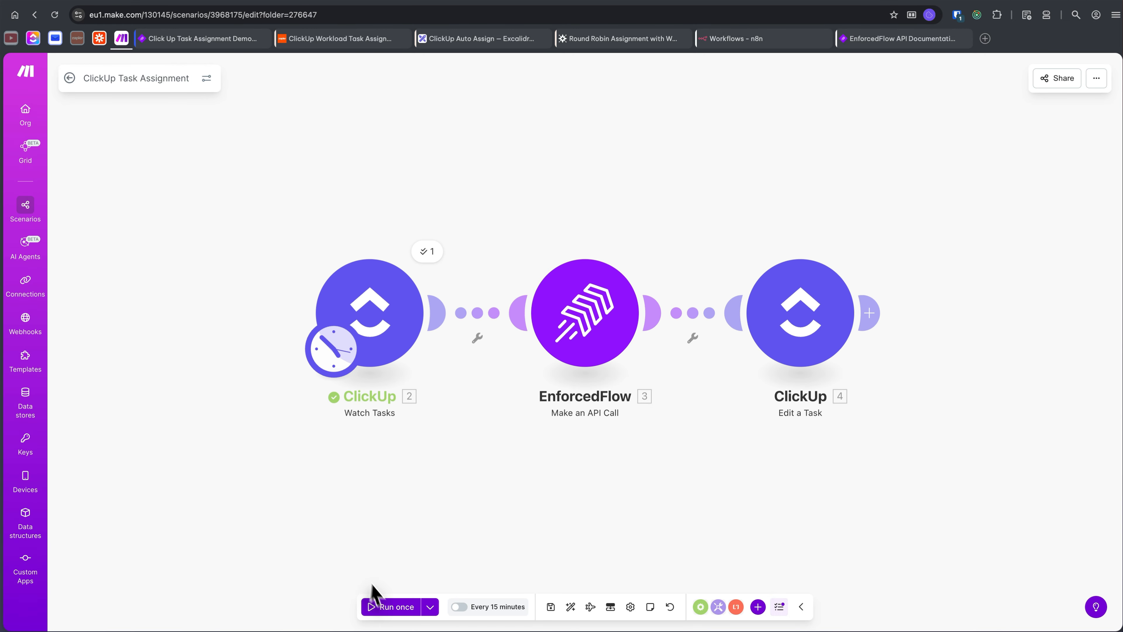
left_click(393, 612)
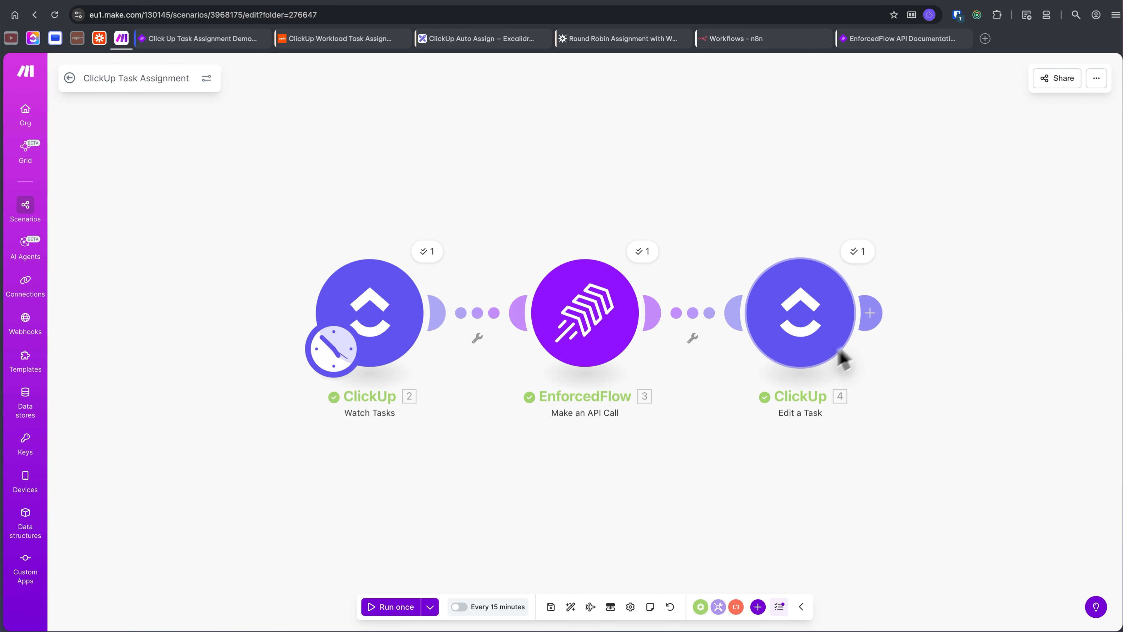
Examine the agent data in the output of the EnforcedFlow module's latest run
left_click(641, 253)
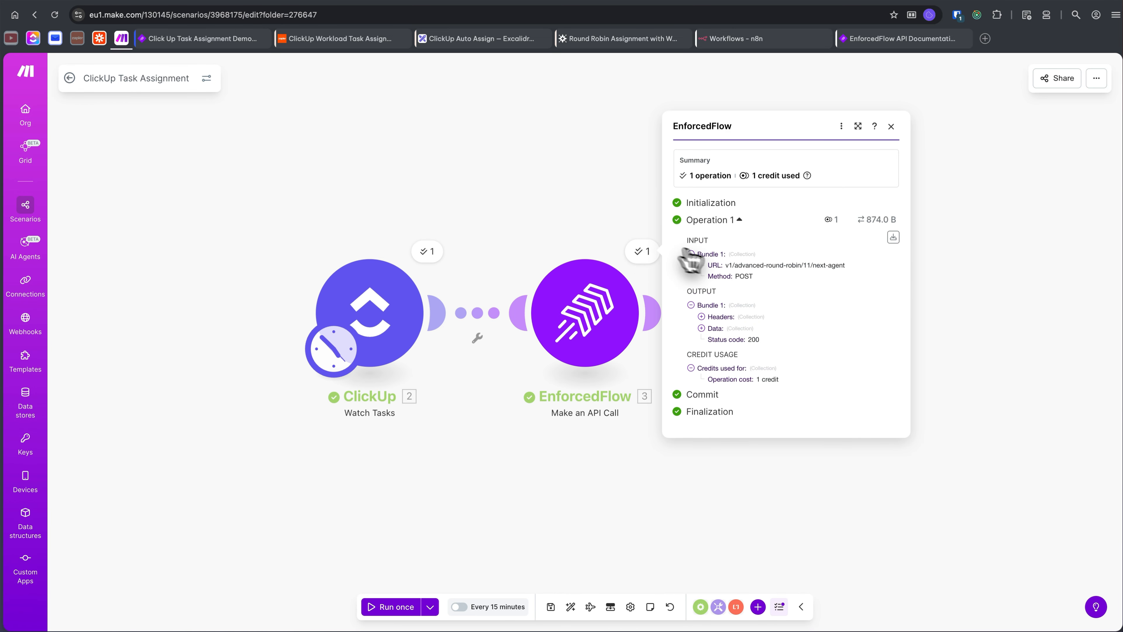
left_click(702, 328)
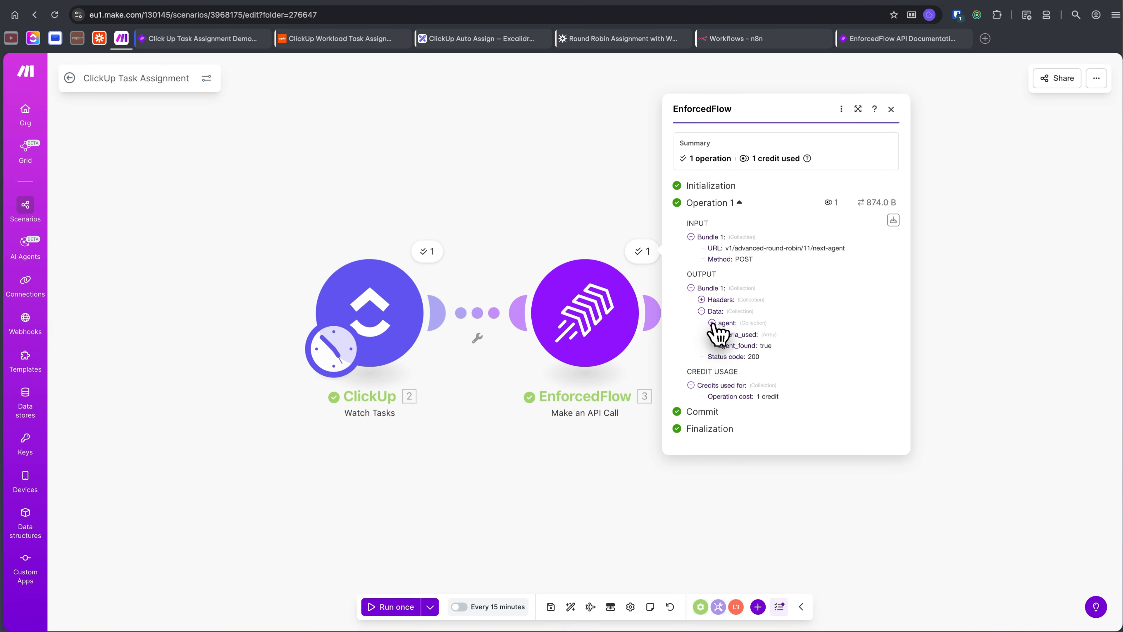
left_click(713, 339)
left_click(525, 239)
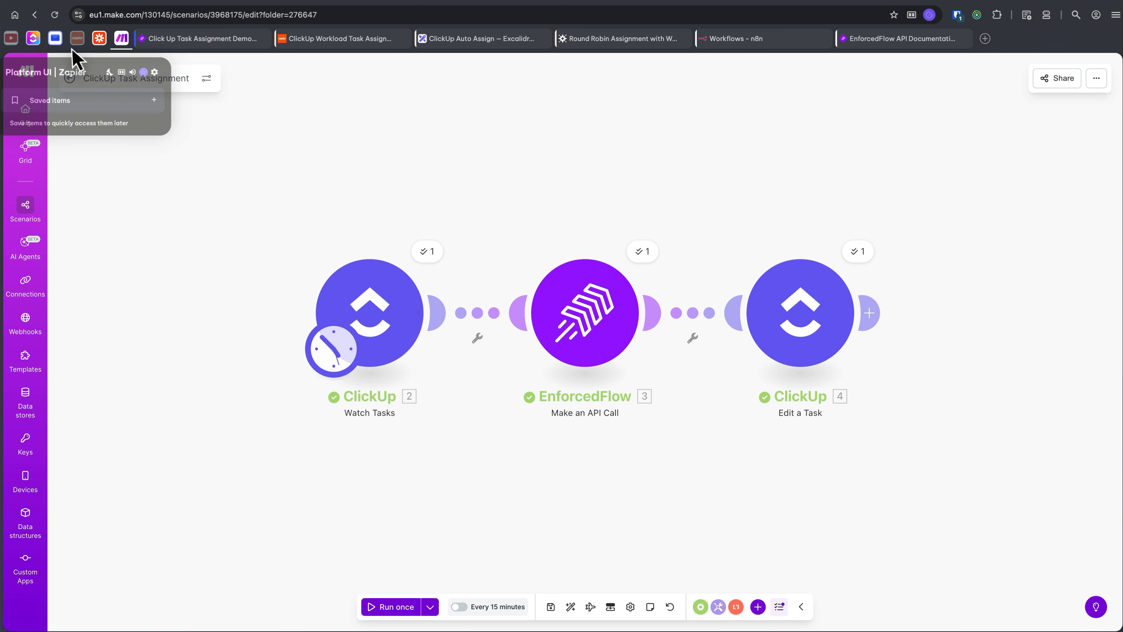
Switch to ClickUp and check which assignee Test task 14 received on the board
left_click(35, 42)
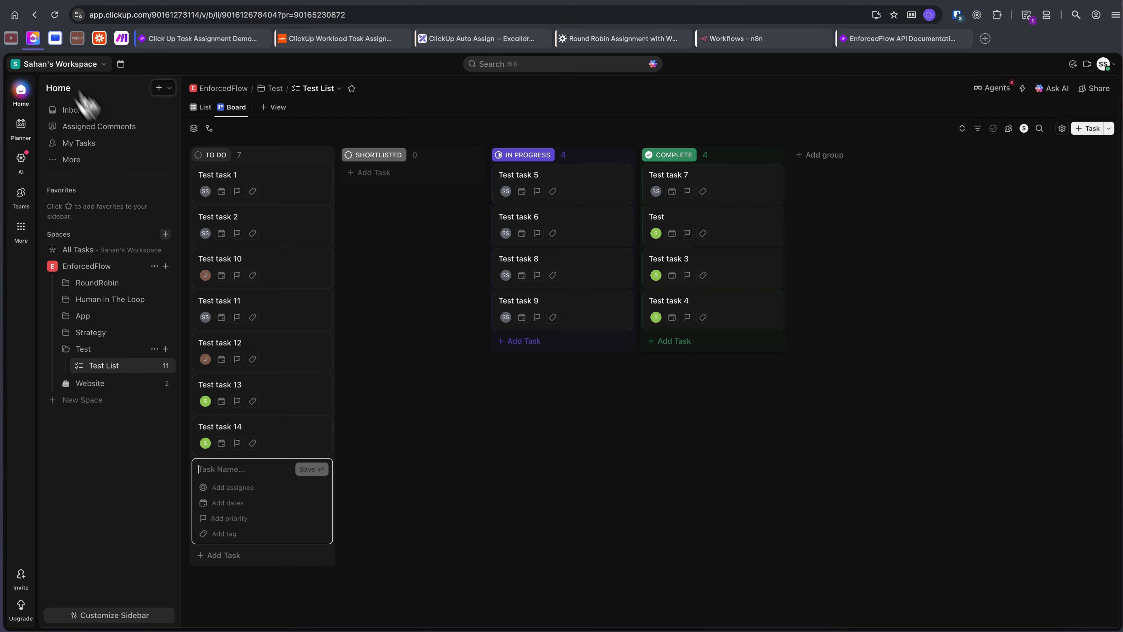
left_click(206, 443)
left_click(484, 447)
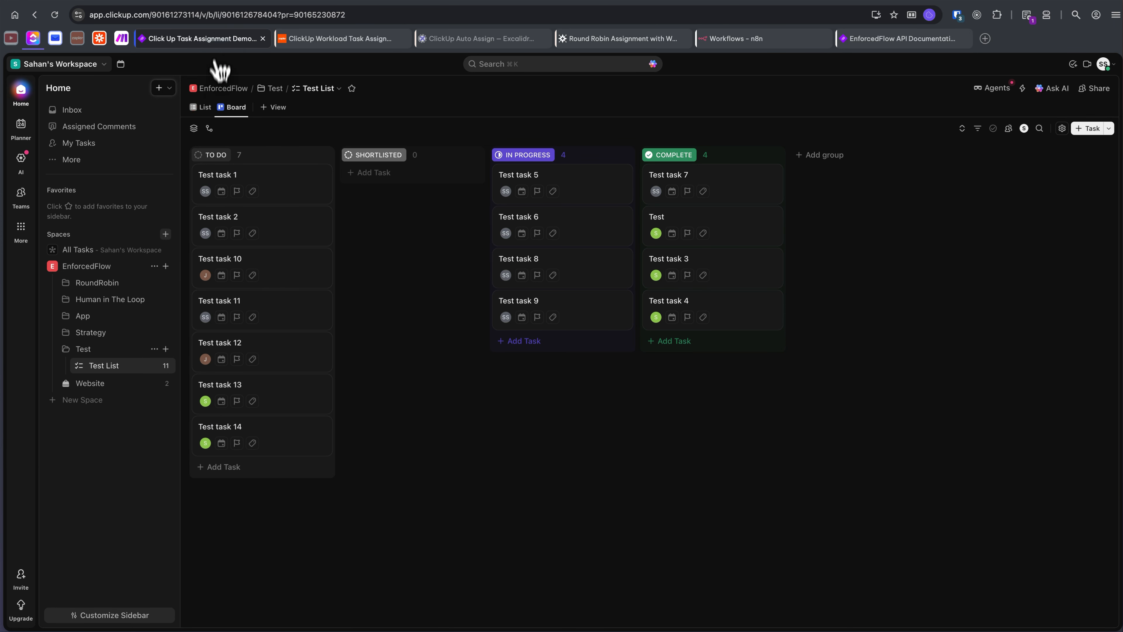
Return to Make and leave the ClickUp Task Assignment scenario
left_click(346, 39)
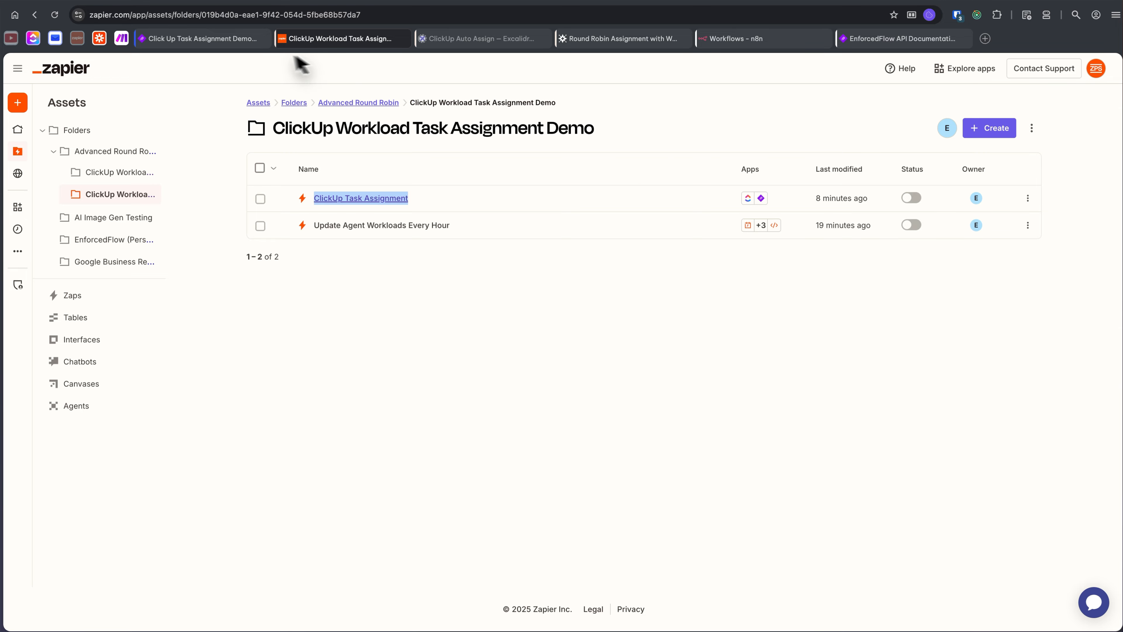
left_click(123, 40)
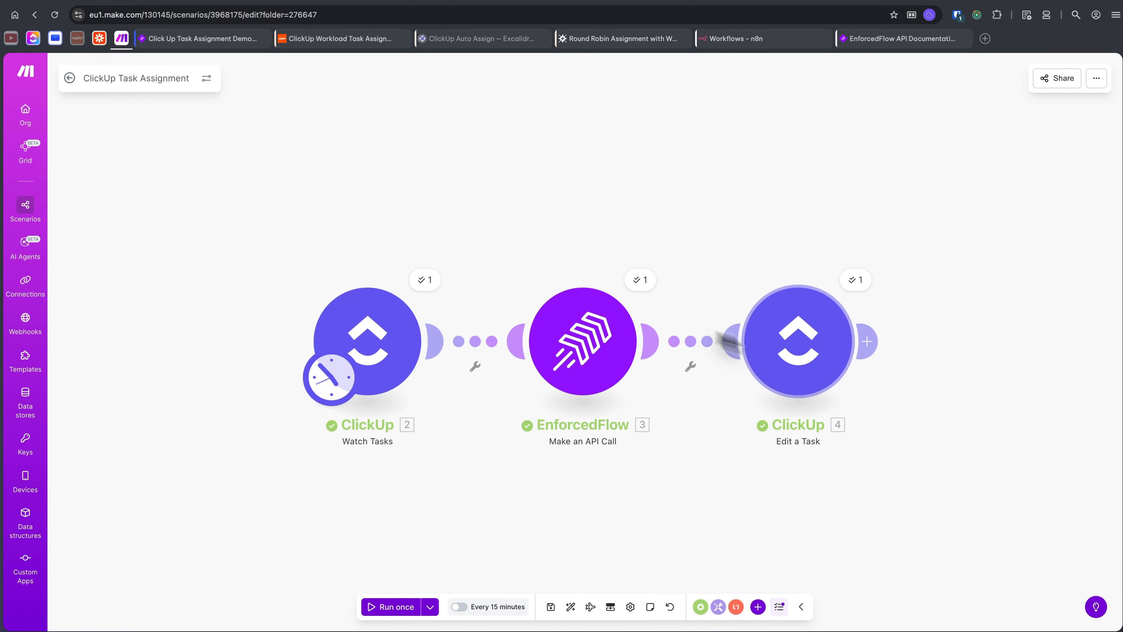
left_click(69, 79)
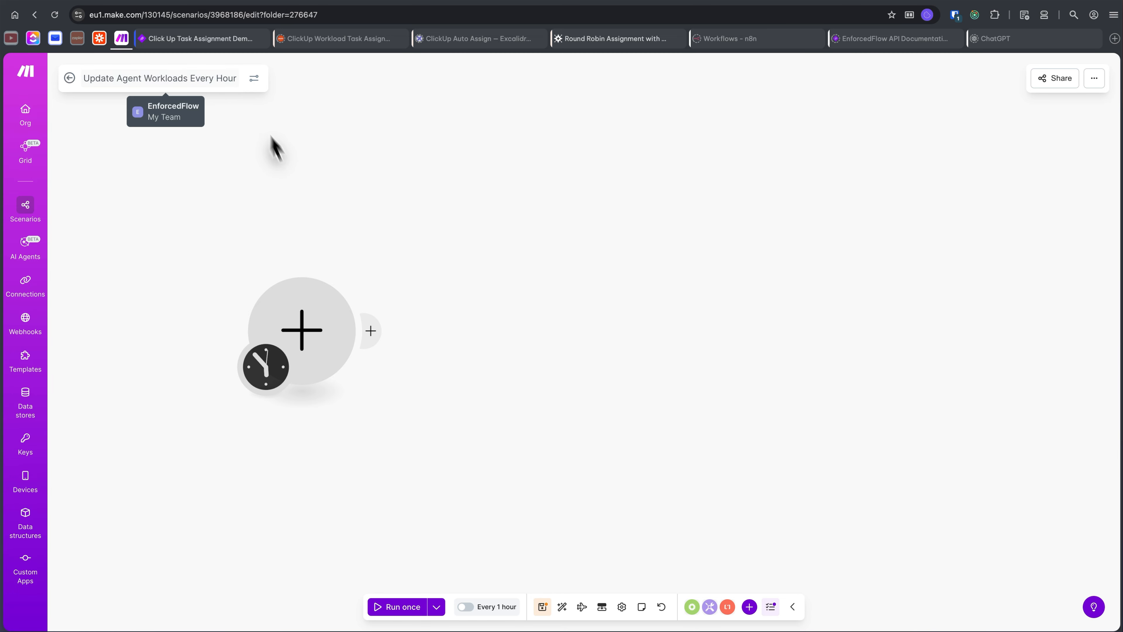
left_click_drag(446, 389, 422, 387)
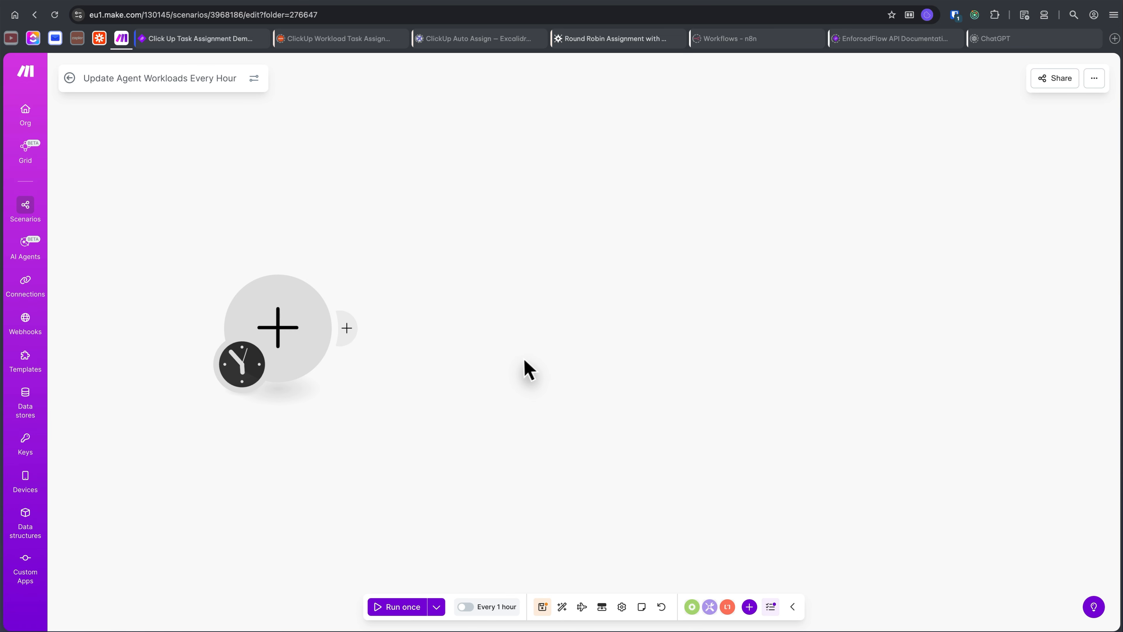
left_click_drag(526, 358, 587, 420)
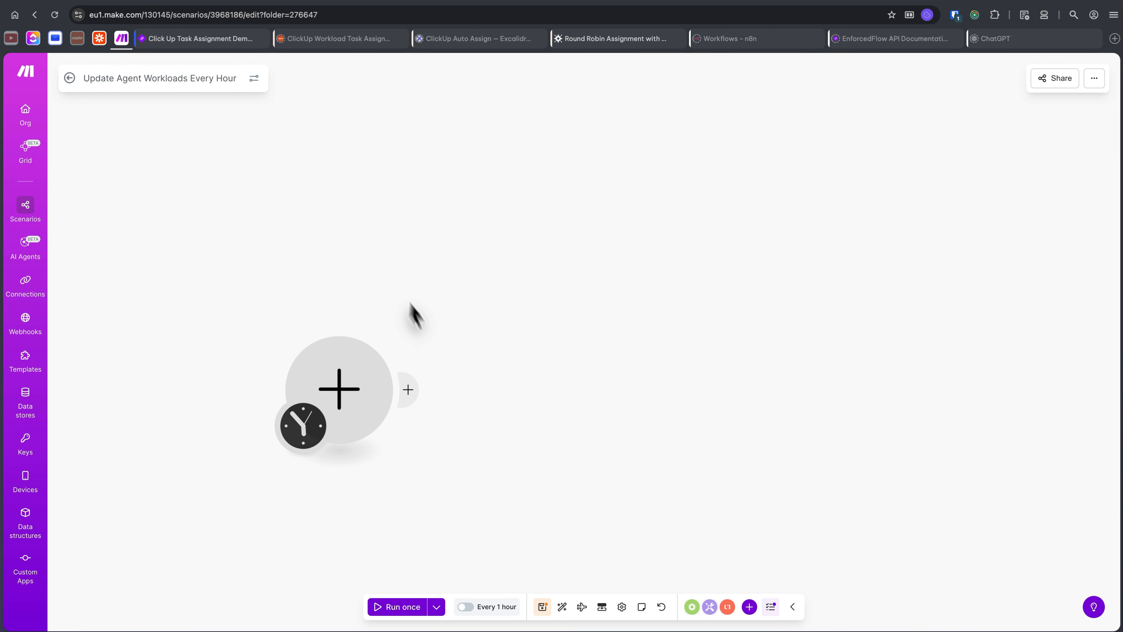
scroll(476, 399, "down", 2)
left_click(363, 361)
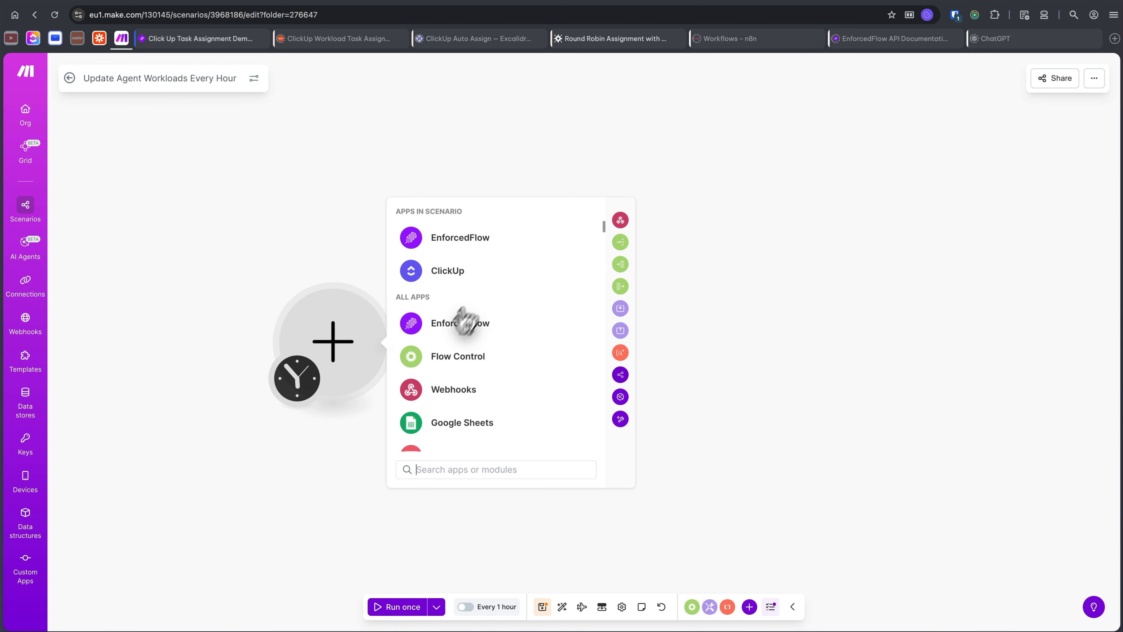
left_click(488, 250)
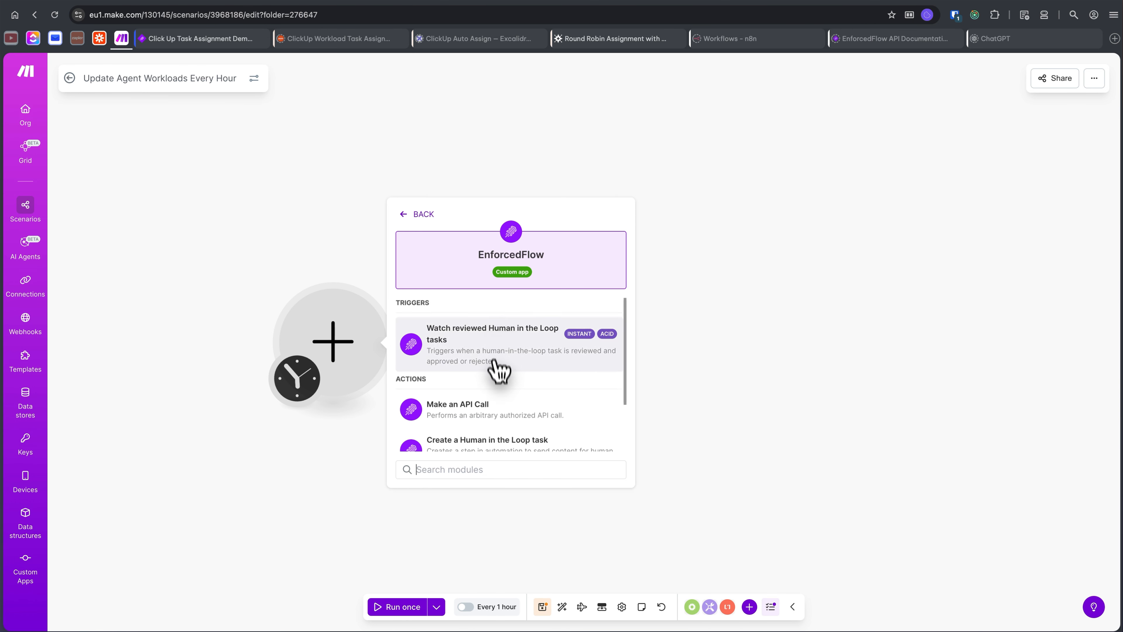
left_click(480, 411)
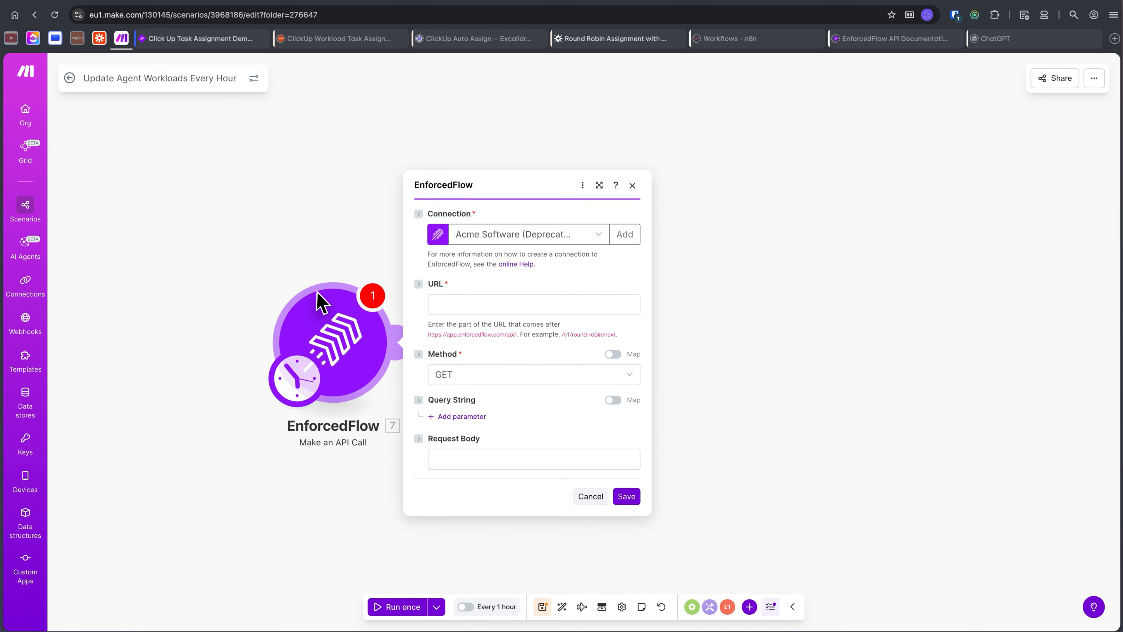
left_click(321, 382)
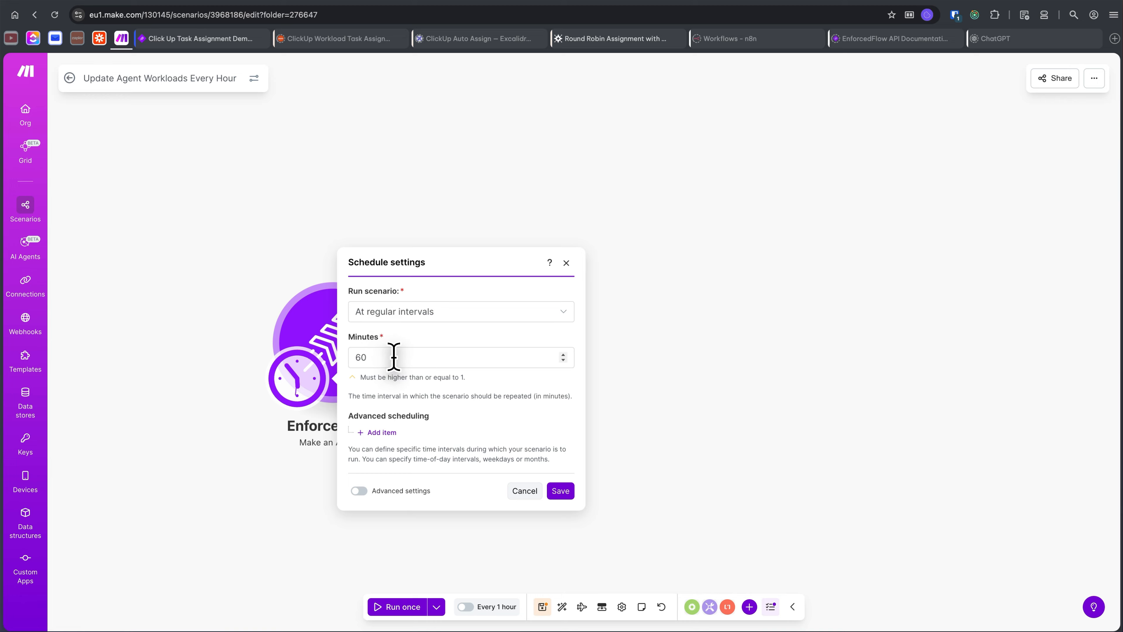
left_click(334, 314)
left_click(343, 336)
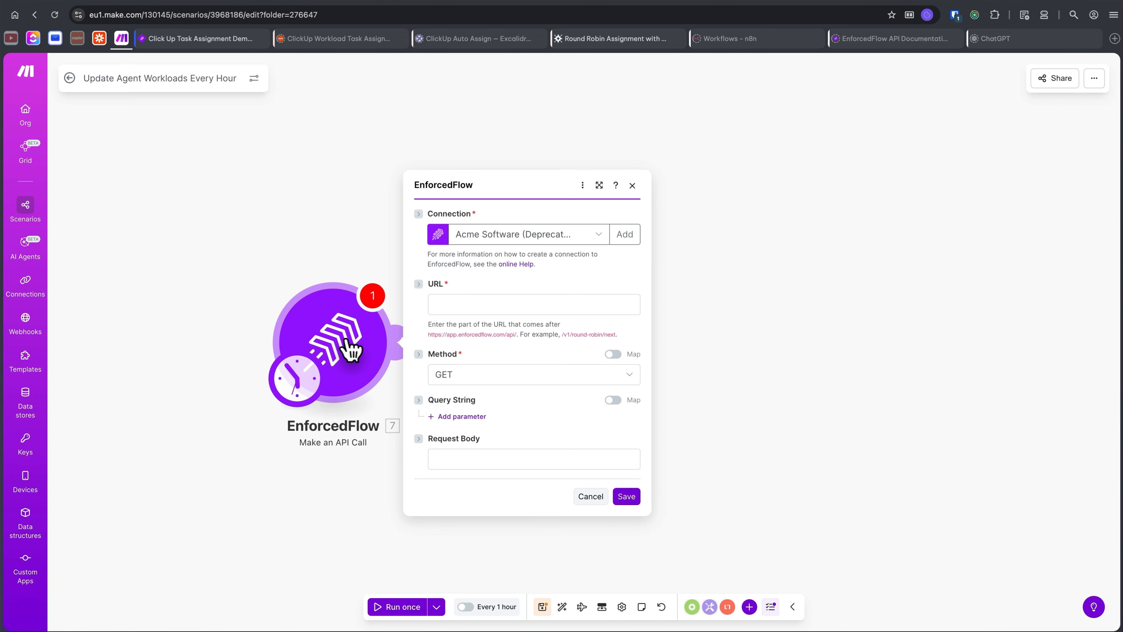
left_click(489, 241)
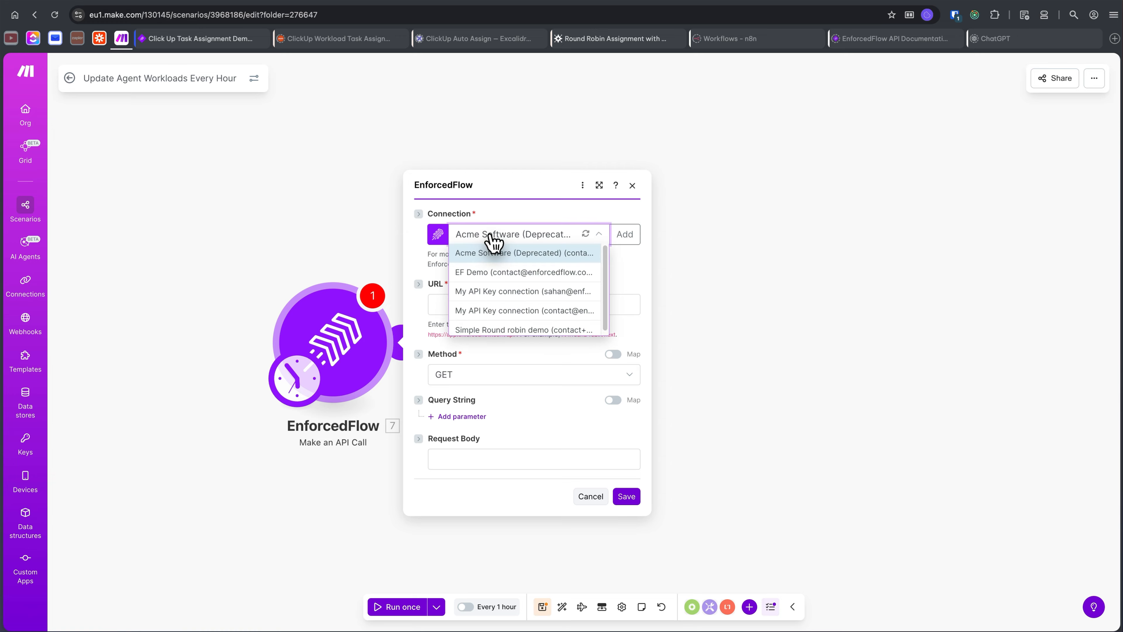
left_click(486, 272)
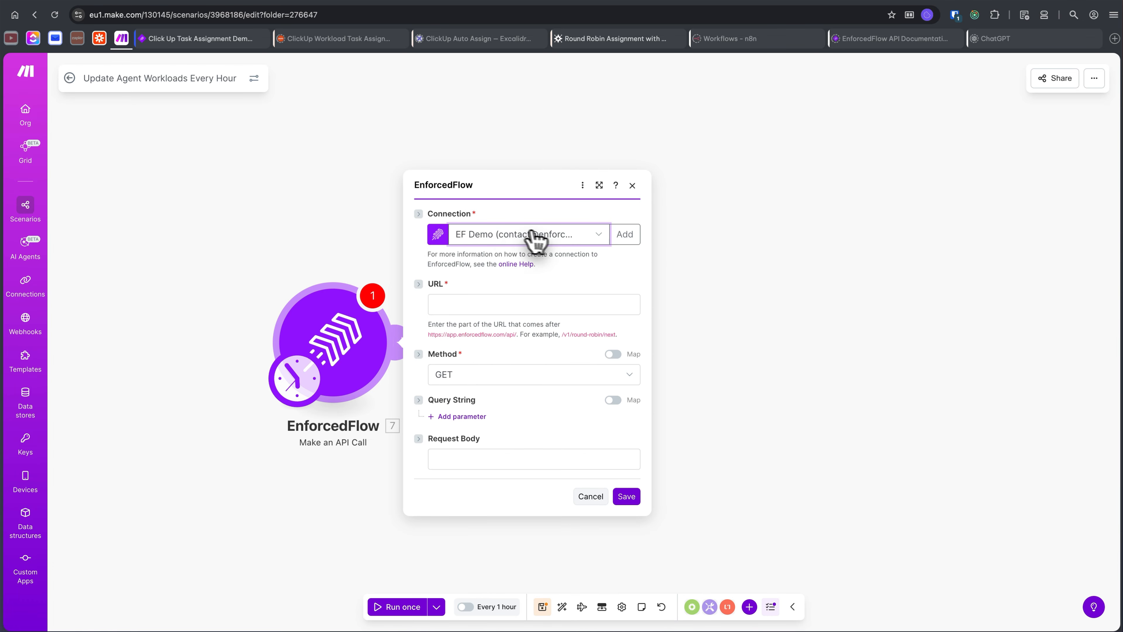
left_click(486, 304)
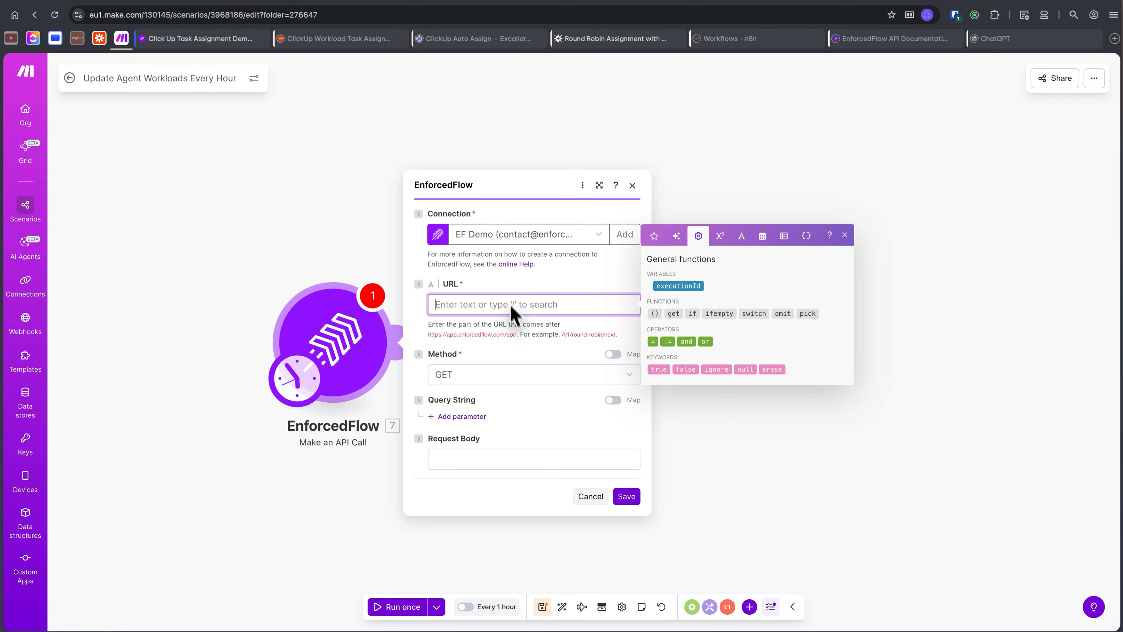
left_click(593, 497)
right_click(362, 352)
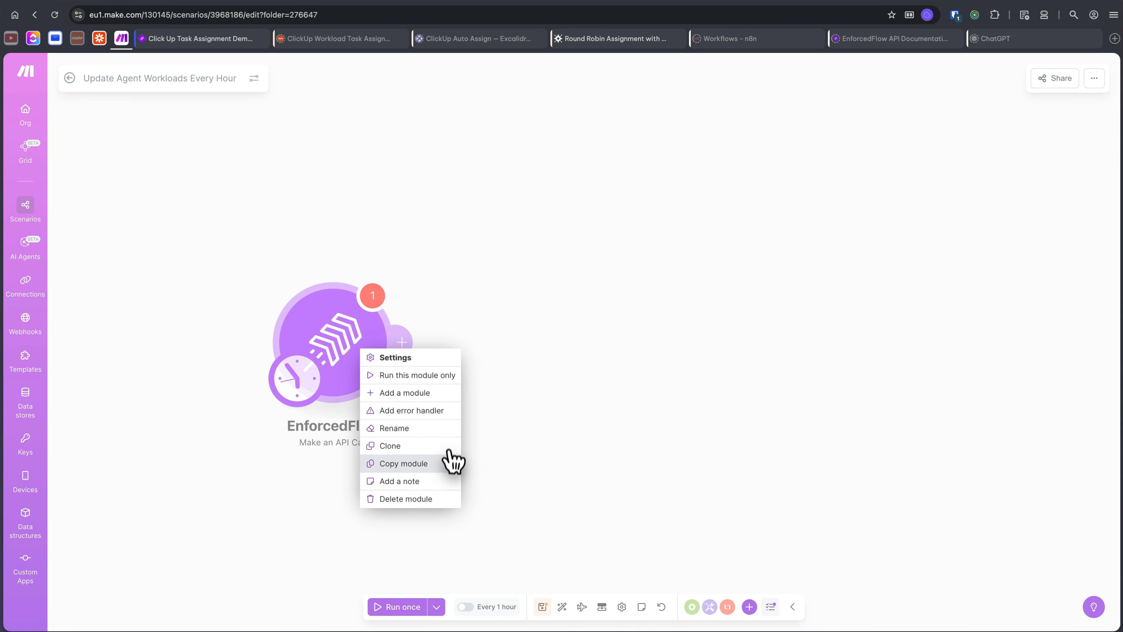
left_click(424, 499)
Search the apps for enforcedflow and add its Make an API Call action as the hourly scenario's first module
left_click(345, 396)
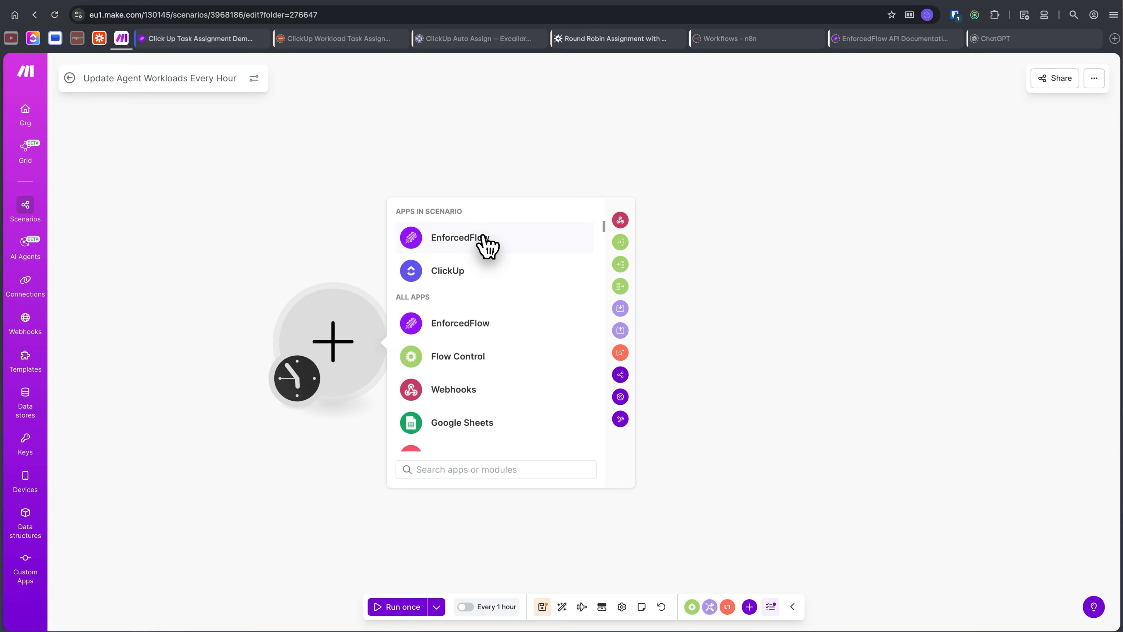
type("enfor")
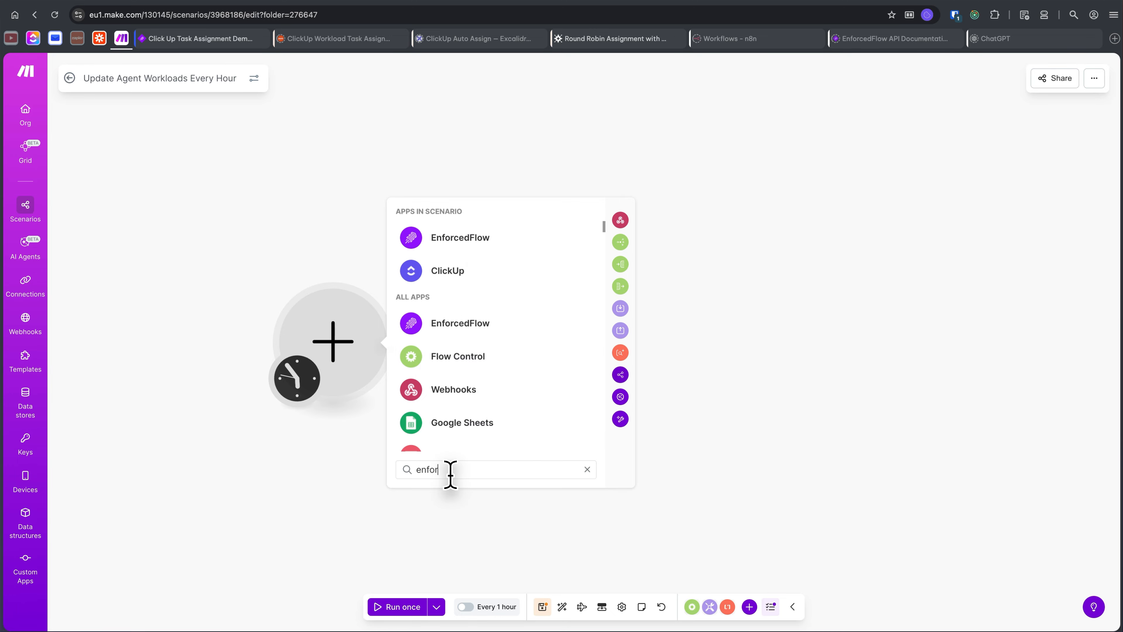
type("cedflow")
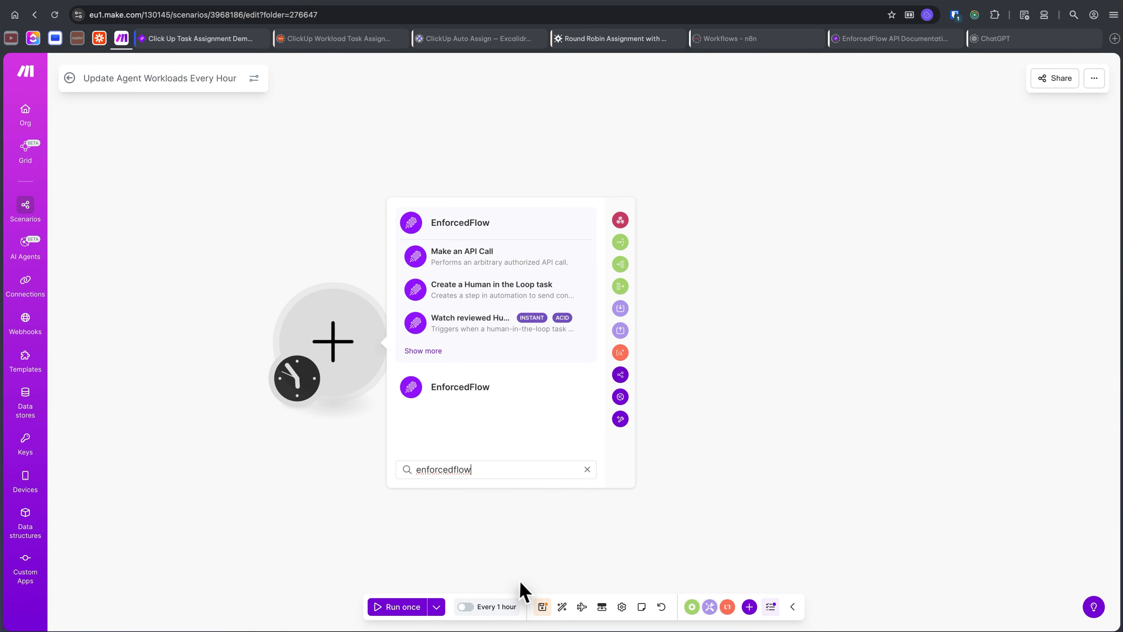
left_click(462, 228)
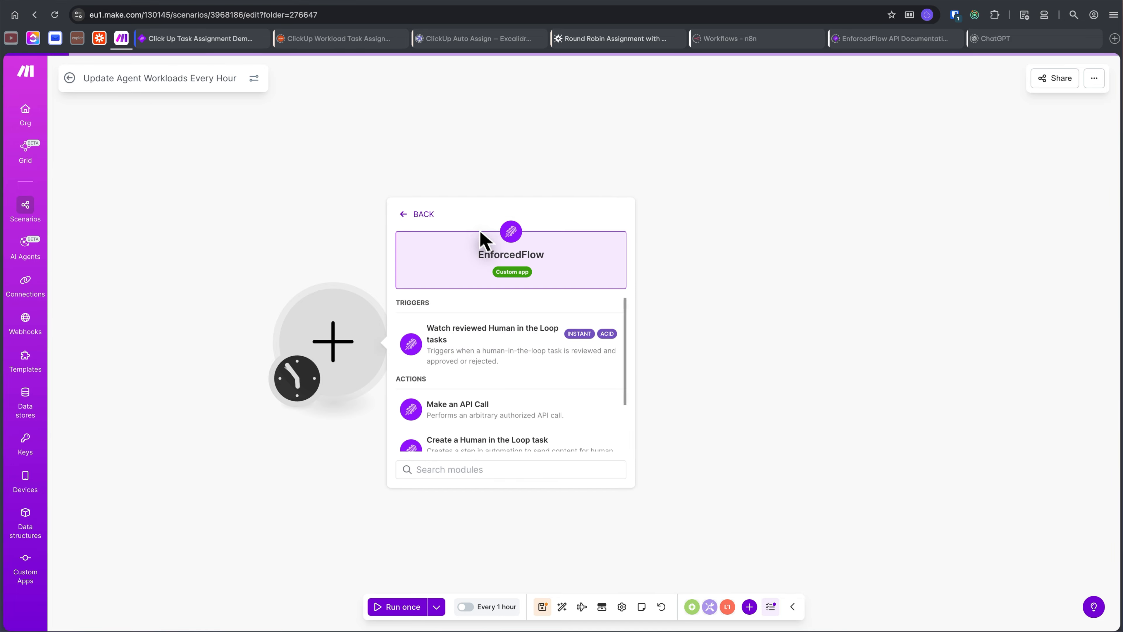
left_click(488, 413)
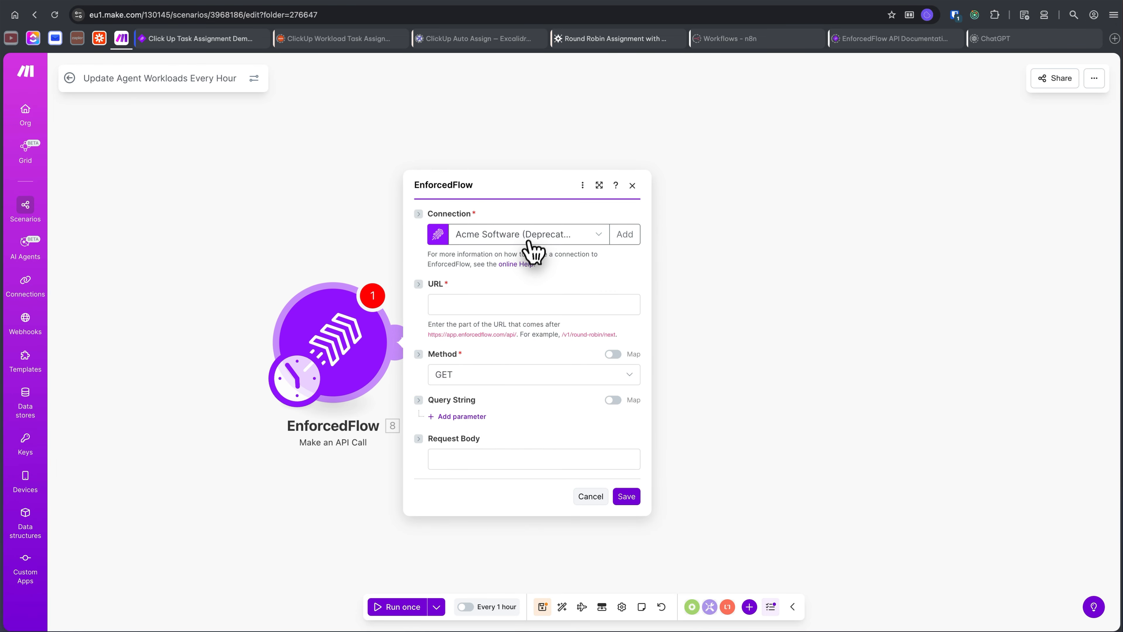
Select the EF Demo connection for the EnforcedFlow API call module
left_click(522, 239)
left_click(523, 272)
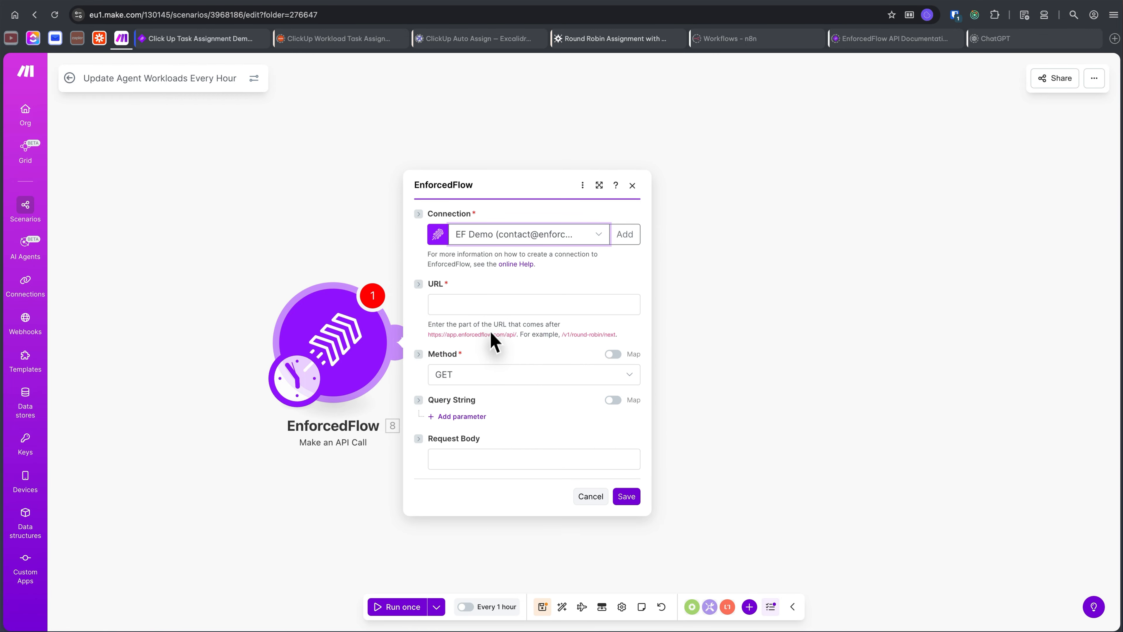
left_click(493, 305)
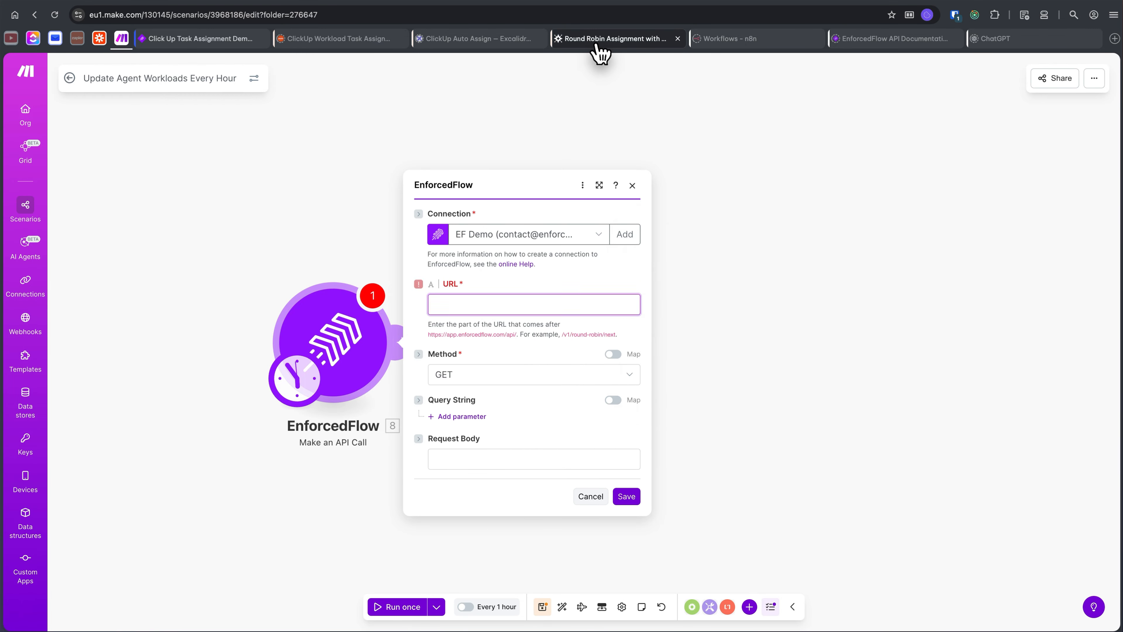
Switch to the EnforcedFlow docs and copy the Make endpoint path v1/advanced-round-robin/{groupId}/agents for getting the list of agents
left_click(598, 43)
scroll(556, 308, "up", 15)
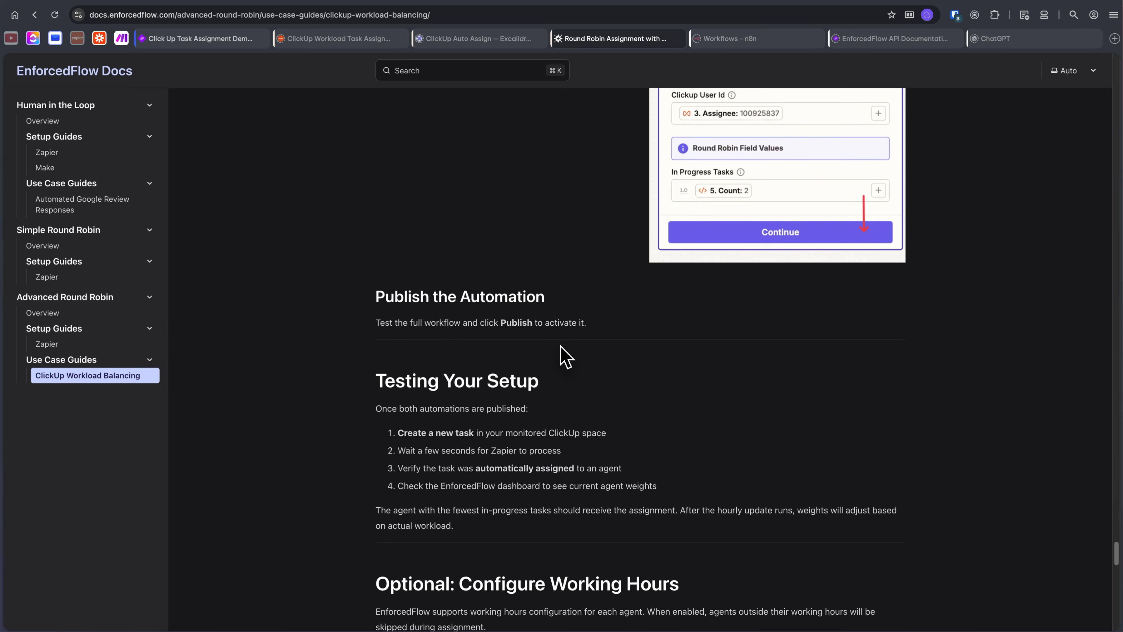
scroll(564, 359, "down", 5)
scroll(564, 360, "down", 15)
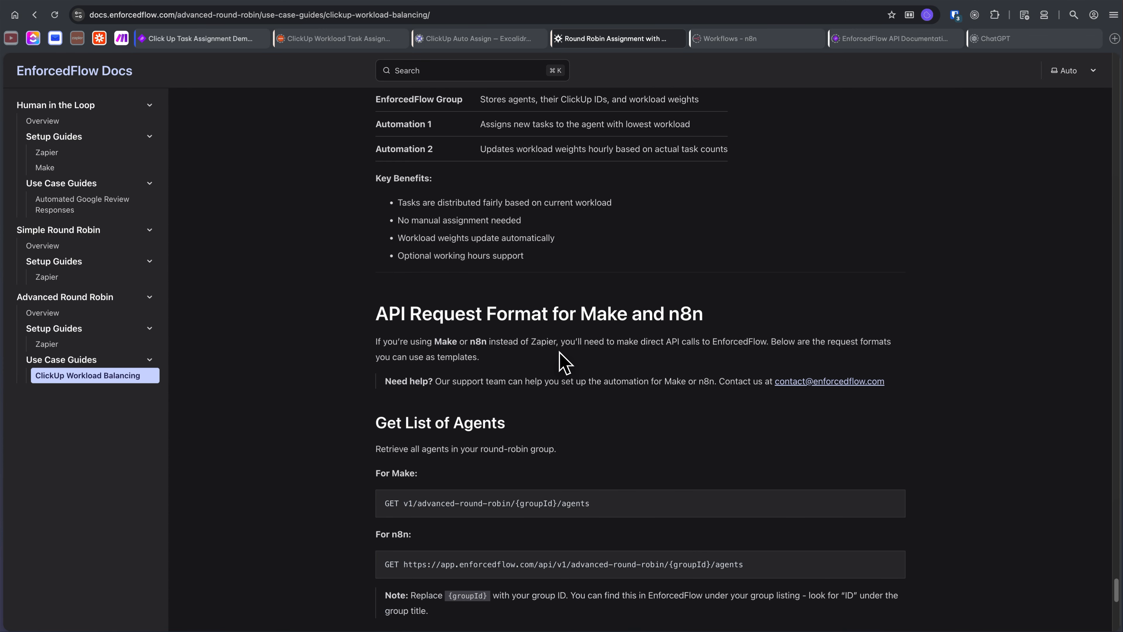
scroll(496, 233, "up", 10)
scroll(592, 230, "down", 15)
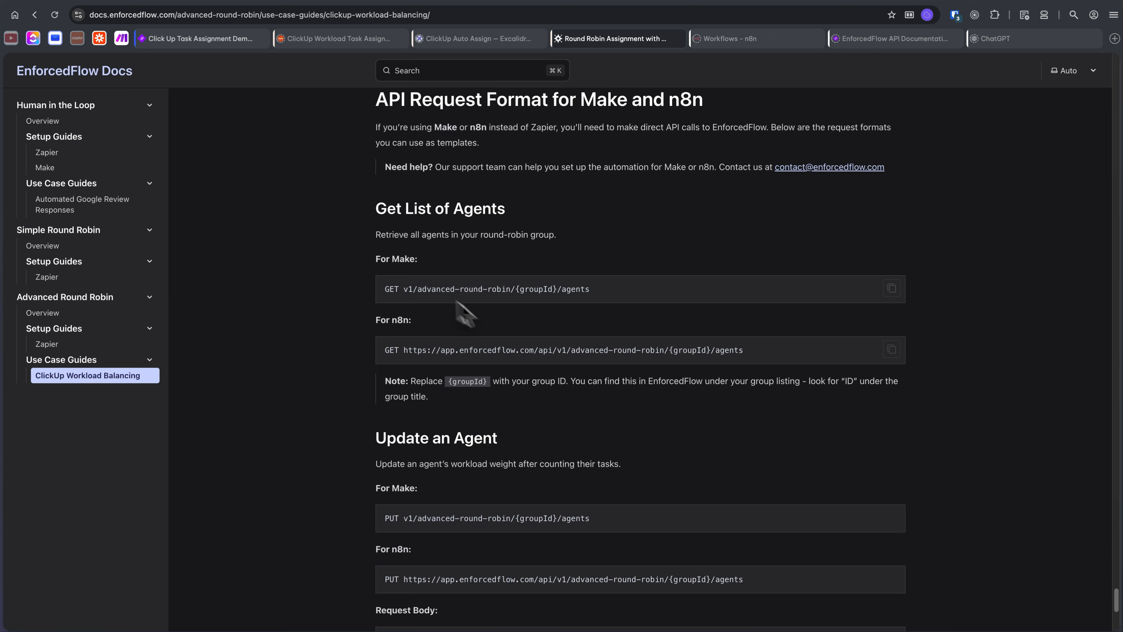
left_click_drag(403, 289, 592, 309)
key("ctrl+c")
left_click(680, 304)
left_click_drag(520, 303, 438, 299)
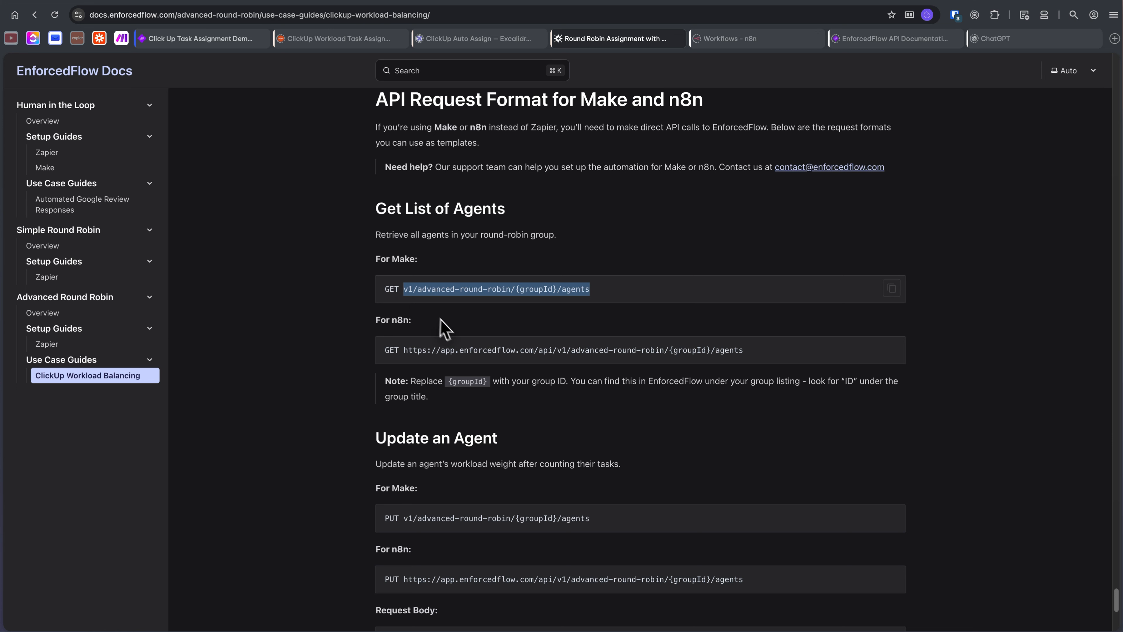
Return to Make, set the API call's URL to v1/advanced-round-robin/{groupId}/agents with method GET, and save the module
left_click(200, 38)
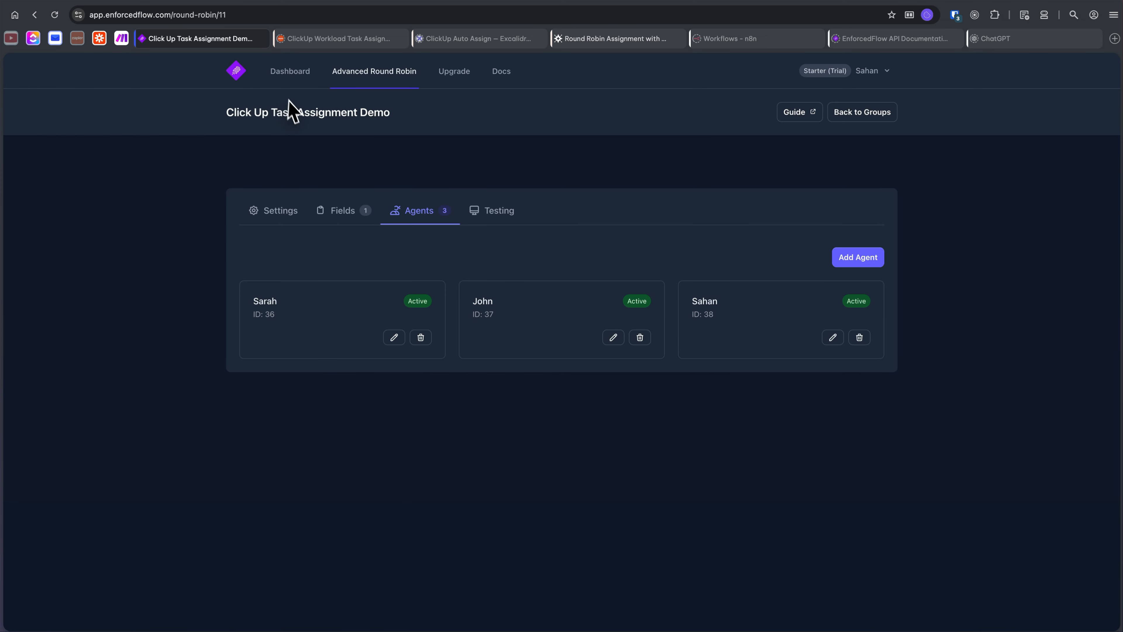
left_click(121, 38)
left_click(508, 305)
key("ctrl+v")
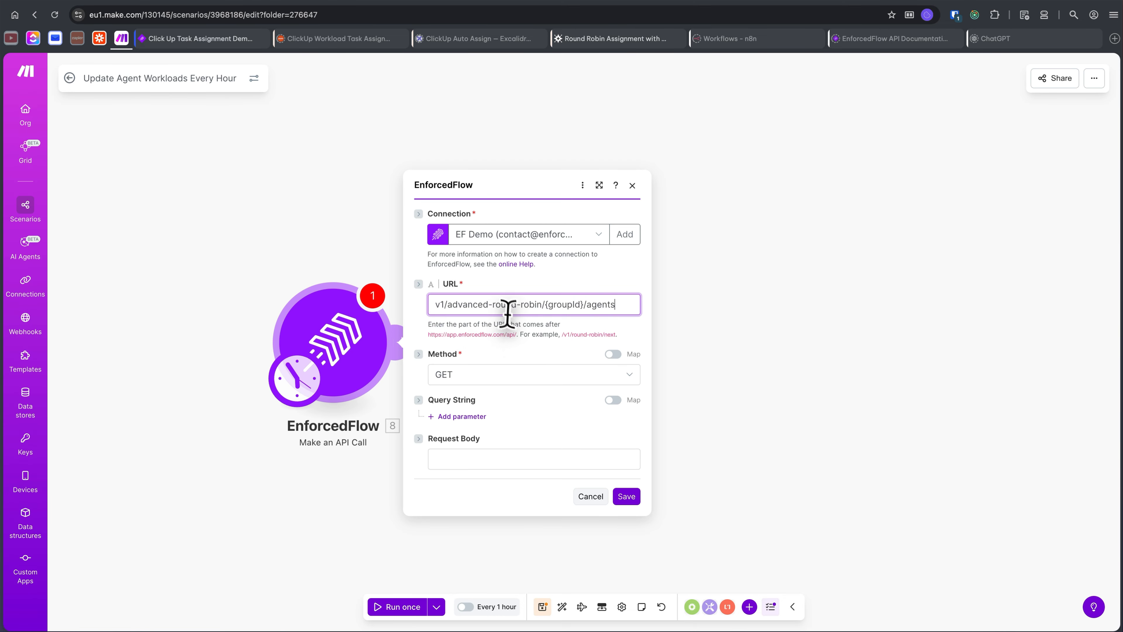
left_click(432, 304)
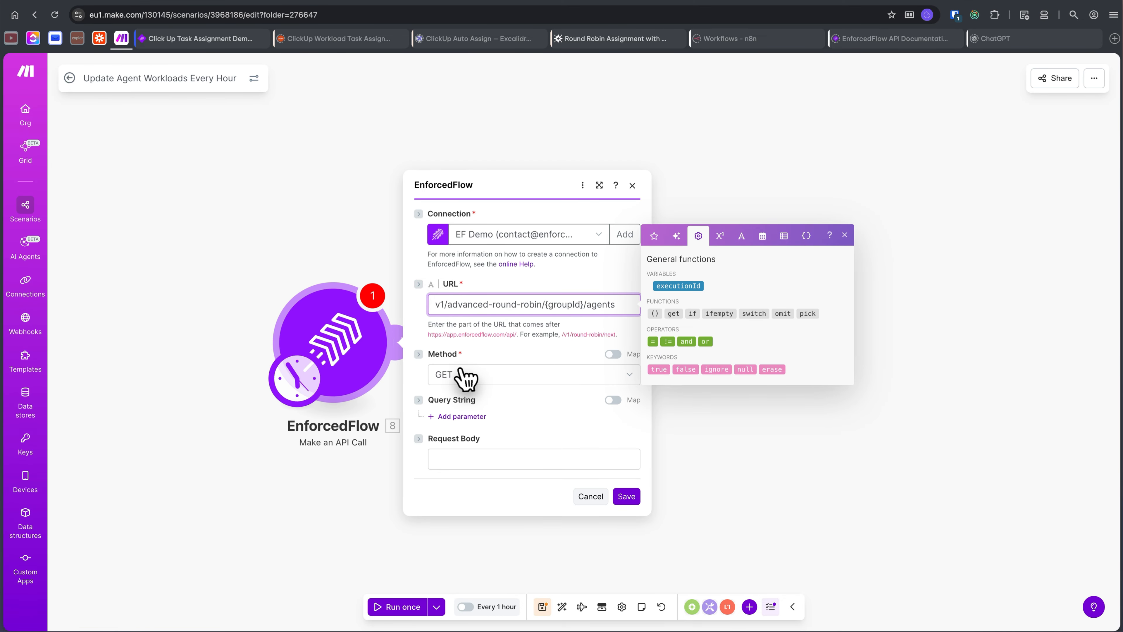
left_click(530, 436)
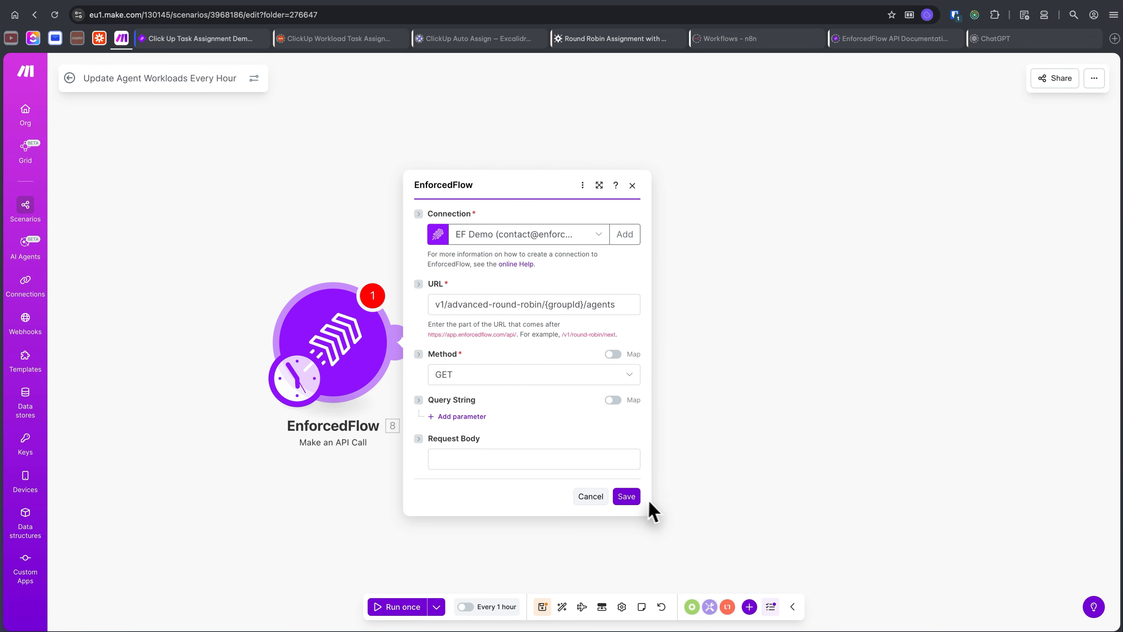
left_click(627, 496)
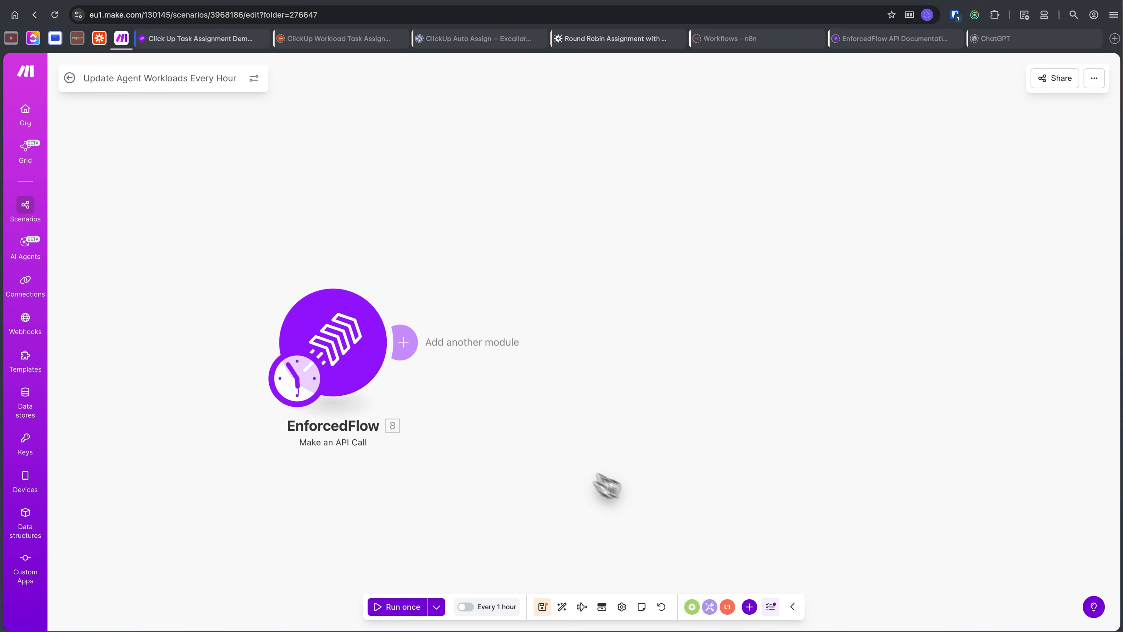
Run only the EnforcedFlow module, check its output and close it
right_click(354, 329)
left_click(405, 359)
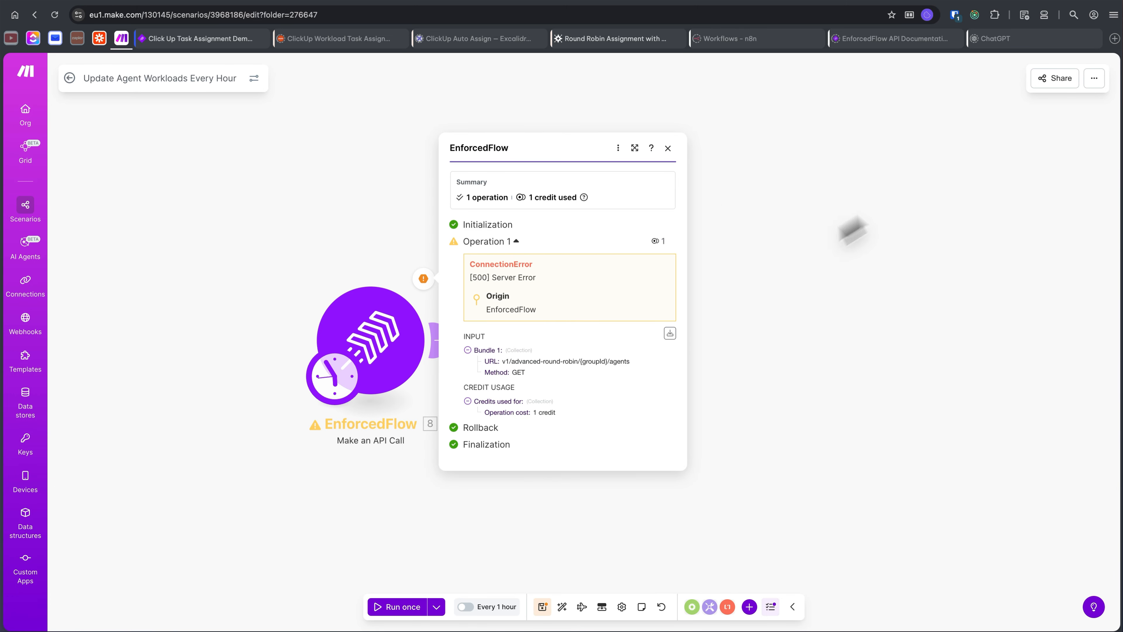
left_click(770, 245)
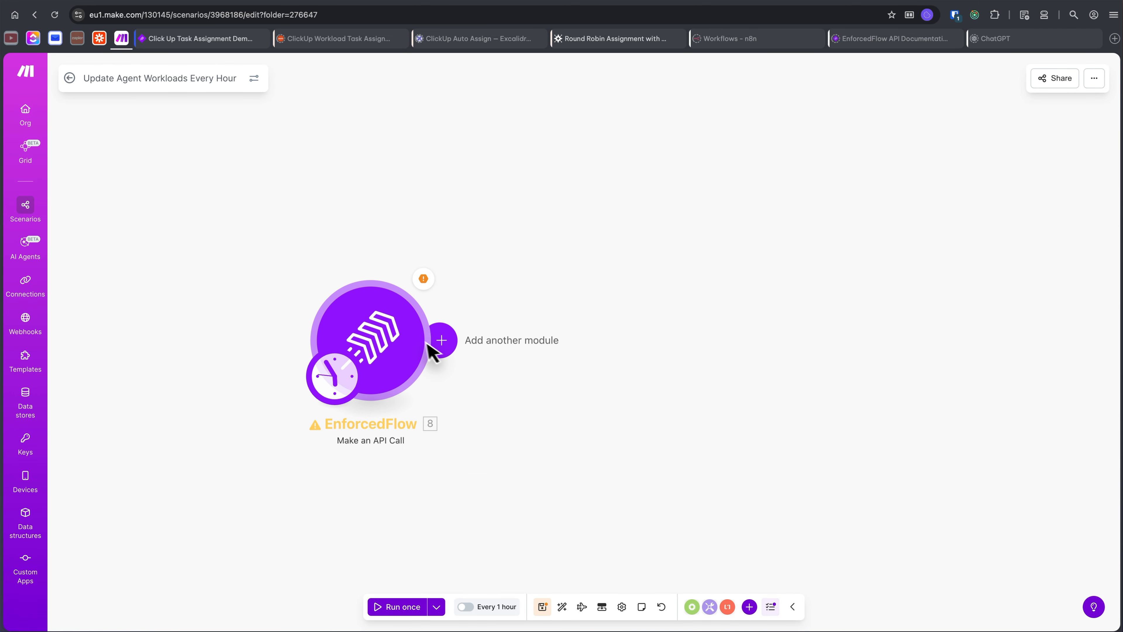
left_click(436, 352)
left_click(789, 321)
Look up the Click Up Task Assignment Demo group's ID in EnforcedFlow and replace {groupId} in the module's URL with 11
left_click(392, 341)
left_click(612, 302)
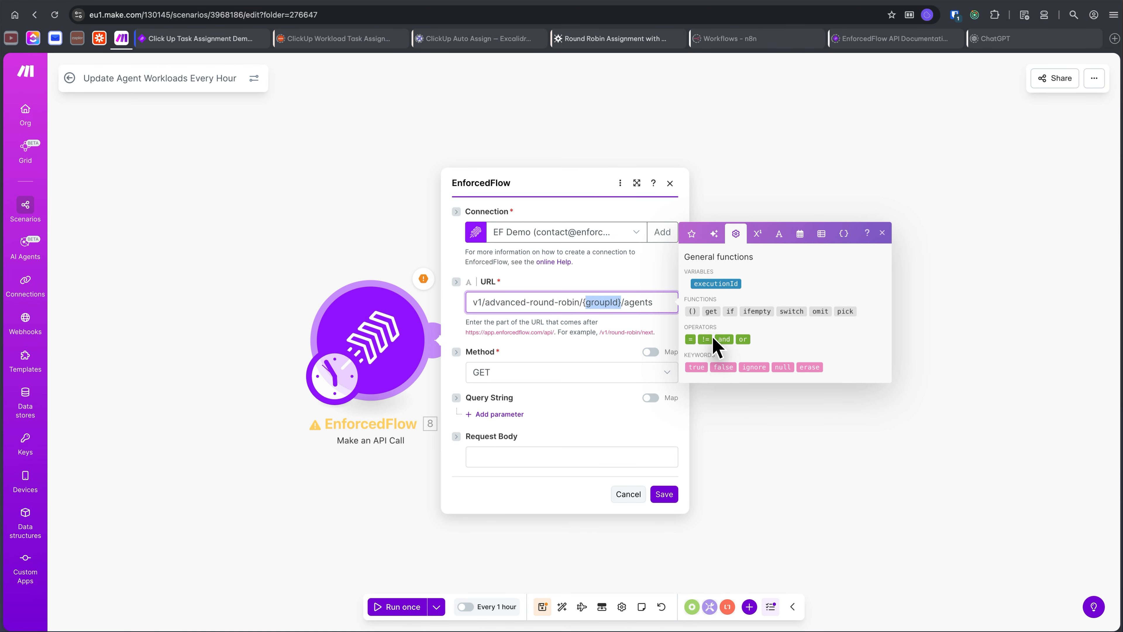
left_click(195, 39)
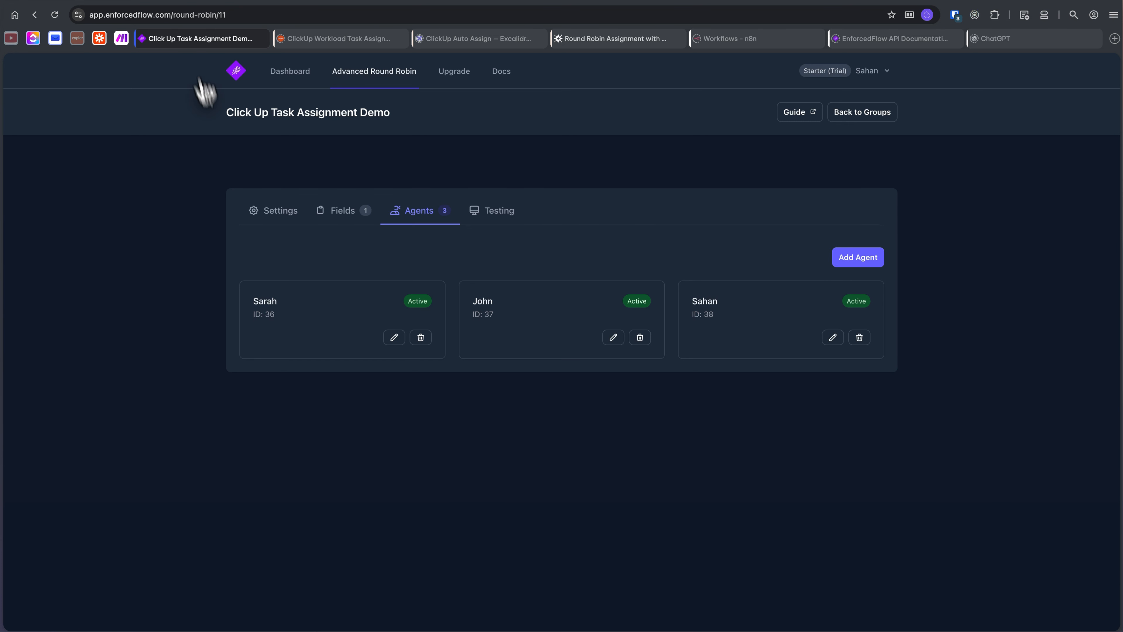
left_click(384, 69)
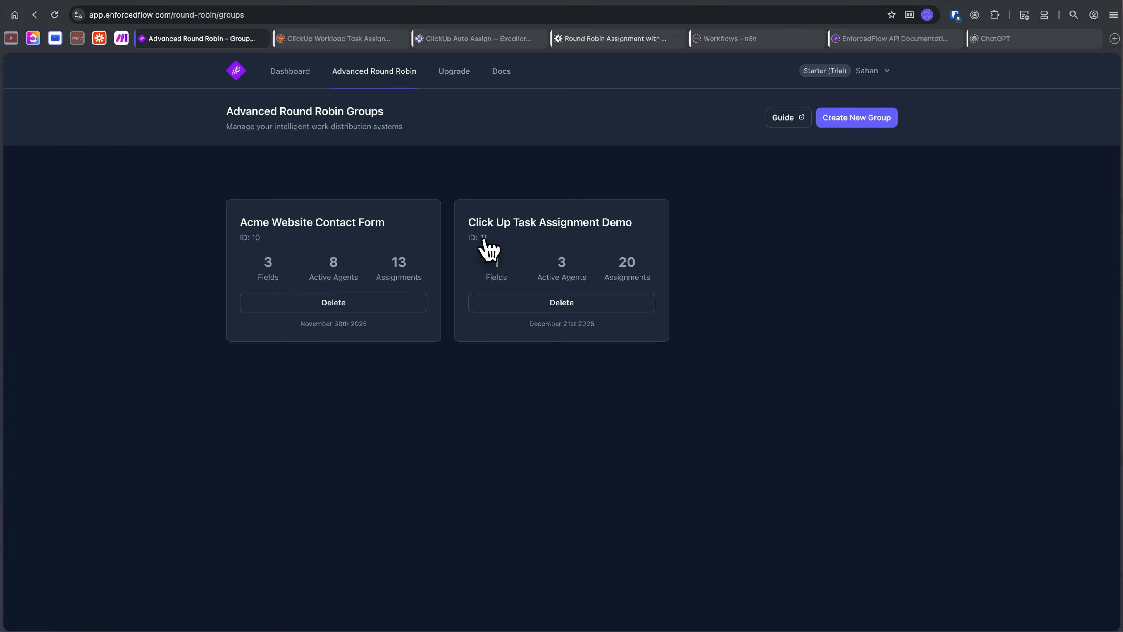
left_click(121, 38)
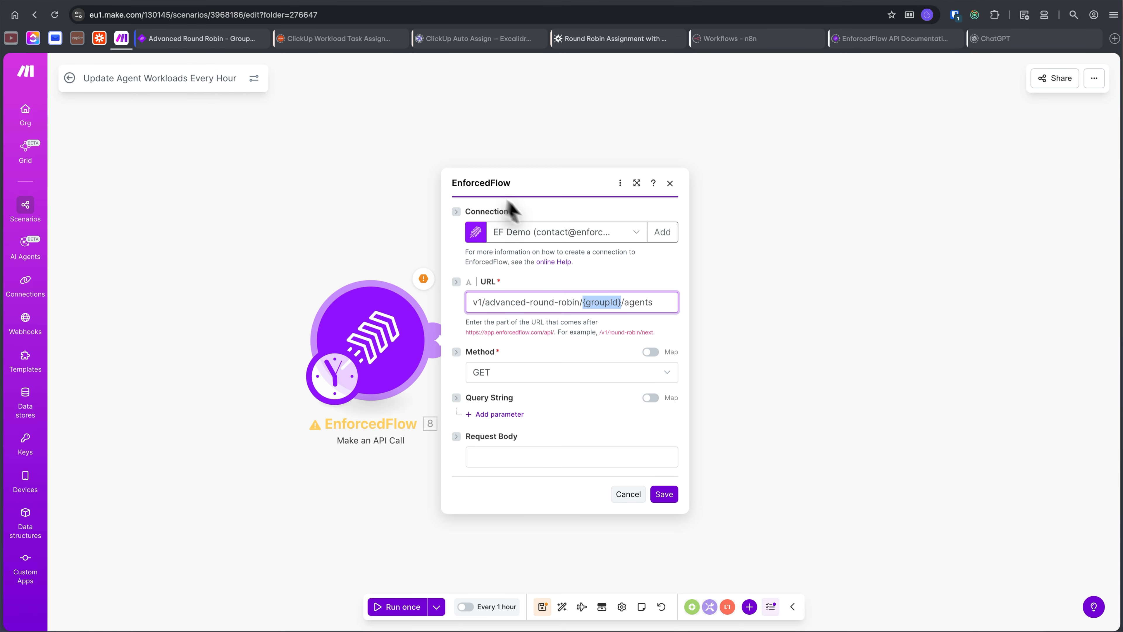
left_click(592, 302)
left_click(665, 494)
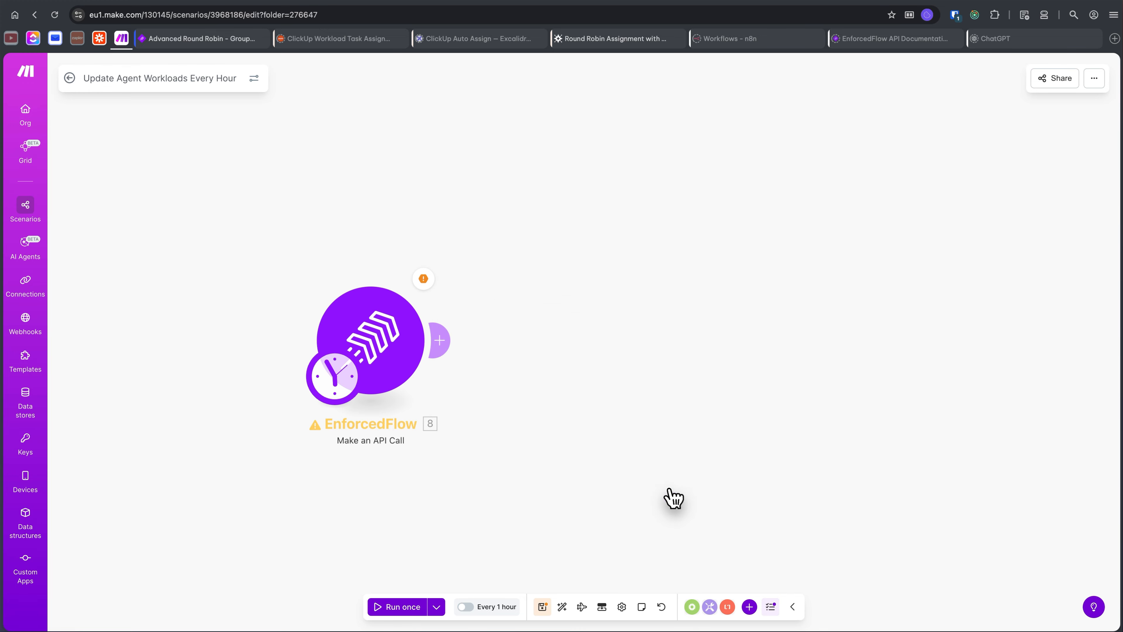
Run only the EnforcedFlow module again and examine each agent's data in its output
right_click(287, 370)
left_click(329, 395)
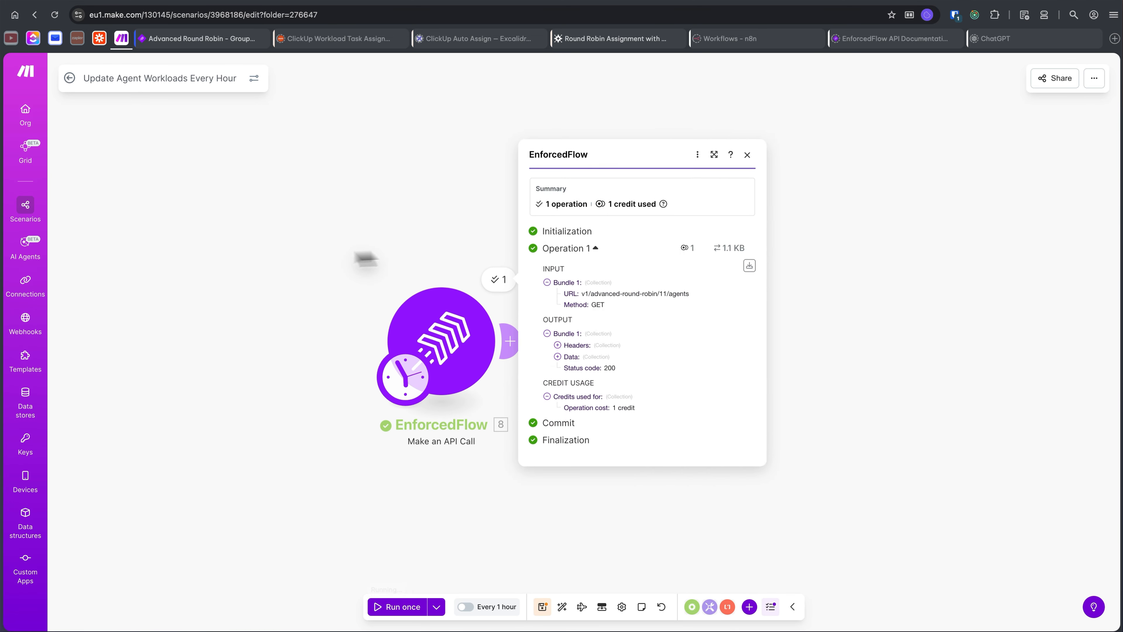
left_click(423, 357)
left_click(434, 368)
left_click(444, 357)
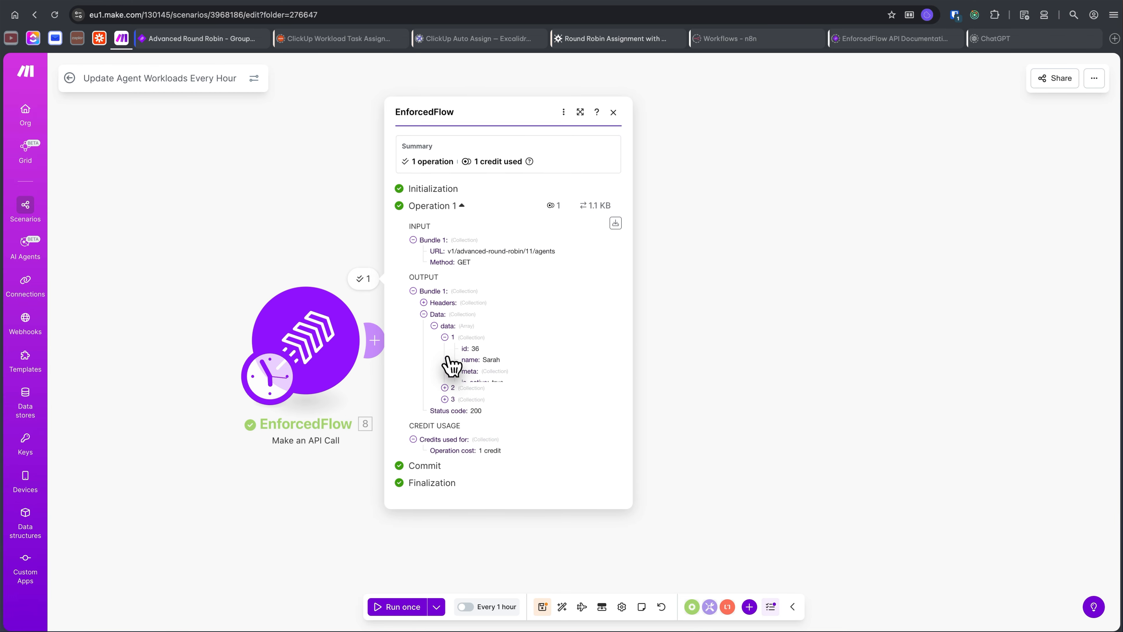
left_click(444, 396)
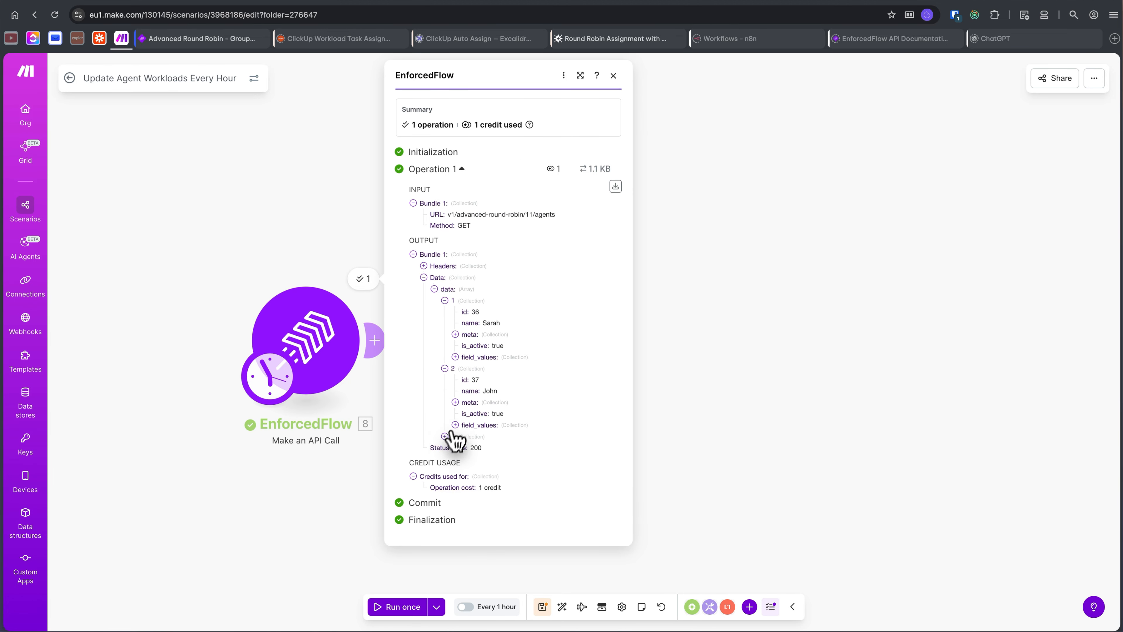
left_click(444, 436)
left_click(697, 419)
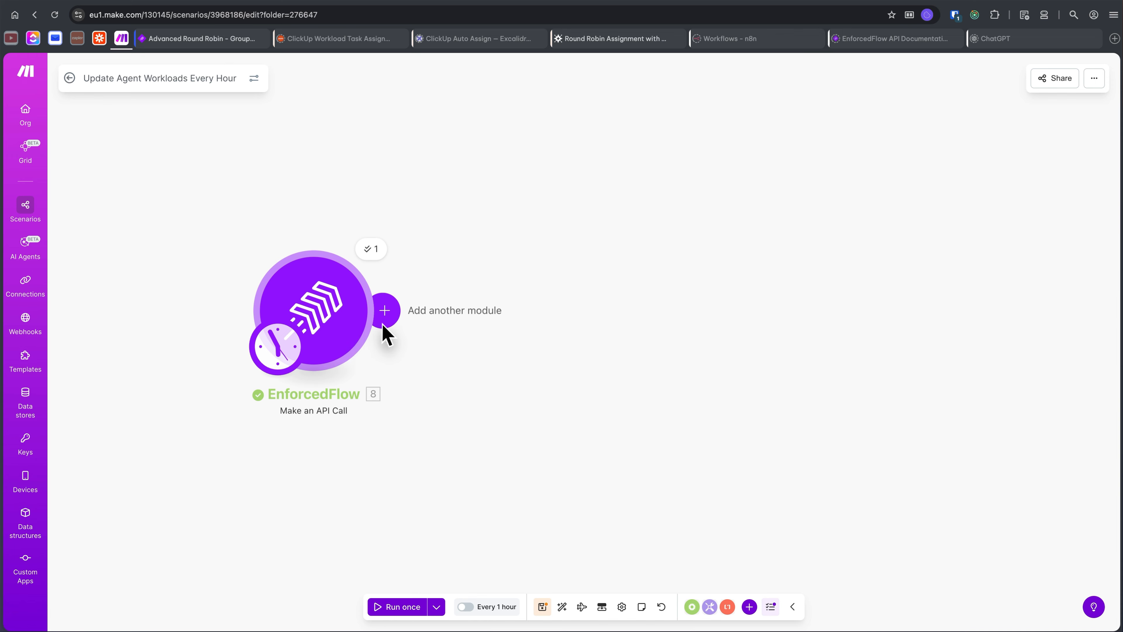
left_click(693, 607)
scroll(637, 515, "down", 1)
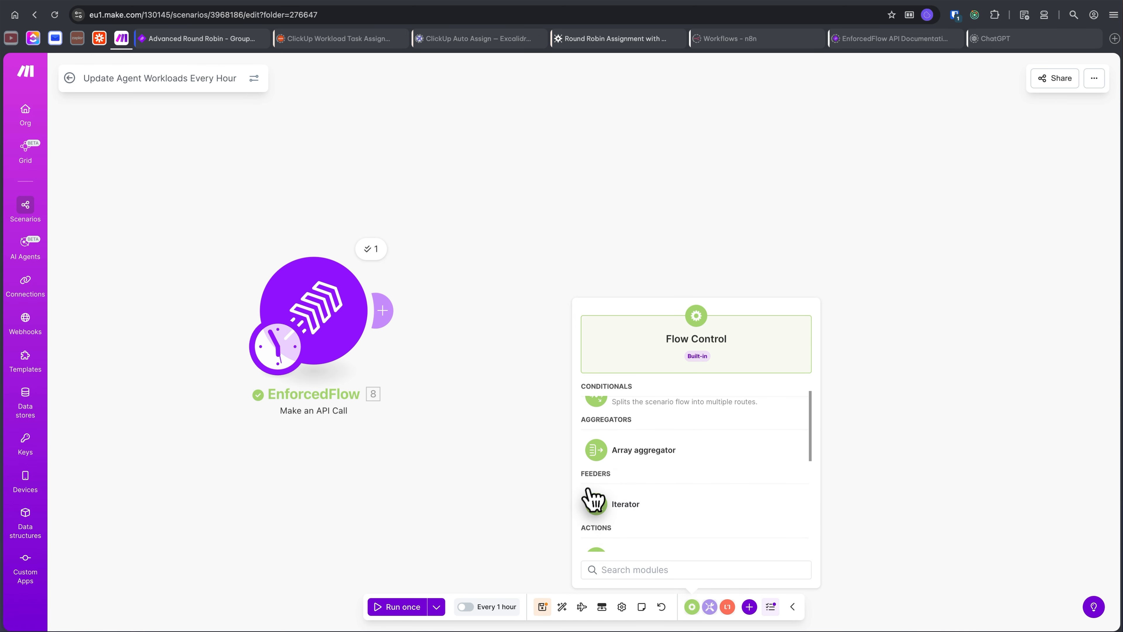
left_click(641, 513)
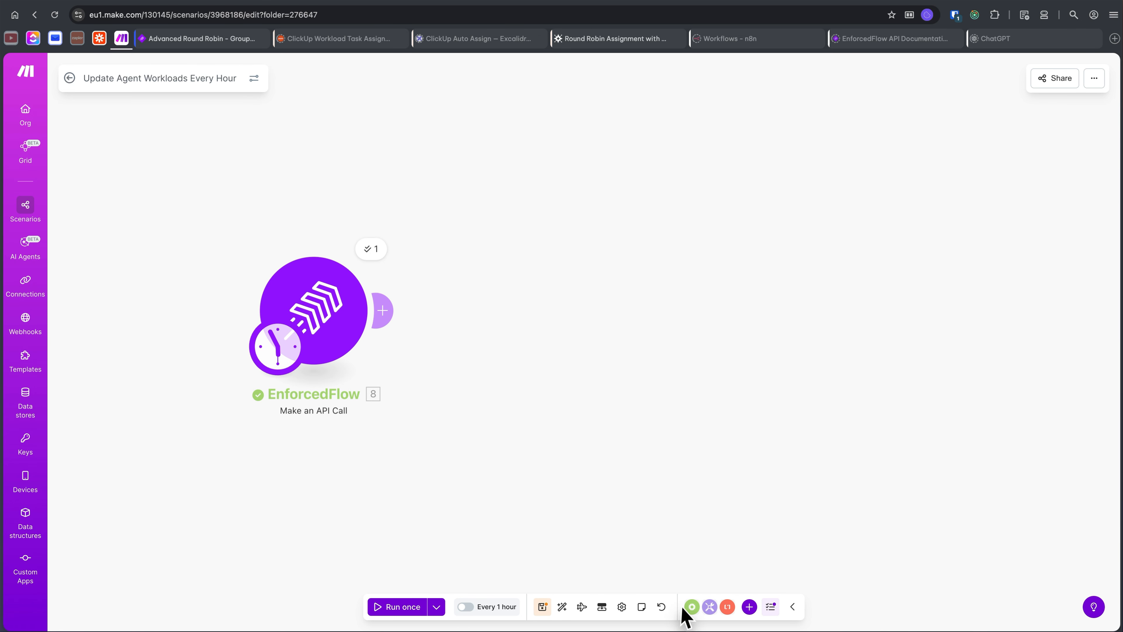
Add a Flow Control Iterator after the EnforcedFlow module and map its array to the API call's Data: data[]
left_click(379, 321)
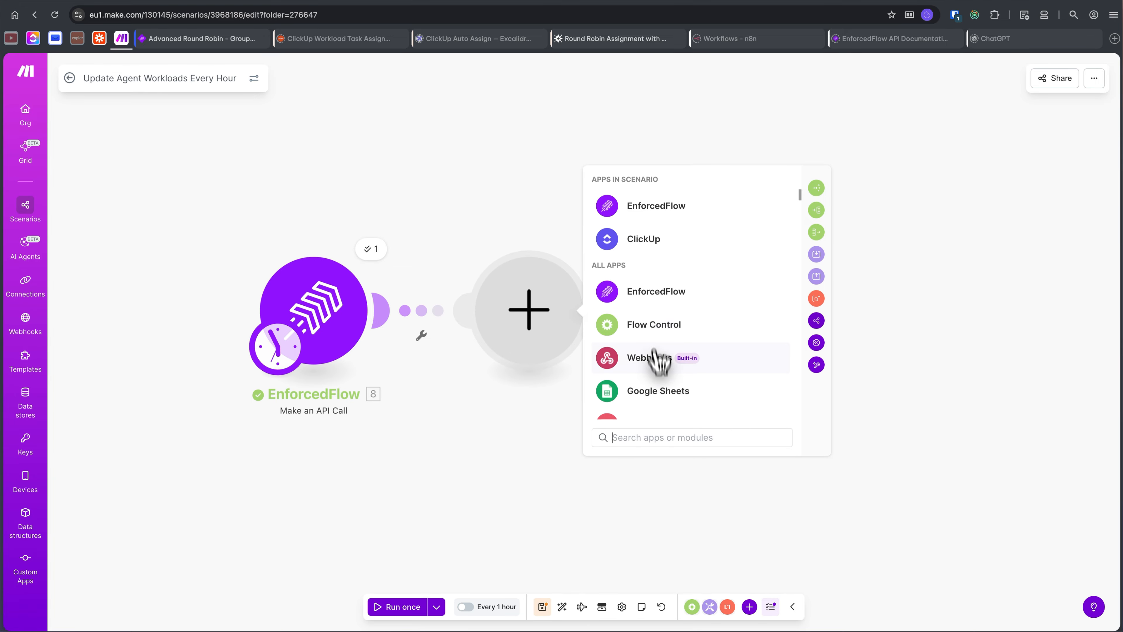
type("flow")
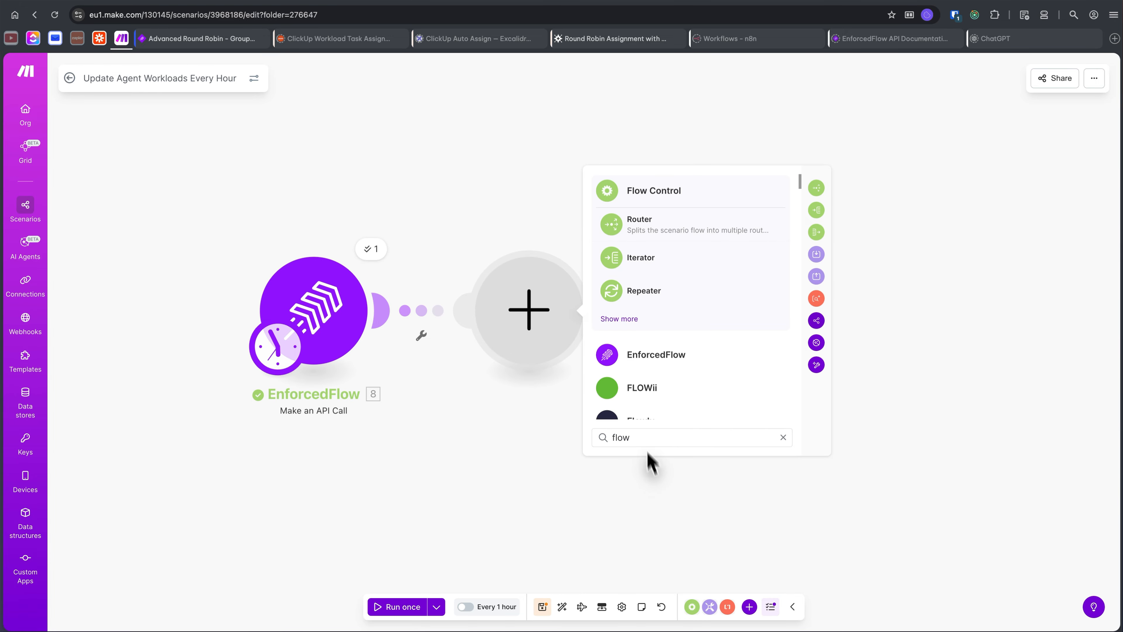
left_click(648, 261)
left_click(665, 312)
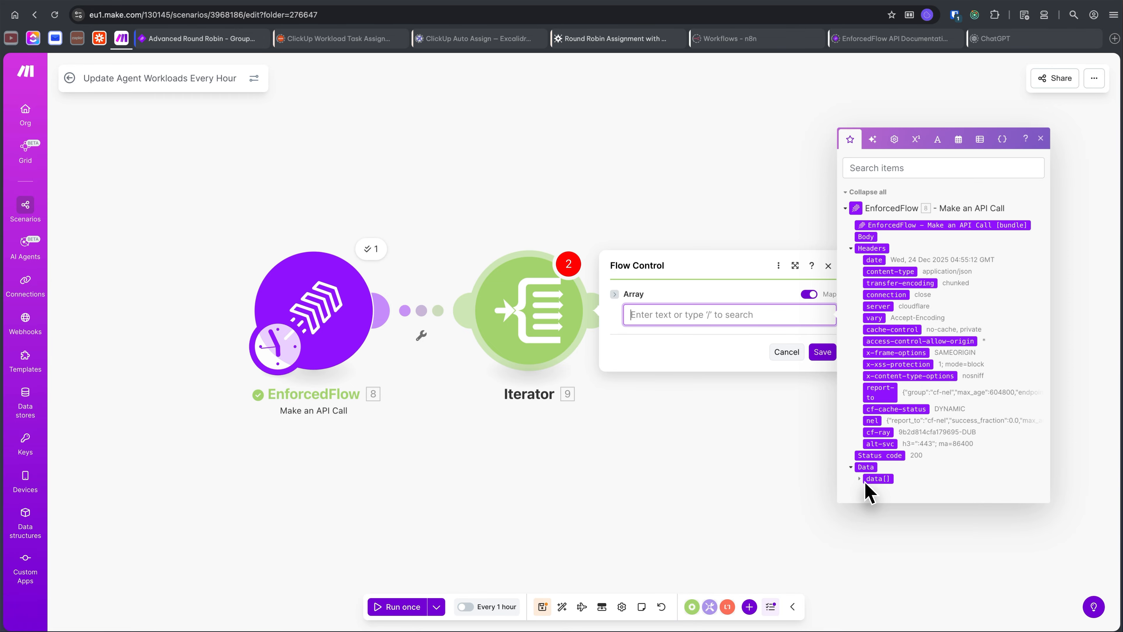
left_click(880, 479)
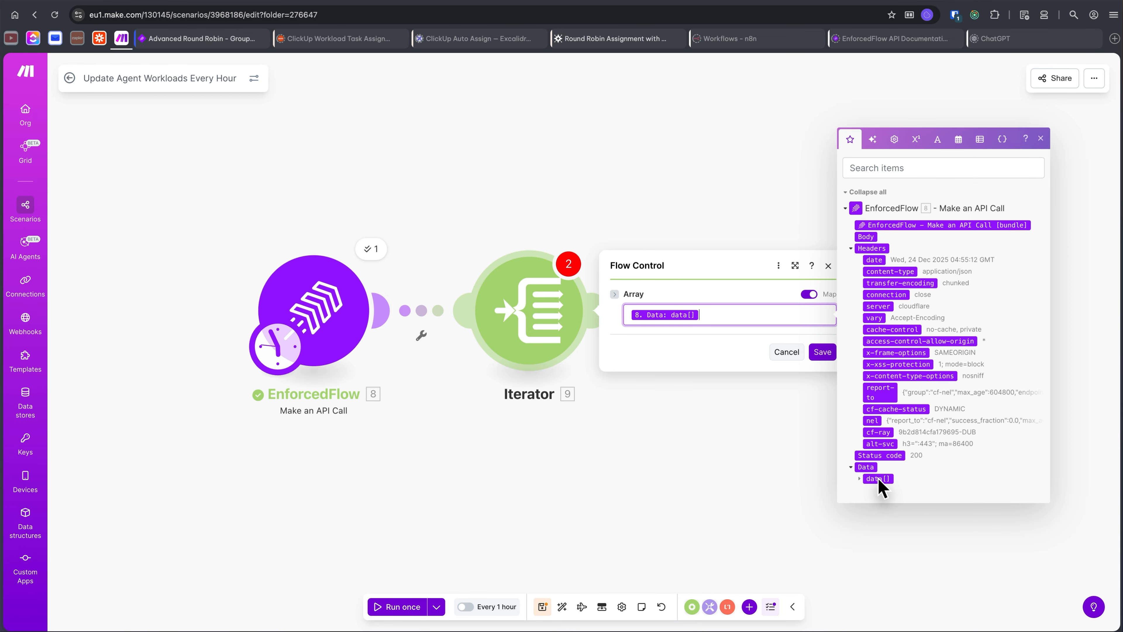
left_click(822, 351)
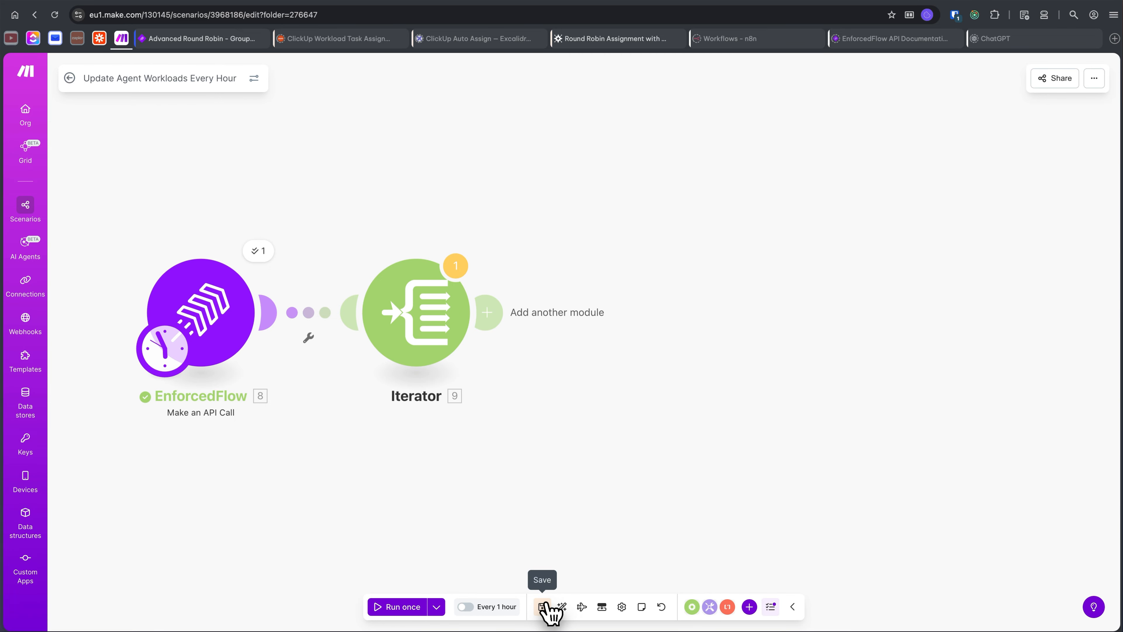
Run the scenario once despite the warning and examine the bundles output by the Iterator
left_click(407, 607)
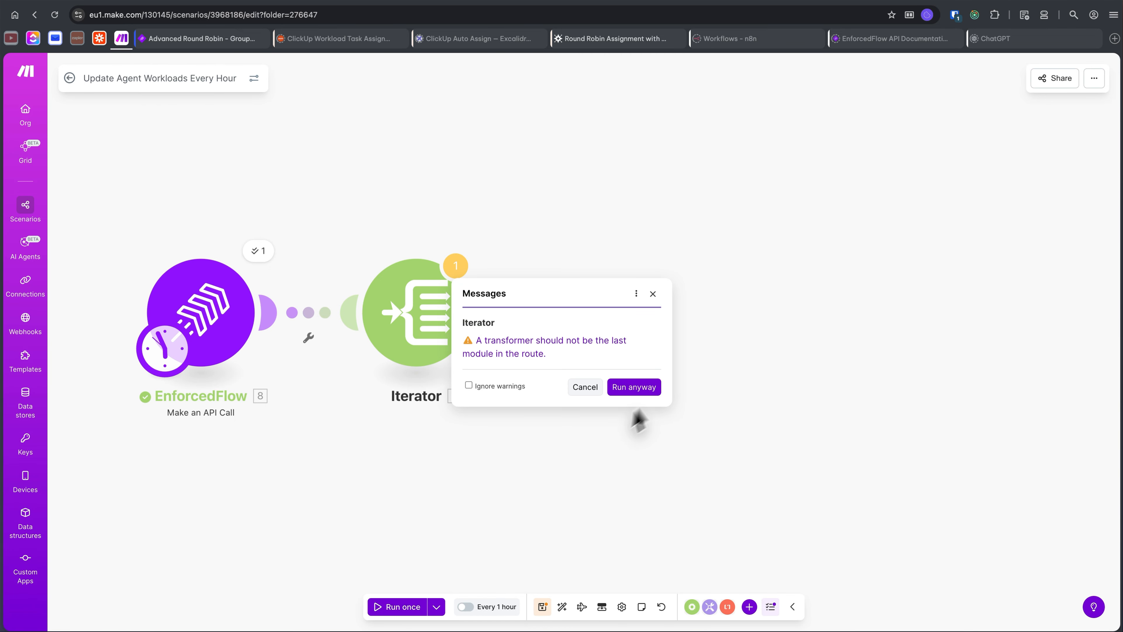
left_click(634, 387)
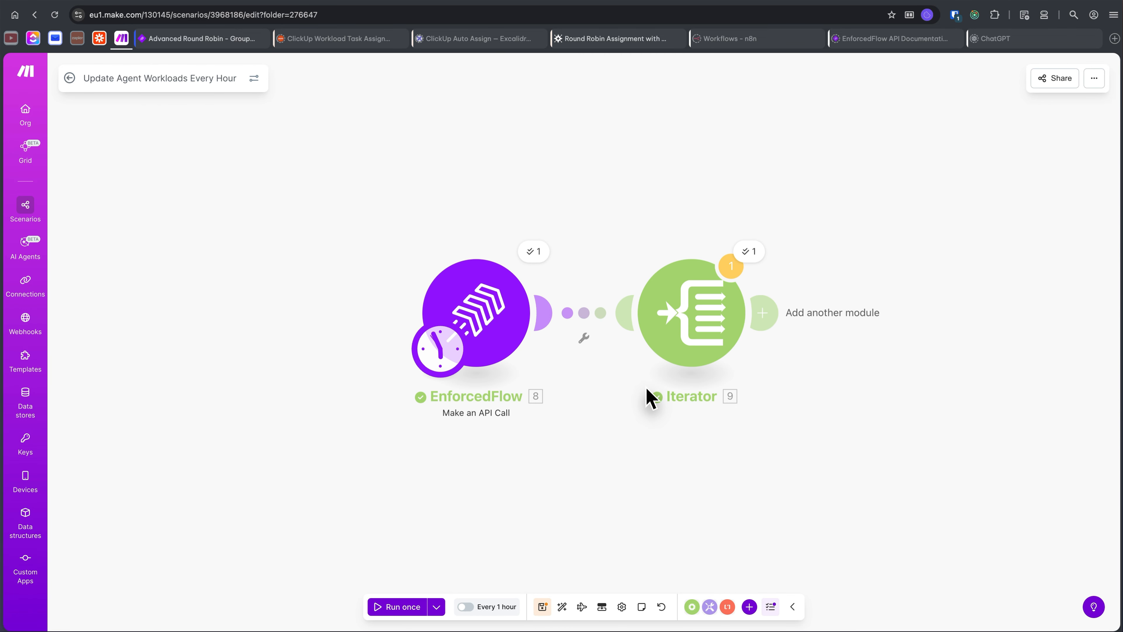
left_click(558, 246)
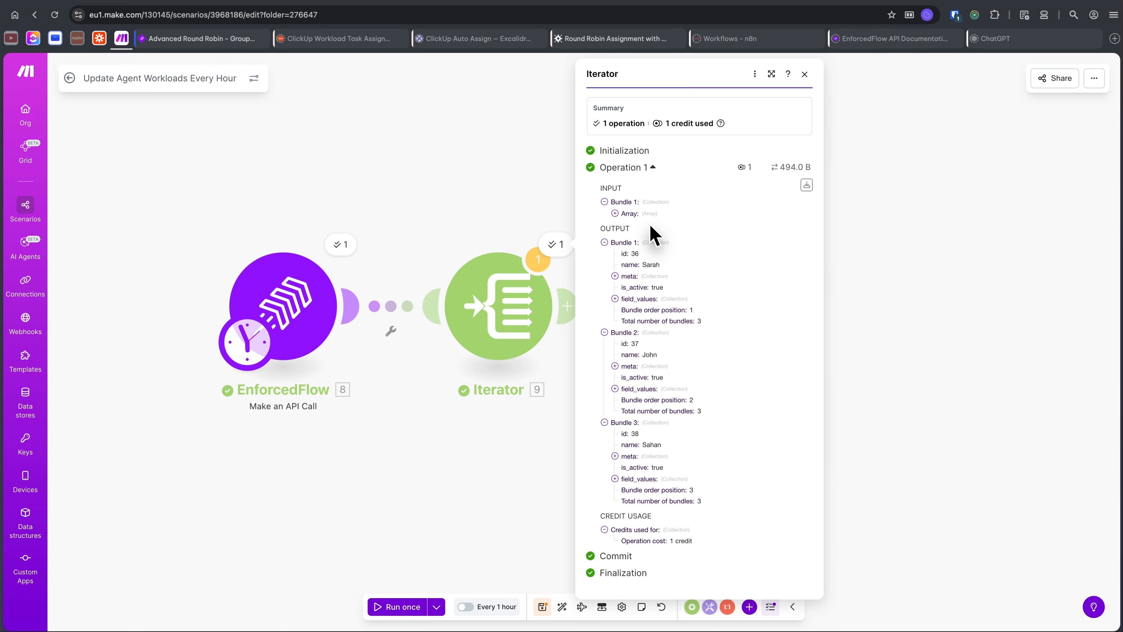
left_click_drag(475, 188, 338, 201)
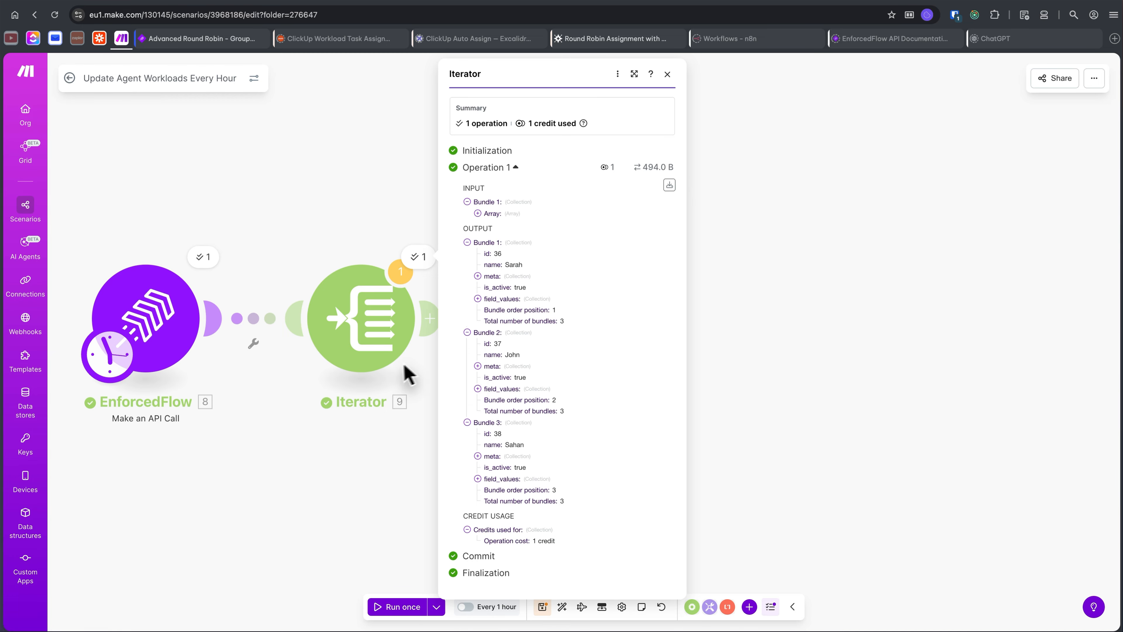
left_click(359, 476)
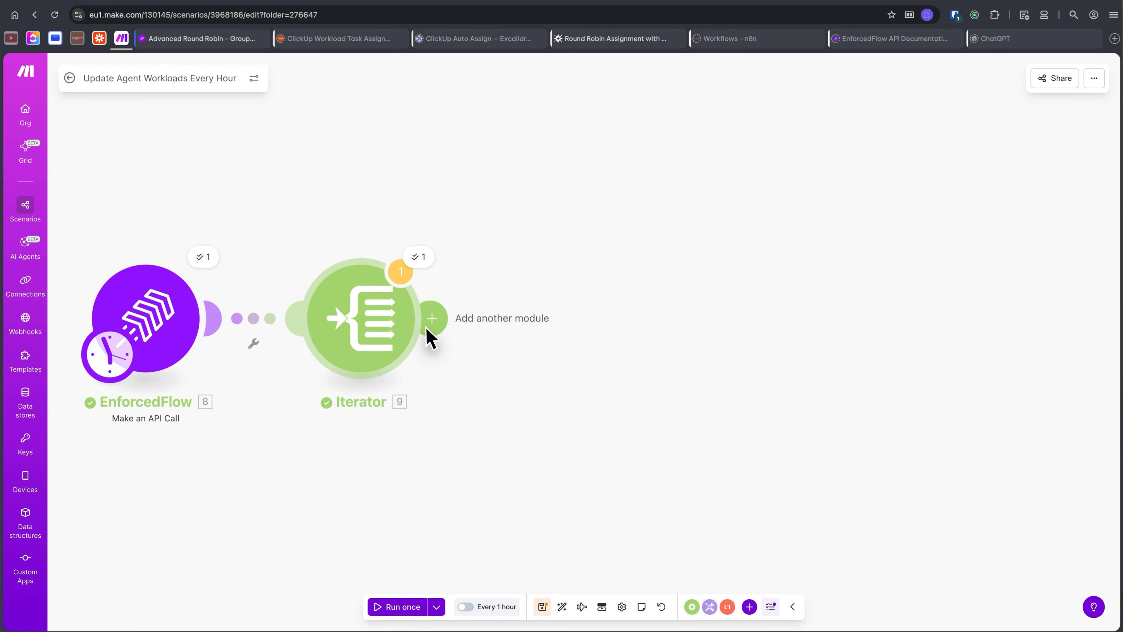
Add a ClickUp List All Tasks module after the Iterator
left_click(435, 327)
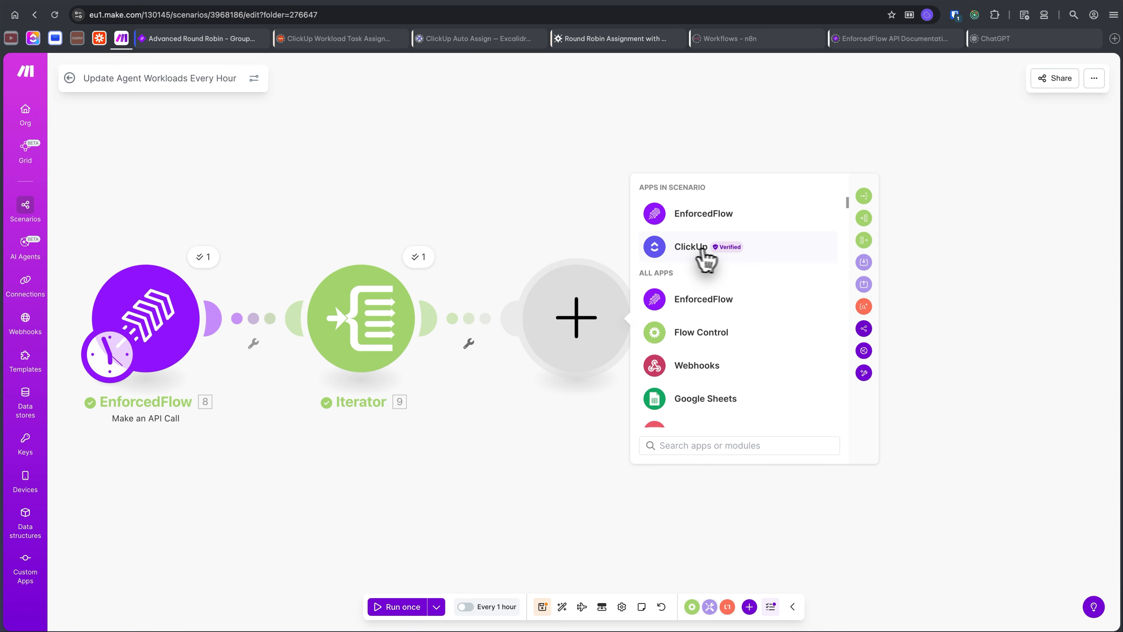
mouse_move(695, 256)
left_mouse_down()
mouse_move(697, 277)
mouse_move(695, 266)
left_mouse_up()
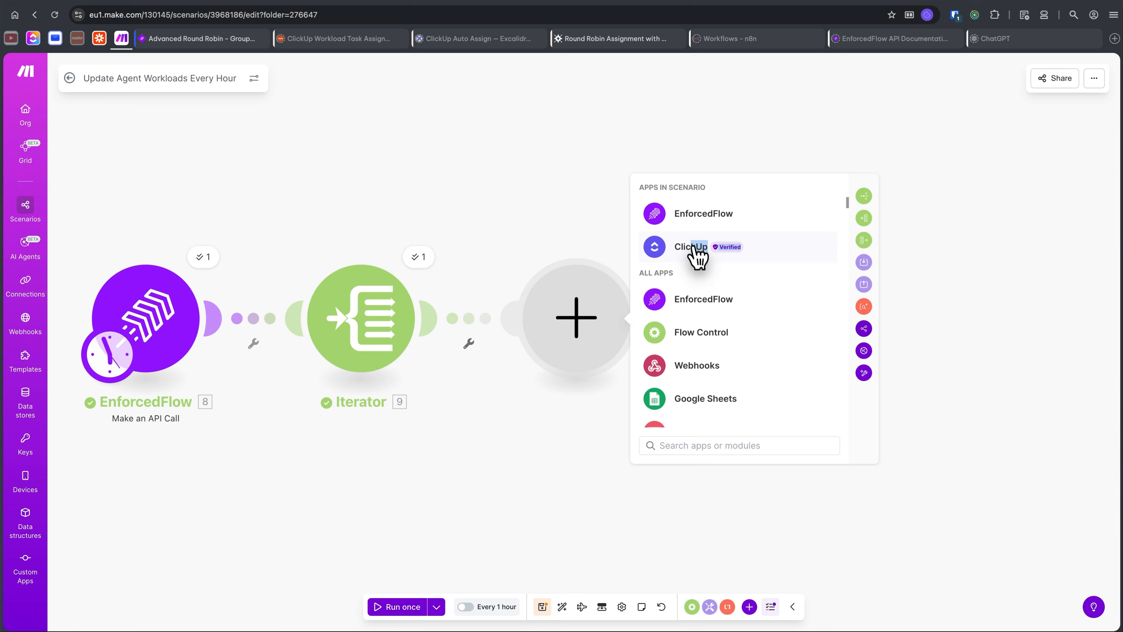
left_click(702, 444)
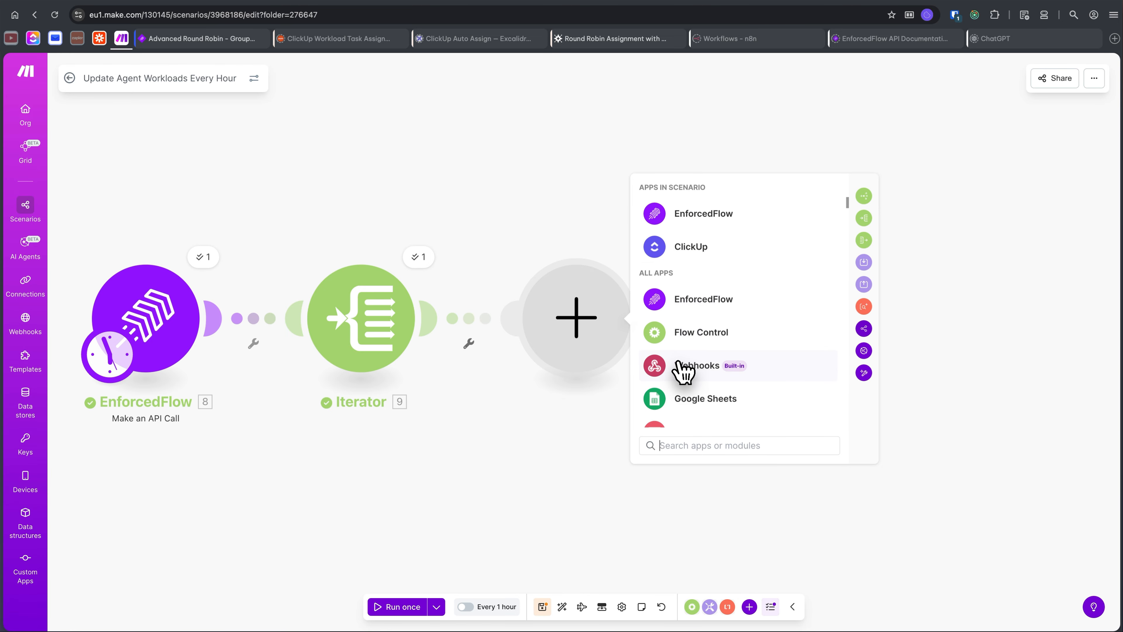
type("clickup")
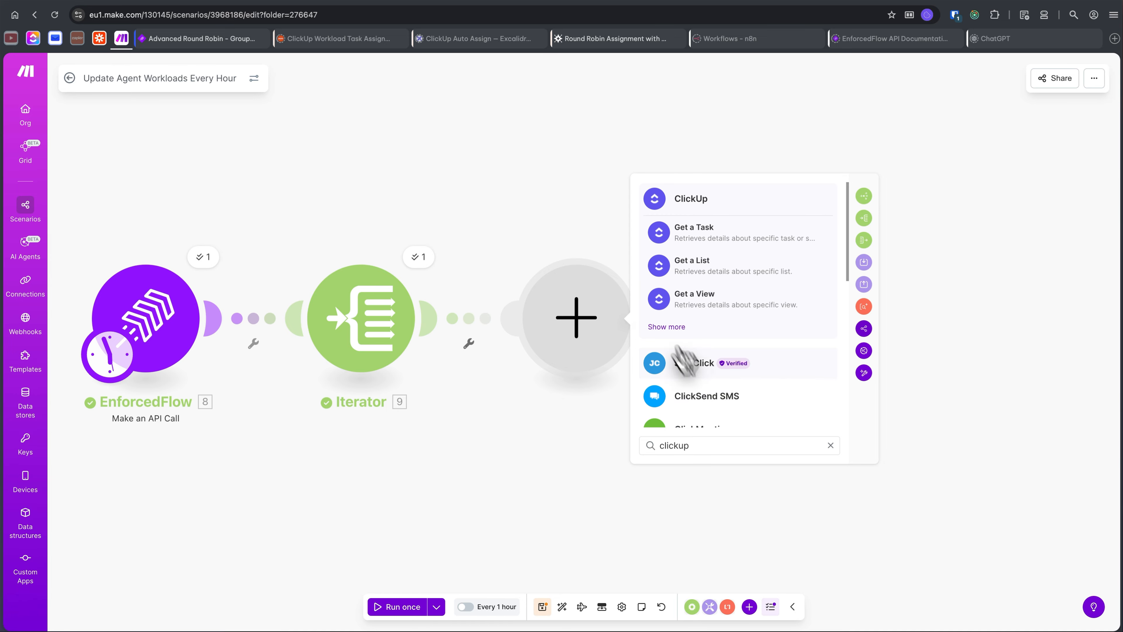
left_click(706, 206)
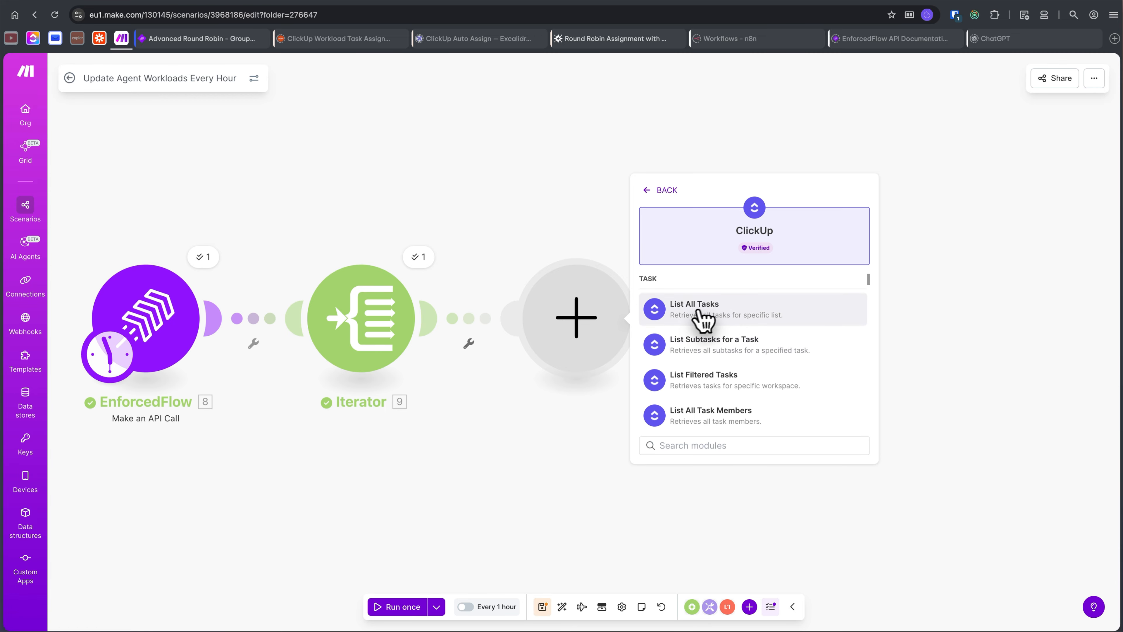
left_click(716, 317)
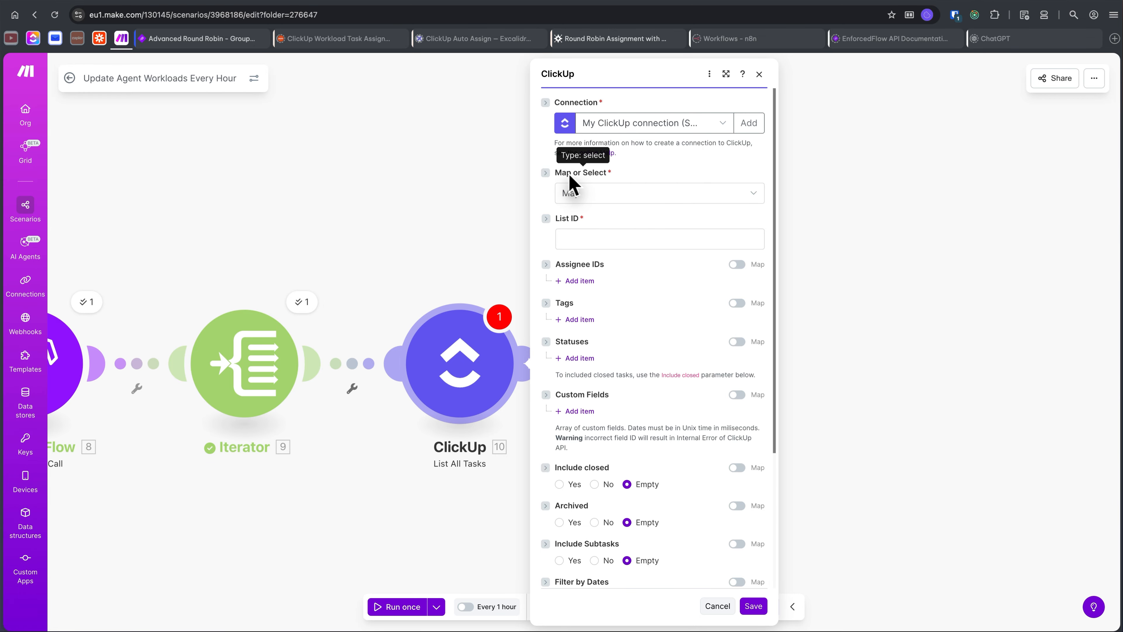
Set the ClickUp module's Map or Select to Select and choose space EnforcedFlow, folder Test and list Test List
left_click(594, 194)
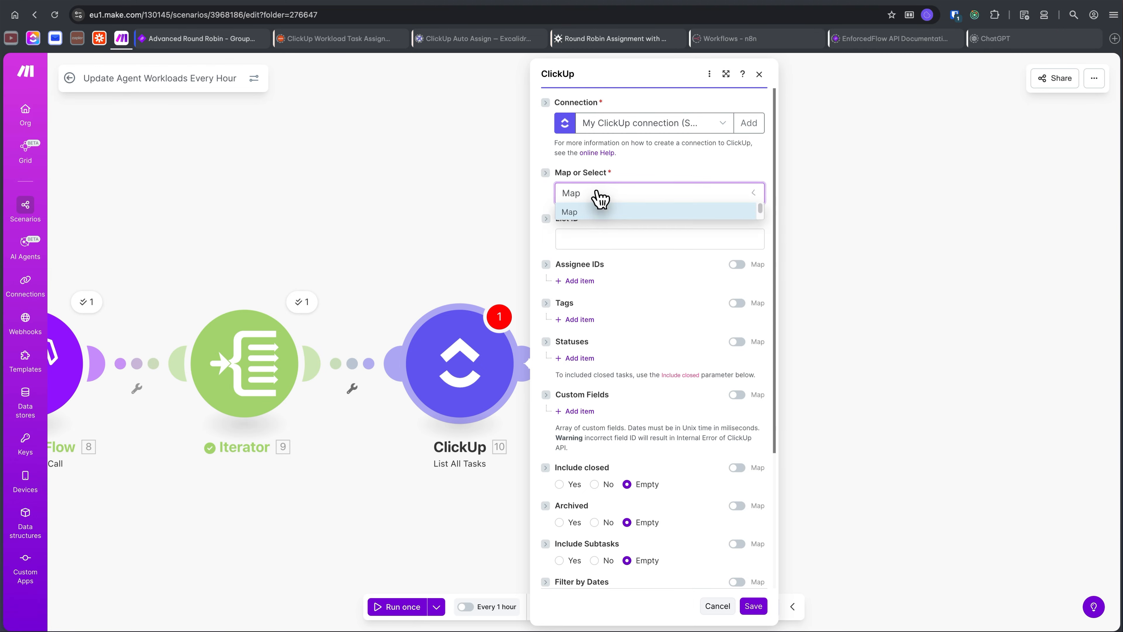
left_click(590, 232)
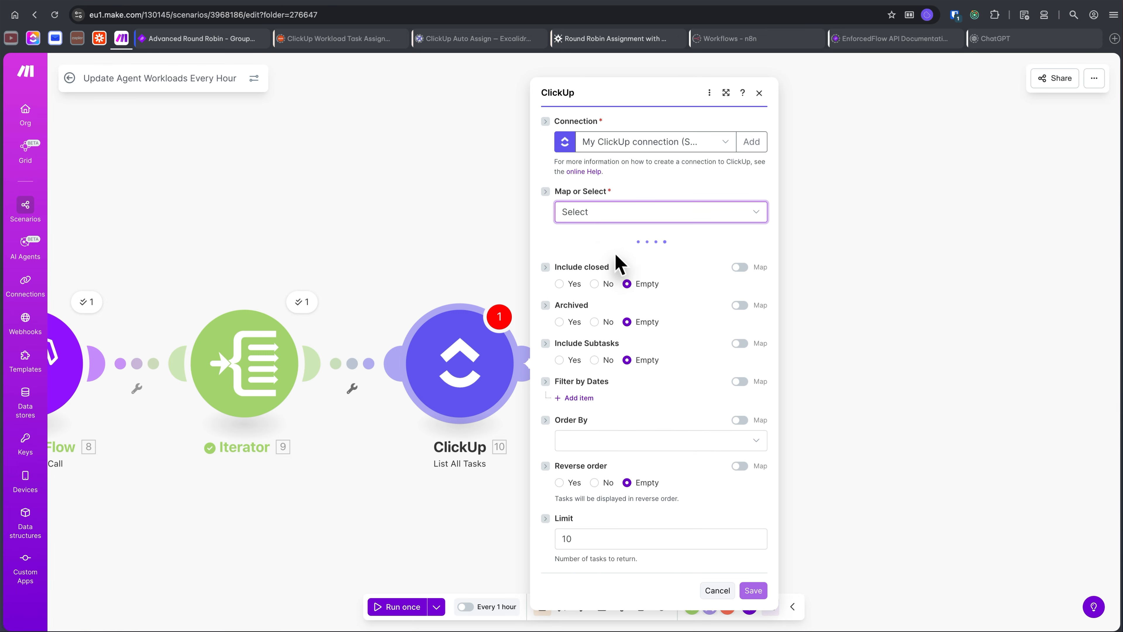
left_click(605, 278)
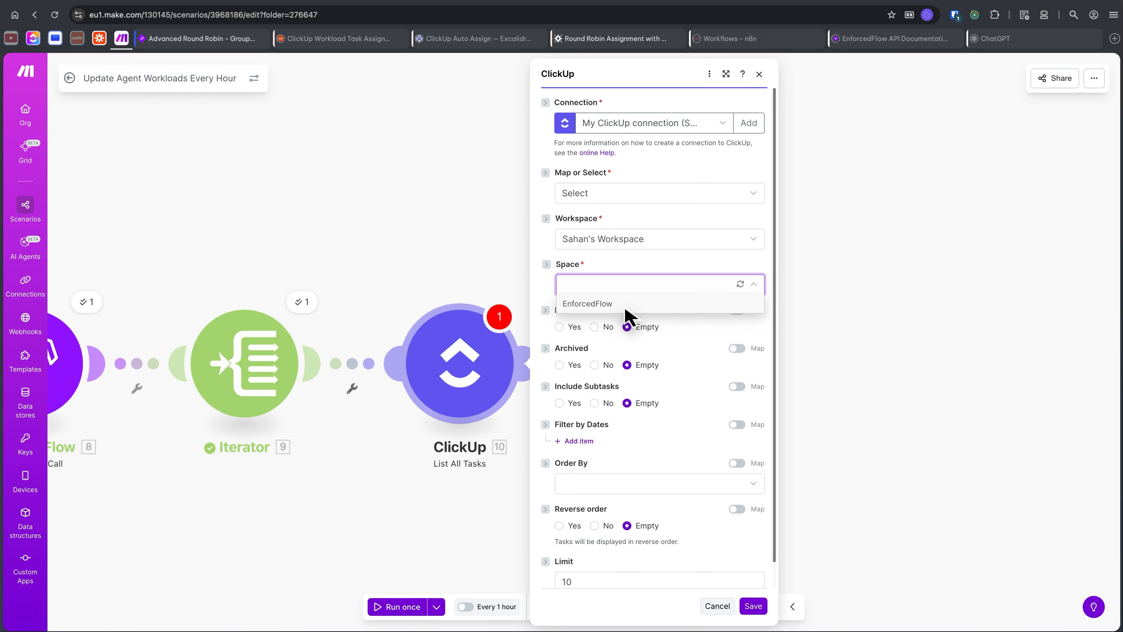
left_click(631, 312)
left_click(668, 331)
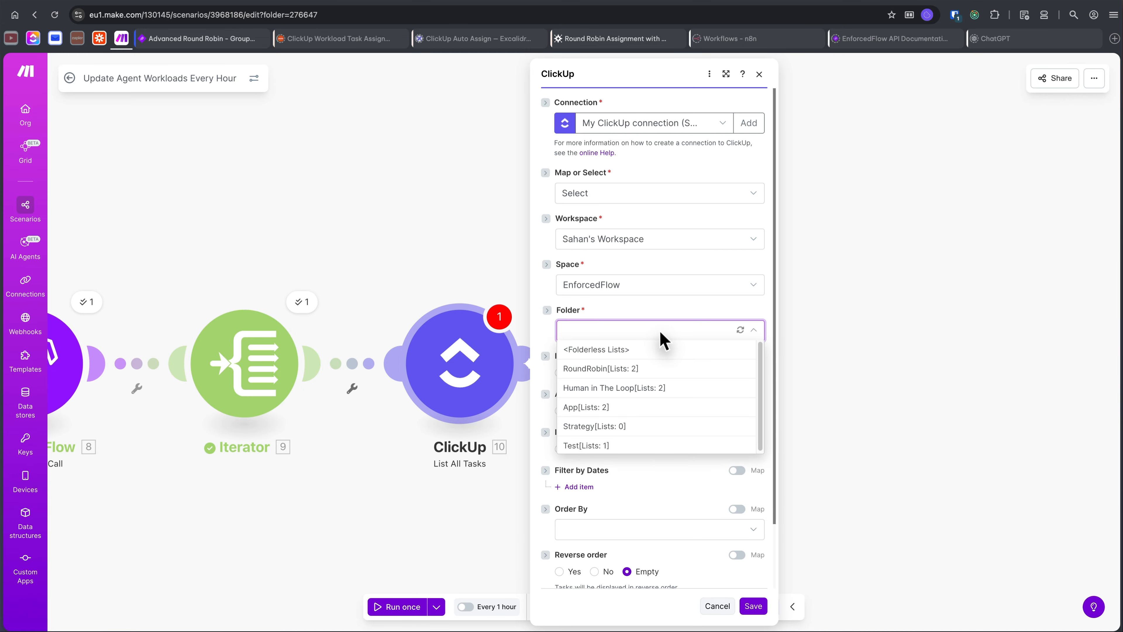
left_click(588, 445)
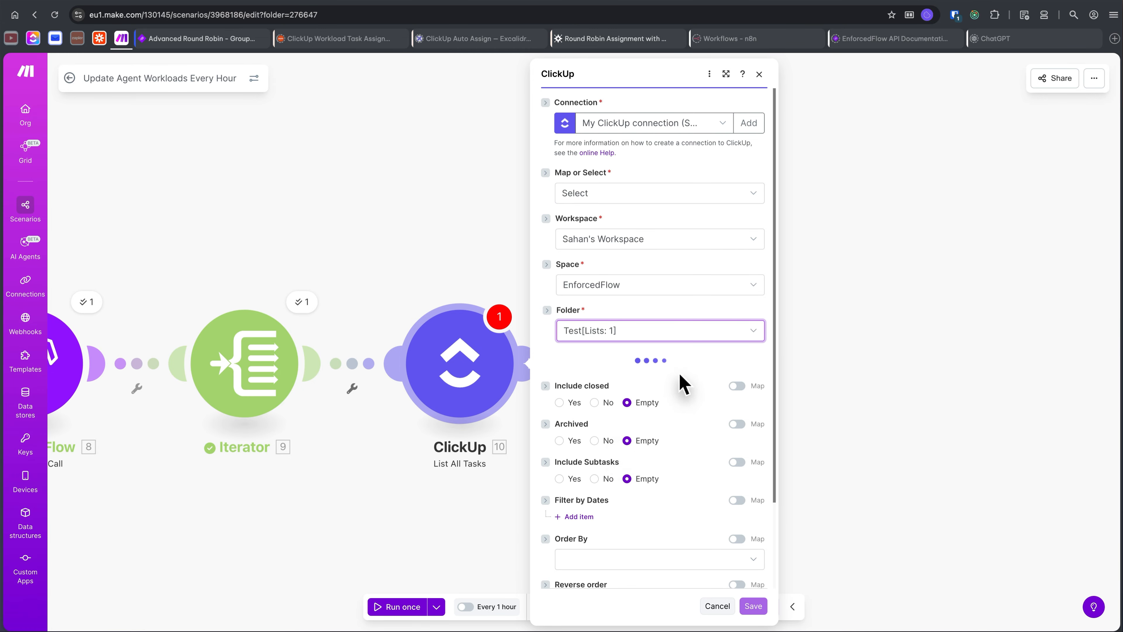
left_click(628, 376)
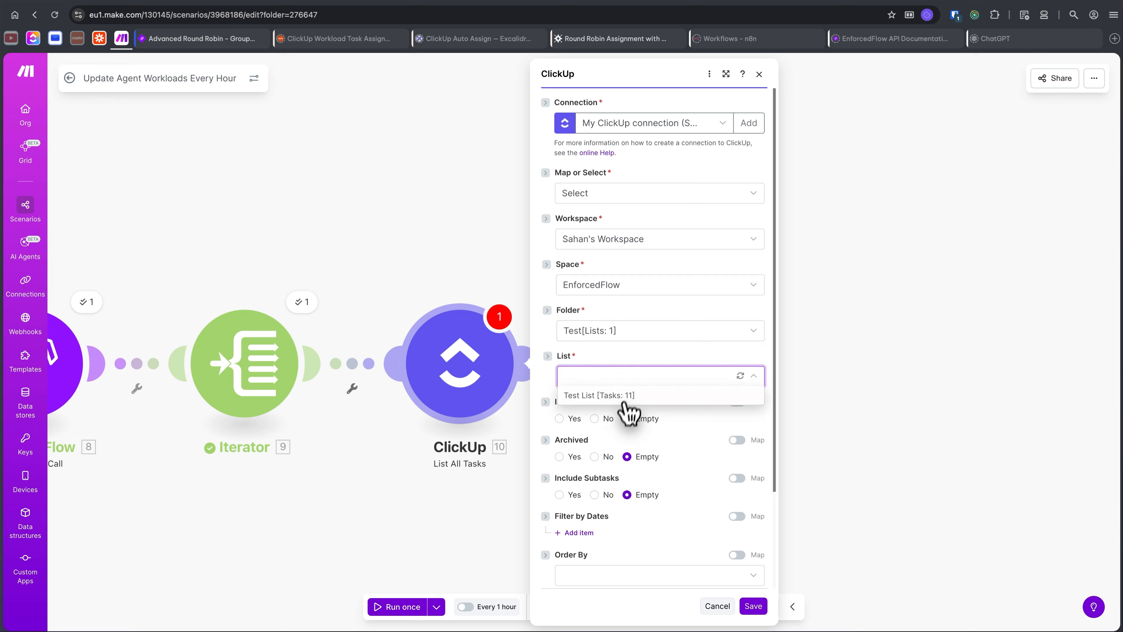
left_click(630, 394)
Enable mapping for Assignee IDs and map it to the Iterator's meta: clickup_user_id
scroll(630, 401, "down", 3)
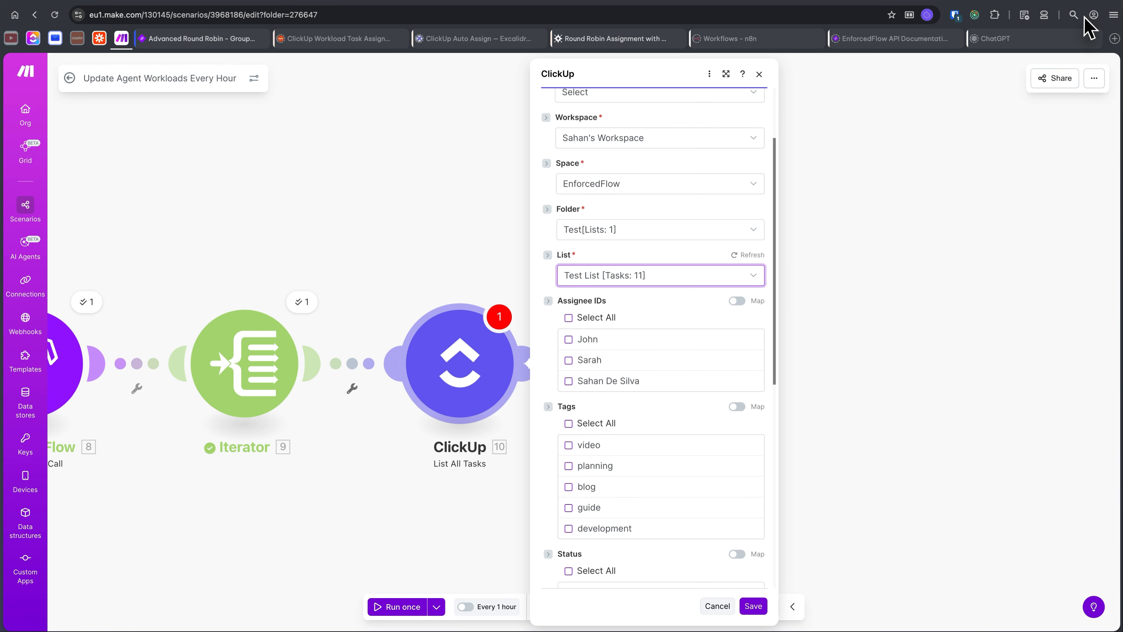
scroll(612, 302, "down", 1)
left_click(666, 287)
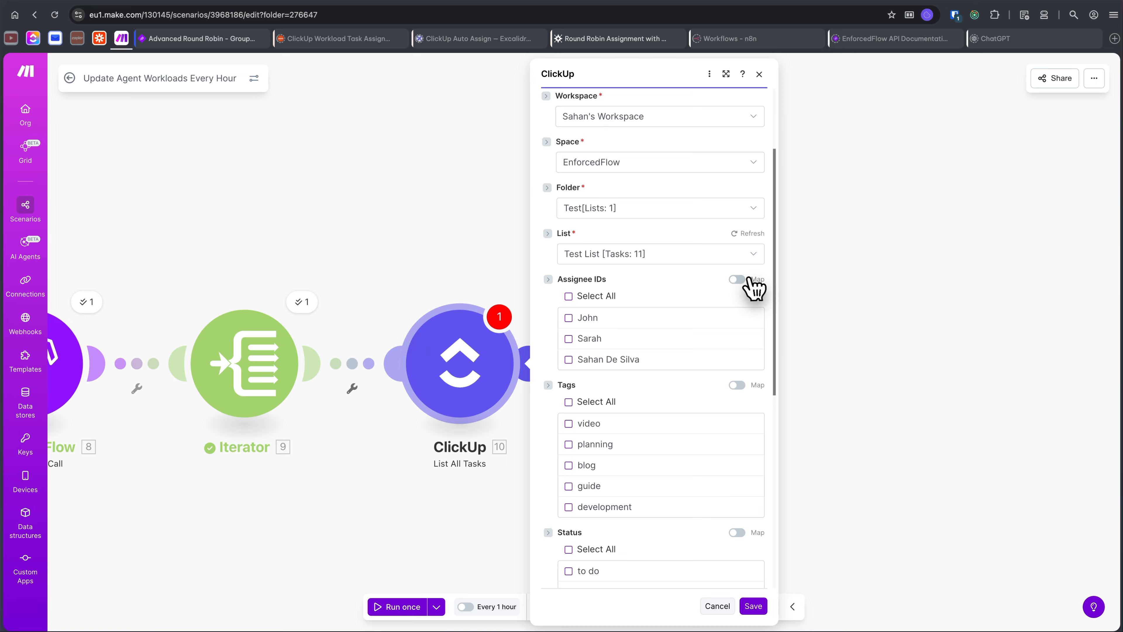
left_click(738, 279)
left_click(614, 304)
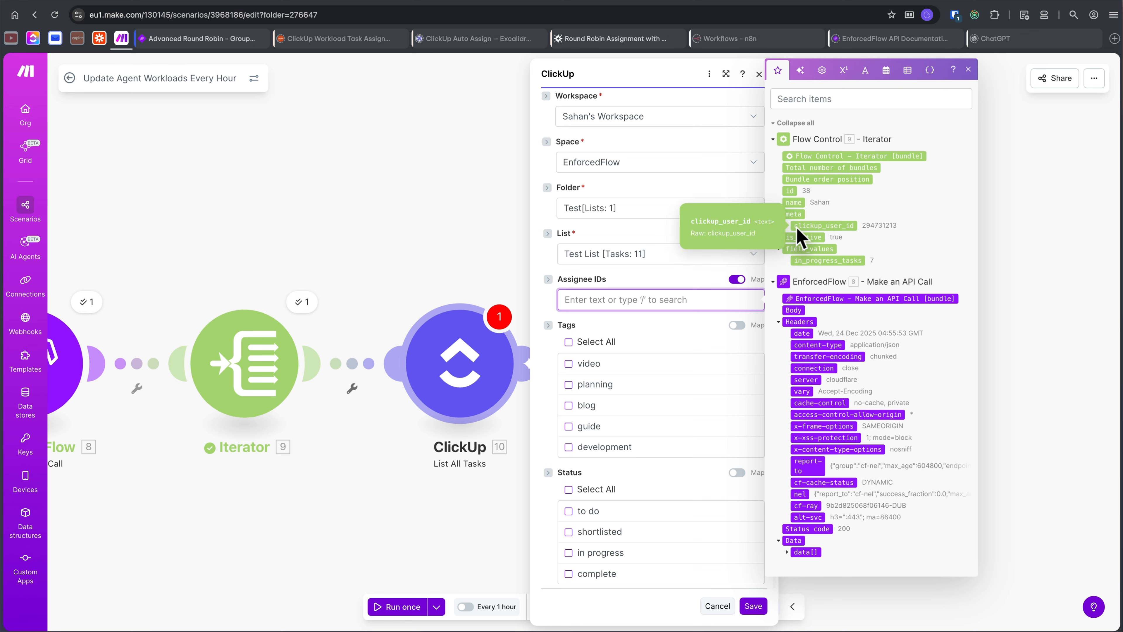
left_click(845, 230)
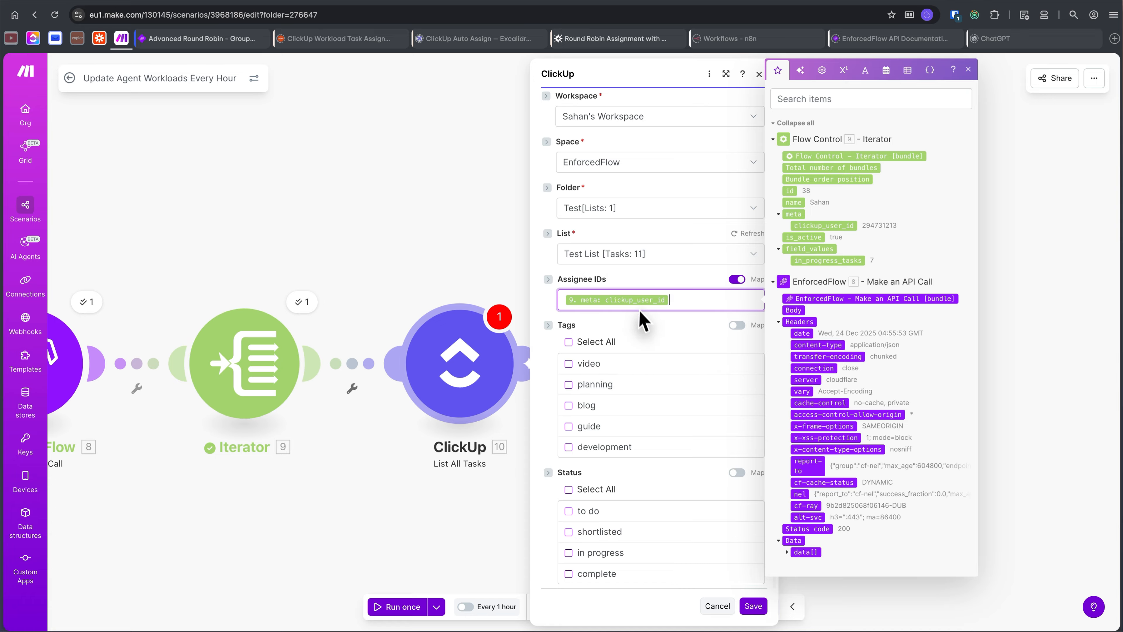
left_click(656, 340)
Restrict the ClickUp task list to the statuses to do, shortlisted and in progress
scroll(659, 345, "down", 4)
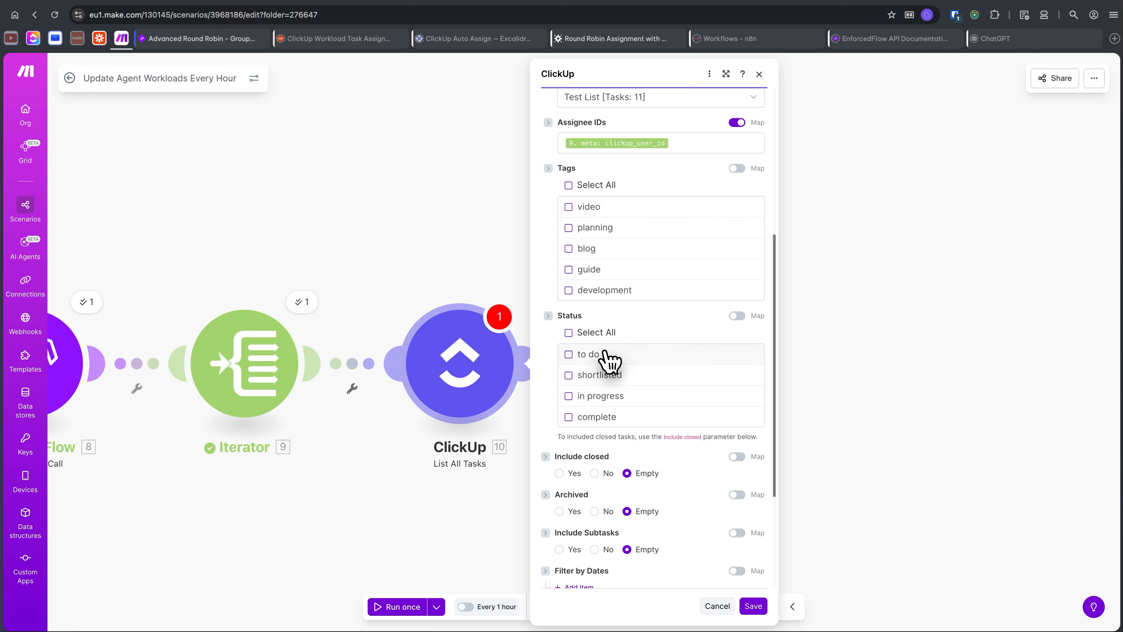
left_click(601, 391)
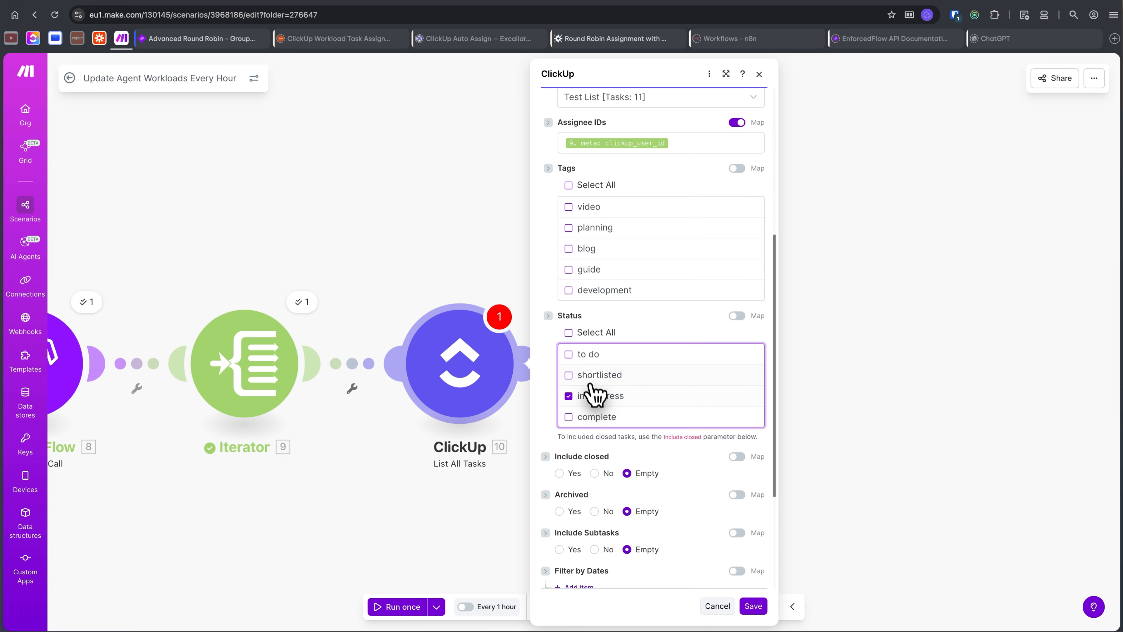
left_click(592, 376)
left_click(591, 358)
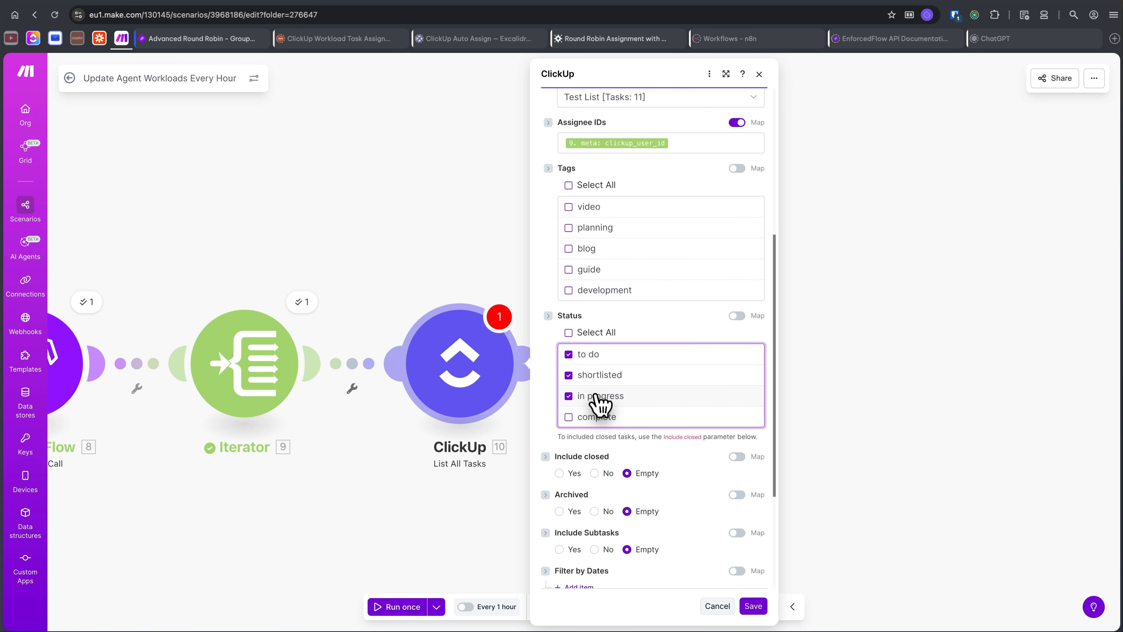
Set the limit of returned tasks to 100 and save the ClickUp module
scroll(594, 397, "down", 4)
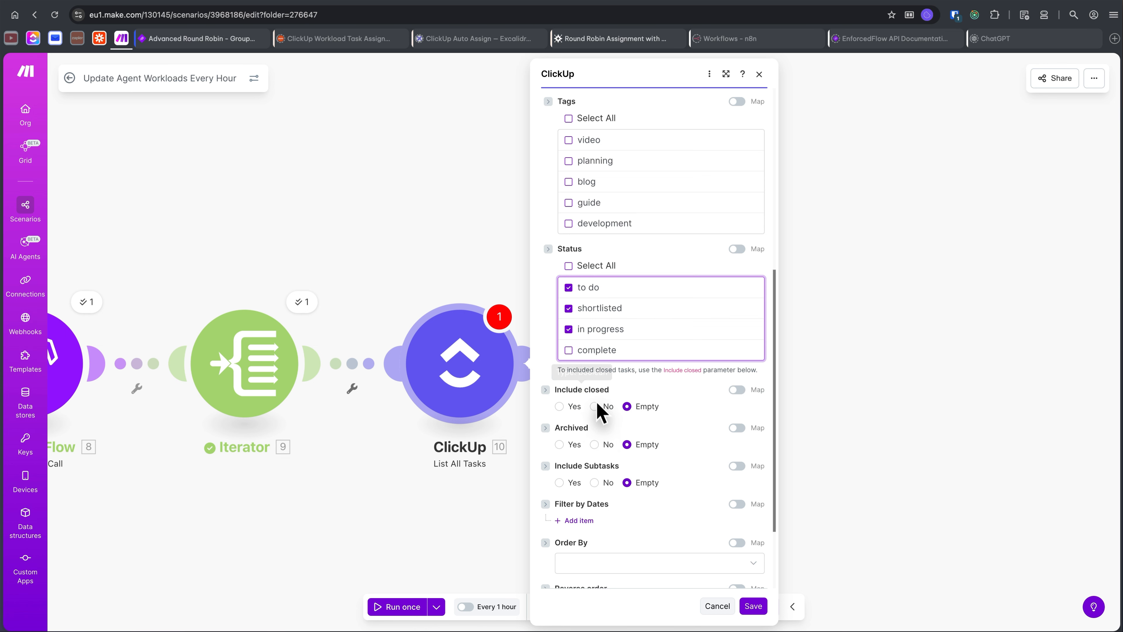
left_click(575, 554)
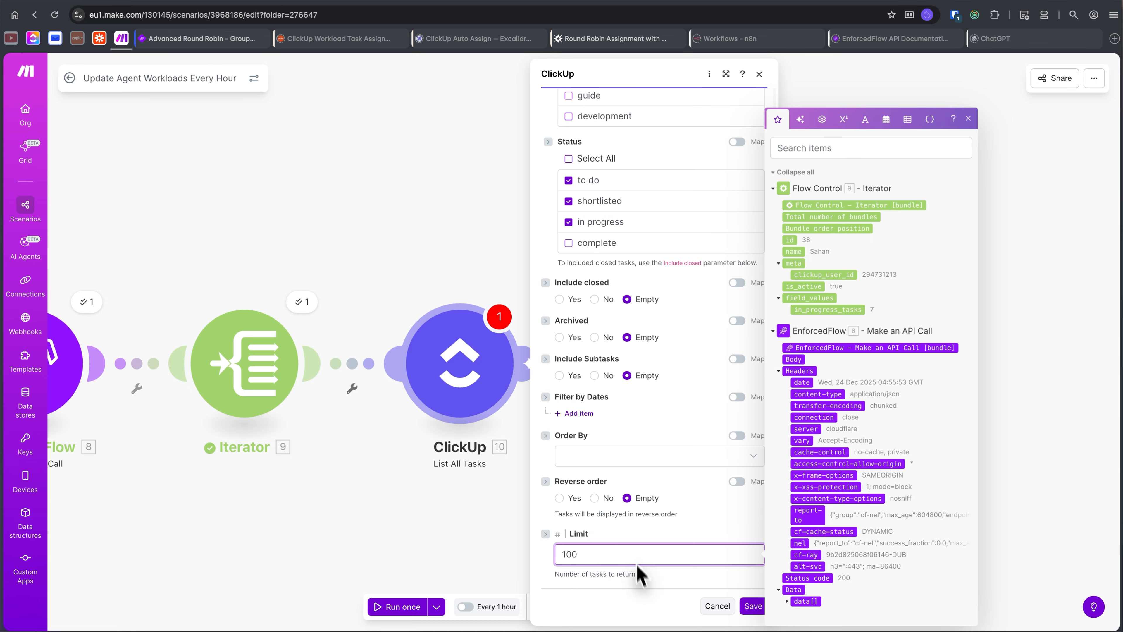
left_click(656, 605)
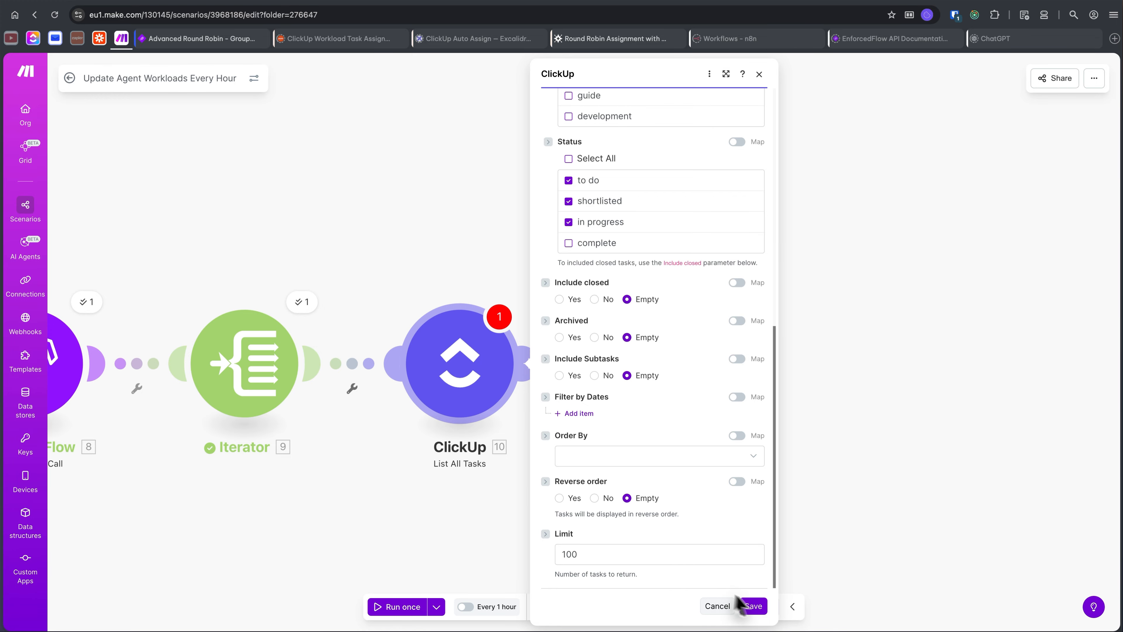
left_click(753, 607)
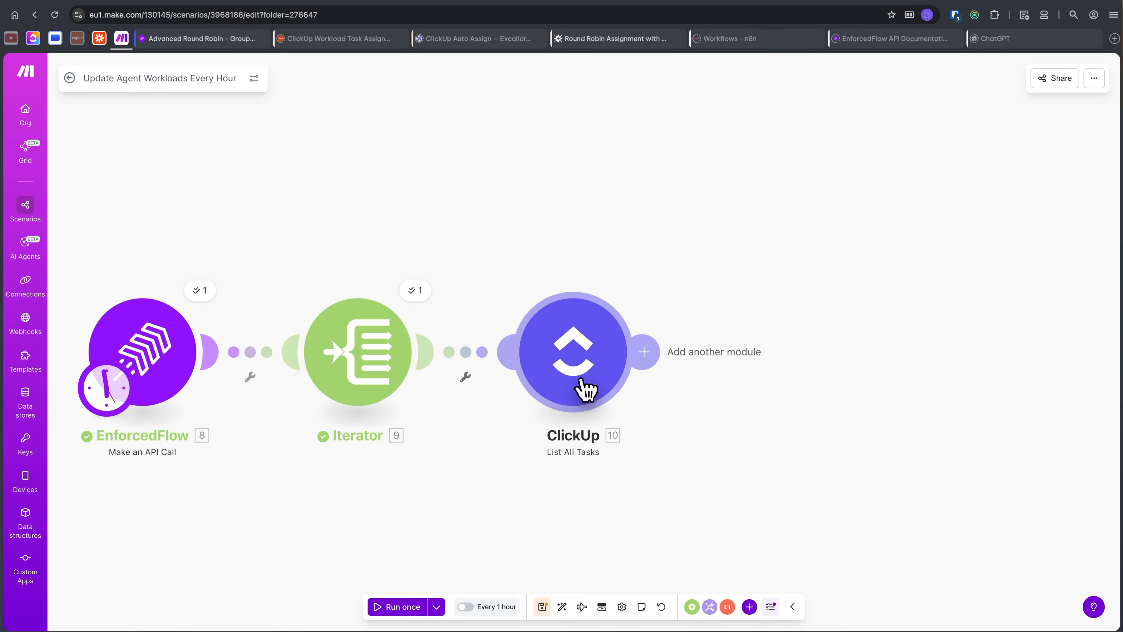
Copy the clickup_user_id of the first agent bundle in the Iterator's output
left_click(420, 290)
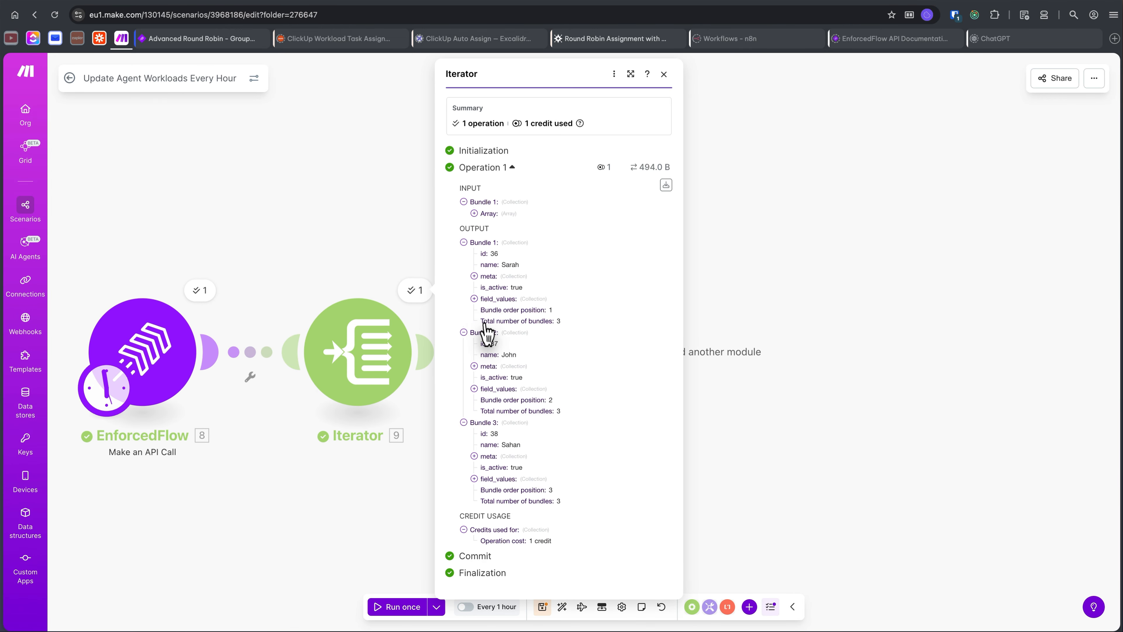
left_click(473, 276)
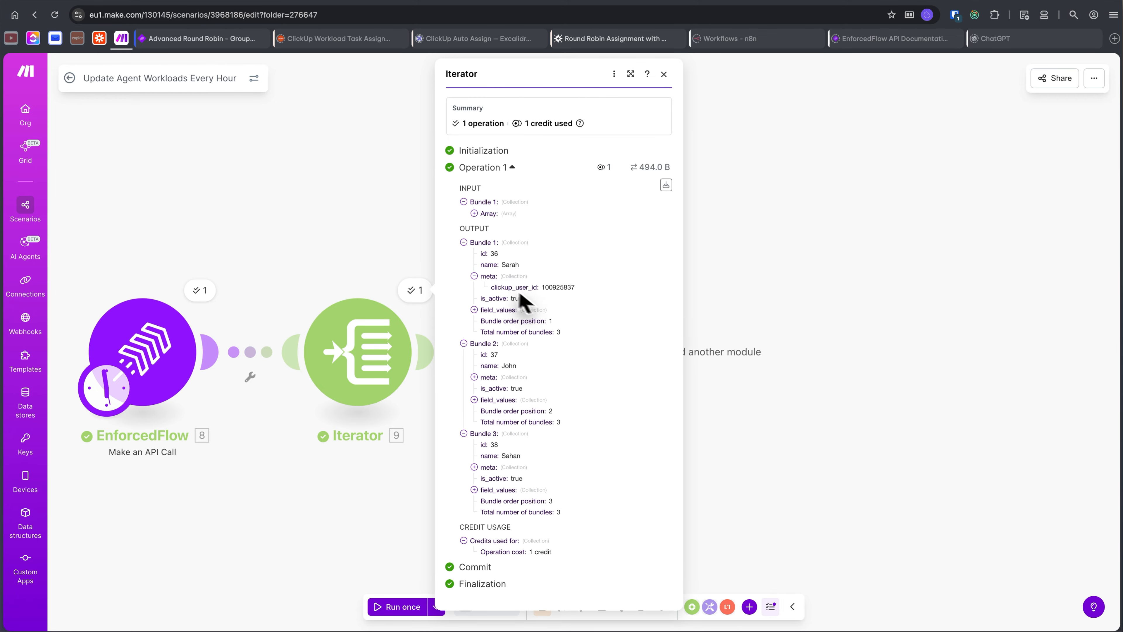
double_click(558, 287)
right_click(561, 287)
left_click(588, 306)
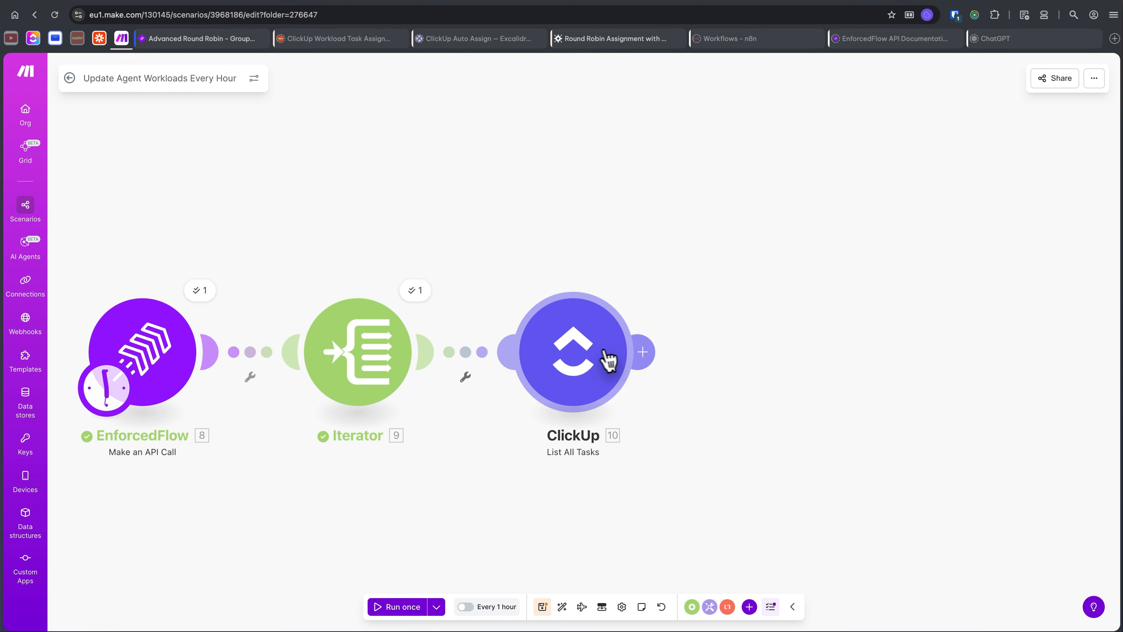
Run only the ClickUp List All Tasks module with the copied user ID as the clickup_user_id
right_click(609, 361)
left_click(619, 379)
left_click(732, 454)
key("super+v")
left_click(870, 492)
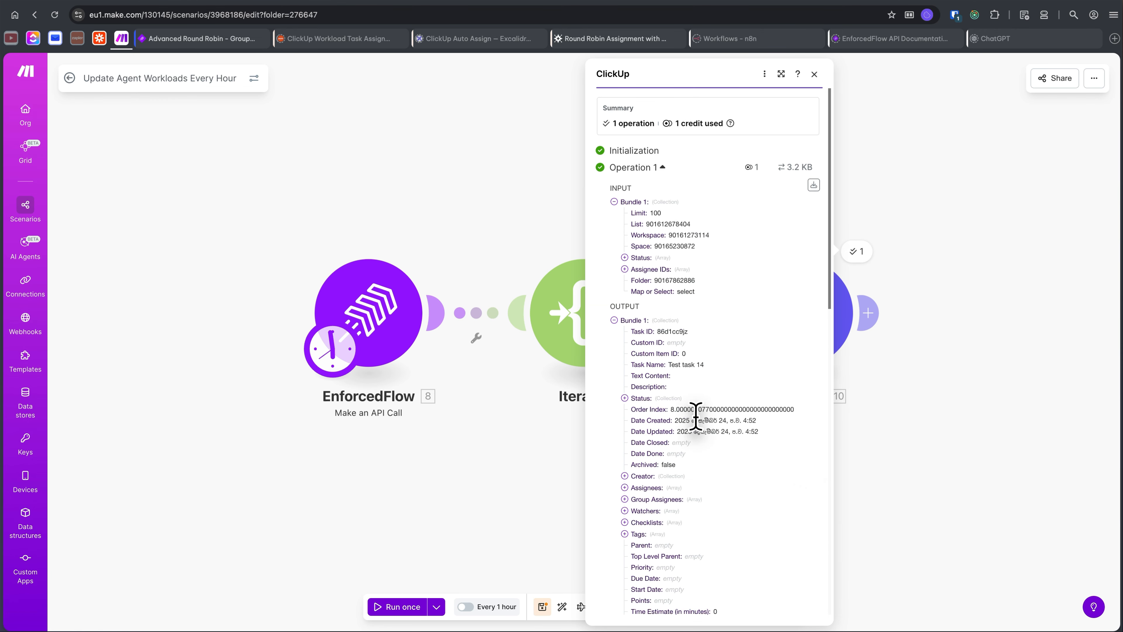
Examine the task bundles output by the ClickUp module, including the status details of the returned tasks
scroll(696, 416, "down", 4)
scroll(699, 423, "down", 1)
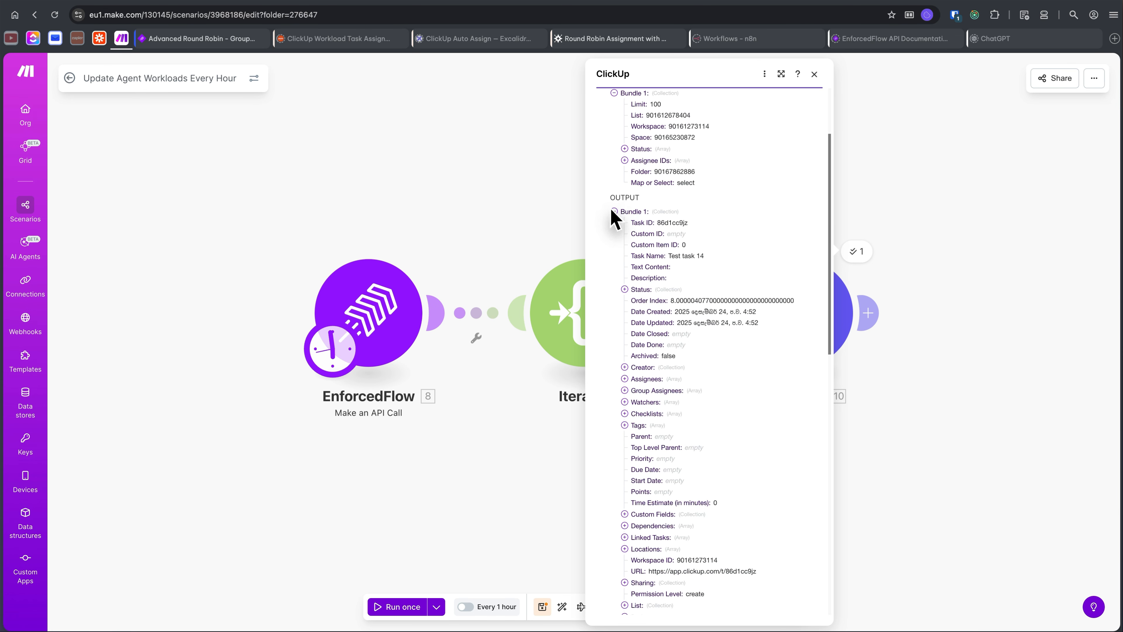
scroll(643, 239, "down", 12)
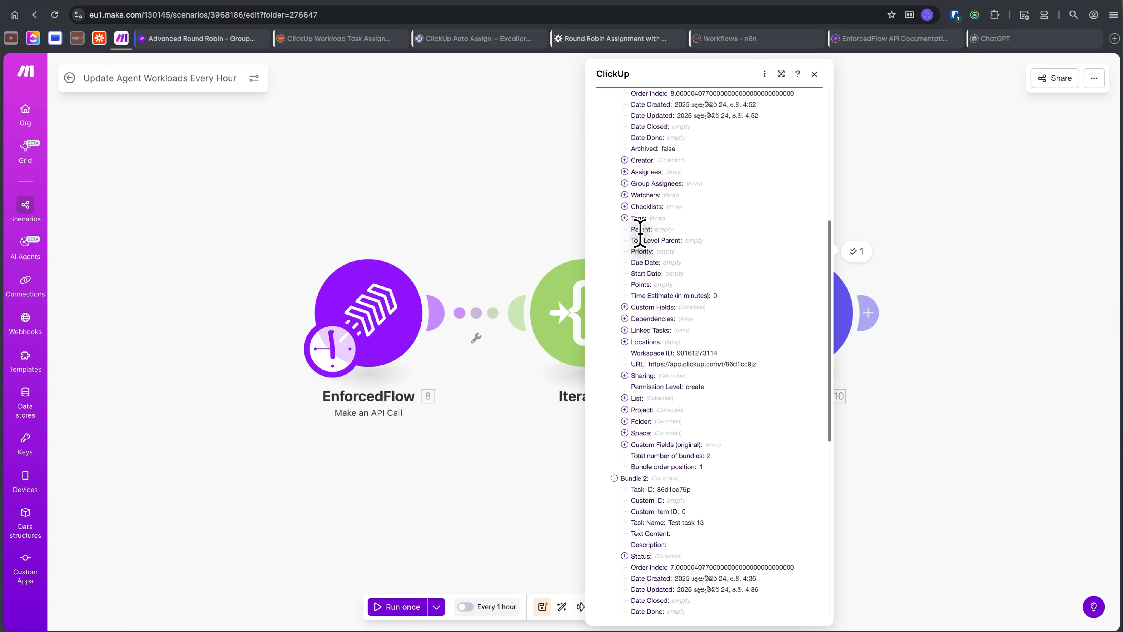
scroll(676, 411, "up", 15)
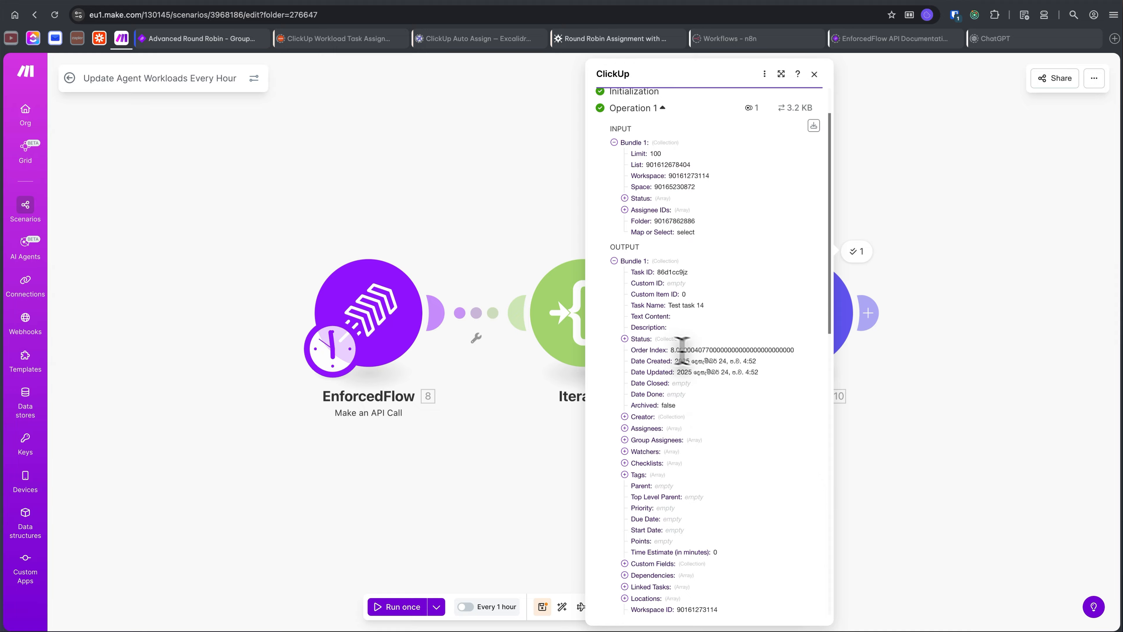
left_click(624, 338)
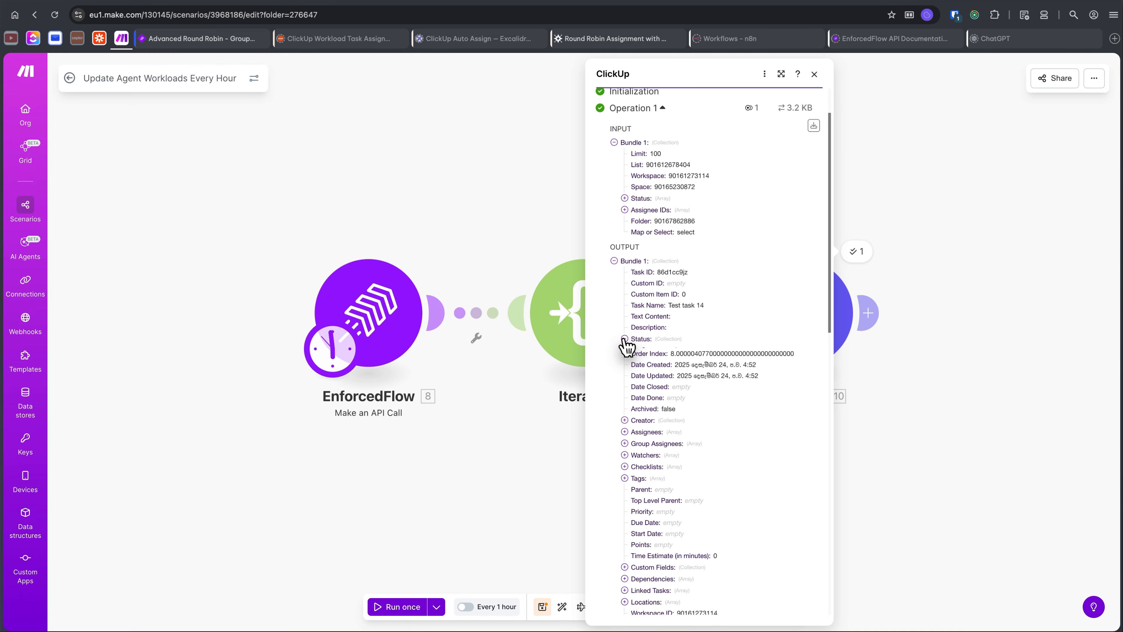
scroll(677, 446, "down", 15)
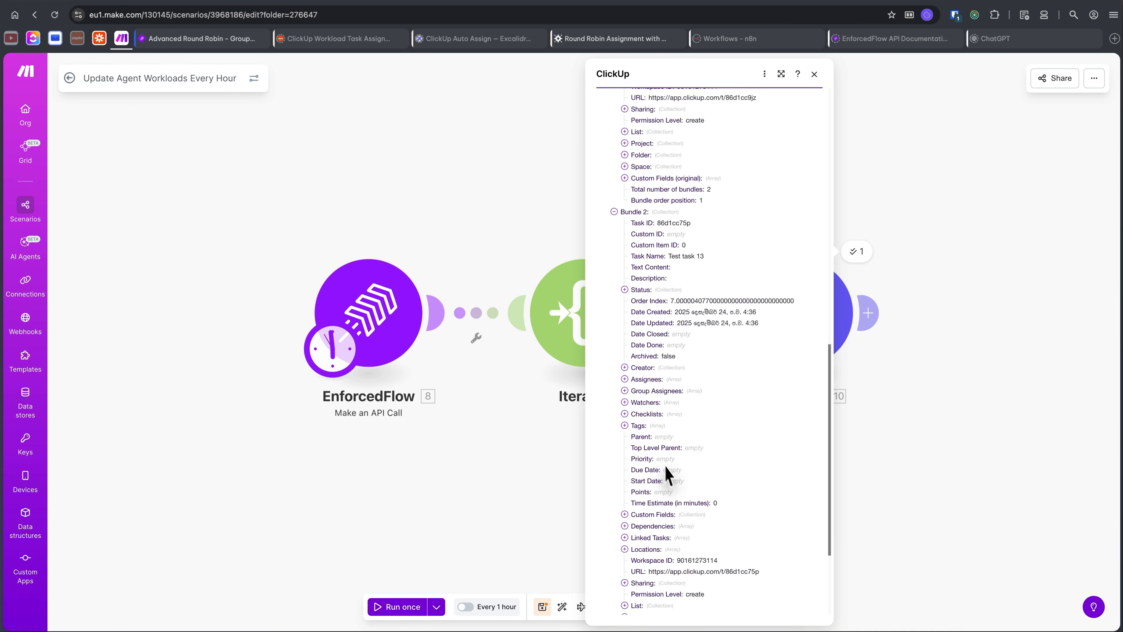
left_click(624, 143)
Add an Array aggregator module after the ClickUp List All Tasks module
left_click_drag(957, 398, 563, 420)
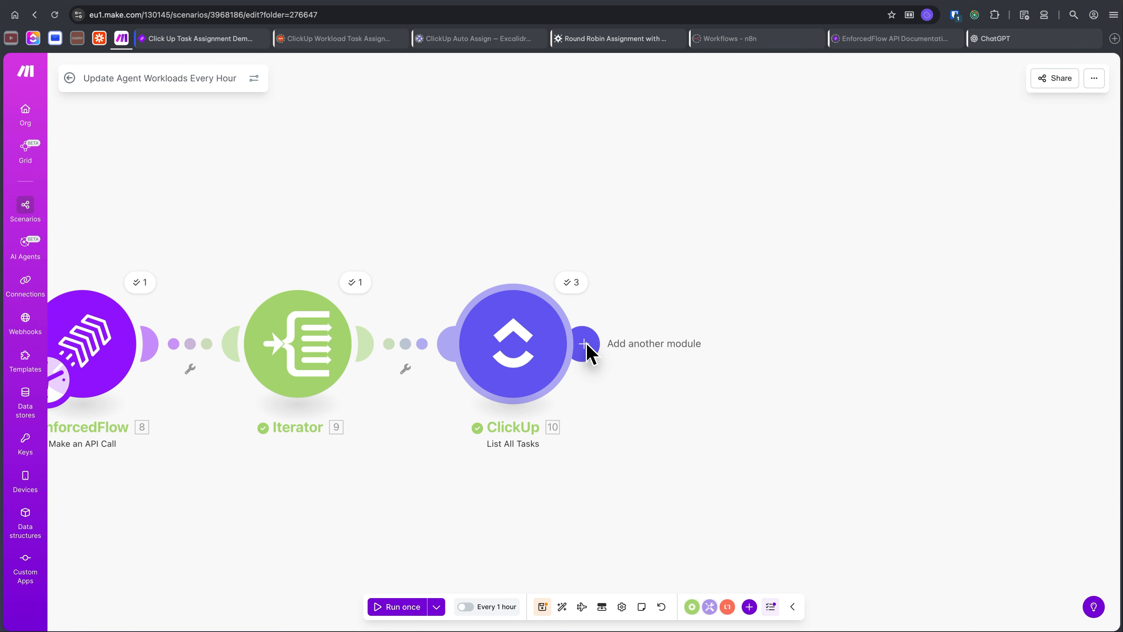
left_click(584, 344)
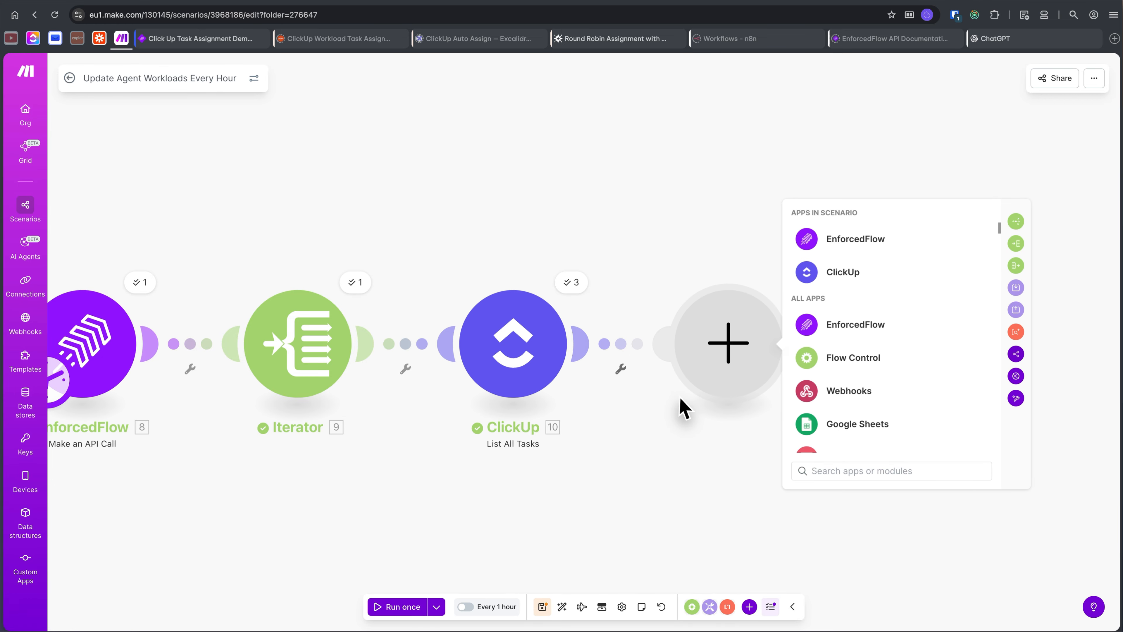
left_click(823, 358)
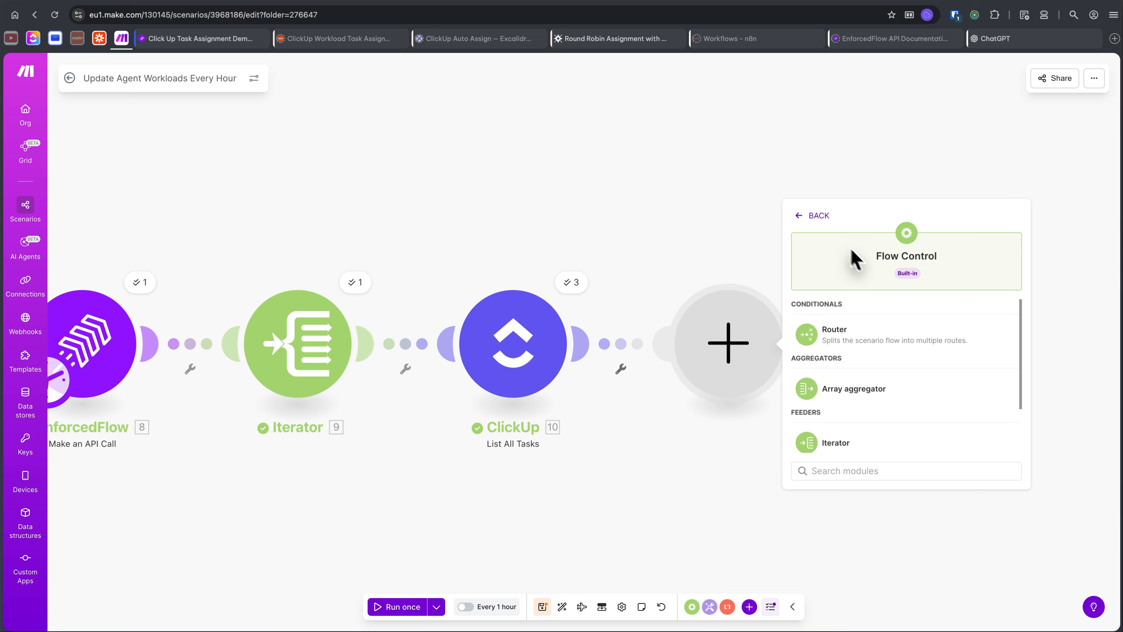
left_click(880, 401)
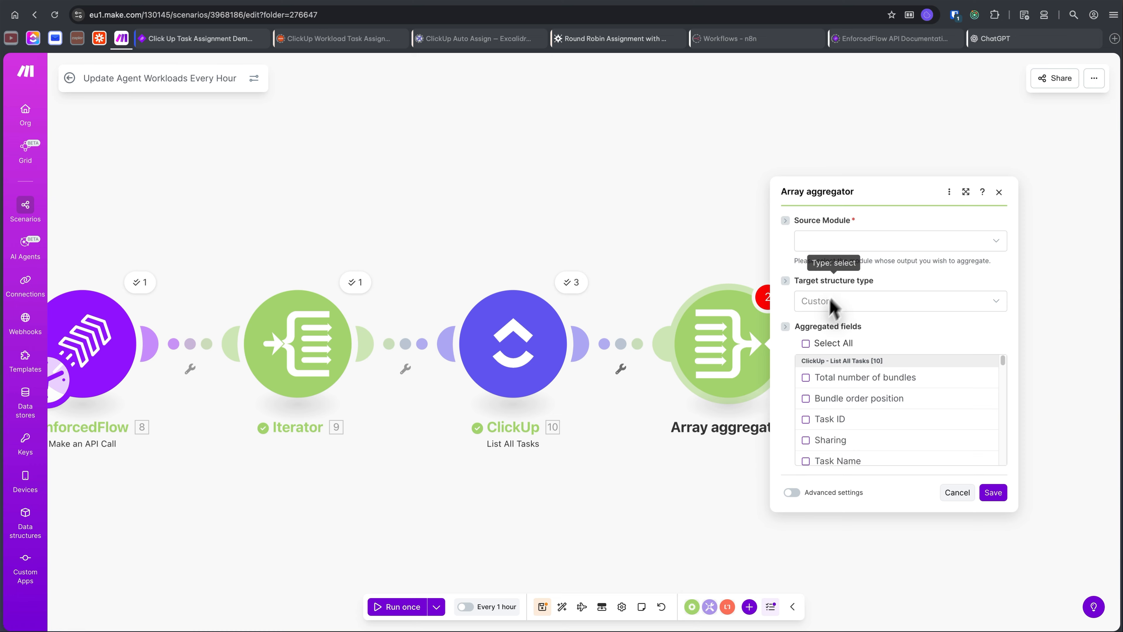
left_click(693, 607)
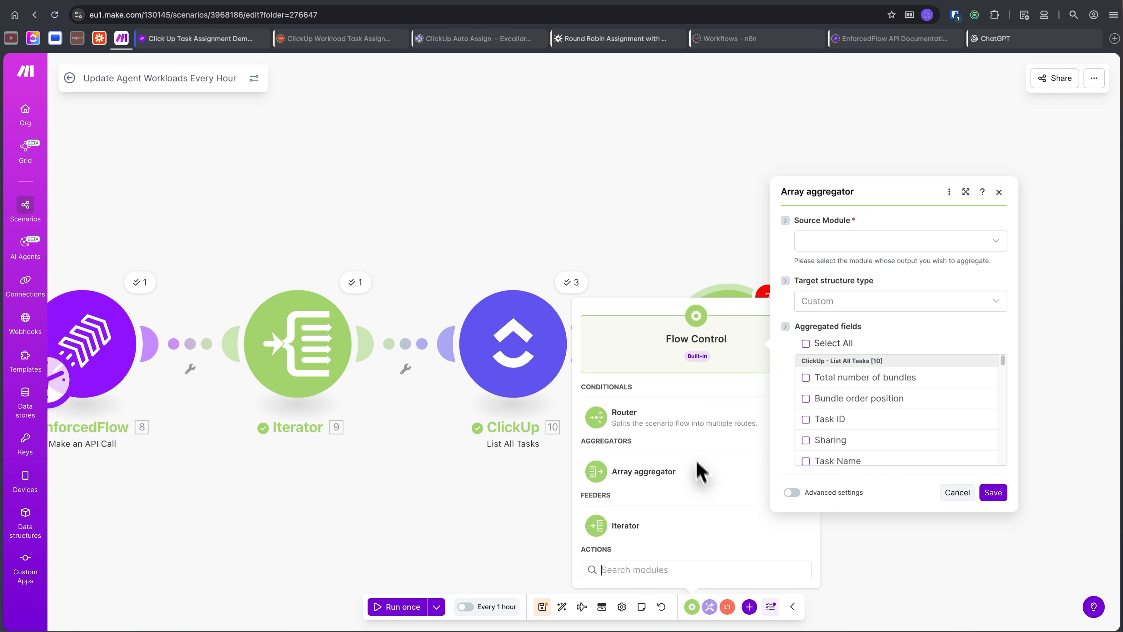
left_click(692, 606)
left_click(692, 606)
left_click(875, 584)
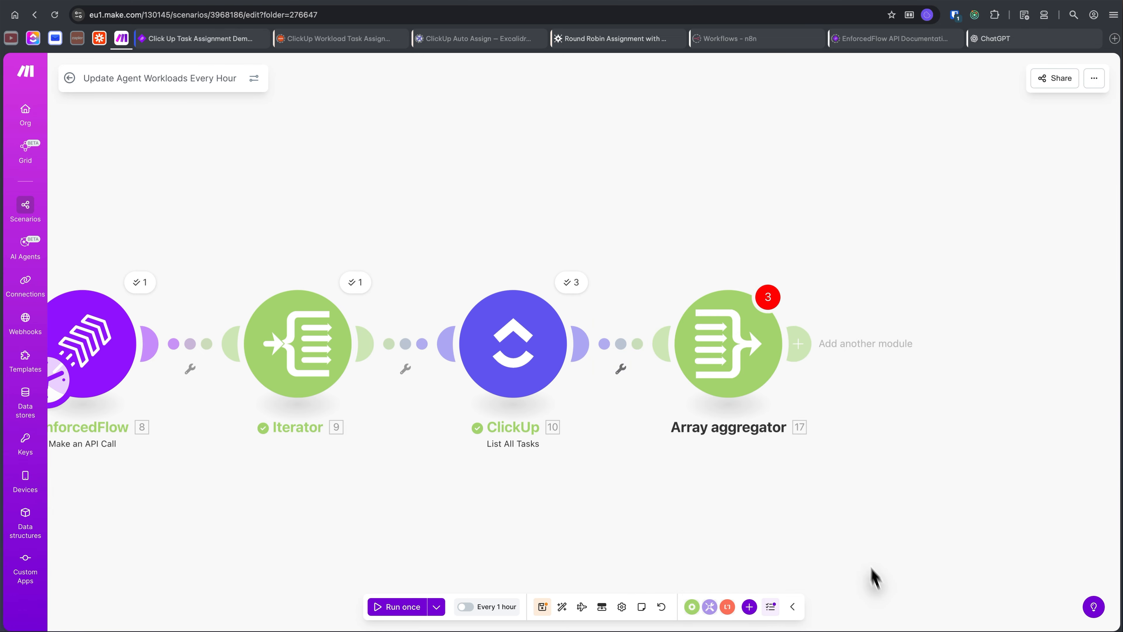
Set the Array aggregator's source module to ClickUp - List All Tasks, include Task ID as an aggregated field, and save the module
left_click(745, 356)
left_click(878, 248)
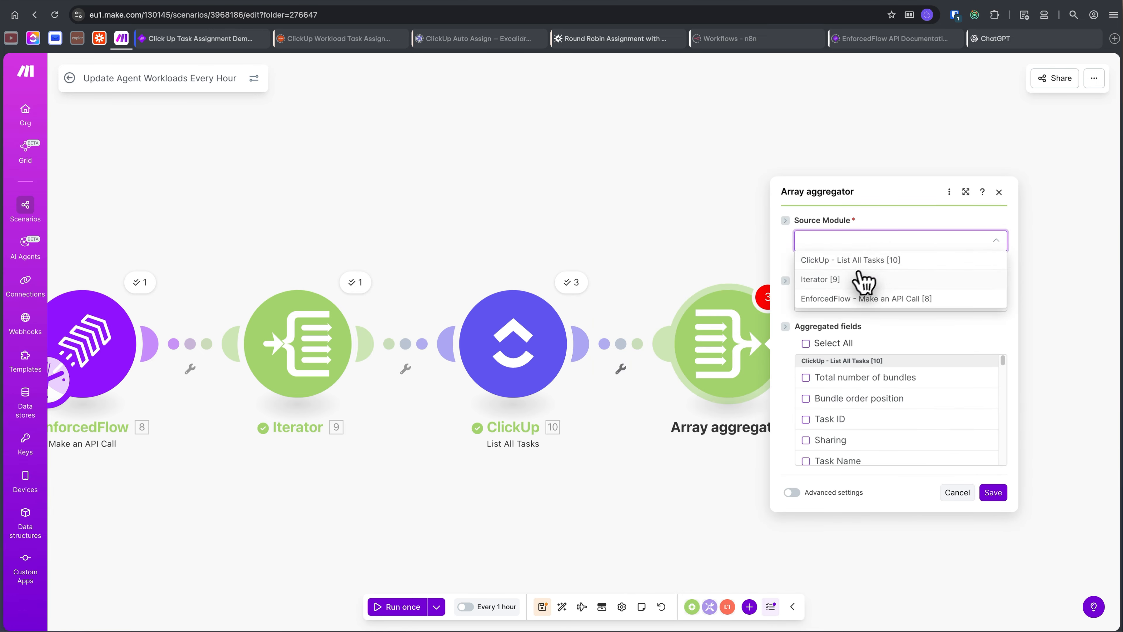
left_click(851, 260)
left_click(806, 421)
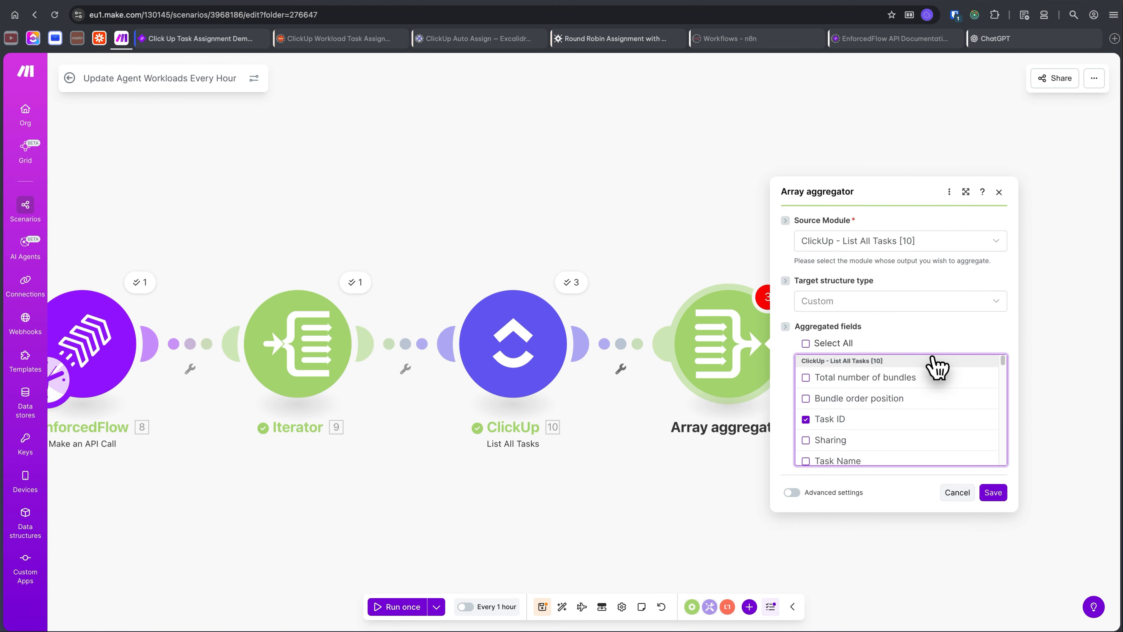
left_click(1000, 493)
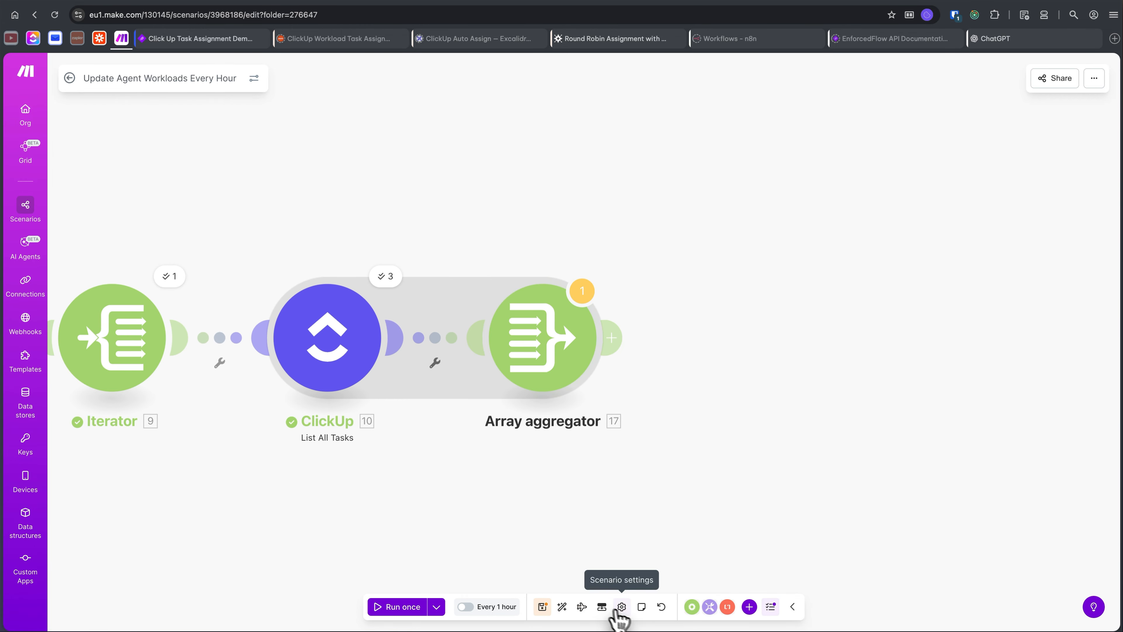
Save the scenario despite the aggregator being the last module, and run it once
left_click(543, 606)
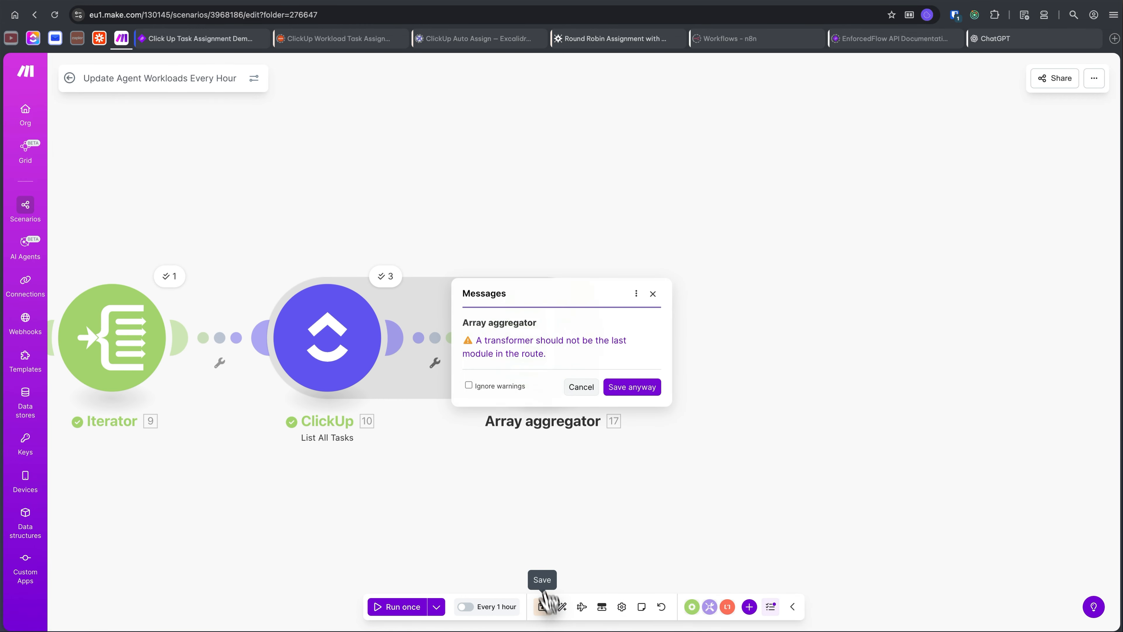
left_click(641, 388)
left_click(397, 607)
left_click(636, 386)
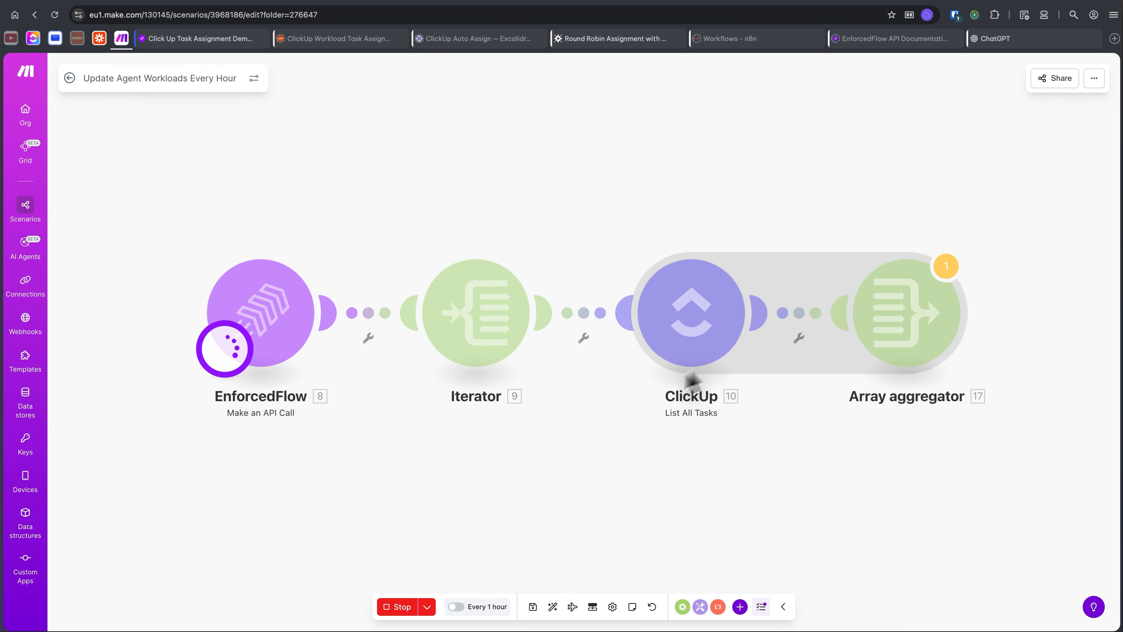
Examine the input and output bundles of the Array aggregator's first operation
left_click_drag(770, 501, 519, 541)
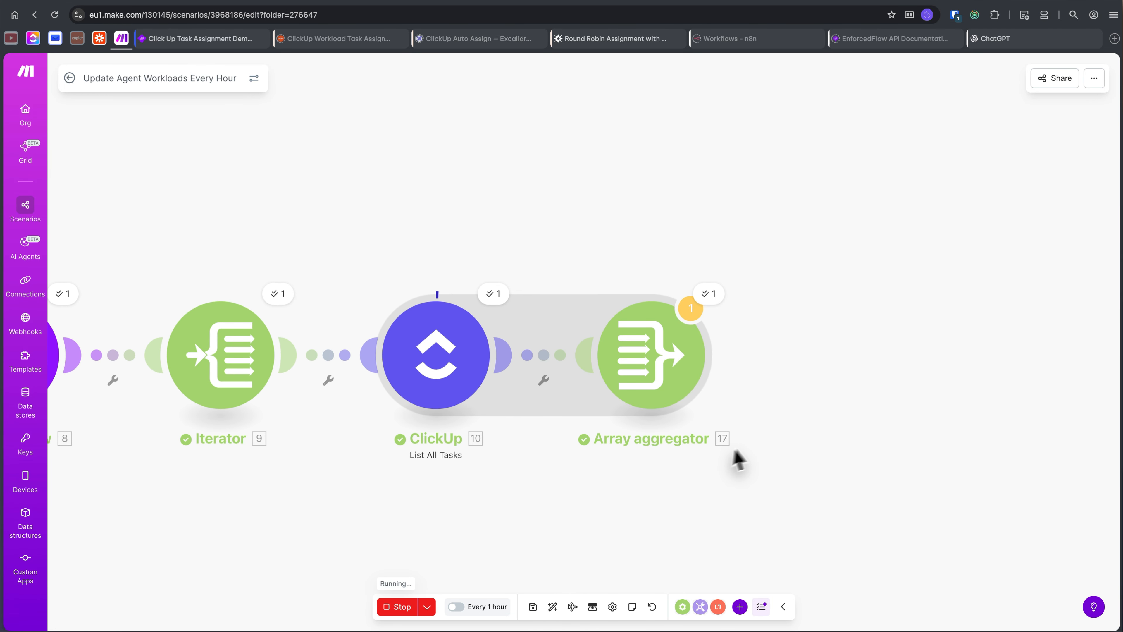
left_click_drag(737, 447, 651, 462)
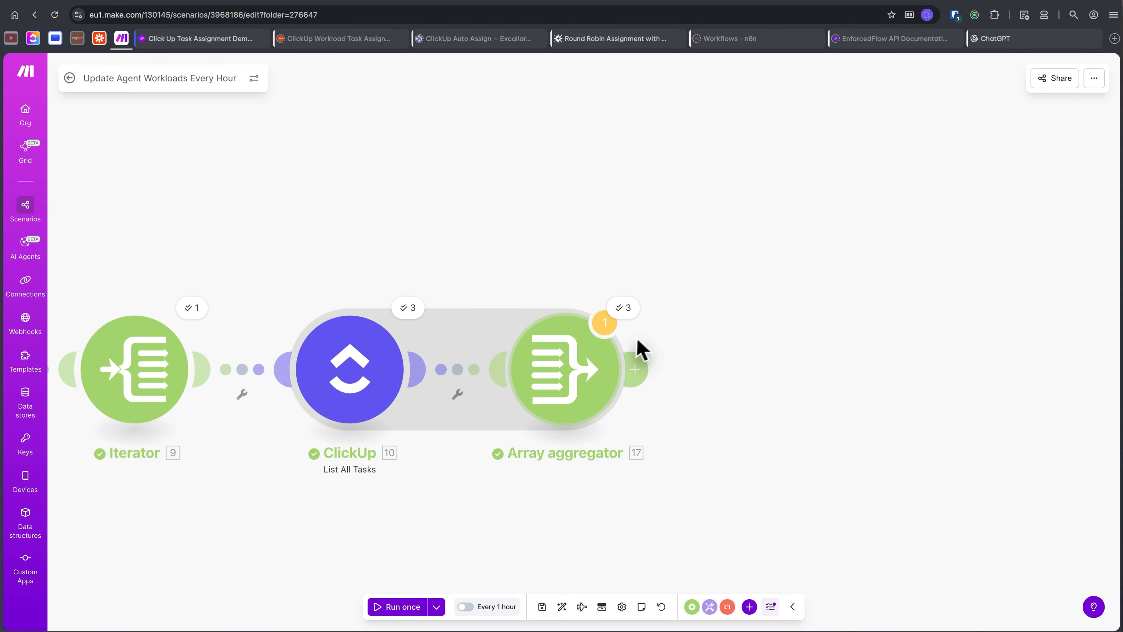
left_click(626, 309)
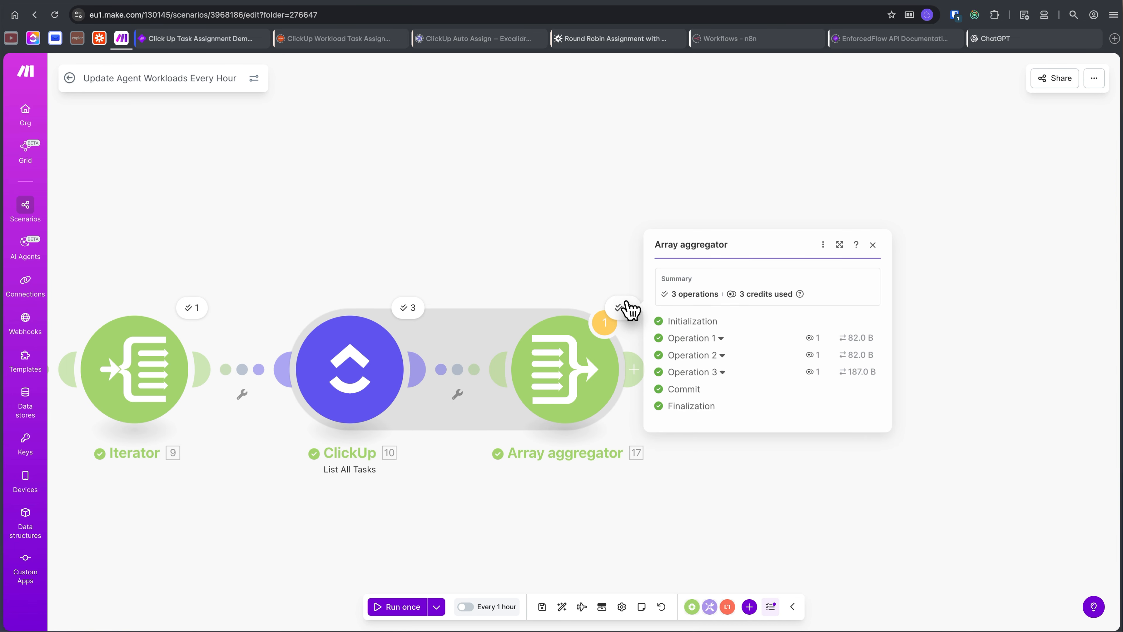
left_click(719, 338)
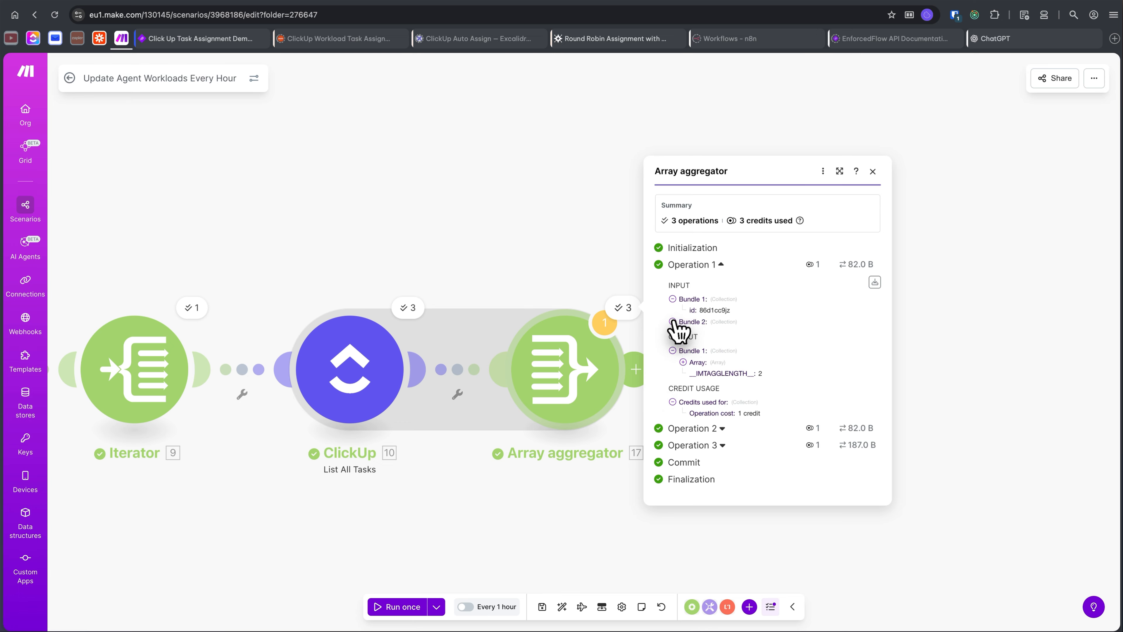
left_click(672, 351)
left_click(673, 310)
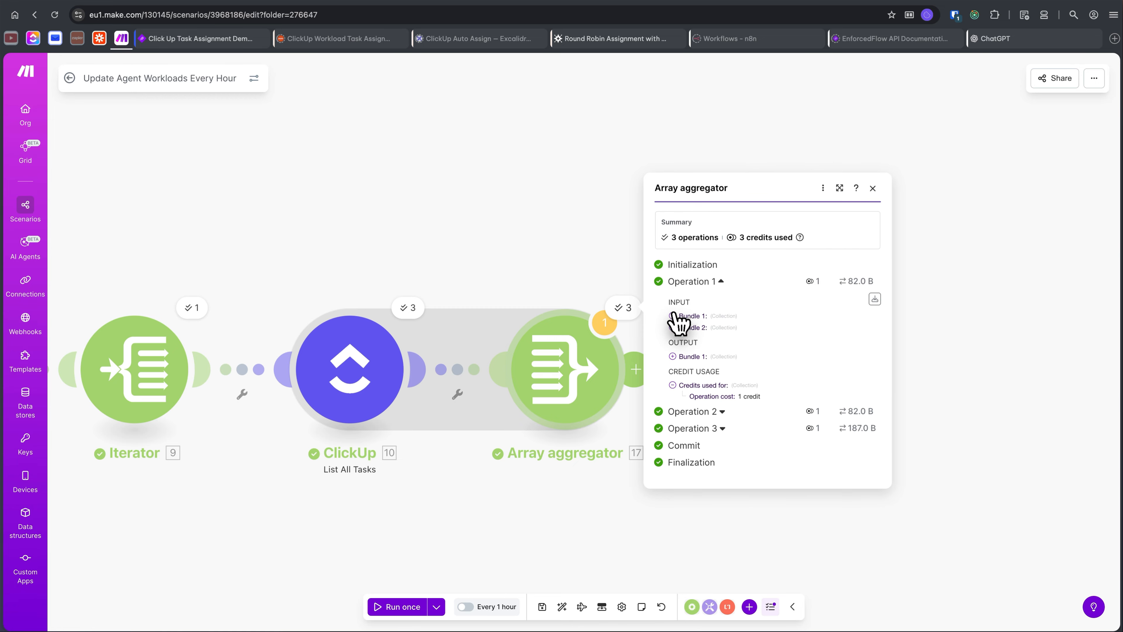
left_click_drag(580, 205, 515, 166)
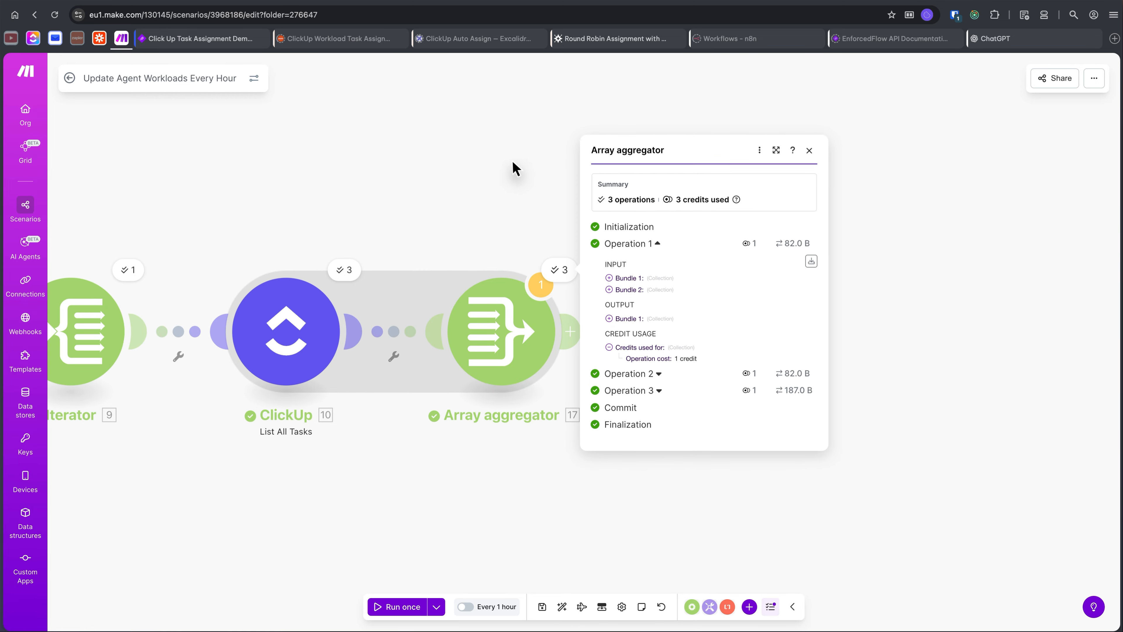
left_click(600, 509)
Add an EnforcedFlow Make an API Call module after the Array aggregator
left_click(572, 332)
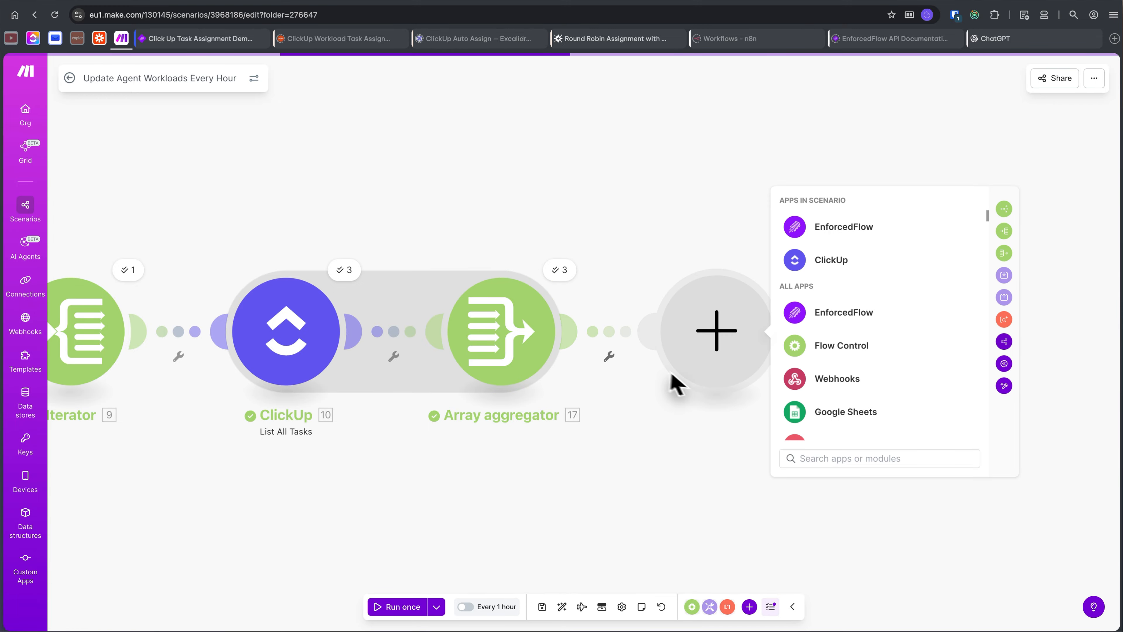
left_click(833, 230)
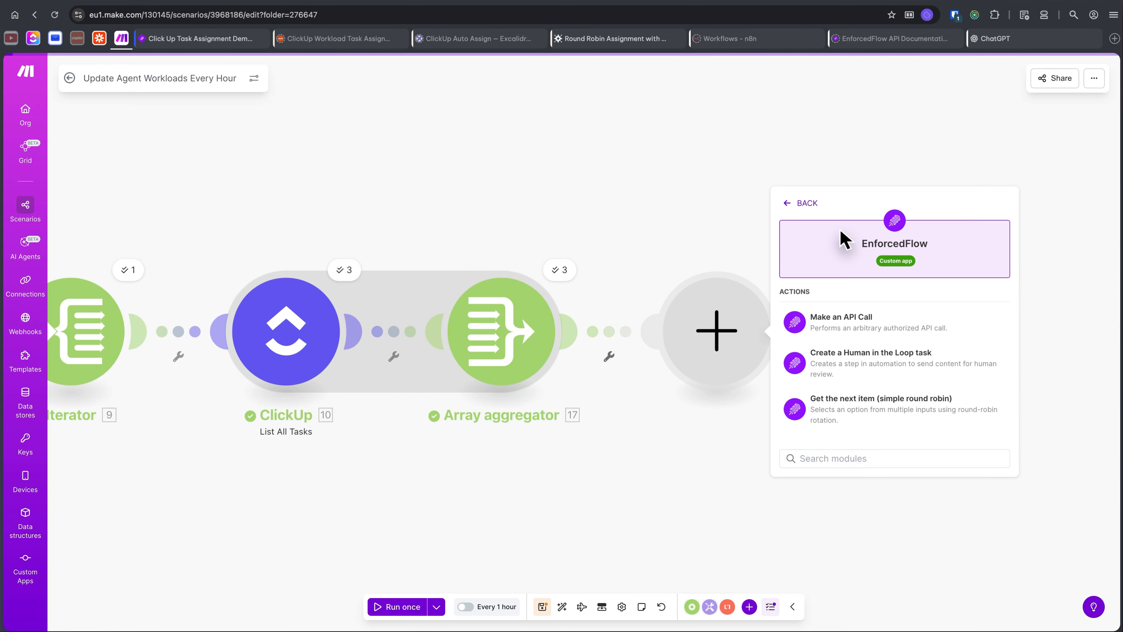
left_click(863, 325)
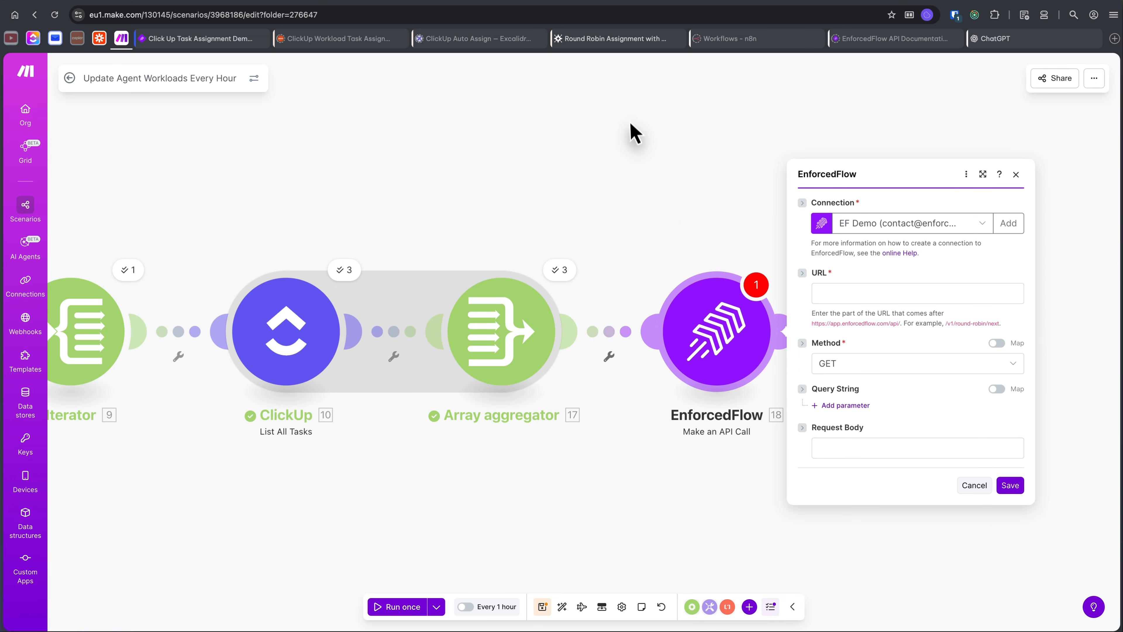
Set the new module's URL to v1/advanced-round-robin/{groupId}/agents, copied from the docs' Update an Agent section for Make, and its method to PUT
left_click(628, 39)
scroll(480, 315, "down", 1)
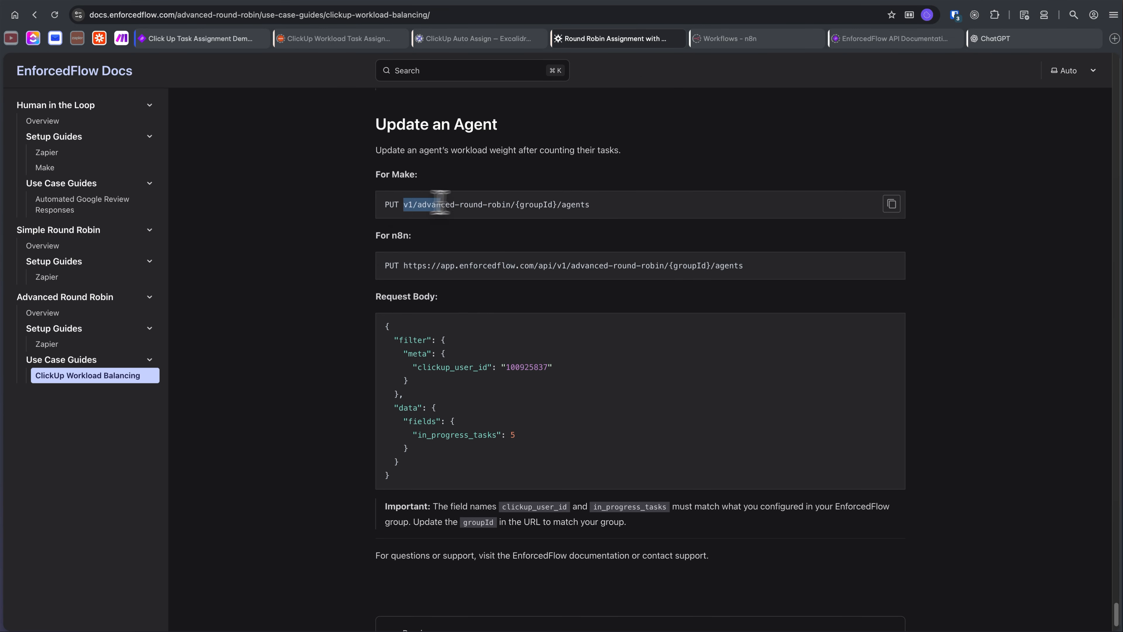
left_click_drag(427, 203, 654, 212)
key("ctrl+c")
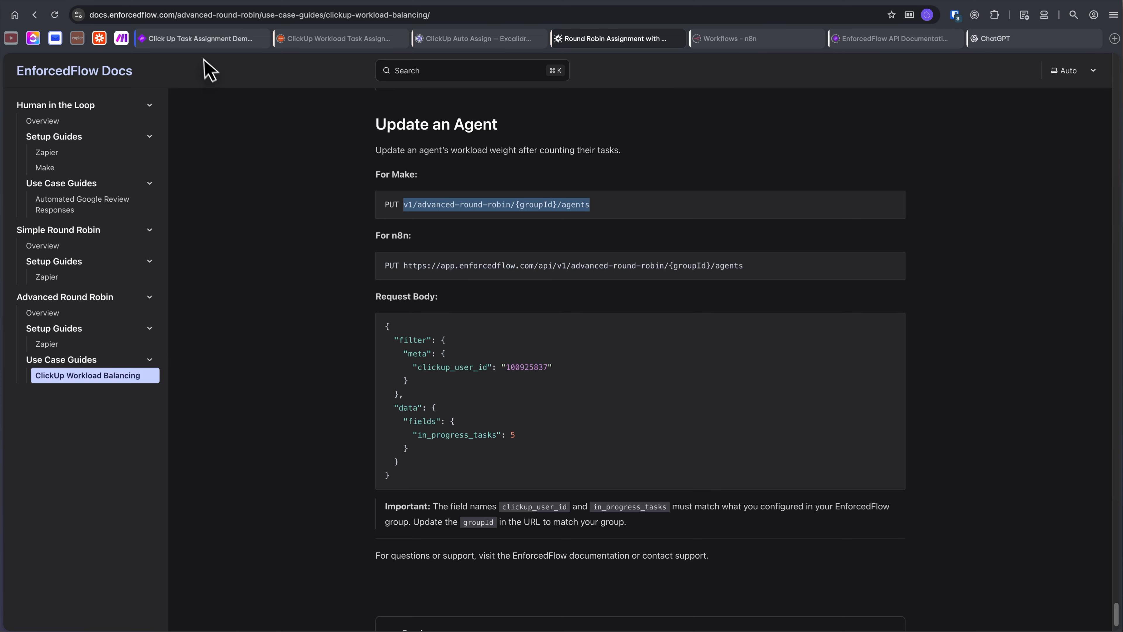
left_click(121, 38)
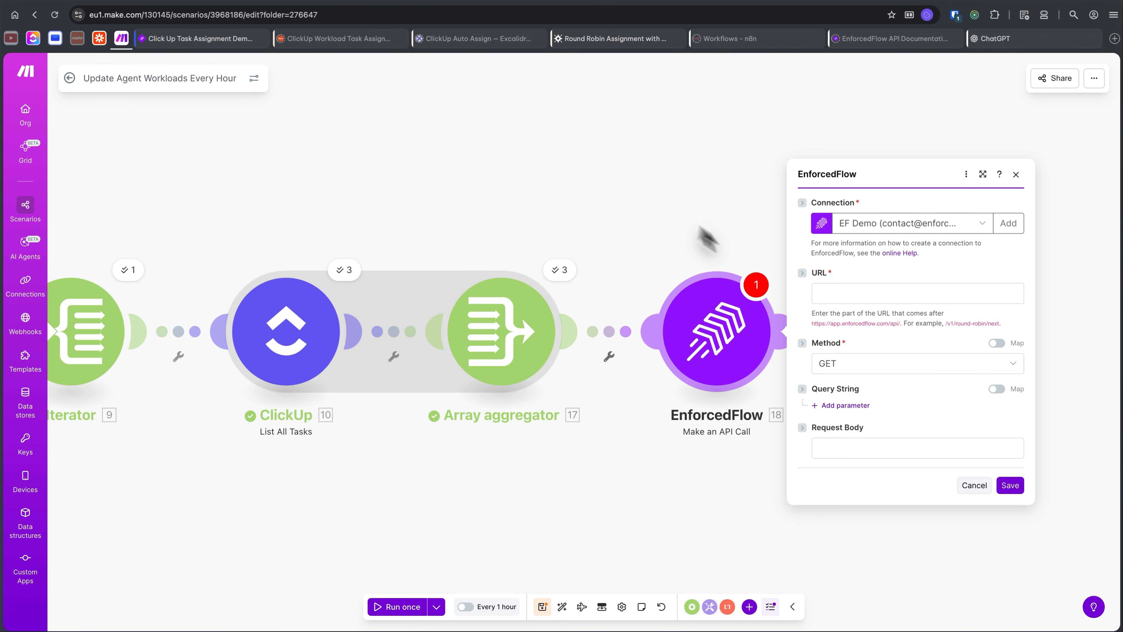
left_click(840, 294)
key("ctrl+v")
left_click(948, 271)
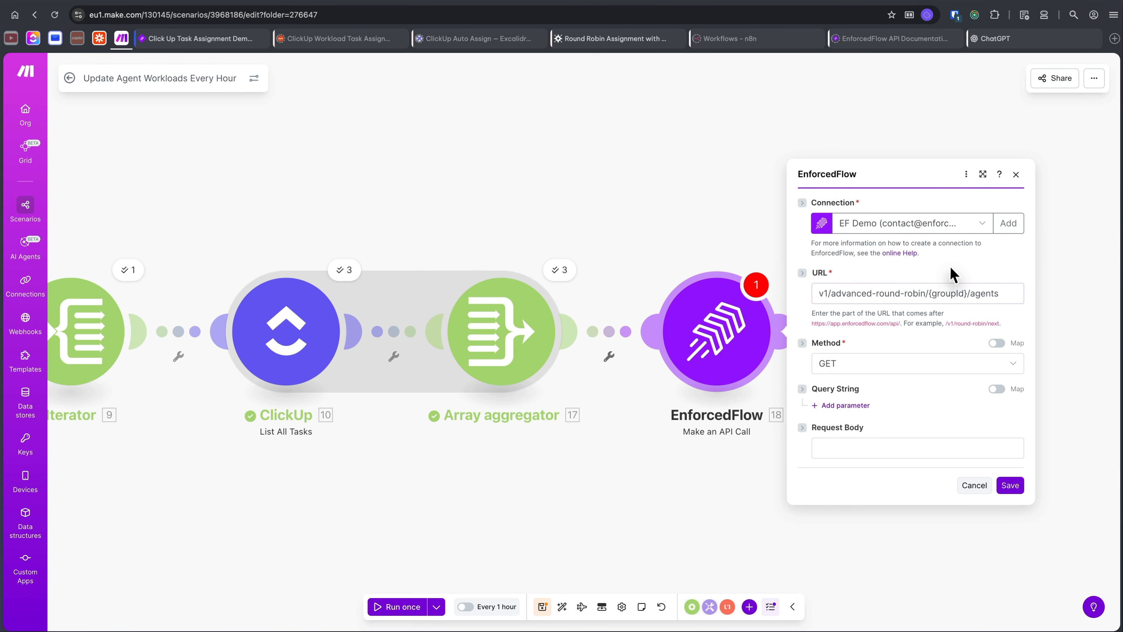
left_click(846, 367)
left_click(834, 421)
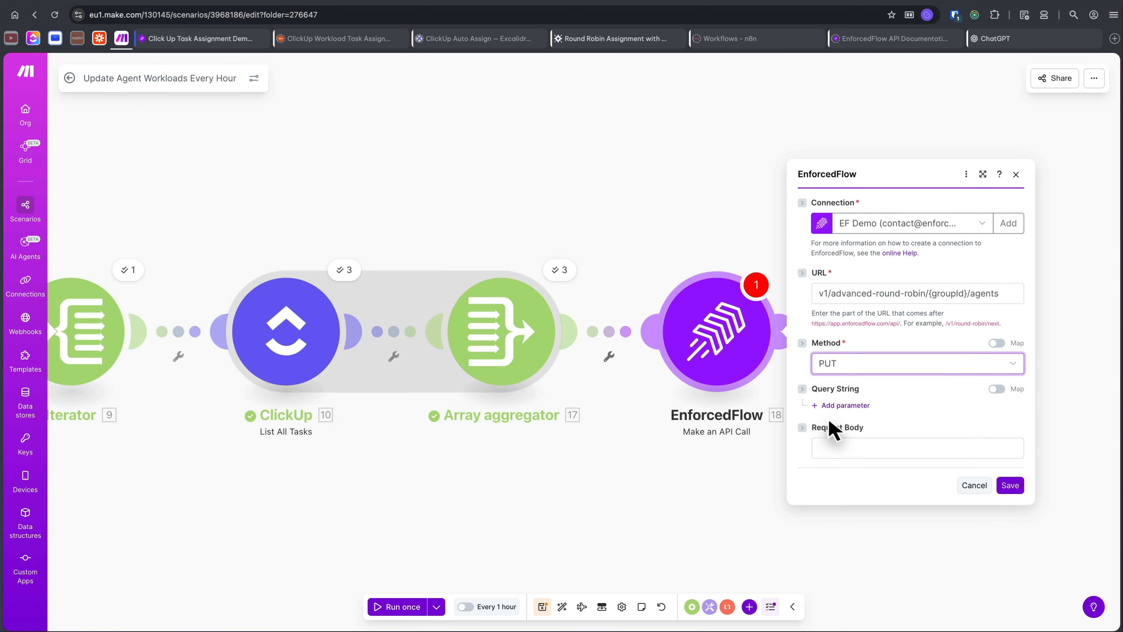
Copy the Update an Agent request body from the EnforcedFlow docs into the new module's Request Body
left_click(597, 39)
left_click(890, 327)
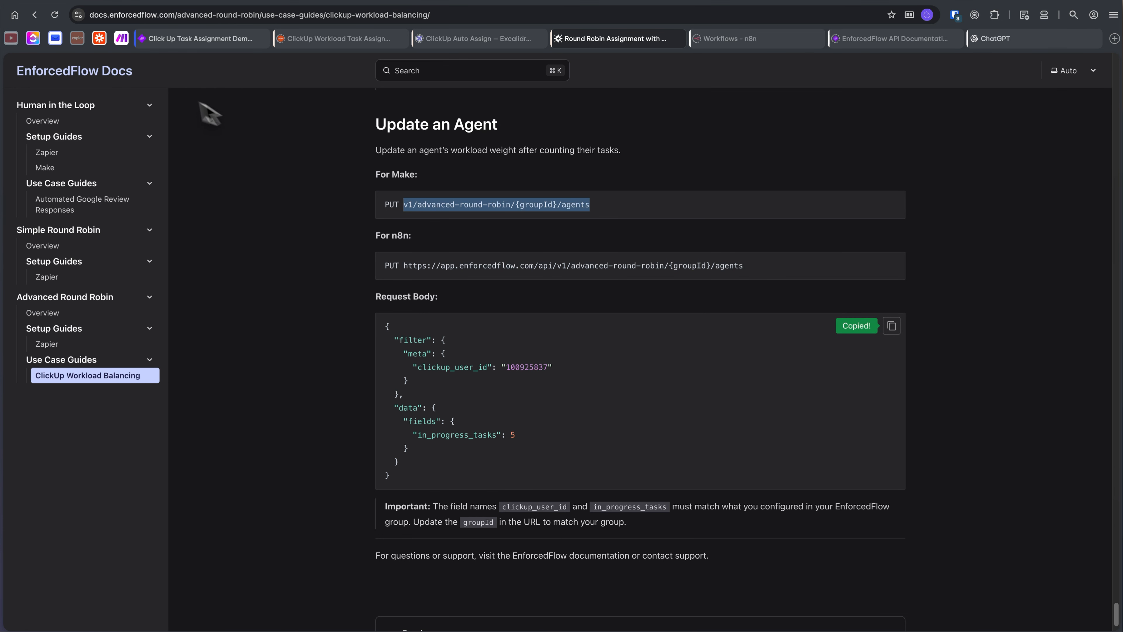
left_click(121, 38)
left_click(882, 444)
key("super+v")
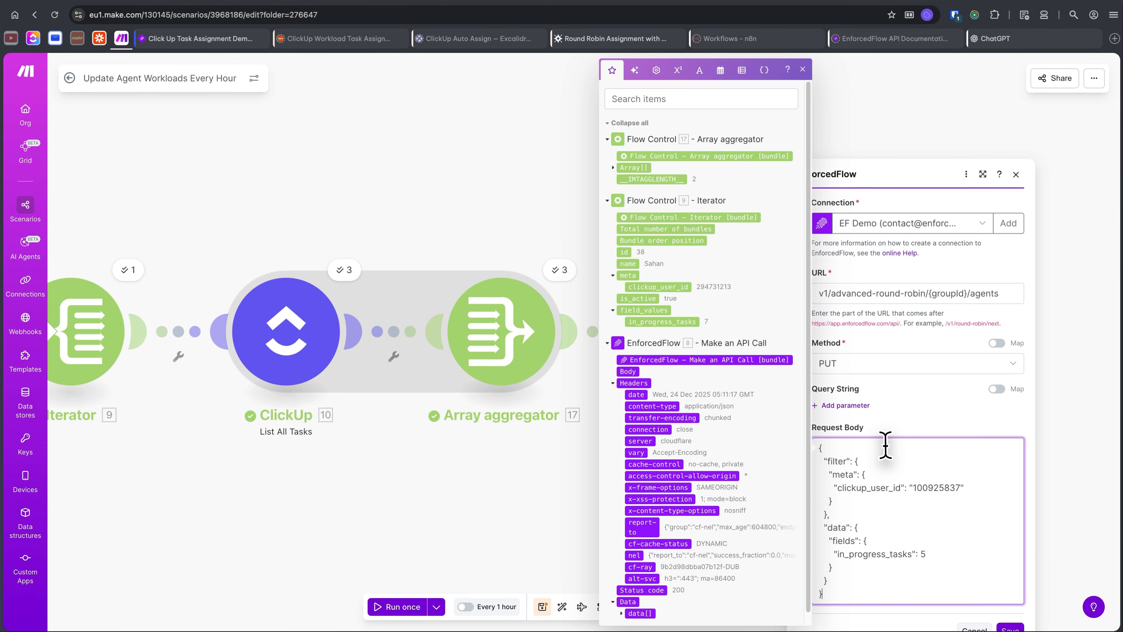
Replace the sample values in the body with the Iterator's clickup_user_id and, for in_progress_tasks, the Array aggregator's __IMTAGGLENGTH__
double_click(922, 485)
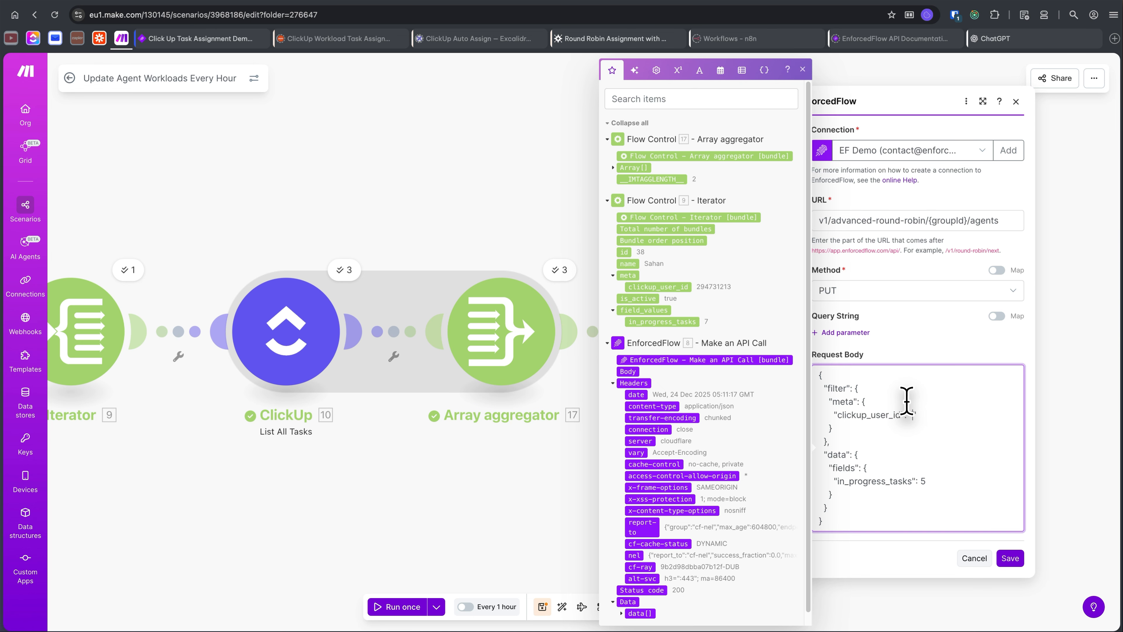
left_click(684, 287)
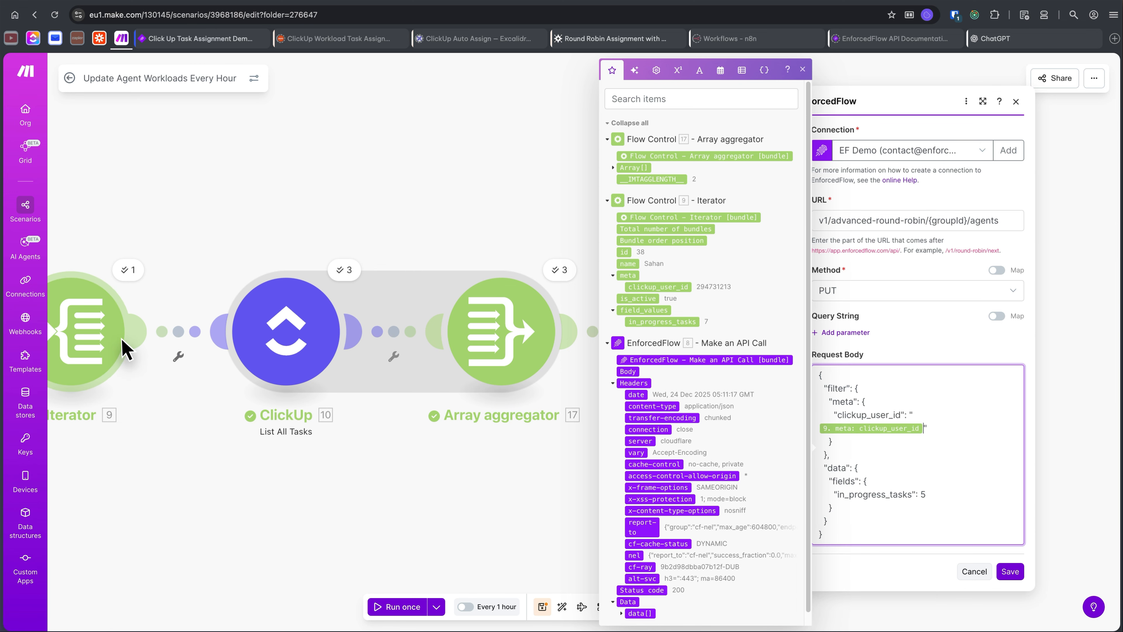
left_click(931, 495)
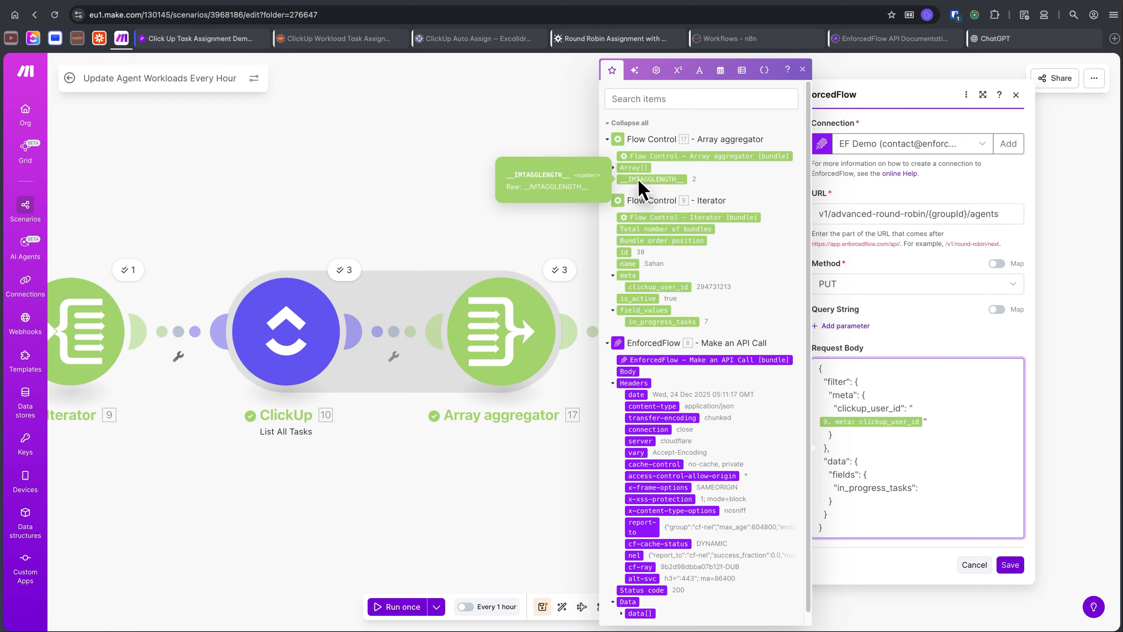
left_click(665, 179)
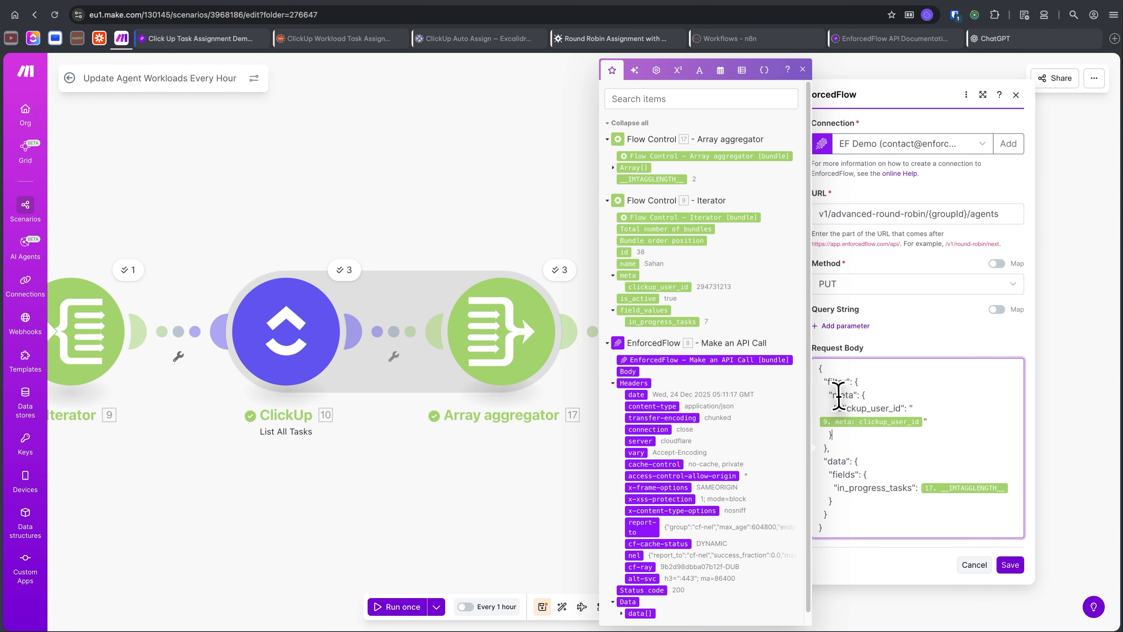
Copy the clickup_user_id field name from the Click Up Task Assignment Demo group's settings in EnforcedFlow, and return to the Make scenario
left_click(842, 408)
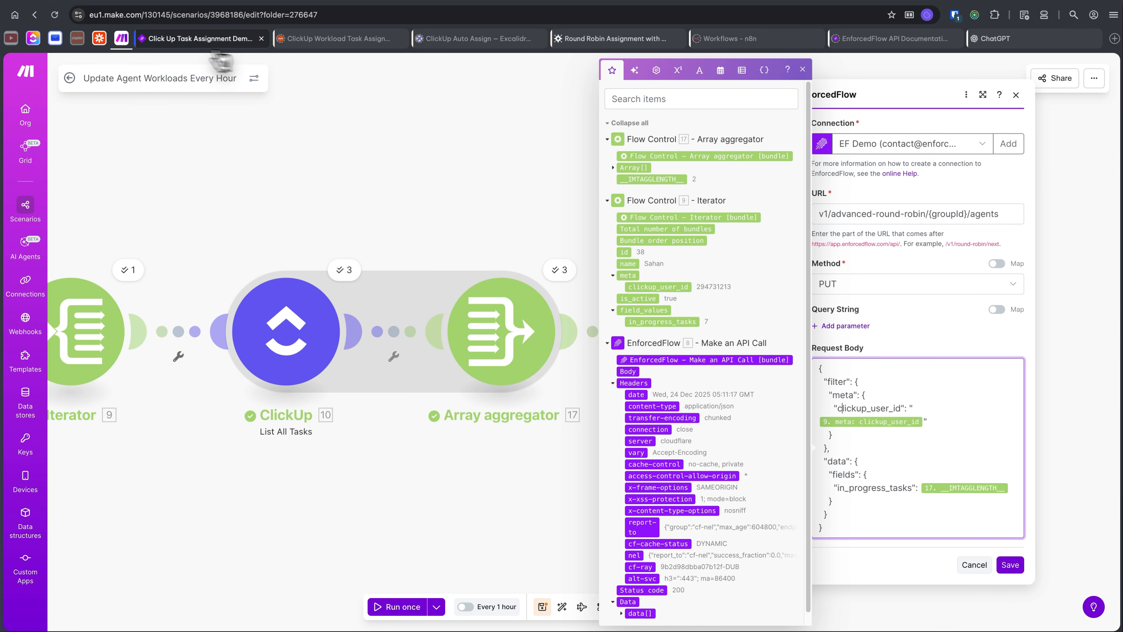
left_click(186, 39)
left_click(300, 221)
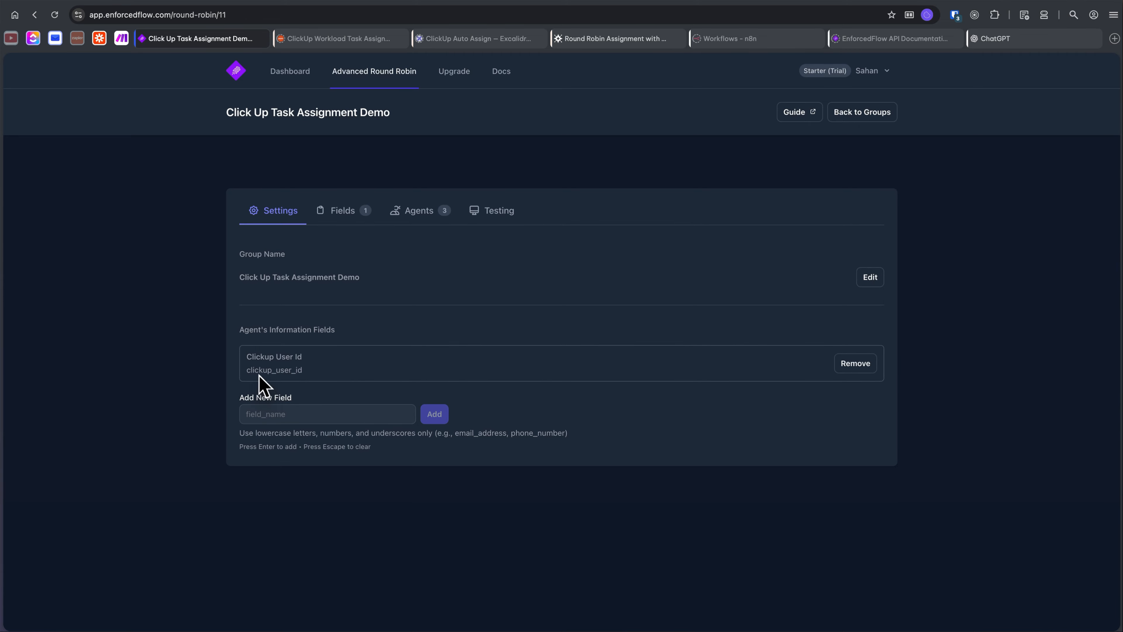
right_click(293, 372)
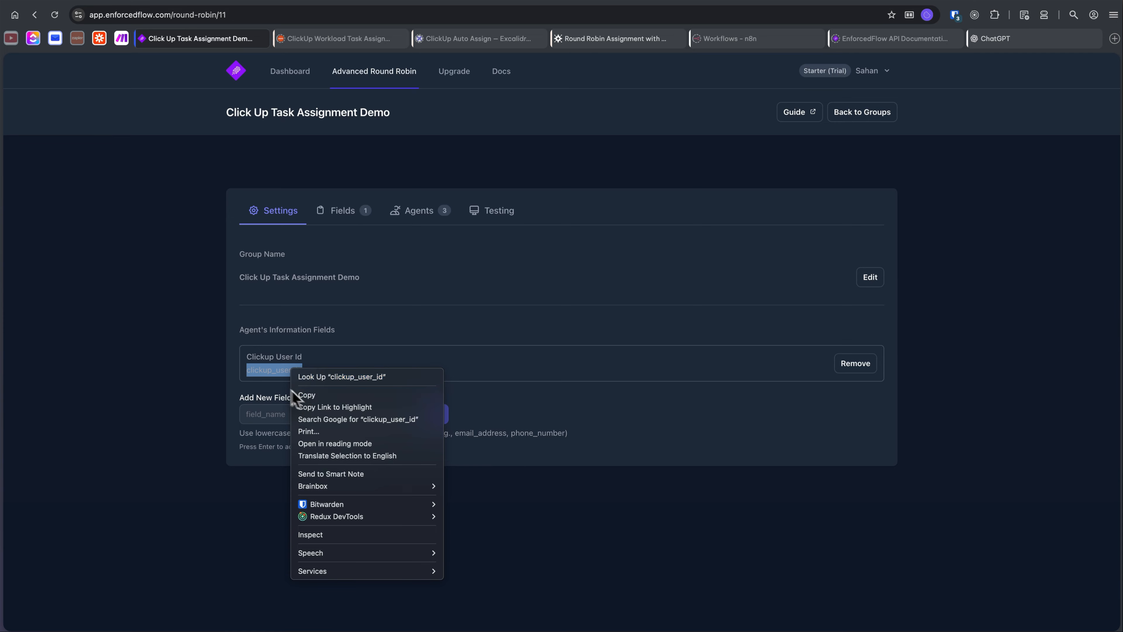
left_click(303, 394)
left_click(125, 39)
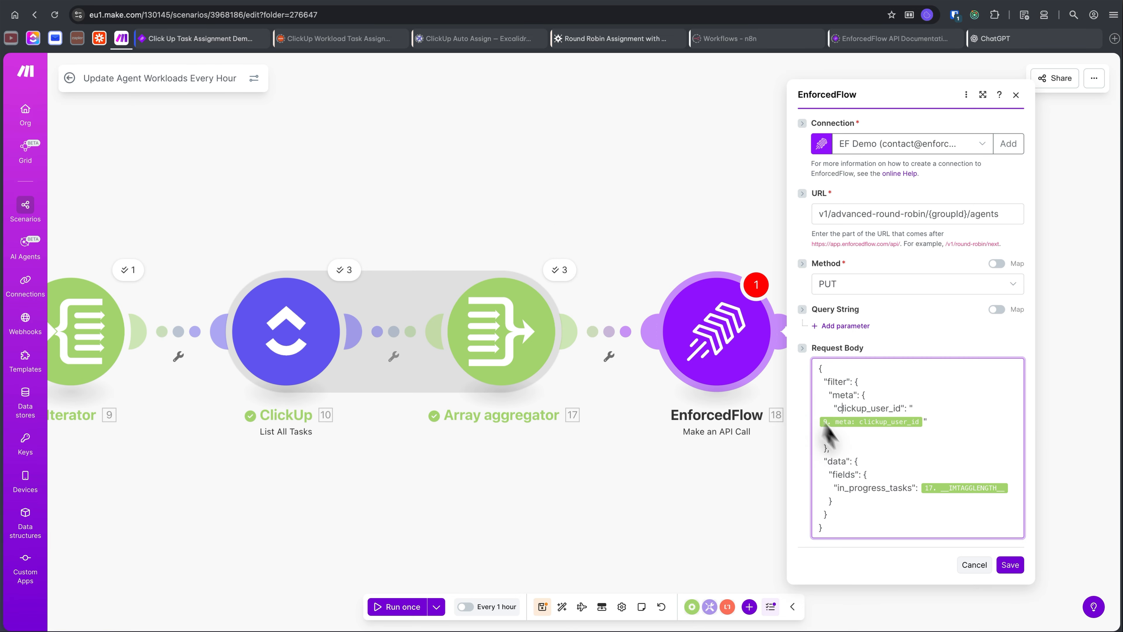
Paste the copied clickup_user_id field name over the key inside the meta filter of the EnforcedFlow module's Request Body
double_click(854, 408)
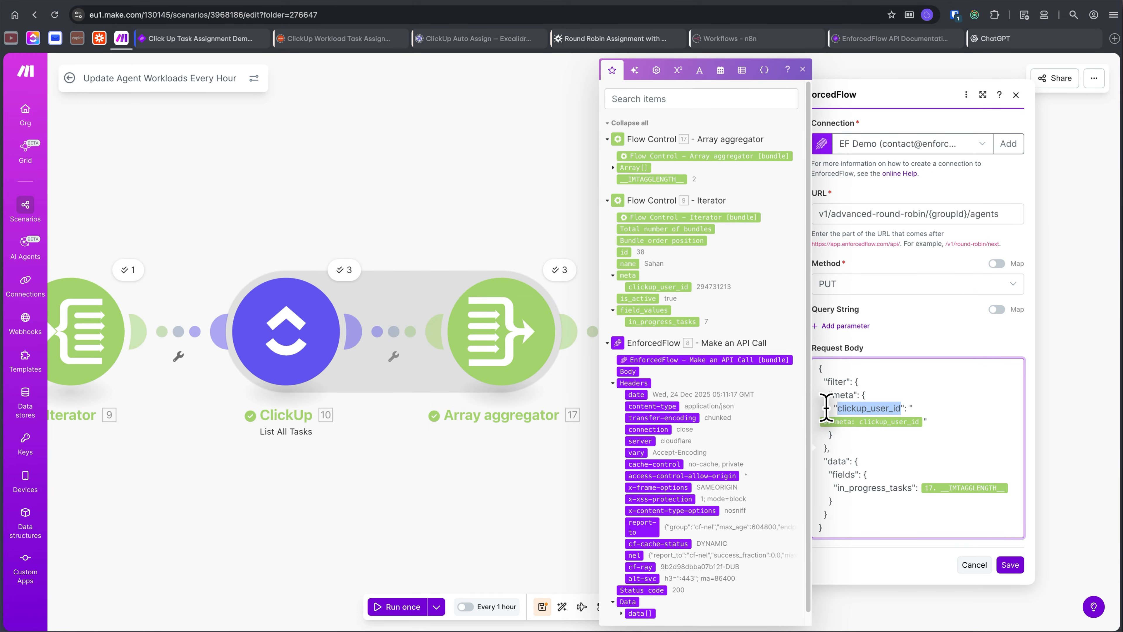
right_click(867, 408)
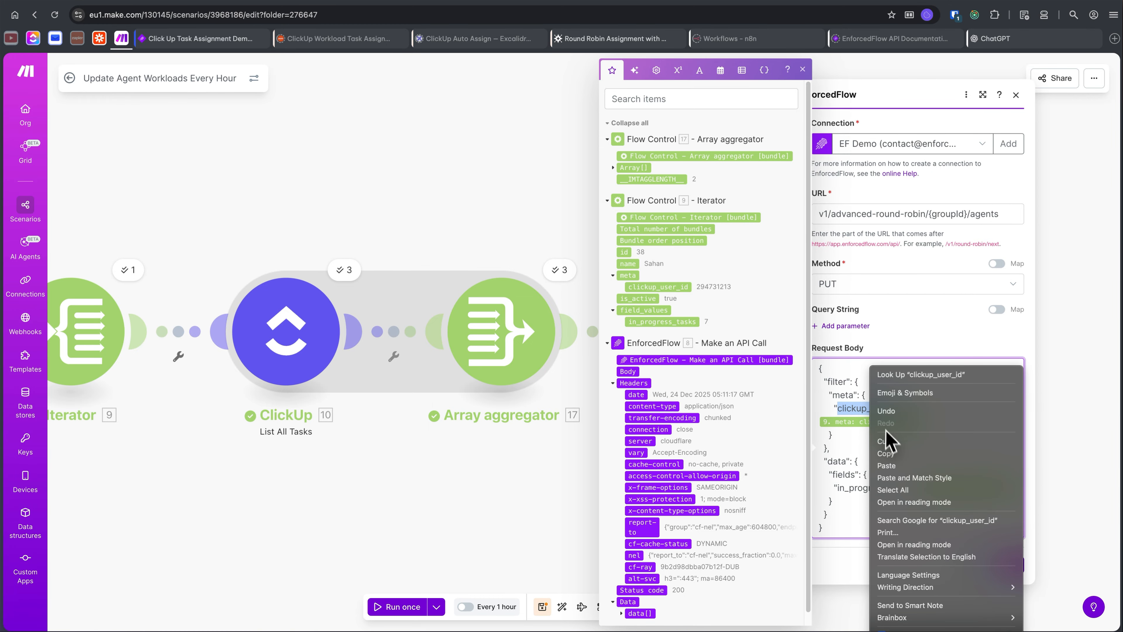
left_click(889, 464)
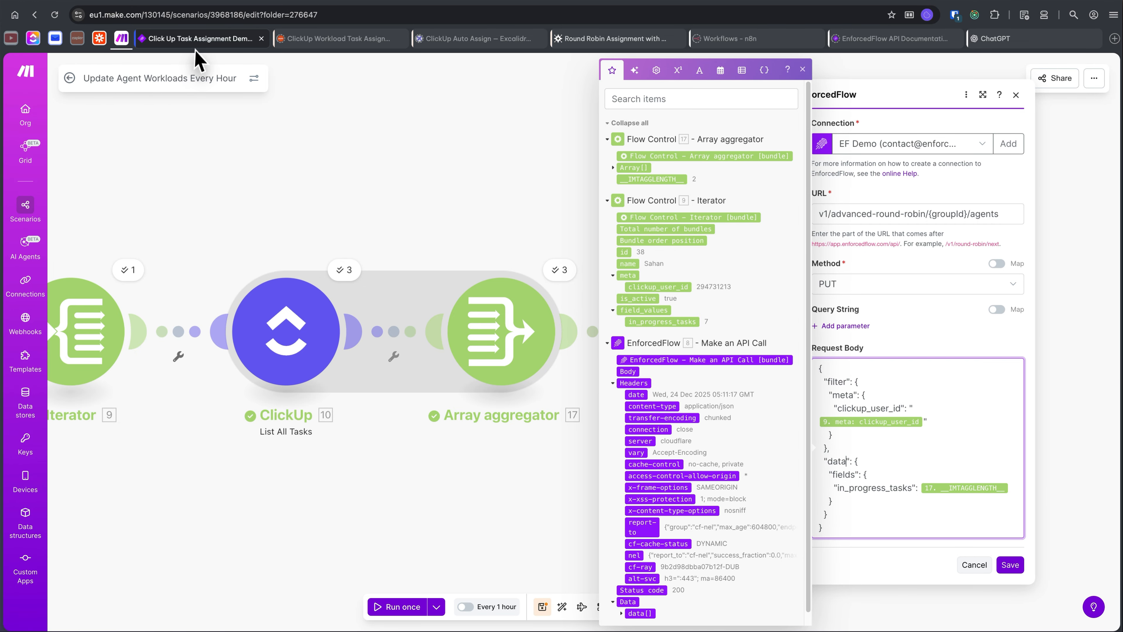
Check the in_progress_tasks field name in the EnforcedFlow group's fields, and save the API call module and the scenario in Make
left_click(199, 39)
left_click(343, 211)
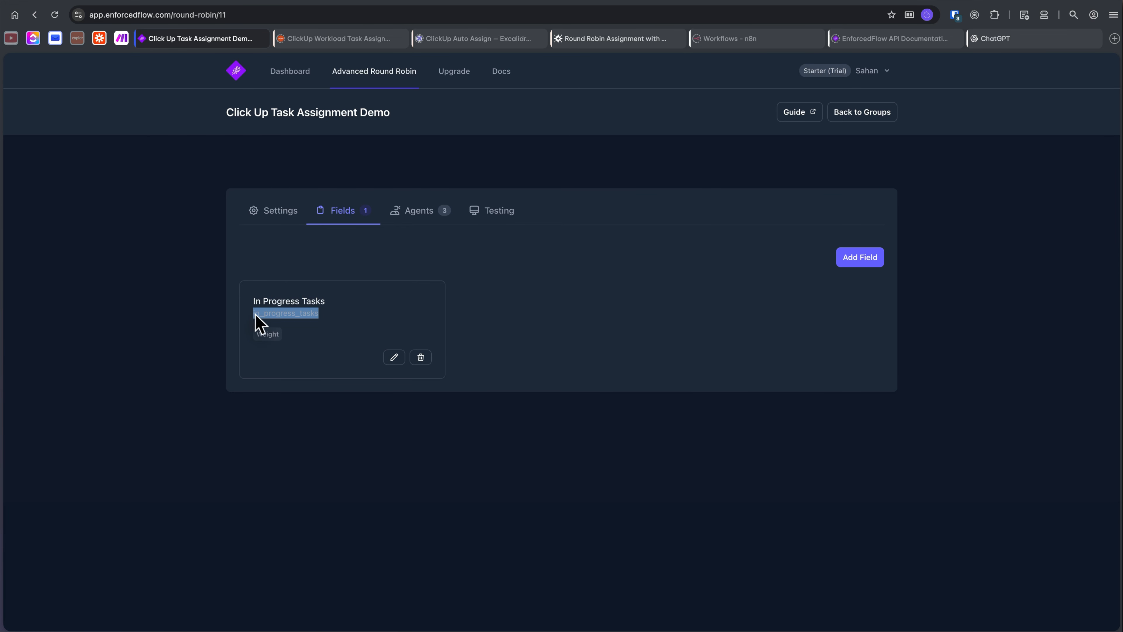
left_click(243, 308)
left_click(121, 39)
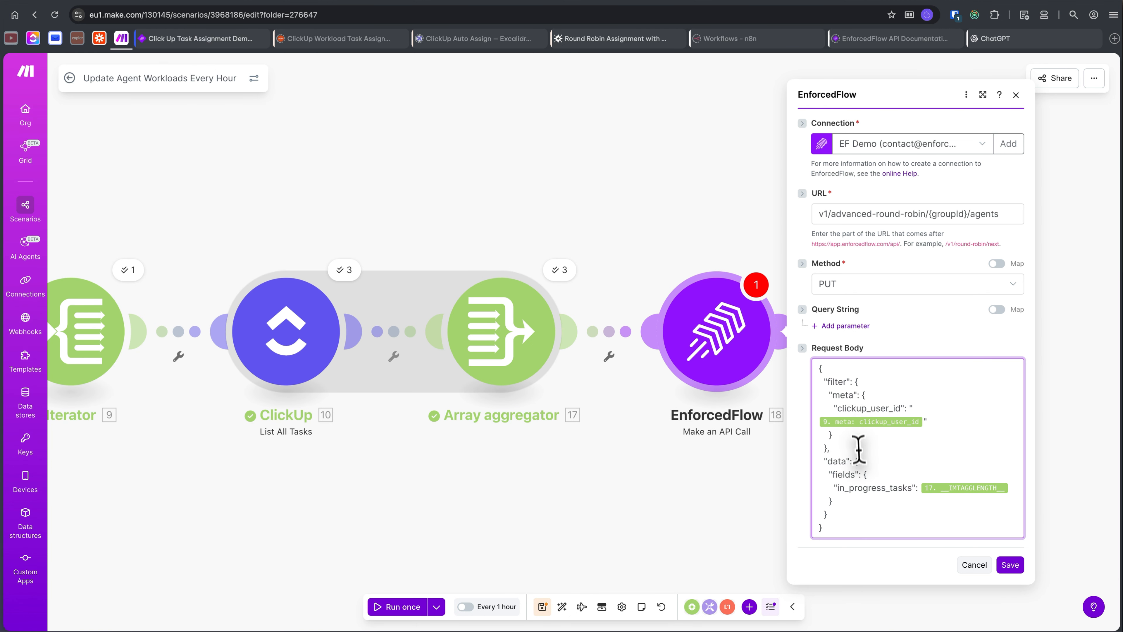
left_click(1011, 566)
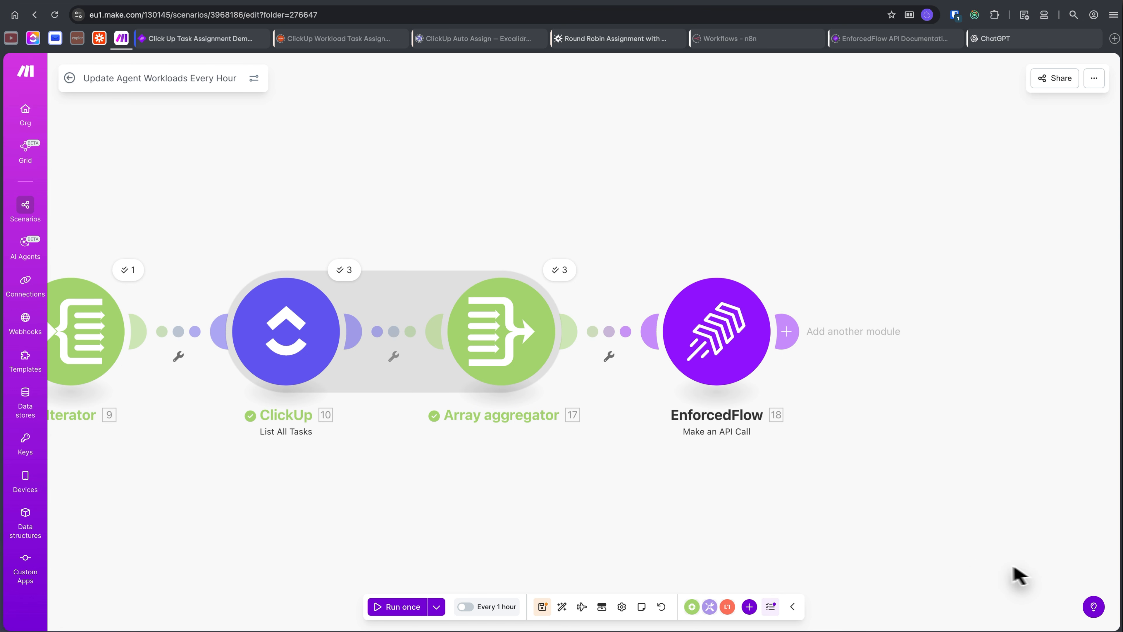
left_click(542, 607)
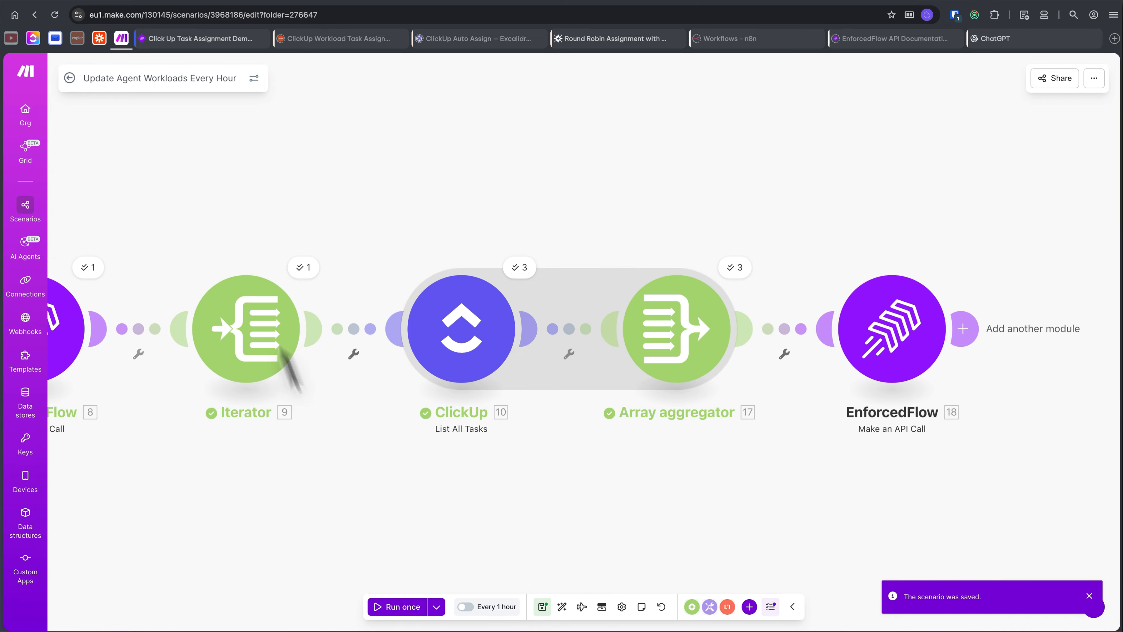
In EnforcedFlow, inspect the first agent's In Progress Tasks weight, save the agent, and reopen its details to check the value
left_click(232, 42)
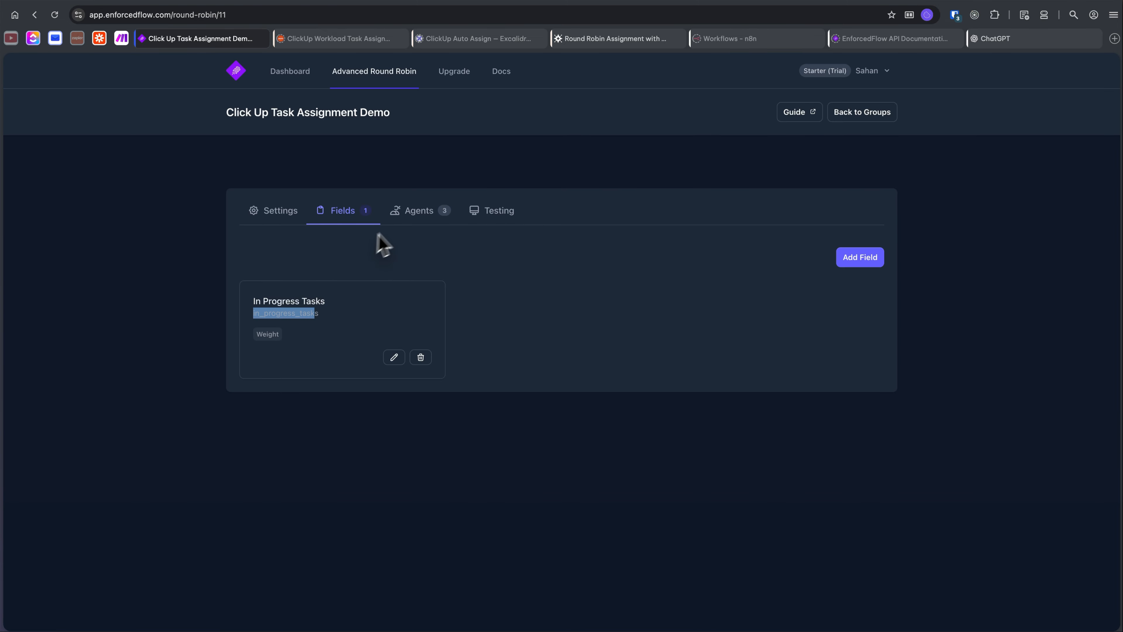
left_click(384, 214)
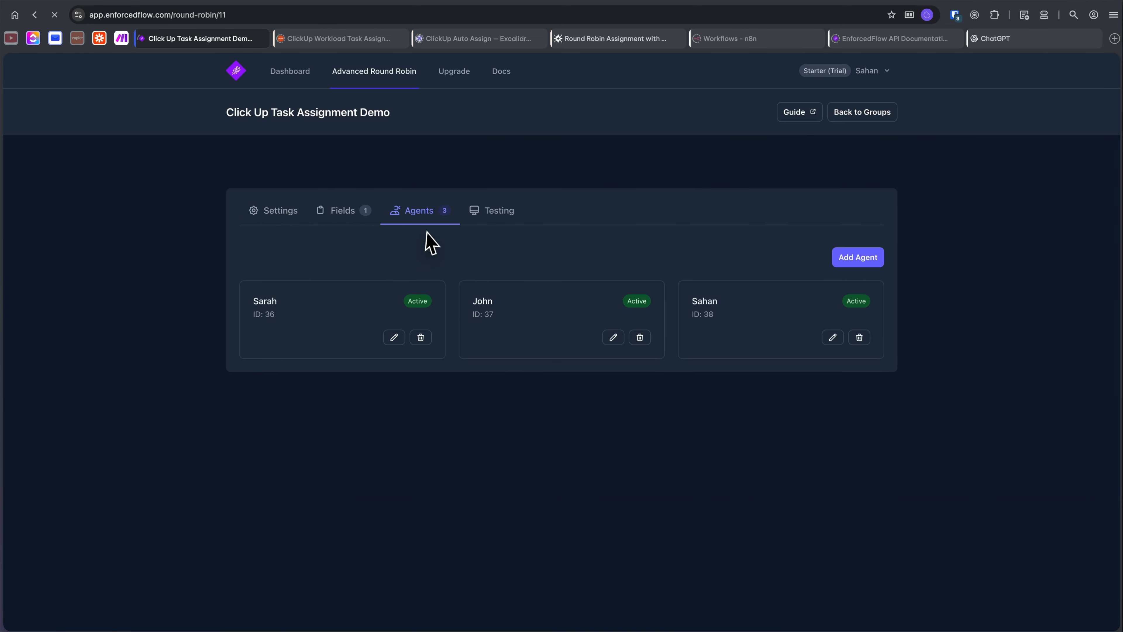
left_click(439, 240)
left_click(394, 337)
double_click(472, 373)
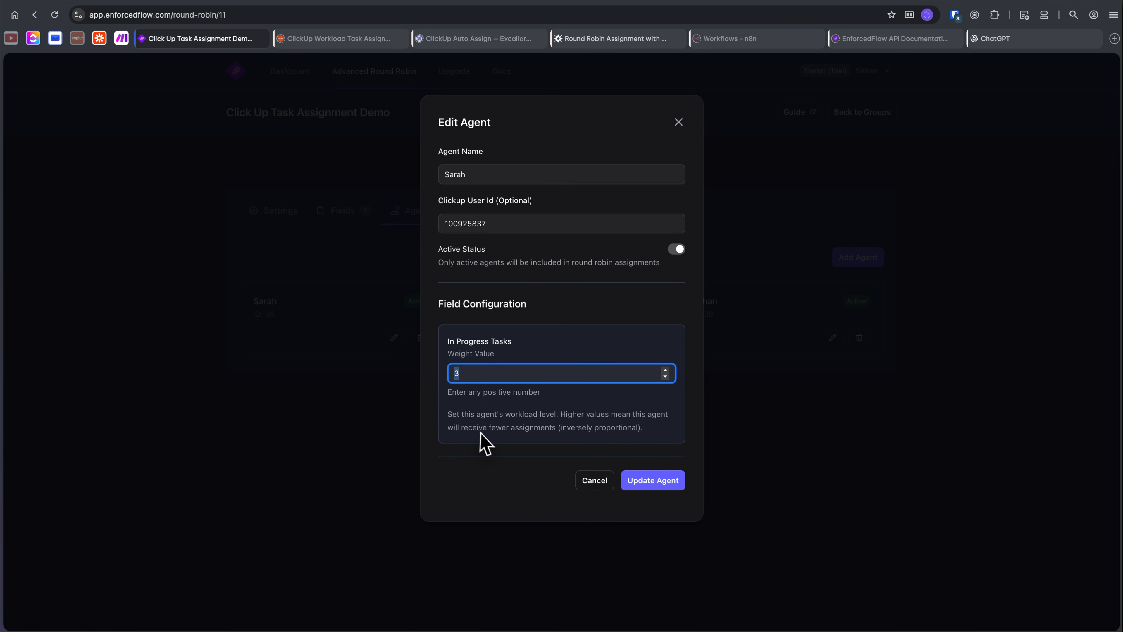
left_click(649, 483)
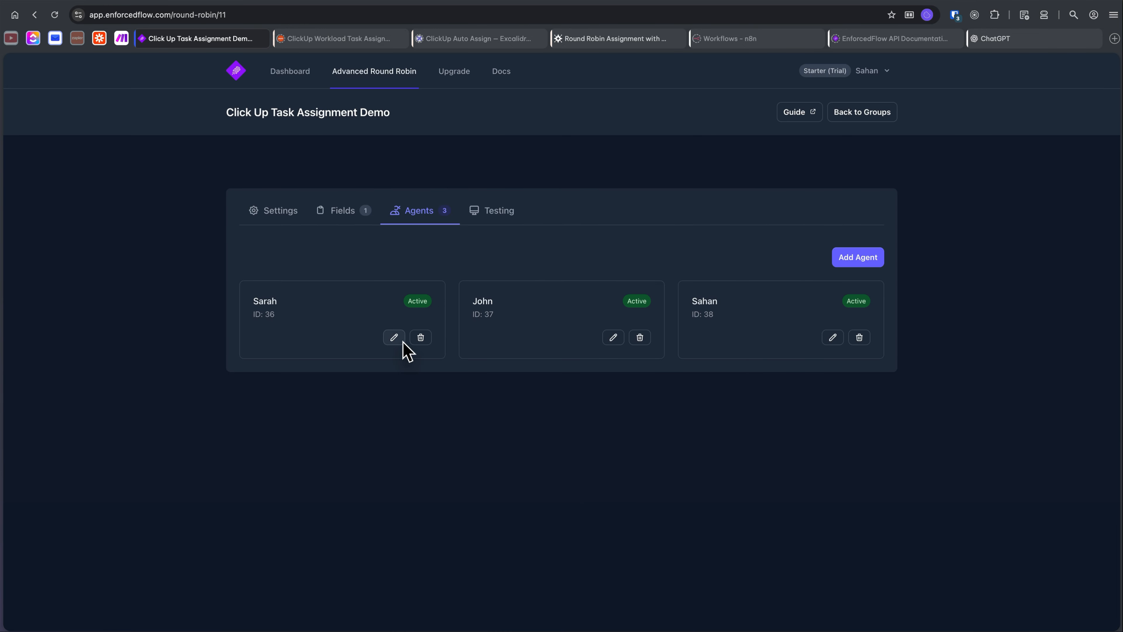
left_click(393, 337)
left_click(591, 479)
Filter the Test List board in ClickUp by the first agent as assignee to examine their tasks, and return to the Make scenario
left_click(33, 38)
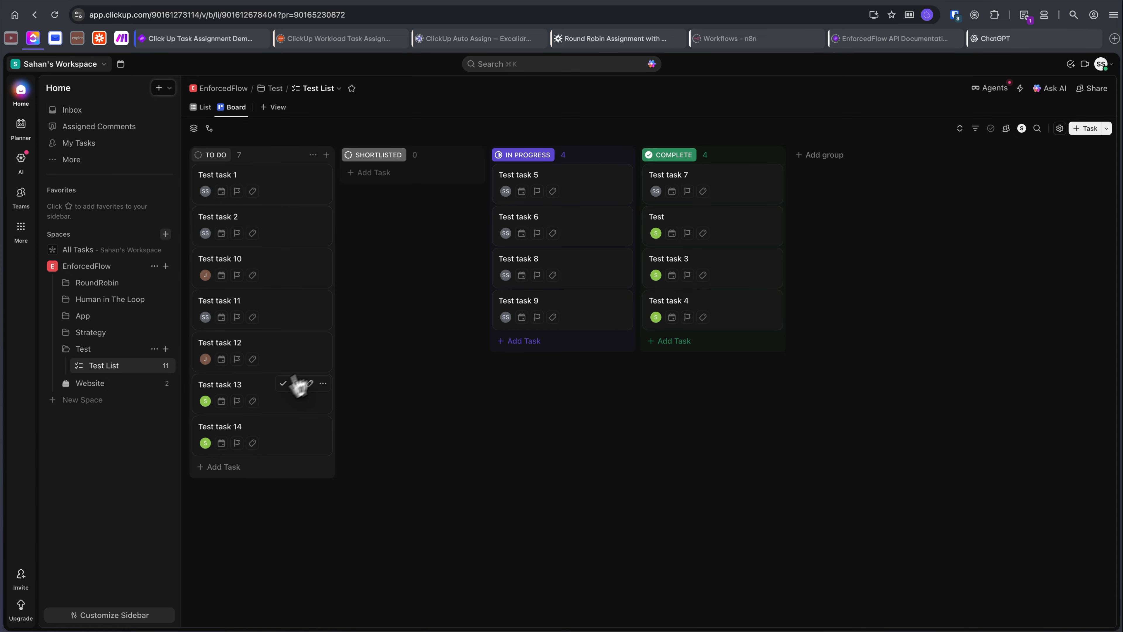
left_click(1007, 130)
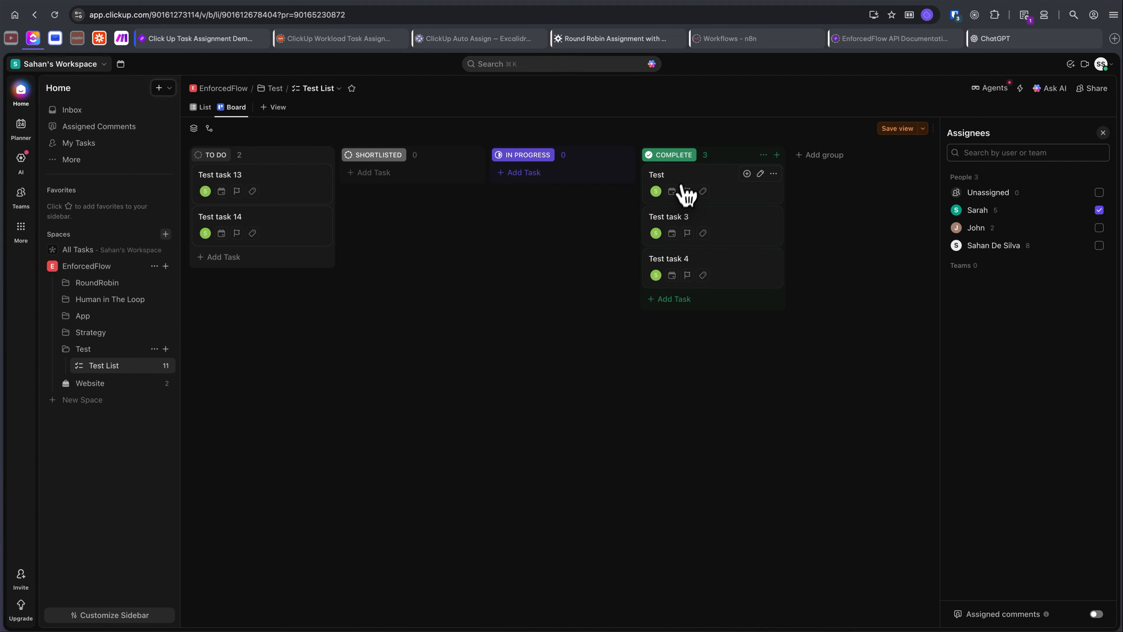
left_click(190, 38)
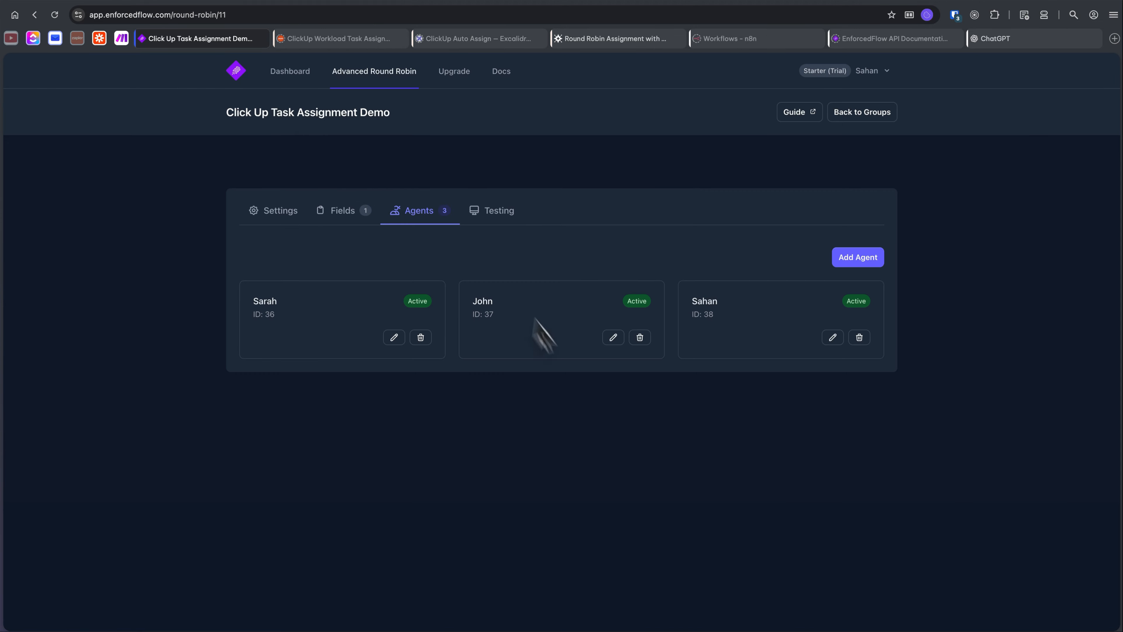
left_click(121, 38)
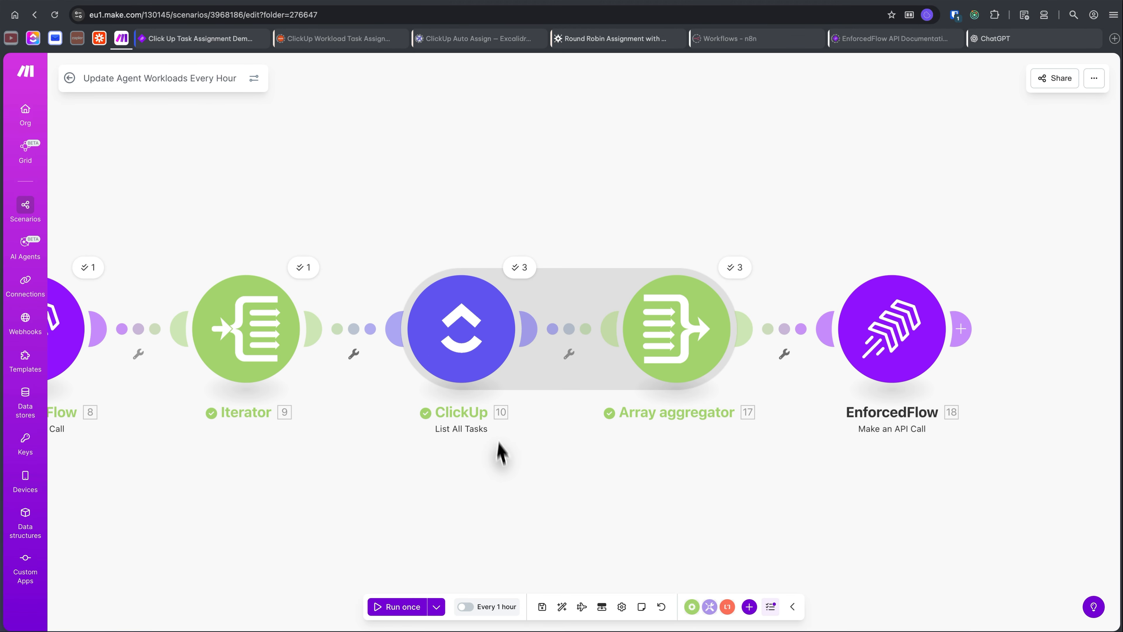
Run the scenario once and set the last EnforcedFlow module's URL to v1/advanced-round-robin/11/agents in place of the {groupId} placeholder
left_click(389, 607)
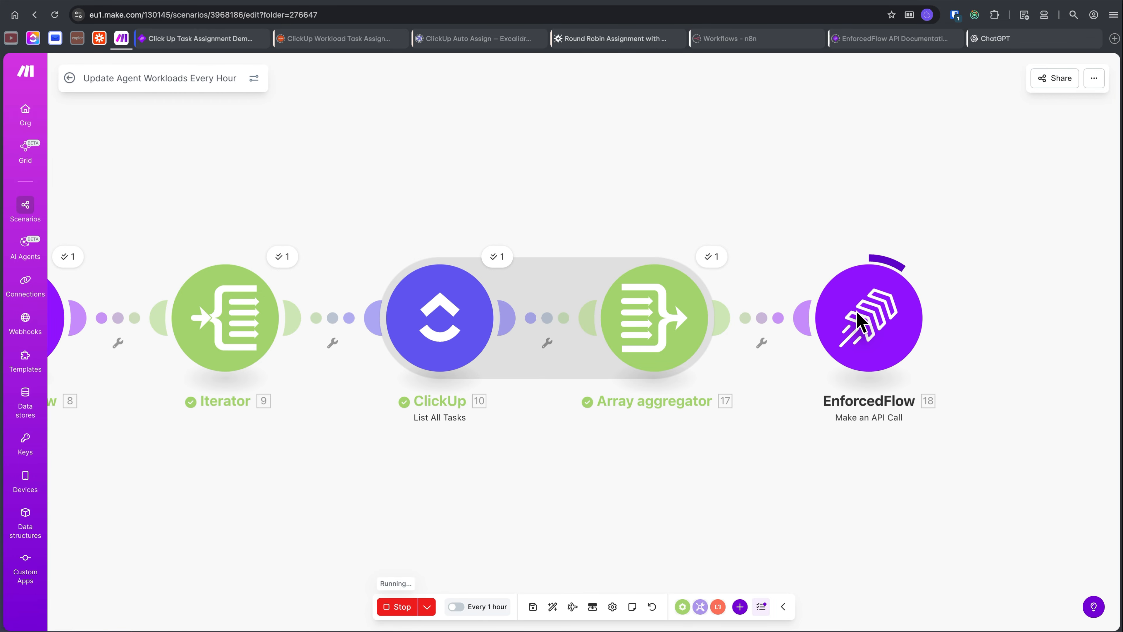
left_click(902, 319)
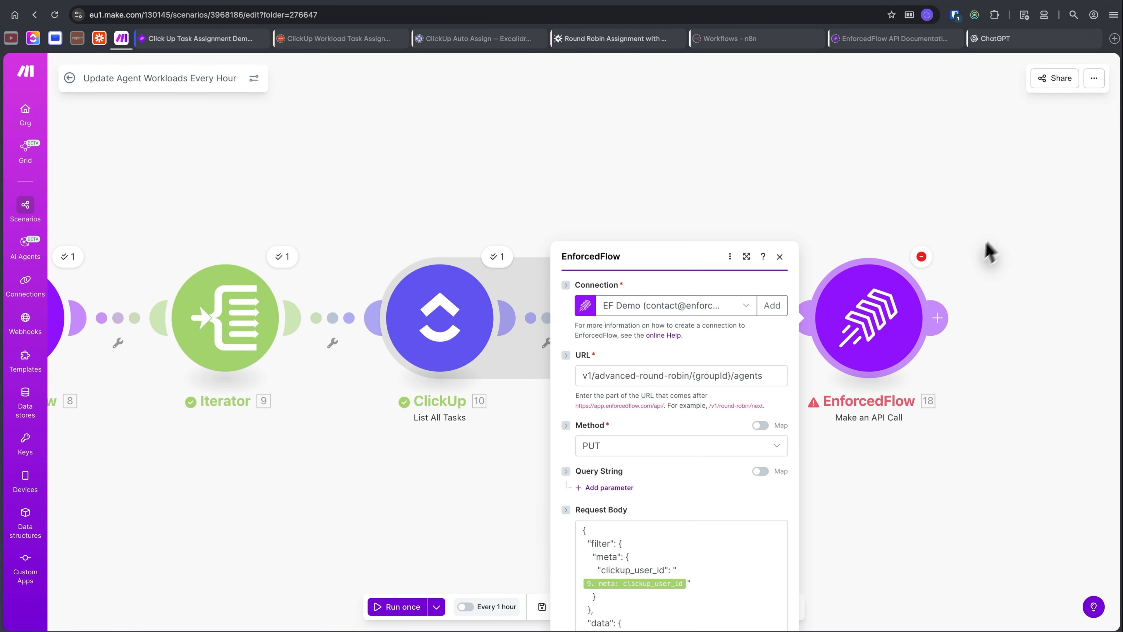
left_click(703, 200)
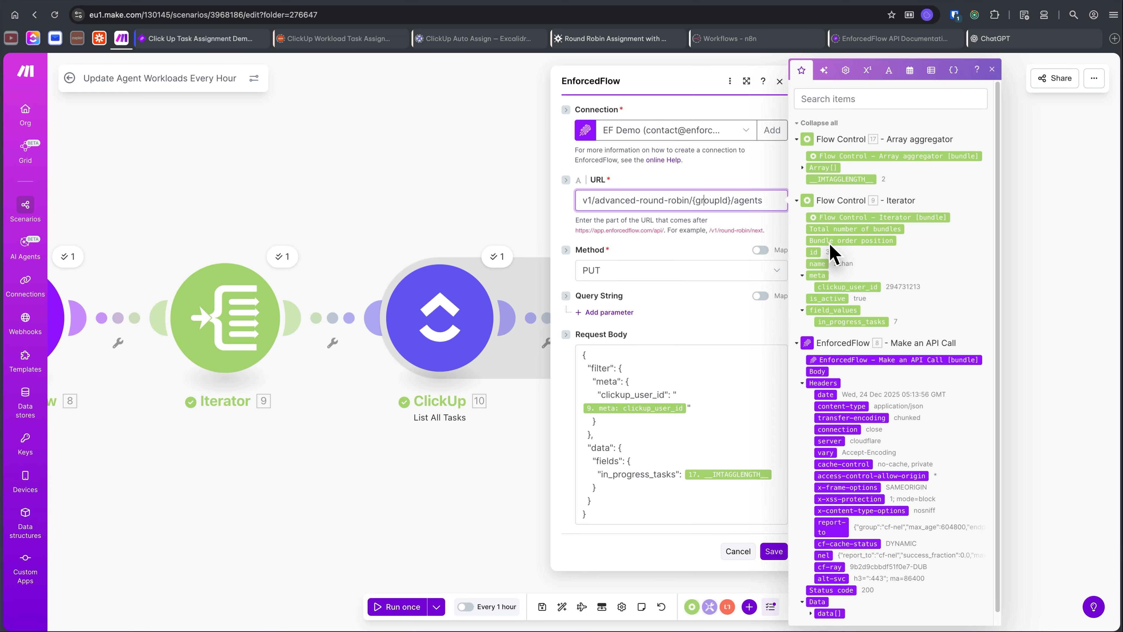
key("Left")
key("Left")
key("Left")
key("alt+shift+Right")
key("shift+Right")
key("shift+Right")
key("shift+Left")
type("11")
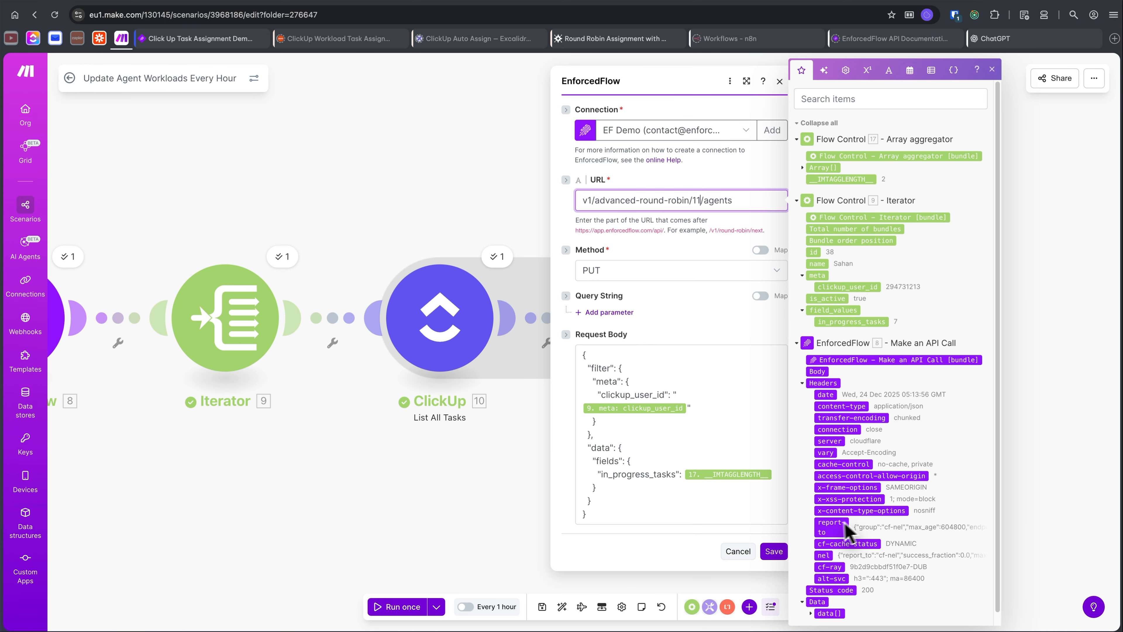
left_click(773, 552)
Run the workload-update scenario once with the corrected URL and save the scenario
left_click(420, 609)
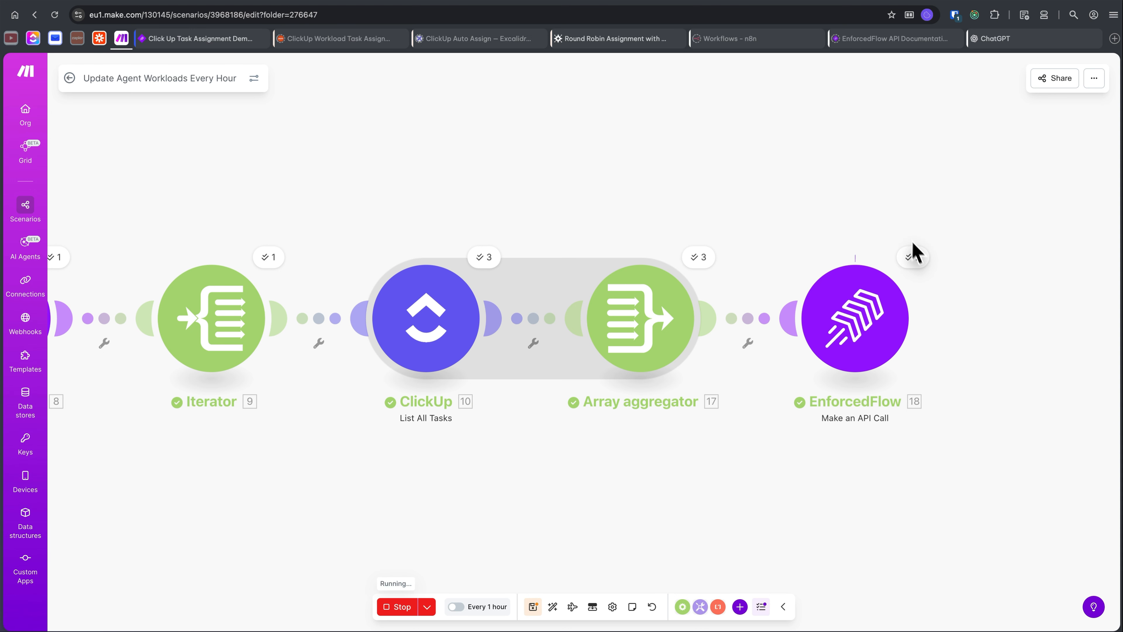
left_click(561, 608)
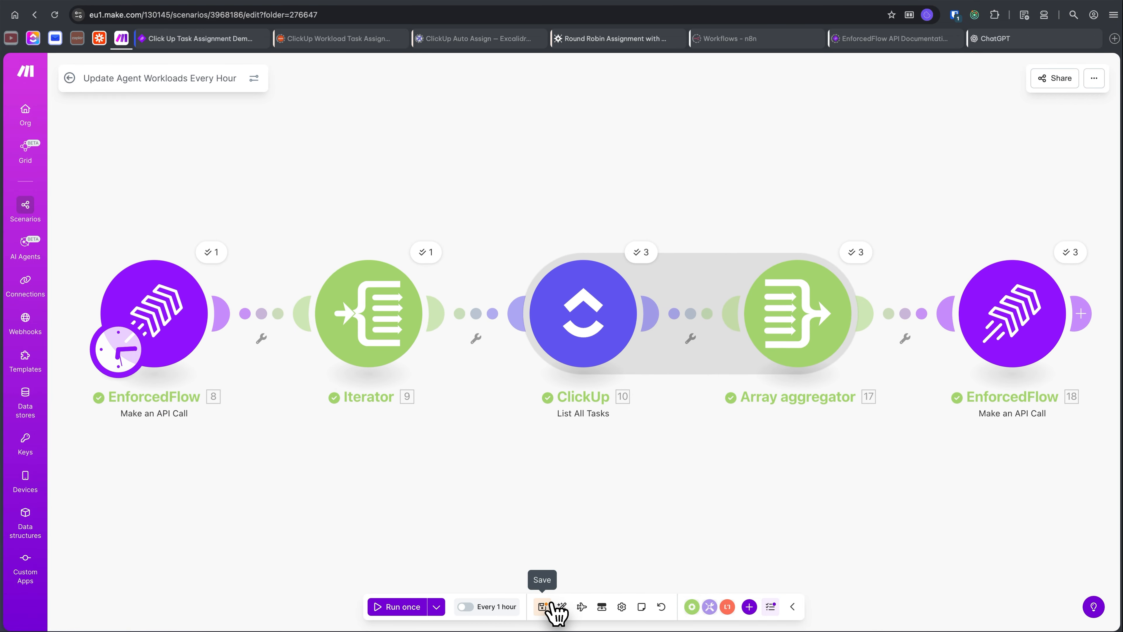
left_click(543, 606)
scroll(689, 521, "right", 3)
scroll(689, 522, "up", 1)
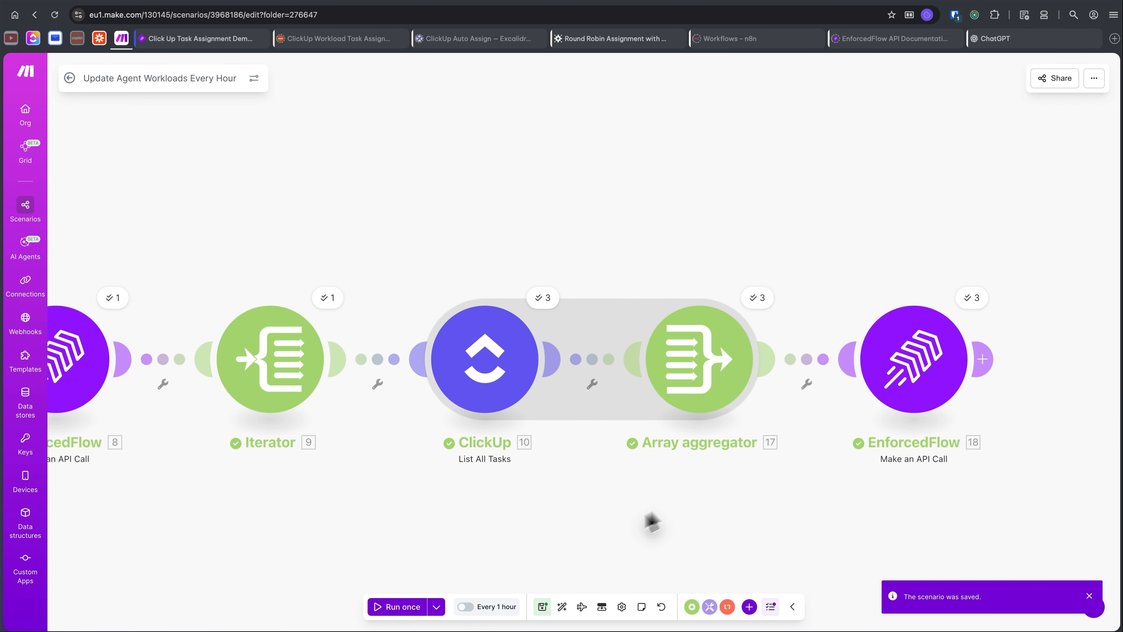
Check the first agent's In Progress Tasks weight in the EnforcedFlow group and close the agent without changes
left_click(208, 40)
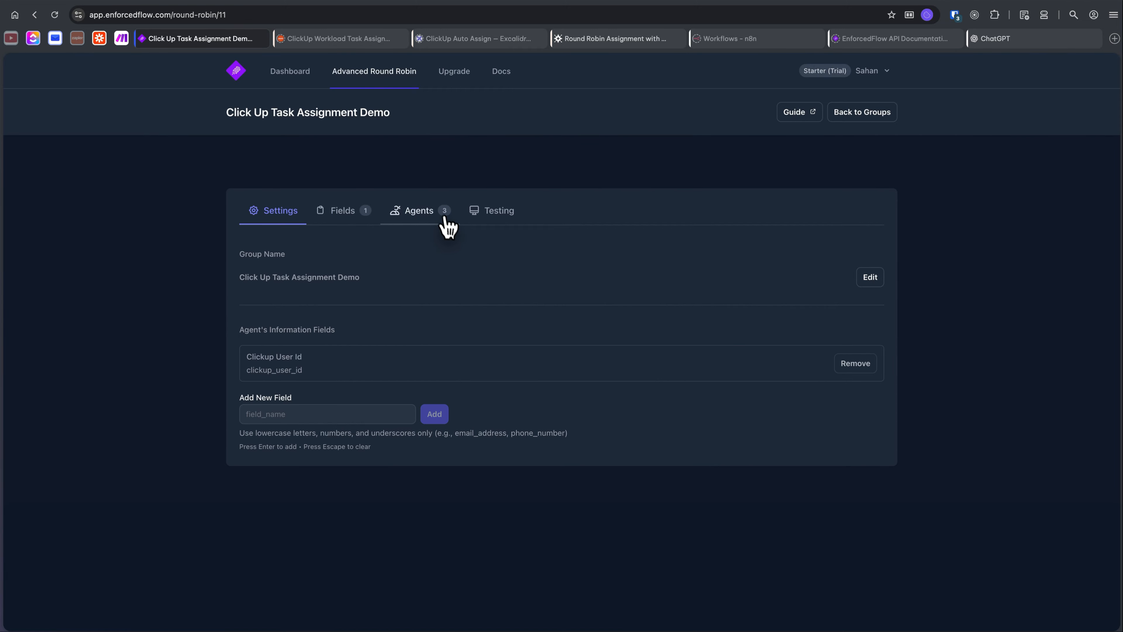
left_click(449, 226)
left_click(394, 338)
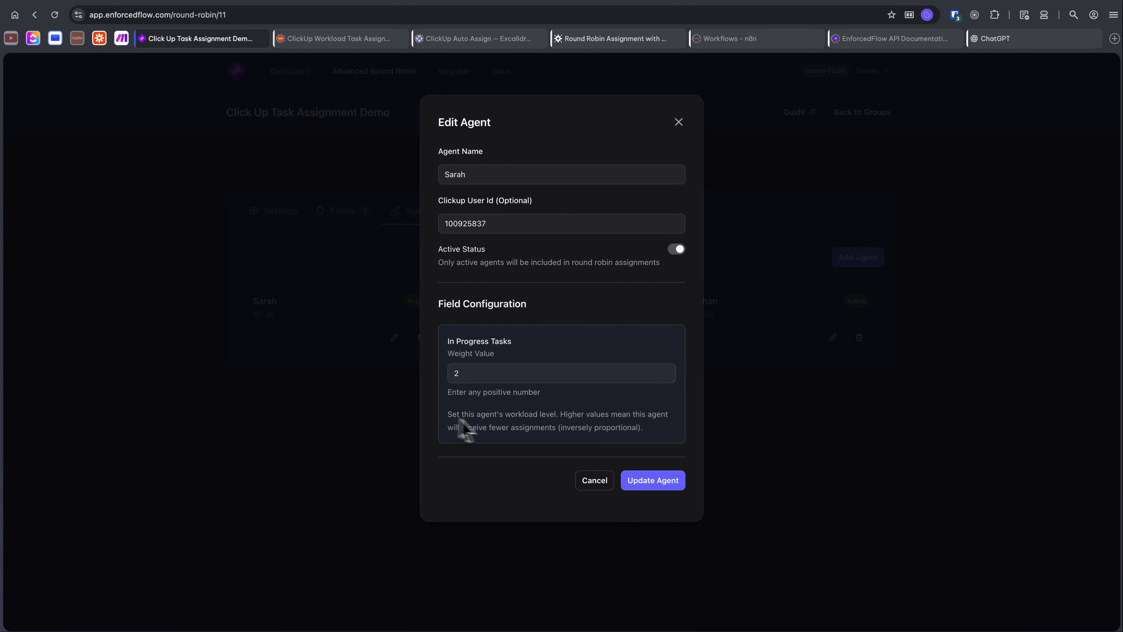
left_click(596, 483)
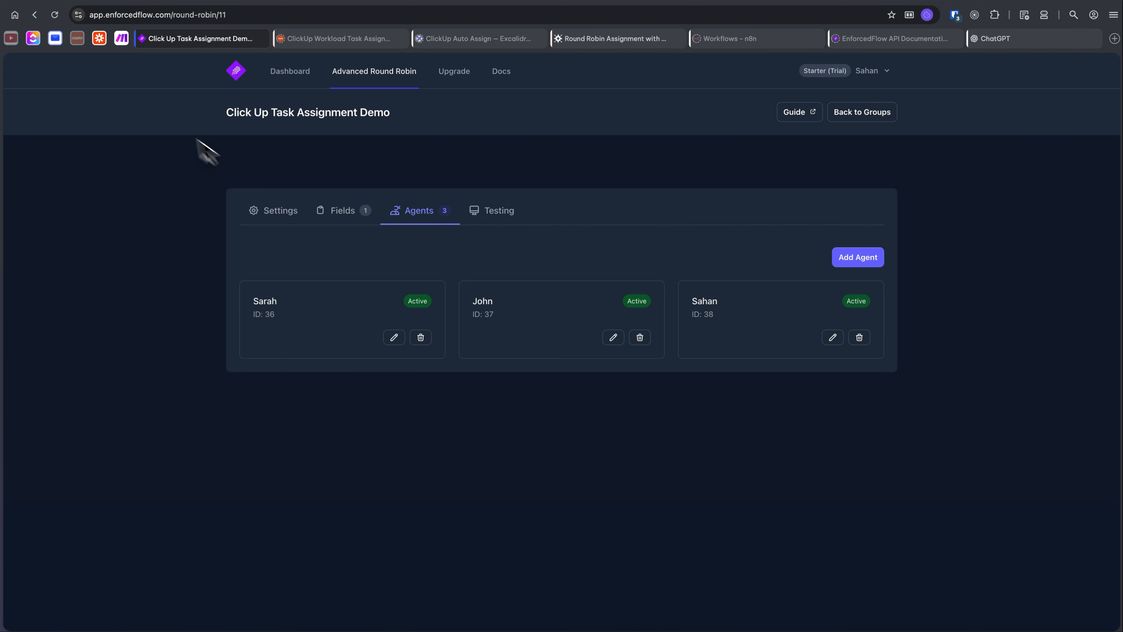
In ClickUp, reassign Test task 14 from the first agent to Me and clear the board's assignee filter
left_click(33, 38)
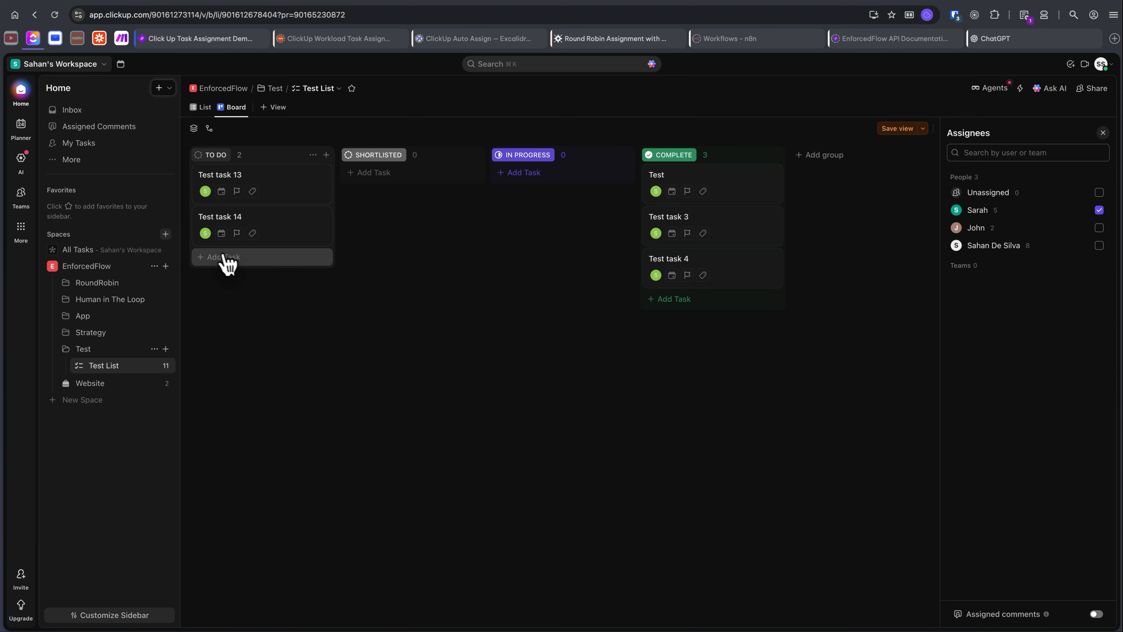
left_click(206, 234)
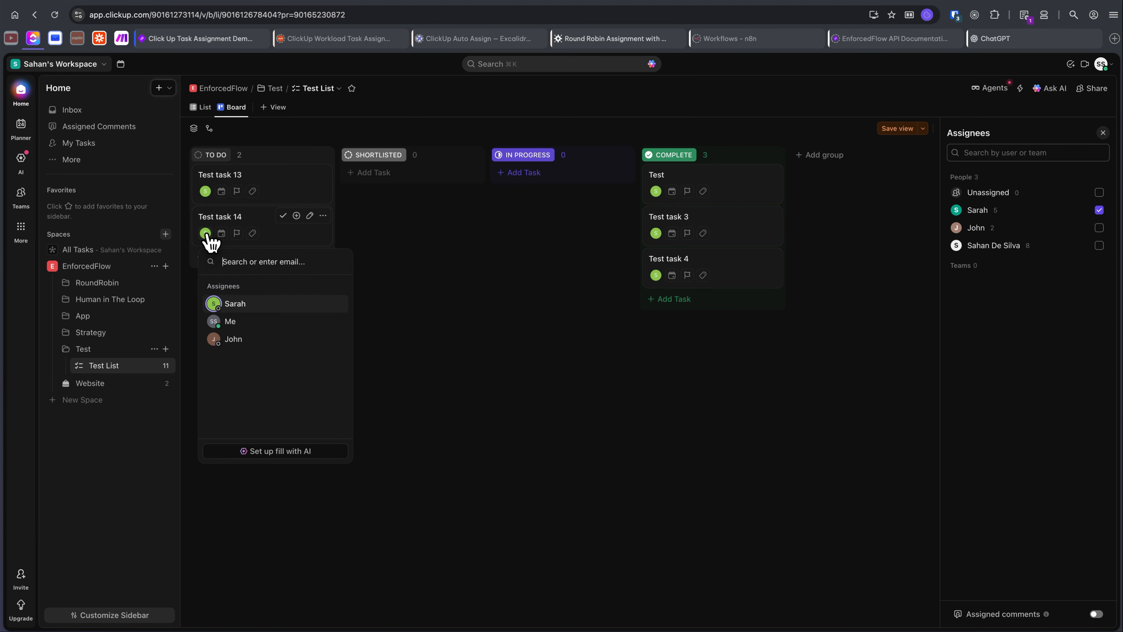
left_click(243, 327)
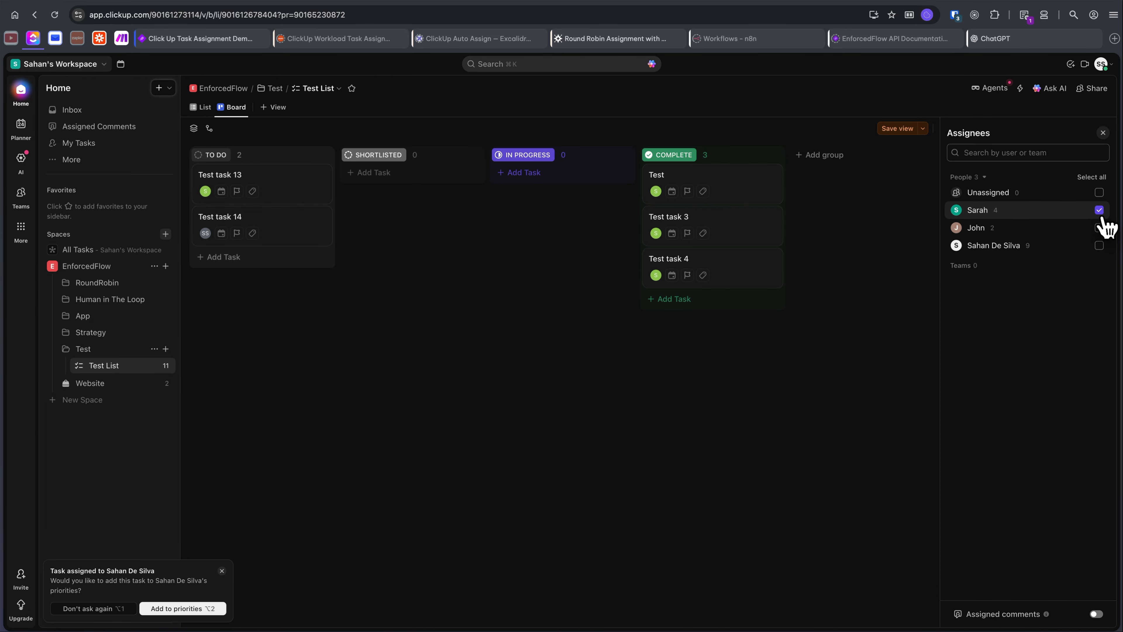
left_click(1099, 245)
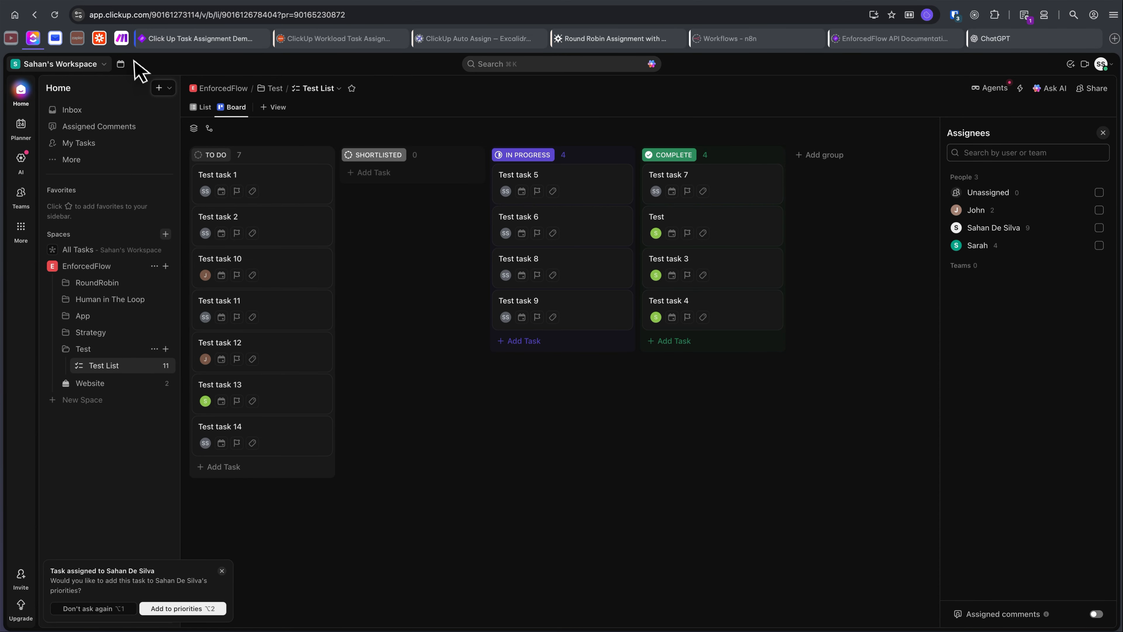
Run the workload-update scenario once more in Make and check the first agent's In Progress Tasks weight in EnforcedFlow
left_click(121, 38)
left_click(400, 607)
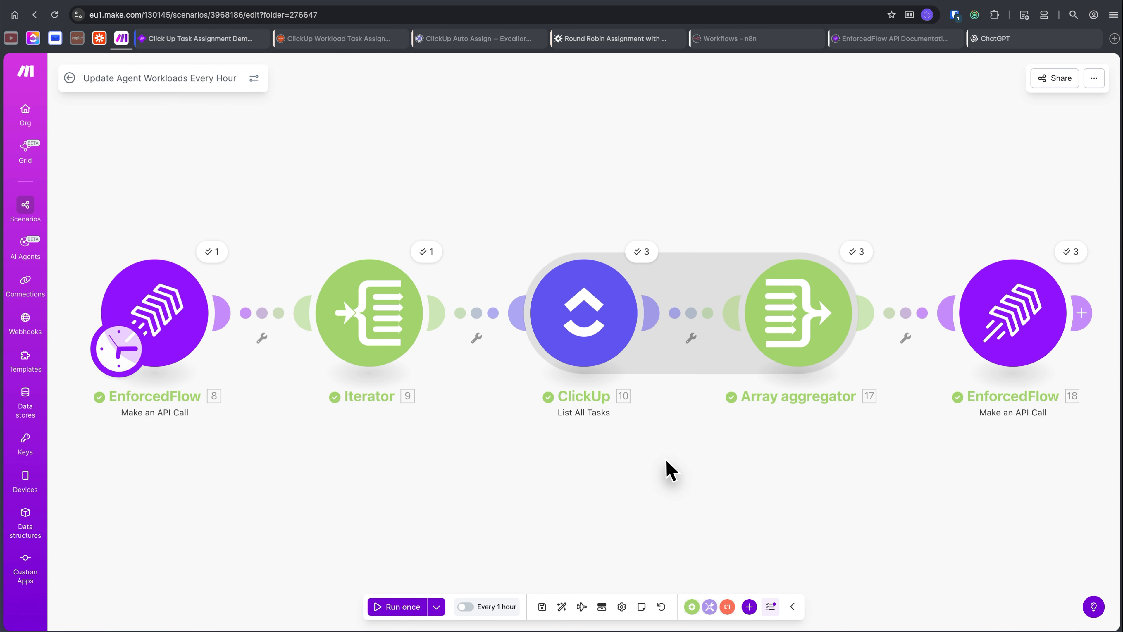
left_click(196, 40)
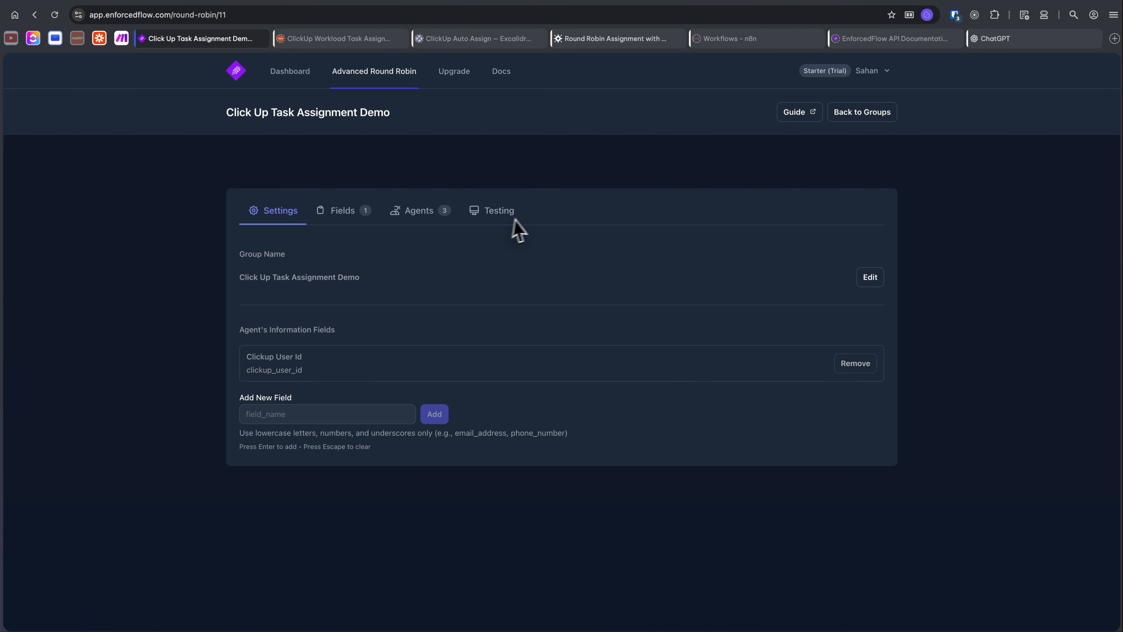
left_click(434, 221)
left_click(394, 338)
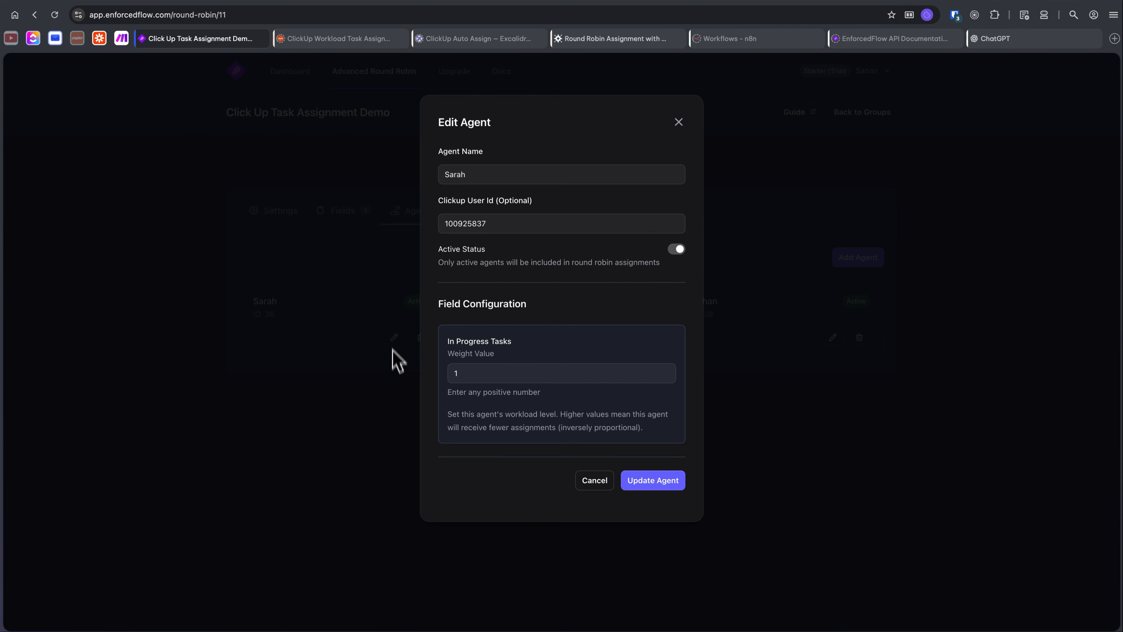
double_click(503, 371)
left_click(607, 487)
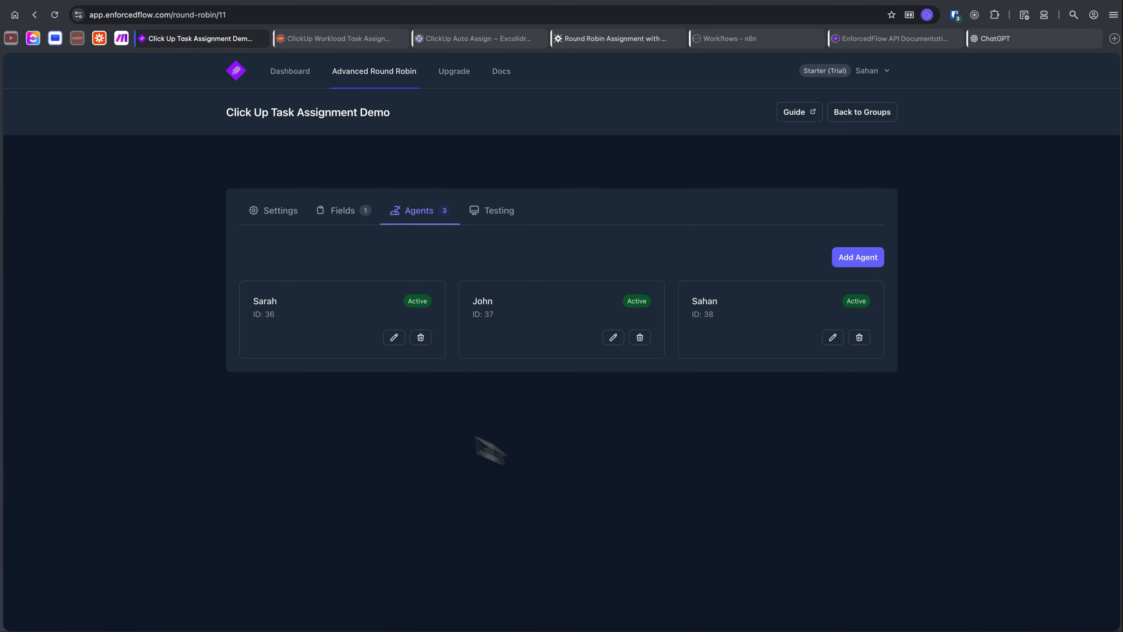
Return to Make and leave the editor of the Update Agent Workloads Every Hour scenario
left_click(121, 39)
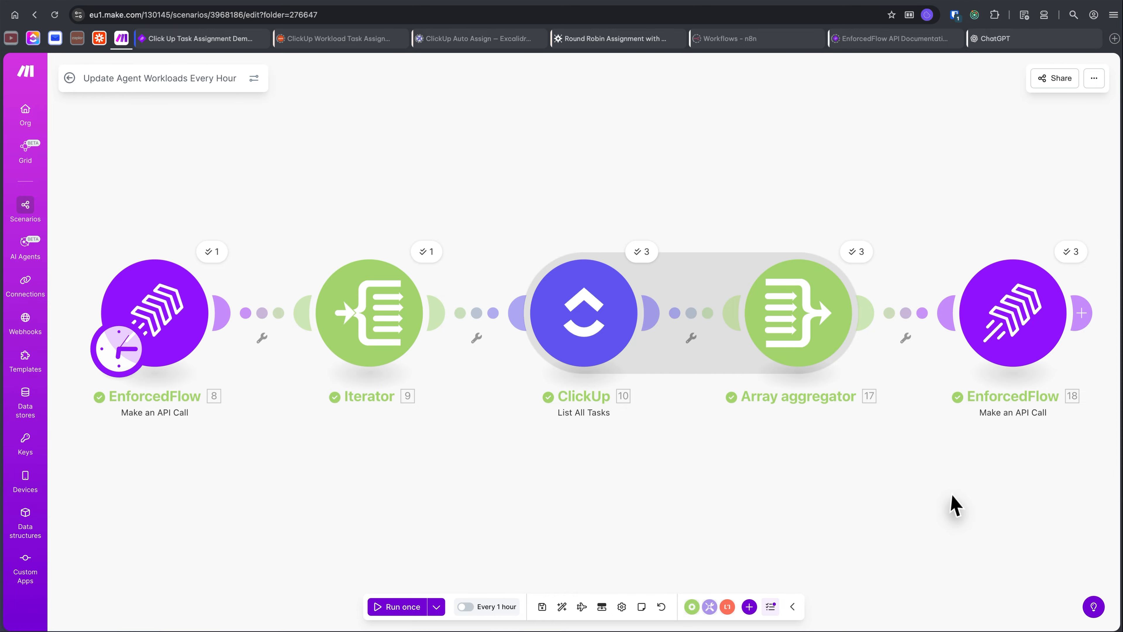
left_click(69, 80)
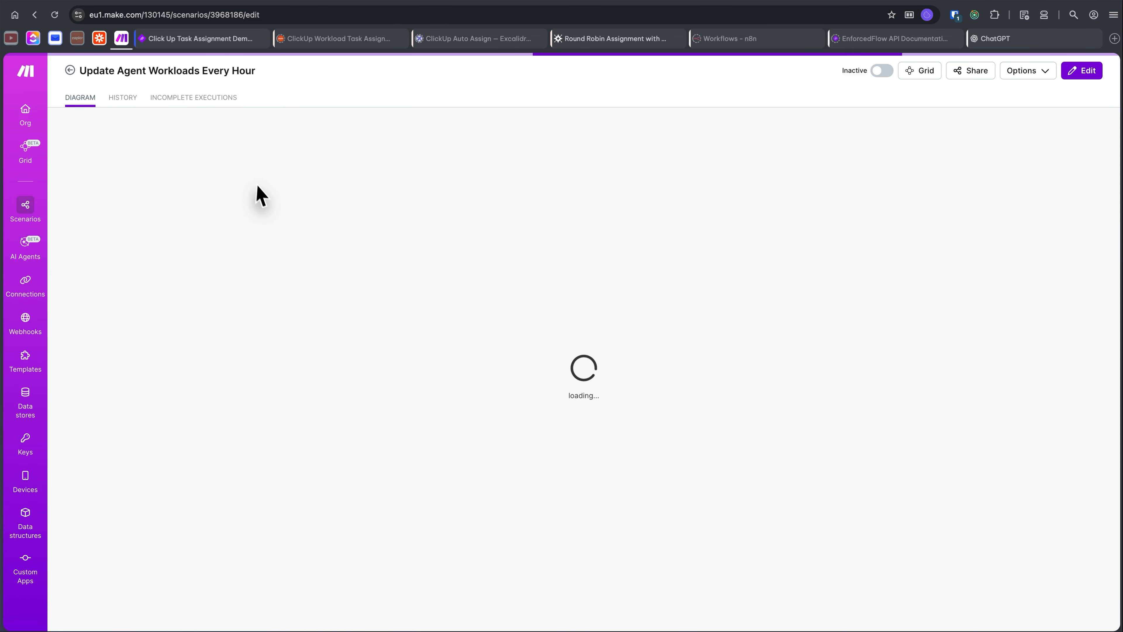